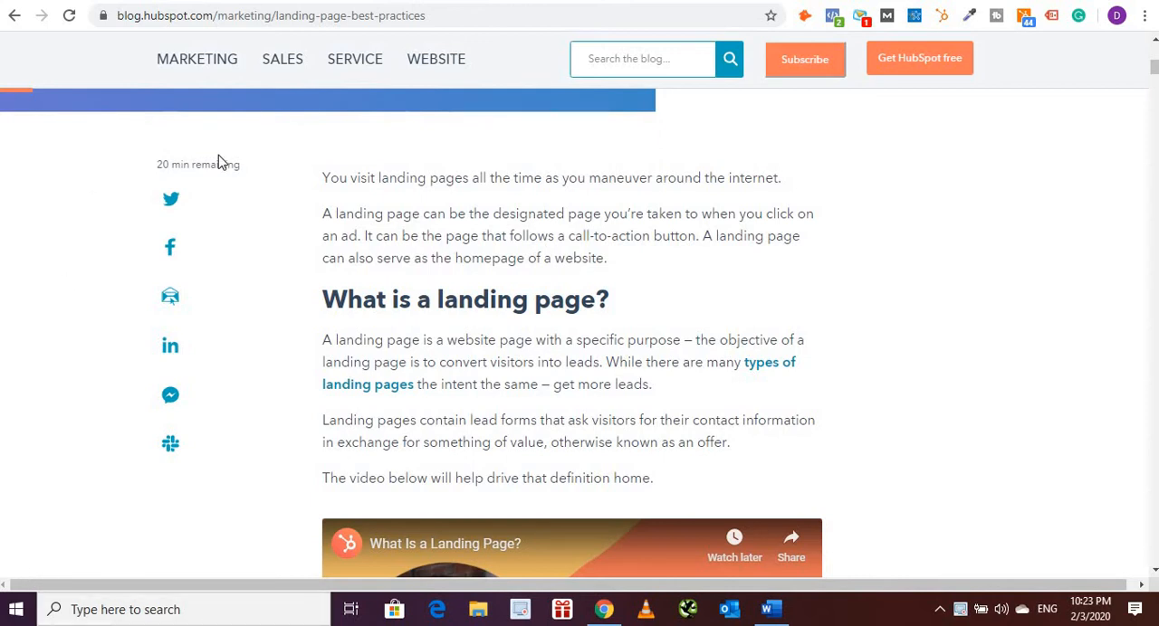
# - Read the landing page article's introduction, from the definition through the chapter overview to why a landing page is needed
pyautogui.click(138, 18)
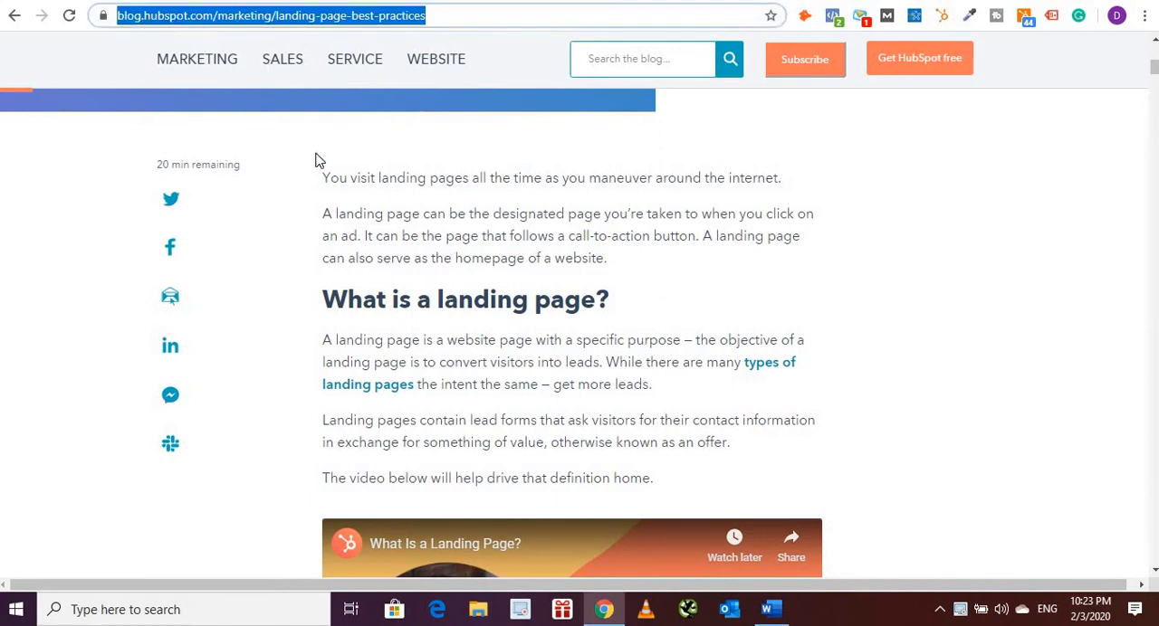
pyautogui.click(716, 324)
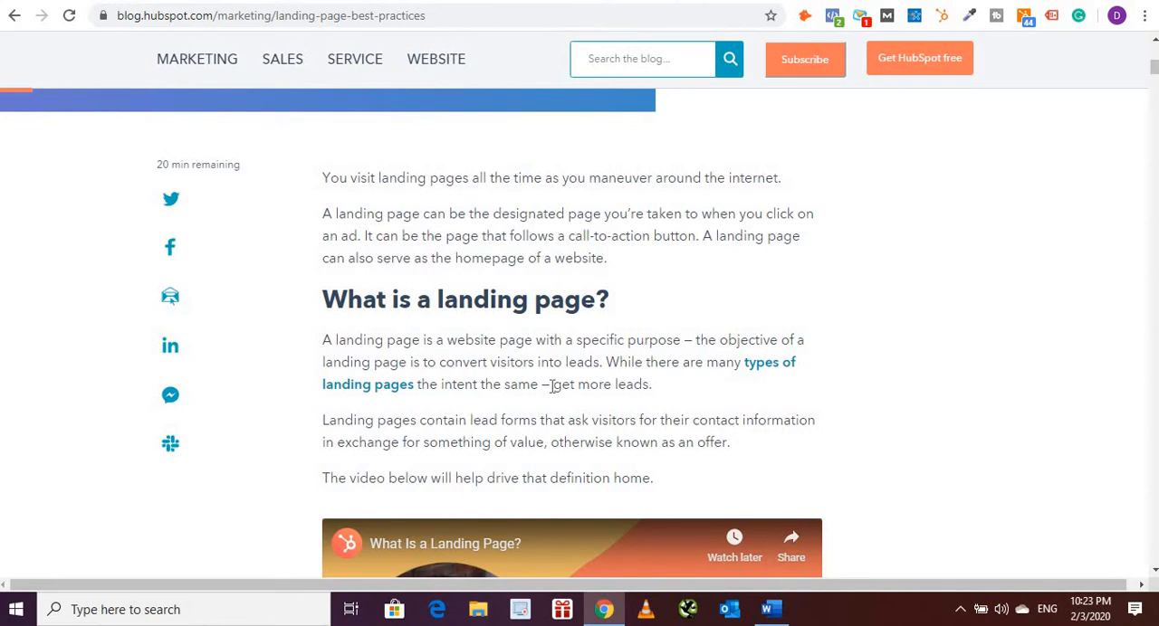
pyautogui.scroll(-3, 719, 367)
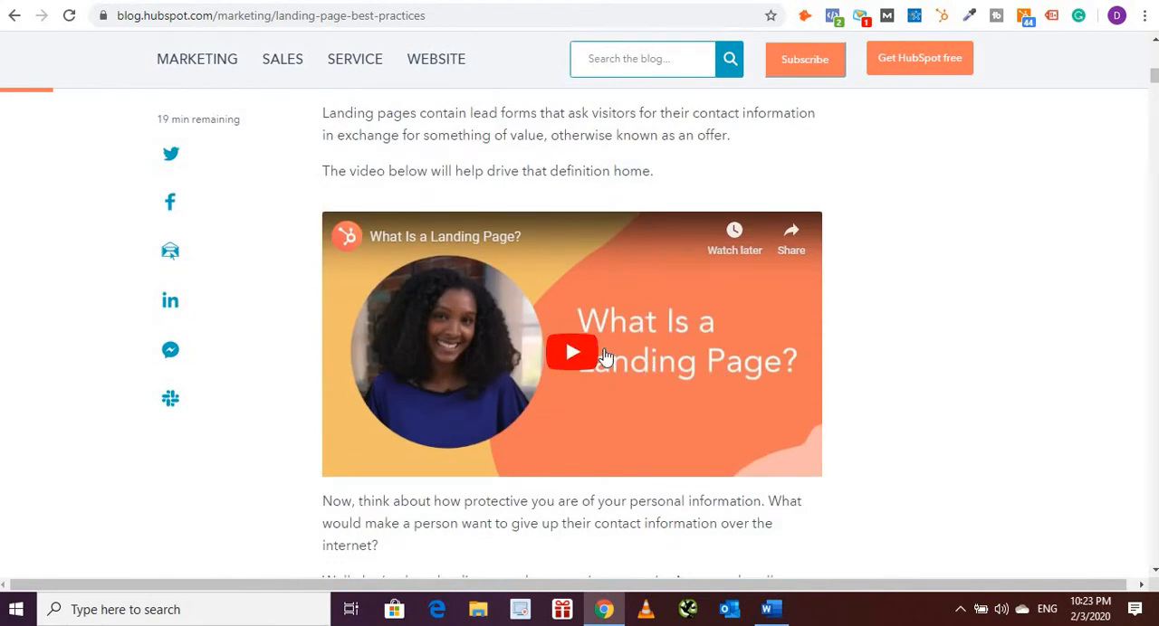
pyautogui.scroll(-1, 605, 358)
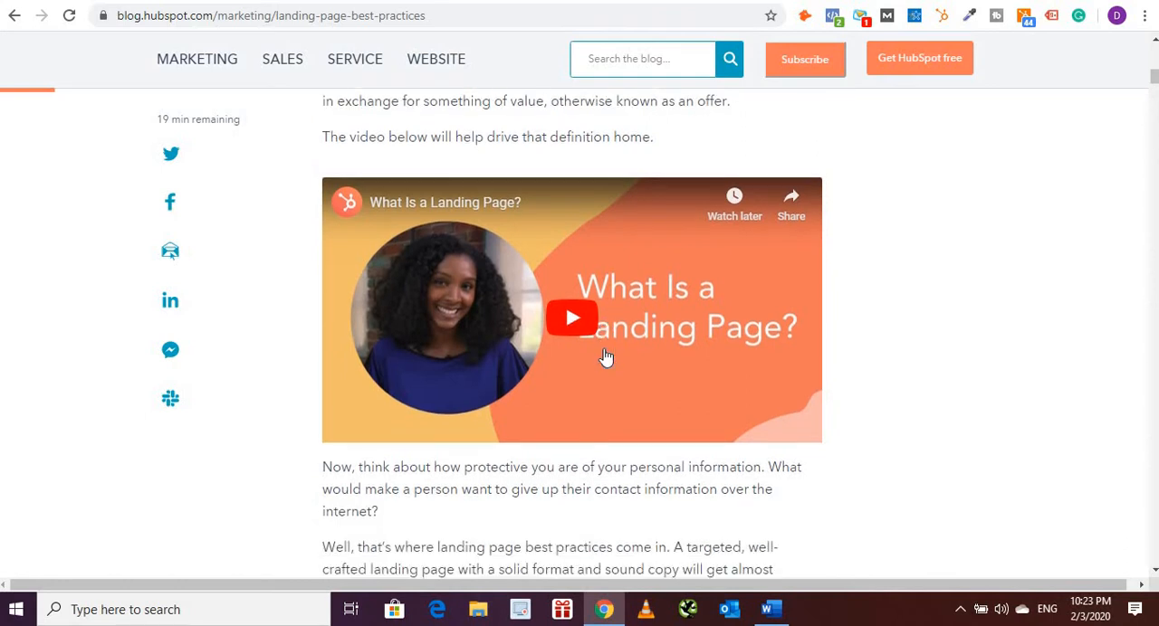
pyautogui.scroll(-4, 605, 358)
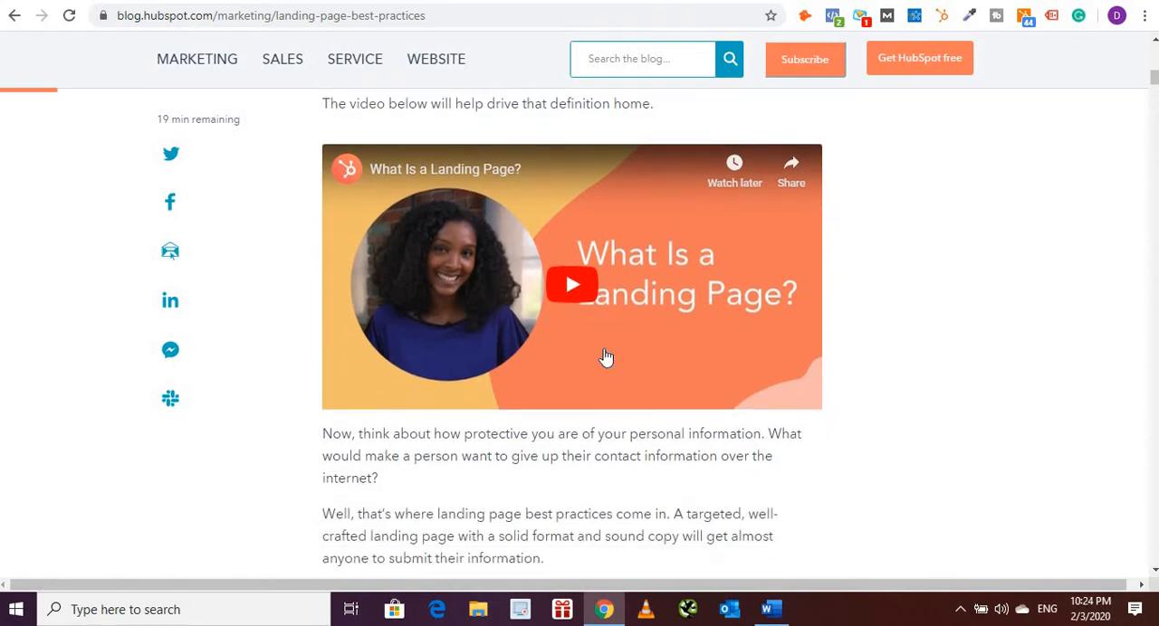
pyautogui.scroll(-1, 605, 358)
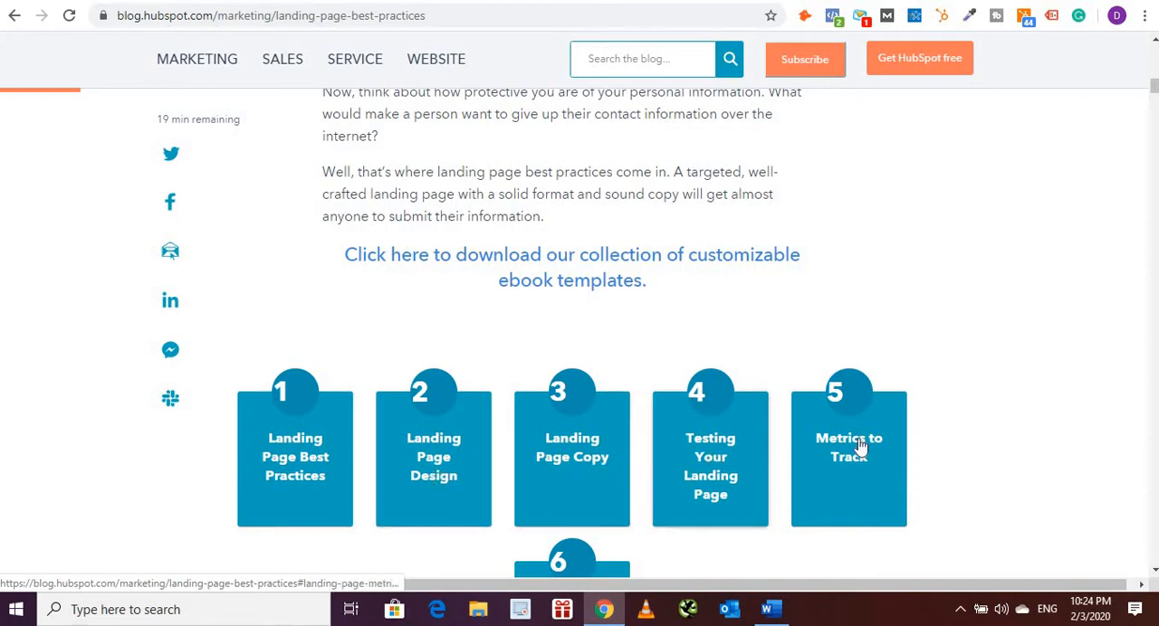
pyautogui.scroll(-2, 860, 445)
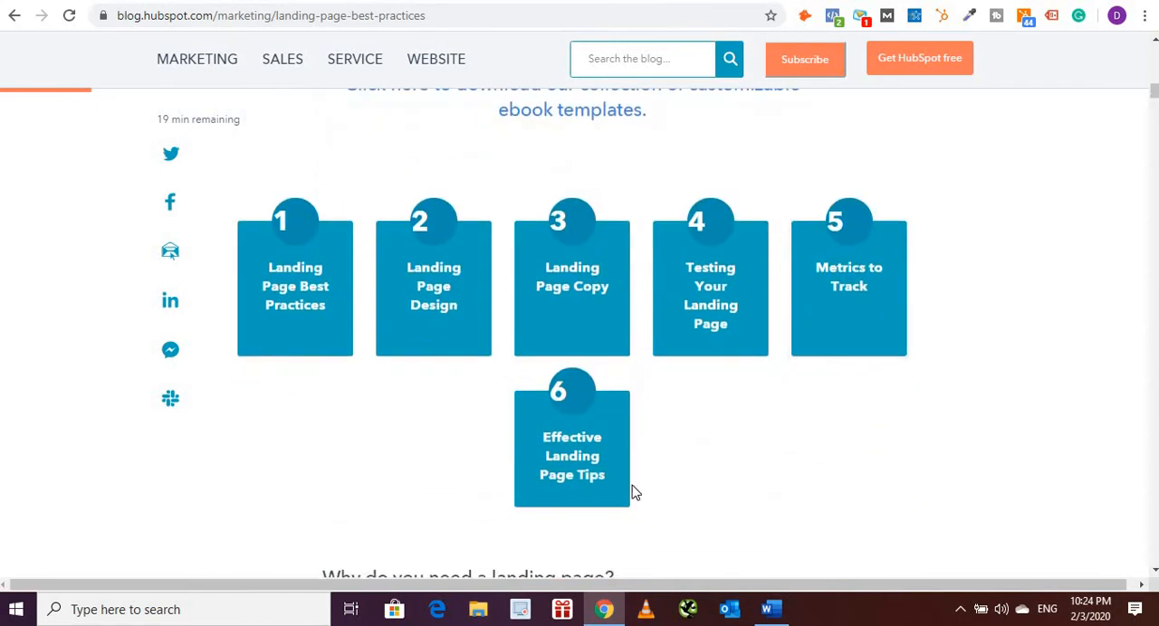
pyautogui.scroll(-4, 589, 491)
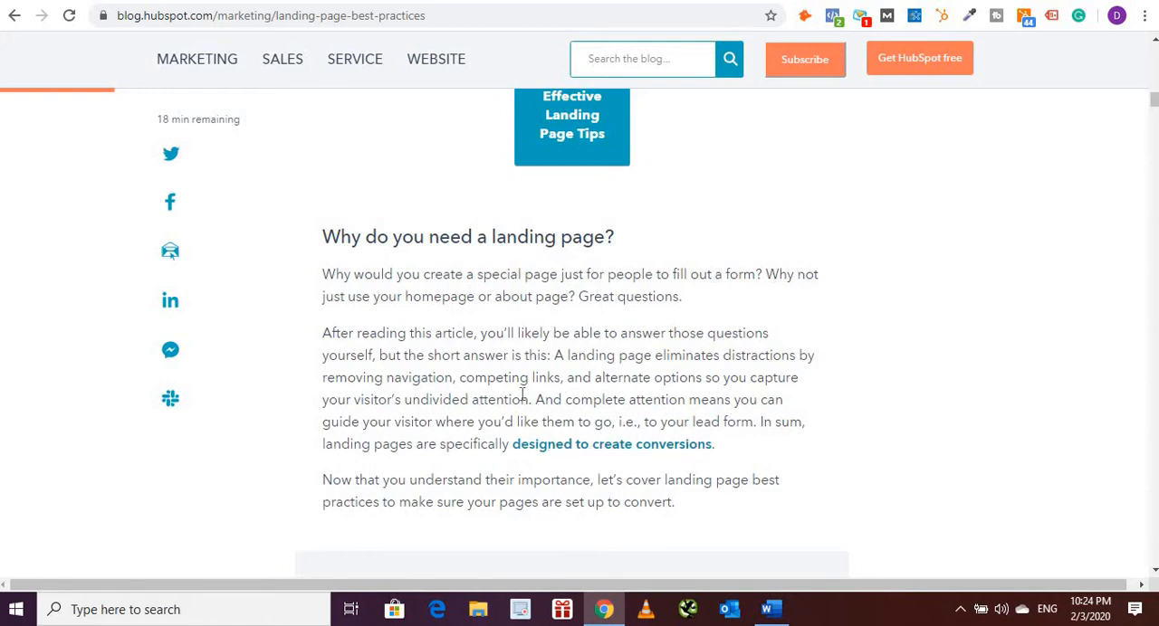
# - Examine the article's Landing Page Best Practices list and highlight all of its items
pyautogui.scroll(-5, 521, 396)
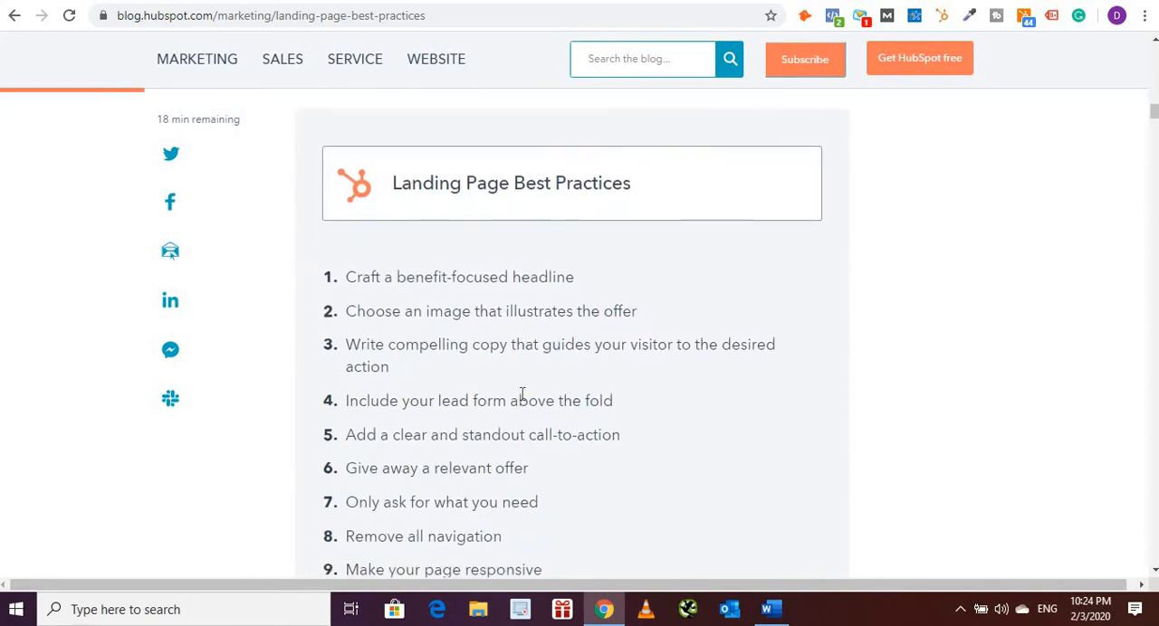
pyautogui.scroll(1, 523, 394)
pyautogui.scroll(-1, 522, 395)
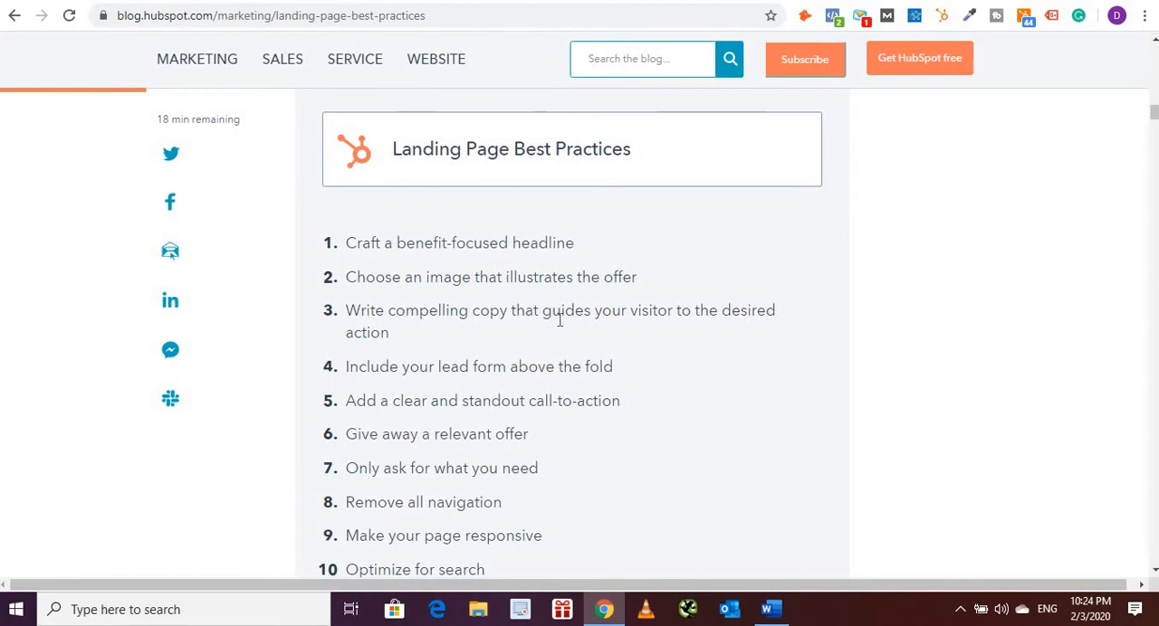
pyautogui.scroll(-2, 561, 324)
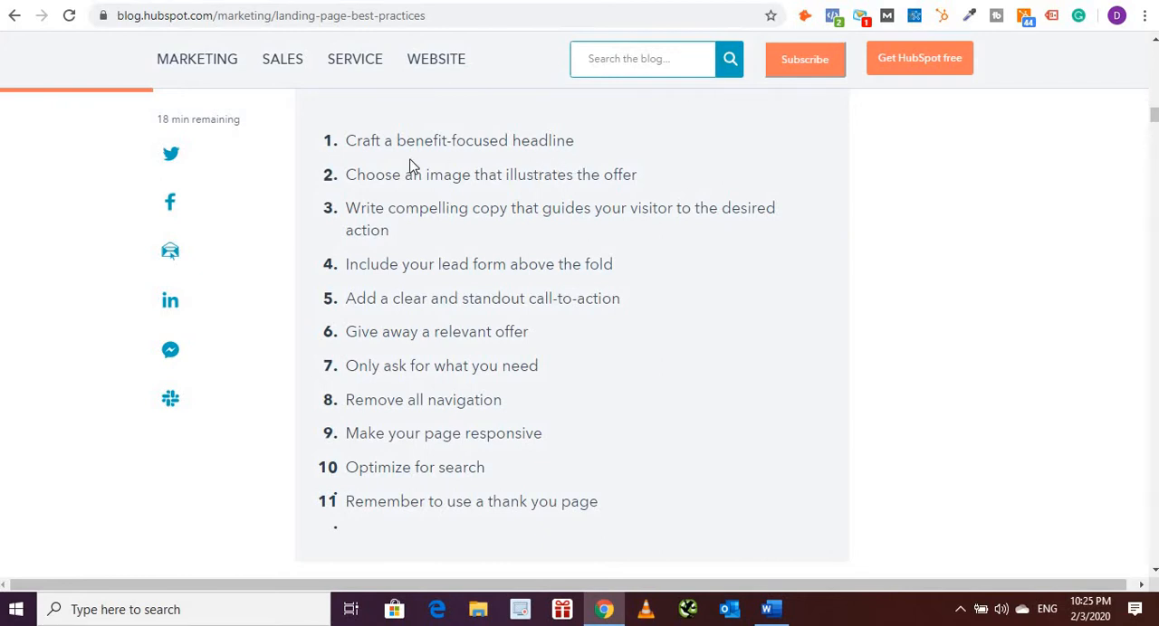
pyautogui.moveTo(334, 143); pyautogui.dragTo(391, 176)
pyautogui.moveTo(443, 234); pyautogui.dragTo(631, 493)
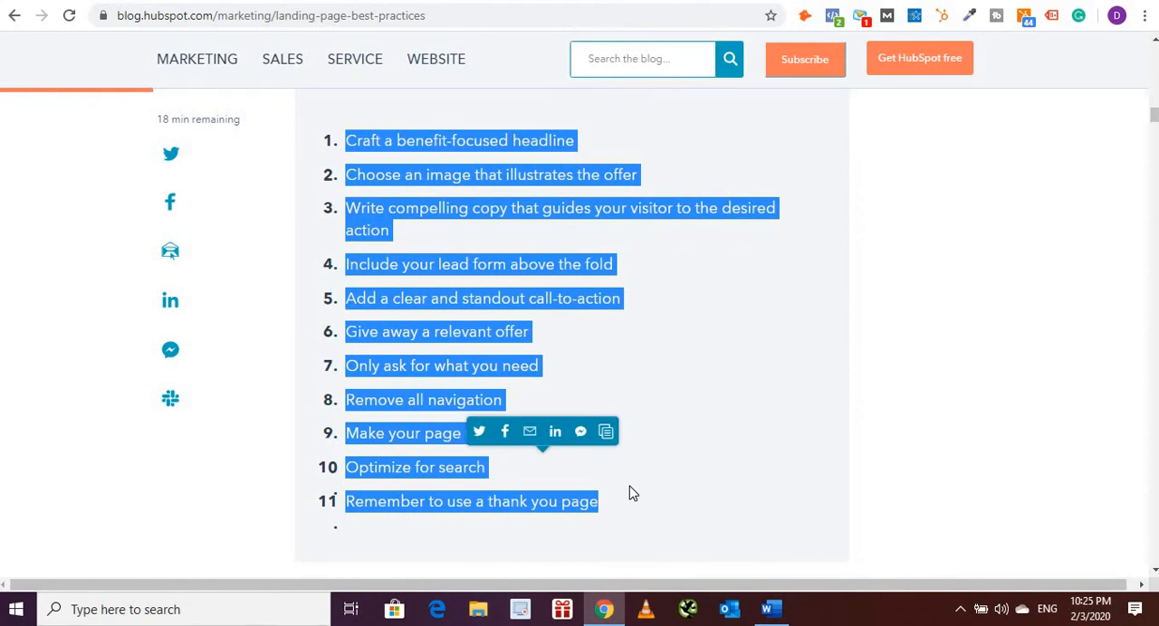
pyautogui.click(631, 492)
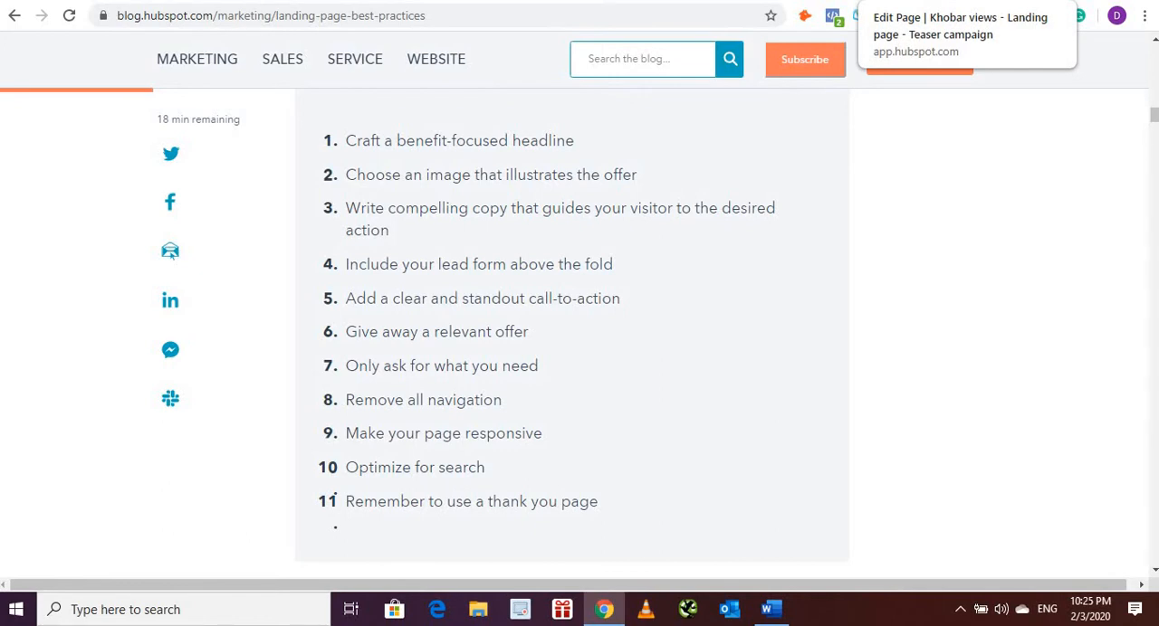
# - Switch to the Khobar views teaser campaign page in the HubSpot editor and look through its form, location and image sections
pyautogui.click(915, 1)
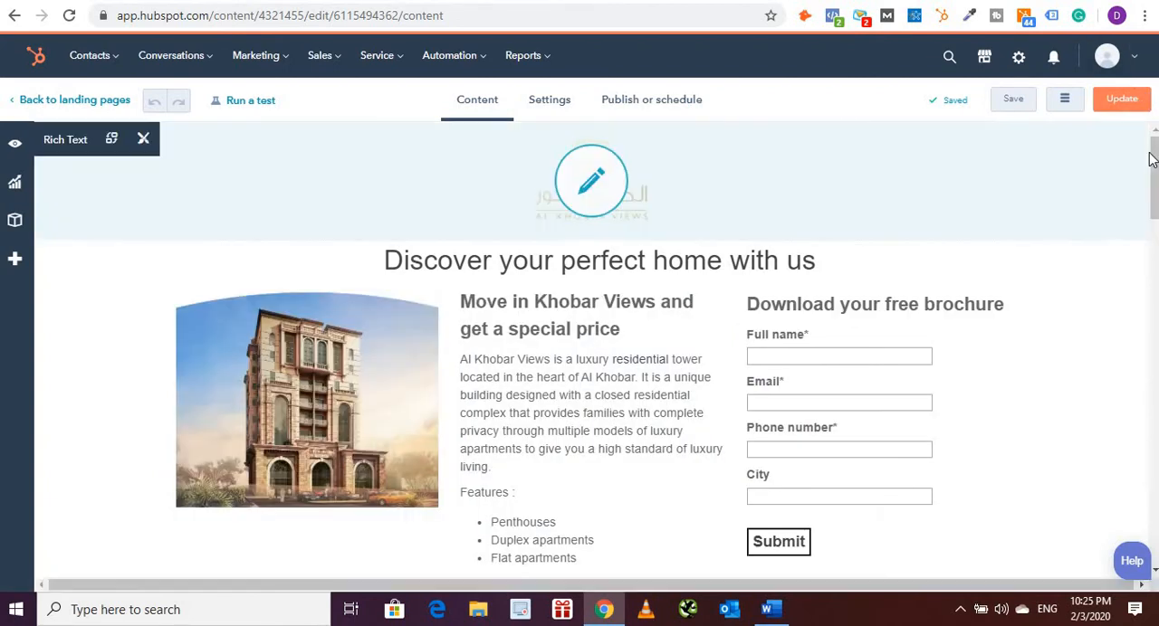
pyautogui.moveTo(1154, 163); pyautogui.dragTo(1154, 235)
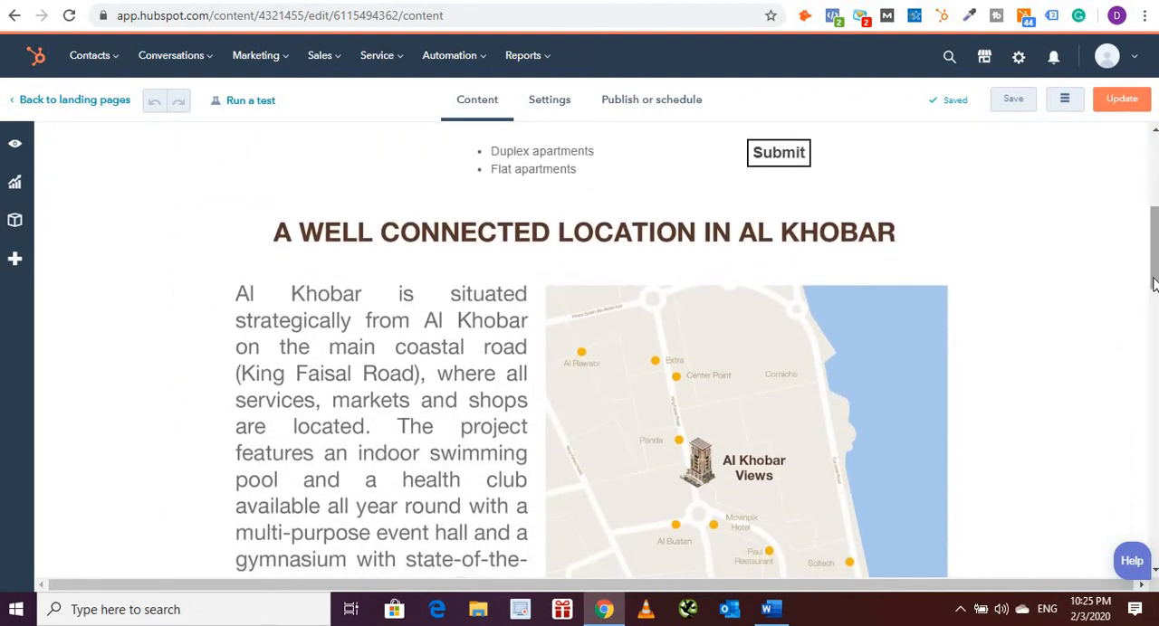
pyautogui.moveTo(1154, 277); pyautogui.dragTo(1156, 353)
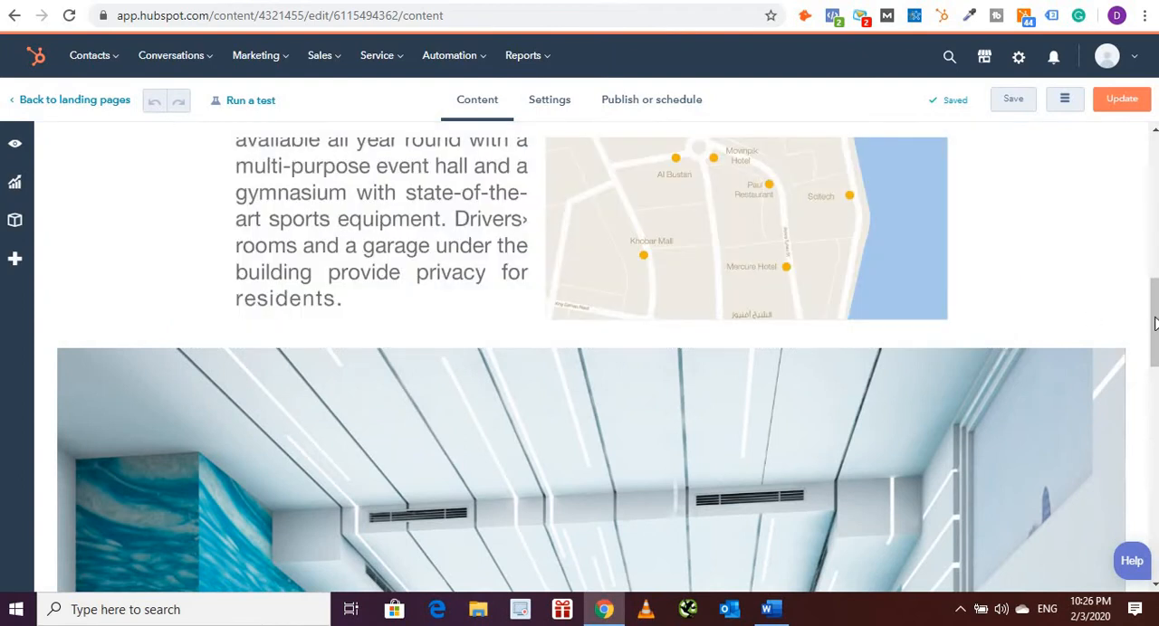
pyautogui.moveTo(1154, 323); pyautogui.dragTo(1157, 205)
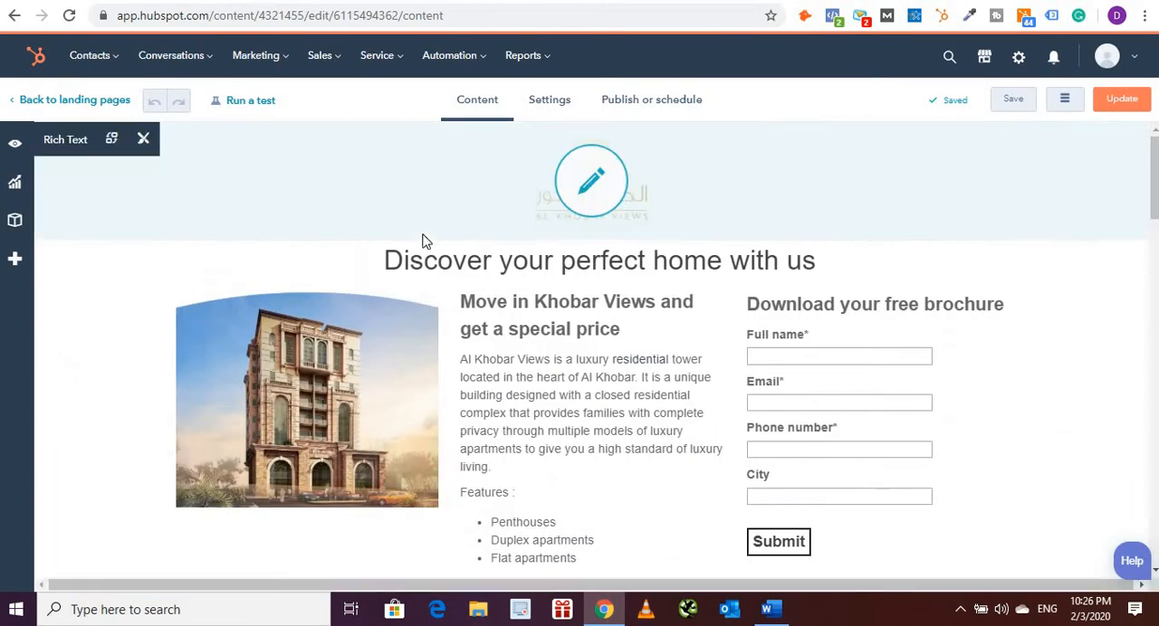
# - Preview the Khobar views landing page as desktop and landscape tablet, checking the layout on each device
pyautogui.click(15, 147)
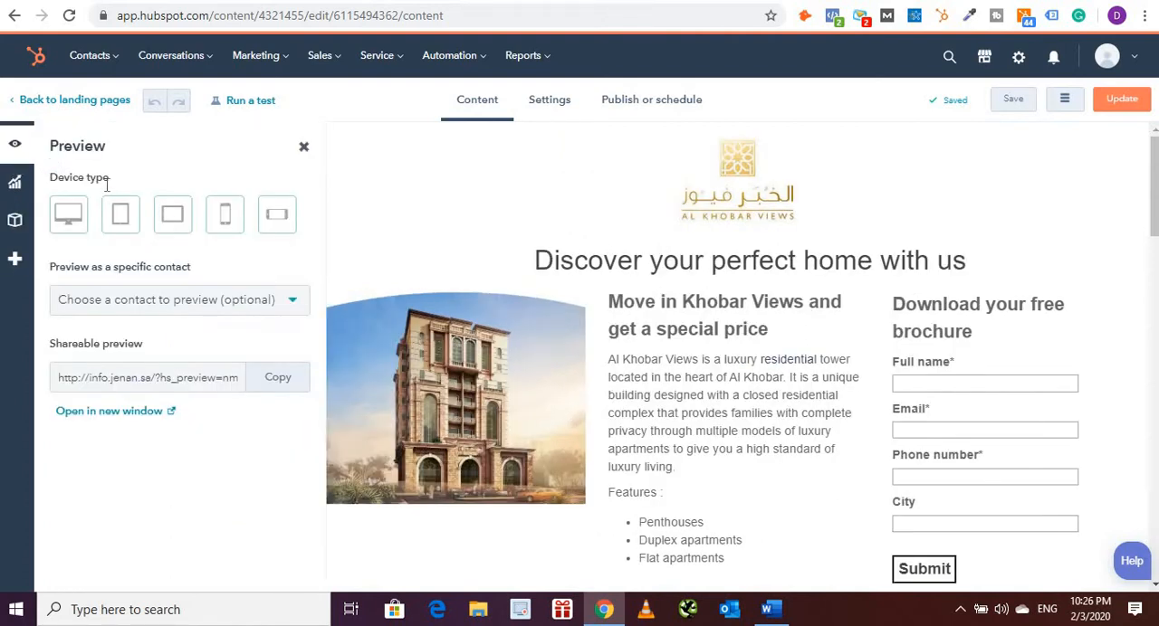
pyautogui.click(69, 217)
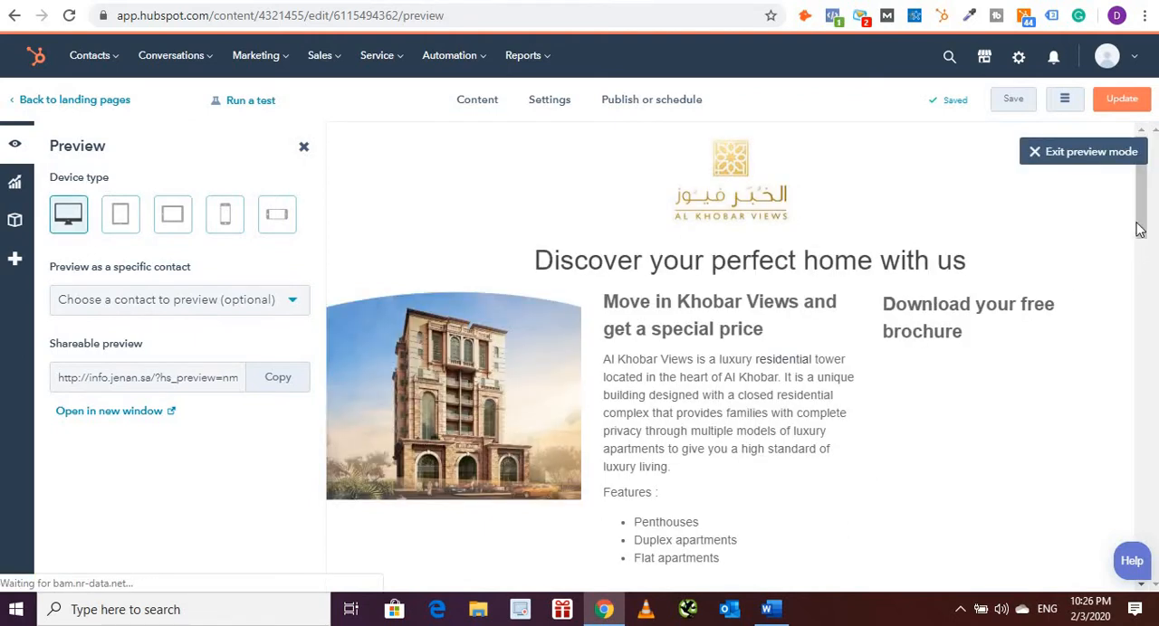
pyautogui.moveTo(1142, 231)
pyautogui.mouseDown()
pyautogui.moveTo(1151, 567)
pyautogui.moveTo(1152, 221)
pyautogui.mouseUp()
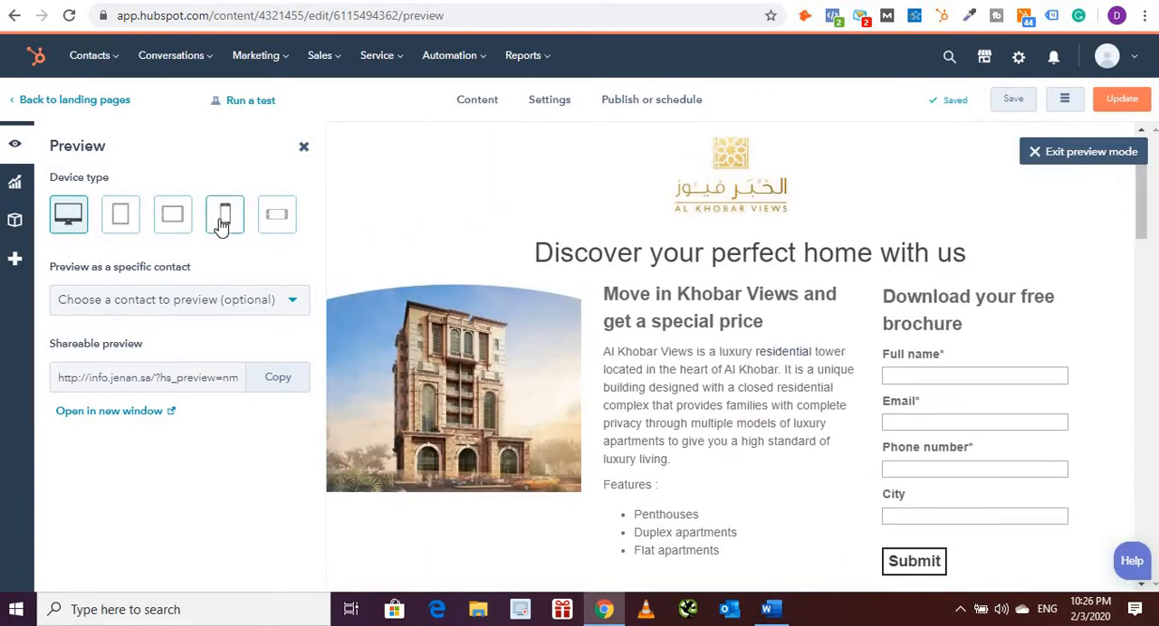
pyautogui.click(180, 224)
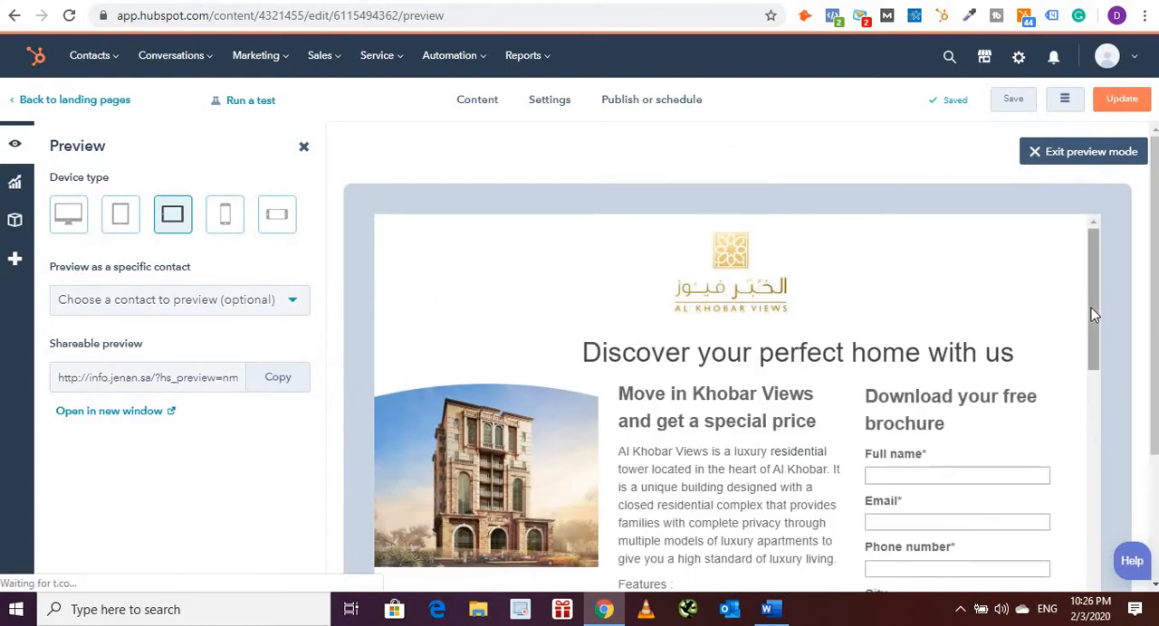
pyautogui.moveTo(1090, 310); pyautogui.dragTo(1099, 335)
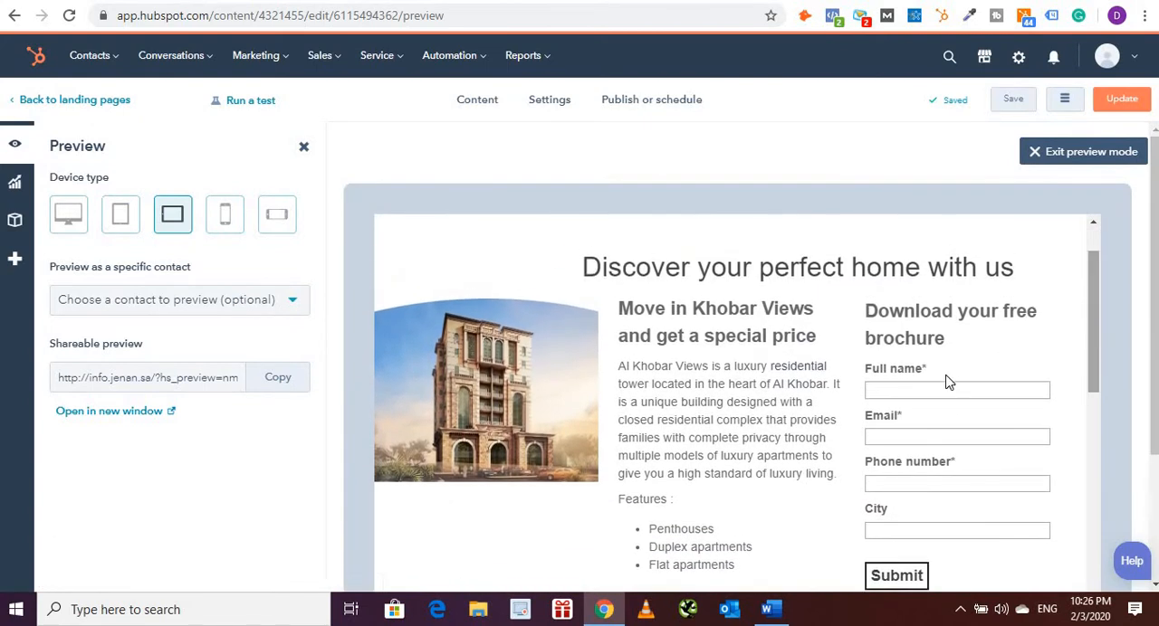
# - Return to the best practices article and highlight the tip about choosing an image that illustrates the offer
pyautogui.click(882, 1)
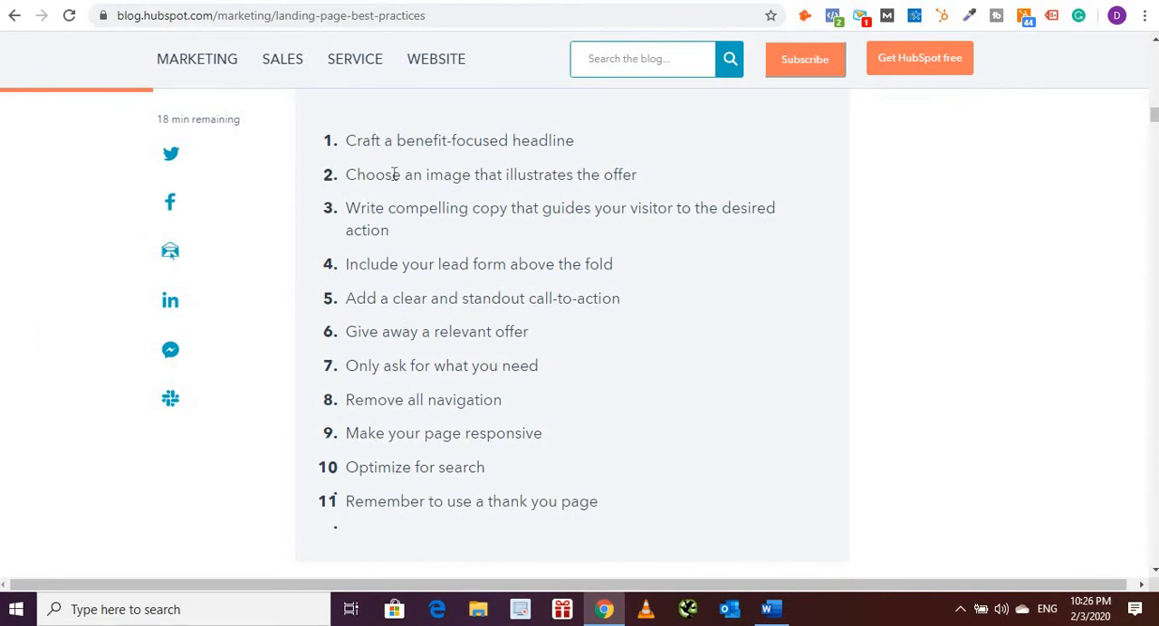
pyautogui.moveTo(391, 176); pyautogui.dragTo(527, 175)
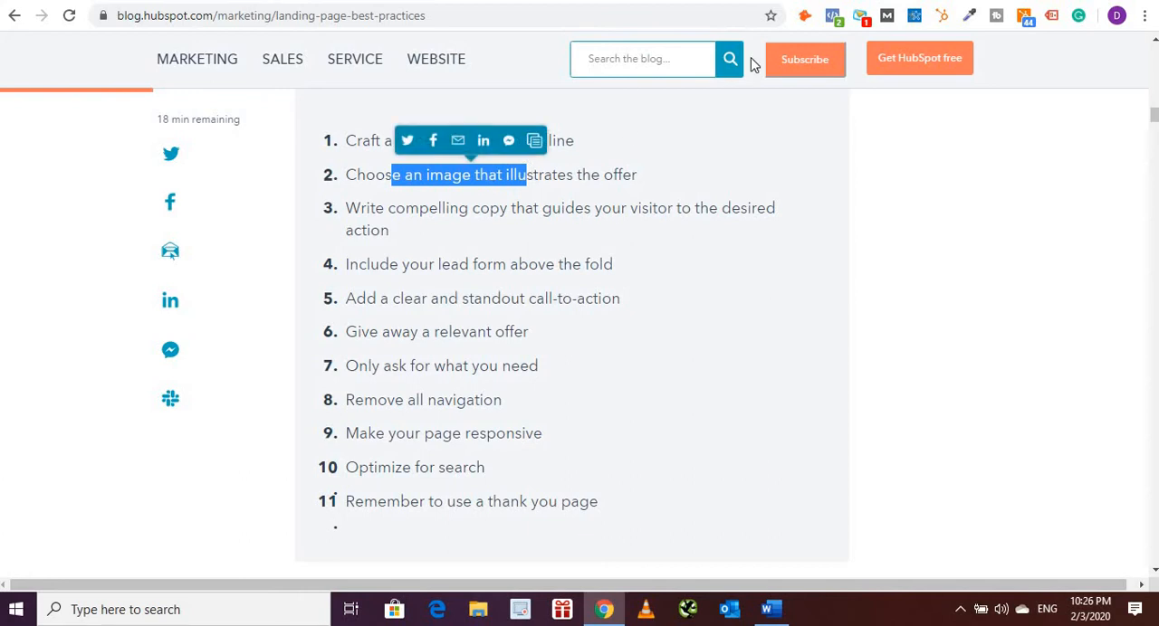
pyautogui.click(543, 233)
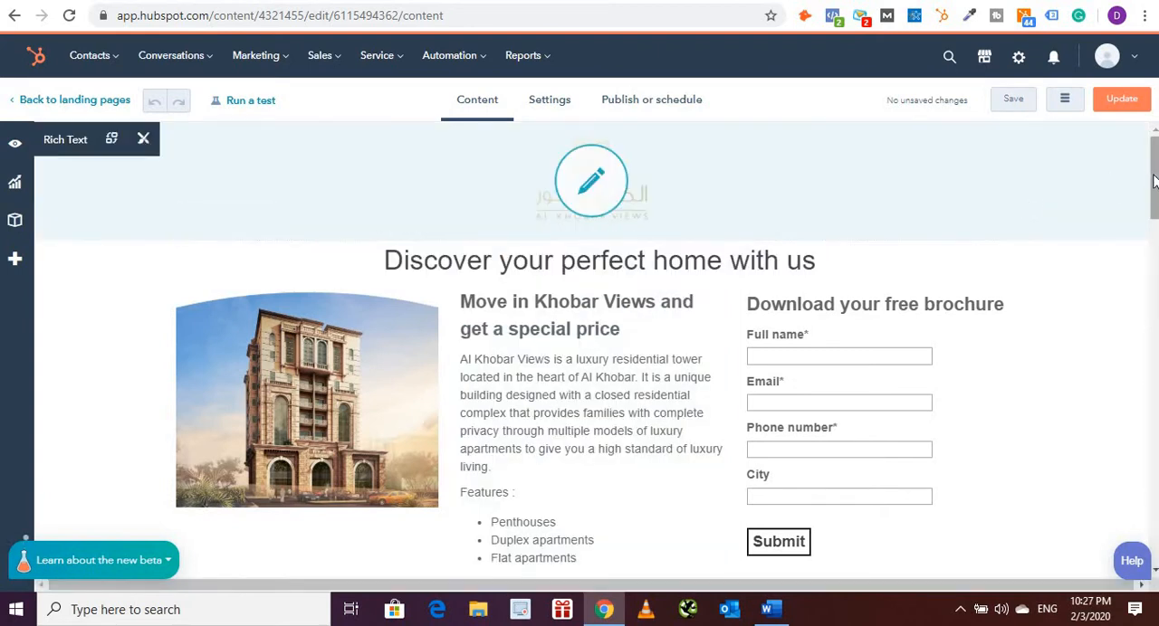
# - Review the landing page's Optimize recommendations for the title and meta description
pyautogui.scroll(-1, 1150, 247)
pyautogui.scroll(-6, 1150, 247)
pyautogui.scroll(9, 1151, 262)
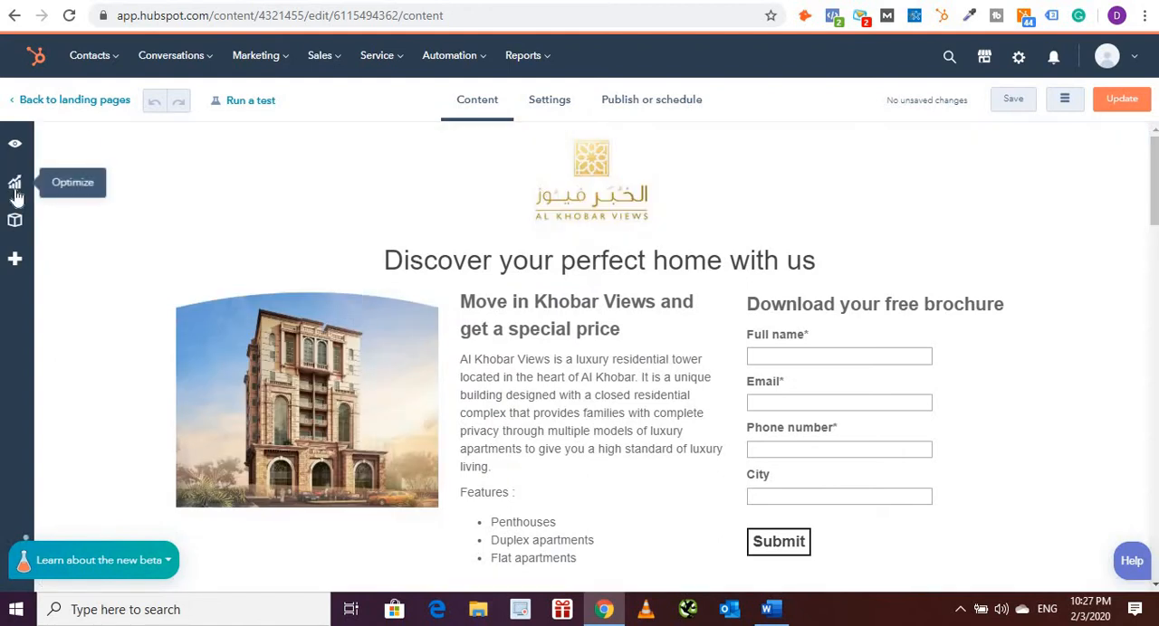
pyautogui.click(15, 186)
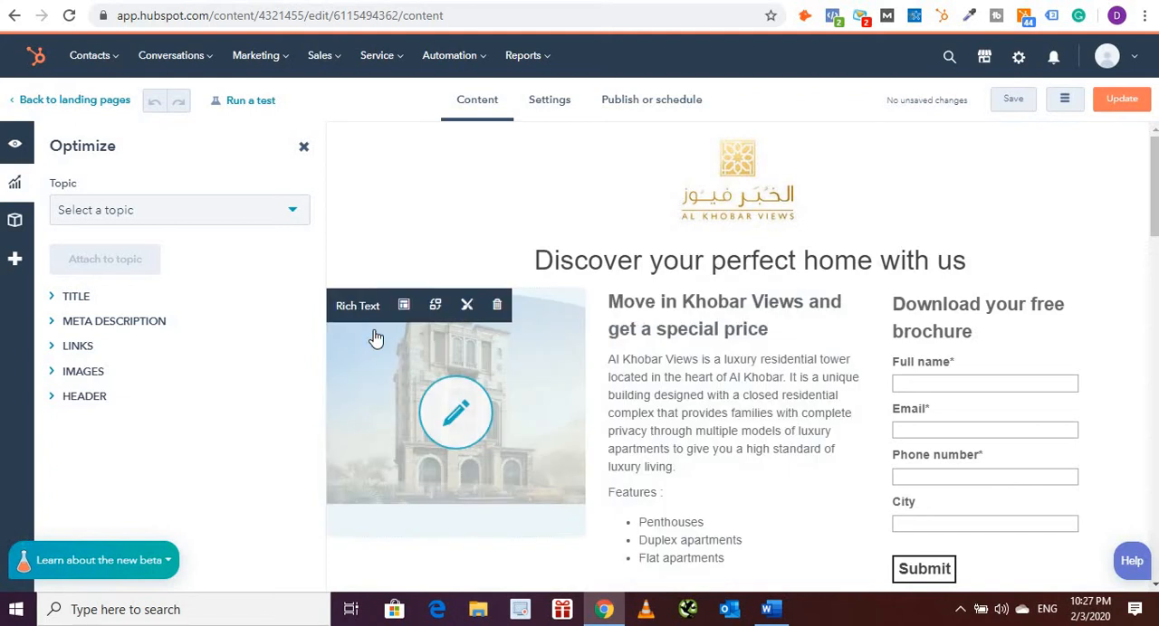
pyautogui.click(54, 299)
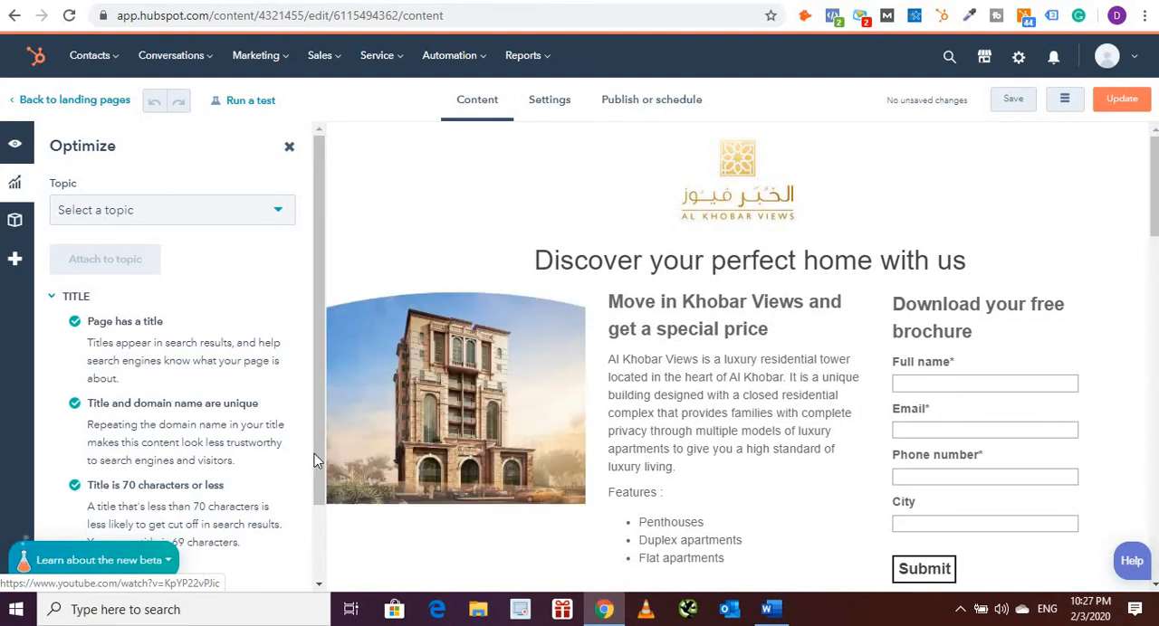
pyautogui.scroll(-2, 314, 454)
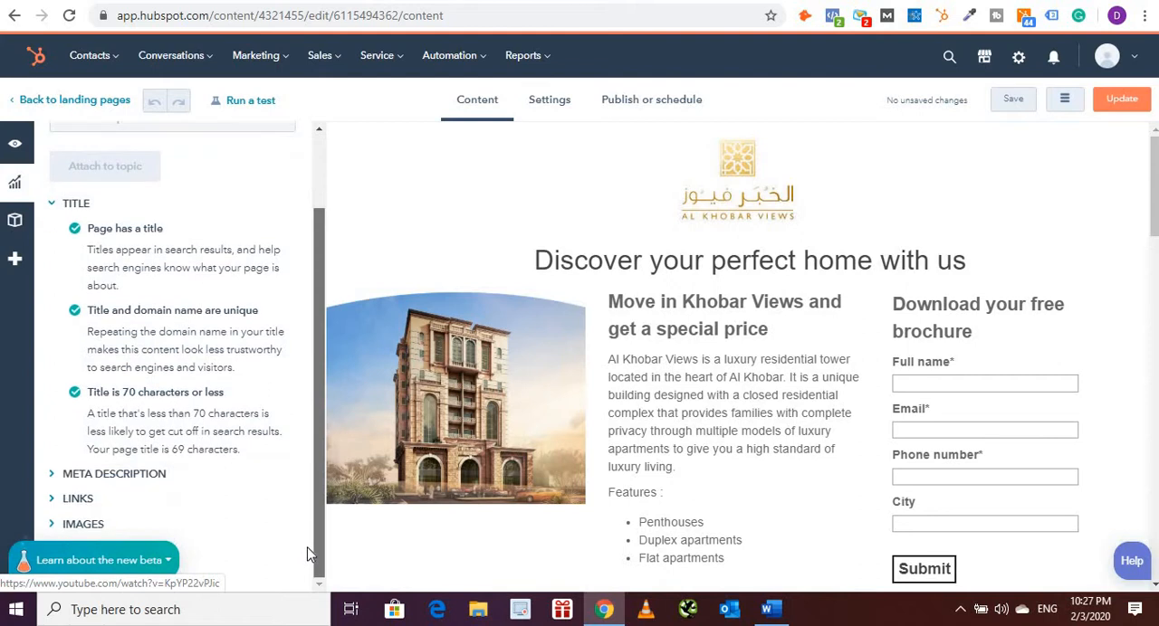
pyautogui.click(77, 475)
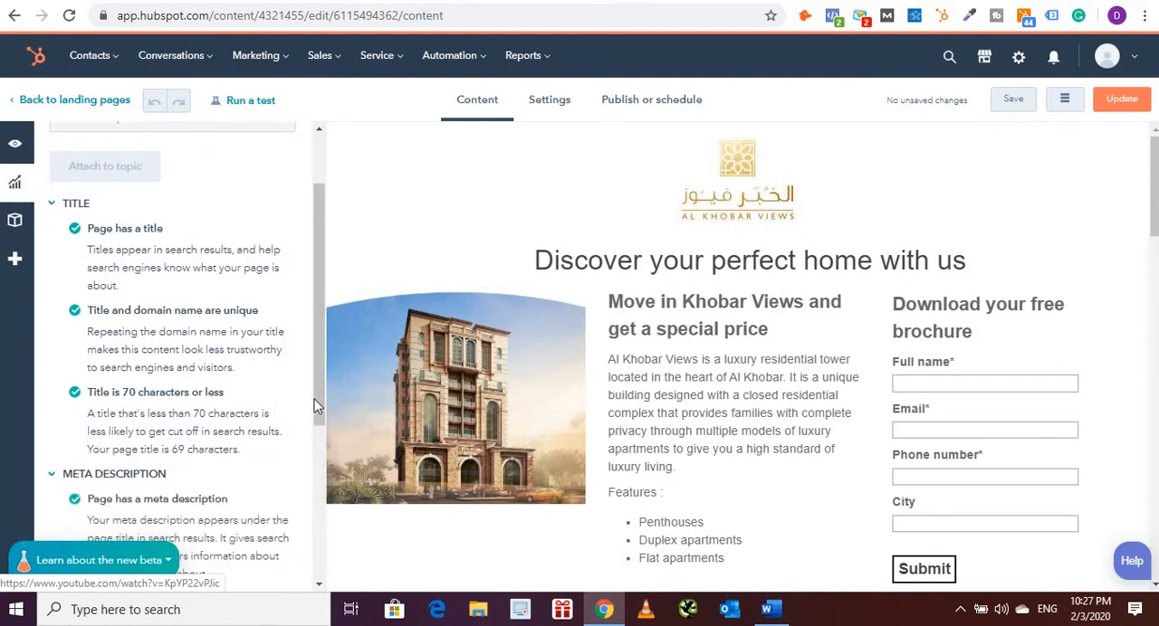
pyautogui.scroll(-2, 312, 453)
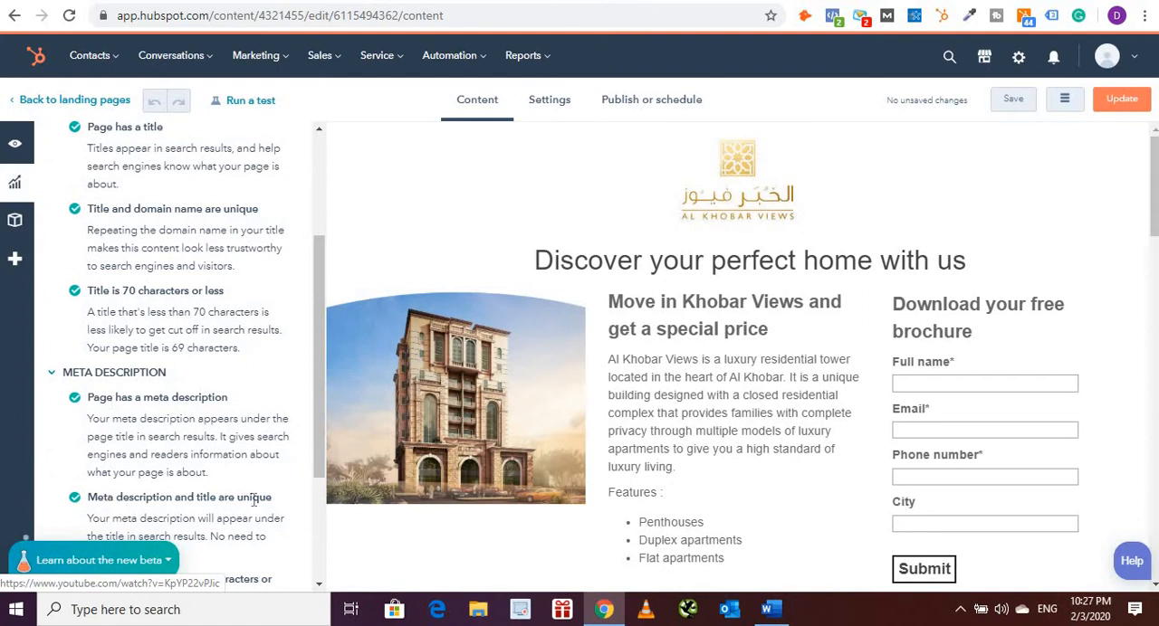
# - Review the page settings from the title and meta description to the campaign and featured image, and return to the page content
pyautogui.click(552, 104)
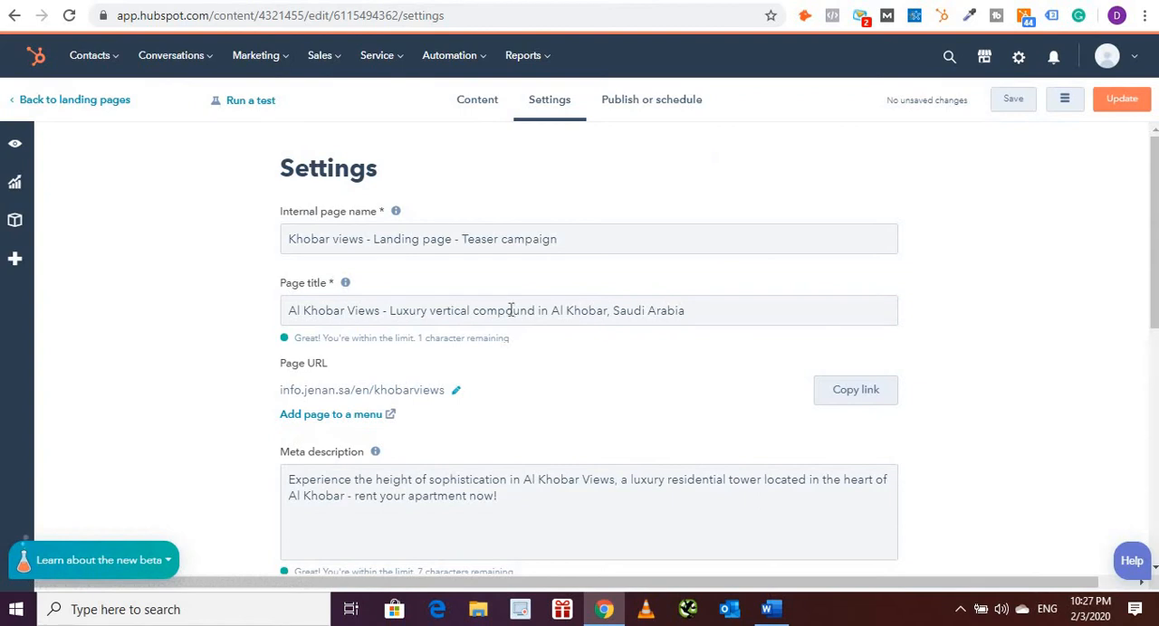
pyautogui.click(580, 511)
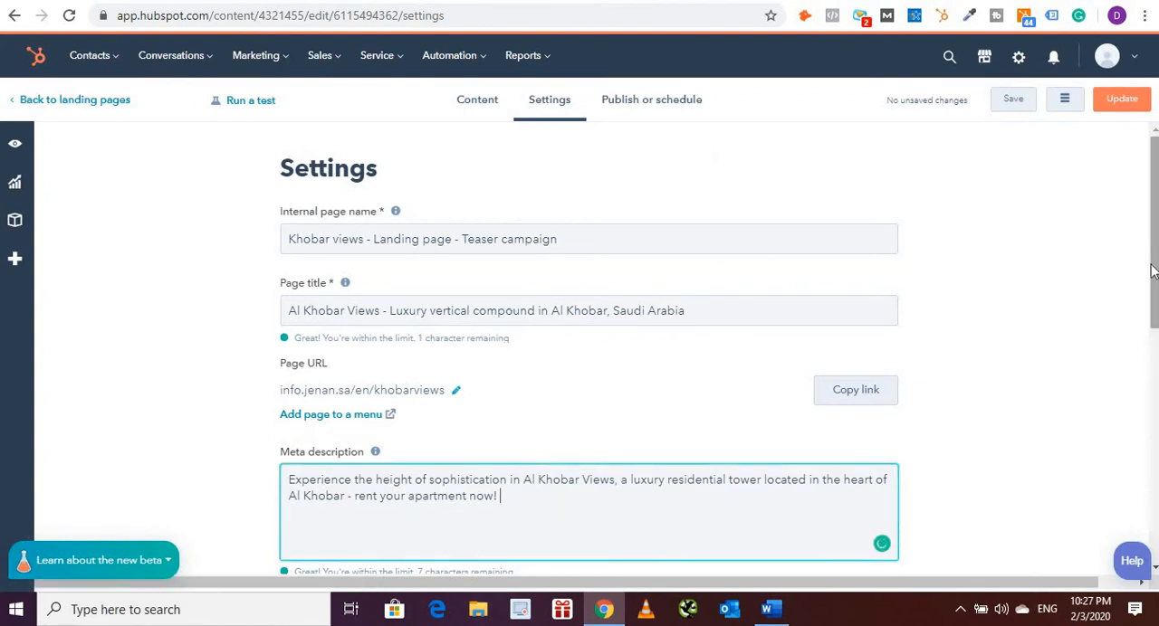
pyautogui.moveTo(1153, 272); pyautogui.dragTo(1156, 428)
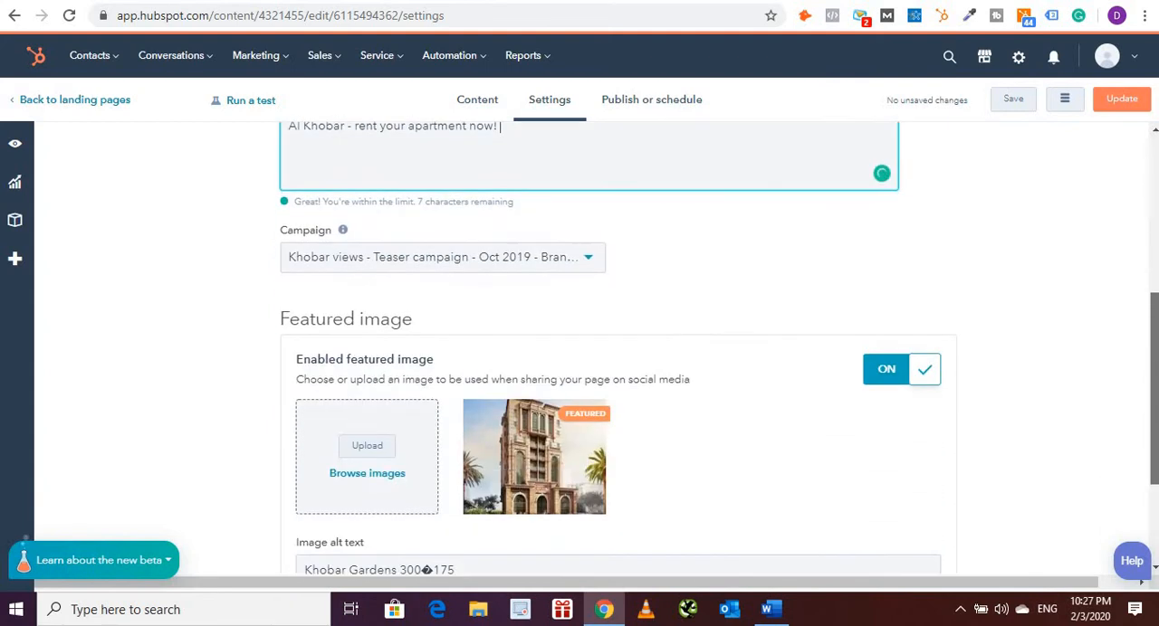
pyautogui.click(463, 111)
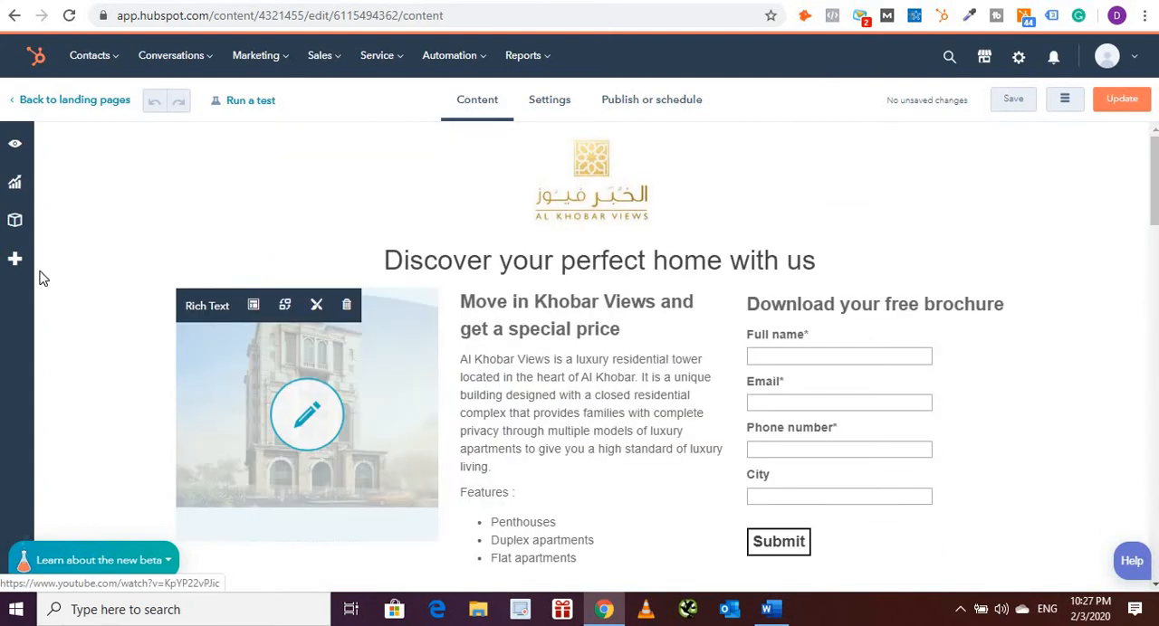
# - Review the landing page's Optimize recommendations for links, header and images
pyautogui.click(13, 183)
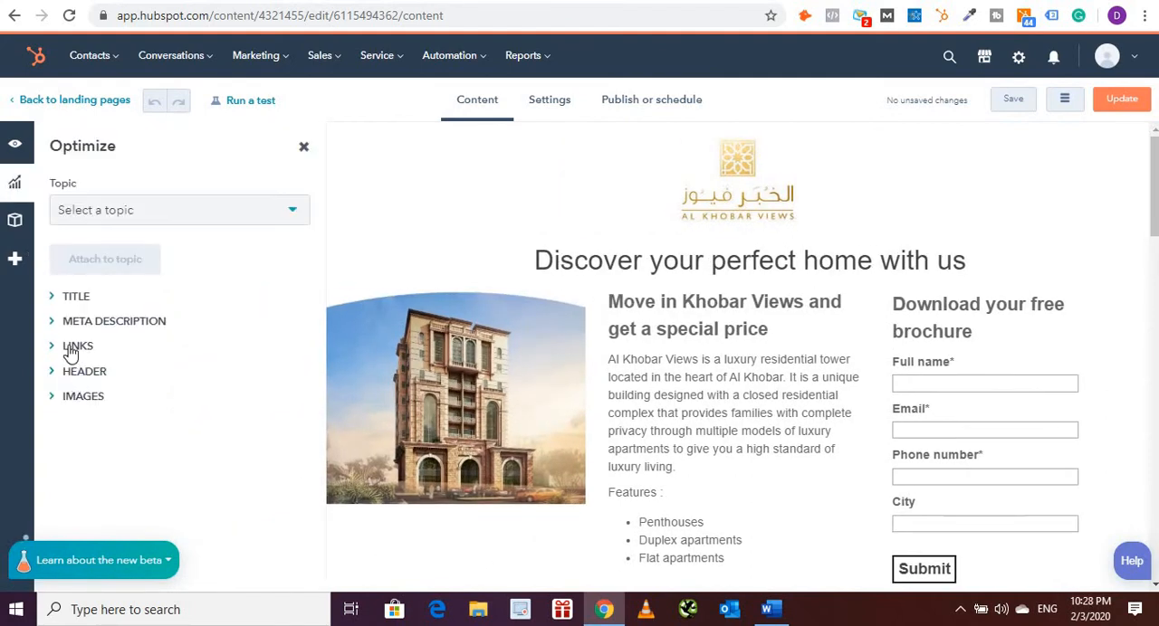
pyautogui.click(69, 346)
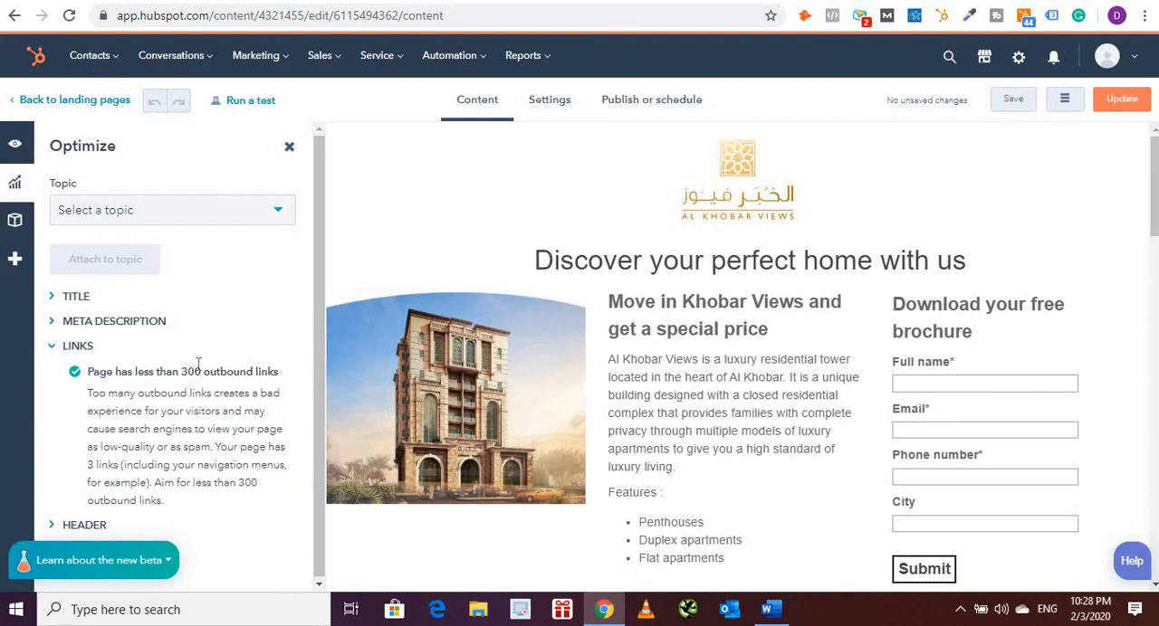
pyautogui.click(84, 526)
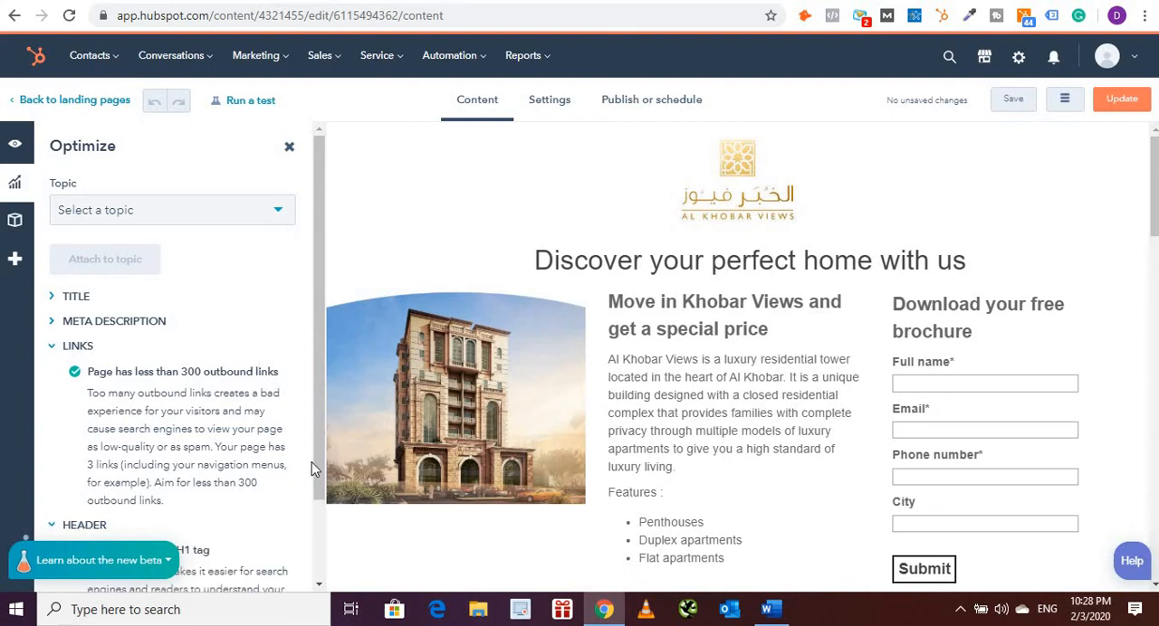
pyautogui.scroll(-2, 309, 542)
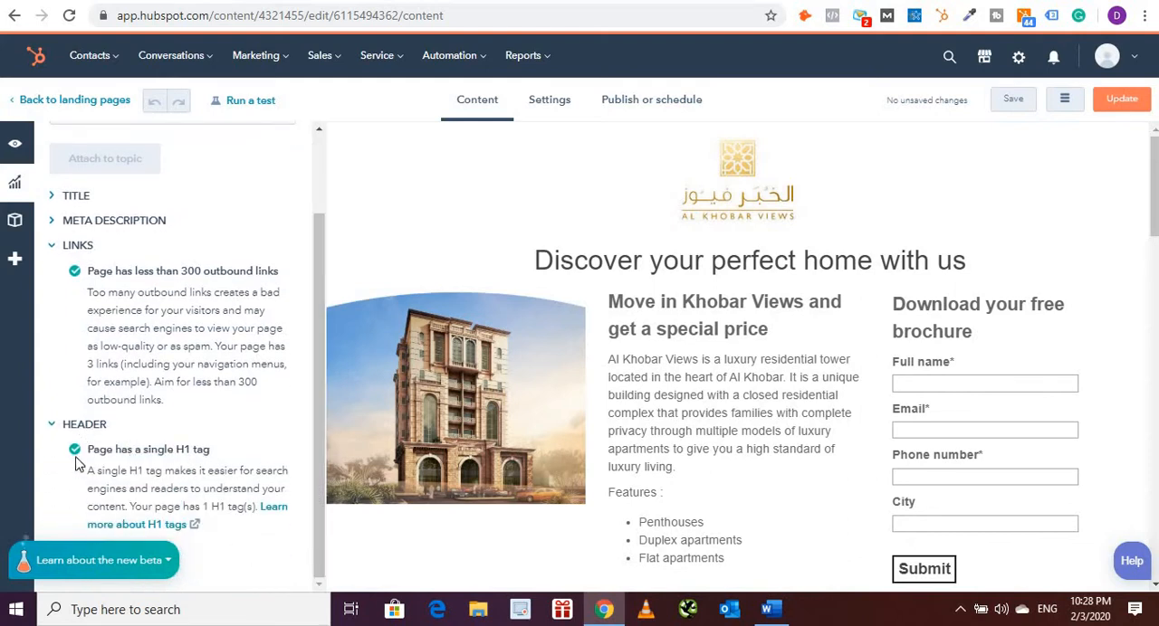
pyautogui.click(54, 426)
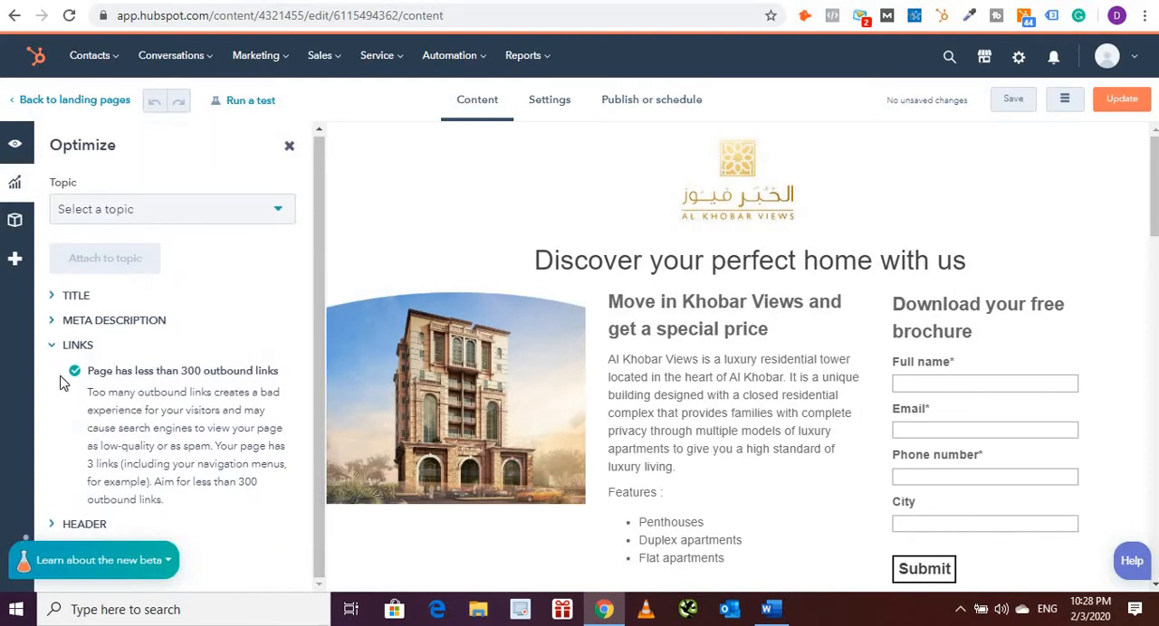
pyautogui.click(52, 347)
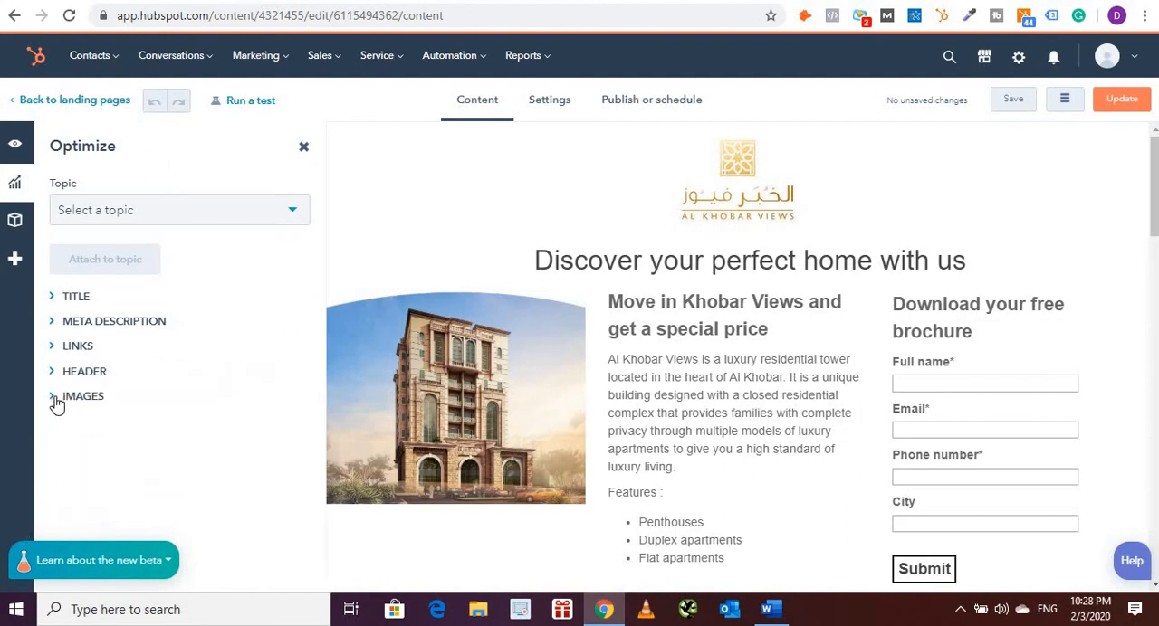
pyautogui.click(54, 398)
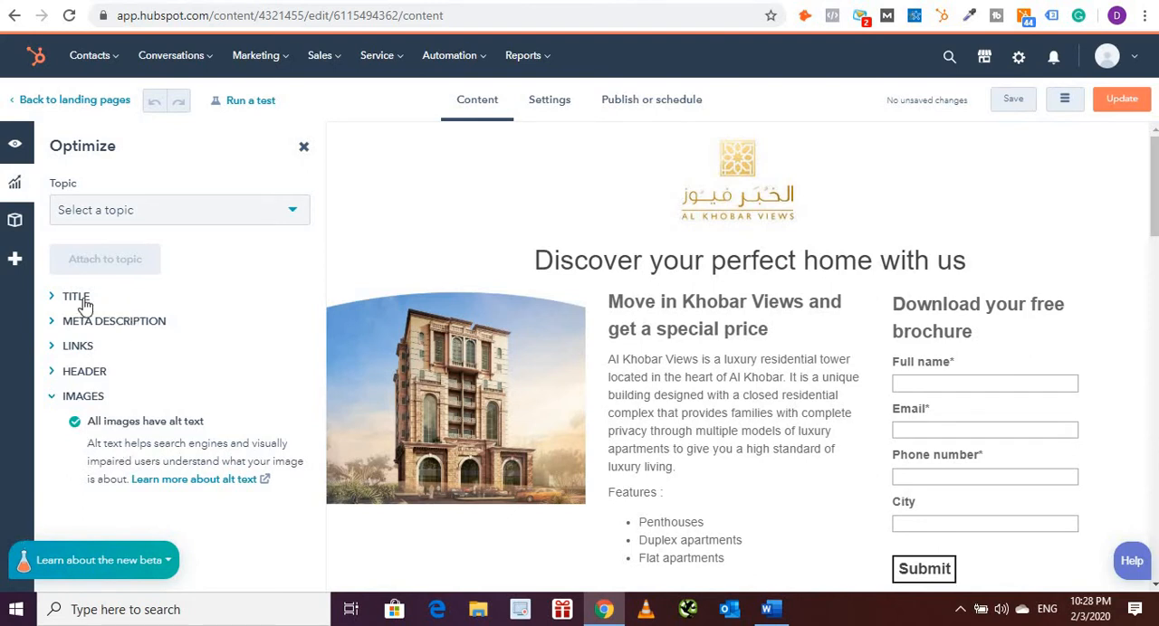
pyautogui.click(52, 399)
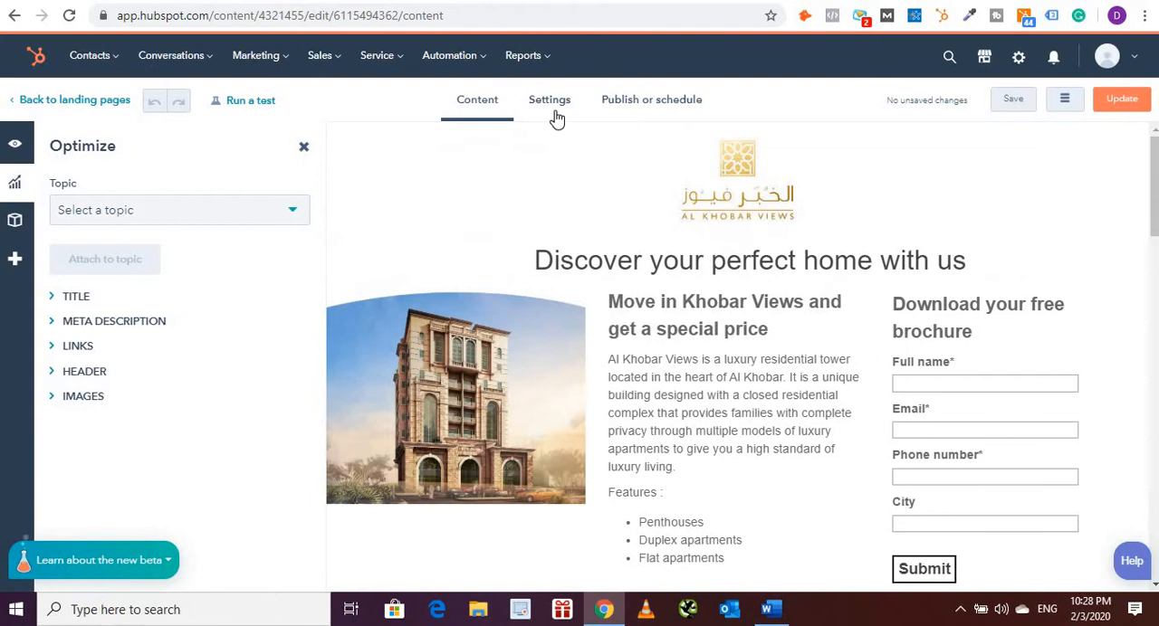
# - Check the landing page's publishing options and return to the page content
pyautogui.click(550, 104)
pyautogui.click(659, 102)
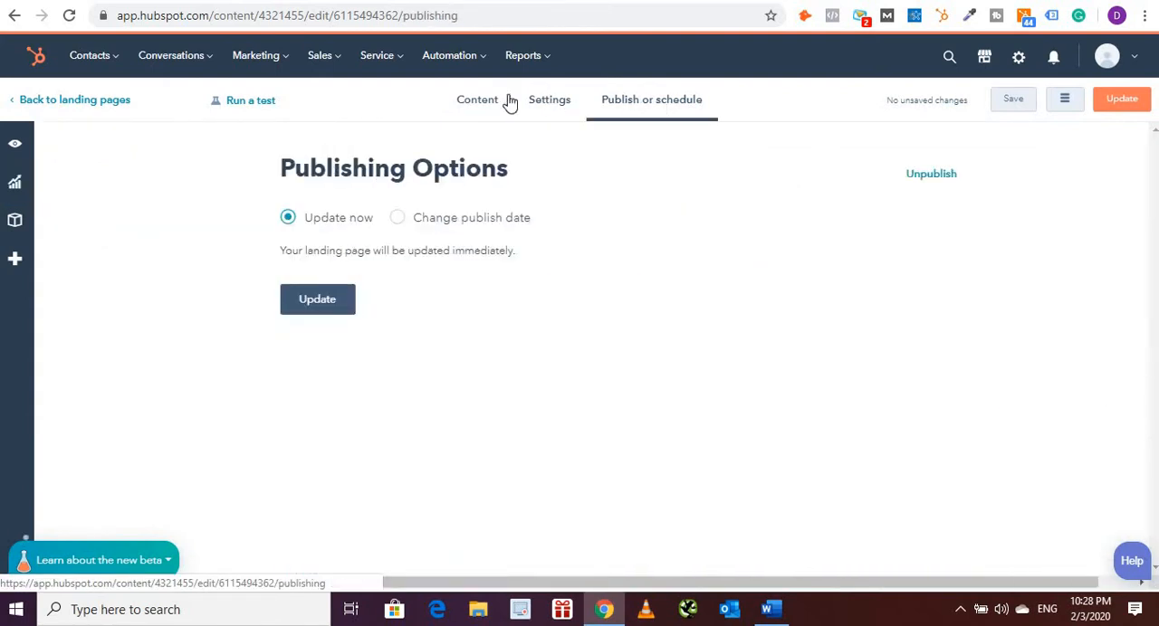
pyautogui.click(477, 100)
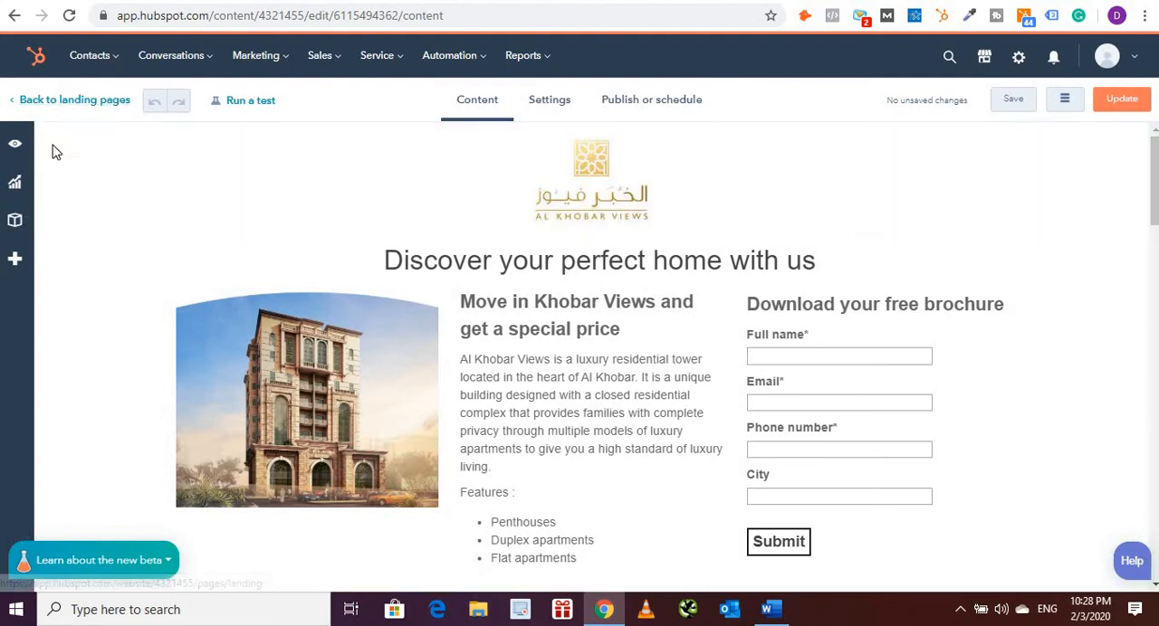
# - Open the Khobar views Oct 2019 campaign thank you page for editing and review its brochure image and download links
pyautogui.click(79, 109)
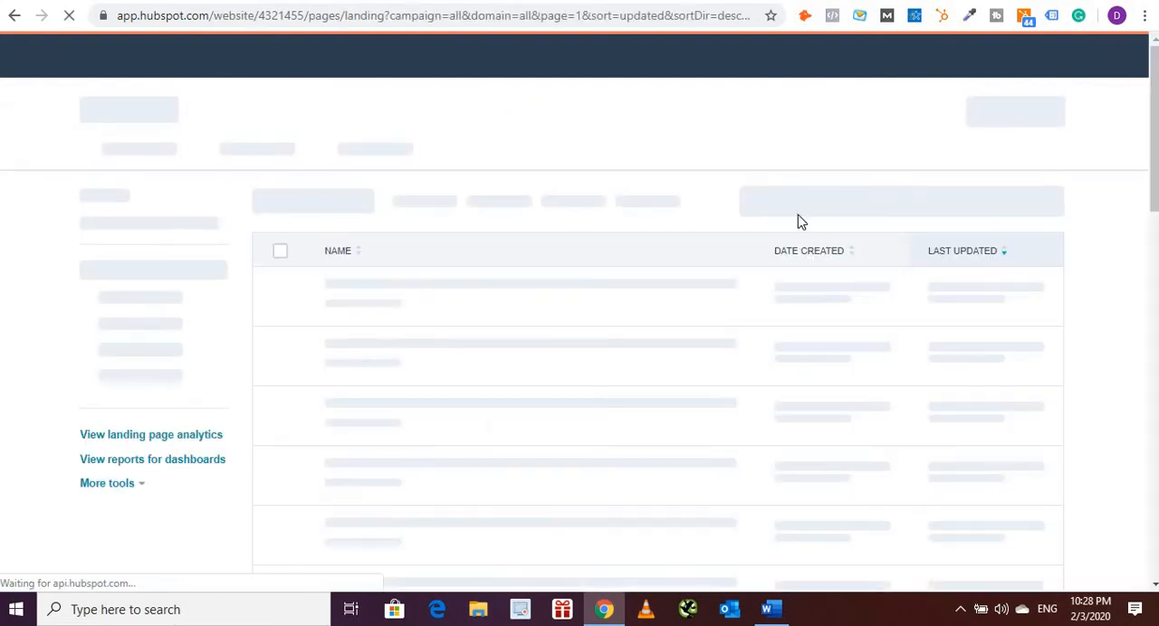
pyautogui.click(610, 358)
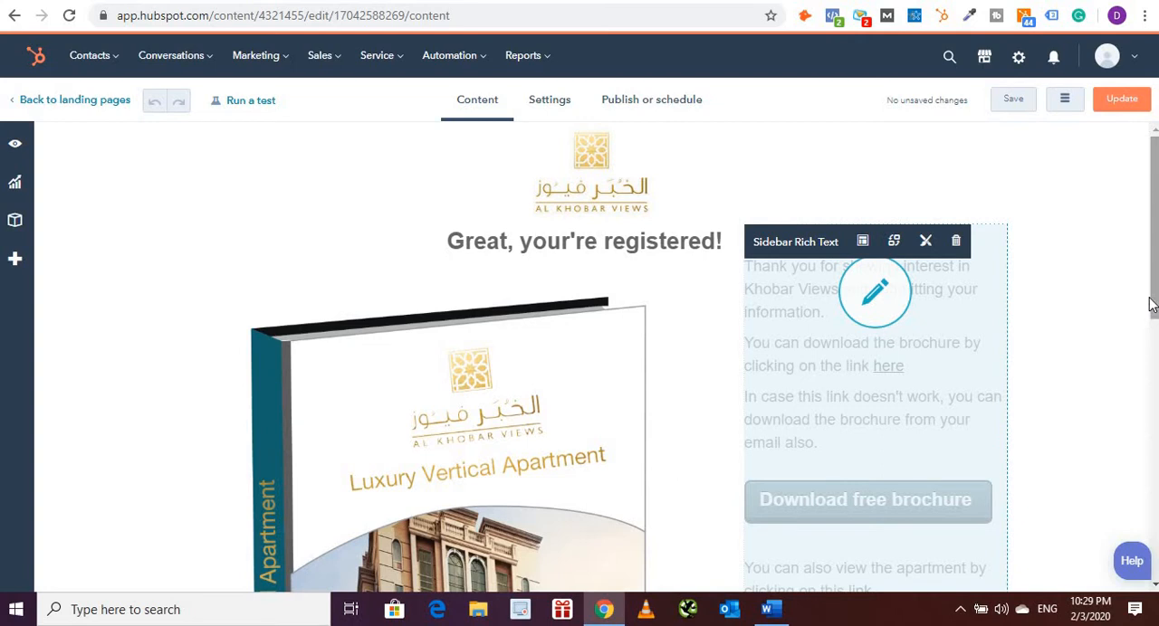
pyautogui.moveTo(1151, 301); pyautogui.dragTo(1148, 355)
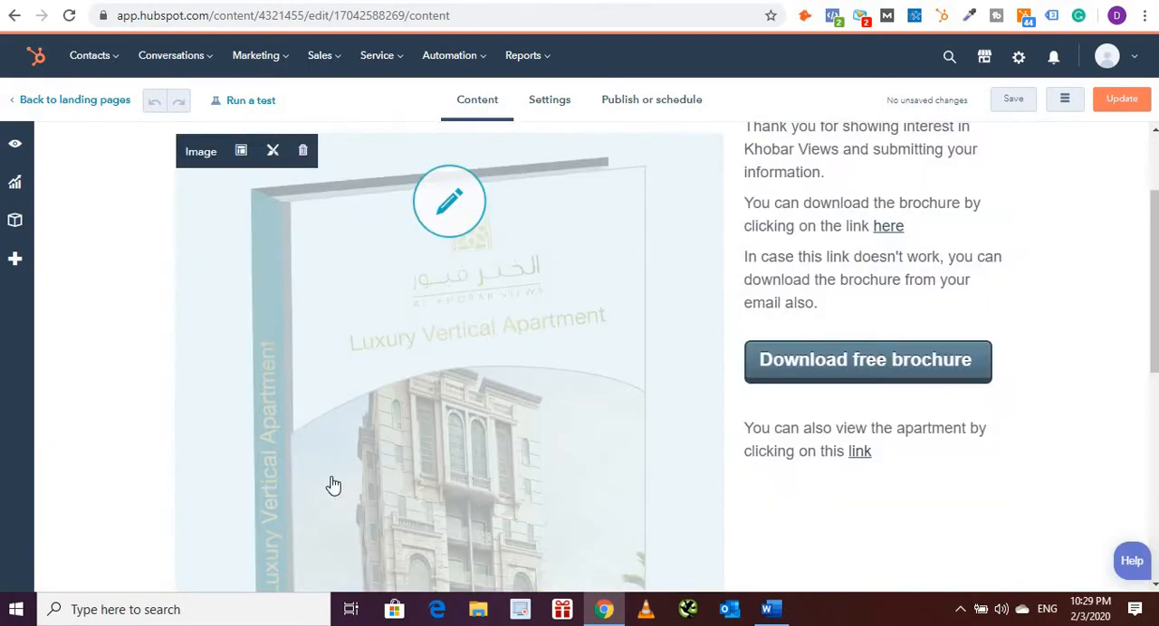
# - Leave the thank you page, close the landing page's preview options and go back to the landing pages list
pyautogui.click(77, 102)
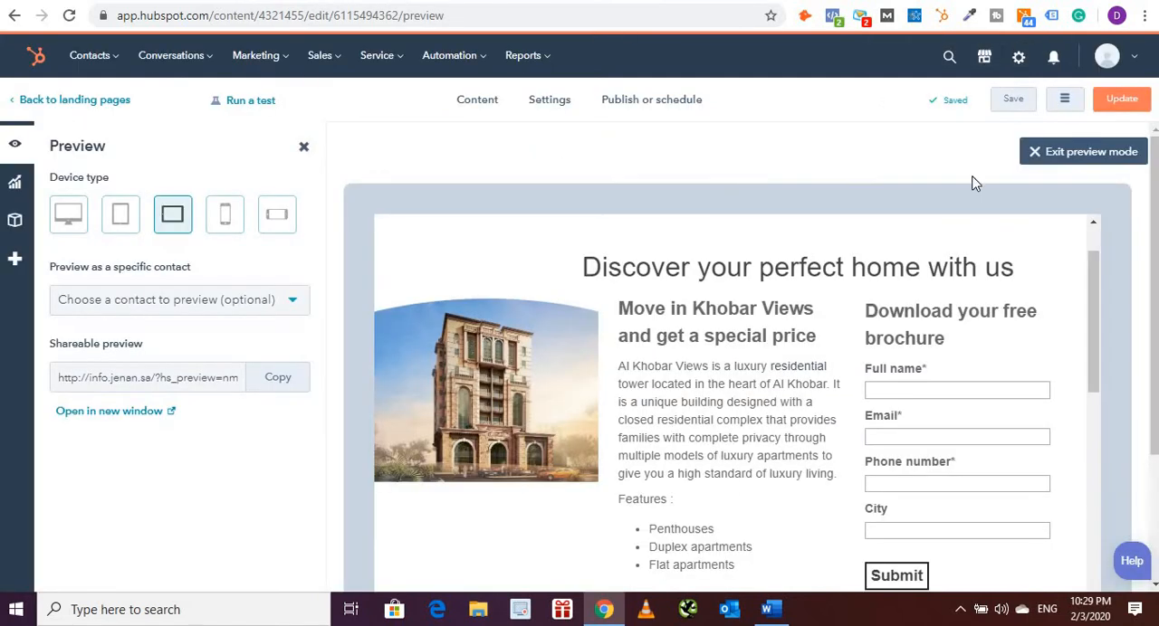
pyautogui.click(305, 148)
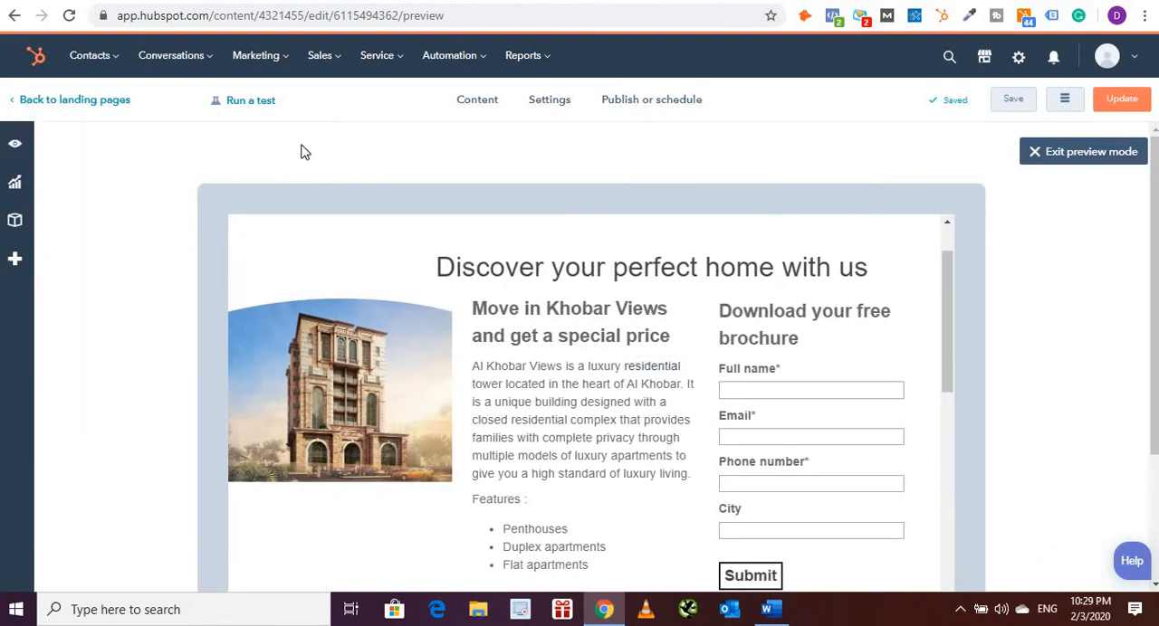
pyautogui.click(45, 108)
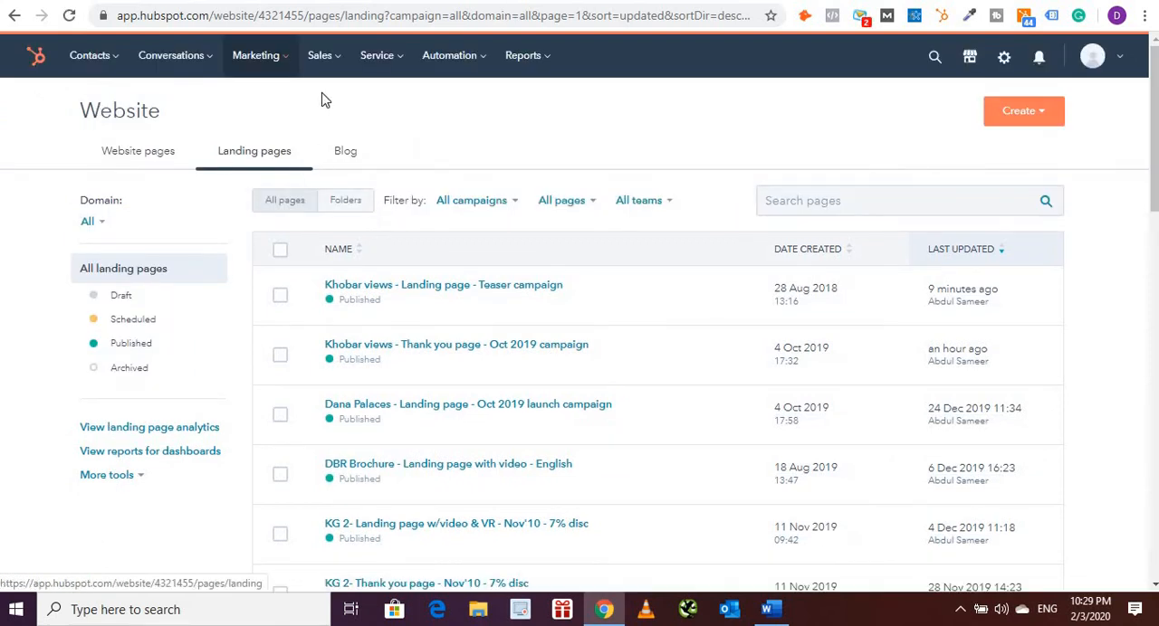
# - Show how to reach the landing pages list through the website section of the marketing tools
pyautogui.click(254, 68)
pyautogui.moveTo(302, 197)
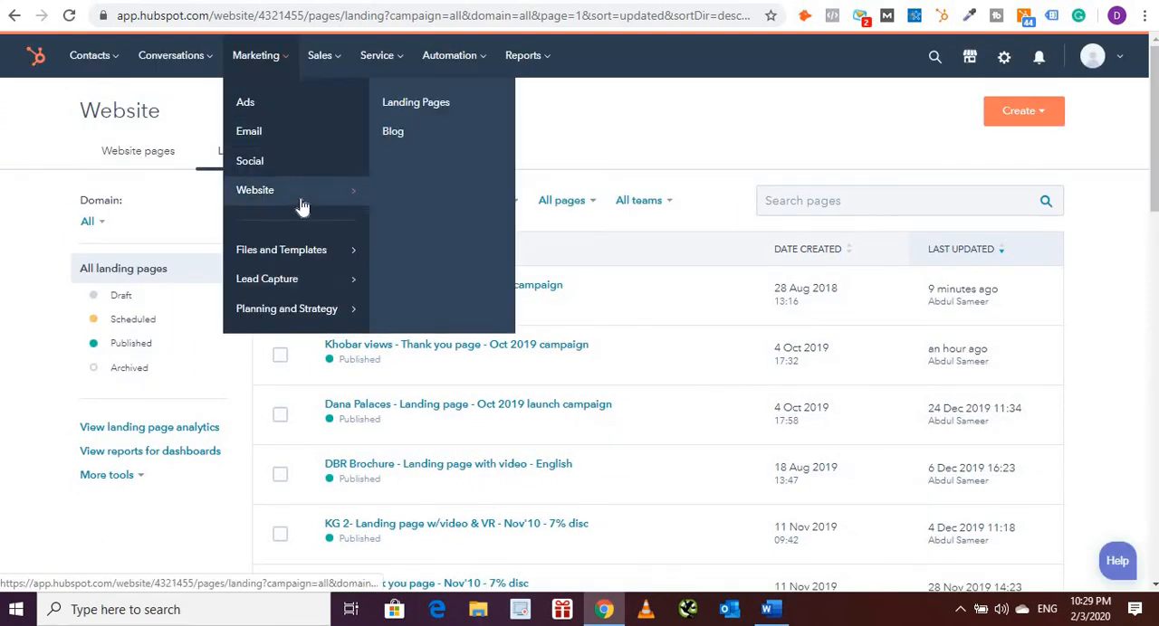
pyautogui.click(410, 104)
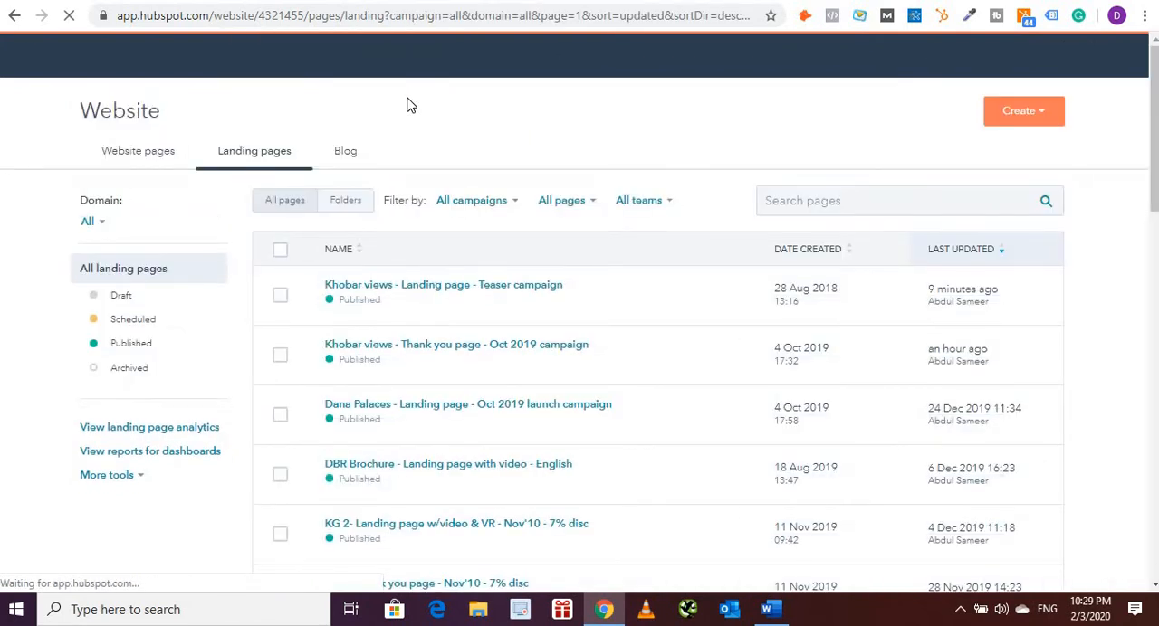
pyautogui.moveTo(486, 312)
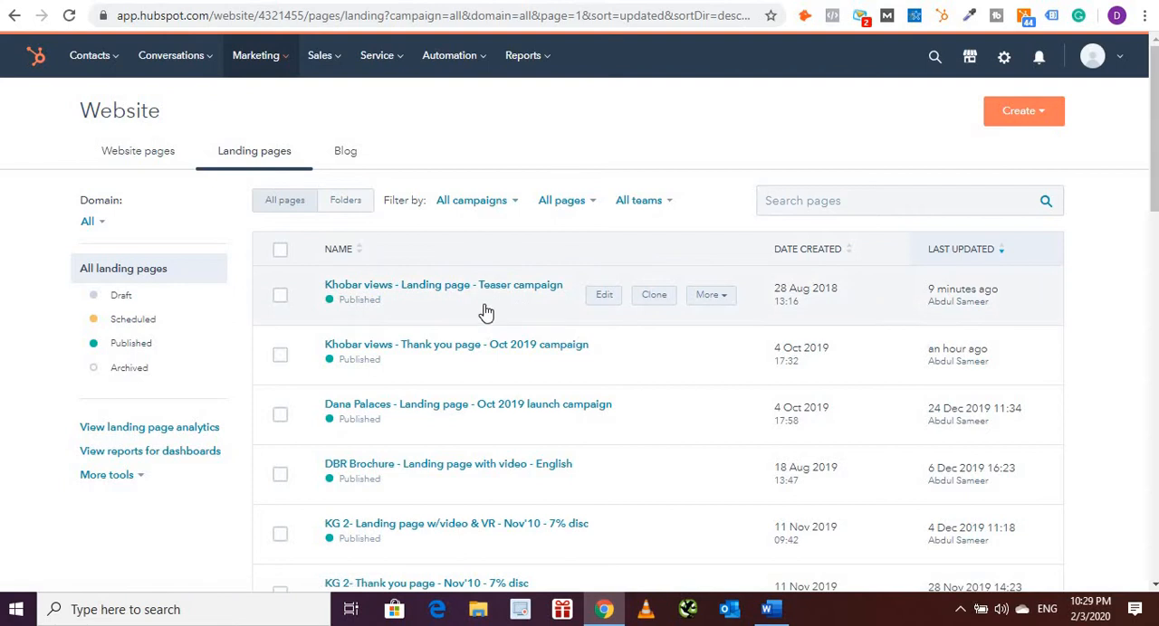
# - Look through the website pages and blog posts, and return to the landing pages list
pyautogui.click(134, 156)
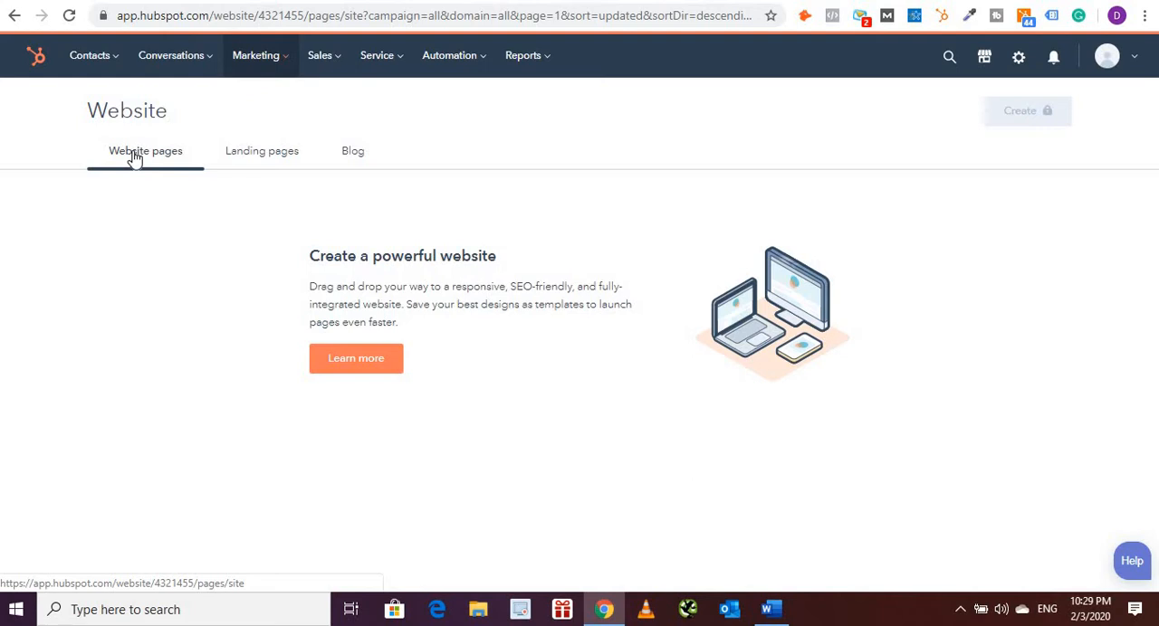
pyautogui.click(259, 163)
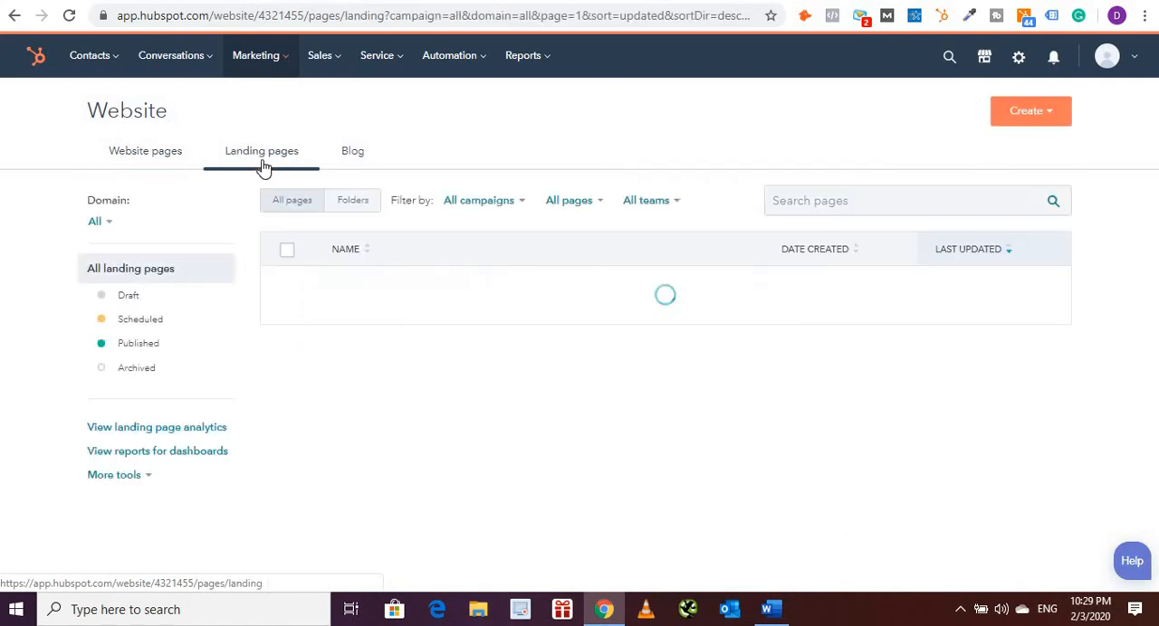
pyautogui.click(359, 162)
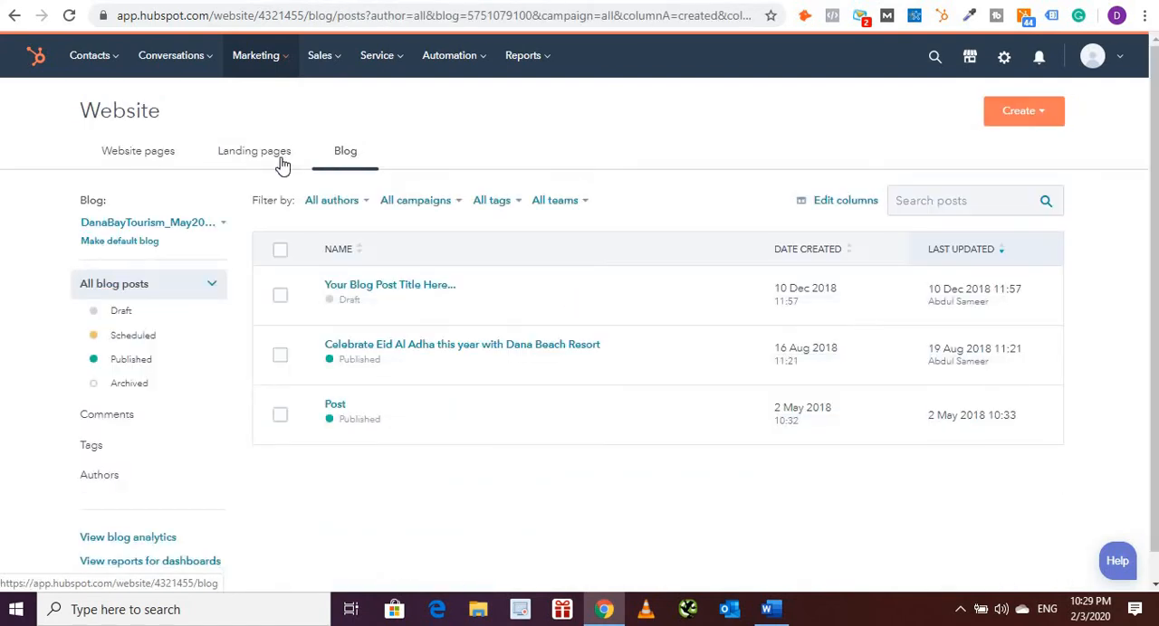
pyautogui.click(260, 163)
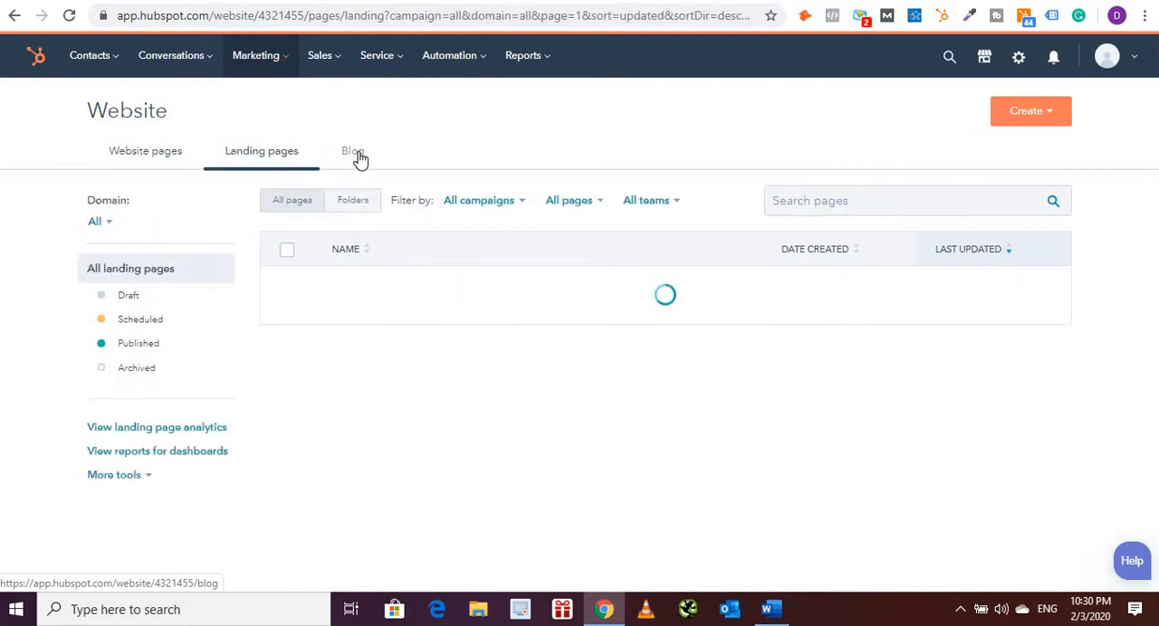
pyautogui.click(355, 154)
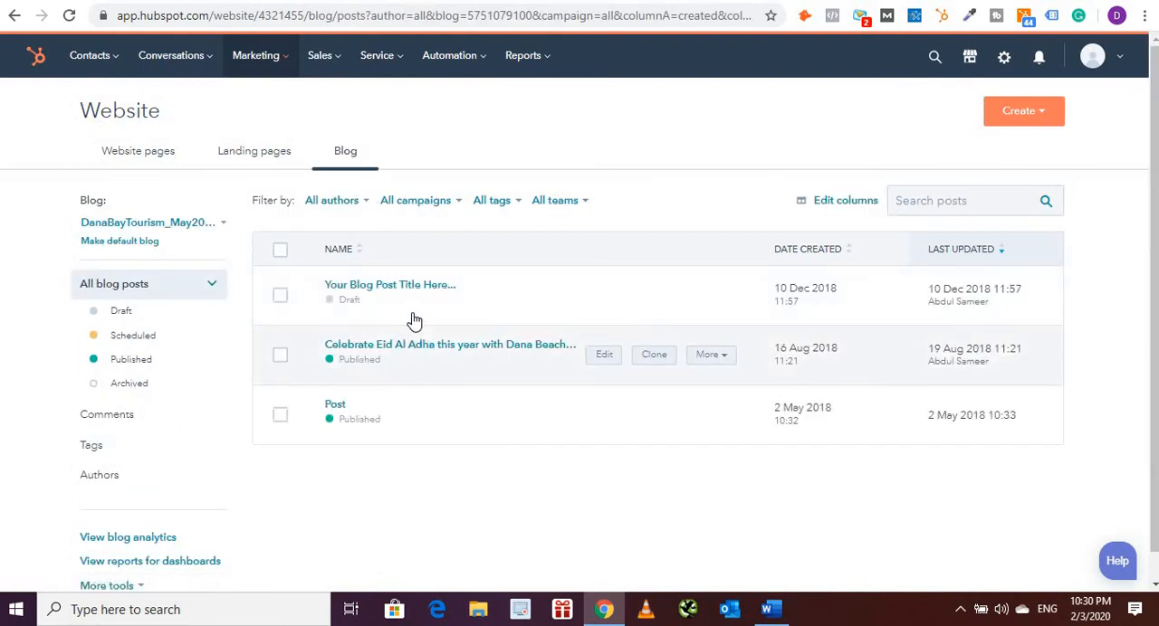
pyautogui.click(275, 156)
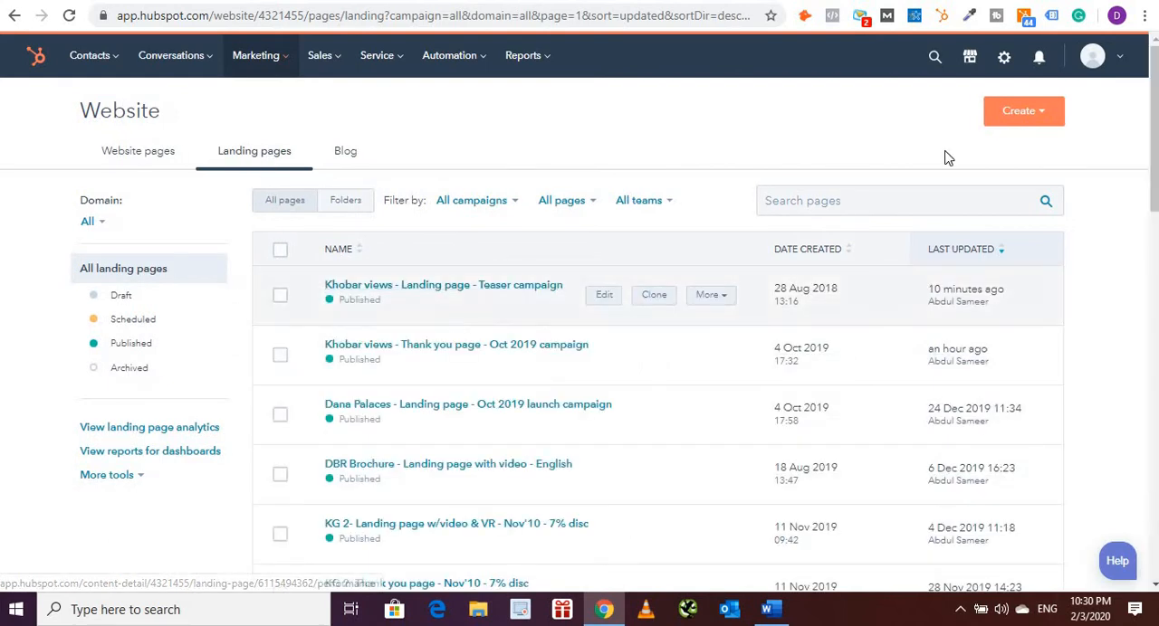
# - Start creating a new landing page and display the Asset Marketplace templates
pyautogui.click(1015, 120)
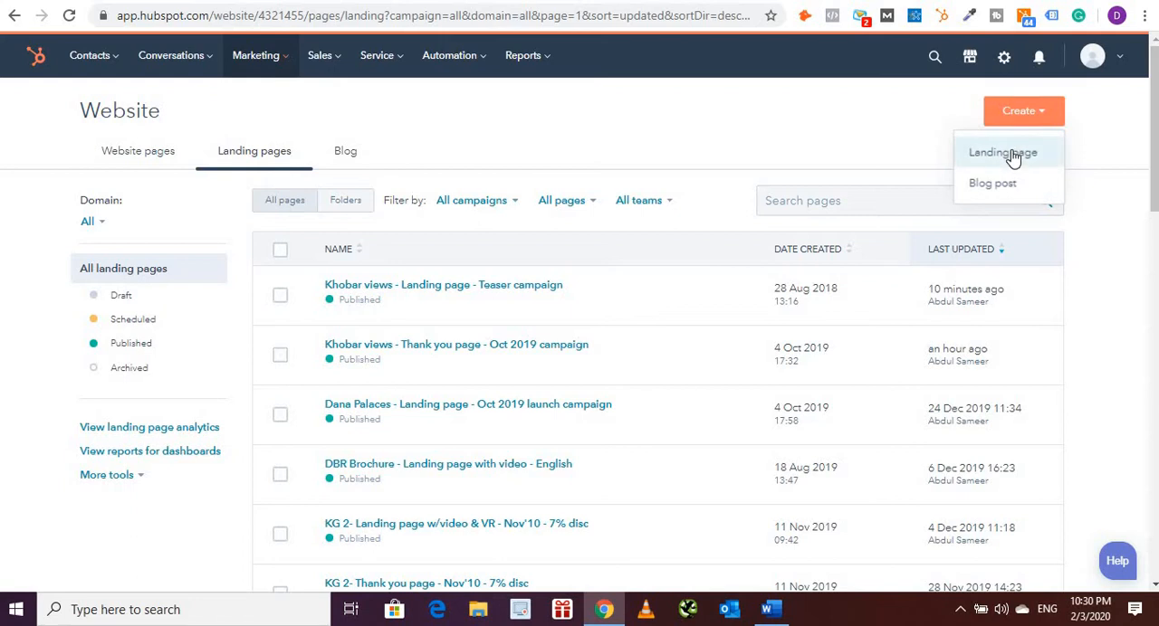
pyautogui.click(1013, 154)
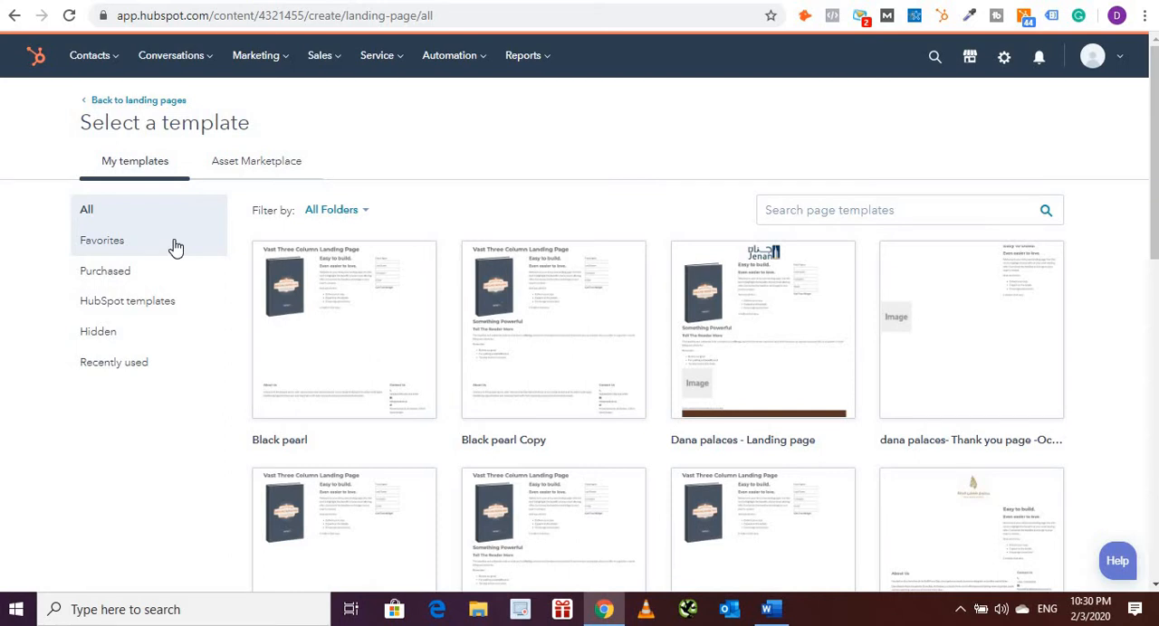
pyautogui.click(233, 161)
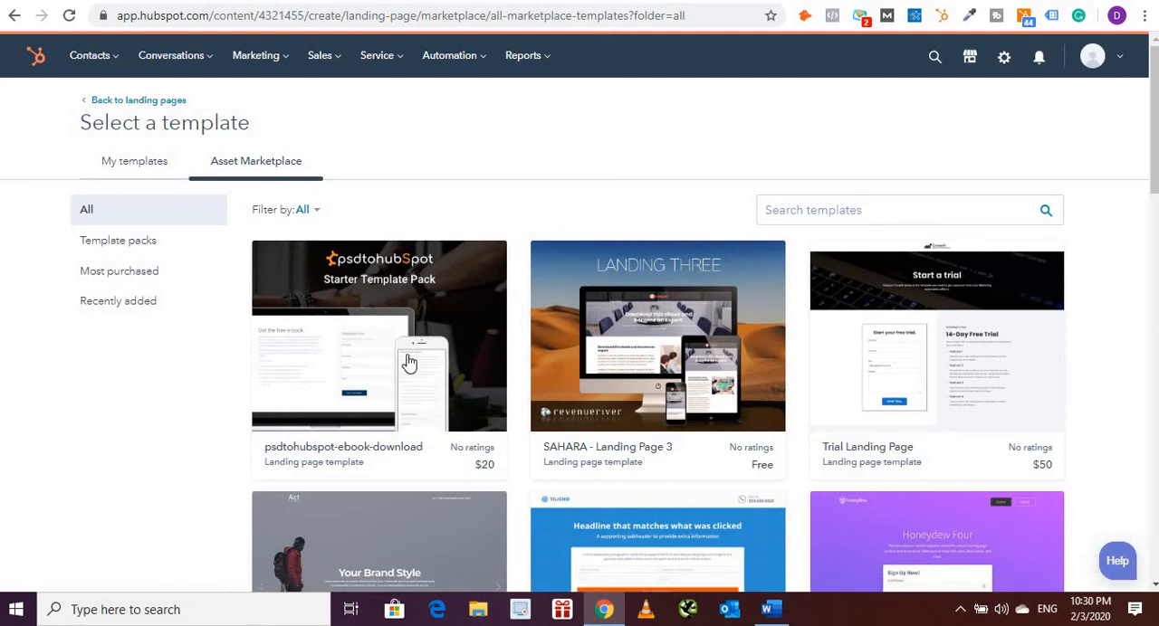
# - Open the psdtohubspot-ebook-download template and review its preview, product details and live example
pyautogui.click(398, 338)
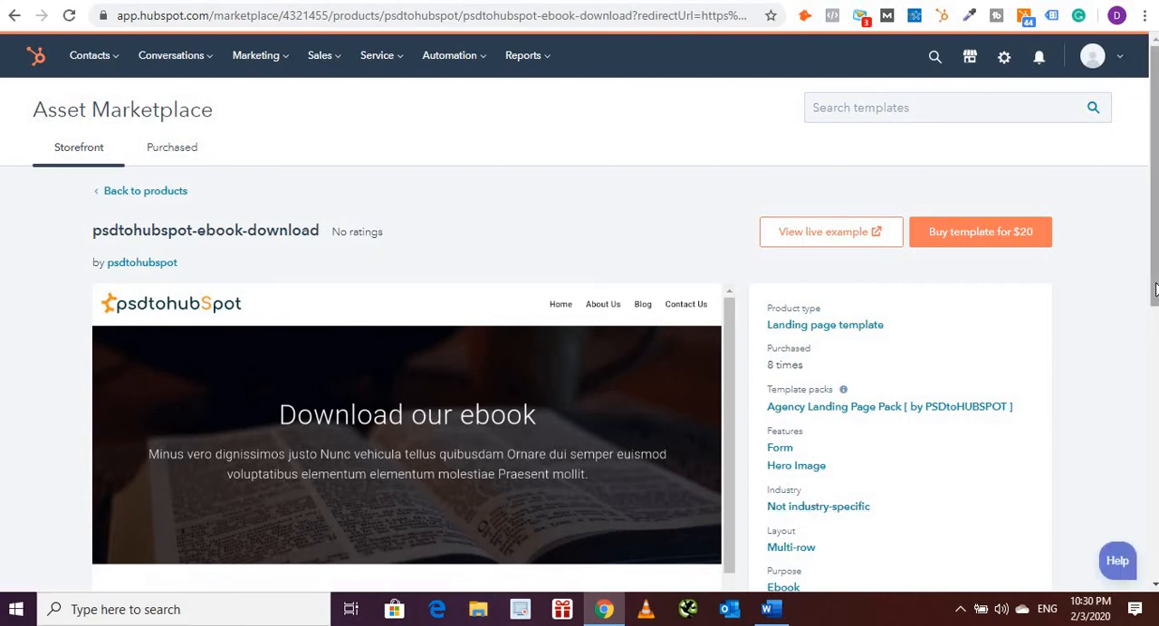
pyautogui.moveTo(1155, 286); pyautogui.dragTo(1032, 476)
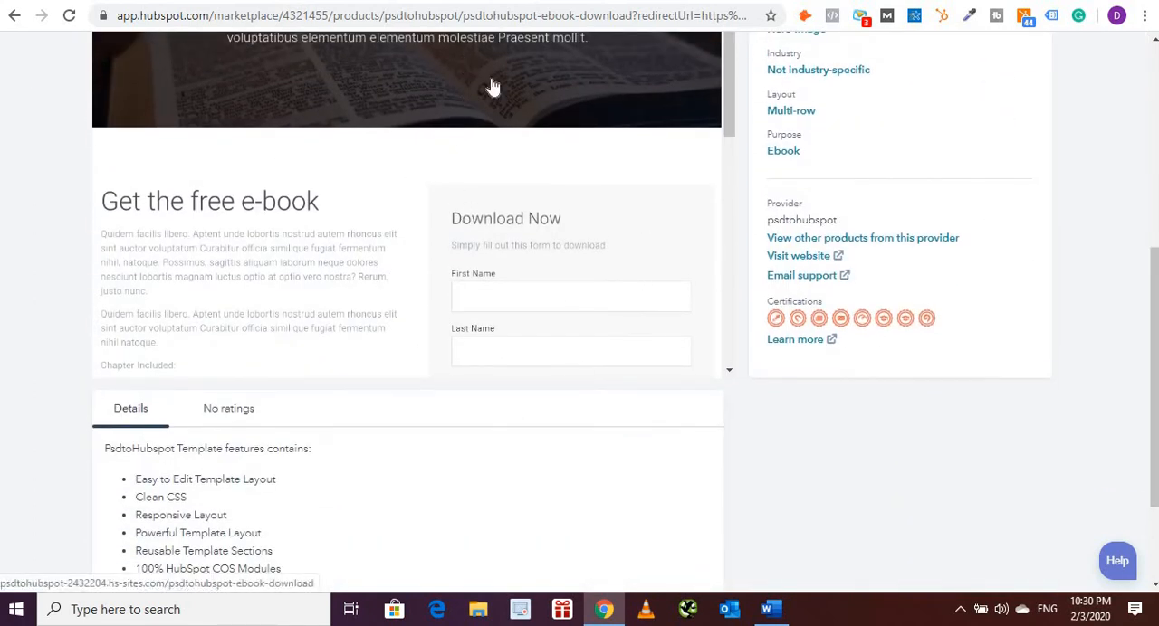
pyautogui.moveTo(1154, 260); pyautogui.dragTo(1138, 227)
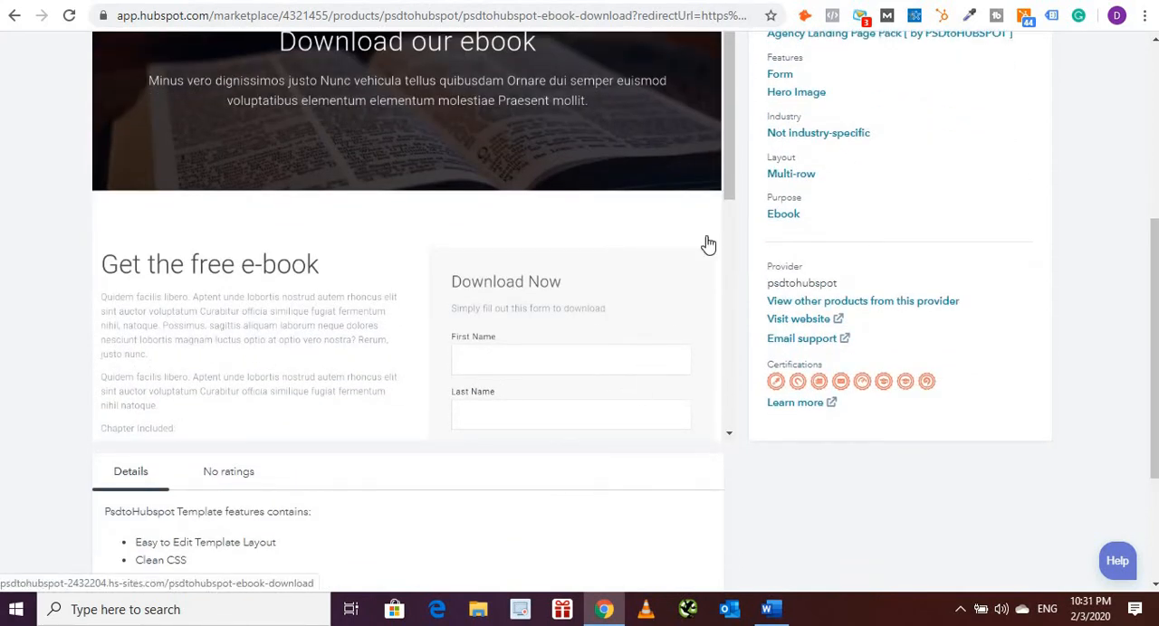
pyautogui.moveTo(730, 200); pyautogui.dragTo(769, 460)
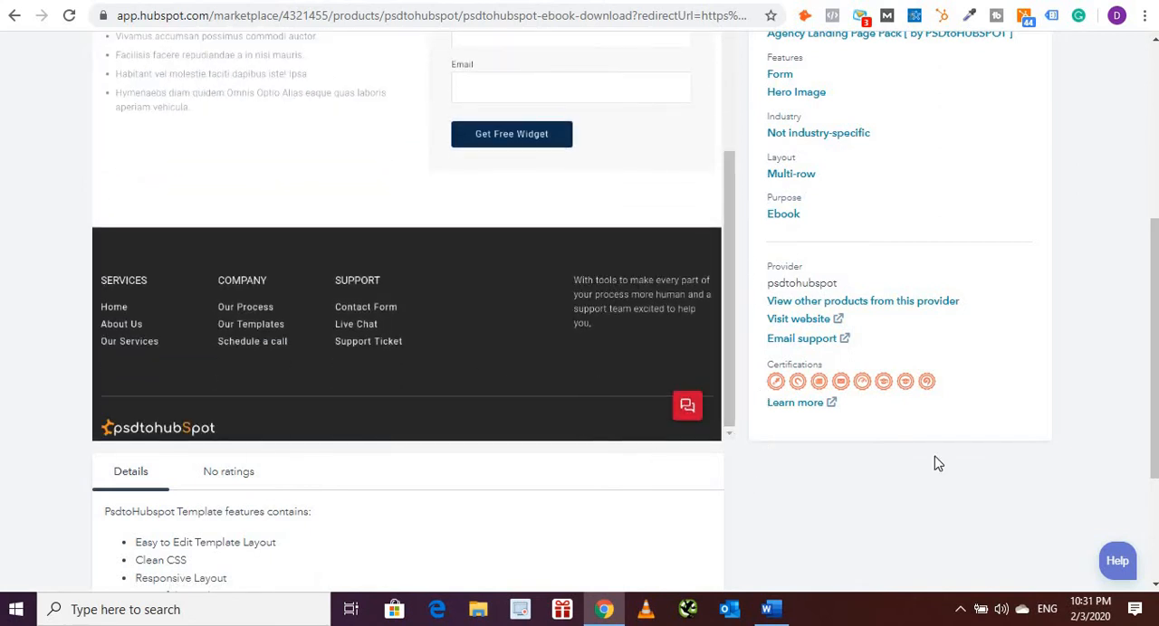
pyautogui.moveTo(1156, 369); pyautogui.dragTo(1114, 193)
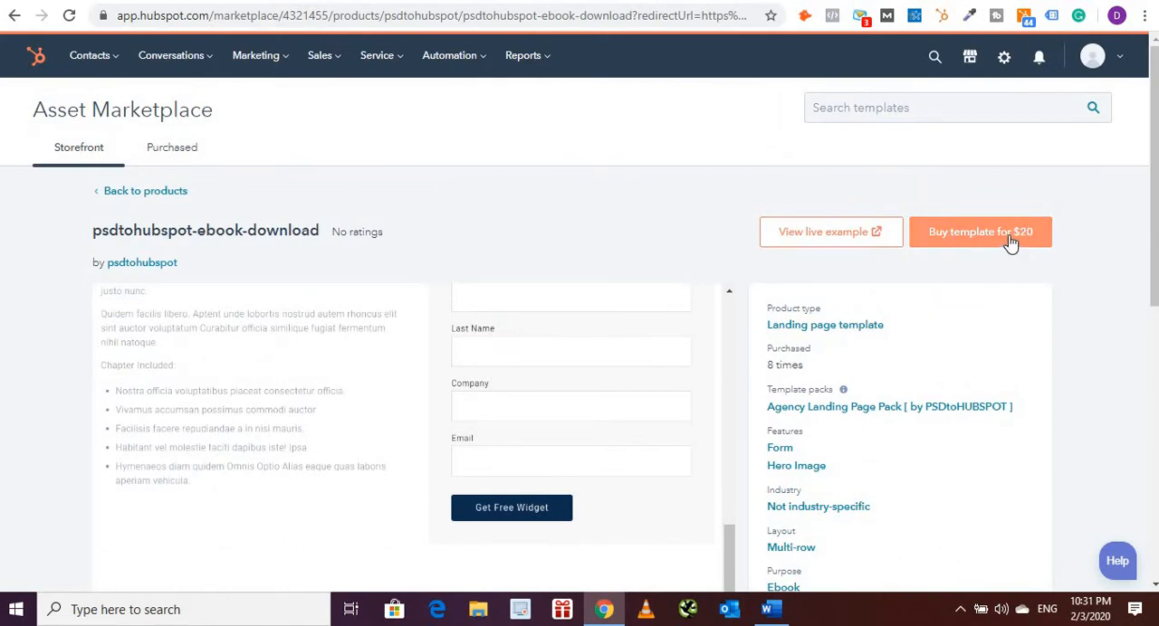
pyautogui.click(846, 238)
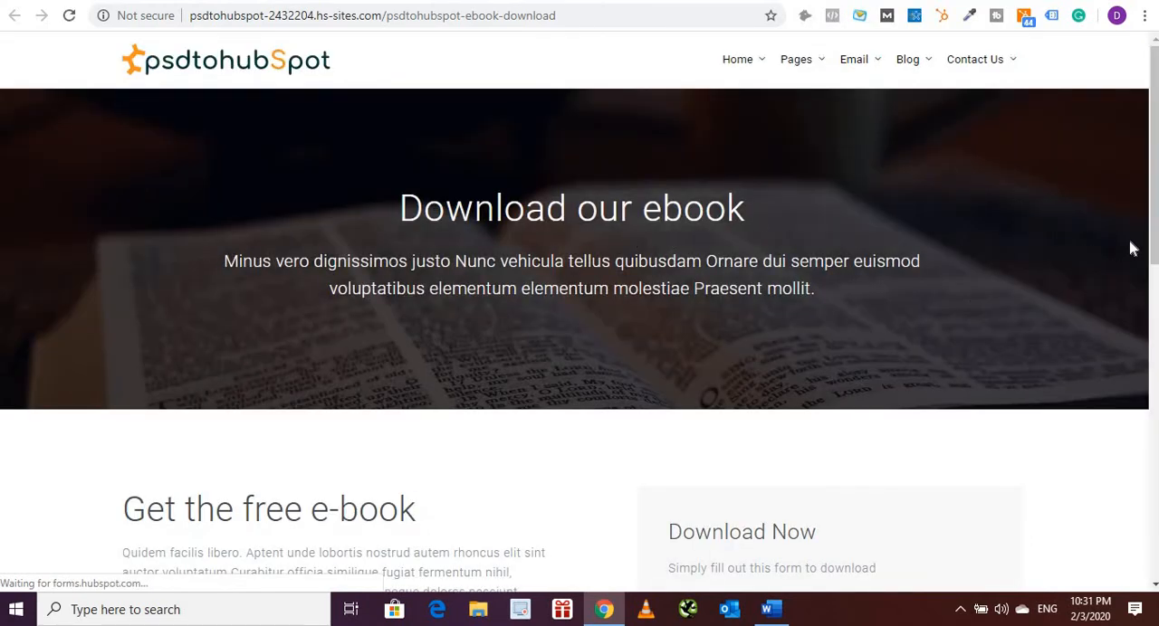
pyautogui.scroll(-5, 1152, 254)
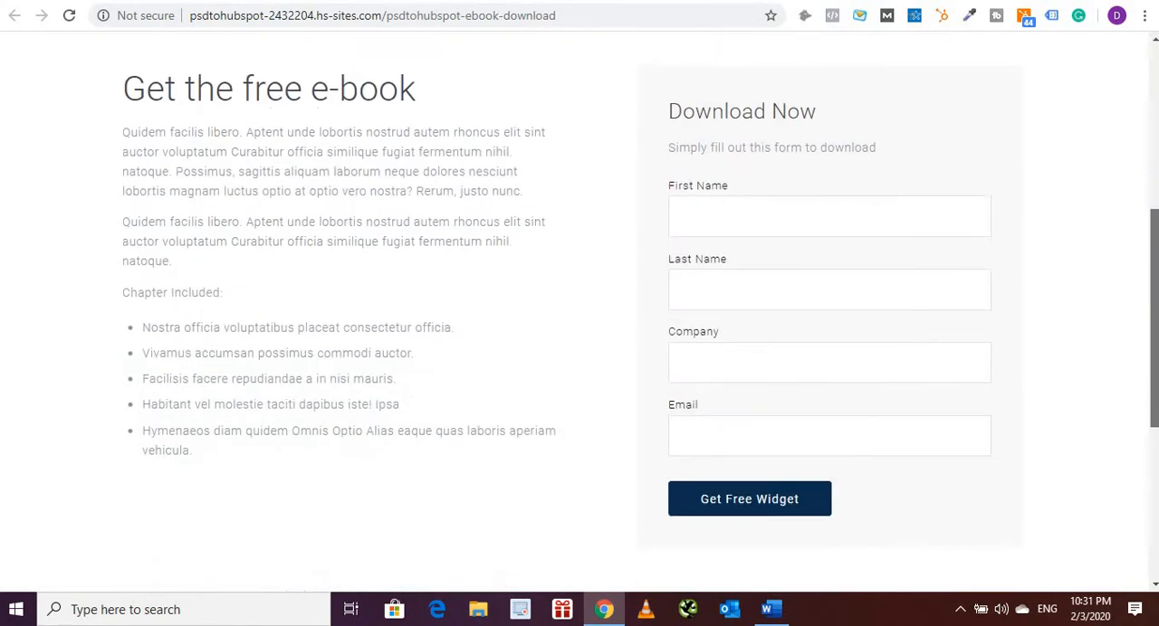
# - Examine the e-book template's live example with its Download Now form, and return to the marketplace template list
pyautogui.scroll(-3, 698, 357)
pyautogui.scroll(5, 698, 358)
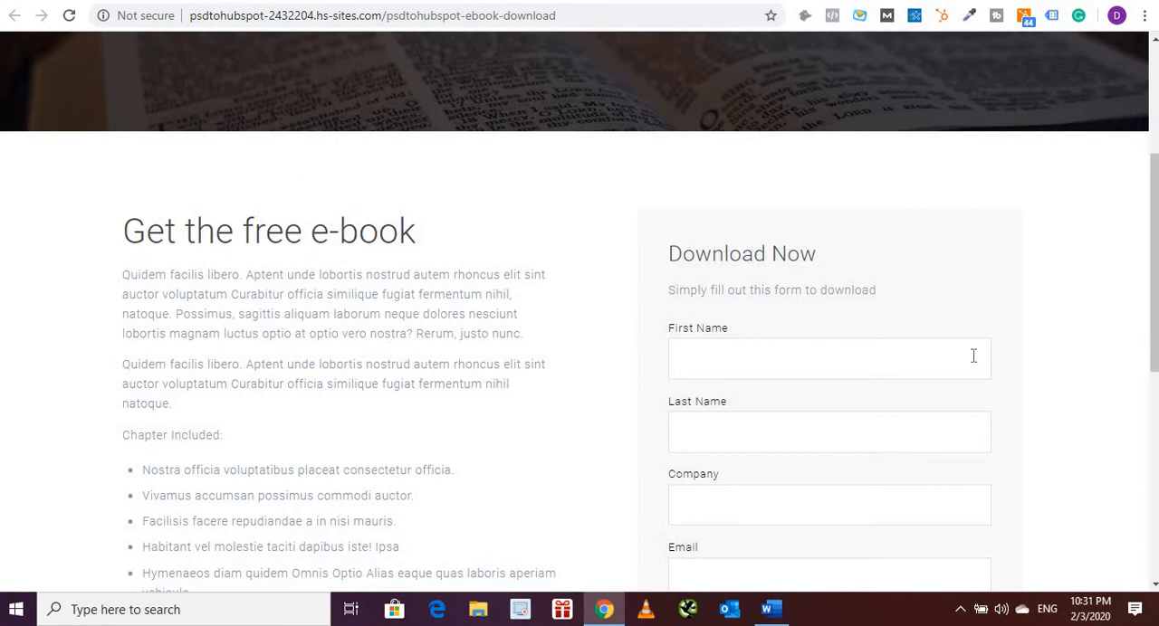
pyautogui.moveTo(1153, 338); pyautogui.dragTo(1153, 251)
pyautogui.click(896, 1)
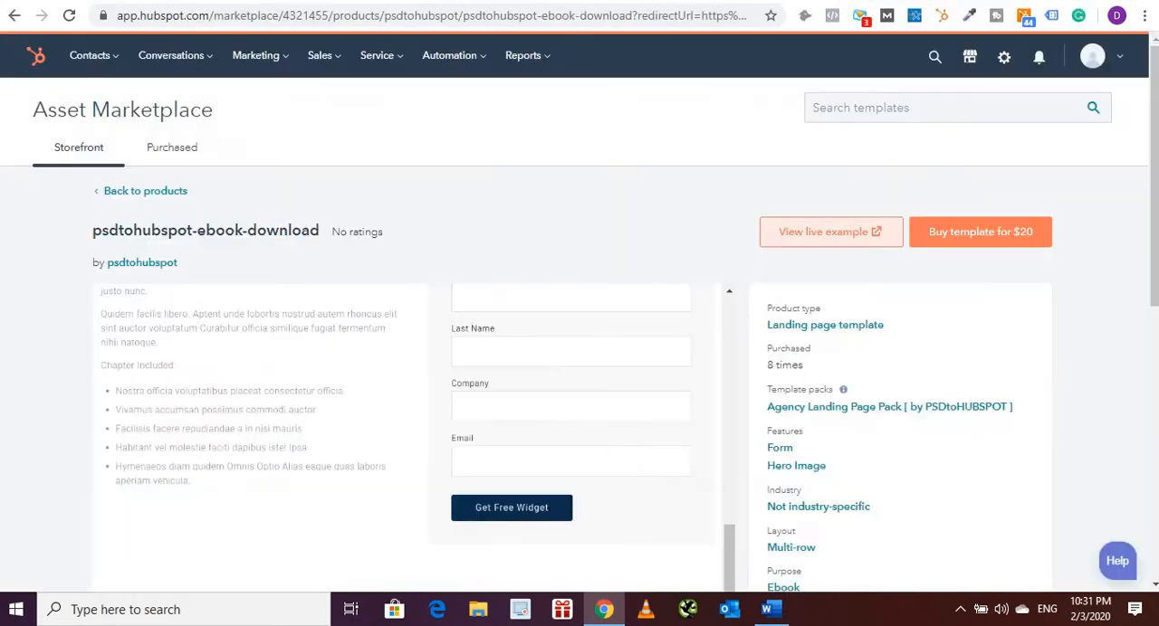
pyautogui.click(14, 19)
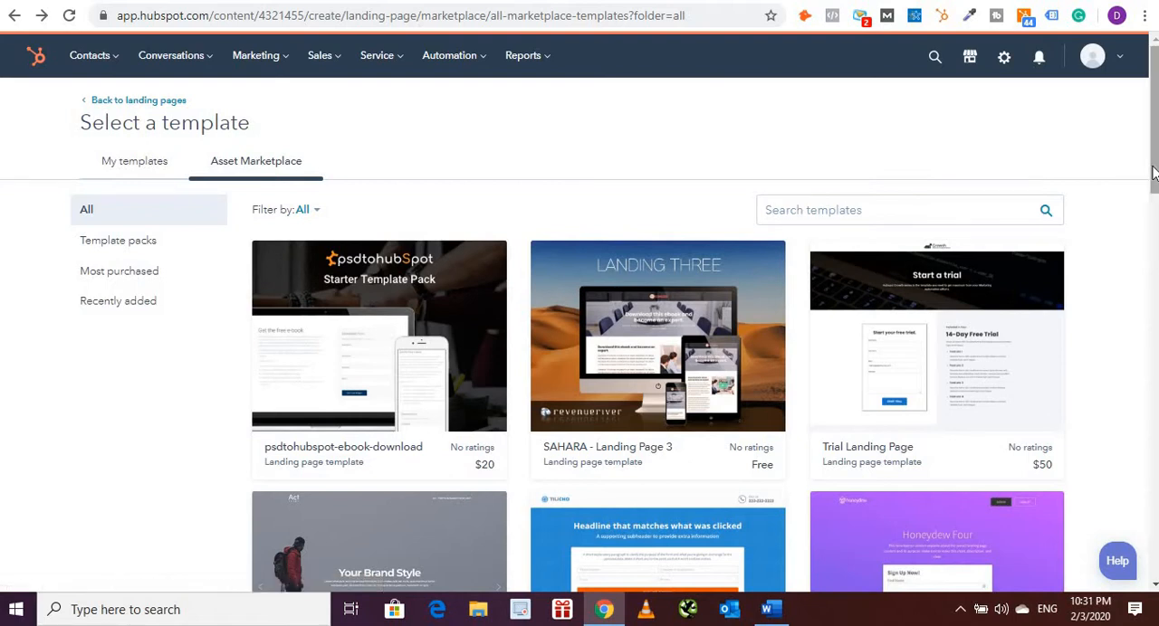
# - Open the Act21 LP 3 Col Eq Hero template, look over its preview, and open its live example
pyautogui.moveTo(1153, 172); pyautogui.dragTo(1154, 292)
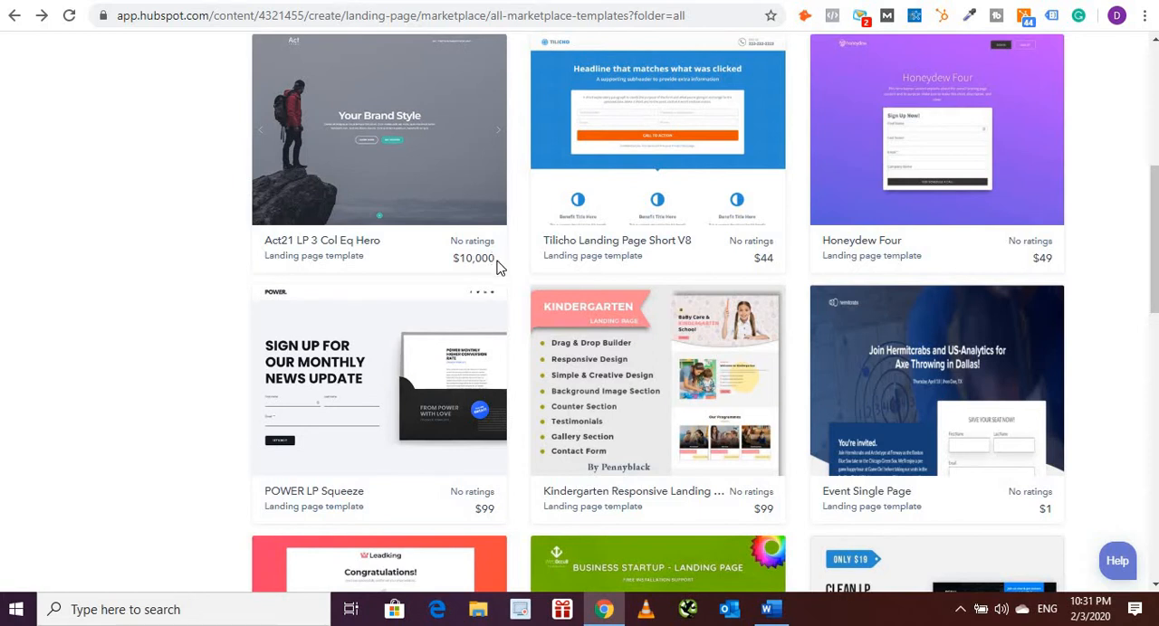
pyautogui.click(379, 134)
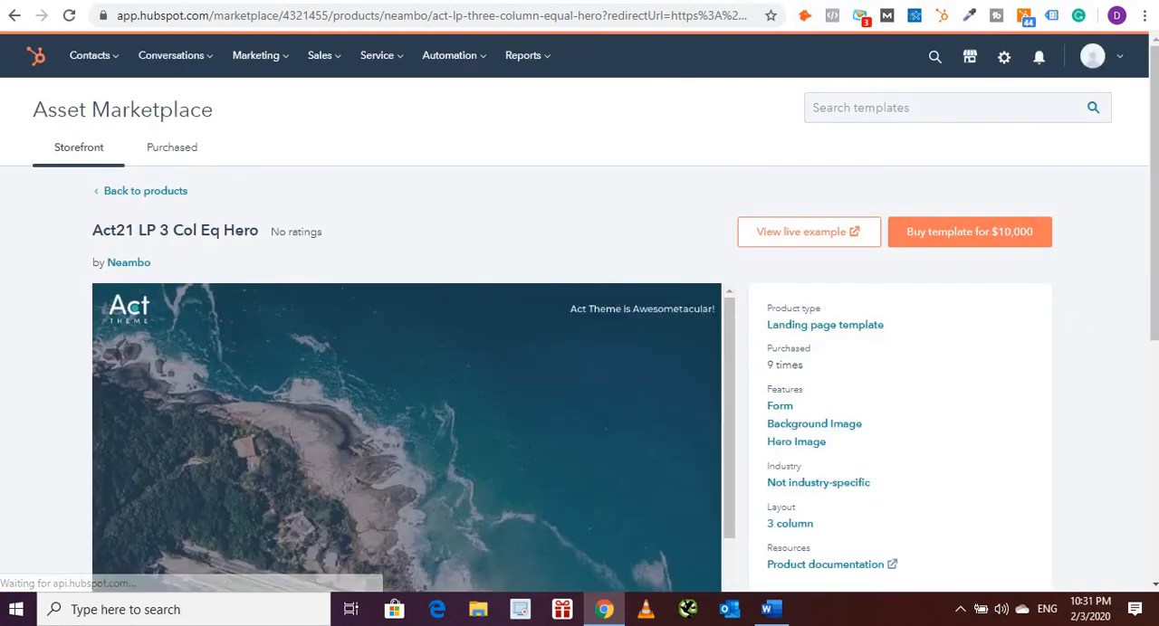
pyautogui.scroll(-2, 1154, 362)
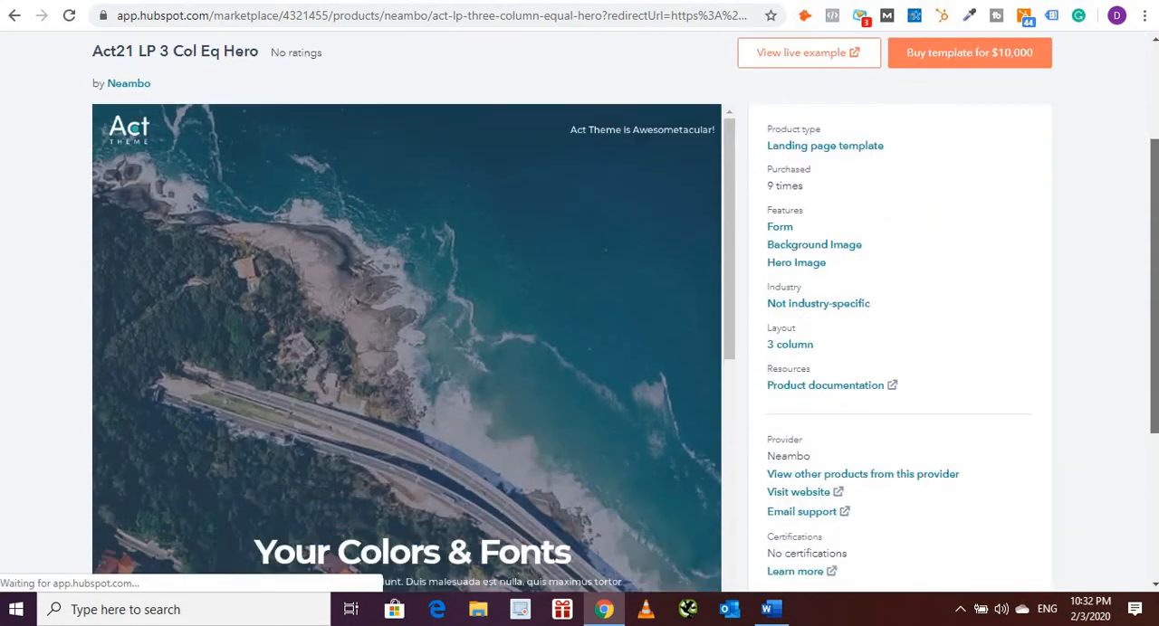
pyautogui.moveTo(733, 294); pyautogui.dragTo(805, 573)
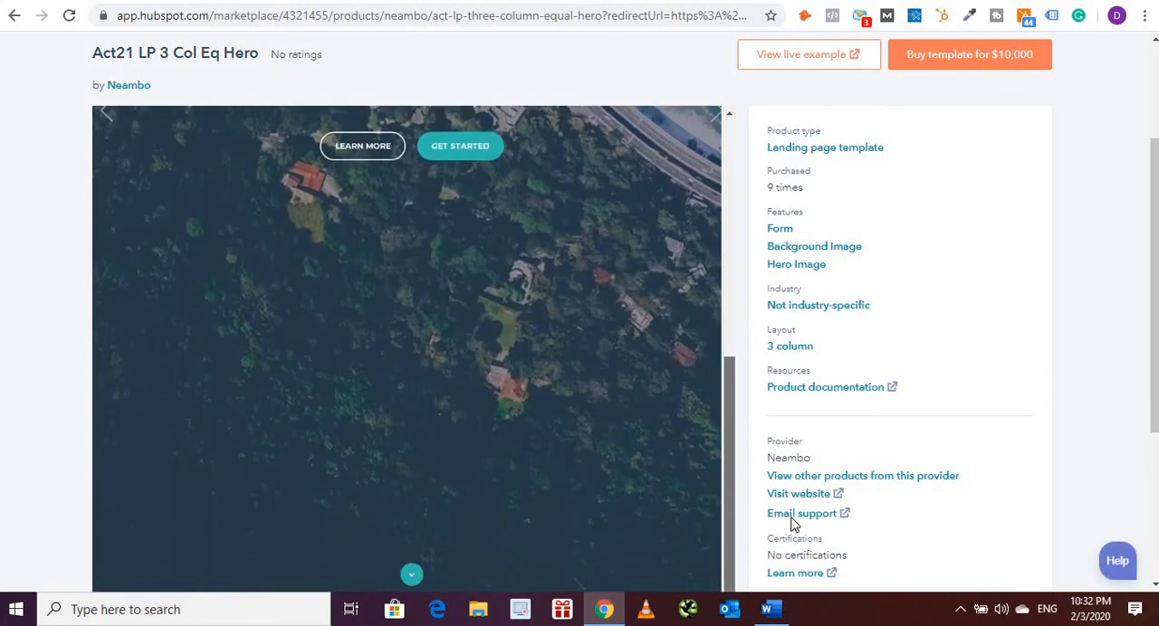
pyautogui.moveTo(791, 519); pyautogui.dragTo(731, 469)
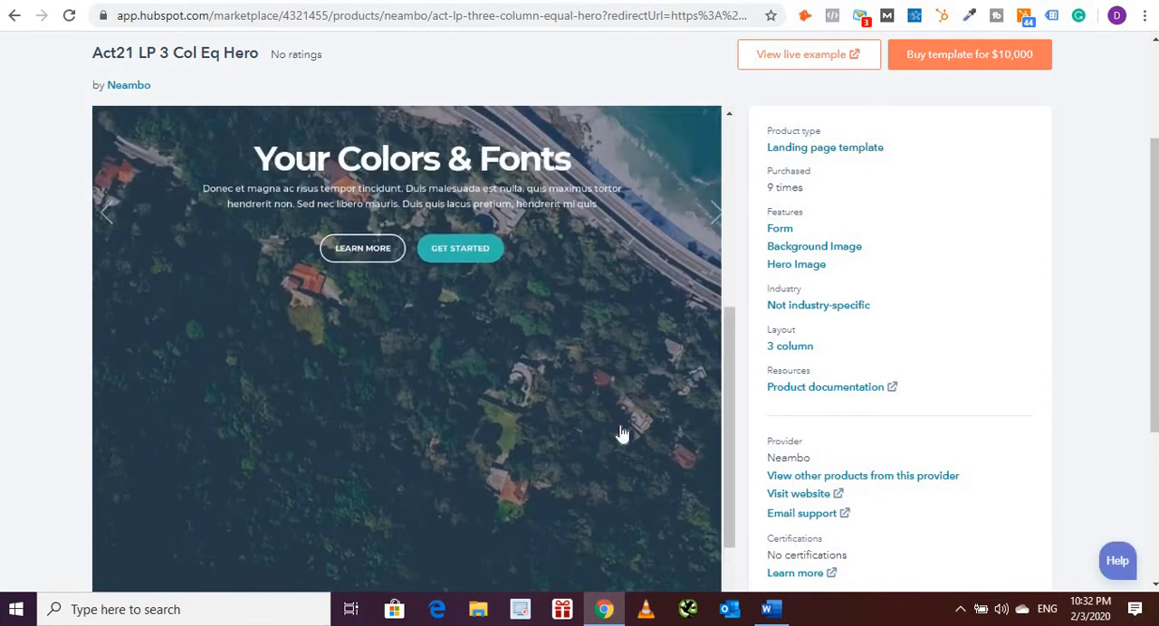
pyautogui.click(815, 70)
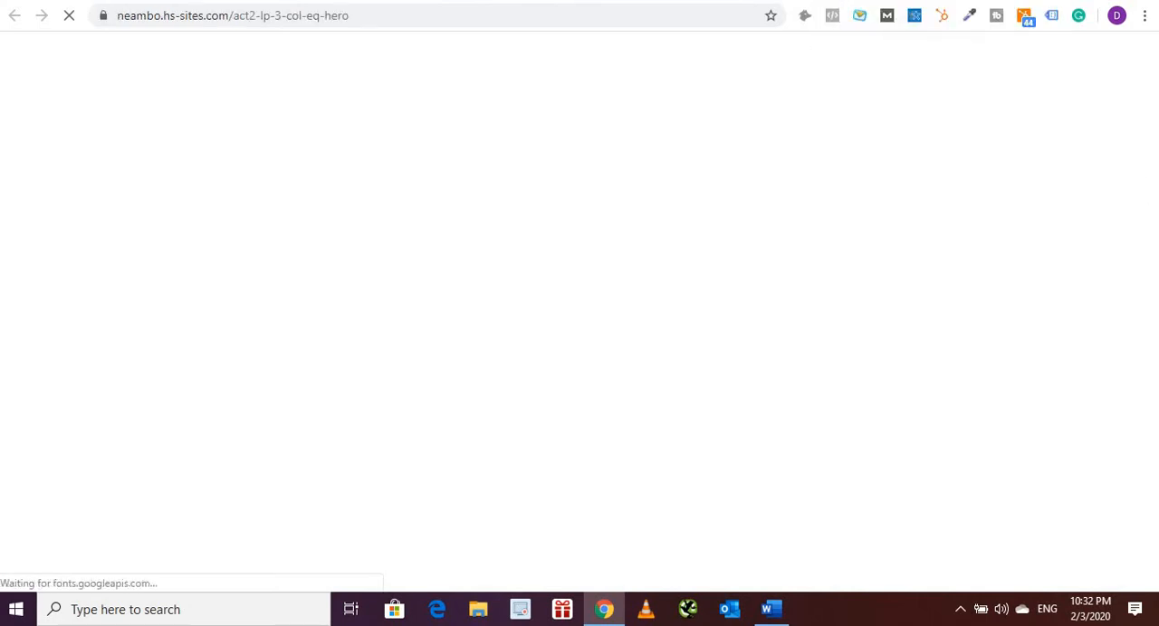
# - Go back to the marketplace template list and display only the template packs
pyautogui.click(199, 1)
pyautogui.click(13, 18)
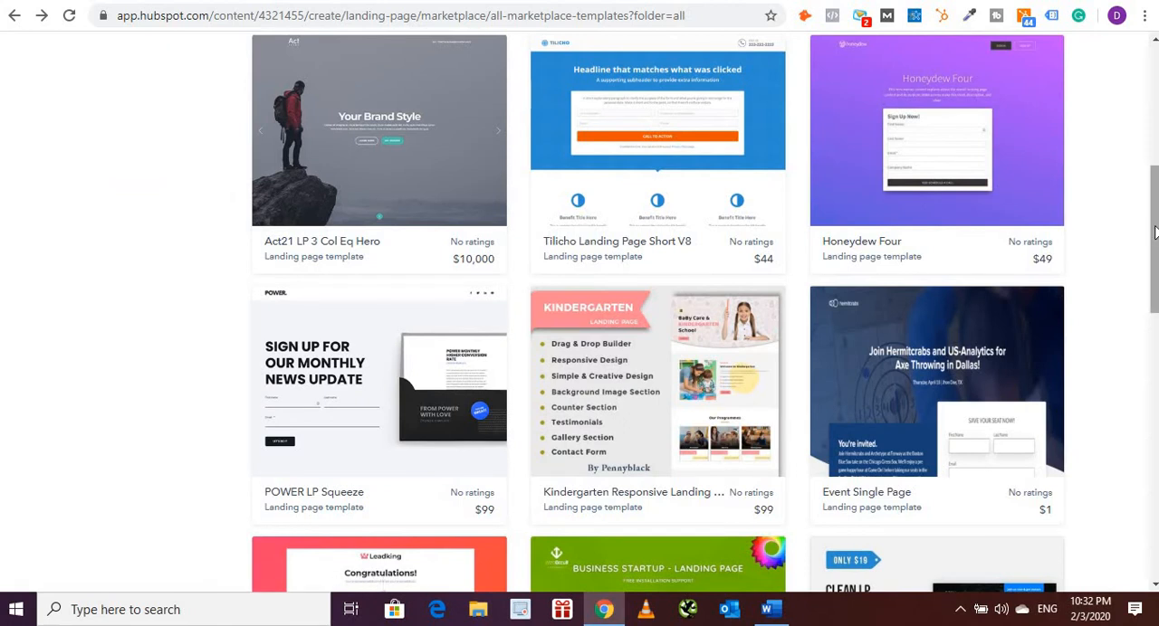
pyautogui.moveTo(1146, 186); pyautogui.dragTo(1129, 75)
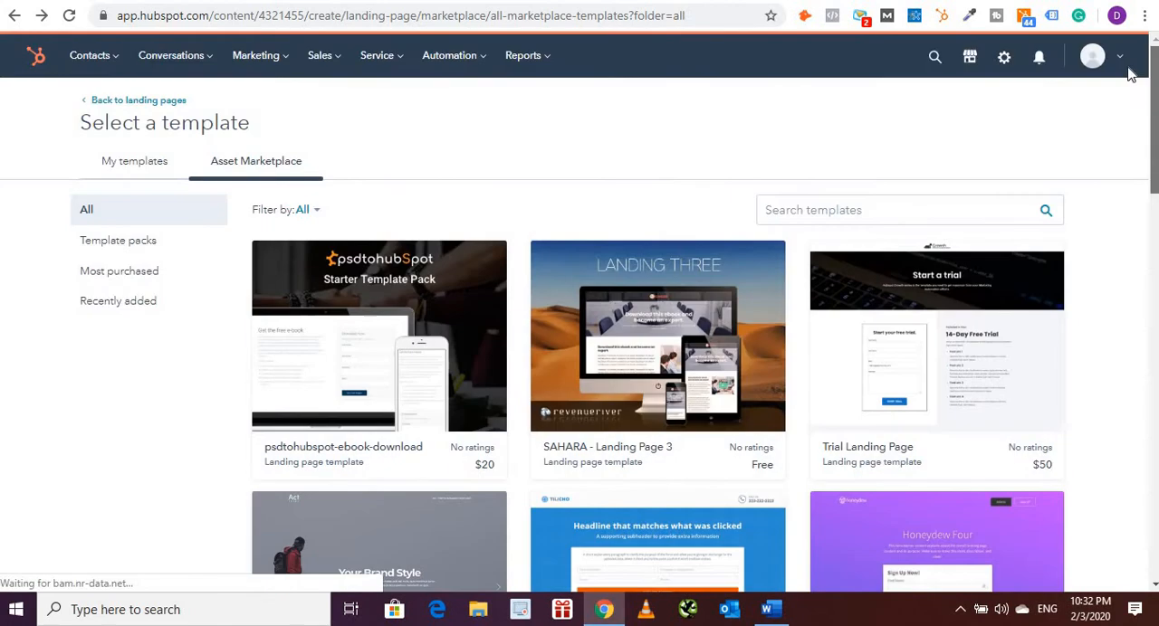
pyautogui.click(125, 243)
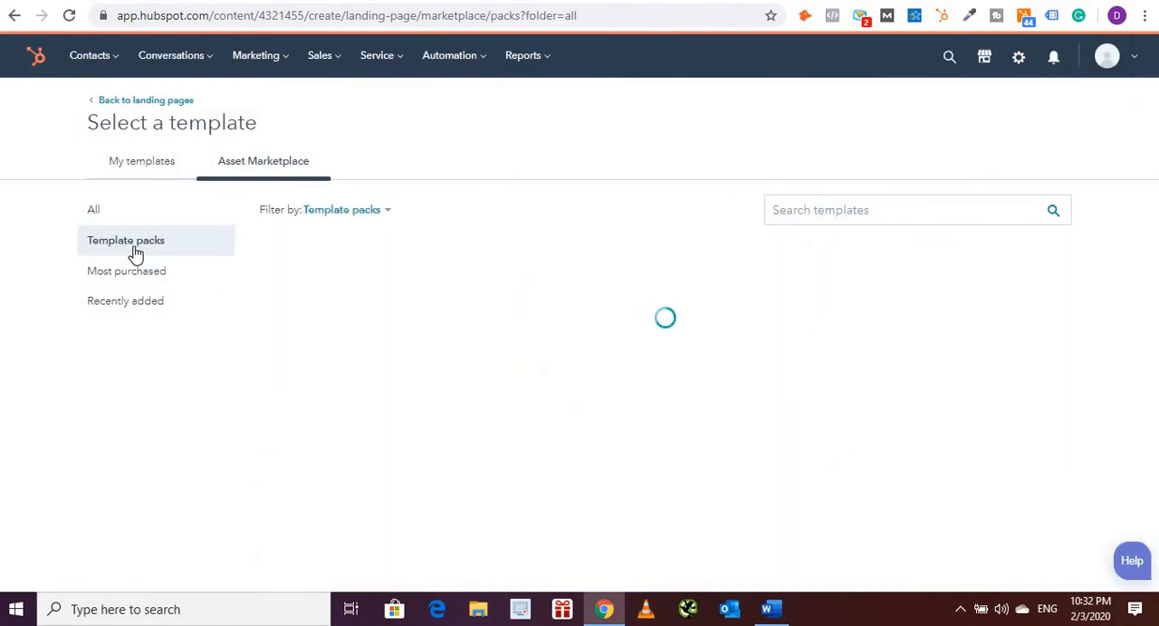
pyautogui.moveTo(422, 388)
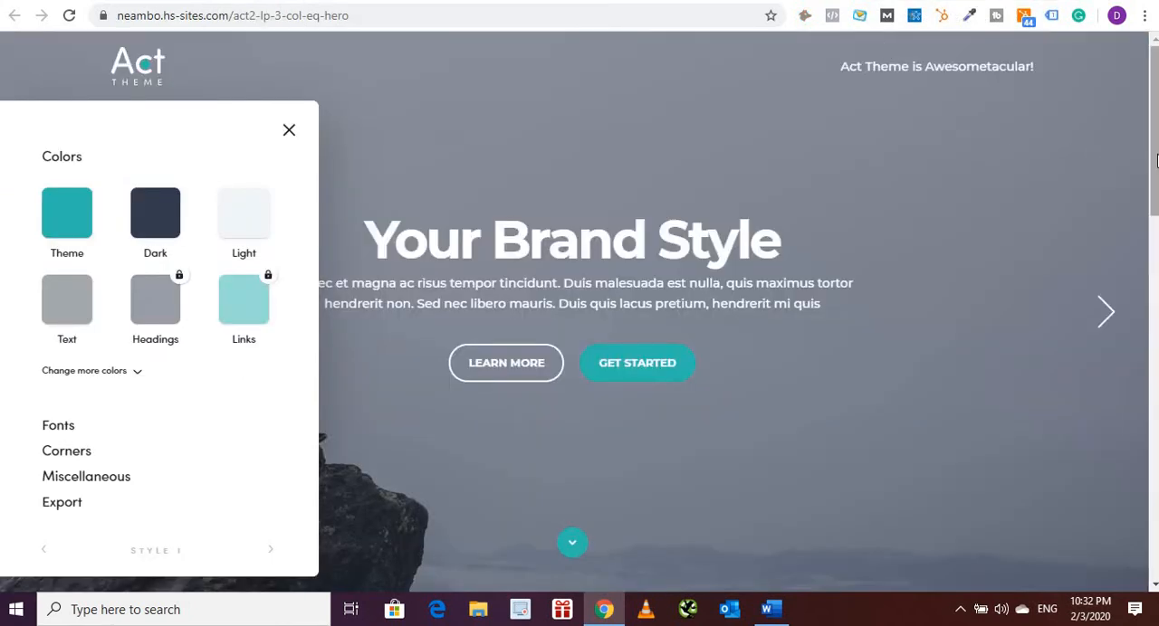
# - Review the Act theme's live example, view its Dark color picker, and close the style customizer
pyautogui.moveTo(1156, 161); pyautogui.dragTo(1156, 411)
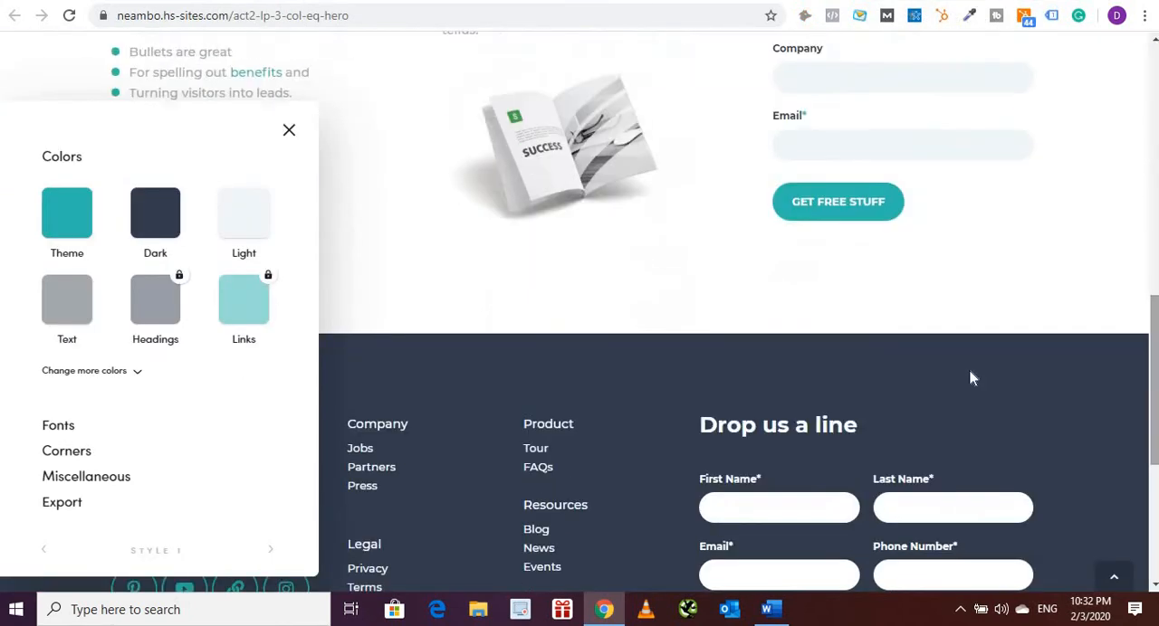
pyautogui.click(163, 208)
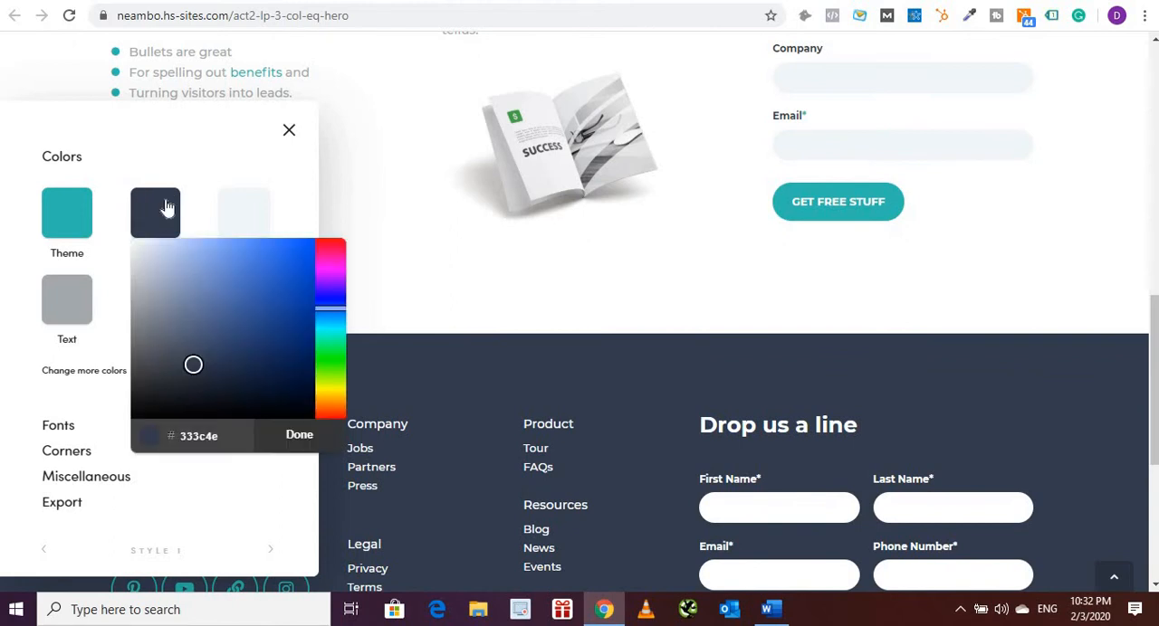
pyautogui.click(288, 132)
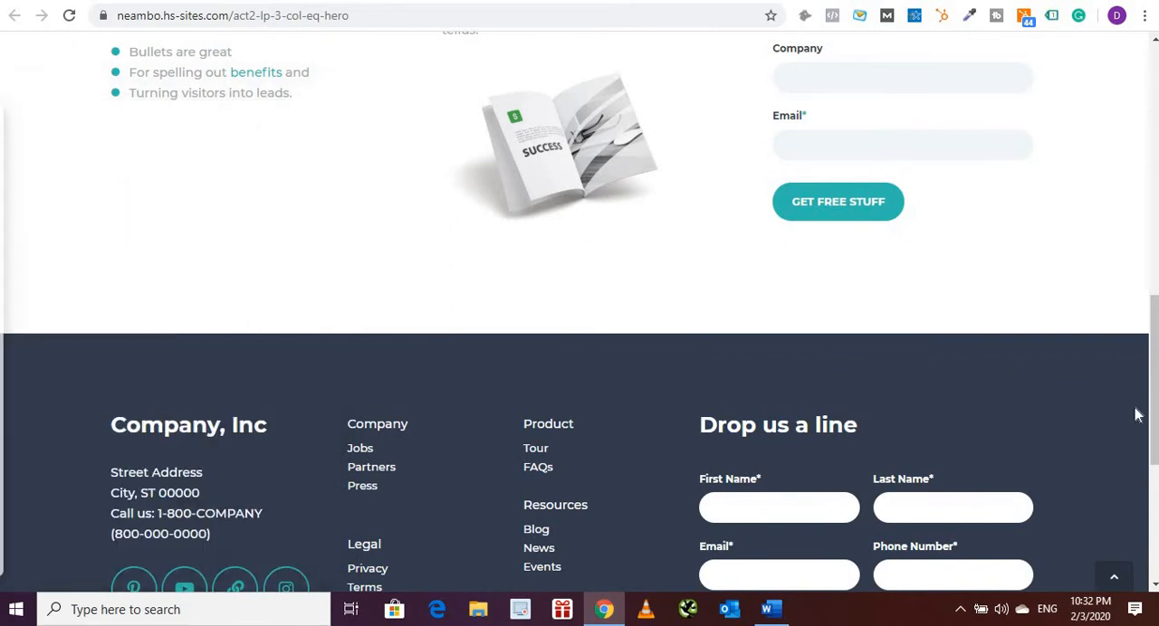
pyautogui.moveTo(1152, 384); pyautogui.dragTo(1095, 131)
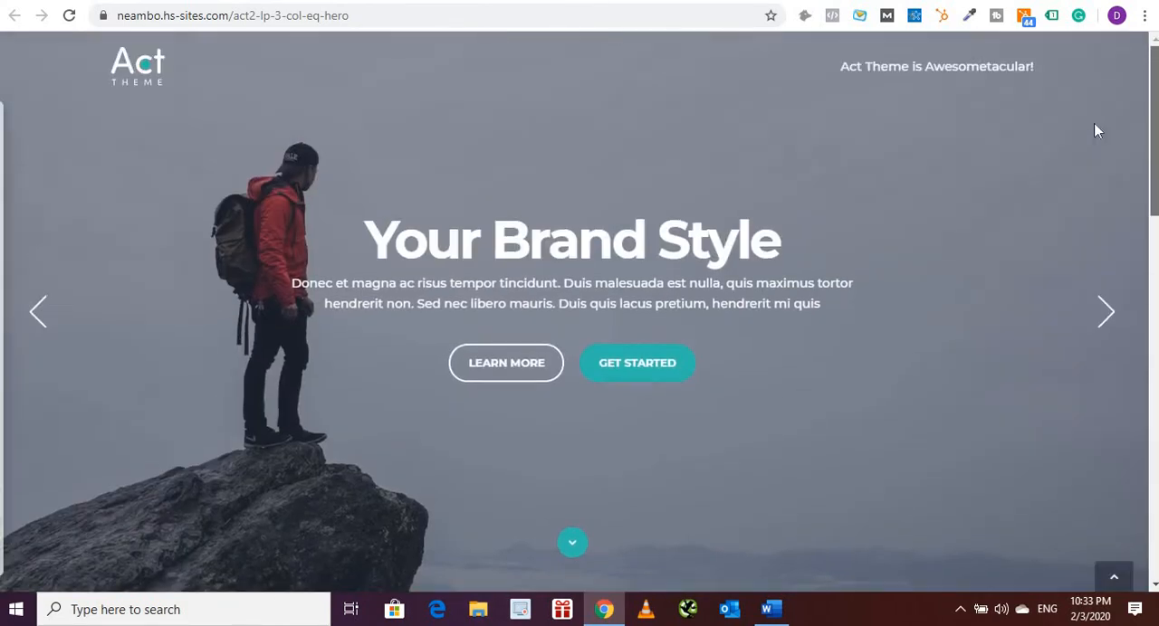
# - Cycle through the hero slides of the Act theme page and examine its three-step section with the form
pyautogui.click(1105, 311)
pyautogui.click(1104, 311)
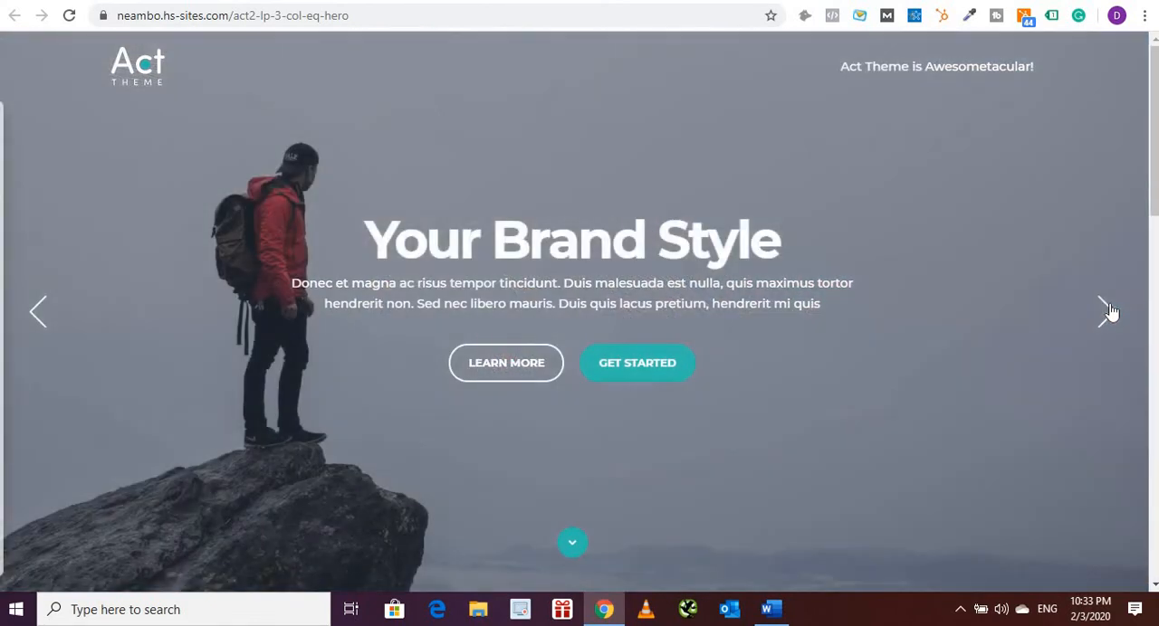
pyautogui.click(1104, 311)
pyautogui.click(1106, 311)
pyautogui.moveTo(1151, 210); pyautogui.dragTo(1152, 325)
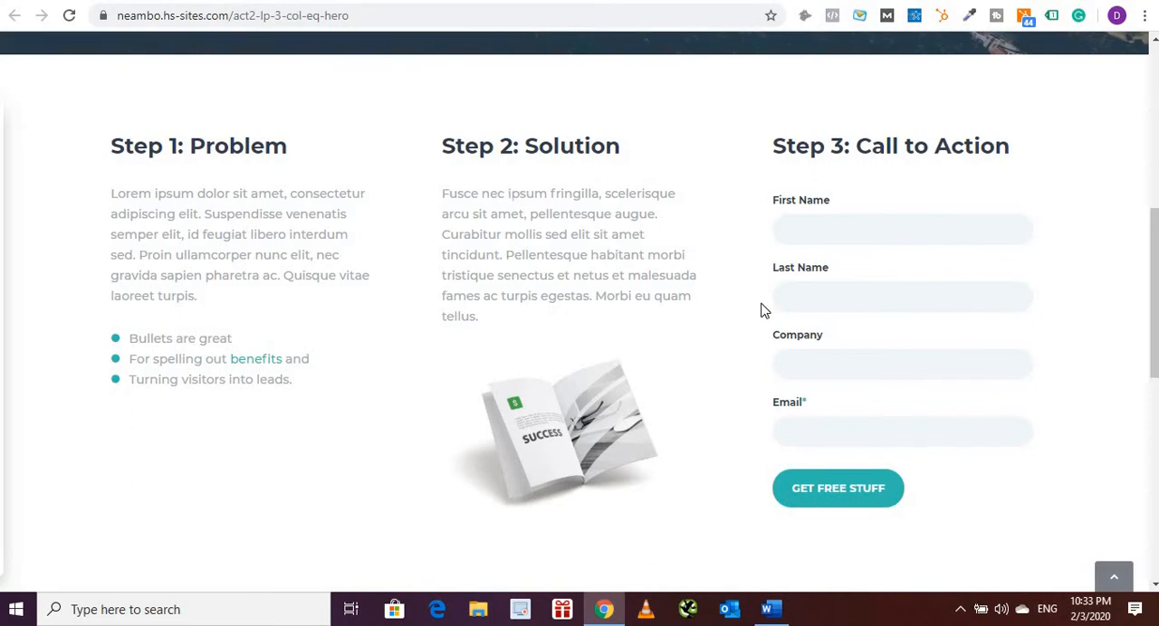
pyautogui.moveTo(1154, 291)
pyautogui.mouseDown()
pyautogui.moveTo(1154, 491)
pyautogui.moveTo(1154, 286)
pyautogui.mouseUp()
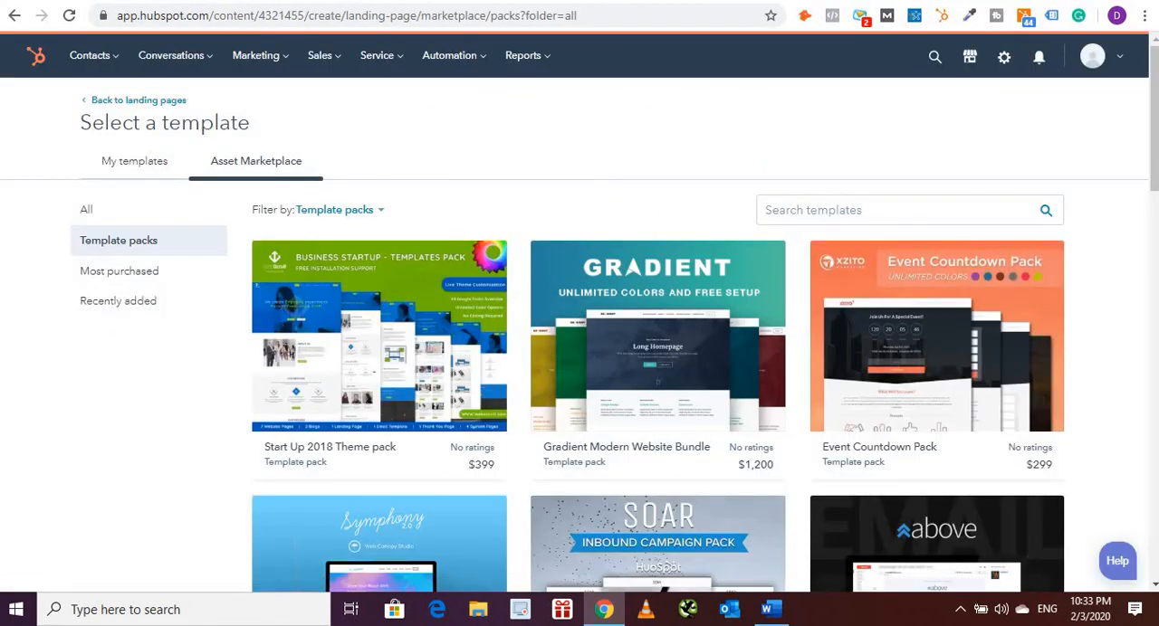
# - Look through the marketplace template packs and return to the landing pages list
pyautogui.scroll(-4, 1155, 163)
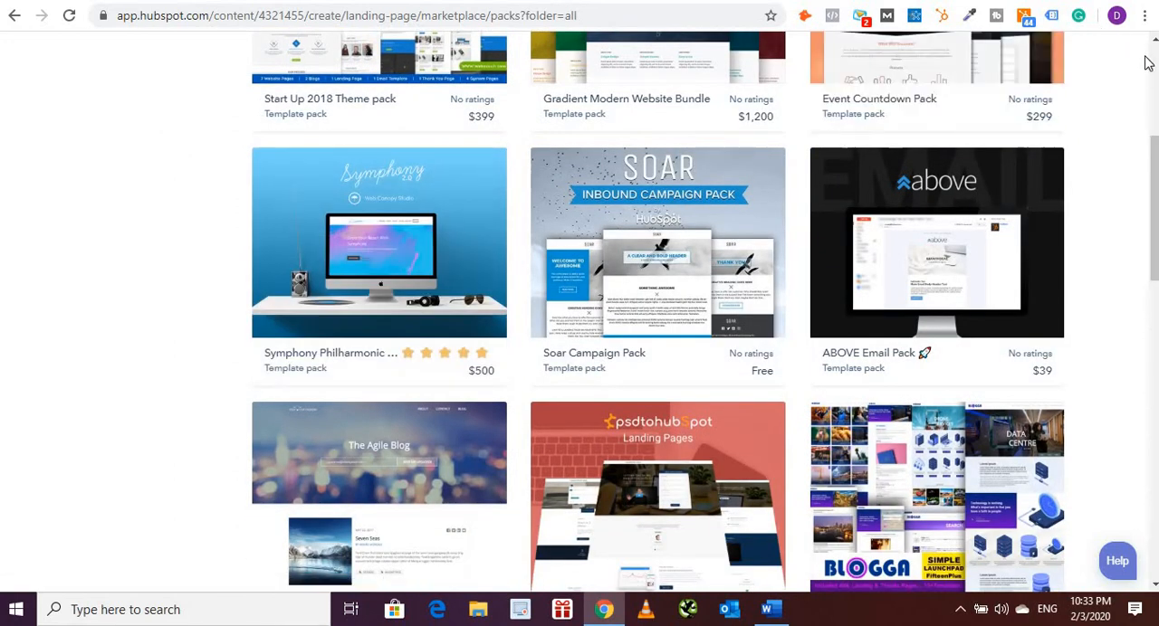
pyautogui.scroll(4, 1151, 62)
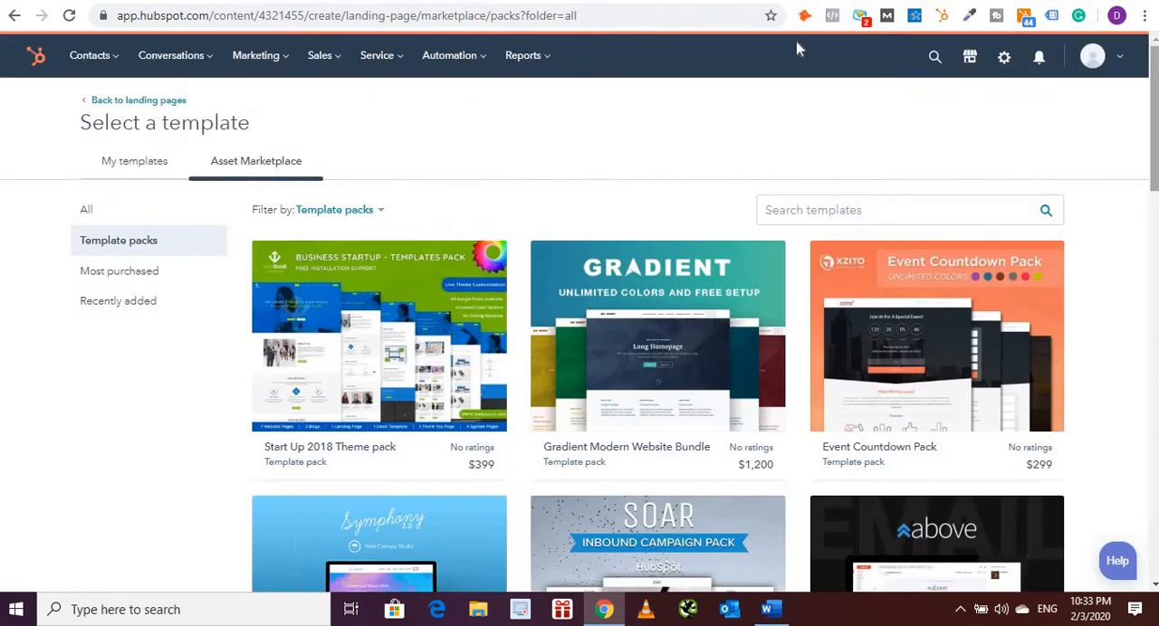
pyautogui.click(157, 103)
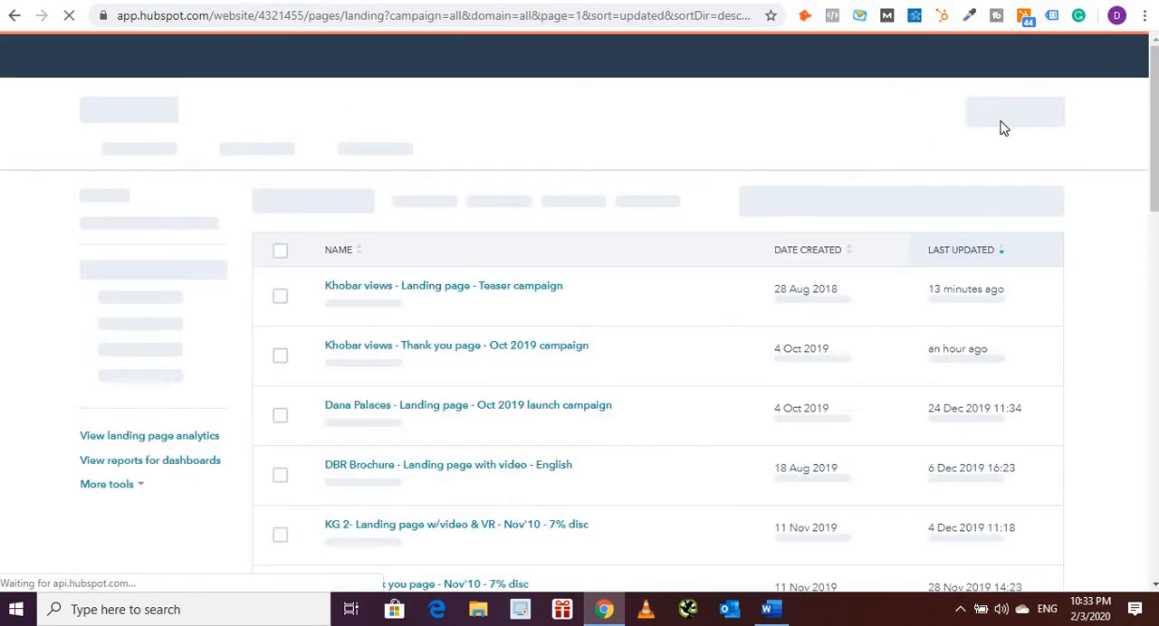
# - Create a new landing page named "Test 123" from the Black pearl template
pyautogui.click(1005, 127)
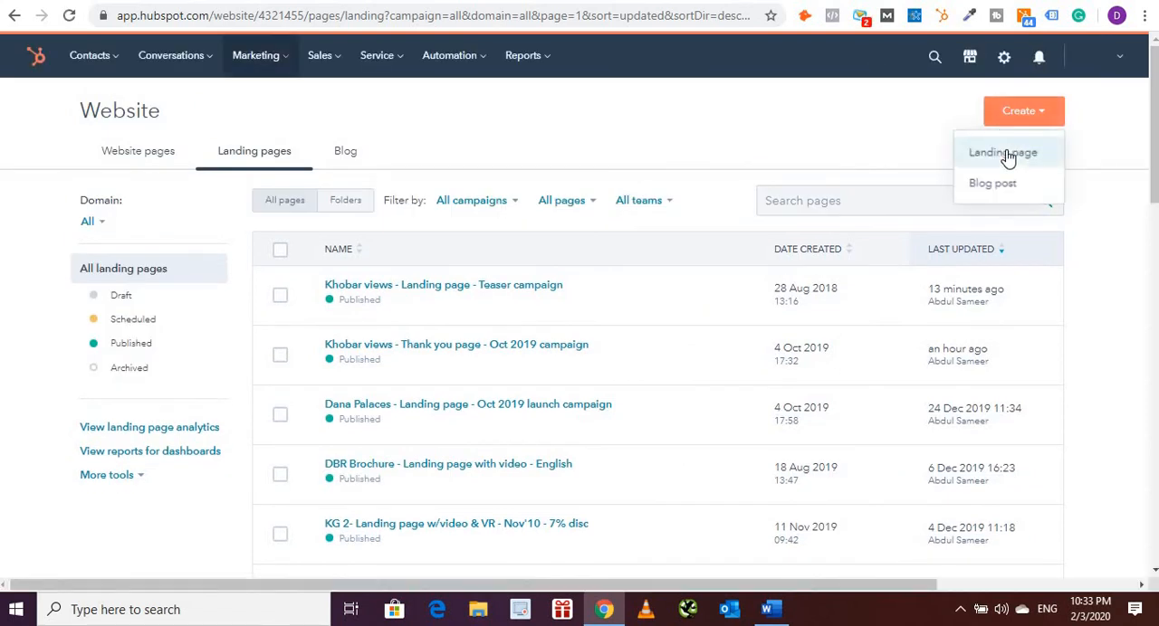
pyautogui.click(1007, 151)
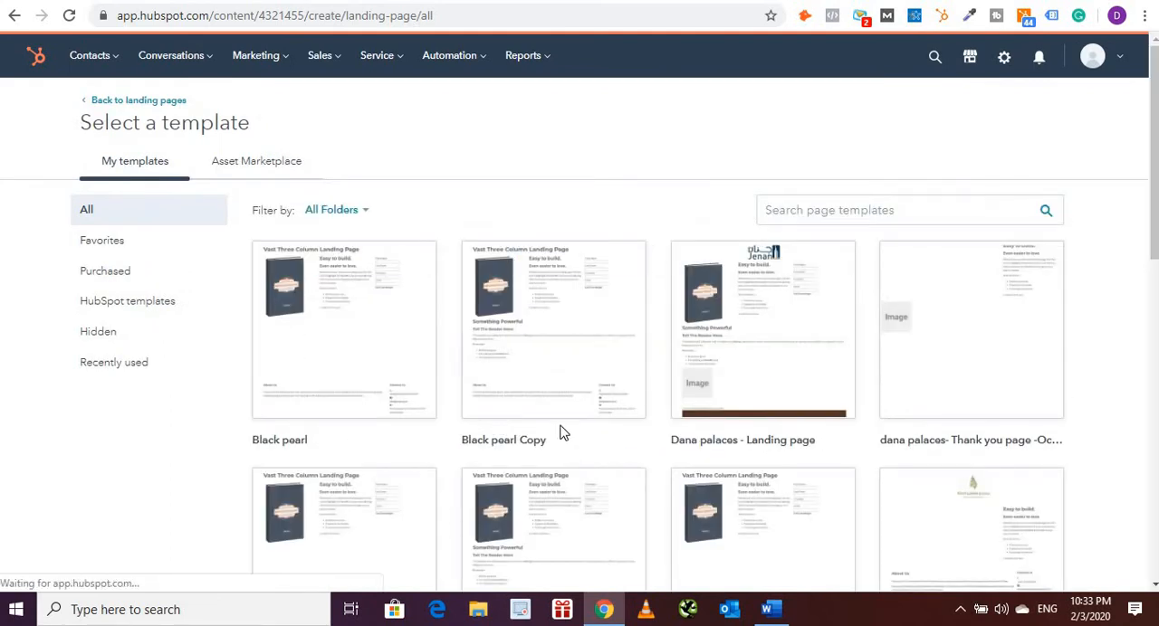
pyautogui.moveTo(537, 364)
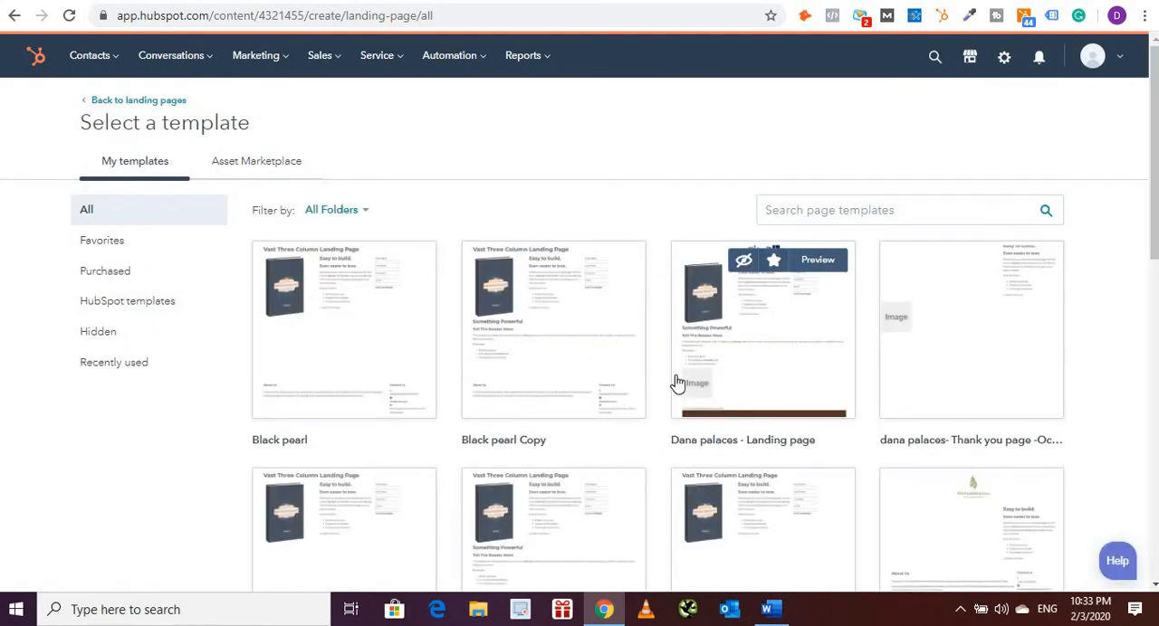
pyautogui.click(361, 346)
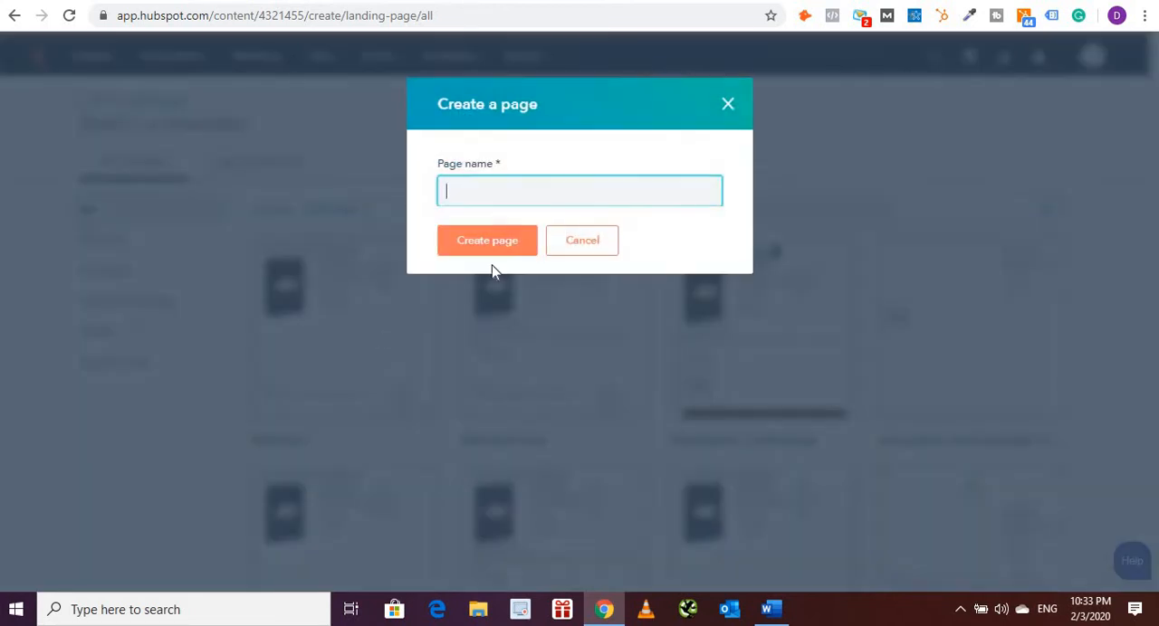
pyautogui.write('Test 123')
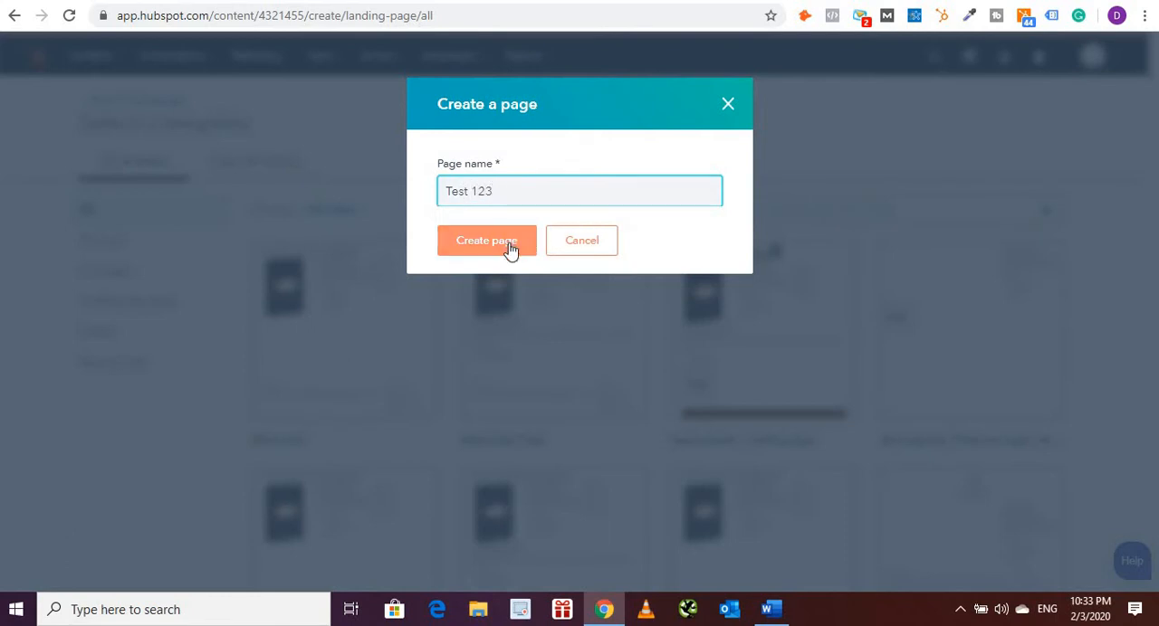
pyautogui.click(509, 251)
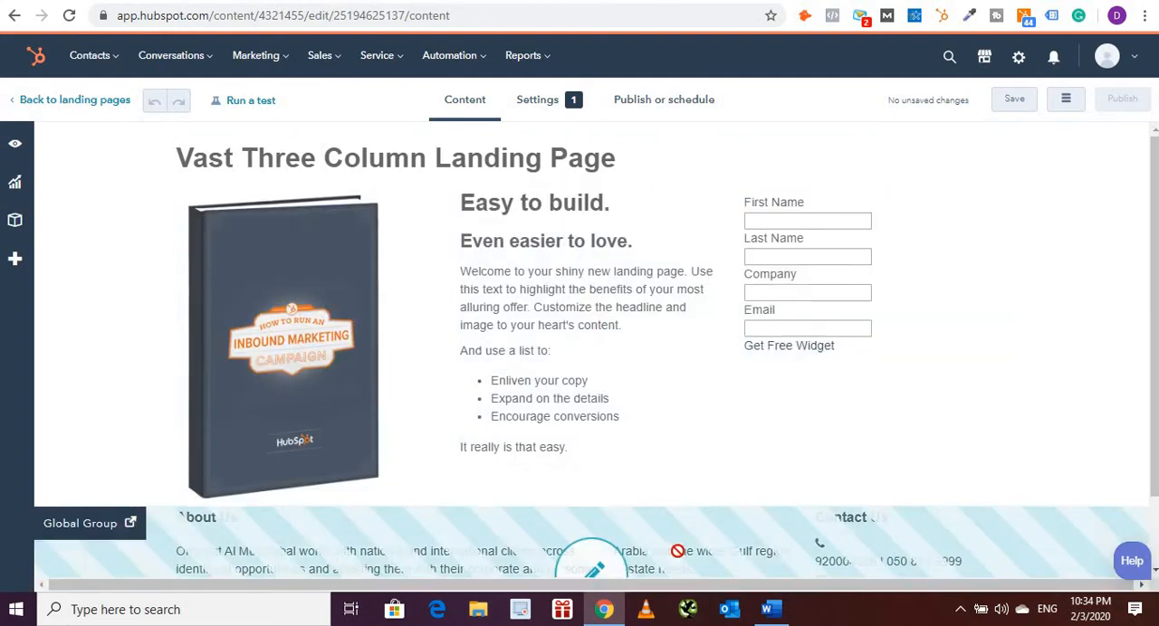
# - Look over the new landing page and give the book cover image the alt text "Ebook"
pyautogui.scroll(-1, 1154, 302)
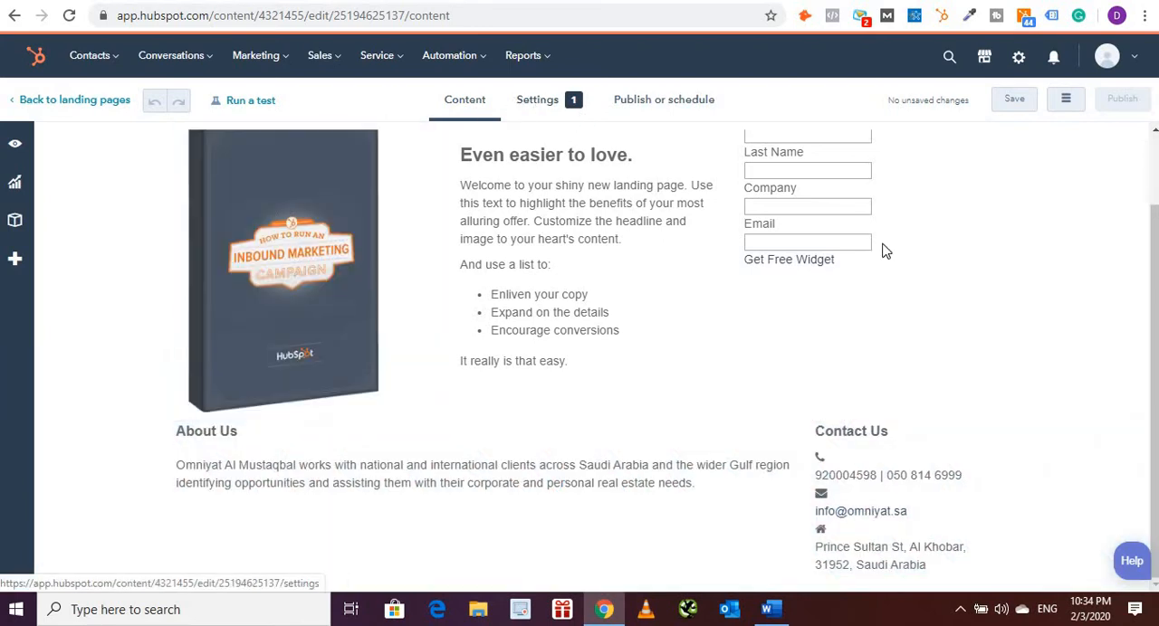
pyautogui.scroll(1, 1153, 322)
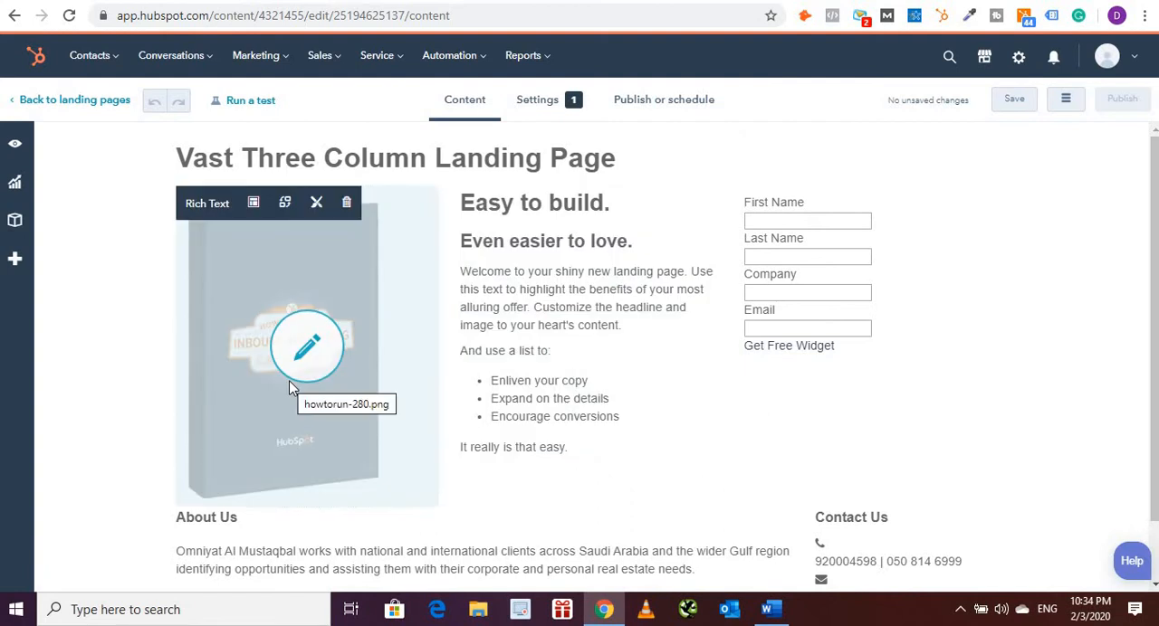
pyautogui.click(289, 380)
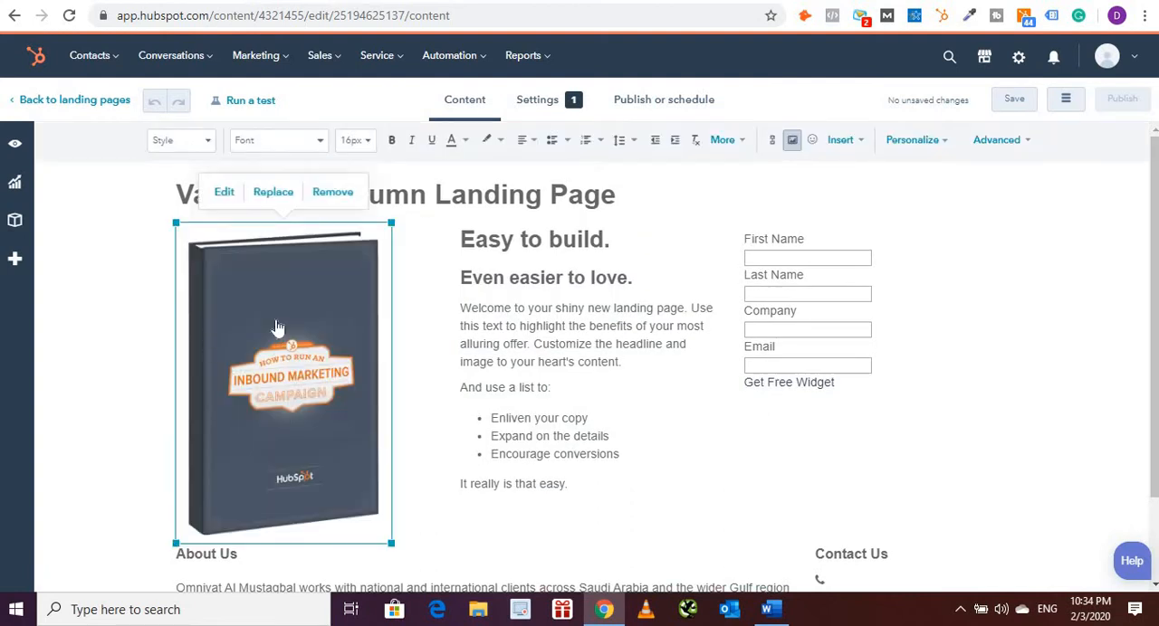
pyautogui.click(220, 192)
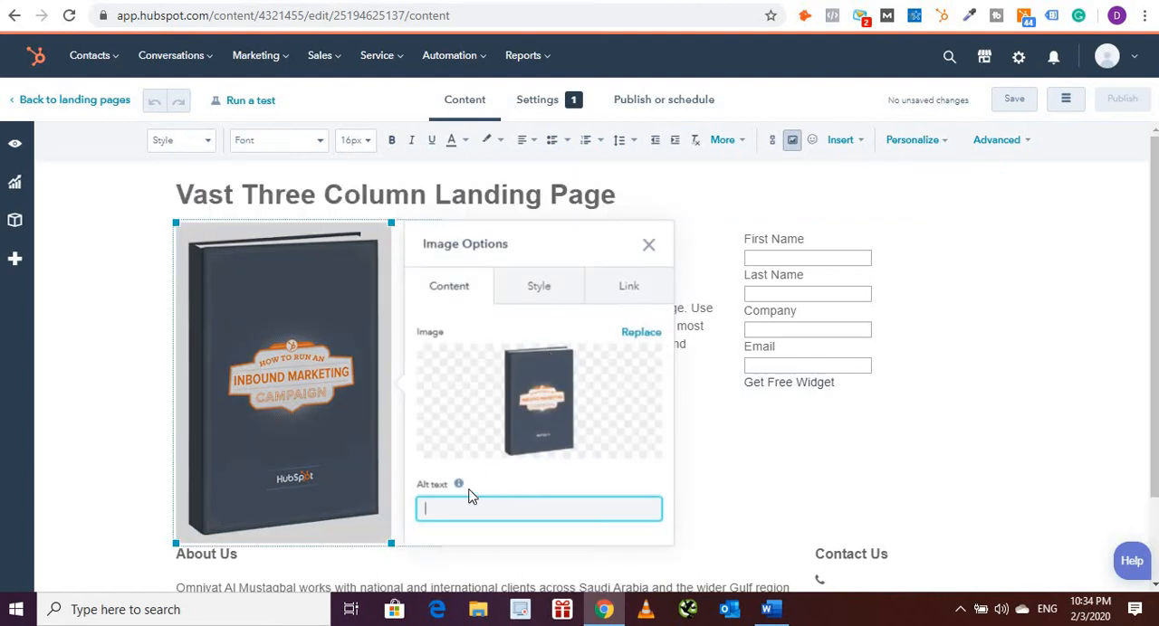
pyautogui.moveTo(460, 491)
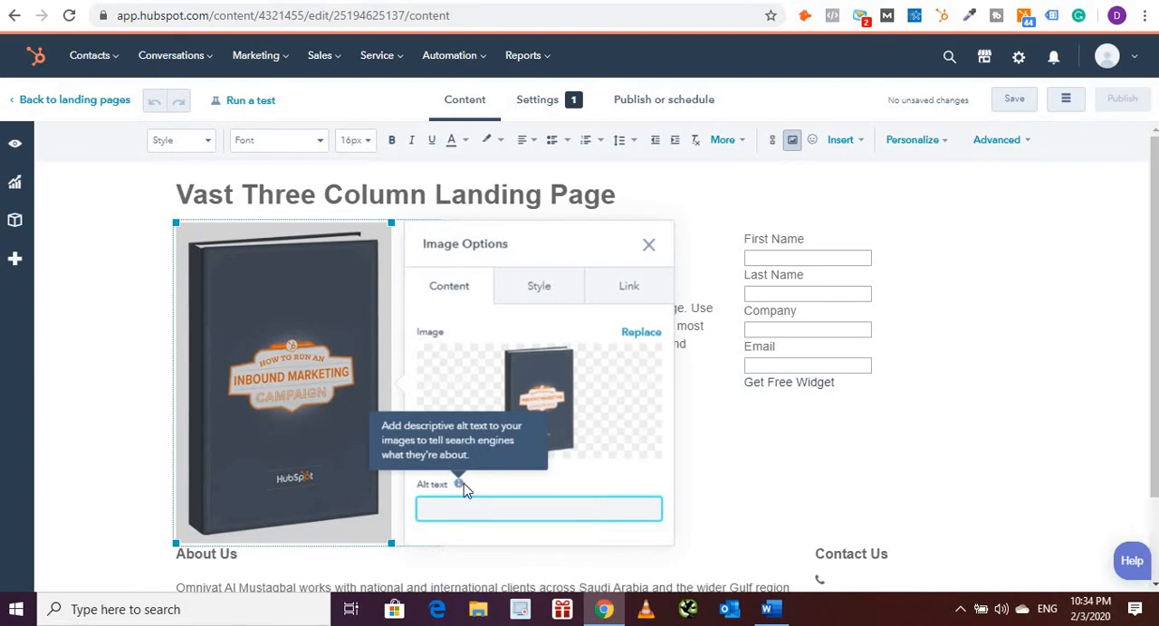
pyautogui.write('Ebook')
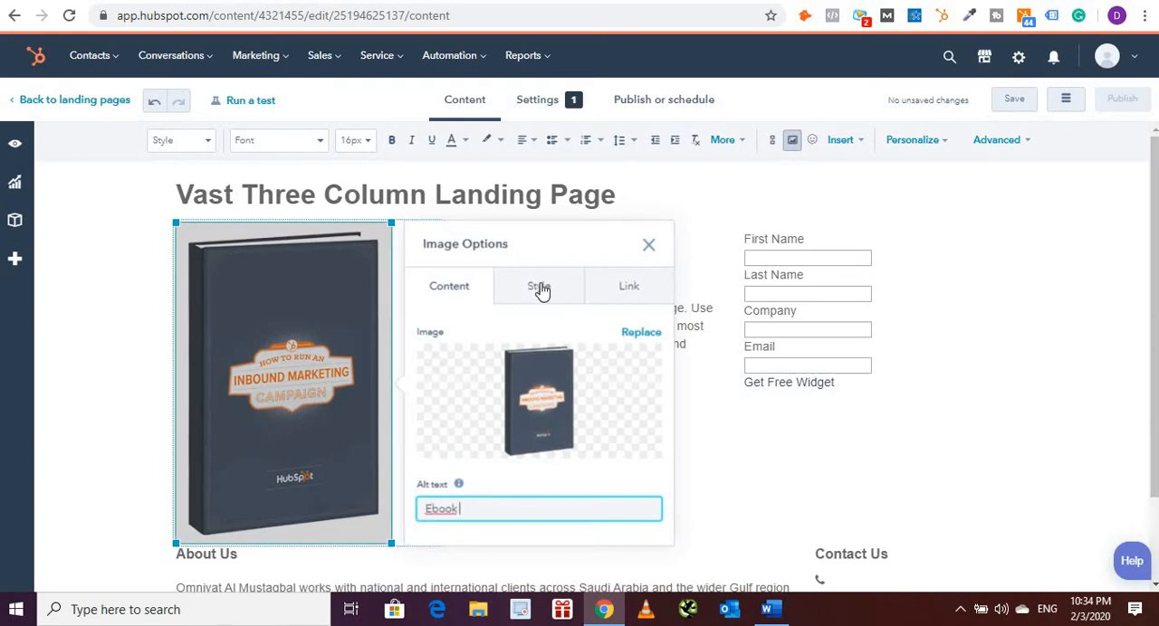
# - Set the book cover image's width to 350 and check its fit on the page
pyautogui.click(541, 288)
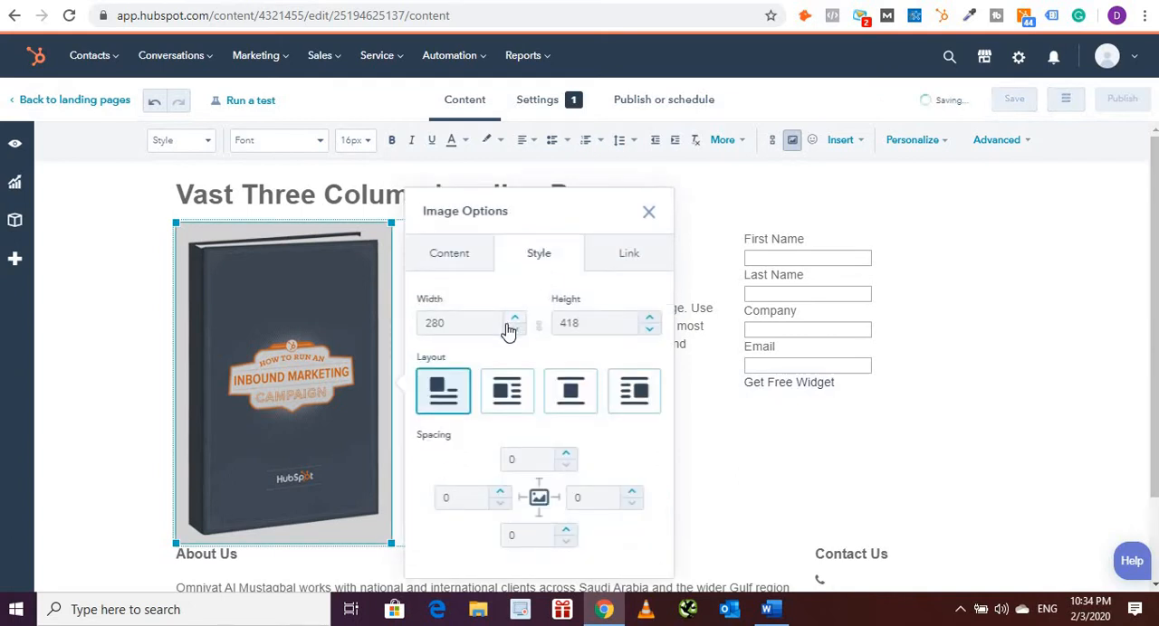
pyautogui.click(414, 322)
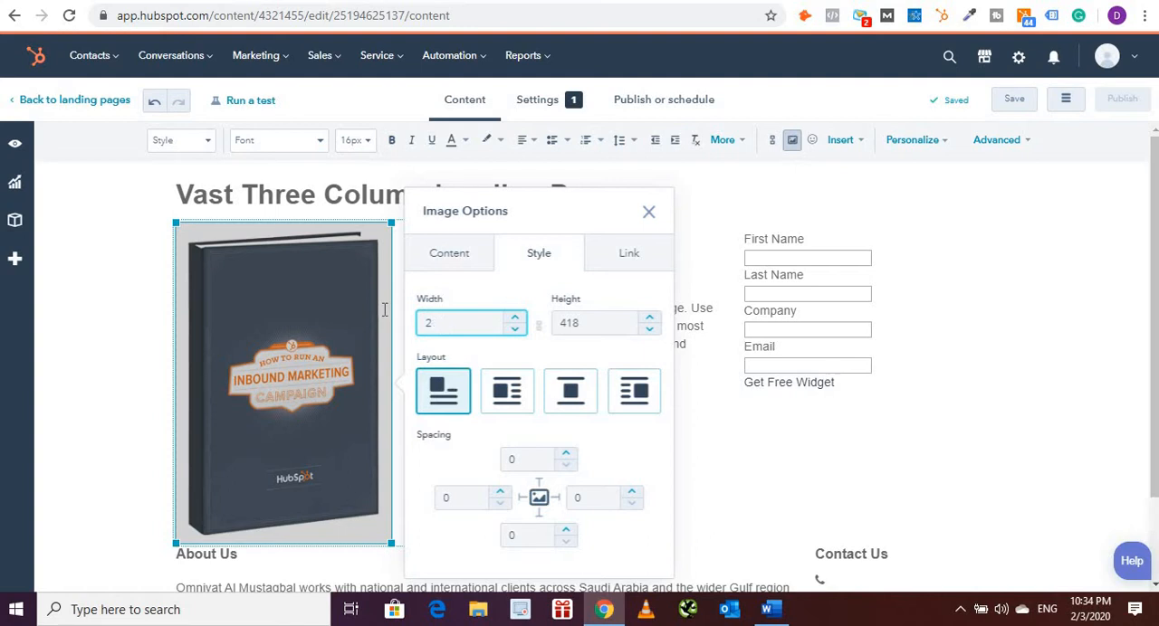
pyautogui.press('BackSpace')
pyautogui.write('30')
pyautogui.press('BackSpace')
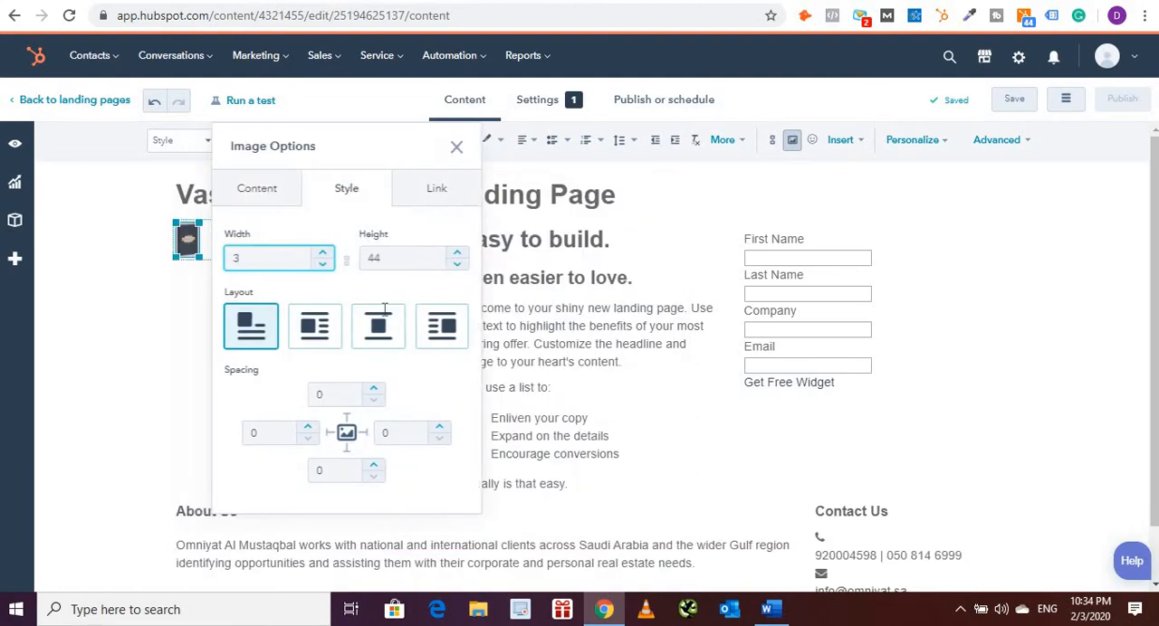
pyautogui.write('50')
pyautogui.press('Tab')
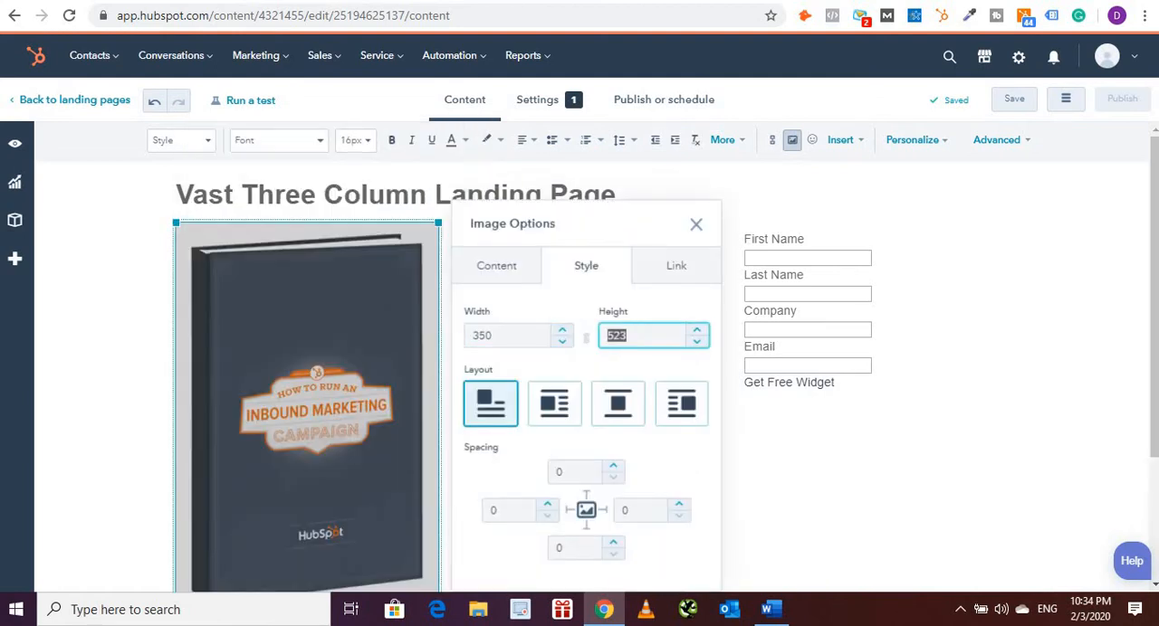
pyautogui.click(969, 426)
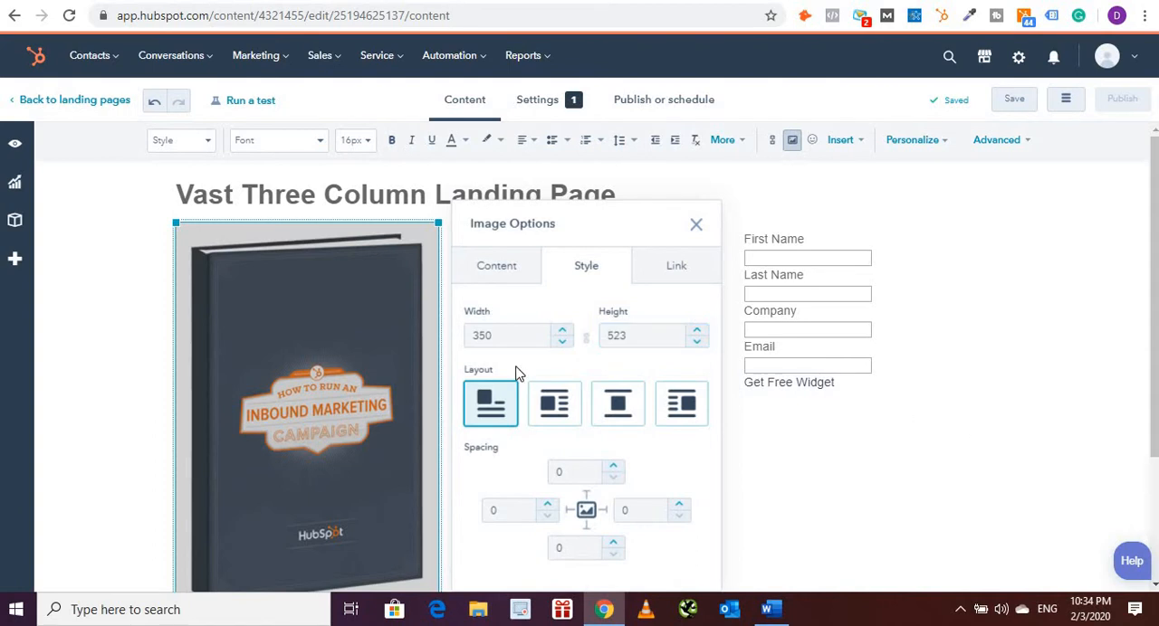
pyautogui.moveTo(378, 391)
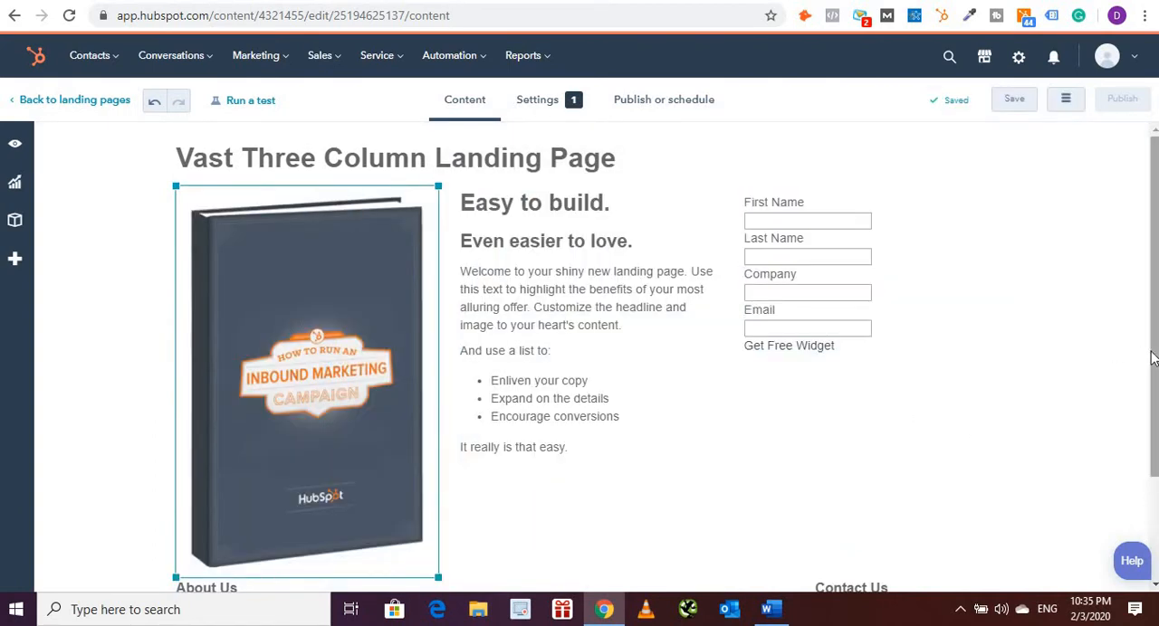
pyautogui.scroll(-1, 1151, 357)
pyautogui.scroll(1, 1151, 357)
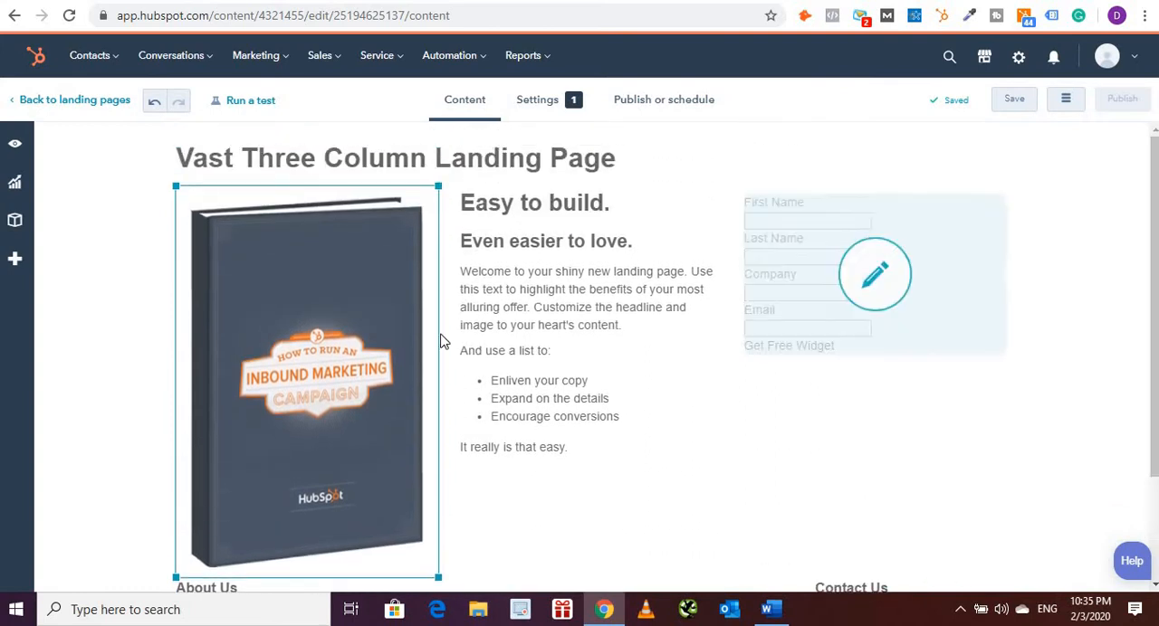
# - Set the book cover image's width to 250 in its style options and close the image options
pyautogui.moveTo(362, 357)
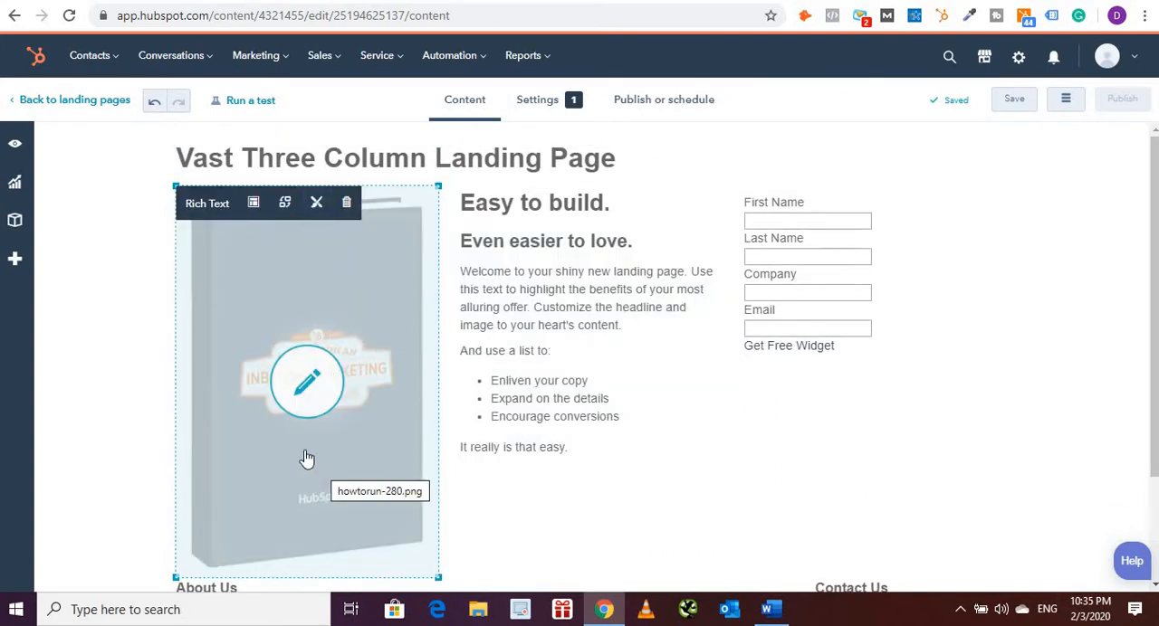
pyautogui.click(307, 385)
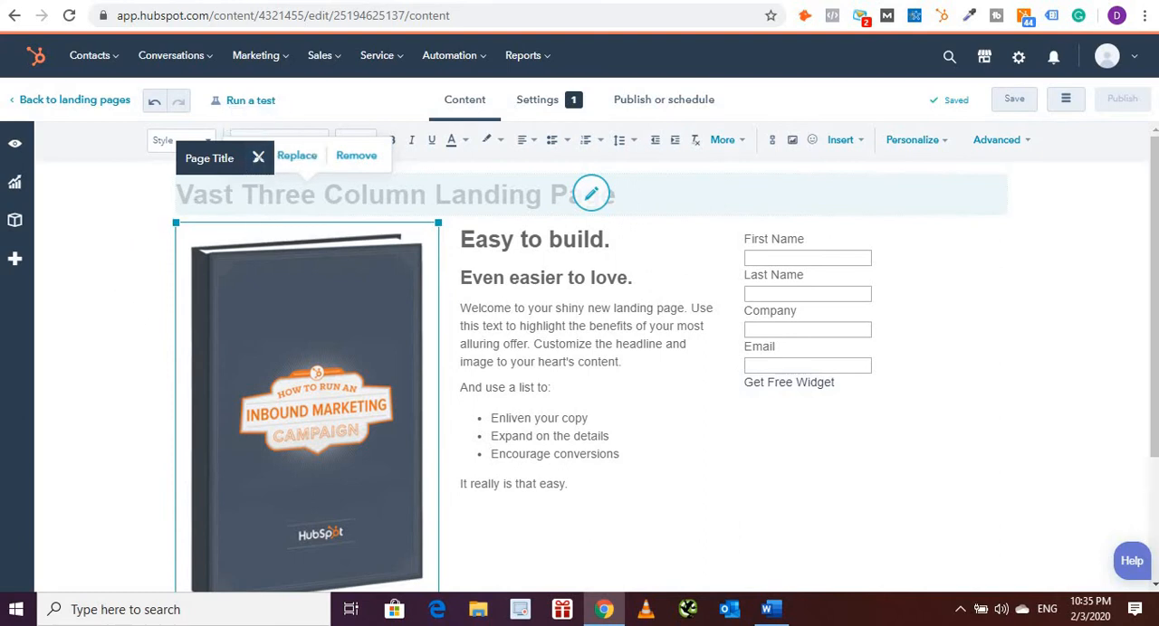
pyautogui.click(239, 337)
pyautogui.click(239, 337)
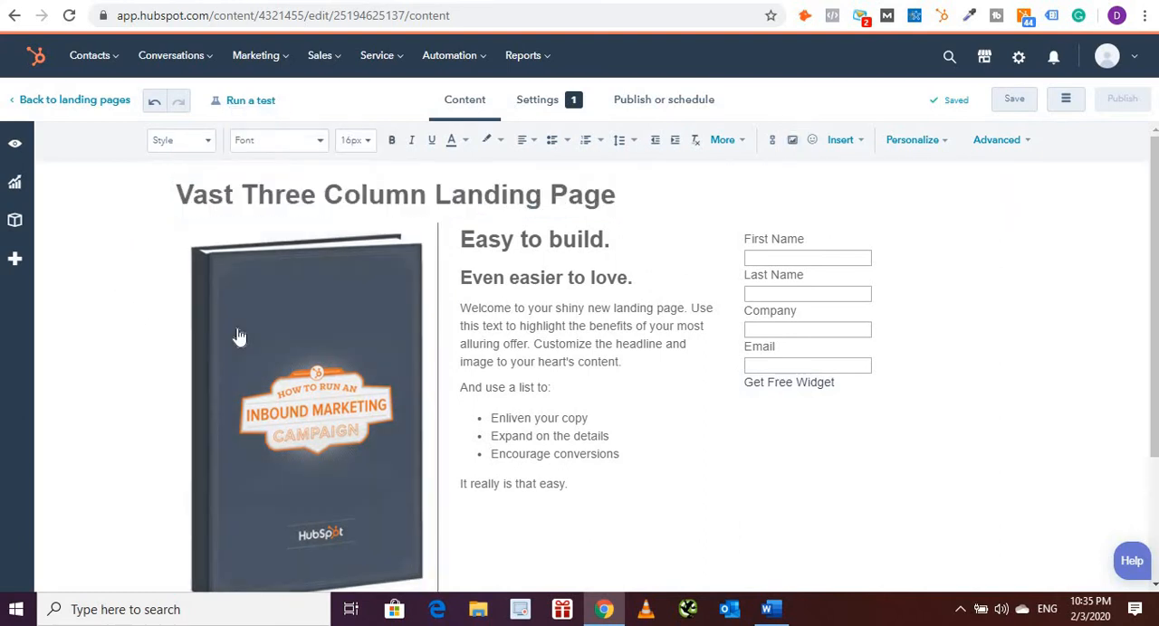
pyautogui.click(308, 334)
pyautogui.click(248, 193)
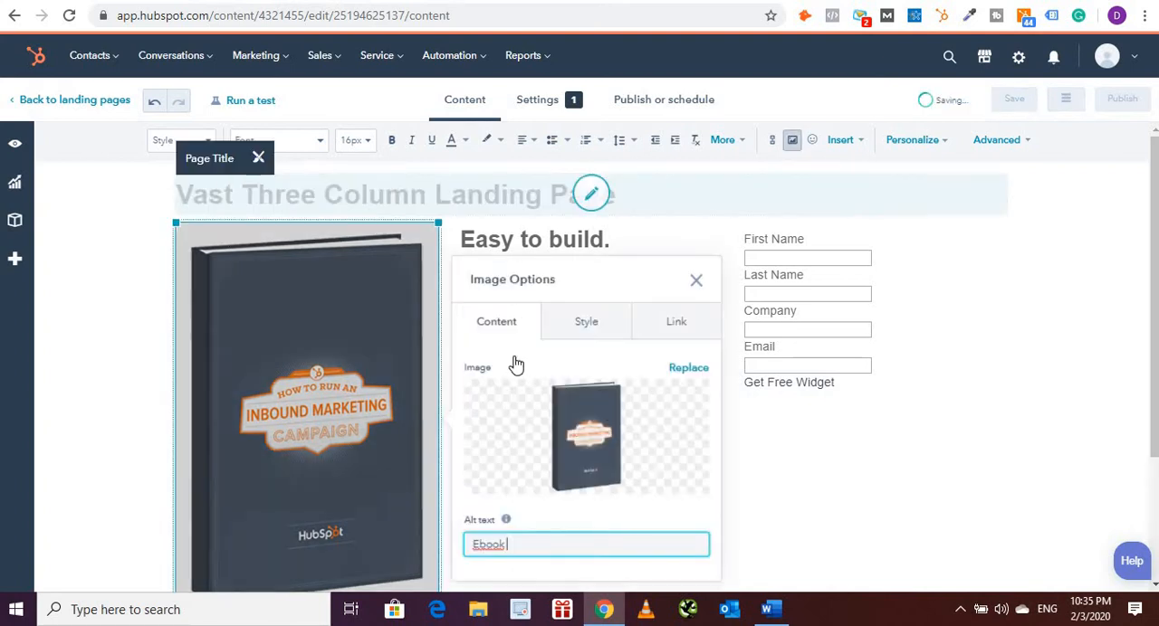
pyautogui.click(566, 321)
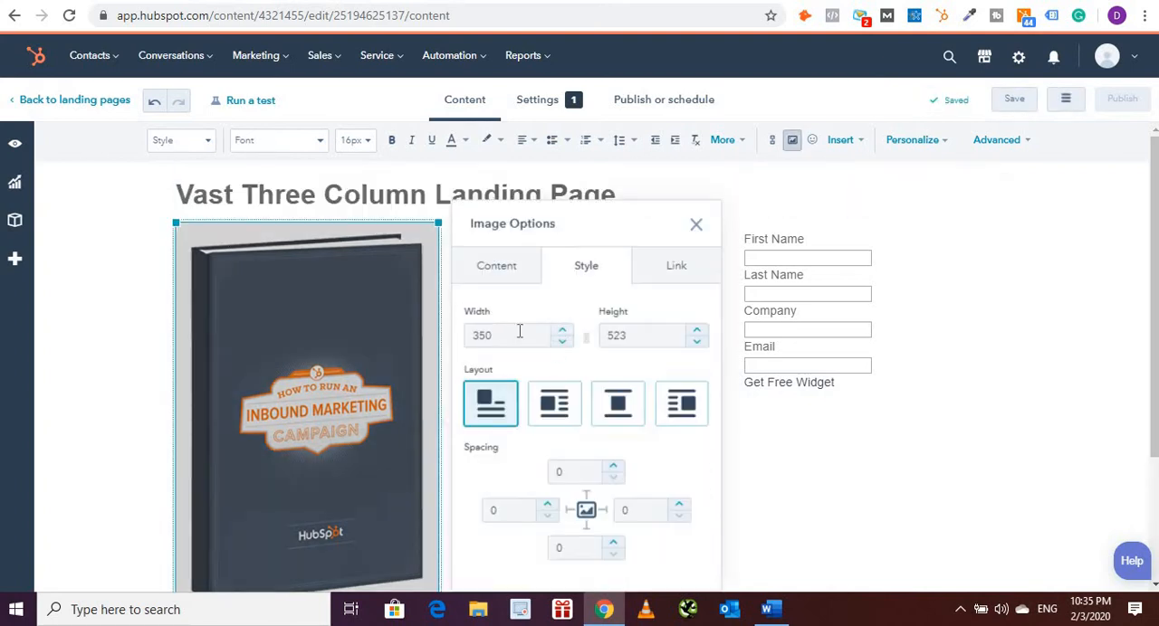
pyautogui.click(519, 333)
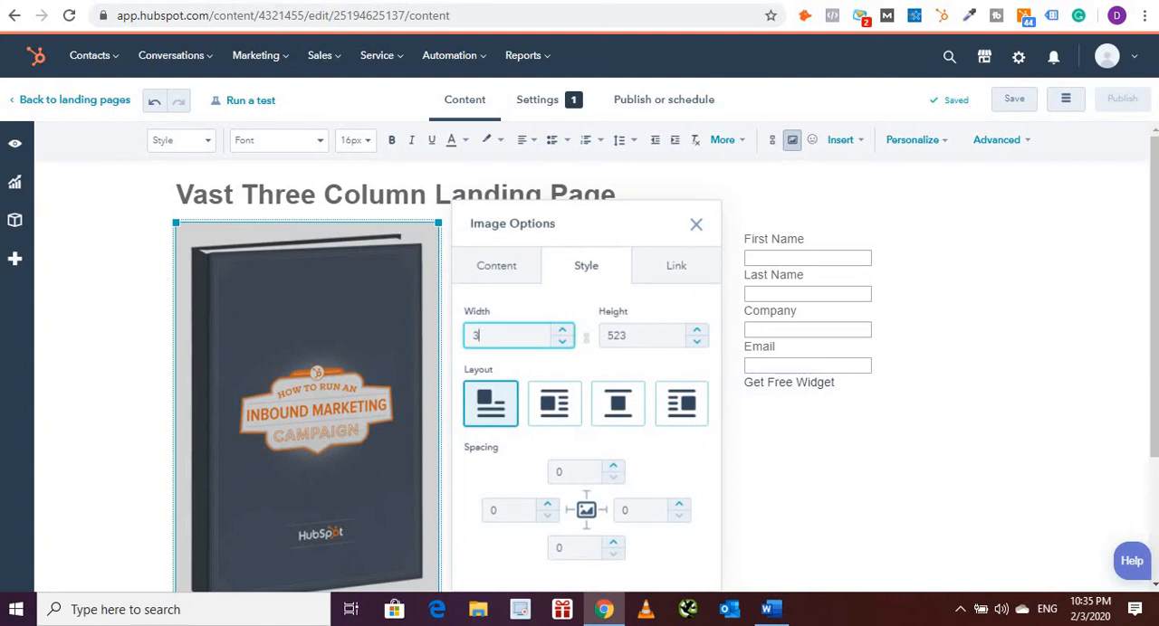
pyautogui.press('BackSpace')
pyautogui.write('250')
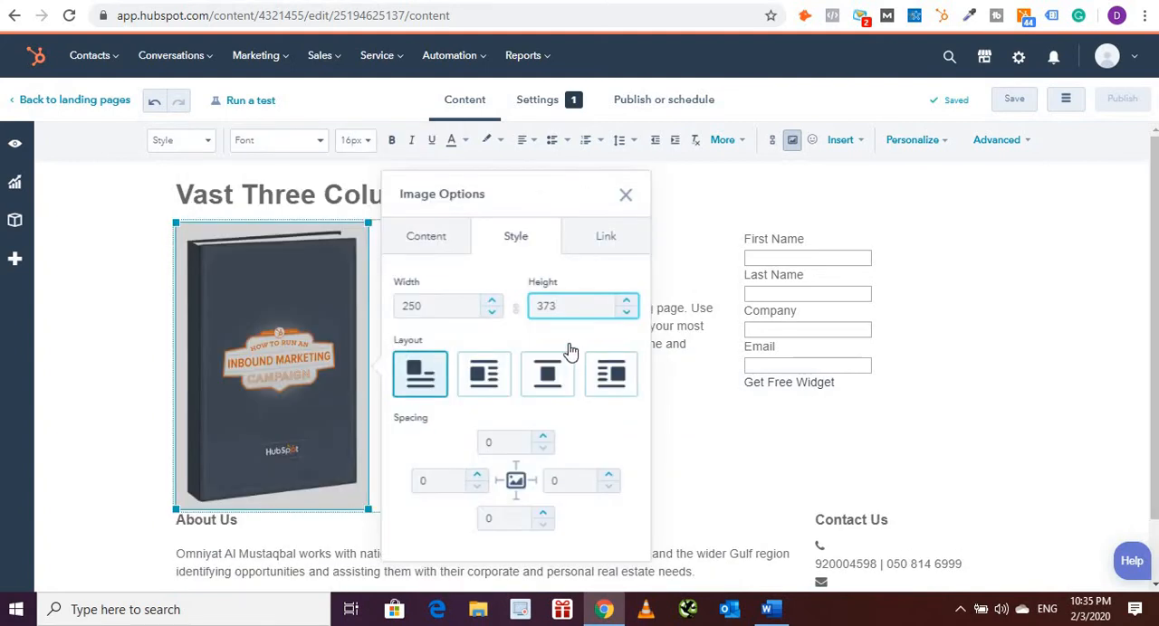
pyautogui.click(625, 196)
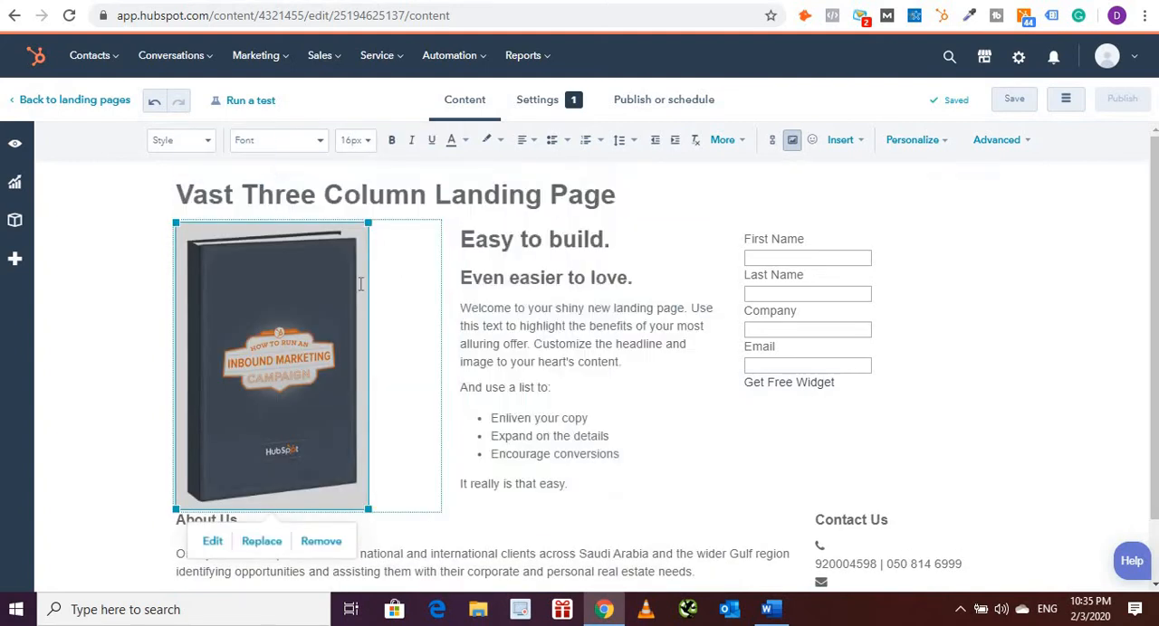
# - Browse the recent images available to replace the book cover, and leave the image picker without choosing one
pyautogui.click(308, 315)
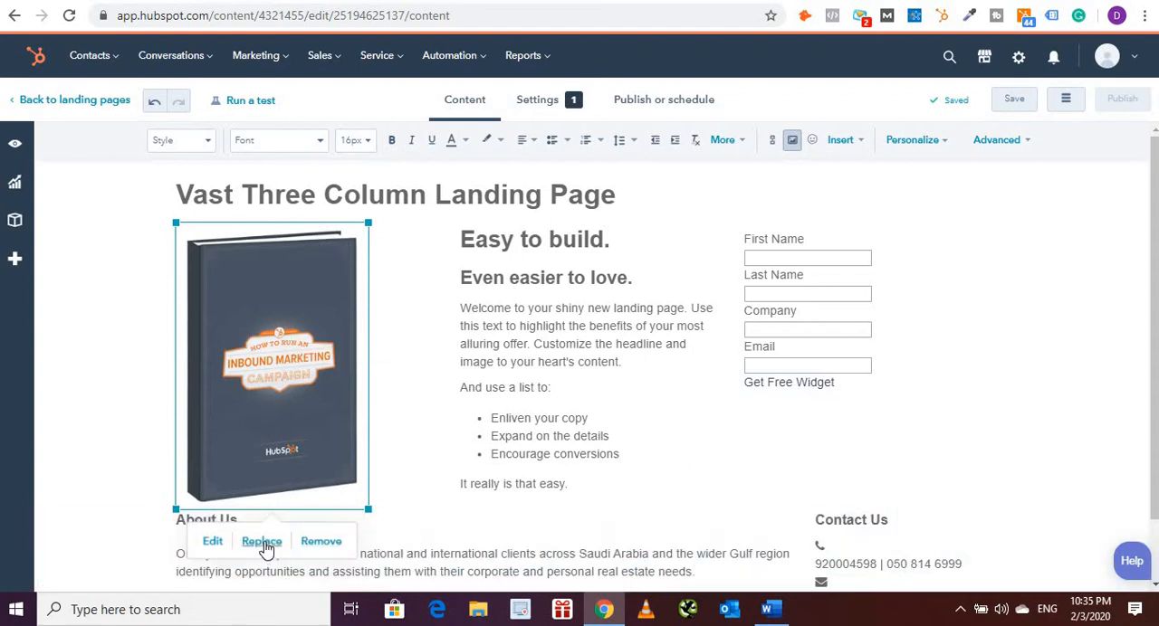
pyautogui.click(264, 546)
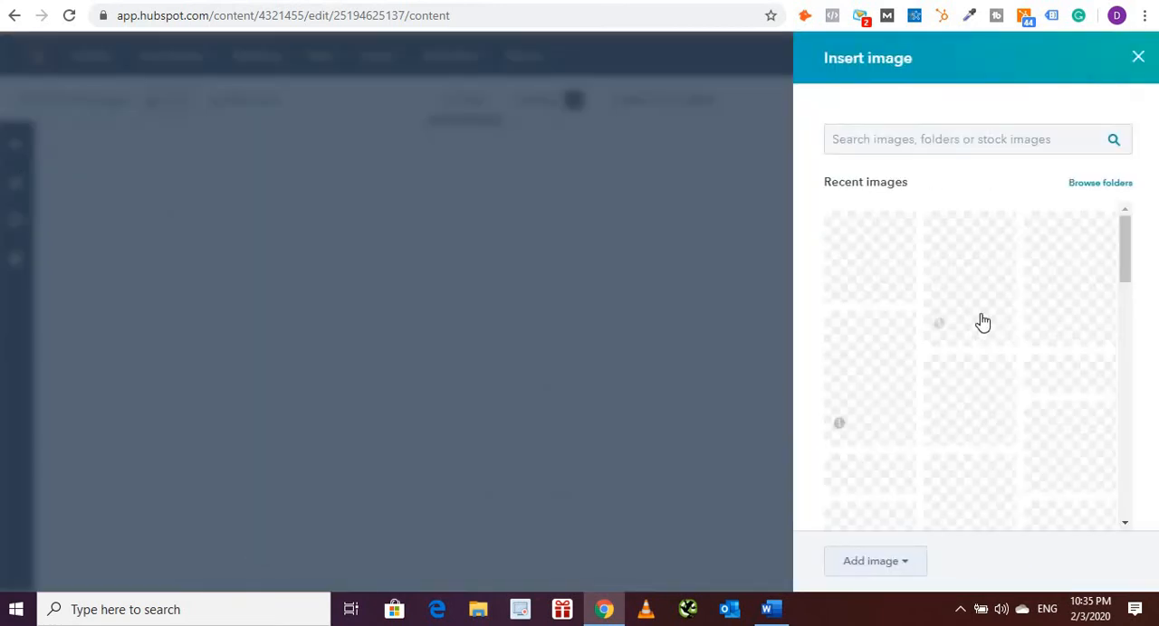
pyautogui.moveTo(1124, 255); pyautogui.dragTo(1141, 59)
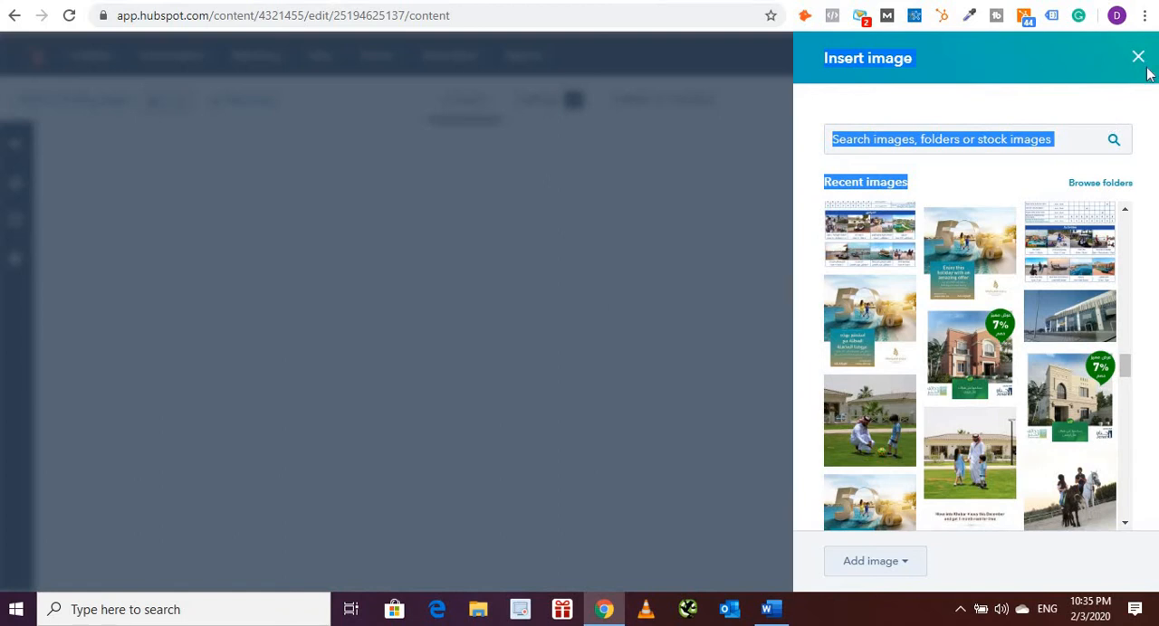
pyautogui.click(1136, 58)
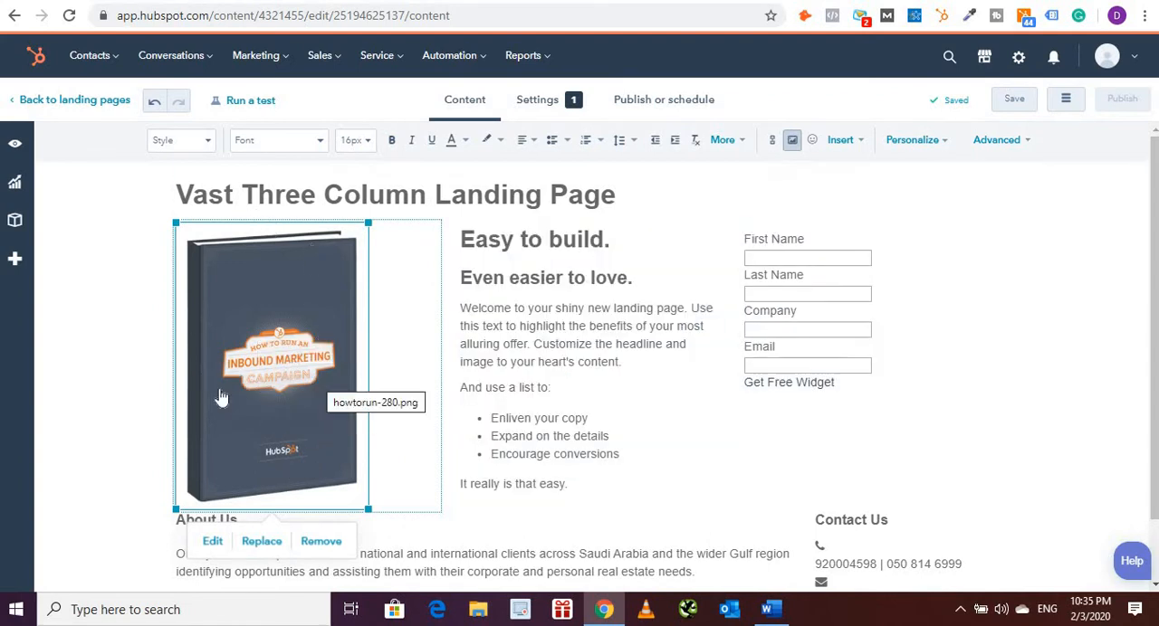
pyautogui.click(75, 391)
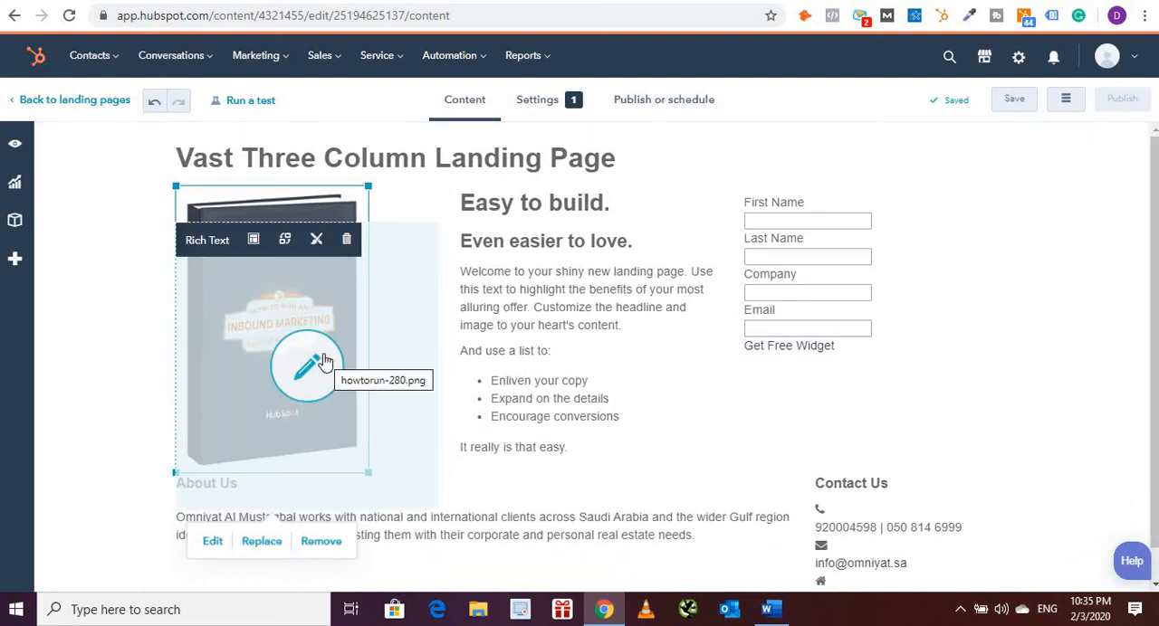
# - Move the book image module into the middle column above the text in layout mode, and return it to the first column
pyautogui.click(254, 242)
pyautogui.moveTo(353, 327); pyautogui.dragTo(596, 206)
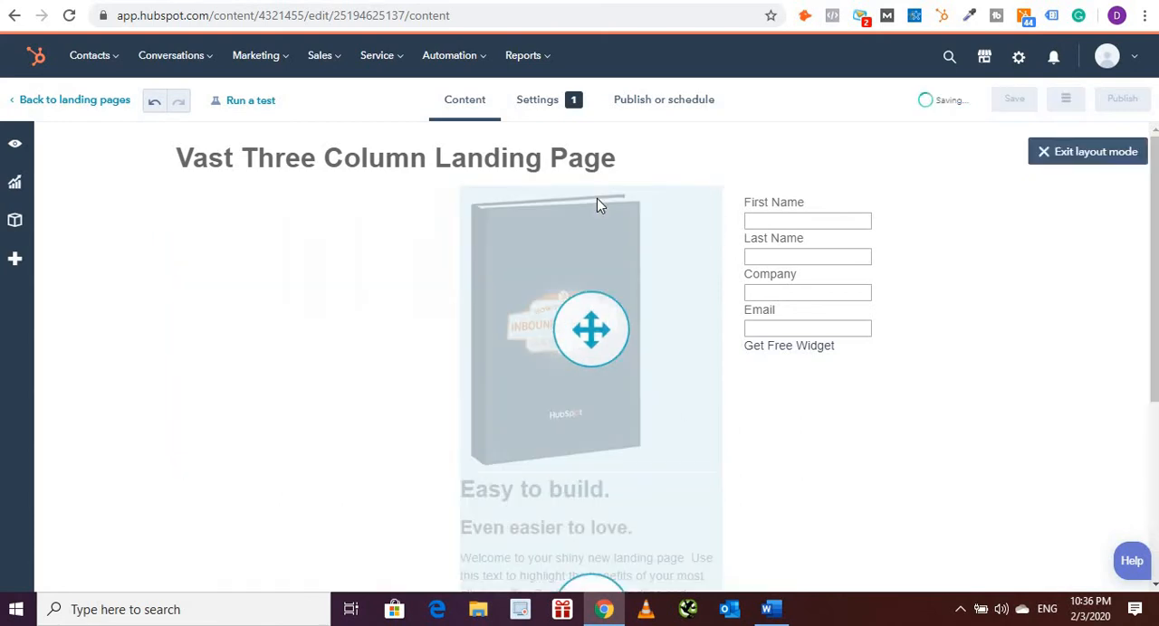
pyautogui.moveTo(609, 516); pyautogui.dragTo(311, 213)
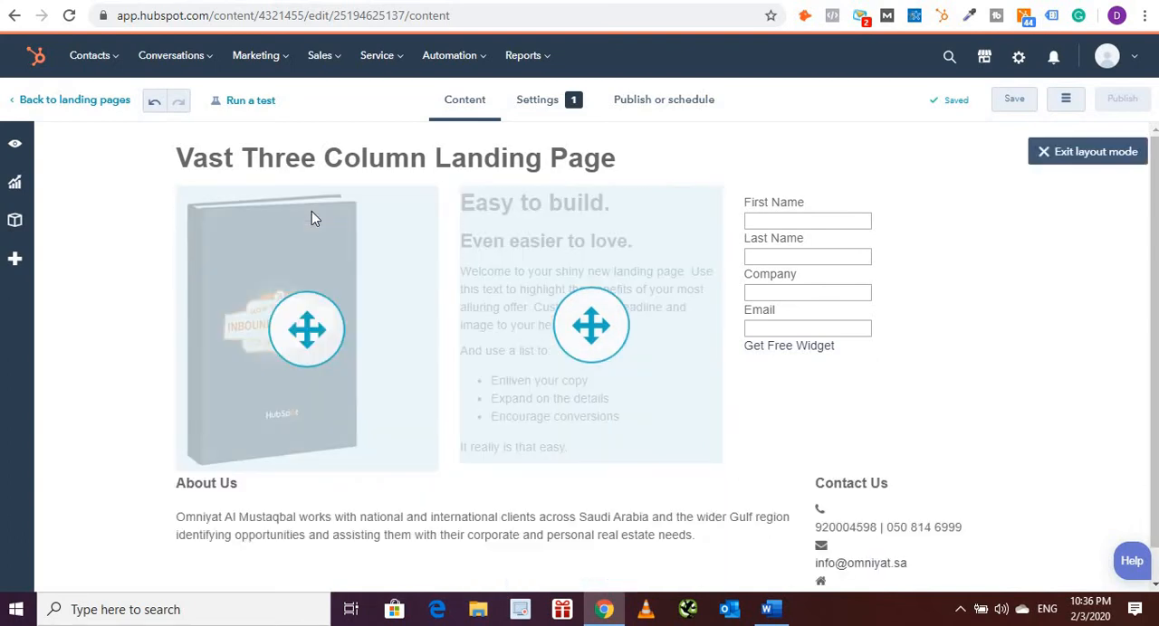
# - Examine the smart rule choices for the book image module, including device type, referral source and preferred language, and leave without creating a rule
pyautogui.moveTo(291, 321)
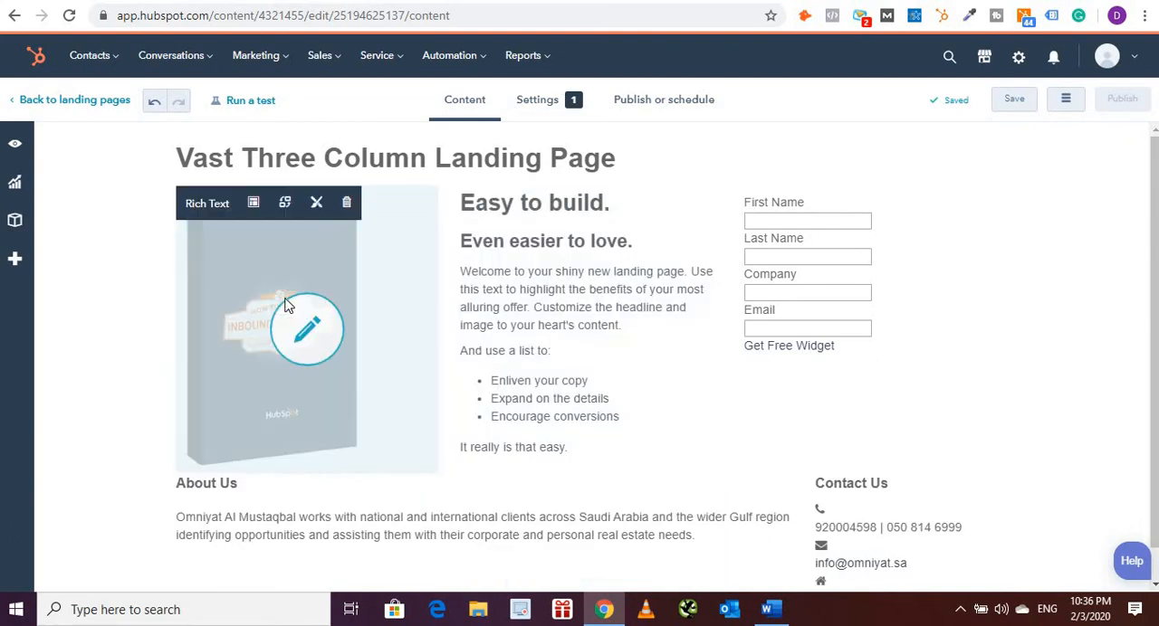
pyautogui.click(284, 204)
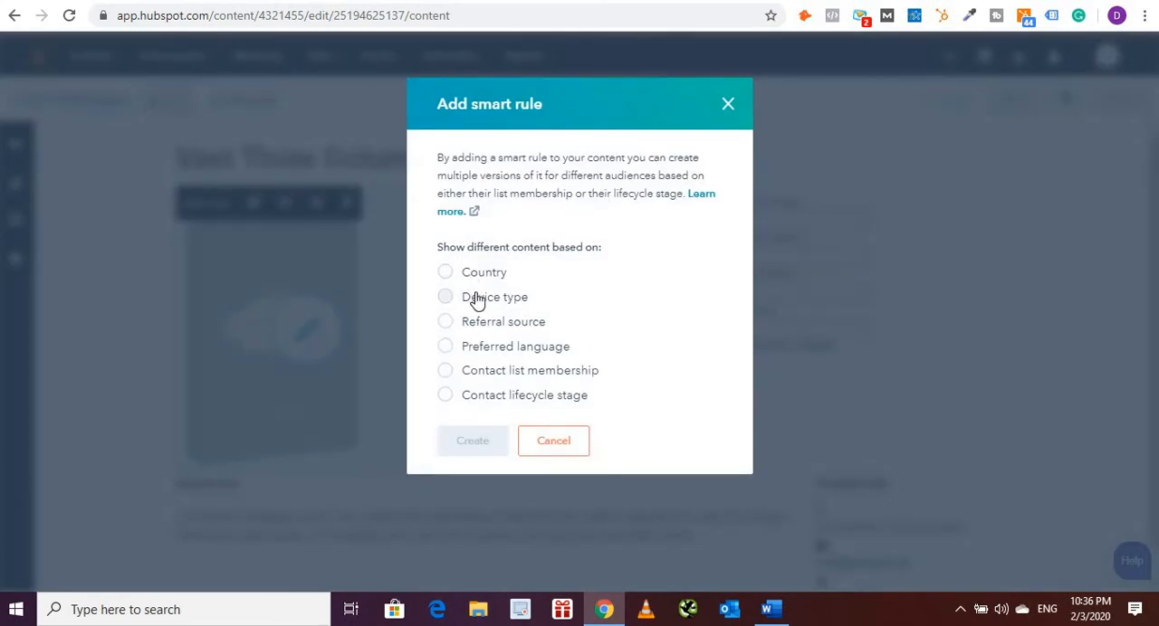
pyautogui.click(477, 299)
pyautogui.click(496, 336)
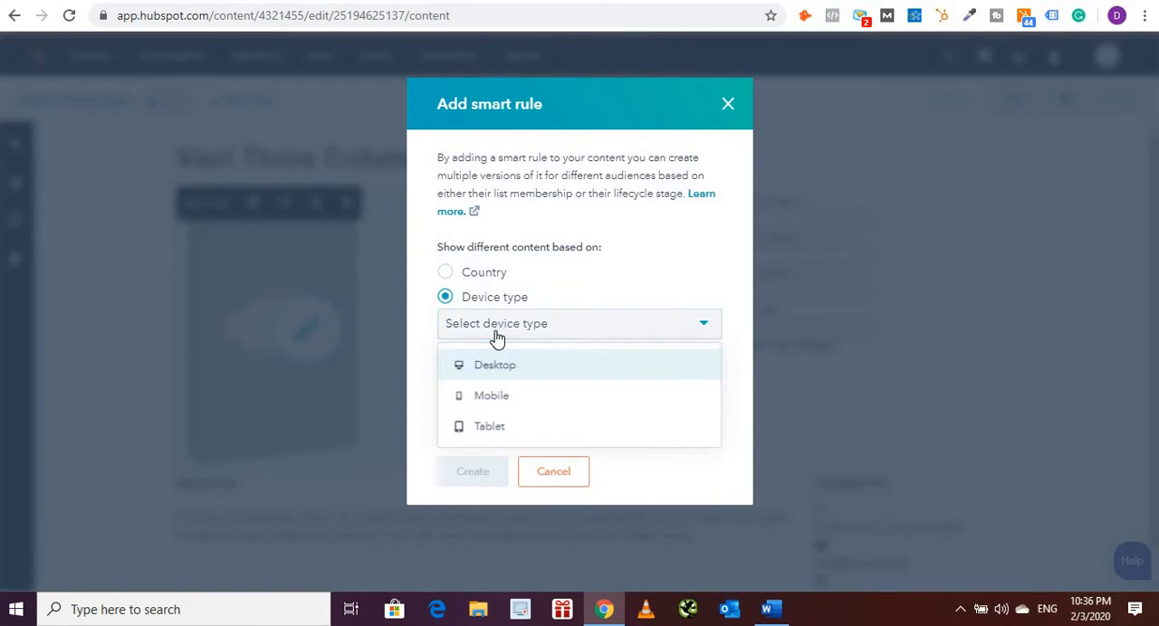
pyautogui.click(496, 335)
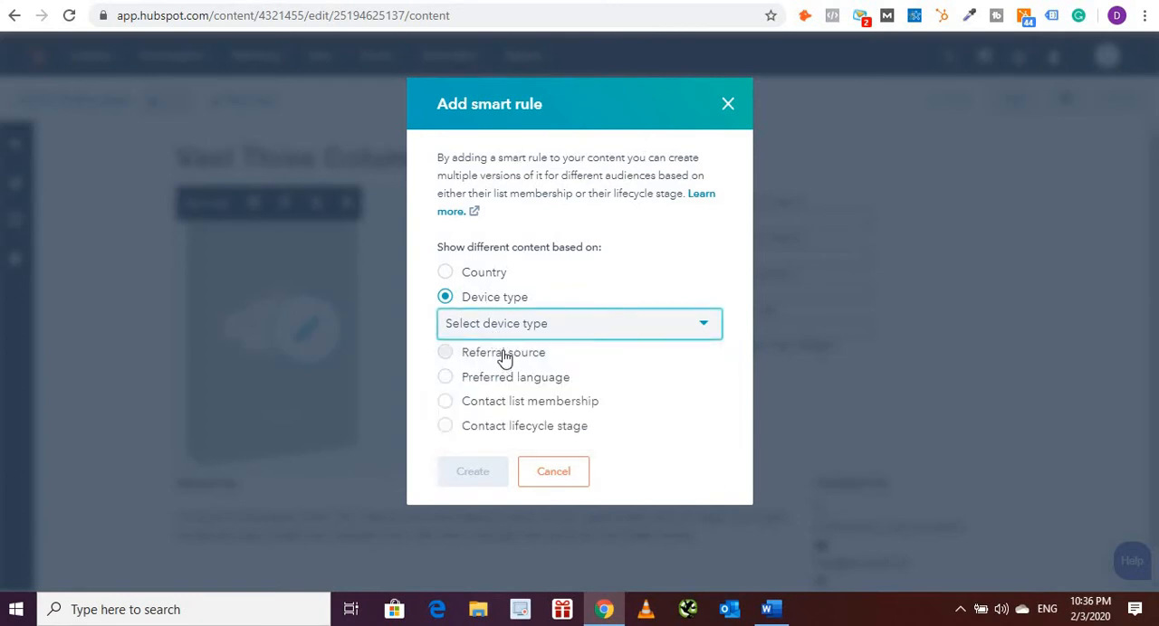
pyautogui.click(505, 354)
pyautogui.click(508, 378)
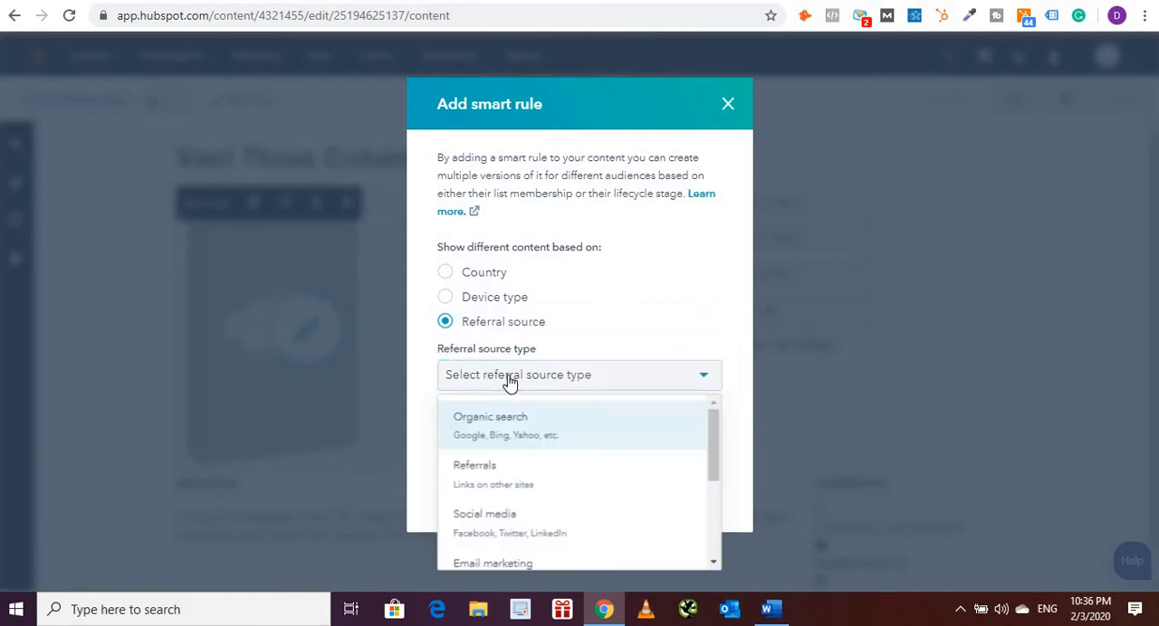
pyautogui.click(508, 379)
pyautogui.click(508, 378)
pyautogui.click(508, 378)
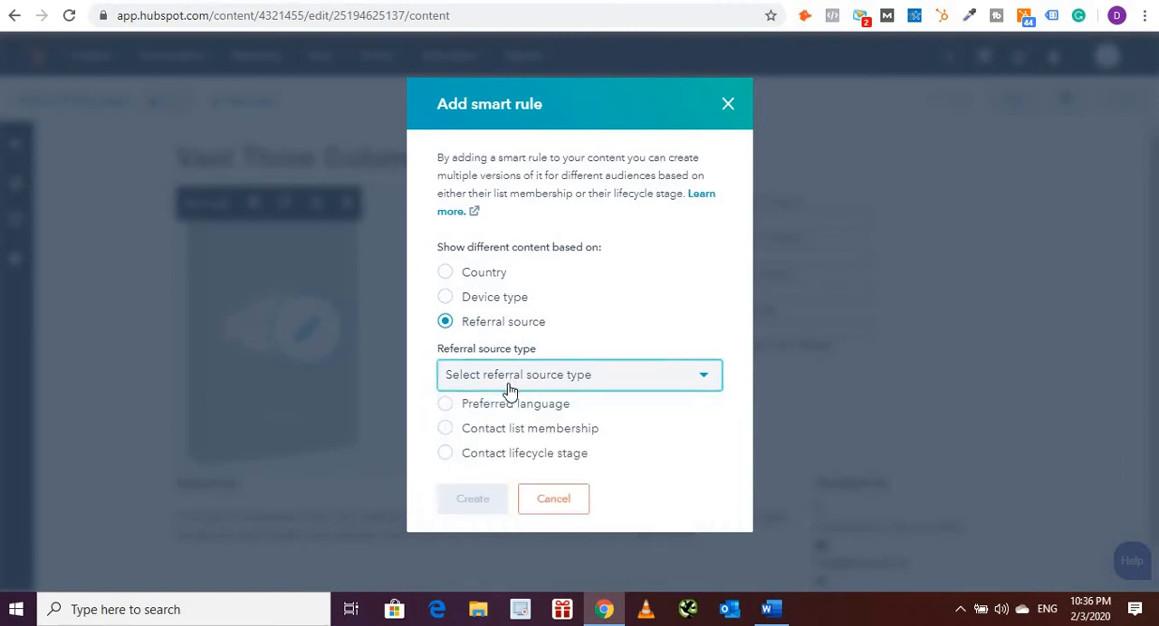
pyautogui.click(515, 404)
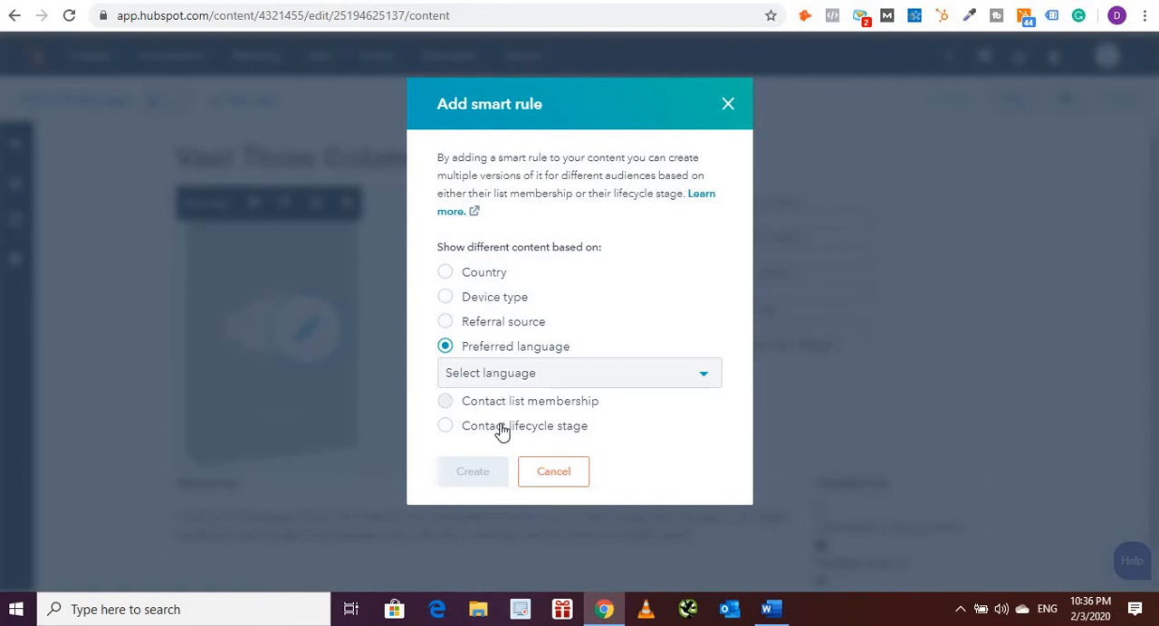
pyautogui.click(553, 472)
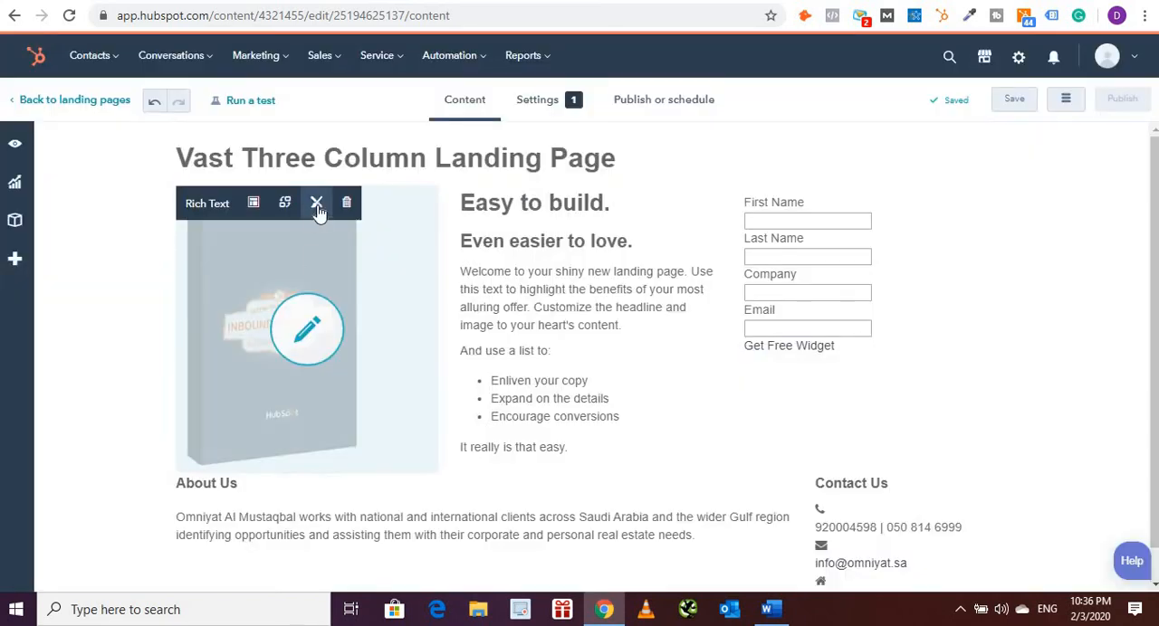
# - Set the book image module's left margin to 20px in its styles
pyautogui.click(317, 205)
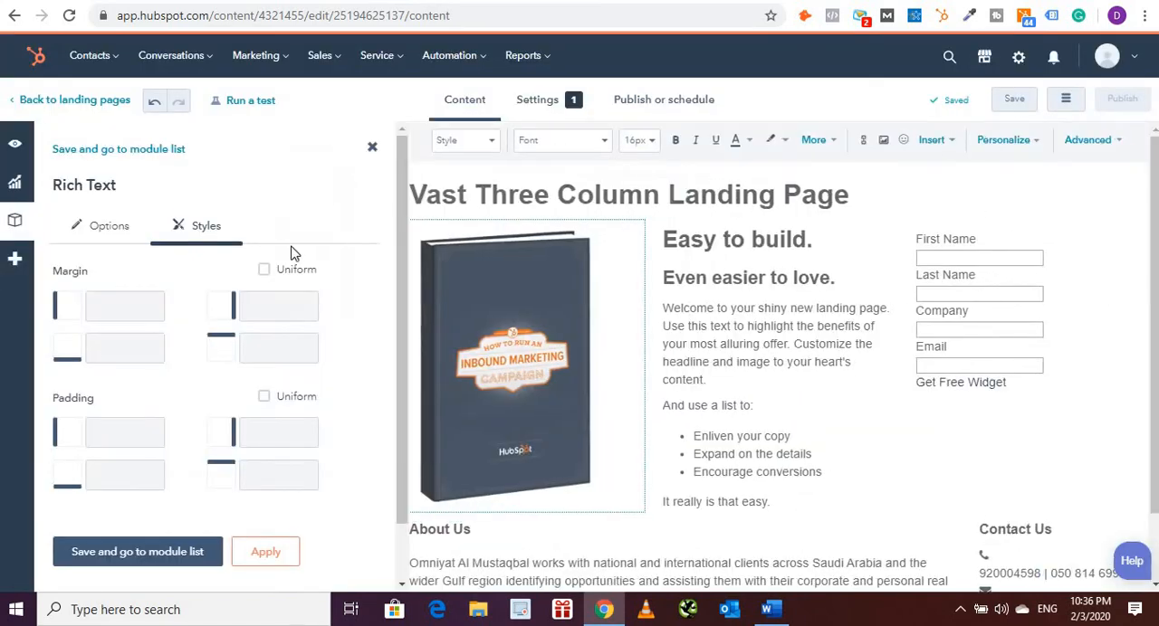
pyautogui.click(145, 303)
pyautogui.write('20px')
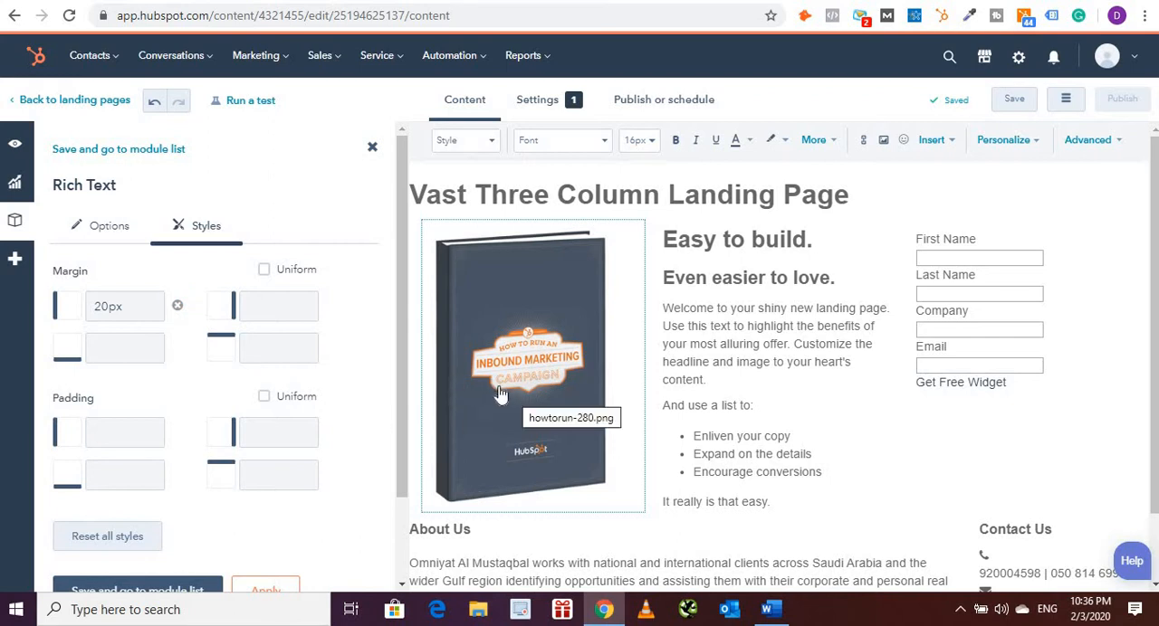
pyautogui.moveTo(132, 306); pyautogui.dragTo(40, 297)
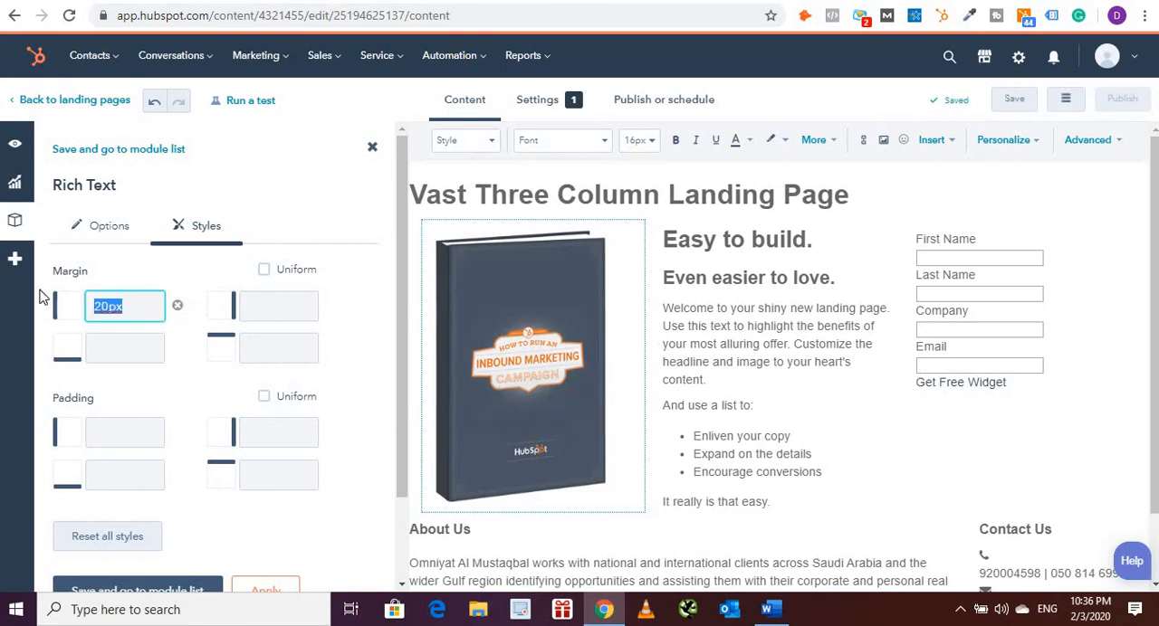
pyautogui.press('BackSpace')
pyautogui.write('20')
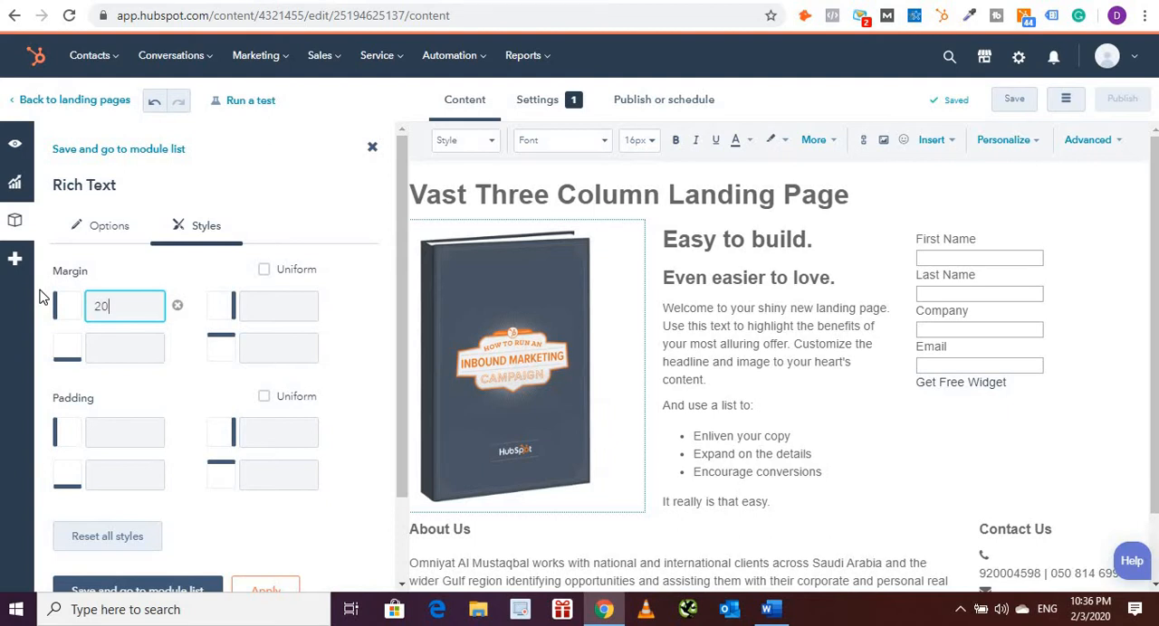
pyautogui.press('Tab')
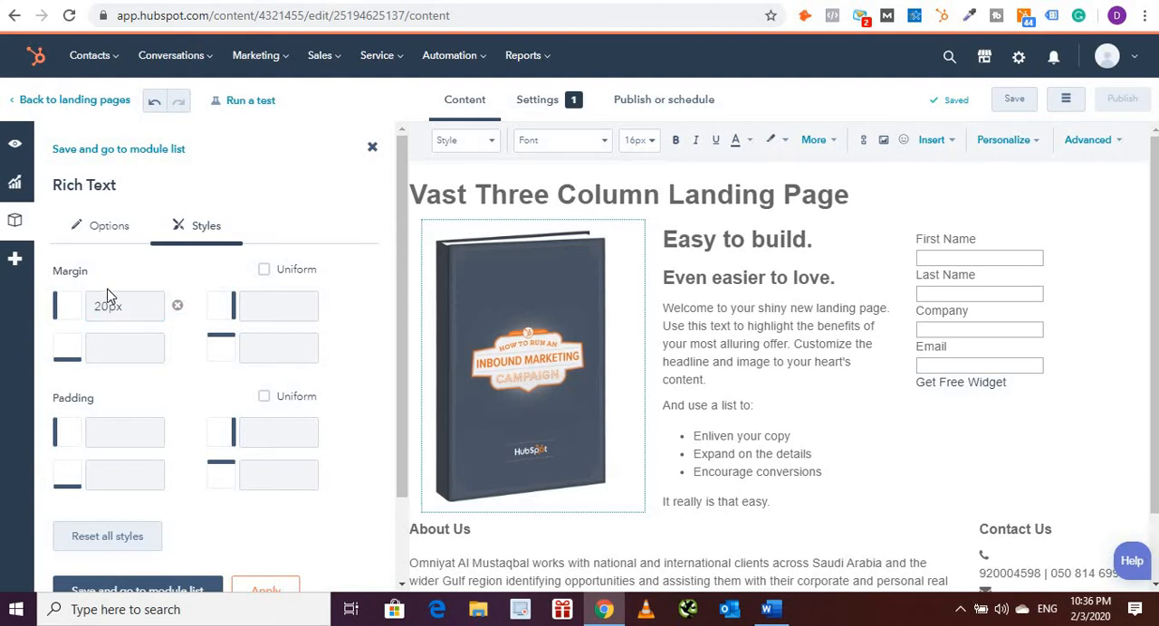
# - Set the book image module's bottom margin to 20px and check the spacing above the About Us section
pyautogui.click(258, 315)
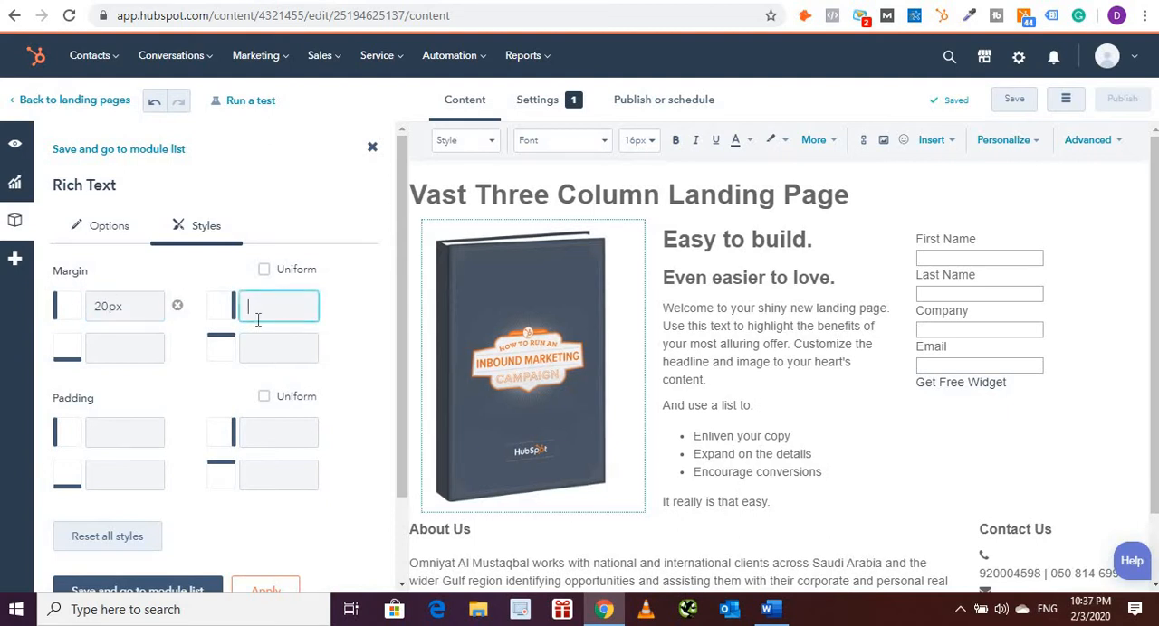
pyautogui.click(148, 345)
pyautogui.write('20')
pyautogui.press('Tab')
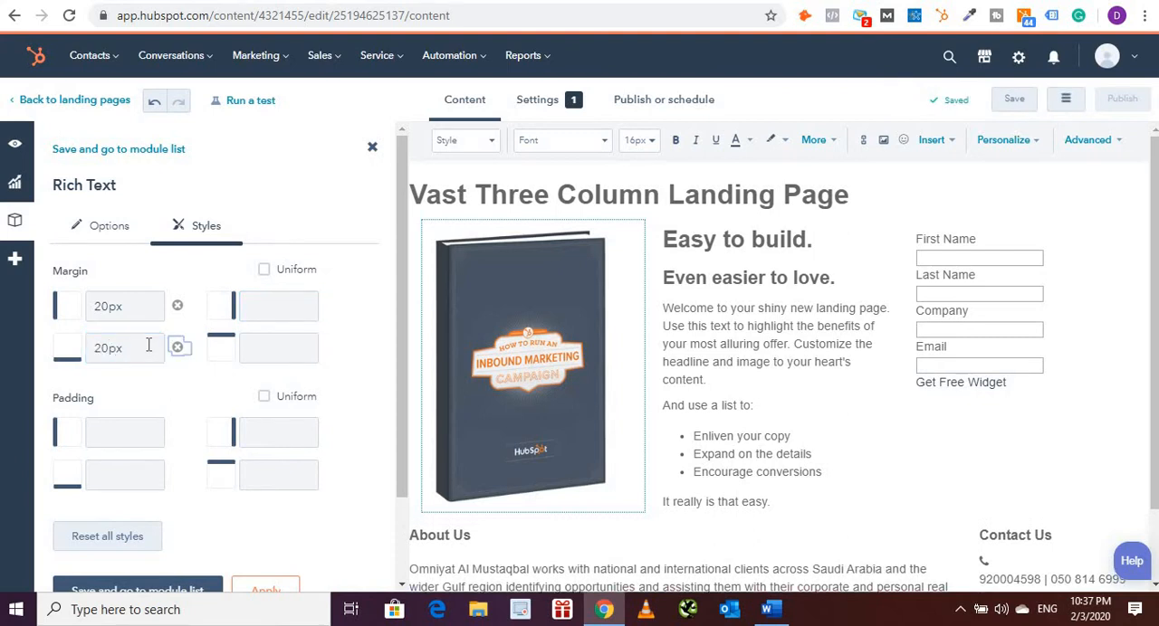
pyautogui.click(488, 543)
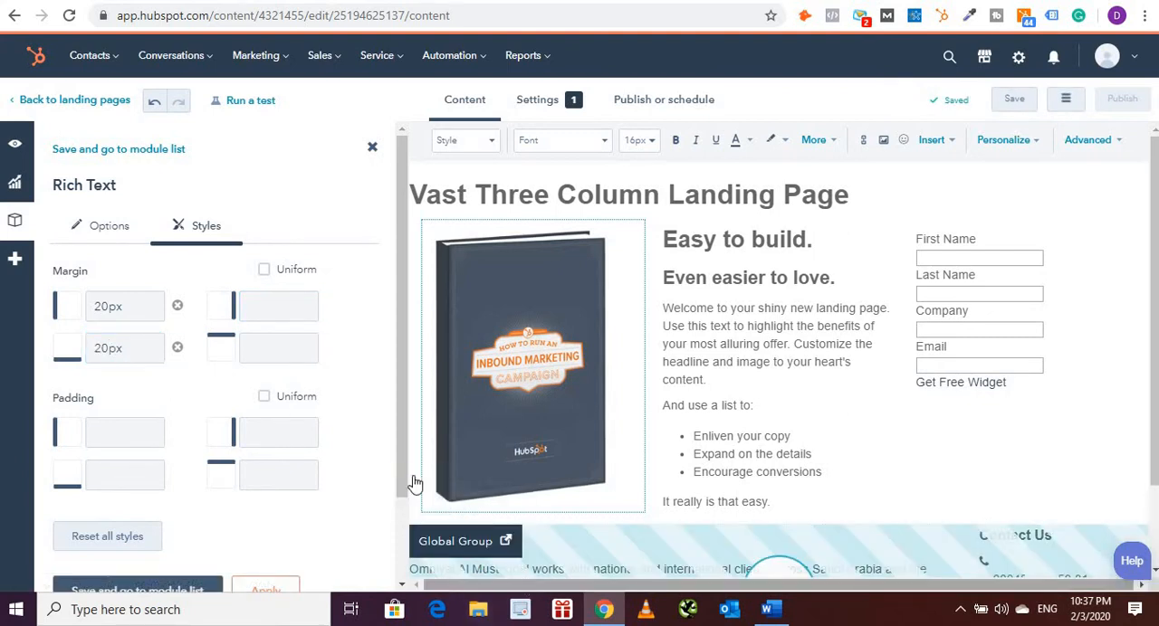
pyautogui.moveTo(404, 437); pyautogui.dragTo(399, 333)
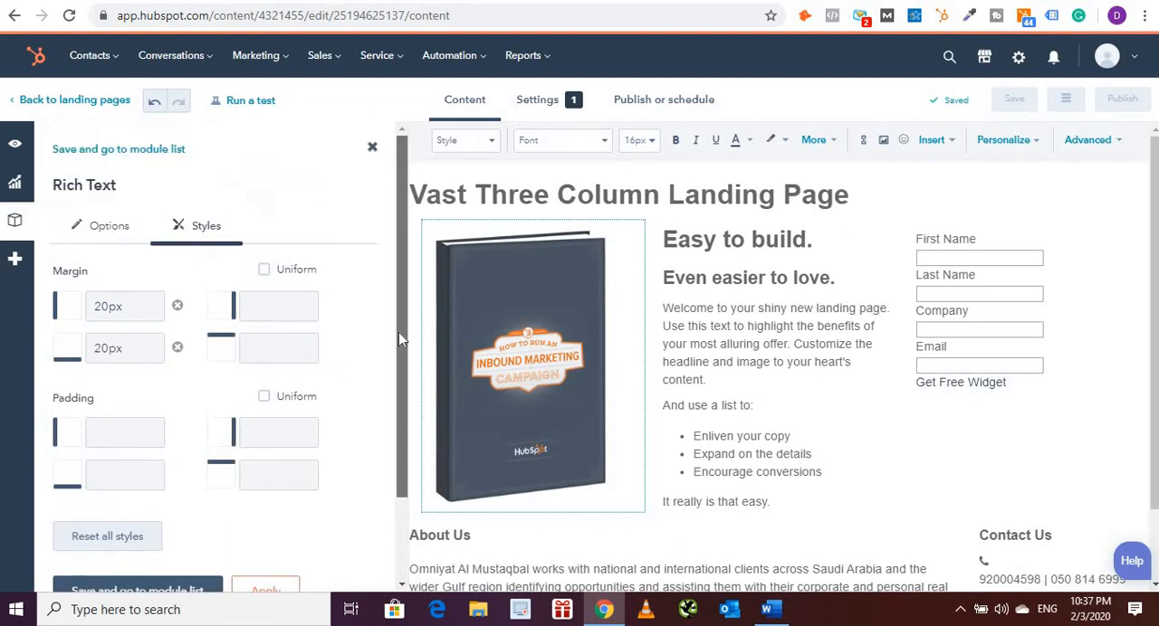
# - Set the book image module's left padding to 20px and close its style settings
pyautogui.click(135, 432)
pyautogui.write('2')
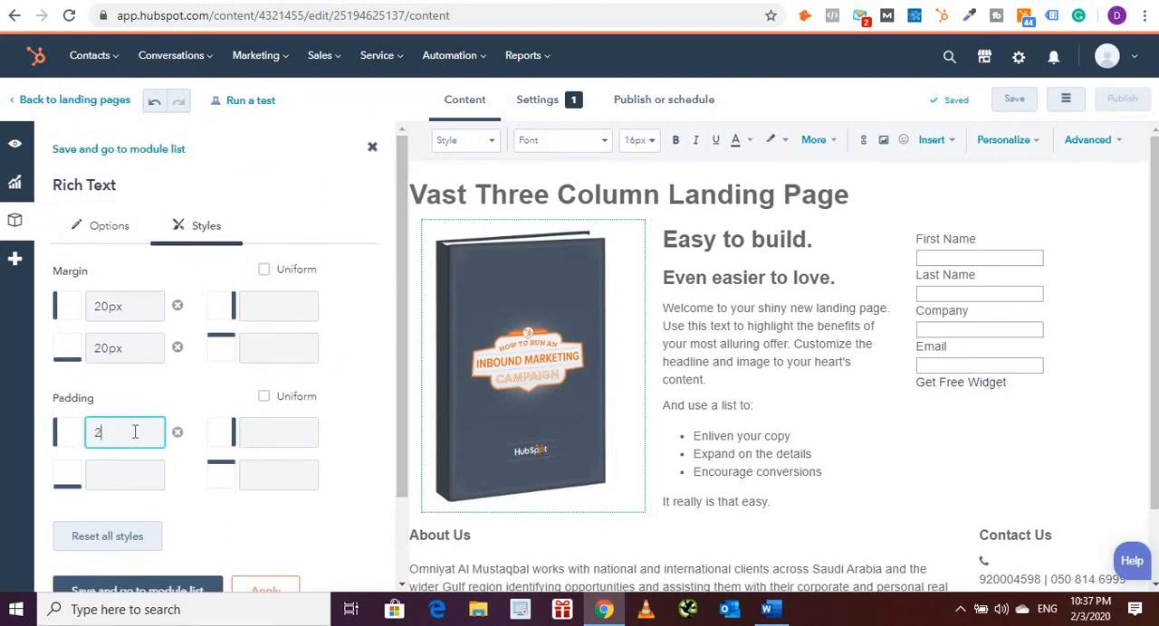
pyautogui.write('0')
pyautogui.press('Return')
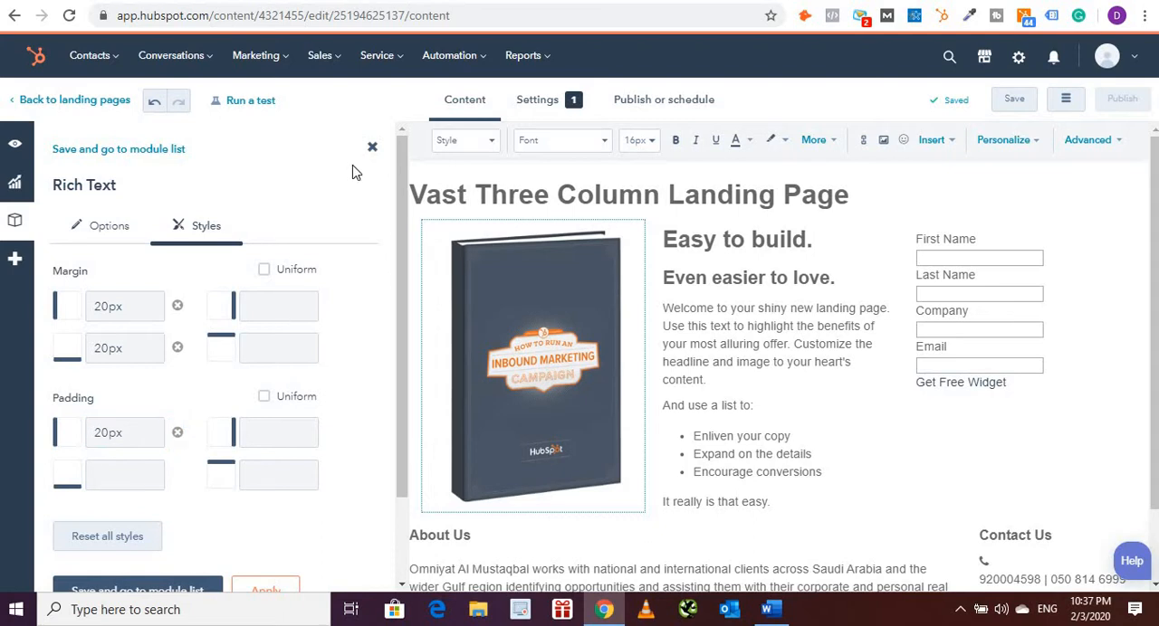
pyautogui.click(371, 147)
pyautogui.moveTo(367, 217)
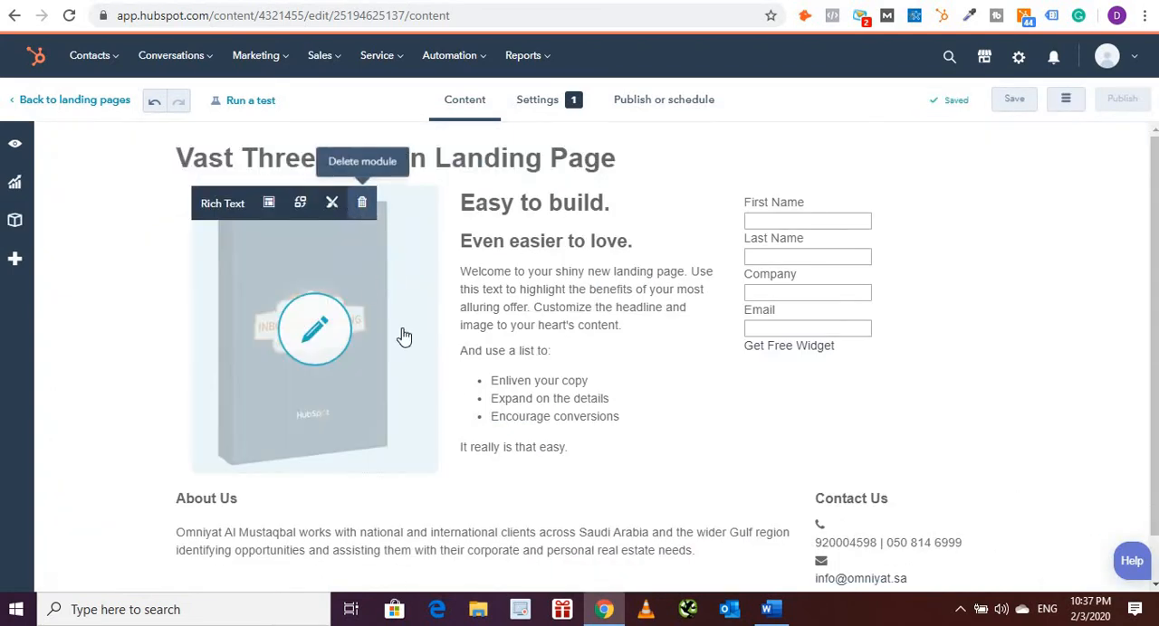
# - Replace the "Even easier to love." subheading in the middle column with "Why you should buy this property"
pyautogui.moveTo(589, 323)
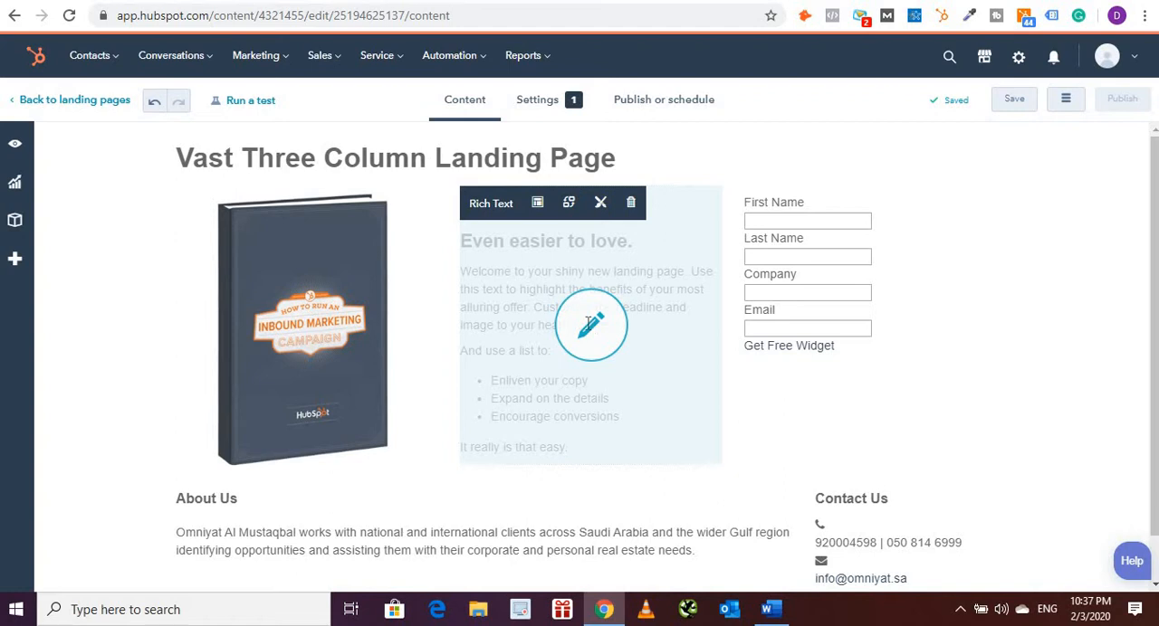
pyautogui.click(589, 323)
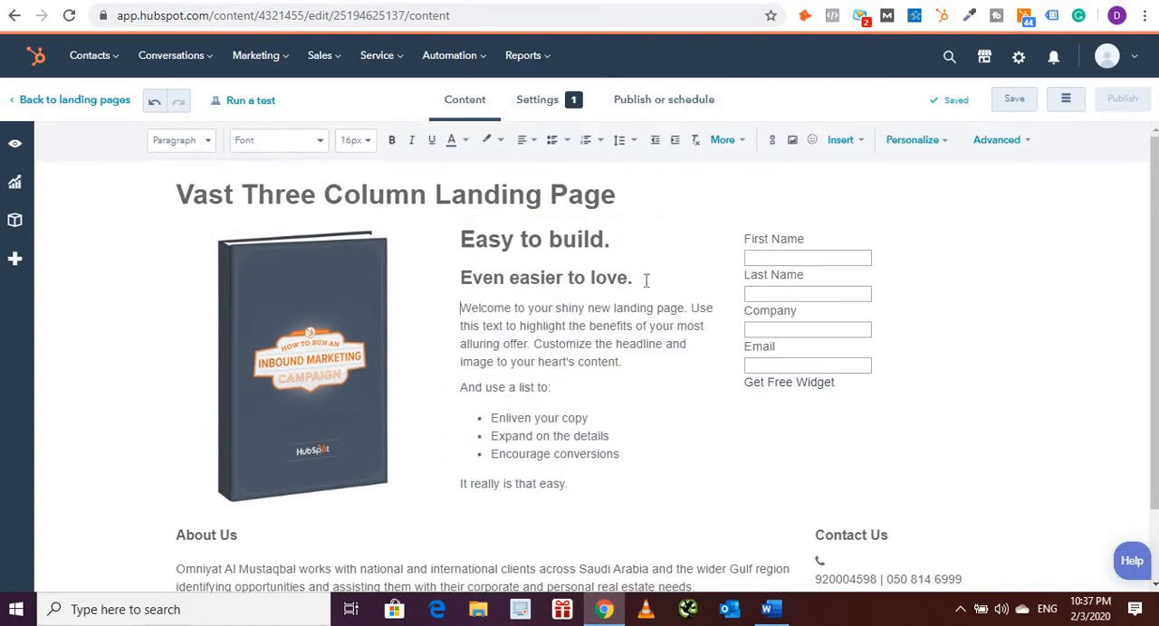
pyautogui.moveTo(646, 280); pyautogui.dragTo(464, 269)
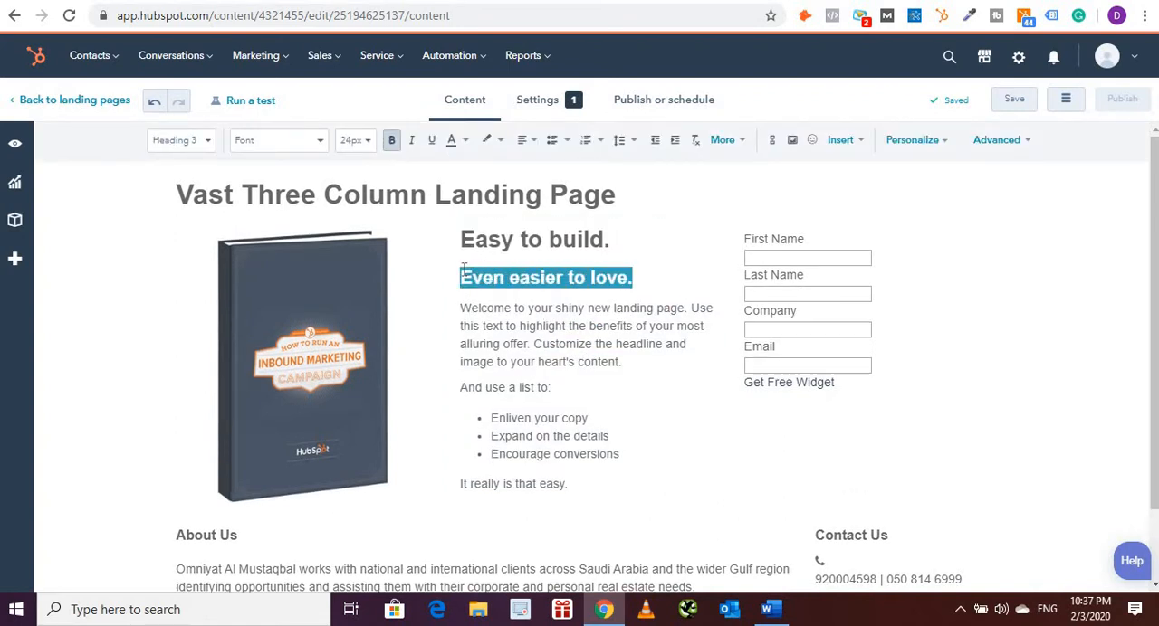
pyautogui.write('W')
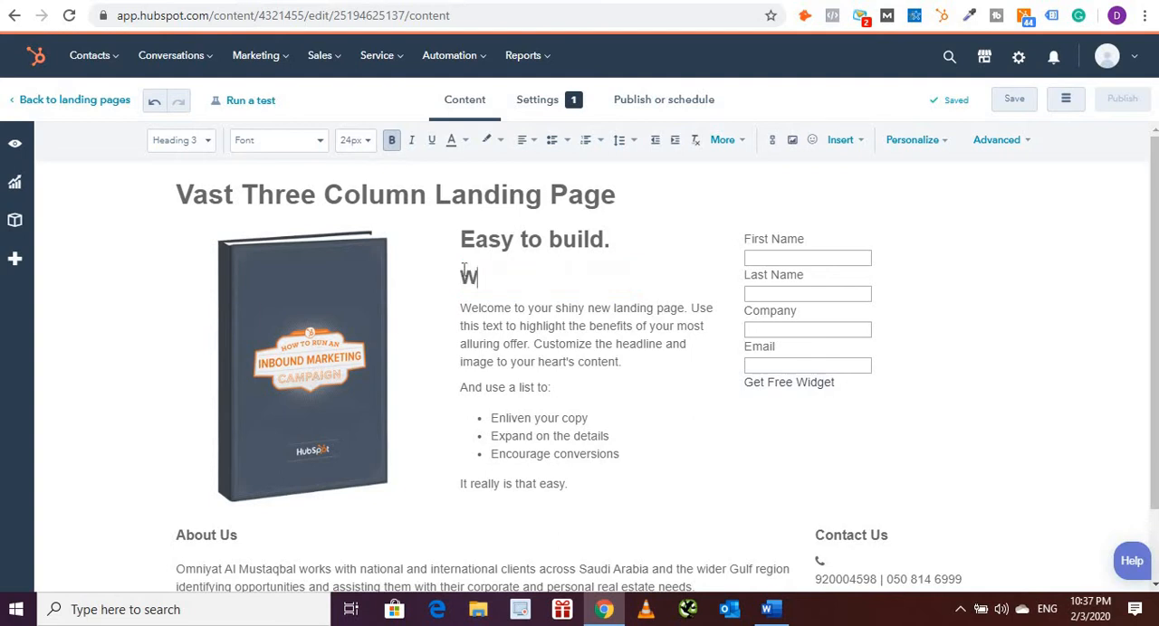
pyautogui.write('hy you shold move')
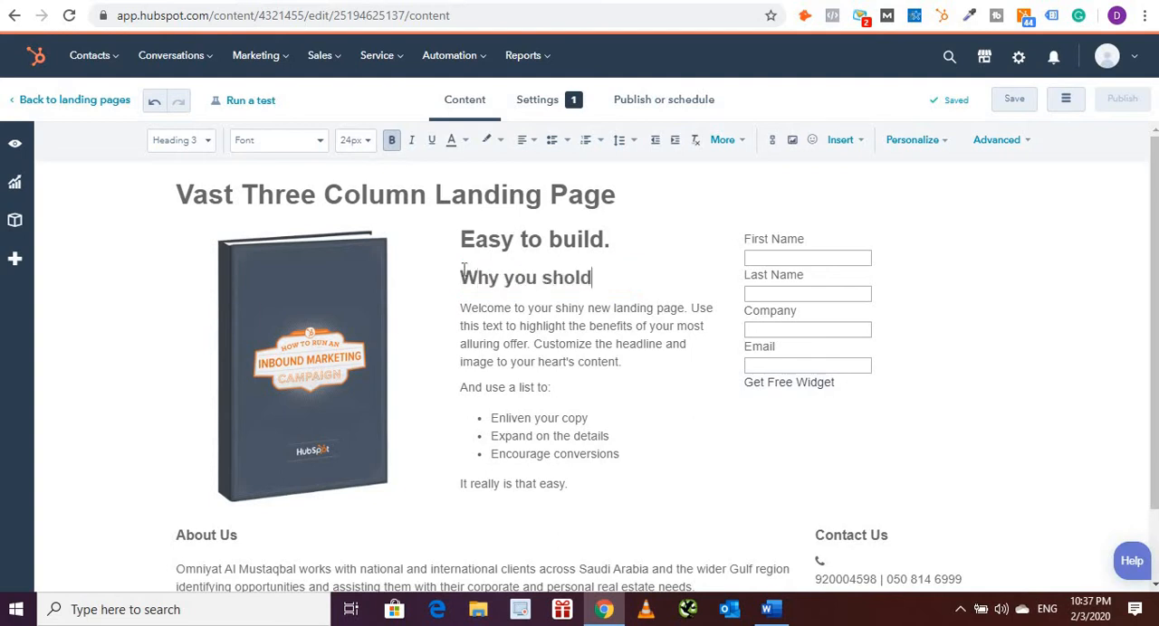
pyautogui.press('BackSpace')
pyautogui.press('BackSpace')
pyautogui.press('BackSpace')
pyautogui.press('BackSpace')
pyautogui.press('BackSpace')
pyautogui.press('BackSpace')
pyautogui.write('uld buy this ')
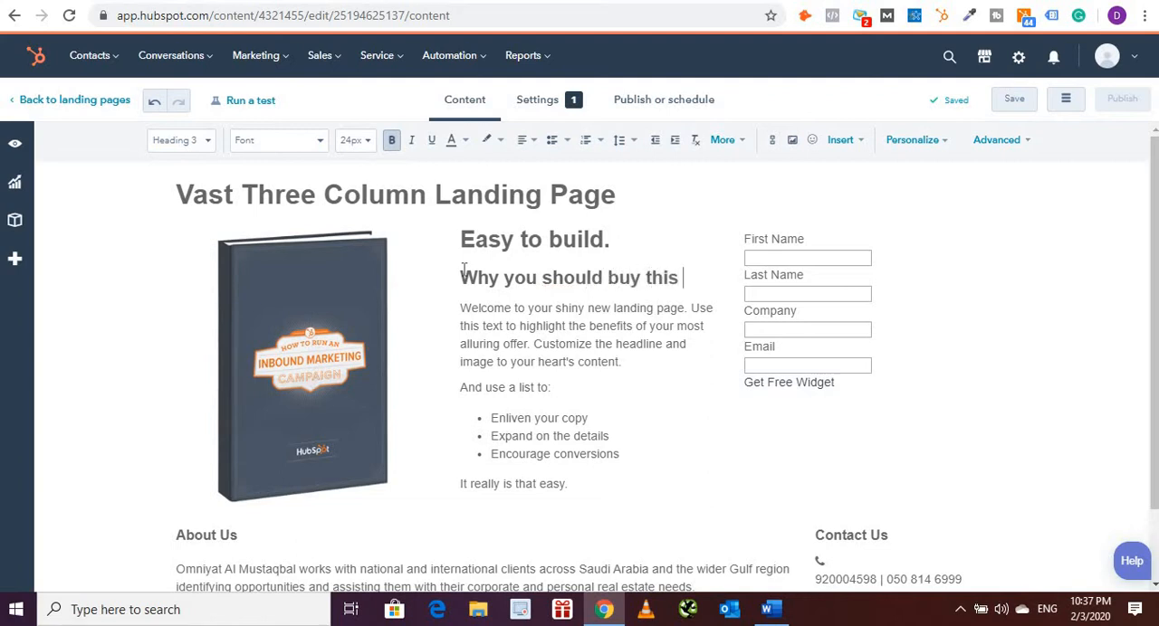
pyautogui.write('pro')
pyautogui.press('BackSpace')
pyautogui.press('BackSpace')
pyautogui.press('BackSpace')
pyautogui.press('BackSpace')
pyautogui.press('BackSpace')
pyautogui.press('BackSpace')
pyautogui.press('BackSpace')
pyautogui.press('BackSpace')
pyautogui.press('BackSpace')
pyautogui.press('BackSpace')
pyautogui.press('BackSpace')
pyautogui.press('BackSpace')
pyautogui.press('BackSpace')
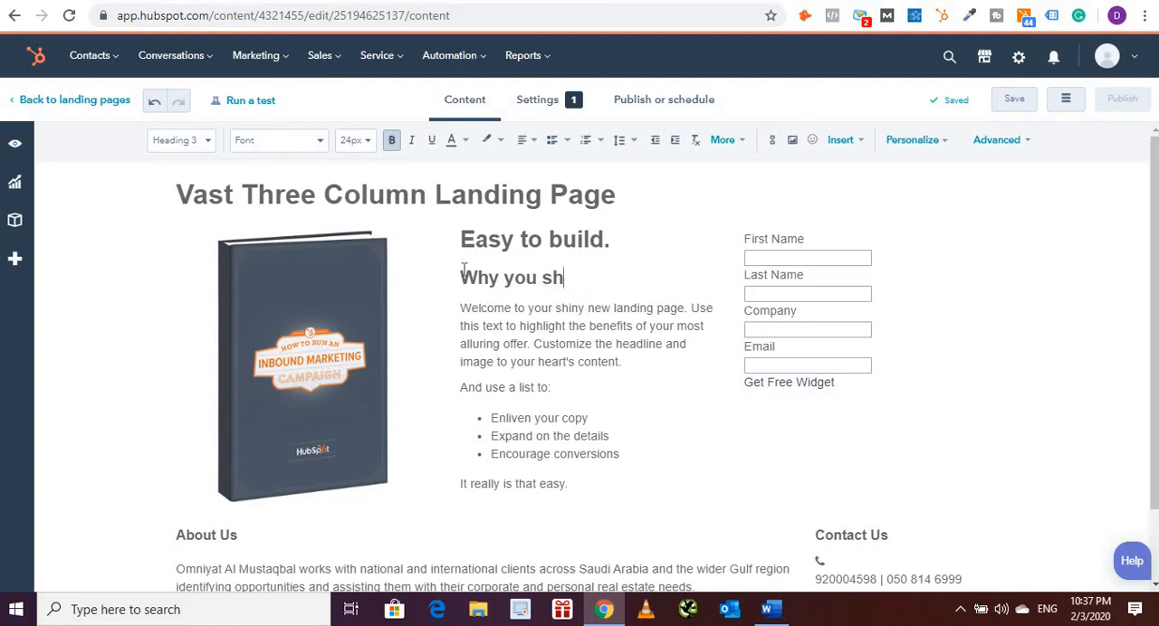
pyautogui.write('hould buy ')
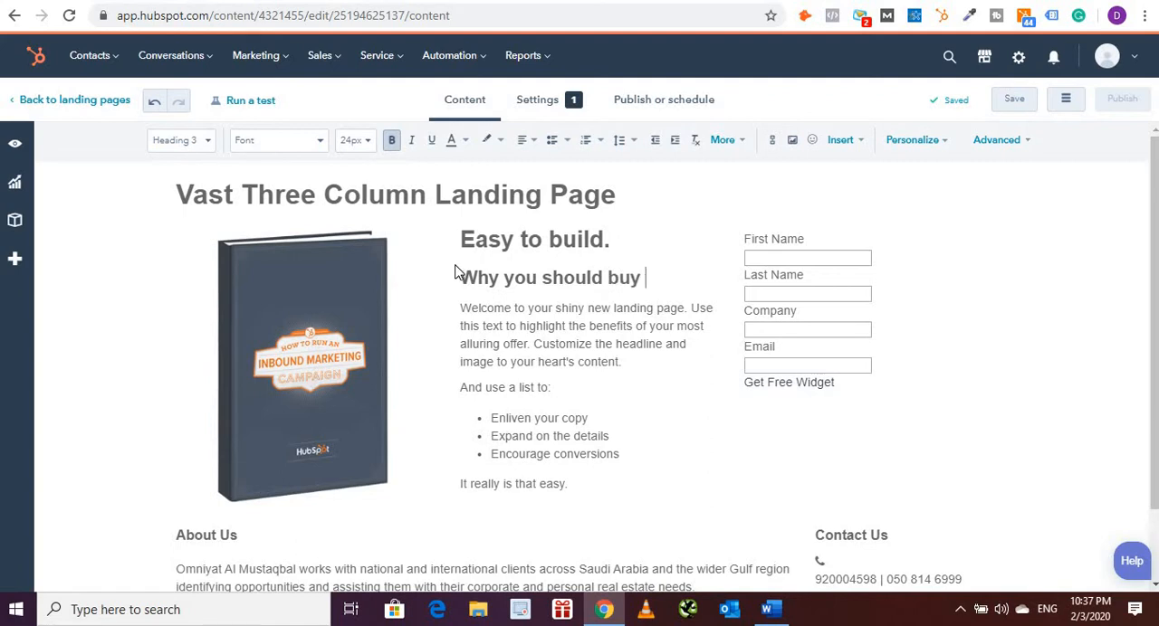
pyautogui.write('this proerpty')
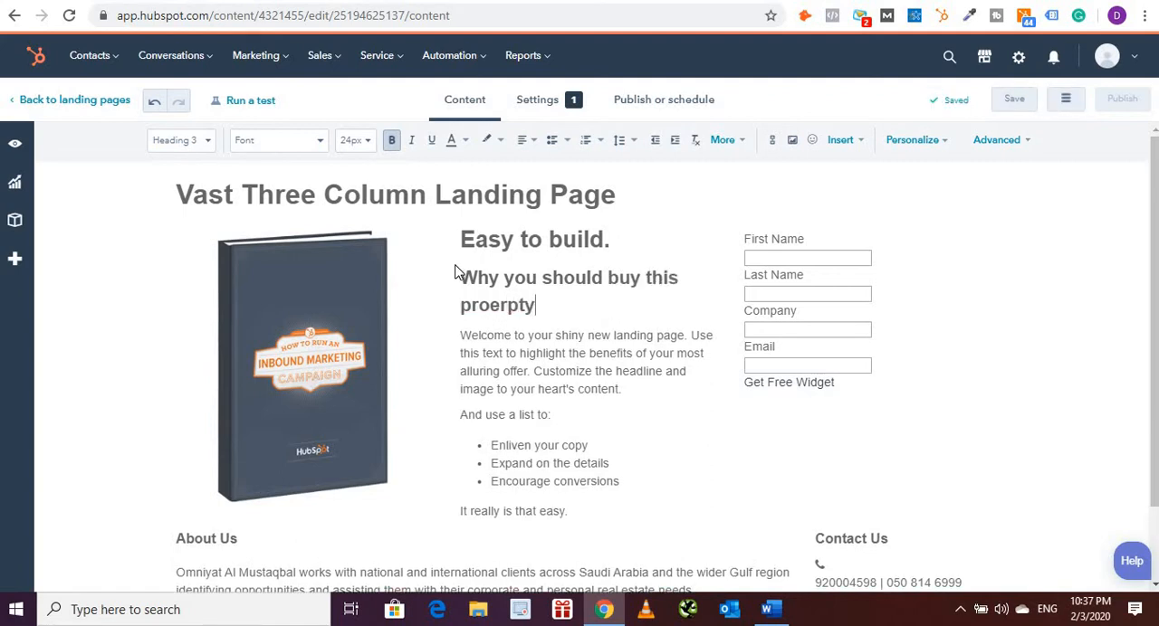
pyautogui.press('BackSpace')
pyautogui.write('pet')
pyautogui.write('rty')
# - Replace the first bullet in the middle column's list with "Beach front property"
pyautogui.click(541, 384)
pyautogui.moveTo(661, 387); pyautogui.dragTo(478, 349)
pyautogui.click(597, 447)
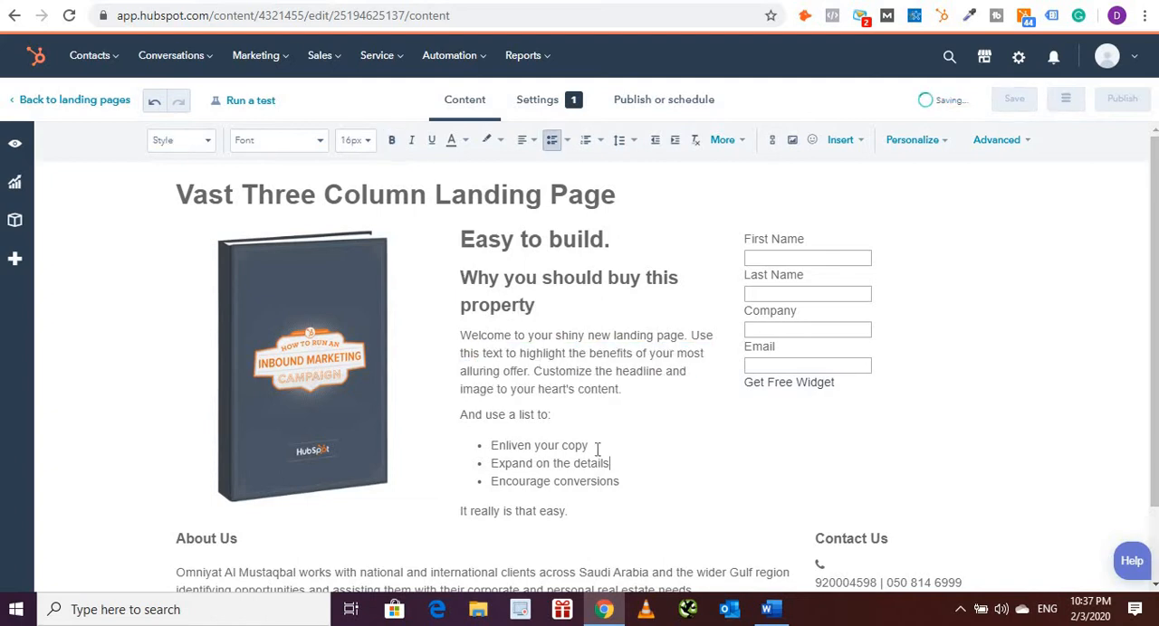
pyautogui.press('BackSpace')
pyautogui.press('BackSpace')
pyautogui.press('BackSpace')
pyautogui.press('BackSpace')
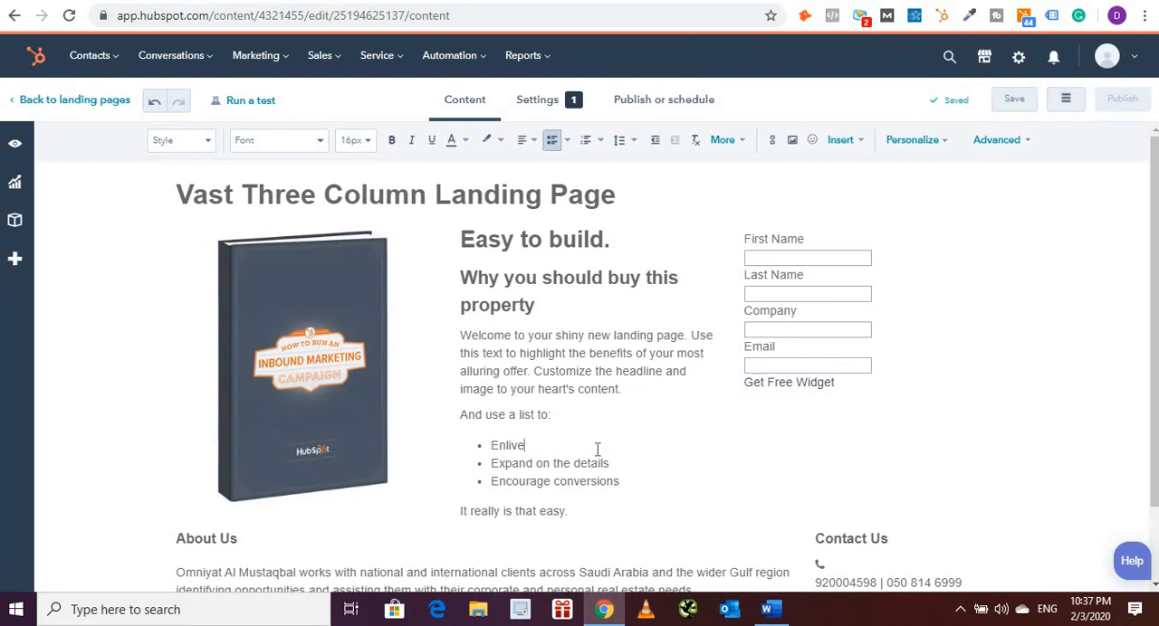
pyautogui.write('Beach front property')
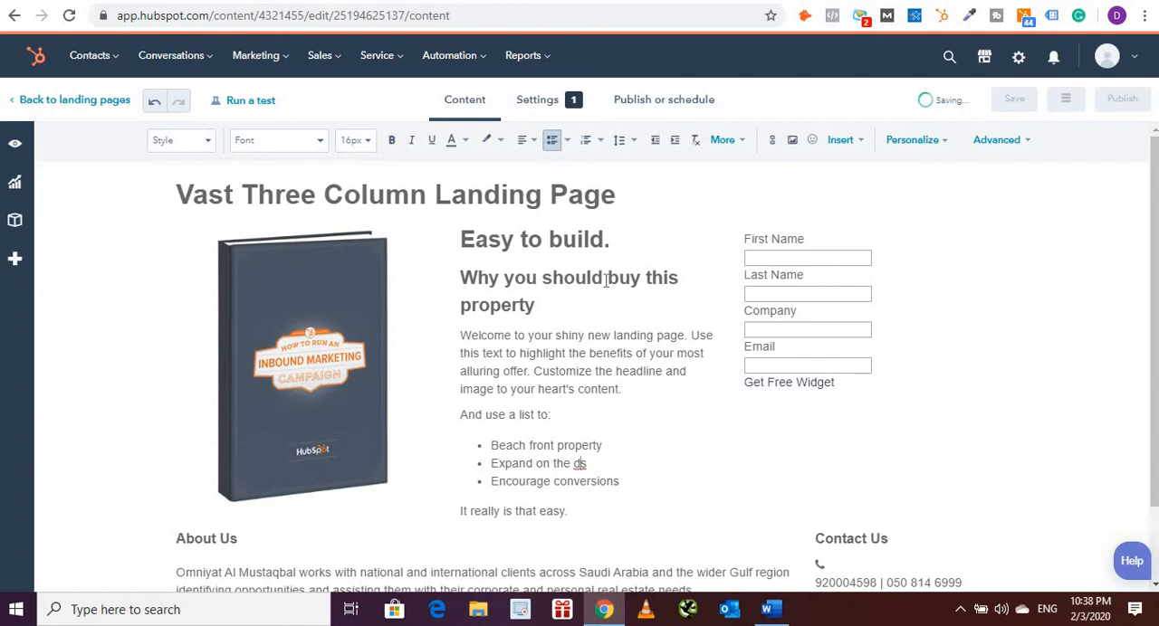
# - Delete the "Easy to build." heading and its empty line from the middle column
pyautogui.click(614, 240)
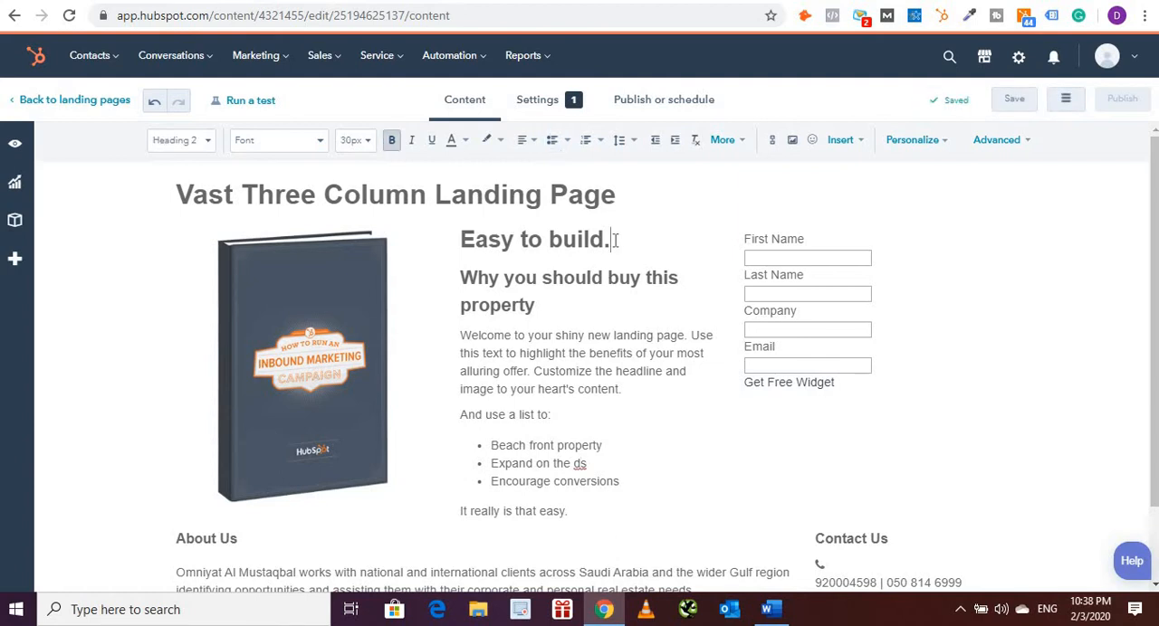
pyautogui.press('BackSpace')
pyautogui.press('BackSpace')
pyautogui.press('BackSpace')
pyautogui.press('BackSpace')
pyautogui.press('BackSpace')
pyautogui.press('BackSpace')
pyautogui.press('BackSpace')
pyautogui.press('BackSpace')
pyautogui.press('BackSpace')
pyautogui.press('BackSpace')
pyautogui.press('BackSpace')
pyautogui.press('BackSpace')
pyautogui.press('BackSpace')
pyautogui.press('BackSpace')
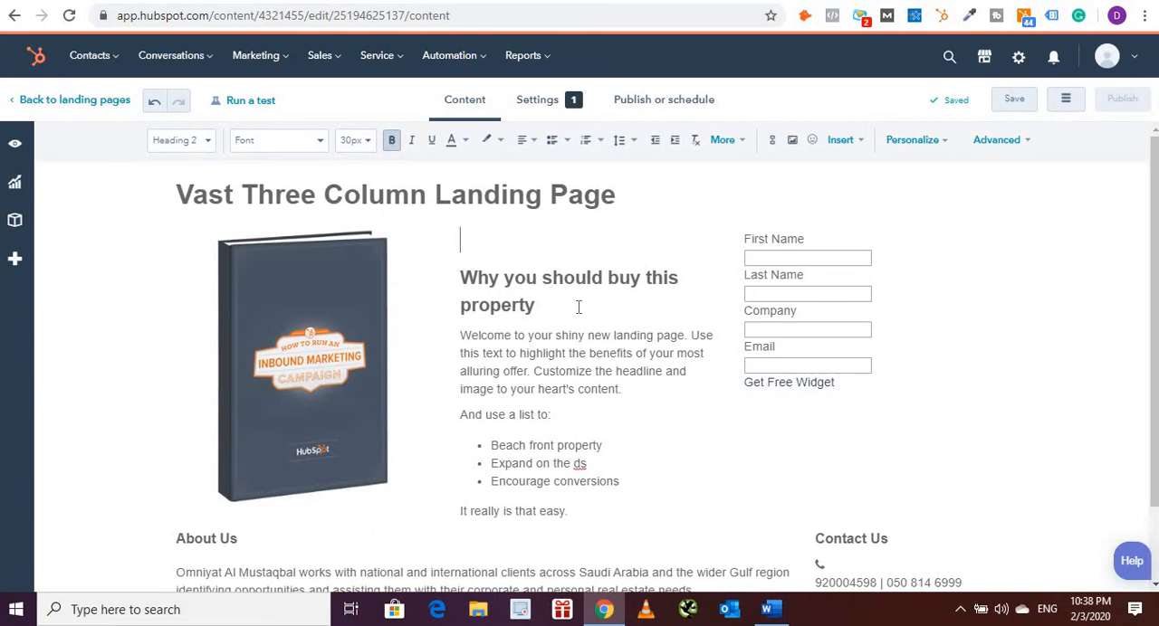
pyautogui.press('Delete')
# - Apply the Heading 2 style to the "Why you should buy this property" text in the middle column
pyautogui.moveTo(543, 264); pyautogui.dragTo(458, 235)
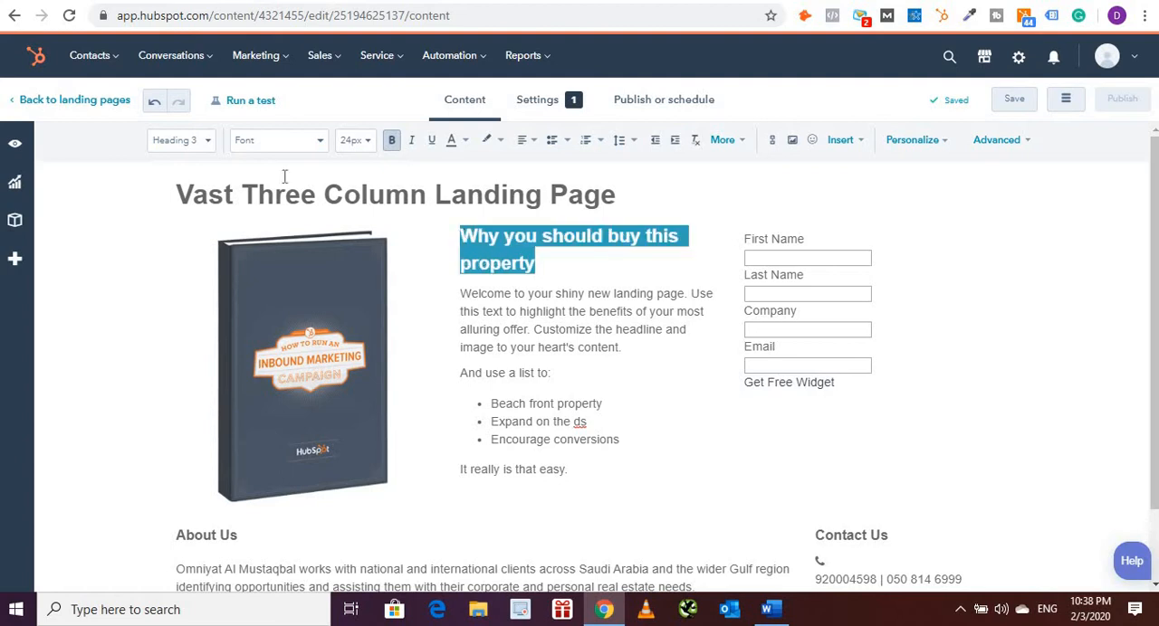
pyautogui.click(167, 141)
pyautogui.click(164, 167)
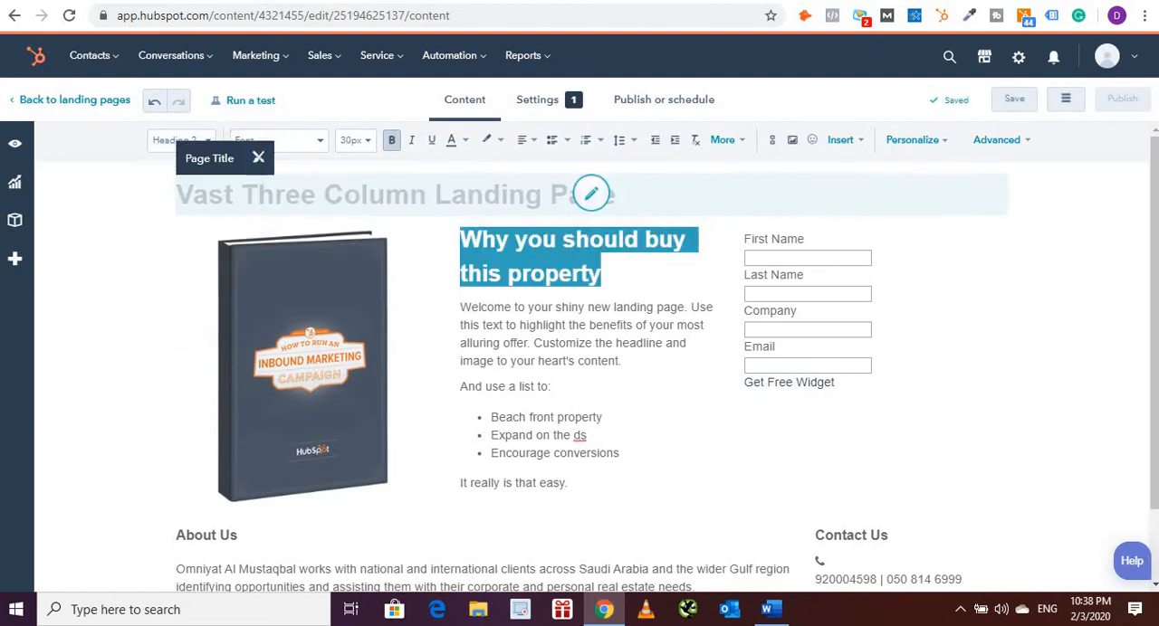
# - Replace the page title "Vast Three Column Landing Page" with "Fill up this form and get a free ebook"
pyautogui.click(537, 230)
pyautogui.click(532, 204)
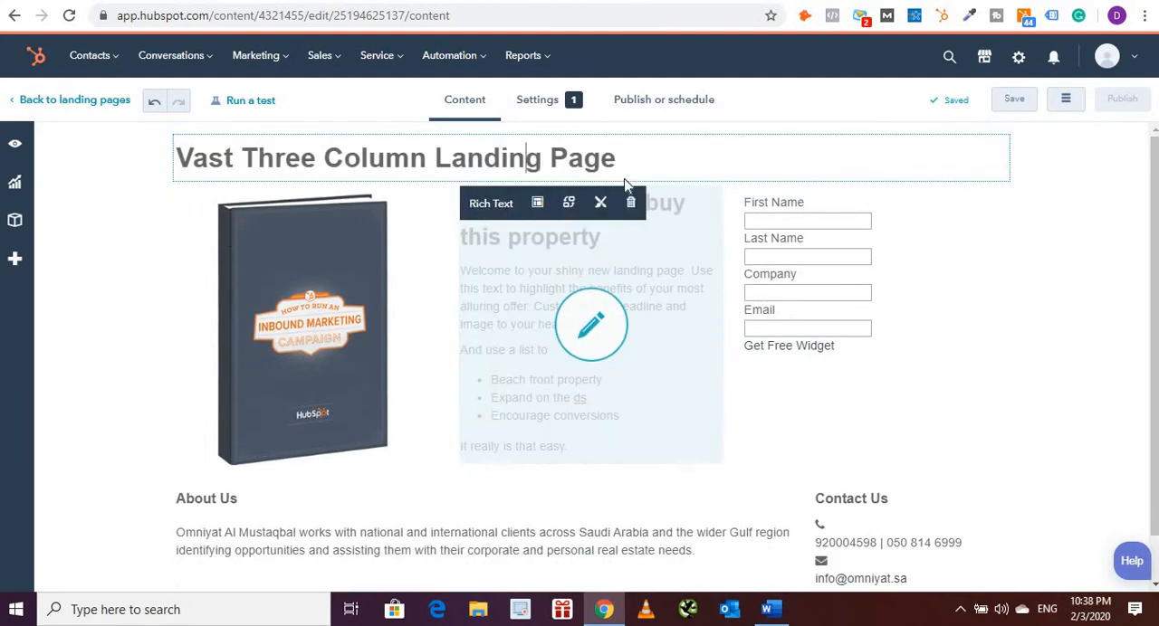
pyautogui.moveTo(639, 161); pyautogui.dragTo(174, 174)
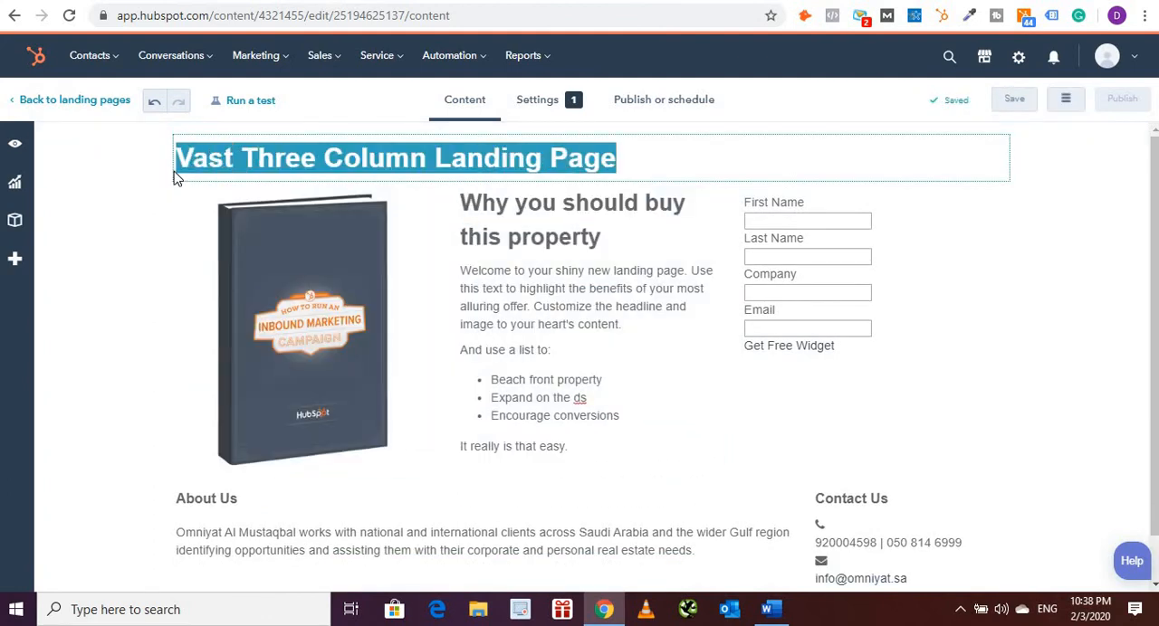
pyautogui.write('WHy sh')
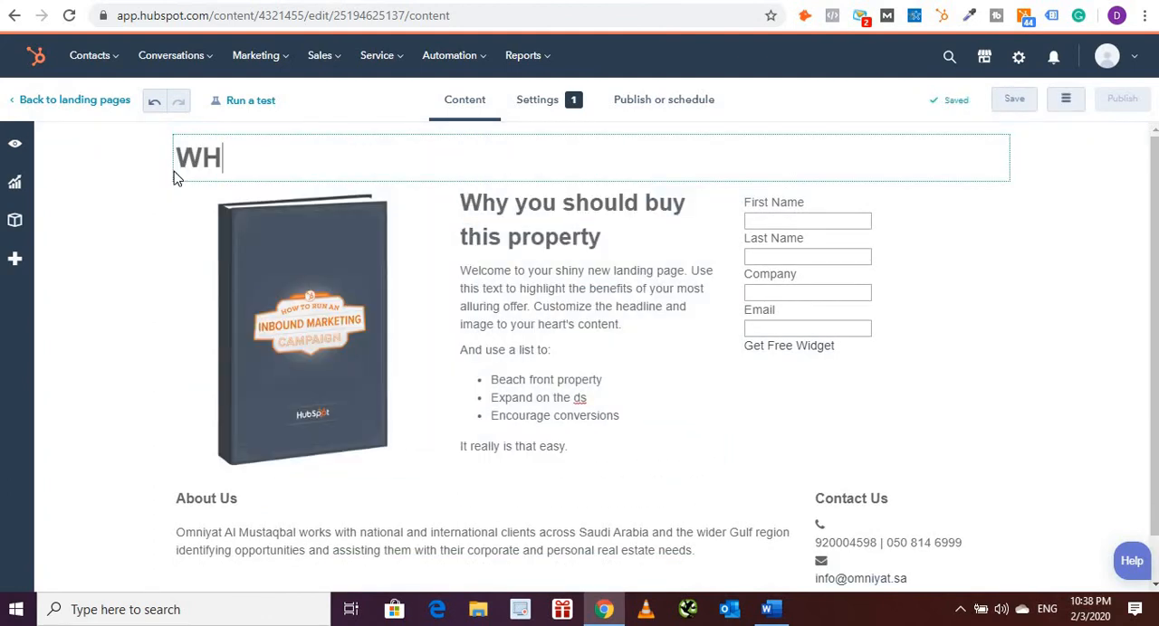
pyautogui.press('BackSpace')
pyautogui.press('BackSpace')
pyautogui.press('BackSpace')
pyautogui.press('BackSpace')
pyautogui.press('BackSpace')
pyautogui.press('BackSpace')
pyautogui.press('BackSpace')
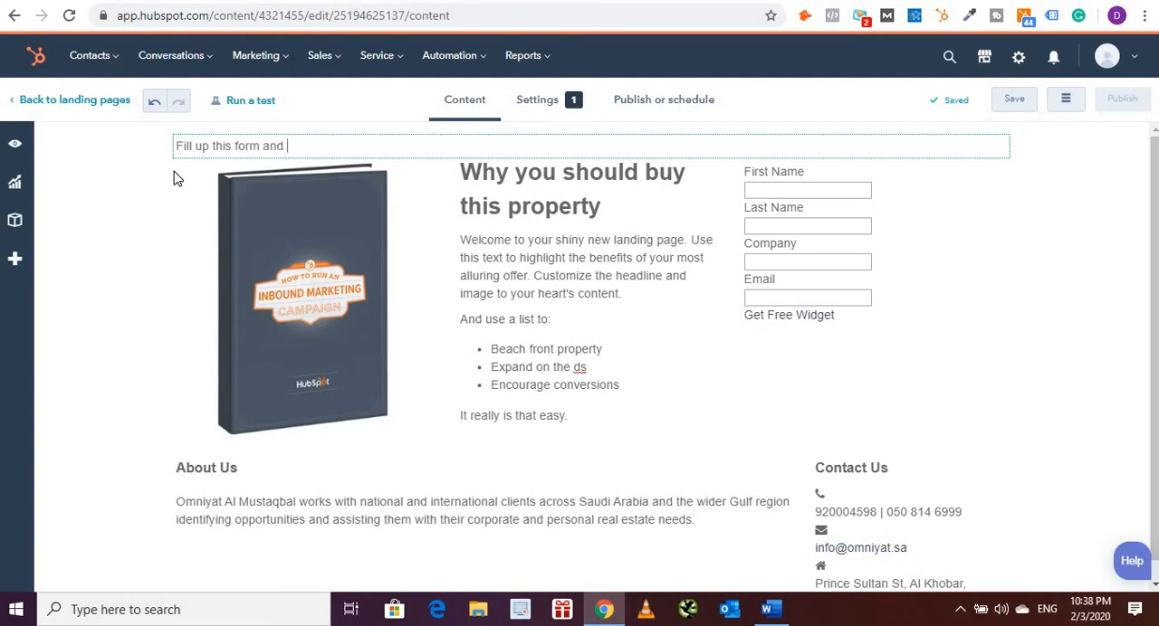
pyautogui.write('get a free ebook')
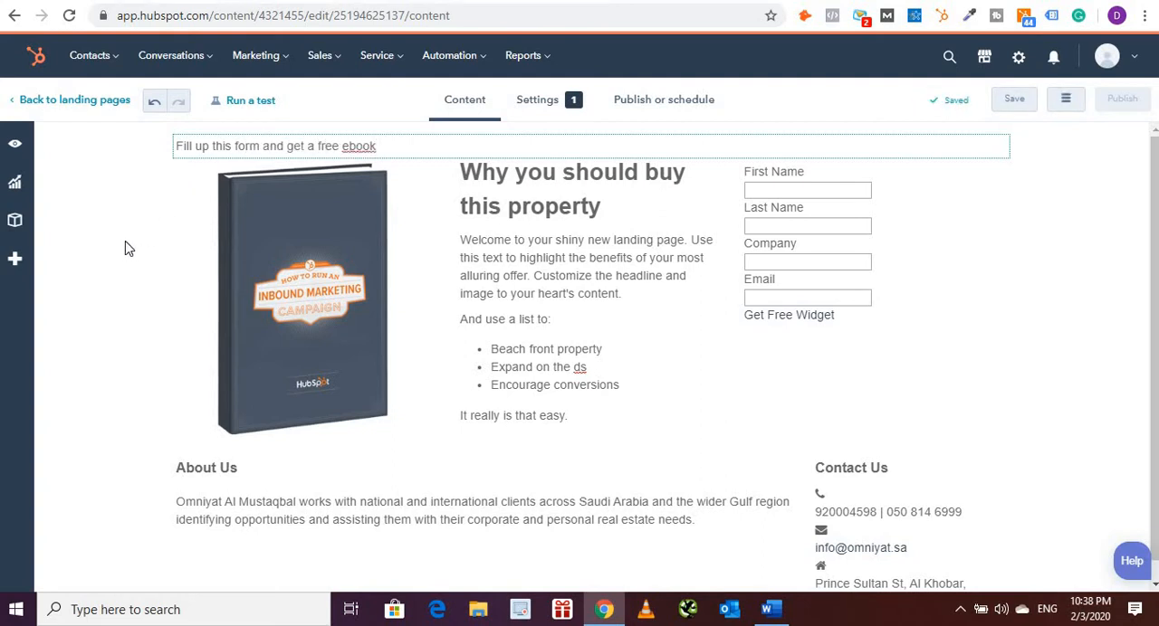
pyautogui.click(505, 238)
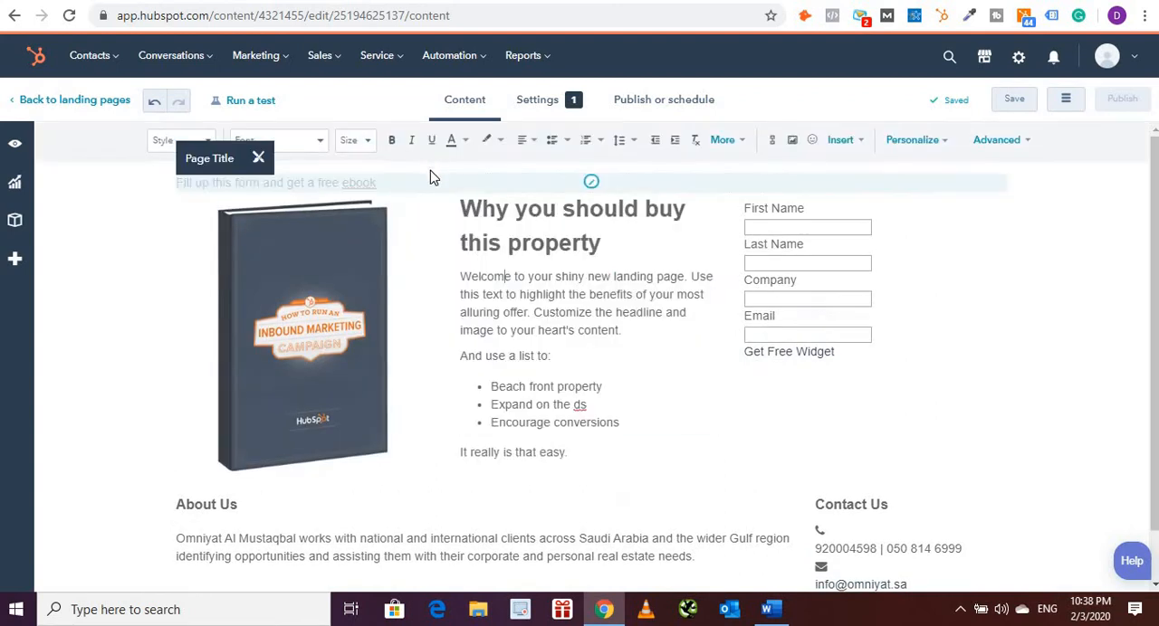
pyautogui.click(431, 178)
pyautogui.click(414, 145)
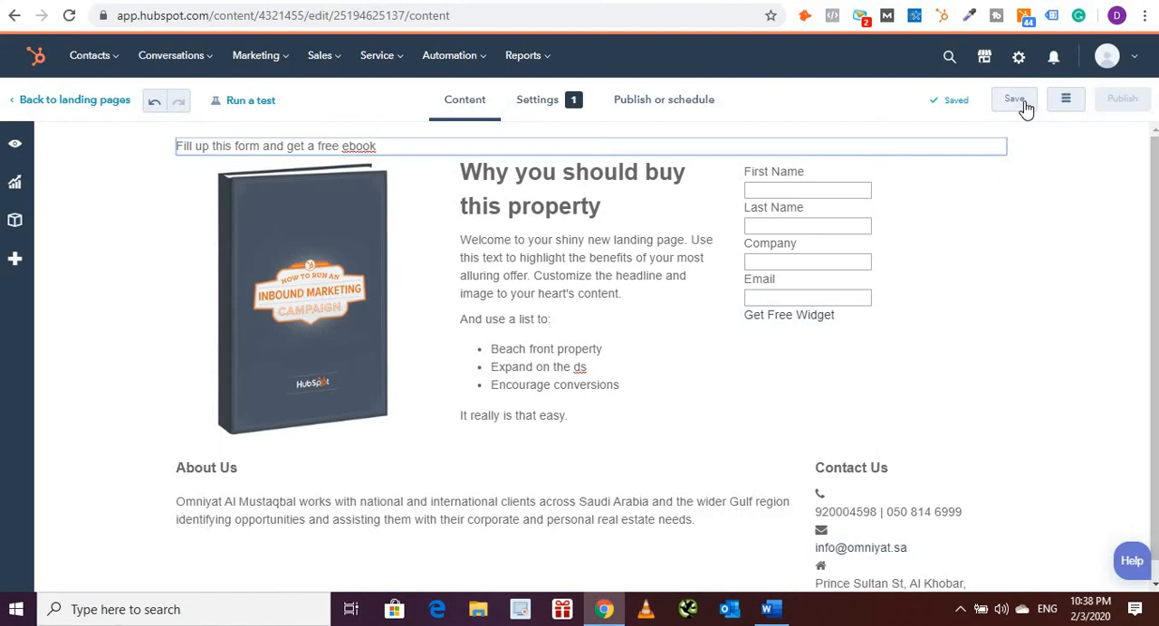
pyautogui.click(422, 138)
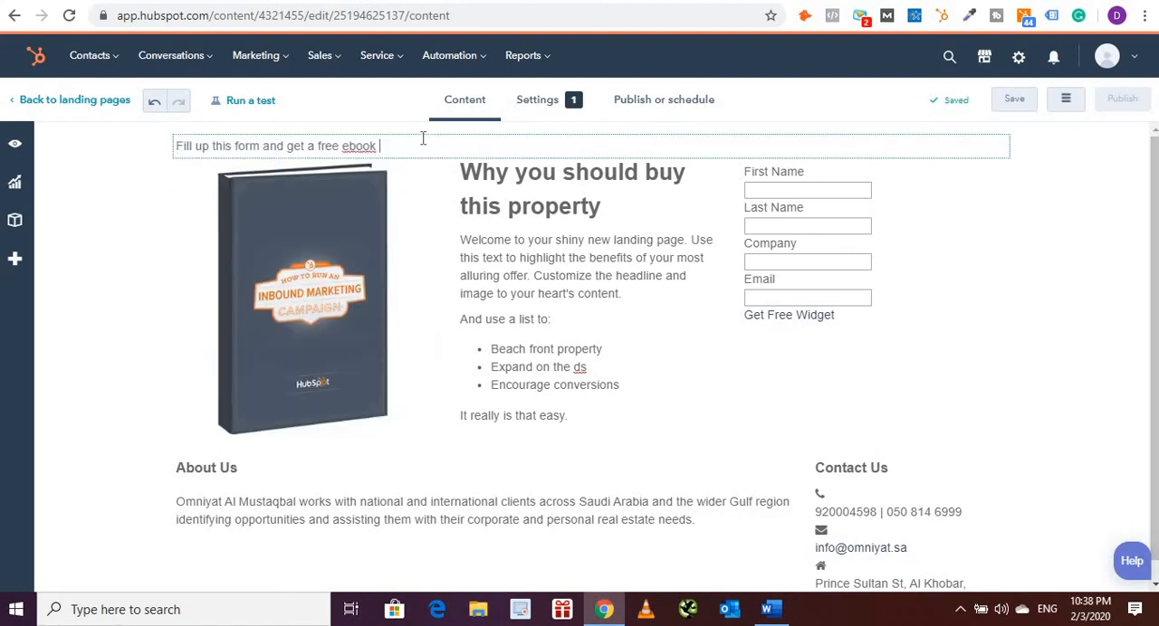
pyautogui.moveTo(422, 138); pyautogui.dragTo(172, 150)
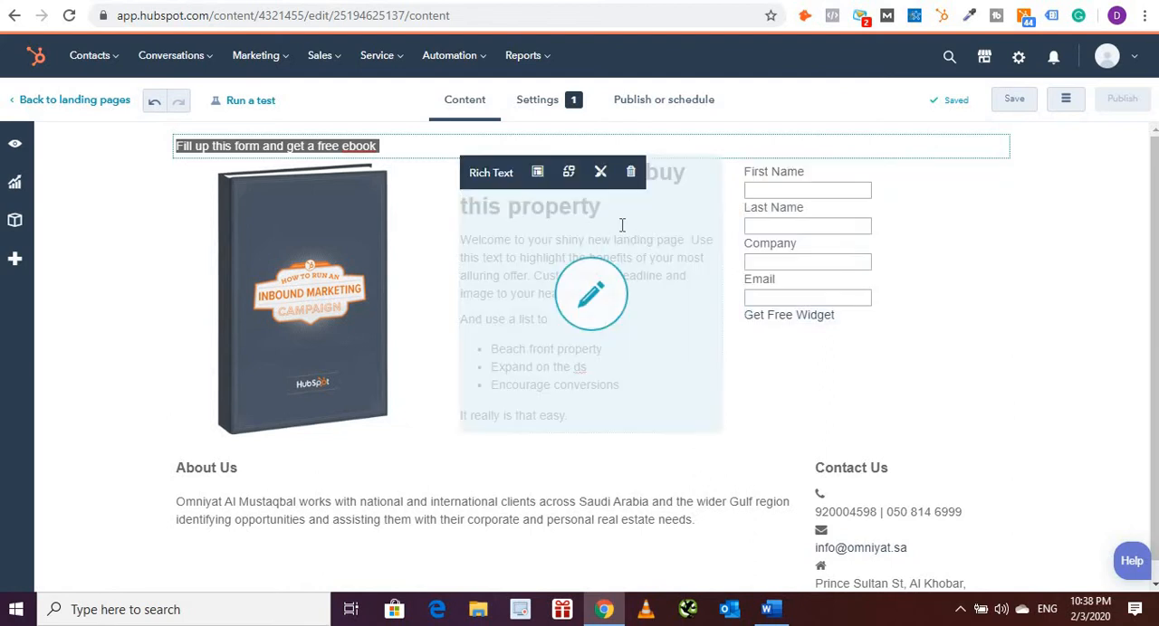
pyautogui.click(622, 227)
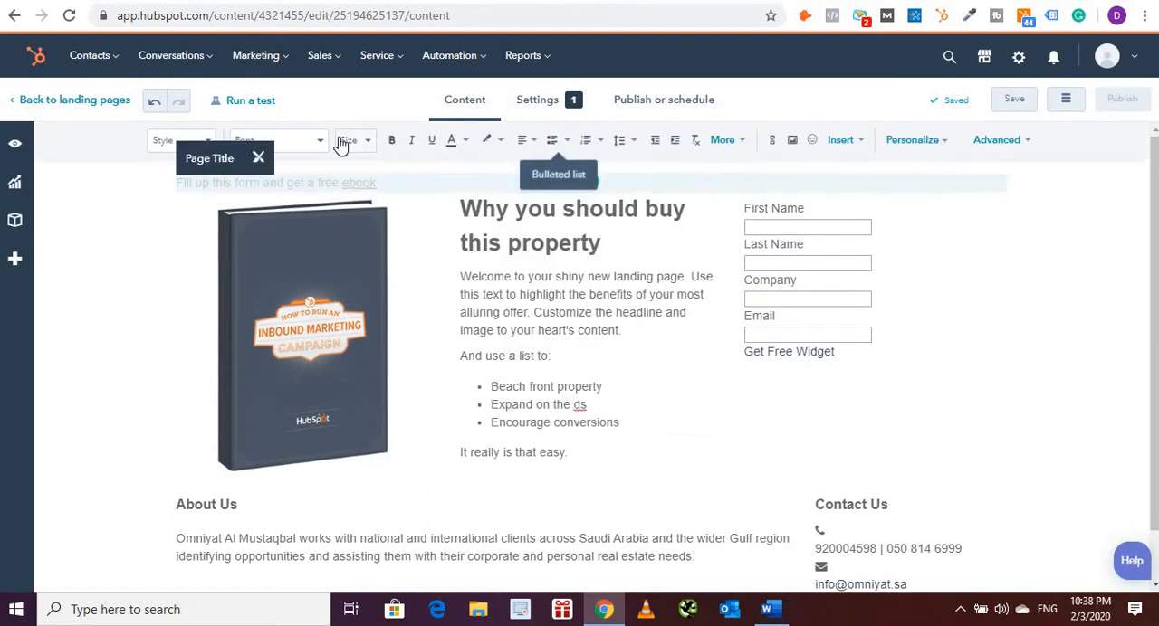
# - Set the page title module's font size to 25px in its style settings and save the module
pyautogui.click(258, 159)
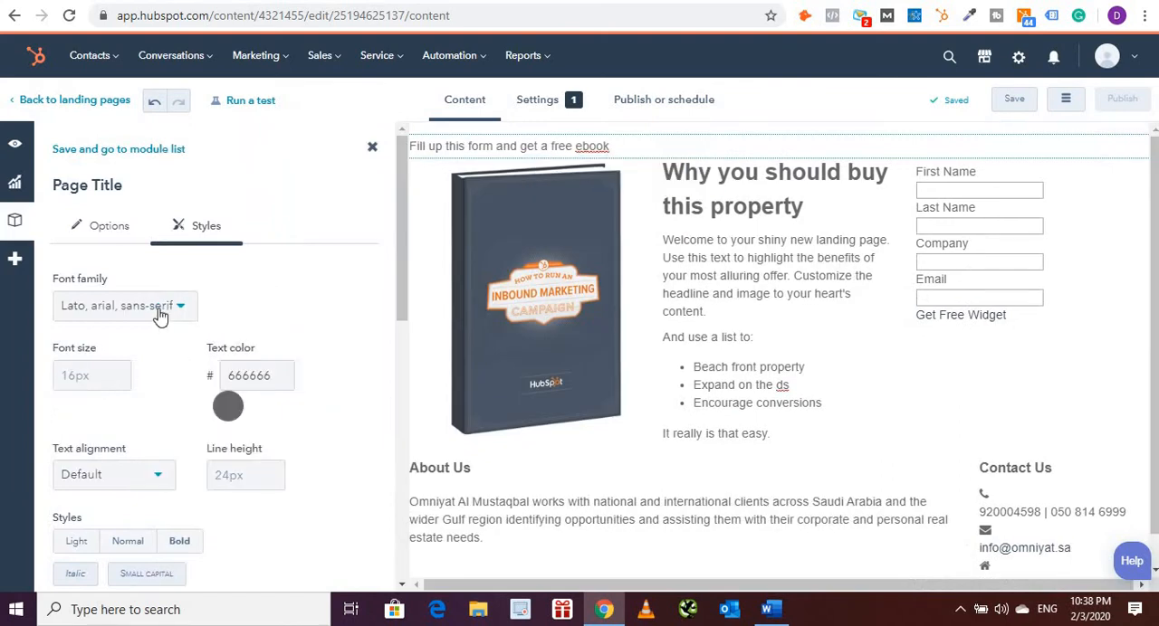
pyautogui.click(127, 246)
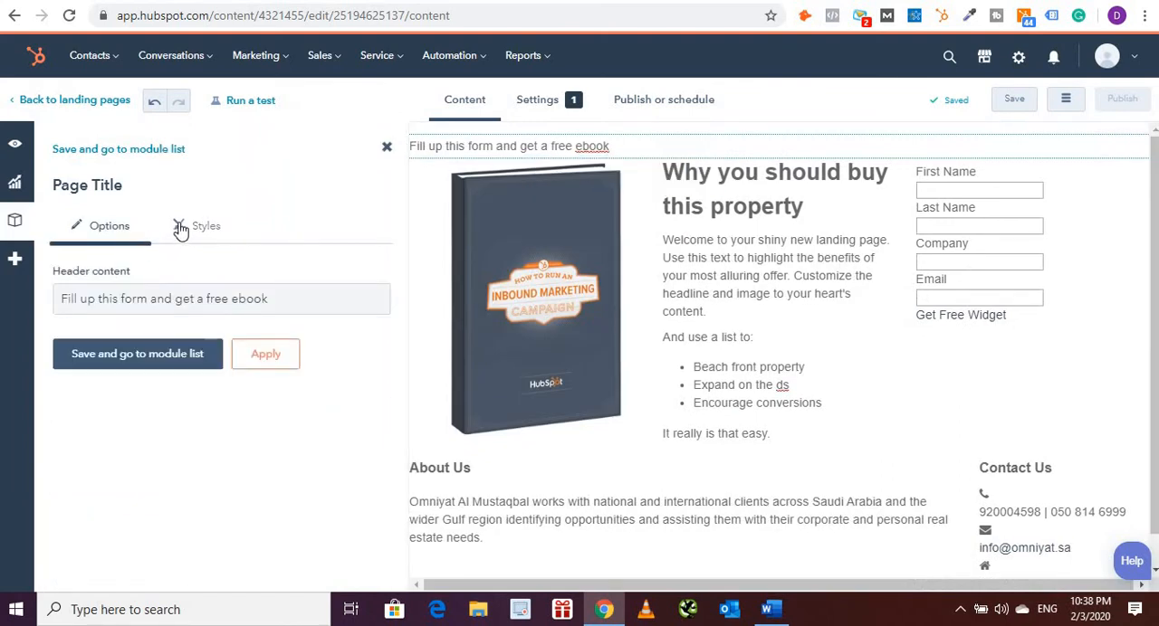
pyautogui.click(177, 228)
pyautogui.moveTo(399, 280); pyautogui.dragTo(418, 299)
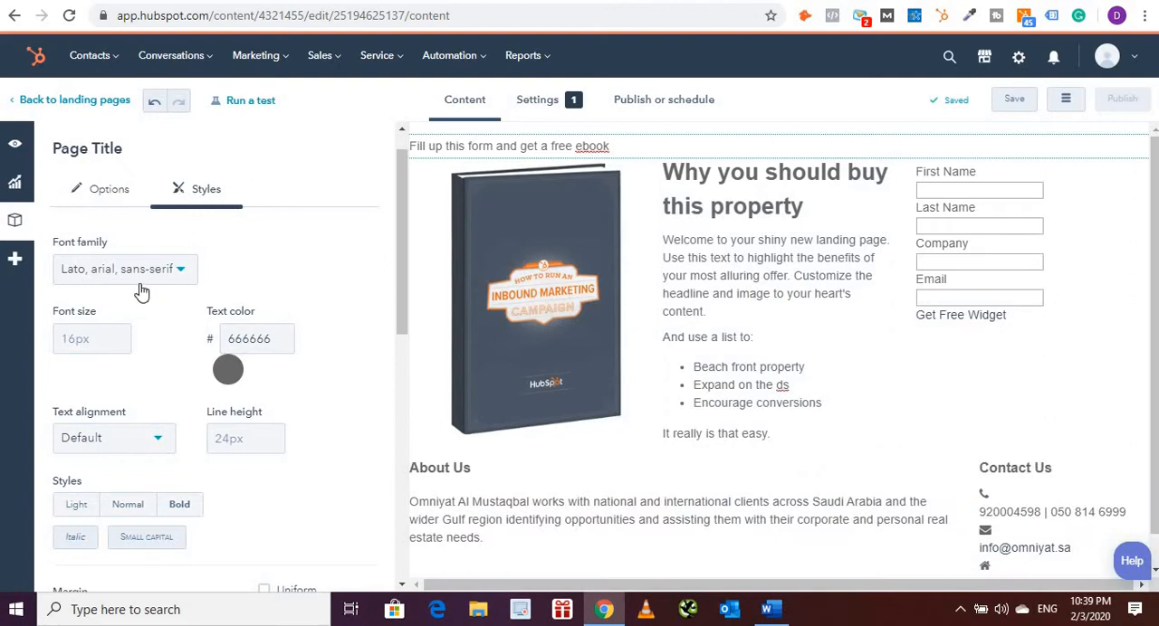
pyautogui.click(142, 281)
pyautogui.click(142, 282)
pyautogui.click(121, 347)
pyautogui.write('25px')
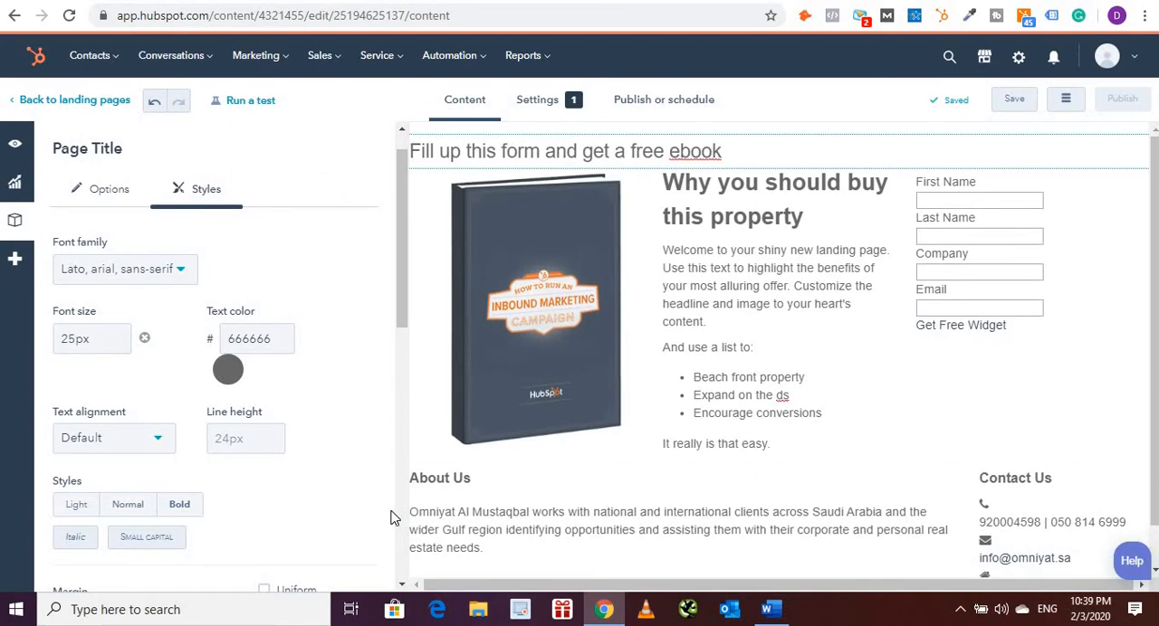
pyautogui.scroll(-5, 40, 277)
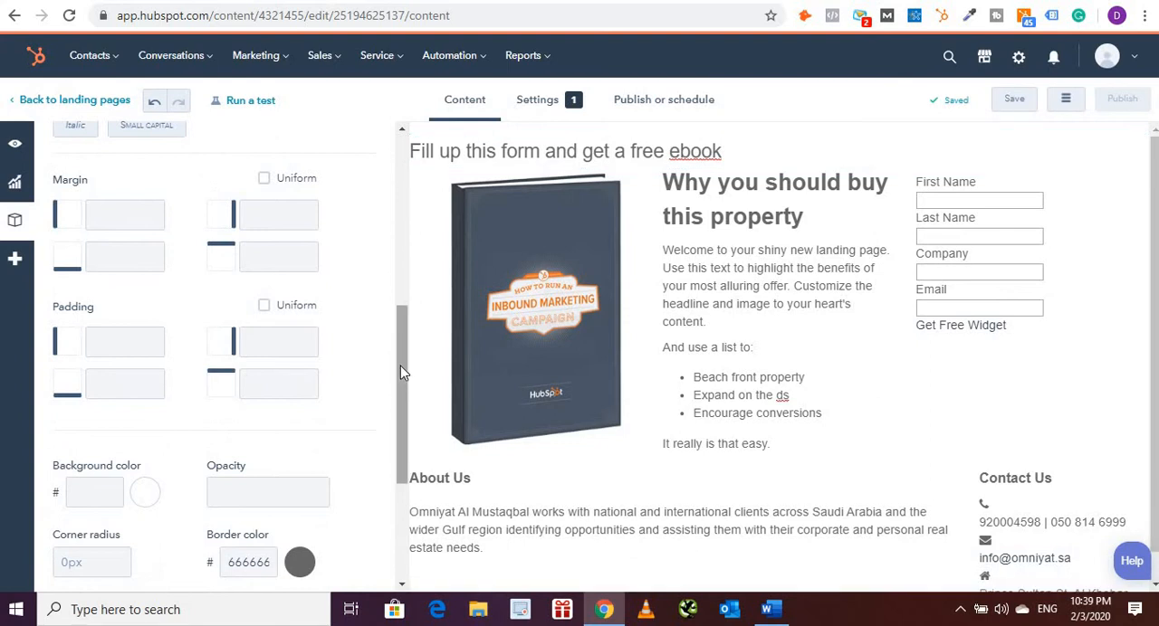
pyautogui.scroll(2, 286, 299)
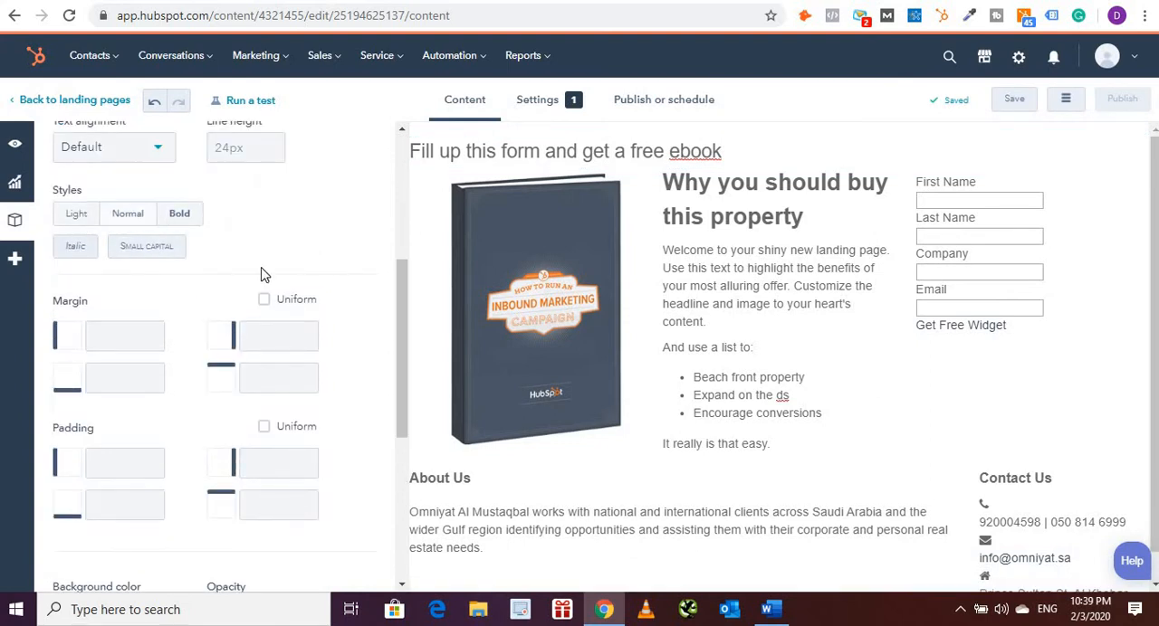
pyautogui.moveTo(407, 421); pyautogui.dragTo(419, 548)
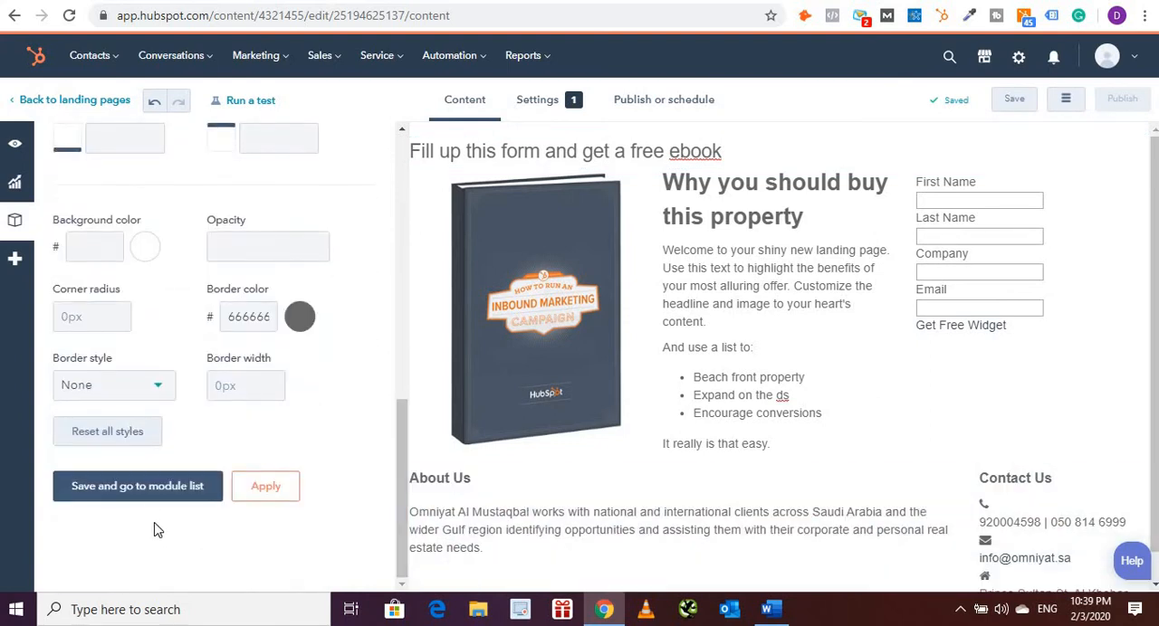
pyautogui.click(136, 487)
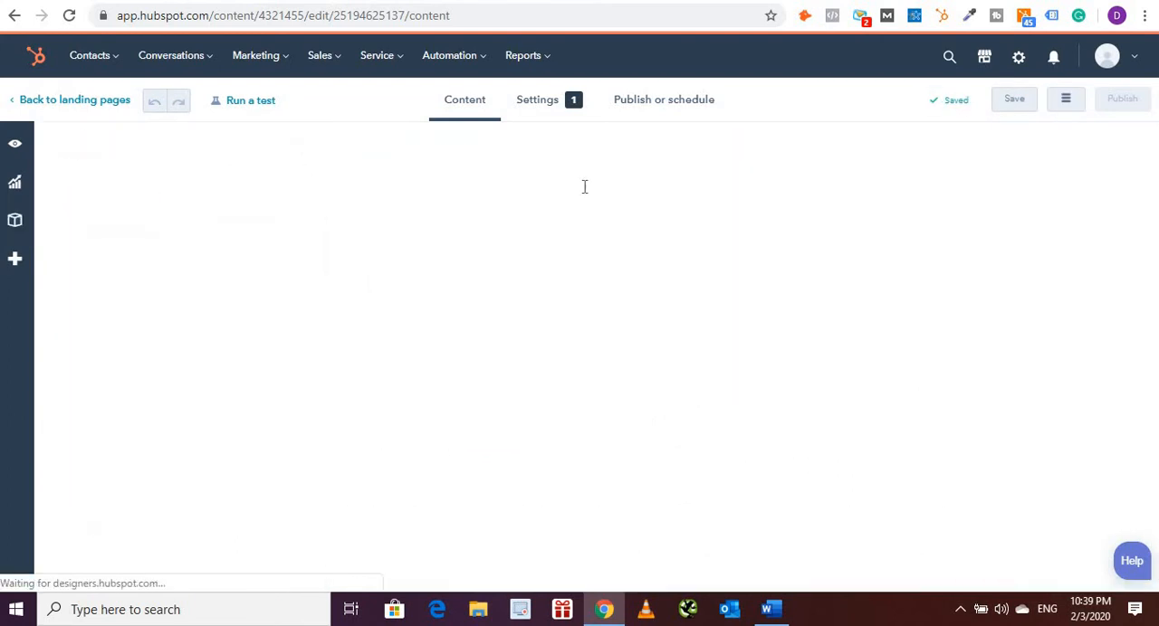
pyautogui.moveTo(809, 243)
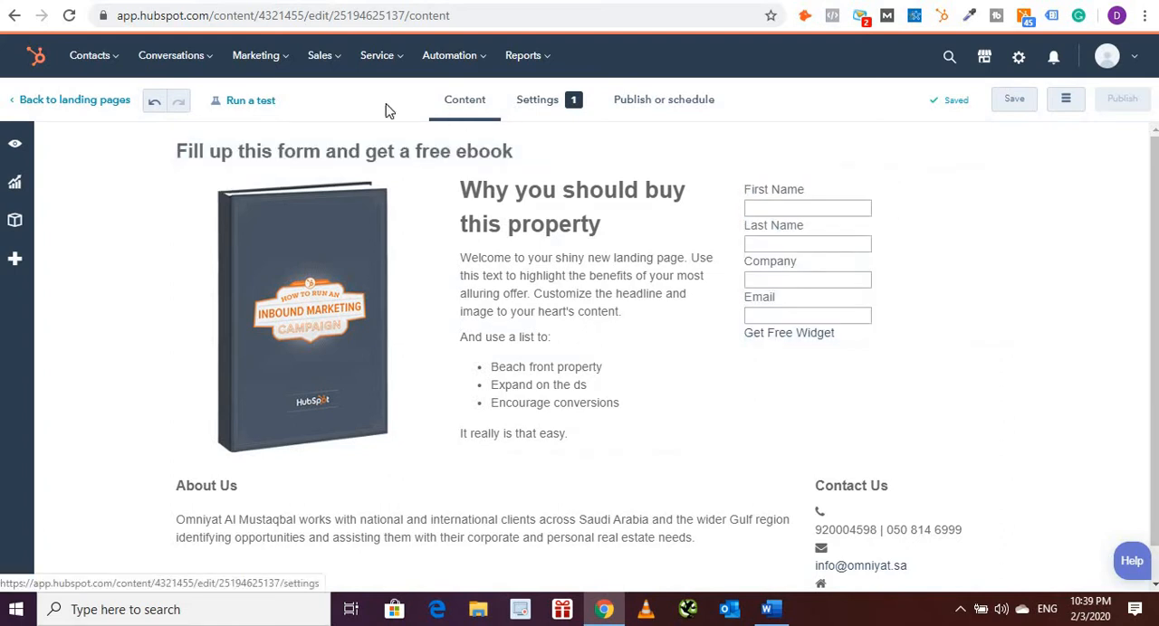
pyautogui.click(282, 65)
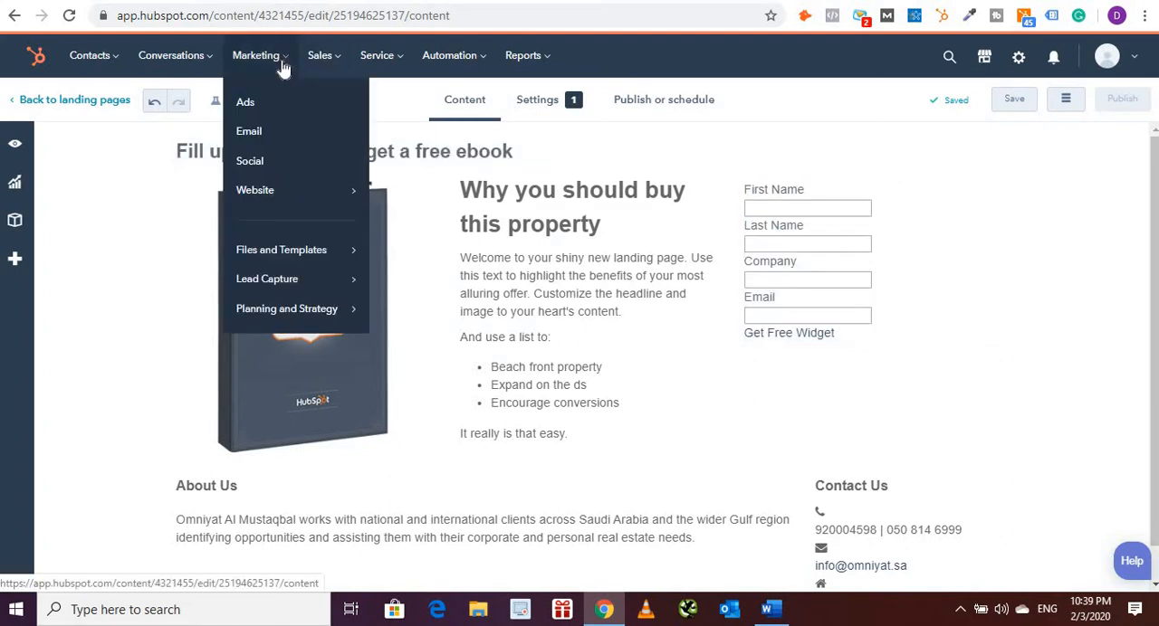
pyautogui.moveTo(313, 281)
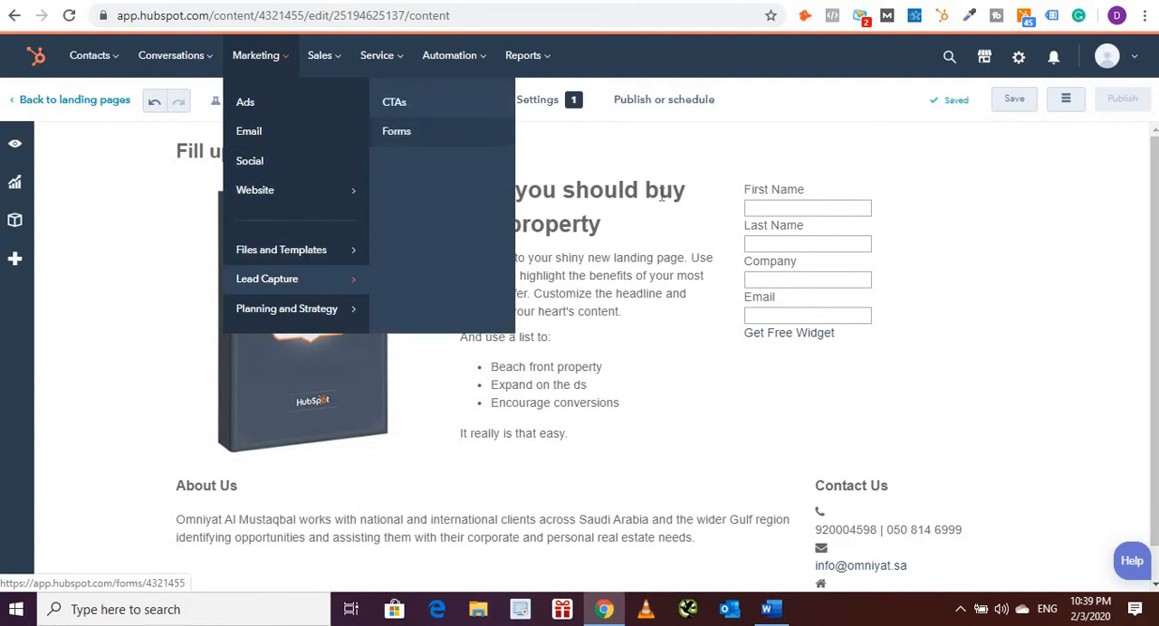
pyautogui.moveTo(271, 279)
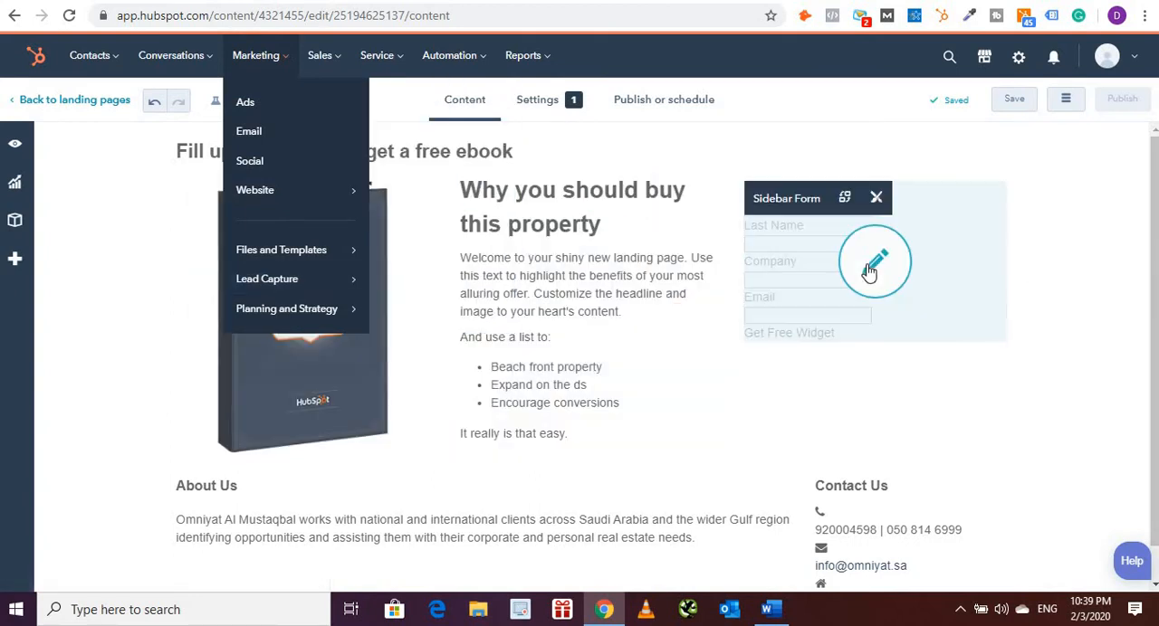
# - Open the sidebar form module for editing and set its form title to "Laguna villa form"
pyautogui.click(869, 272)
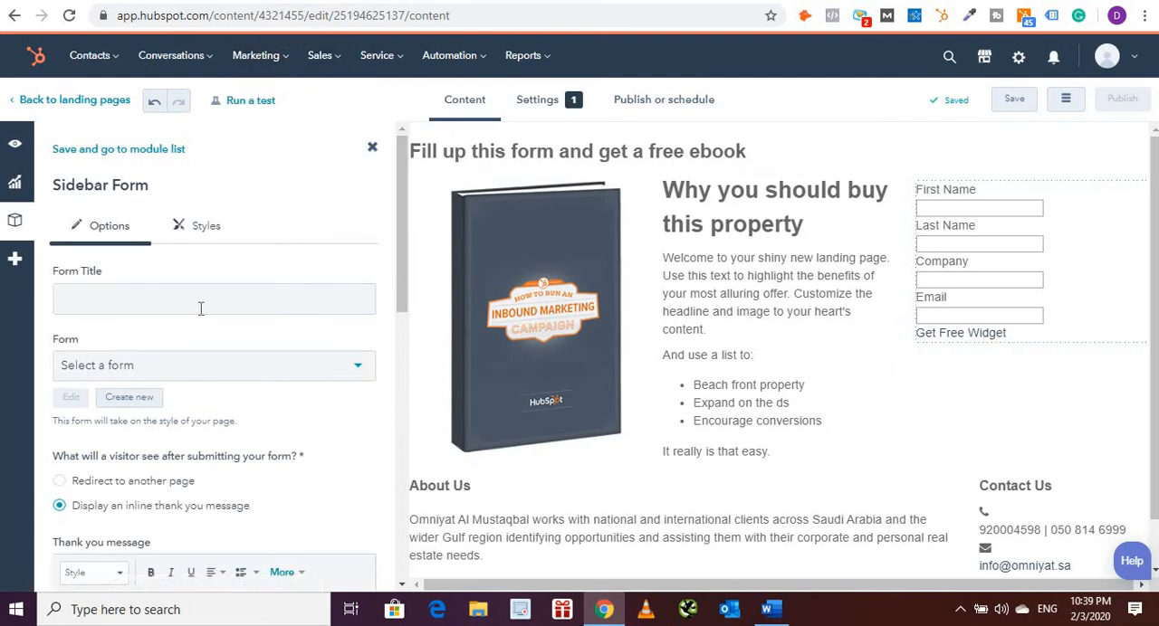
pyautogui.click(201, 304)
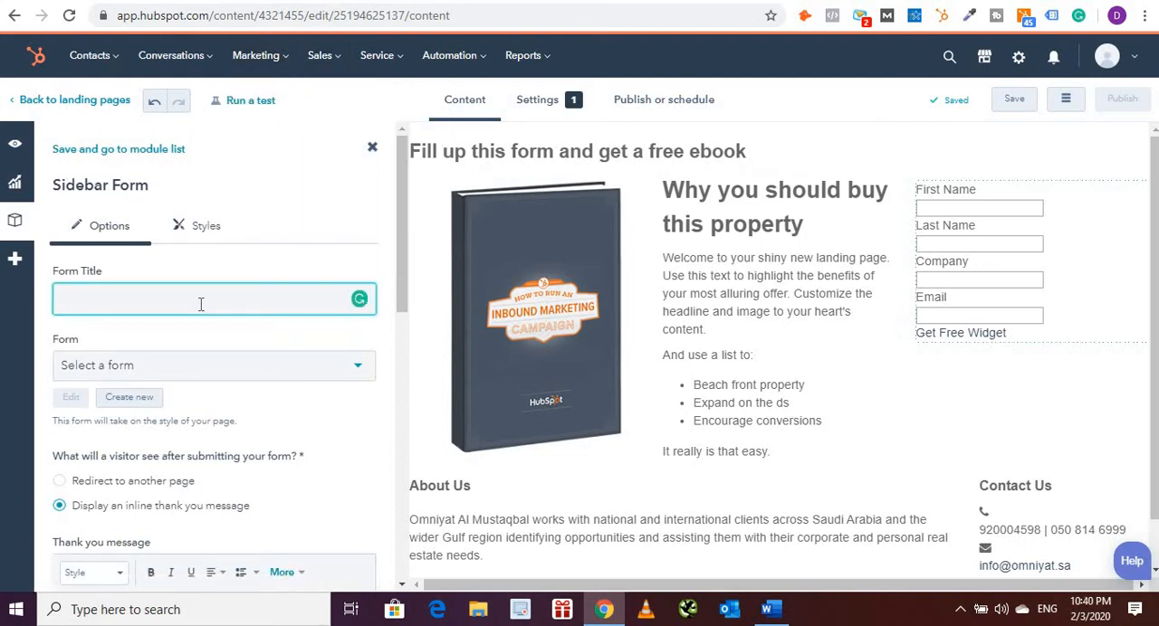
pyautogui.write('Fill up')
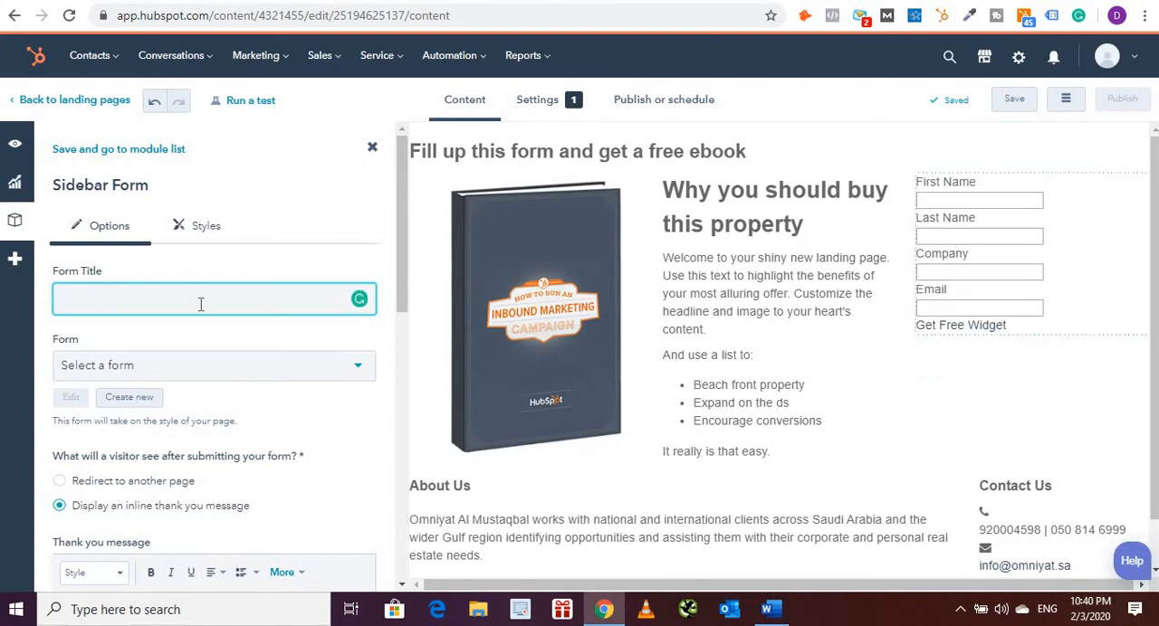
pyautogui.write('Laguna vi')
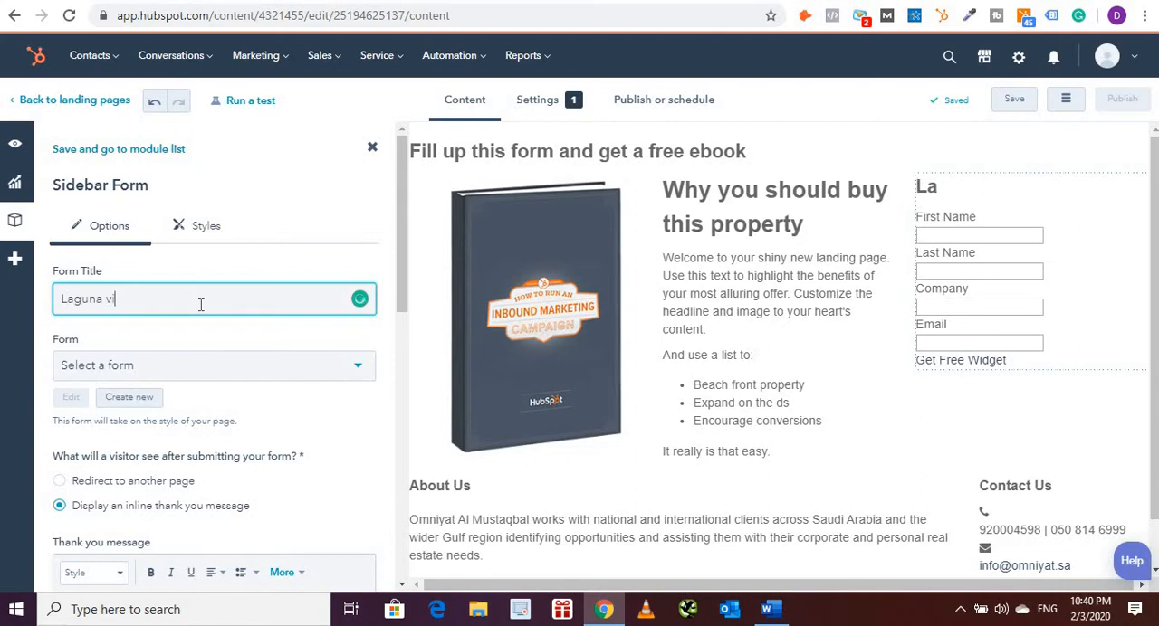
pyautogui.write('lla ')
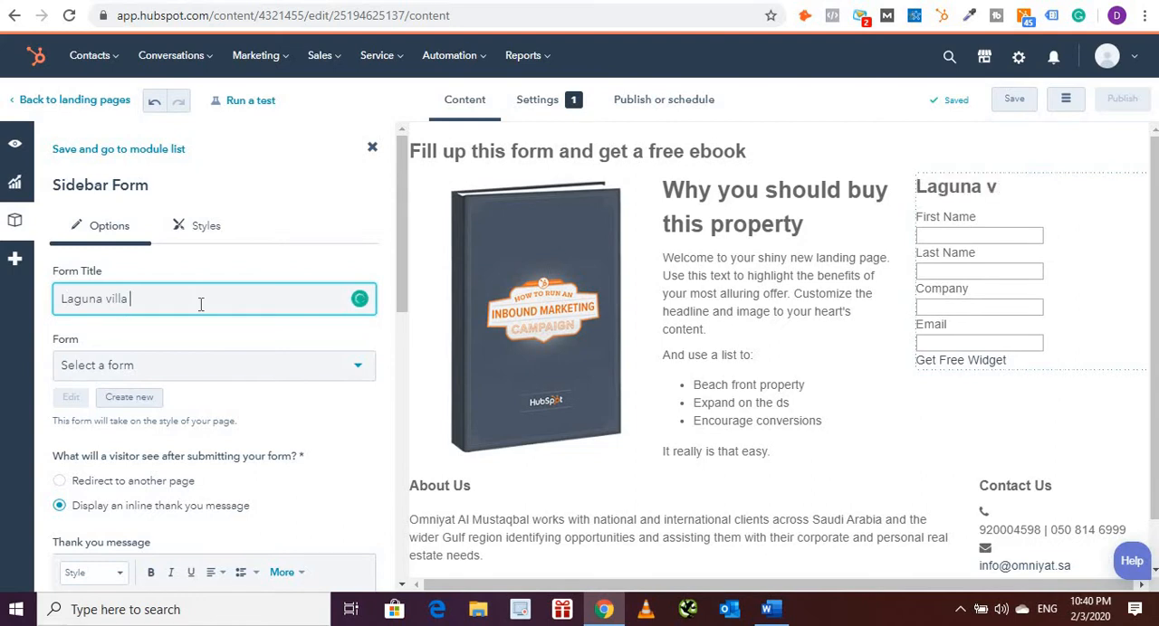
pyautogui.write('form')
# - Assign the existing "Khobar views form - Landing page - Oct 2019" teaser form to the sidebar form module
pyautogui.click(186, 377)
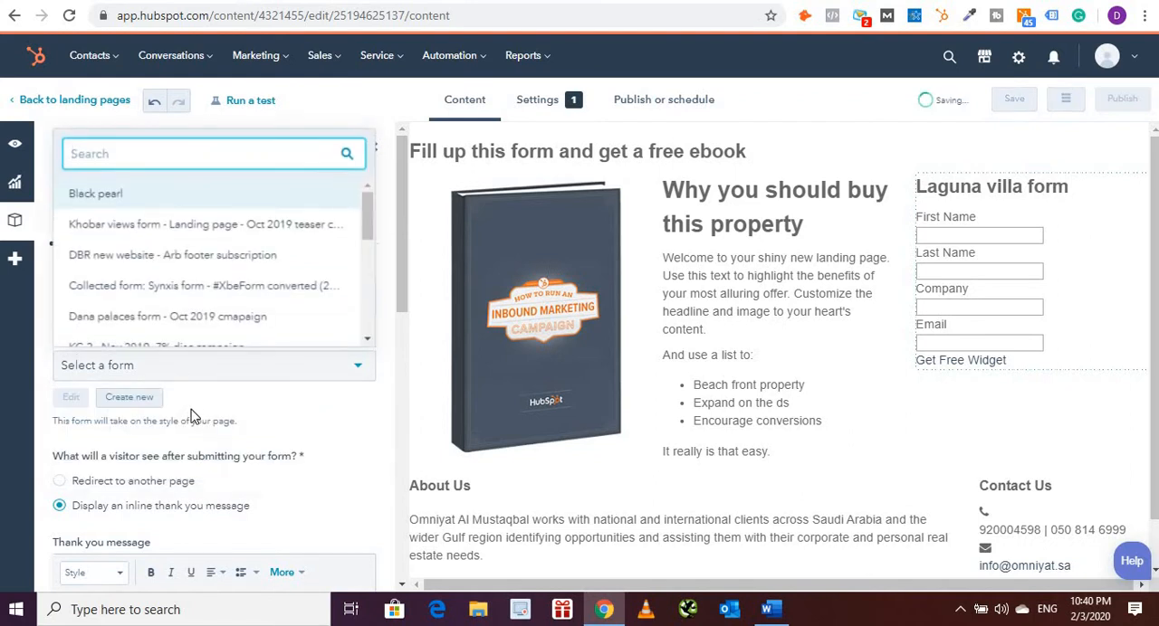
pyautogui.write('khobar')
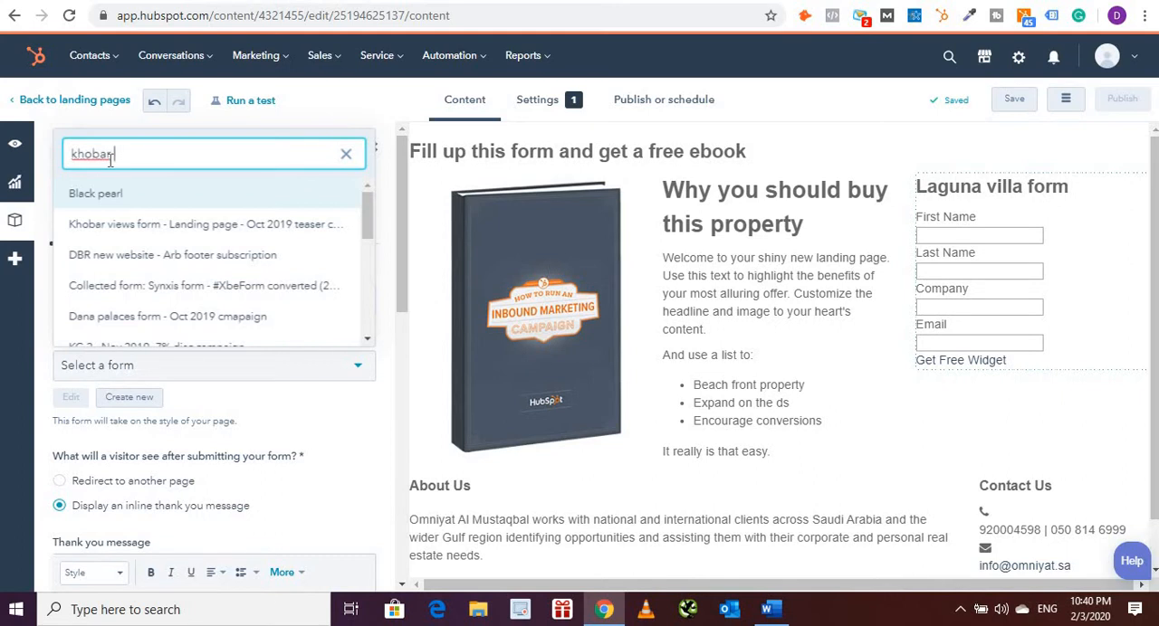
pyautogui.write(' vil')
pyautogui.click(154, 225)
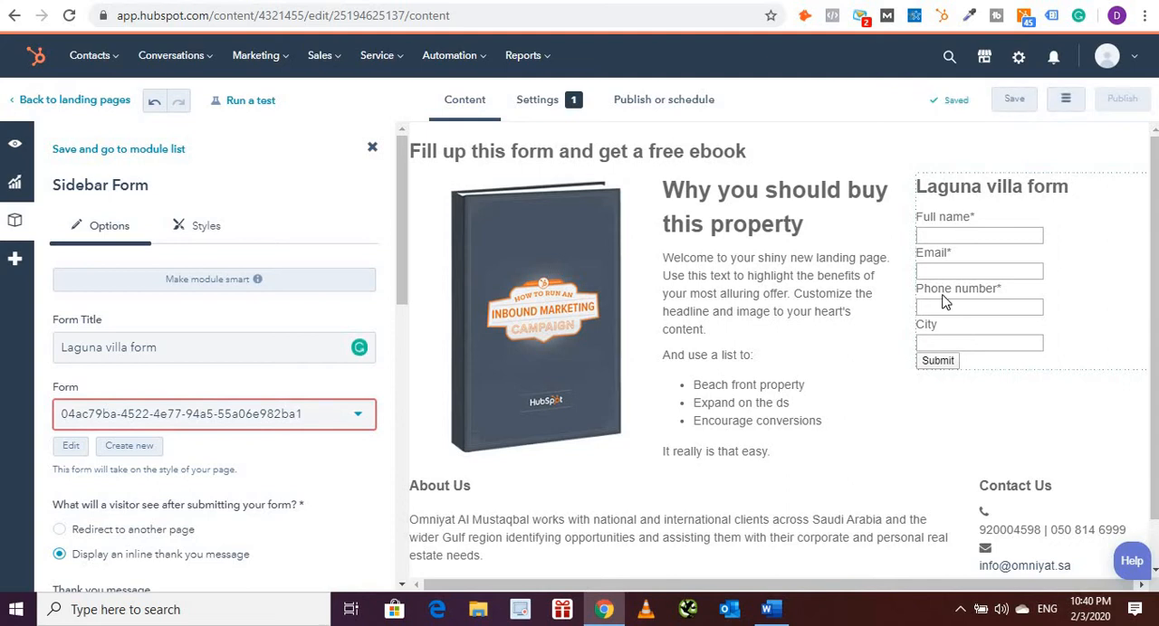
pyautogui.click(217, 419)
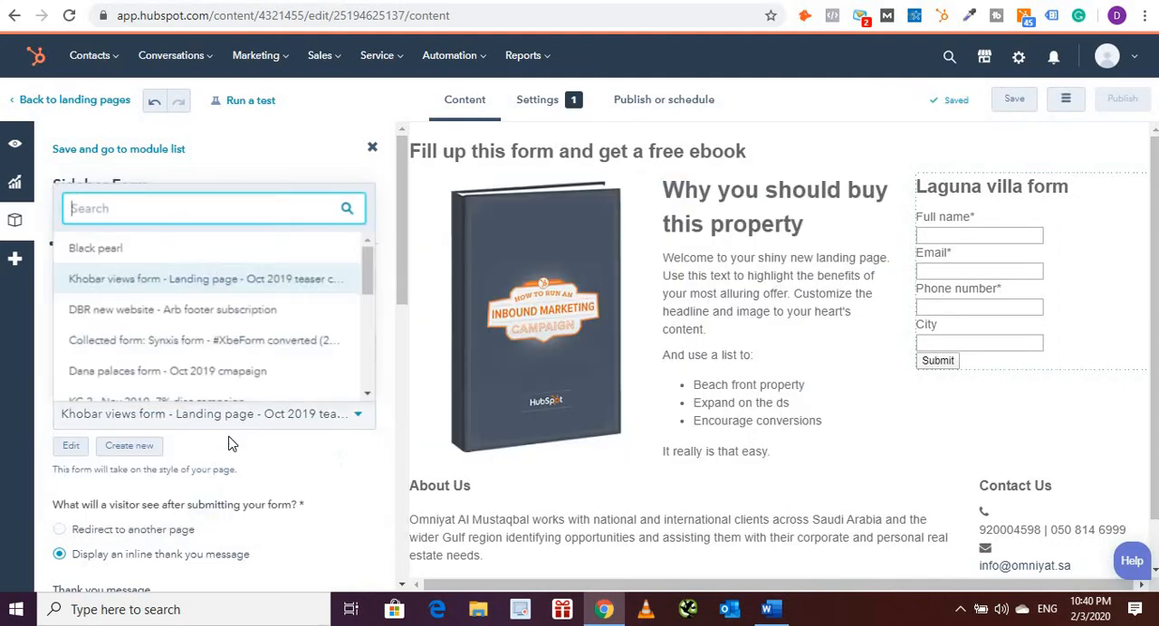
pyautogui.click(197, 275)
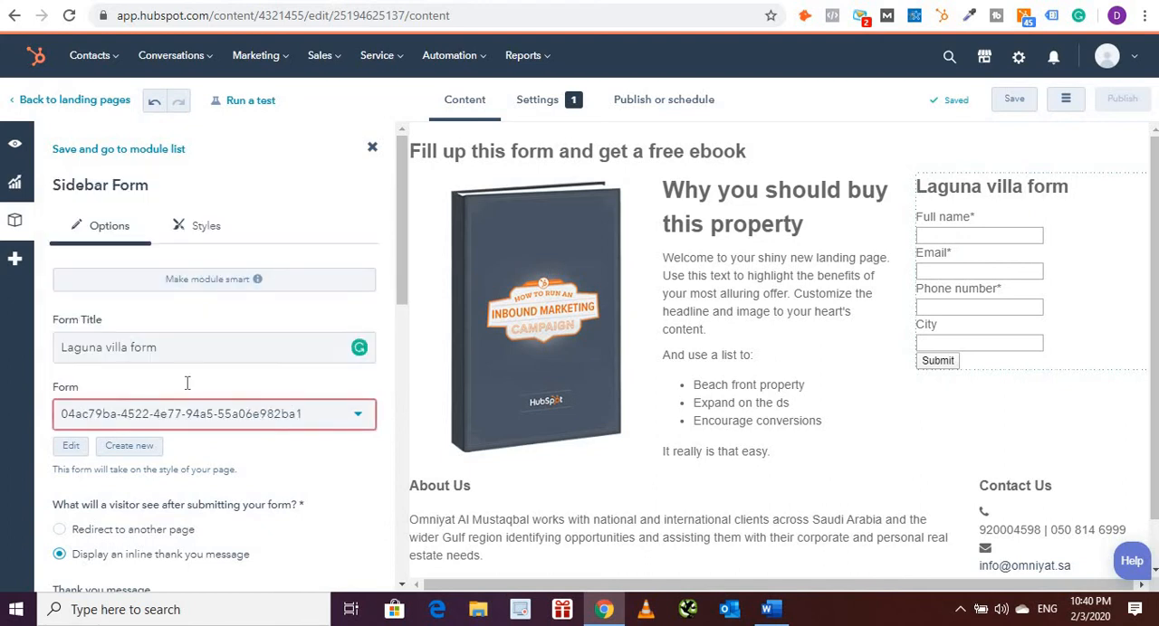
# - Create a new form named "Test form" for the sidebar module and delete its Last Name field
pyautogui.click(128, 447)
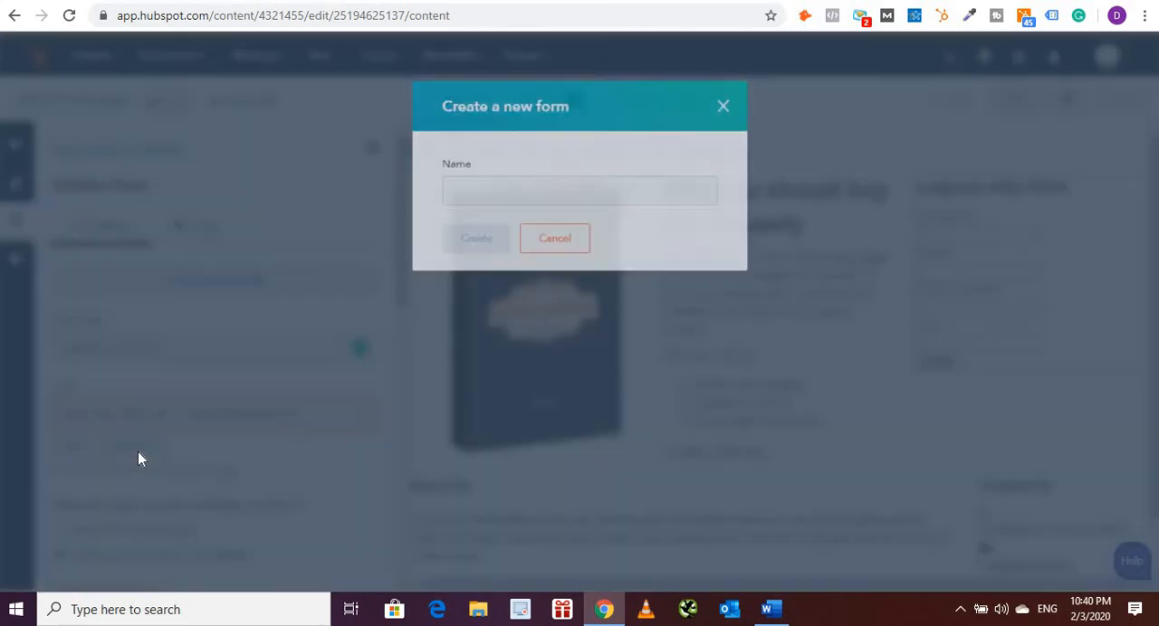
pyautogui.click(482, 186)
pyautogui.write('Test form')
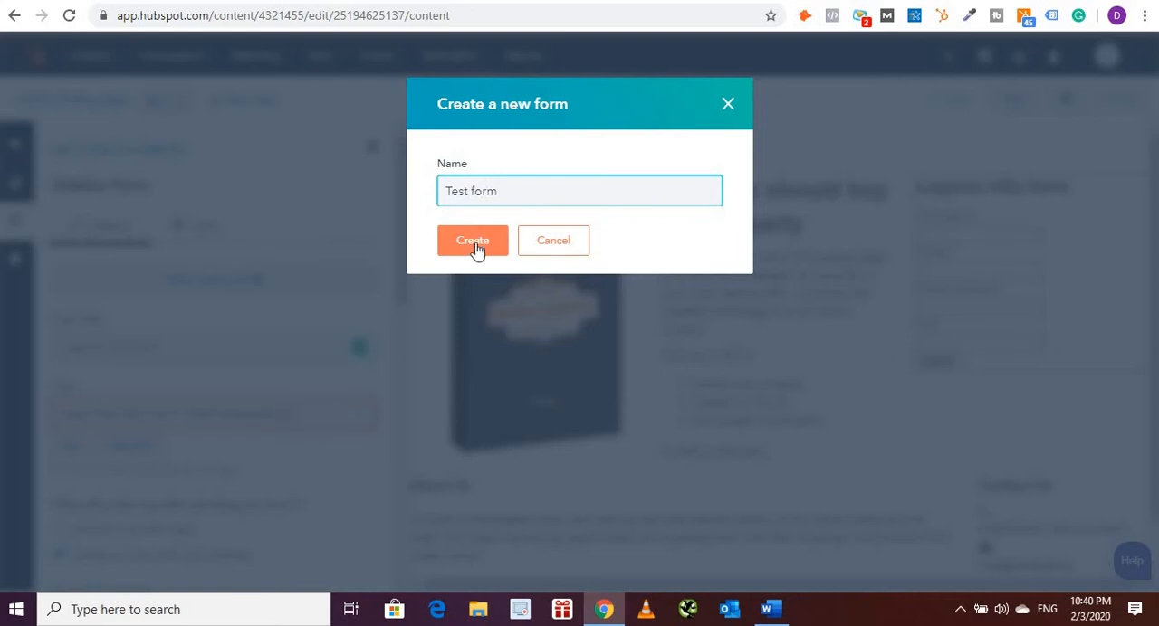
pyautogui.click(477, 250)
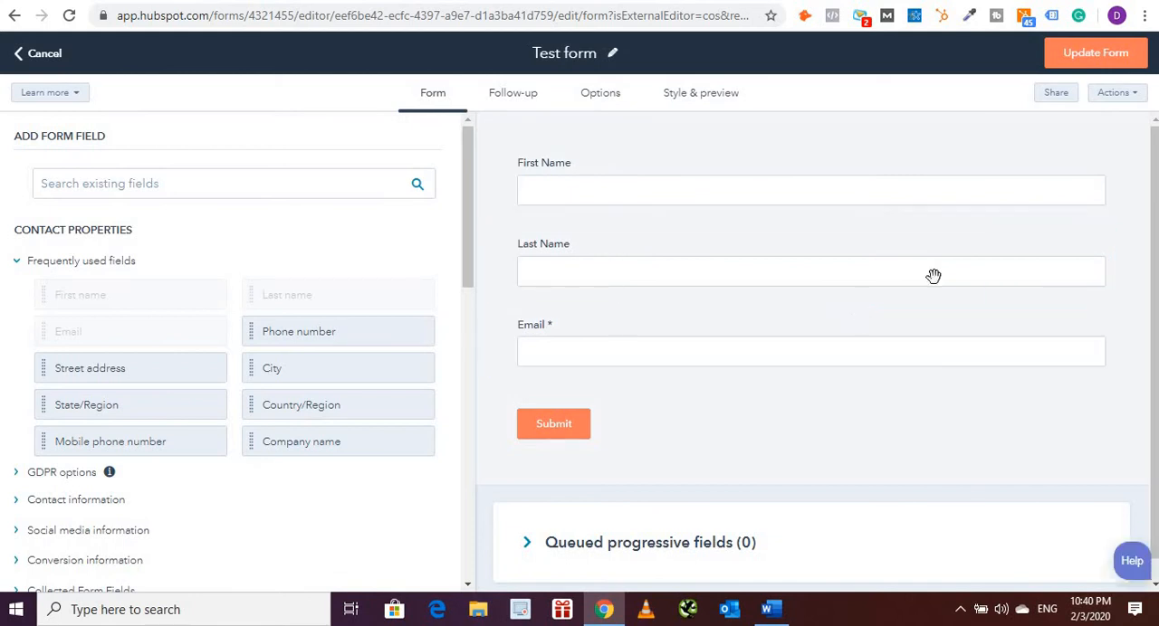
pyautogui.moveTo(1033, 245)
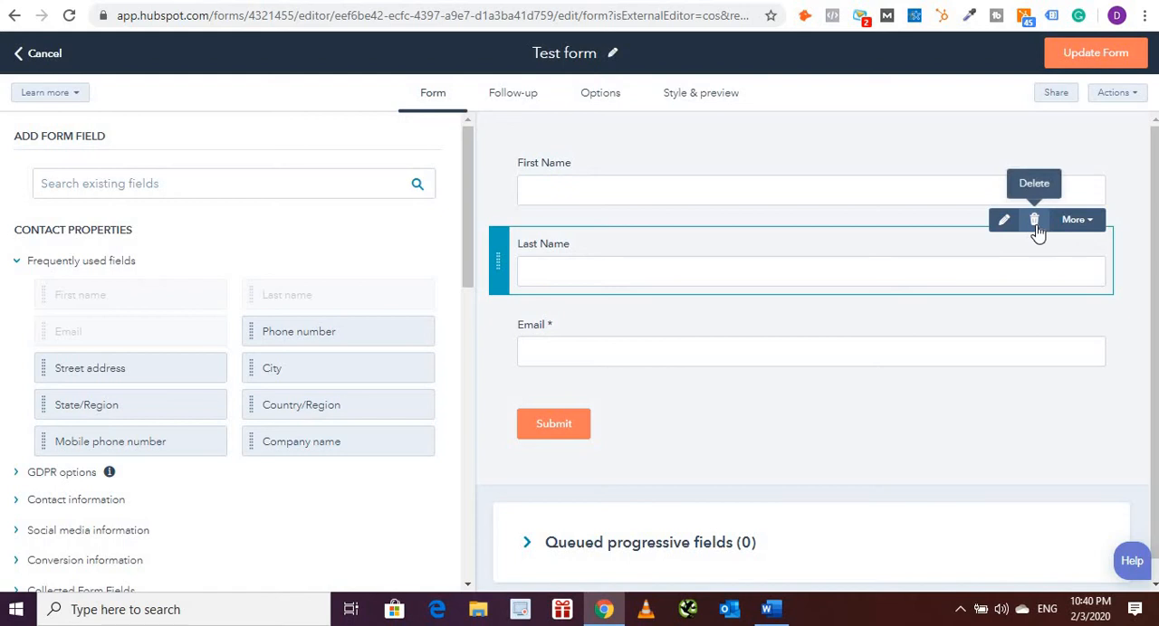
pyautogui.click(1034, 221)
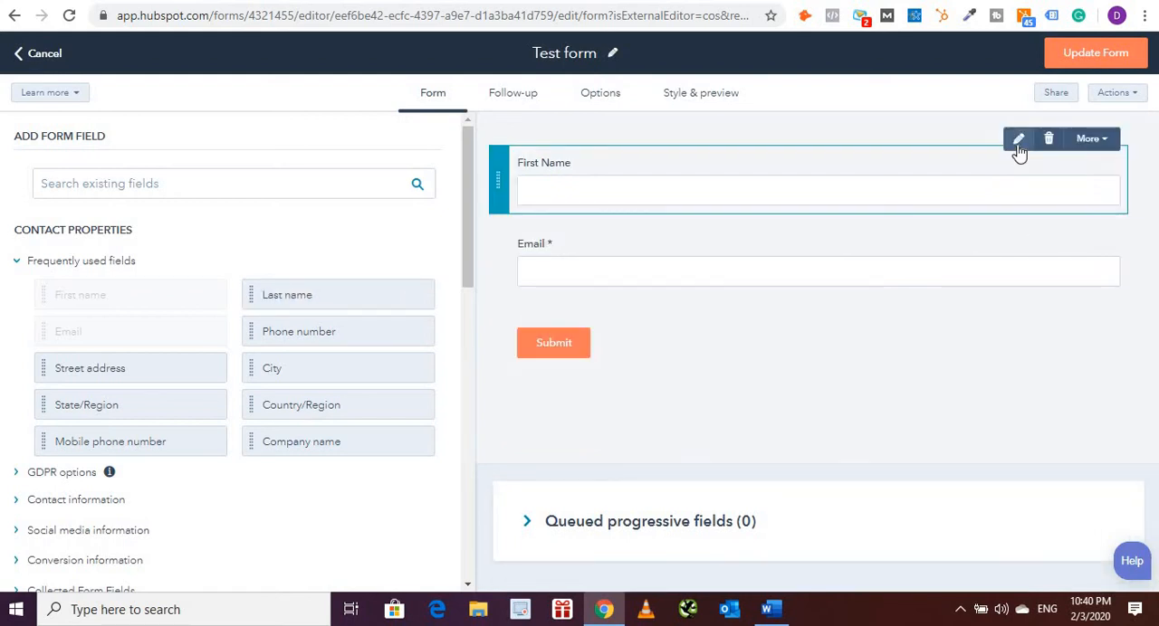
# - Change the First Name field's label to "Full Name" and make the field required
pyautogui.click(1017, 141)
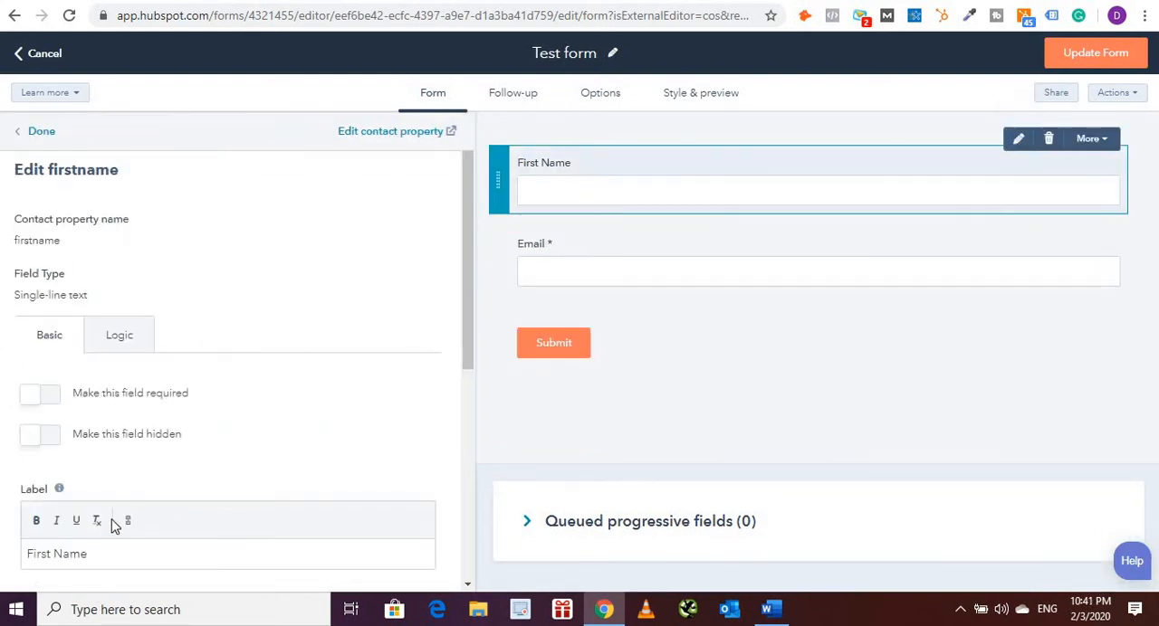
pyautogui.click(52, 553)
pyautogui.press('BackSpace')
pyautogui.press('BackSpace')
pyautogui.press('BackSpace')
pyautogui.press('BackSpace')
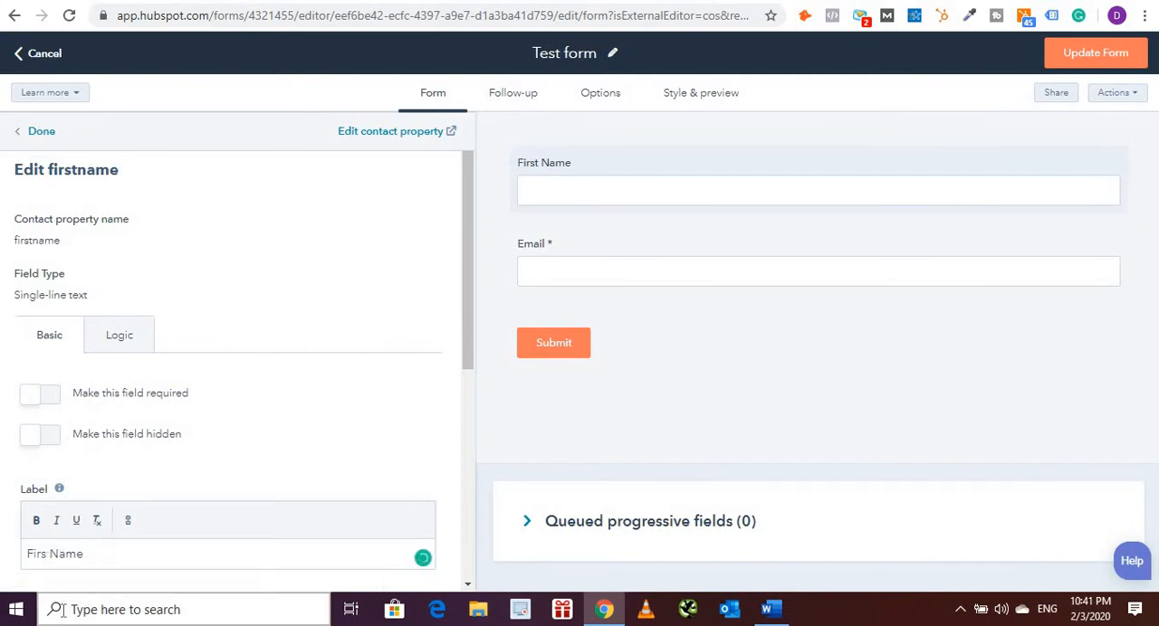
pyautogui.write('ull')
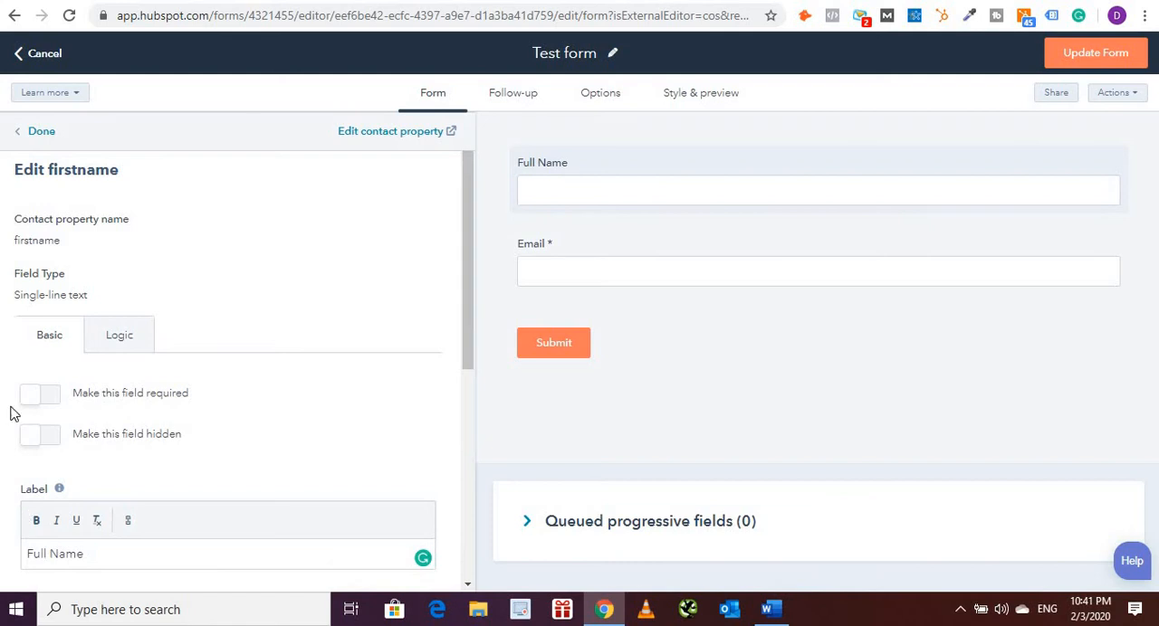
pyautogui.click(47, 399)
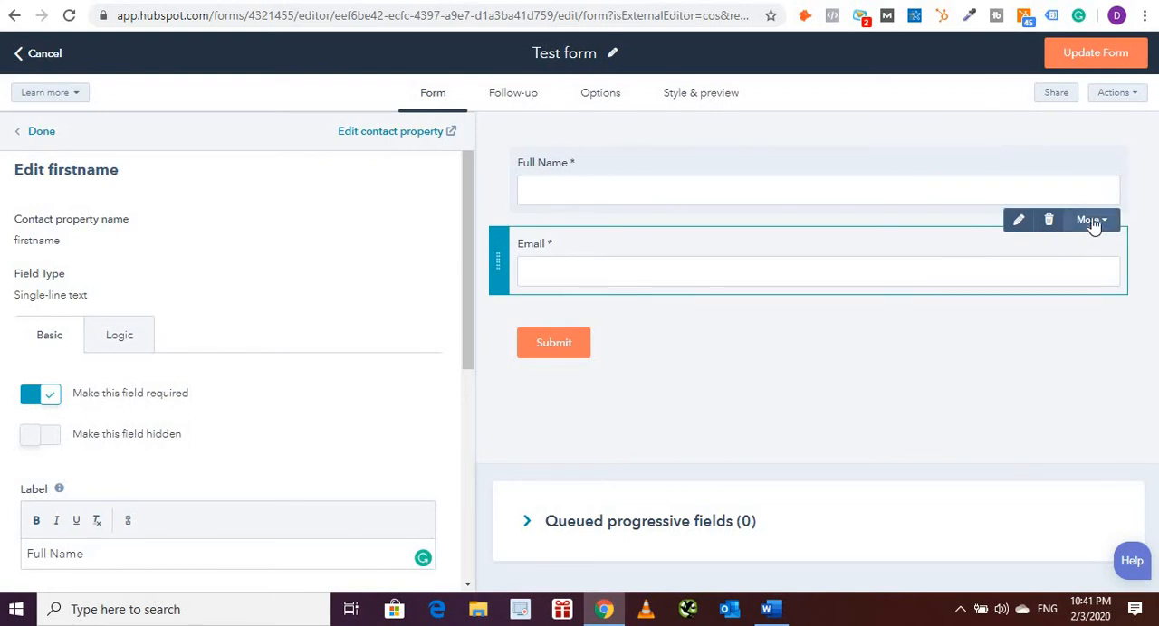
# - Make the Email field optional and set it back to required
pyautogui.click(1090, 221)
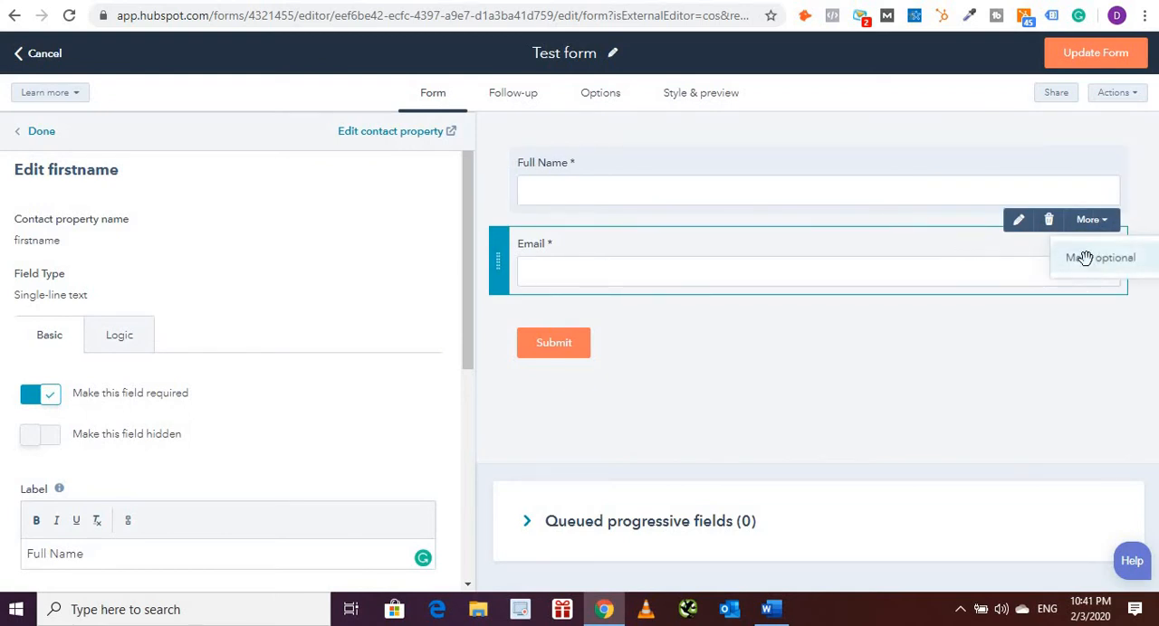
pyautogui.click(1084, 258)
pyautogui.click(1097, 221)
pyautogui.click(1103, 255)
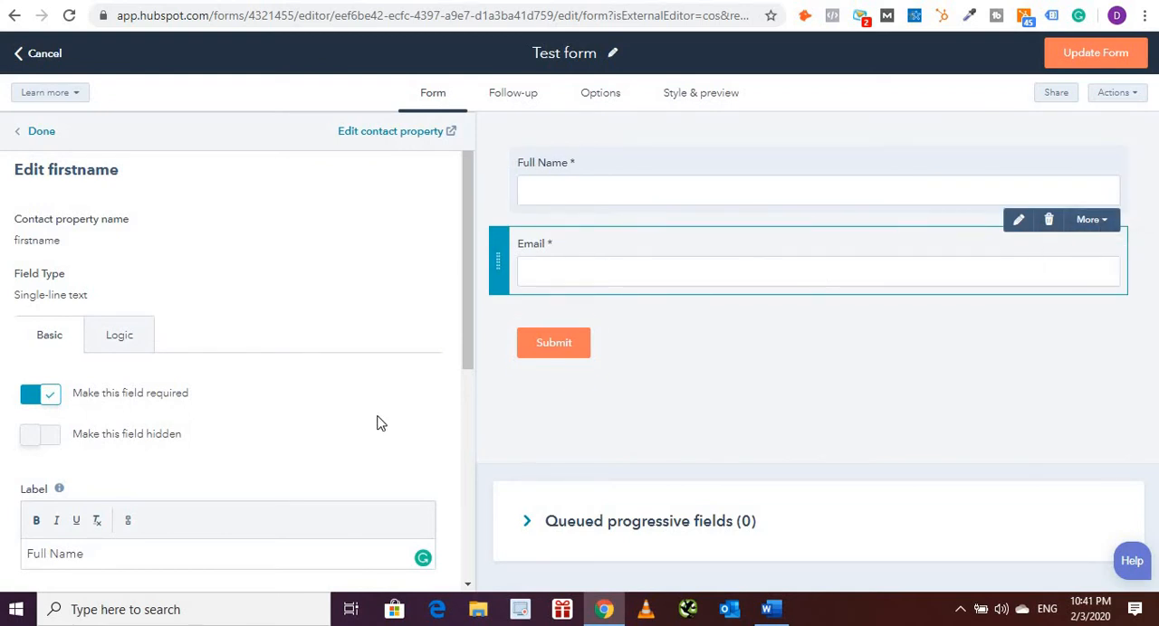
# - Add the help text "Enter your name" to the Full Name field
pyautogui.moveTo(463, 322); pyautogui.dragTo(464, 441)
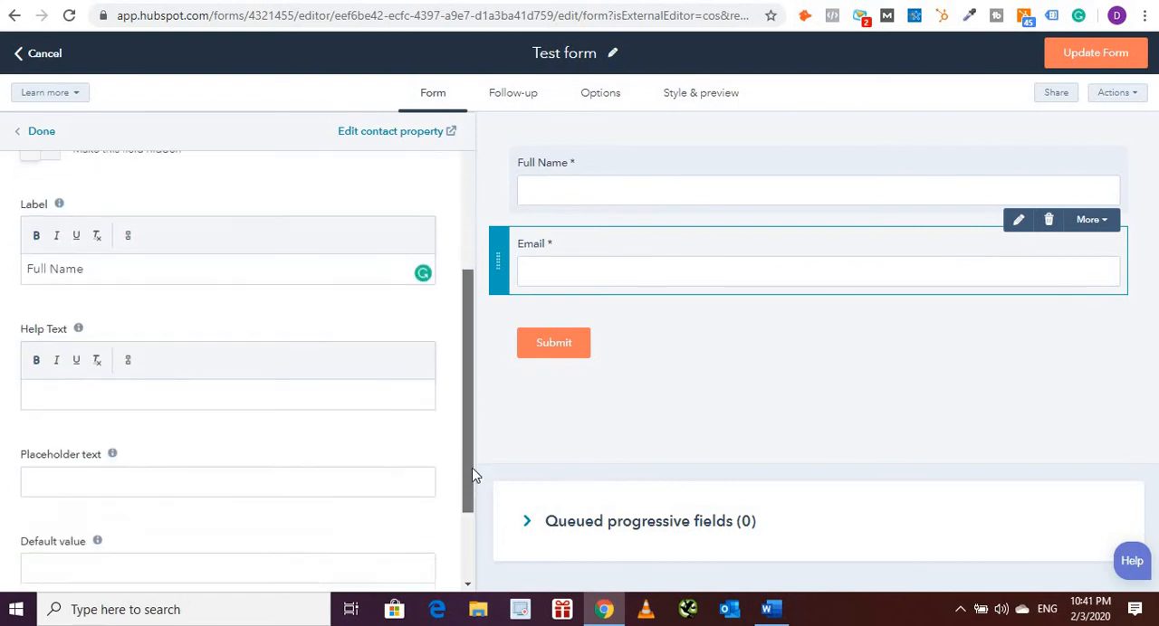
pyautogui.click(244, 398)
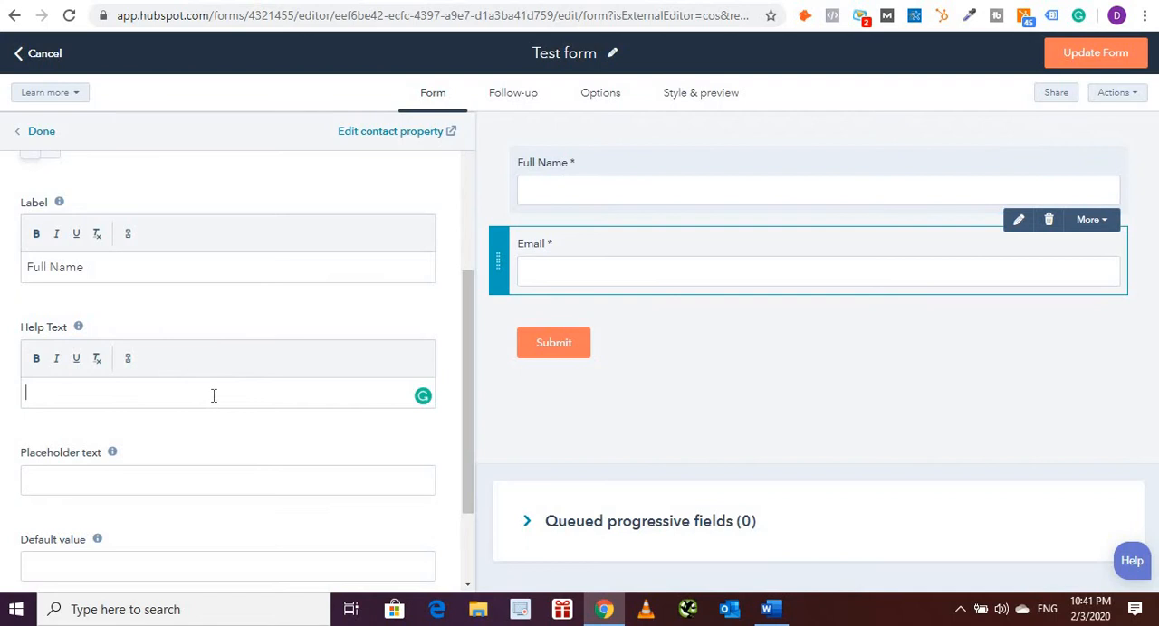
pyautogui.write('Enter your name')
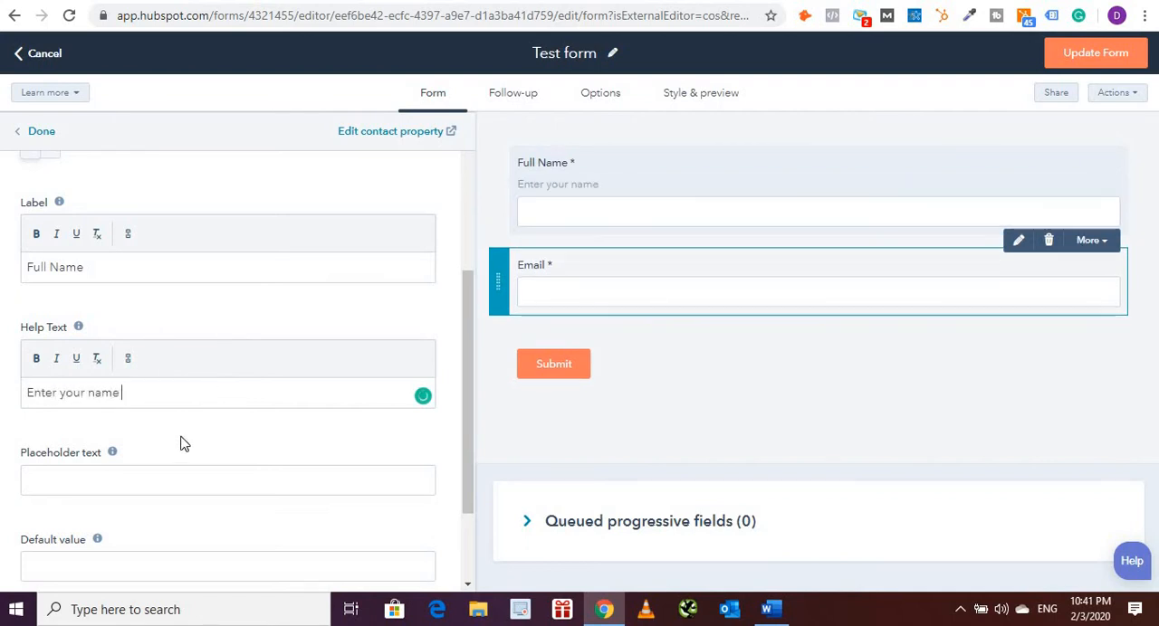
# - Set the Full Name field's placeholder text to "Please enter your full name" and finish editing the field
pyautogui.click(176, 479)
pyautogui.write('E')
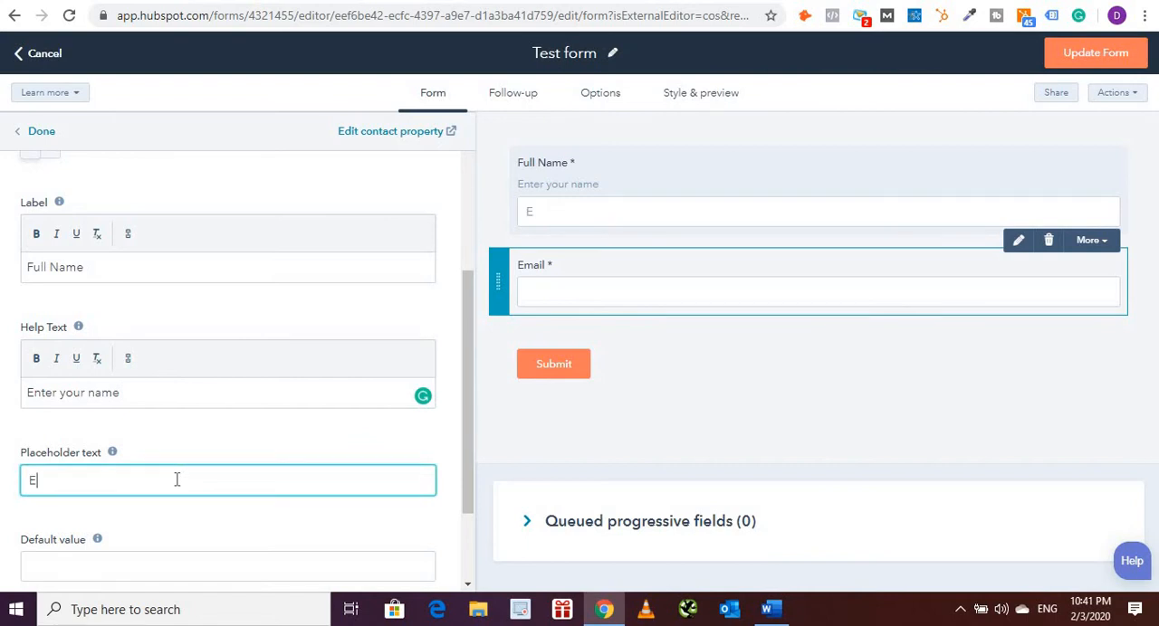
pyautogui.write('nter')
pyautogui.write('Please enter your ful')
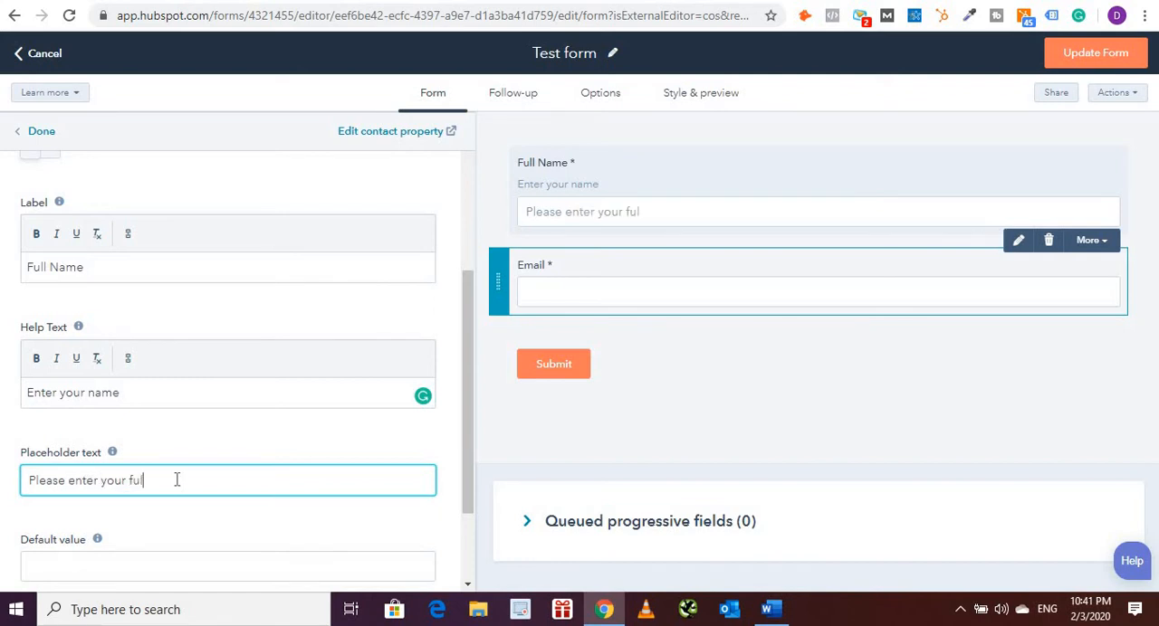
pyautogui.write(' name')
pyautogui.press('BackSpace')
pyautogui.press('BackSpace')
pyautogui.write('name')
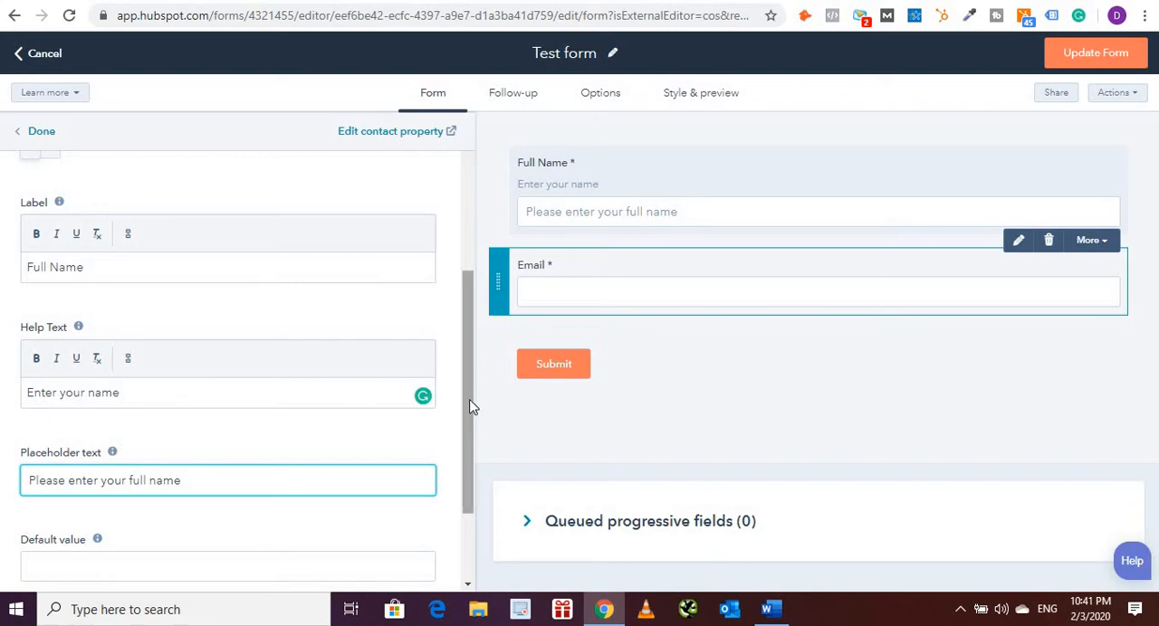
pyautogui.moveTo(480, 483); pyautogui.dragTo(478, 271)
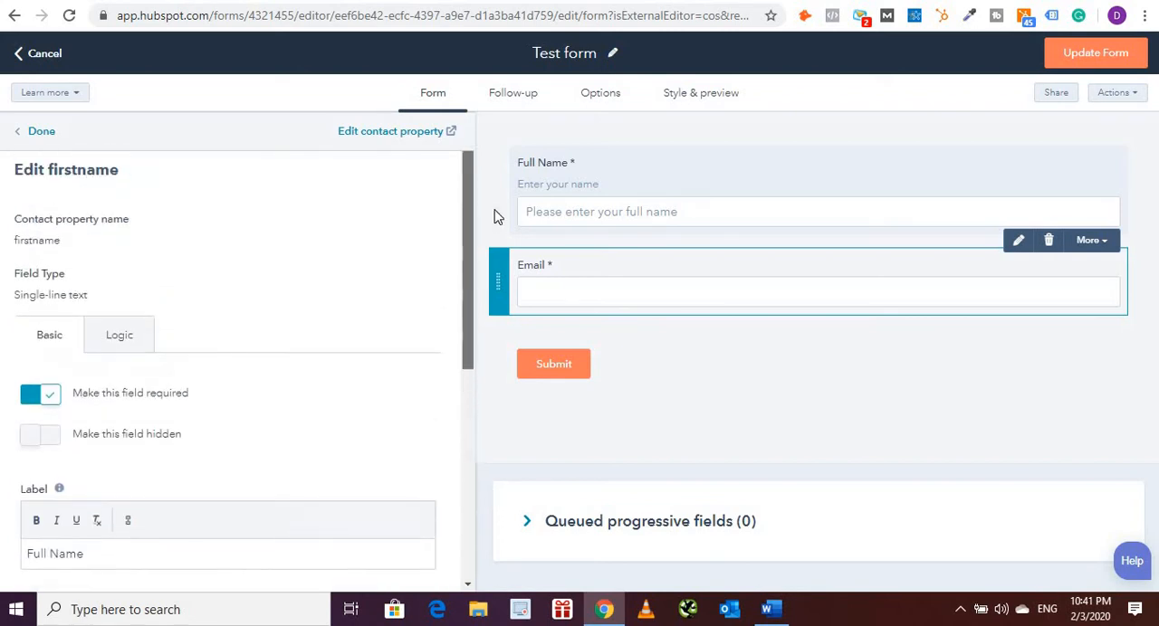
pyautogui.click(41, 130)
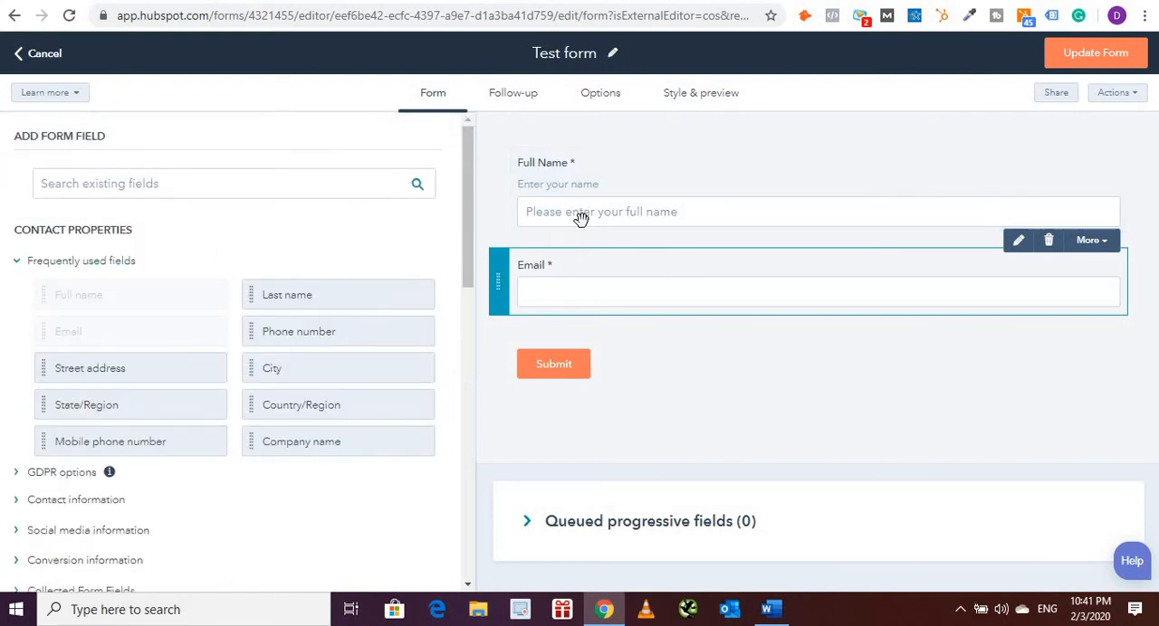
# - Add Phone number and City fields below the Email field and make Phone number required
pyautogui.moveTo(381, 333); pyautogui.dragTo(530, 331)
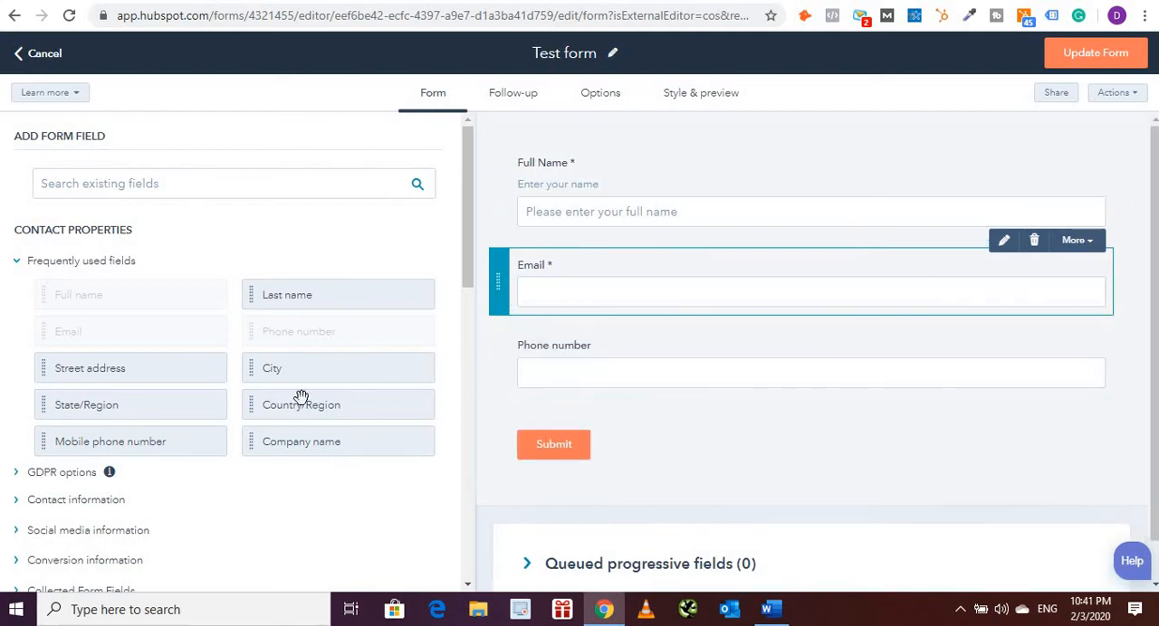
pyautogui.moveTo(291, 377); pyautogui.dragTo(532, 406)
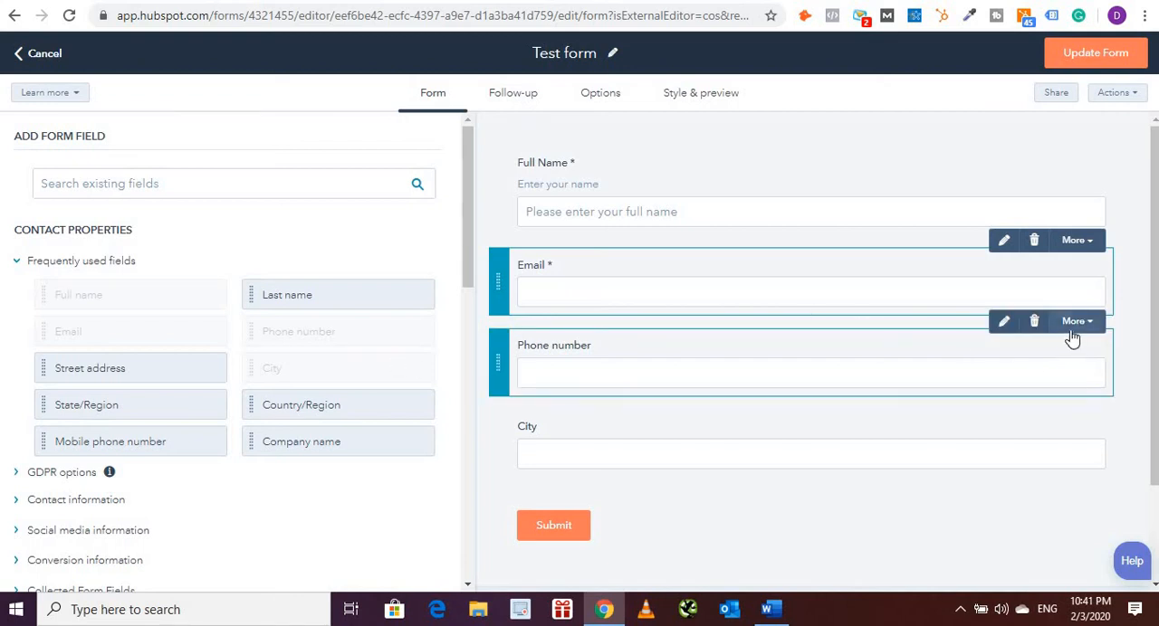
pyautogui.click(1074, 325)
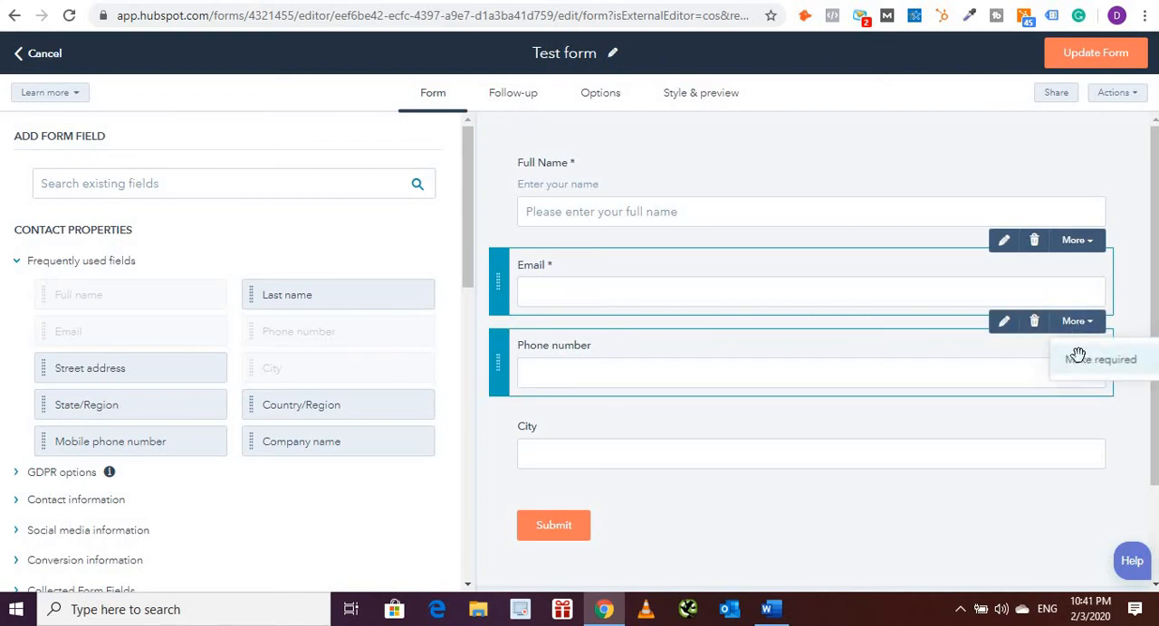
pyautogui.click(1080, 360)
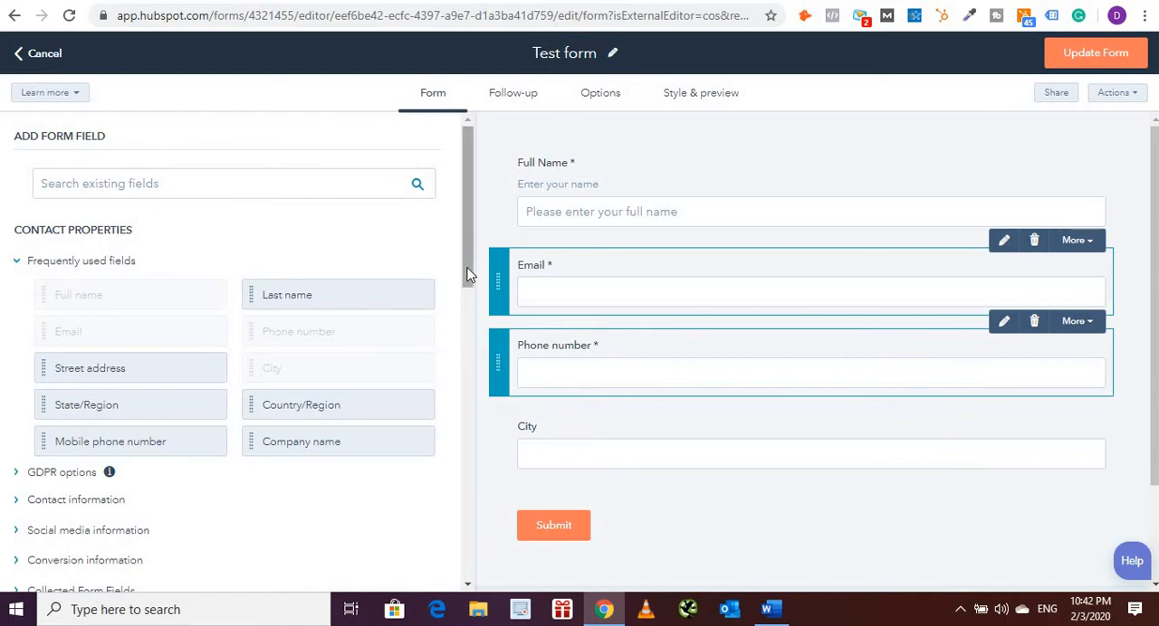
# - Add the facebook field from the social media contact properties to the form below City
pyautogui.scroll(-2, 465, 313)
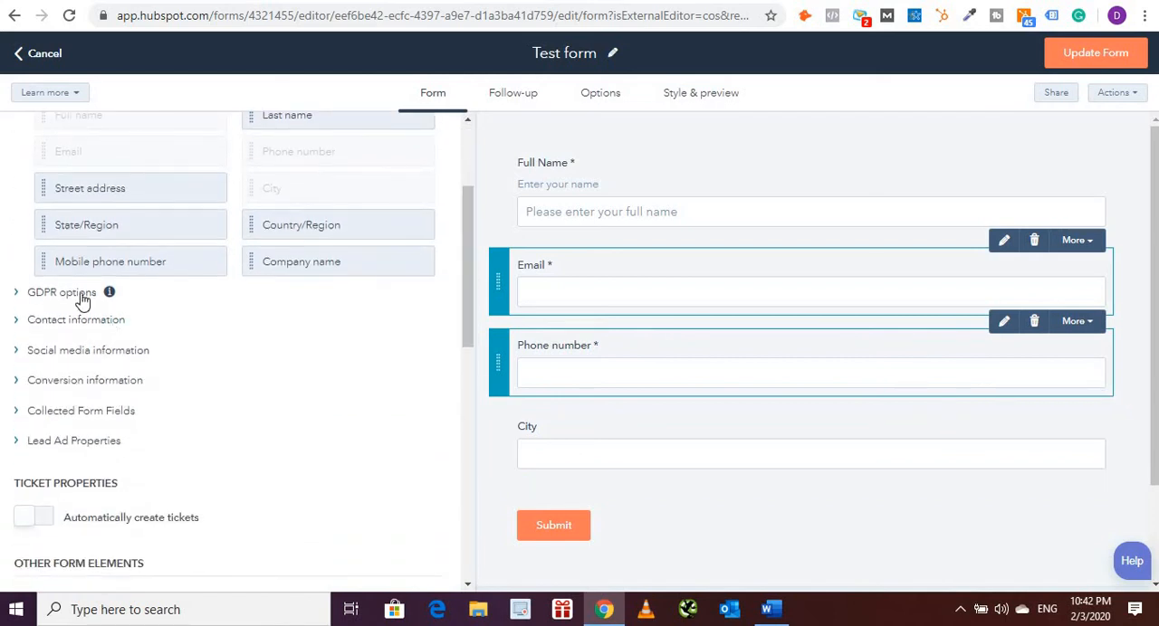
pyautogui.click(16, 353)
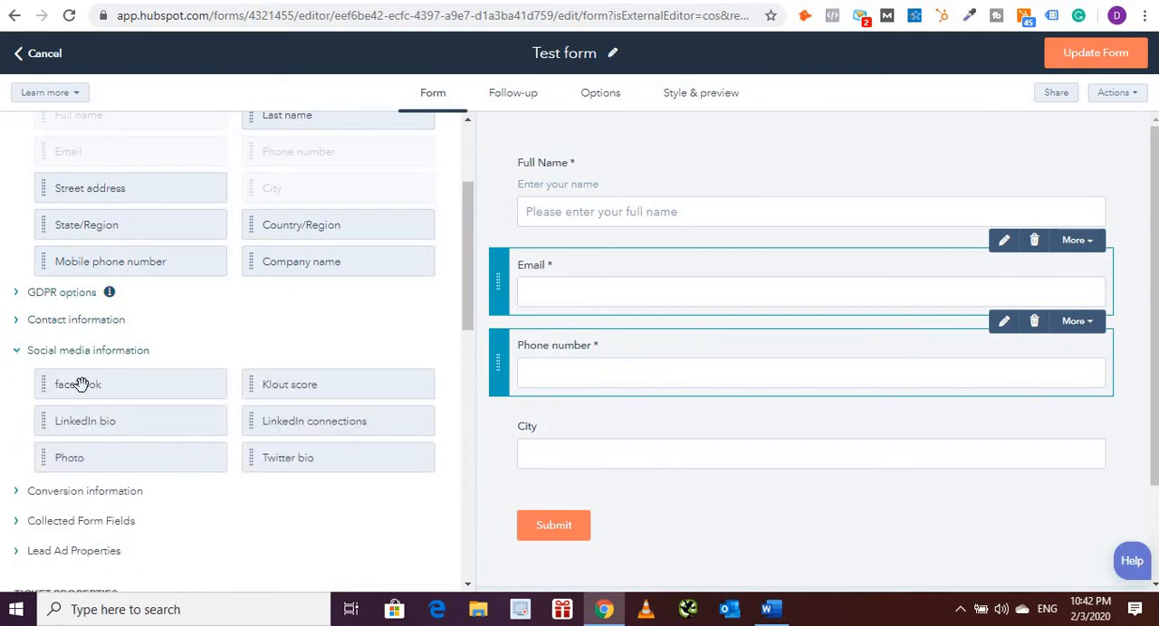
pyautogui.moveTo(81, 384); pyautogui.dragTo(528, 468)
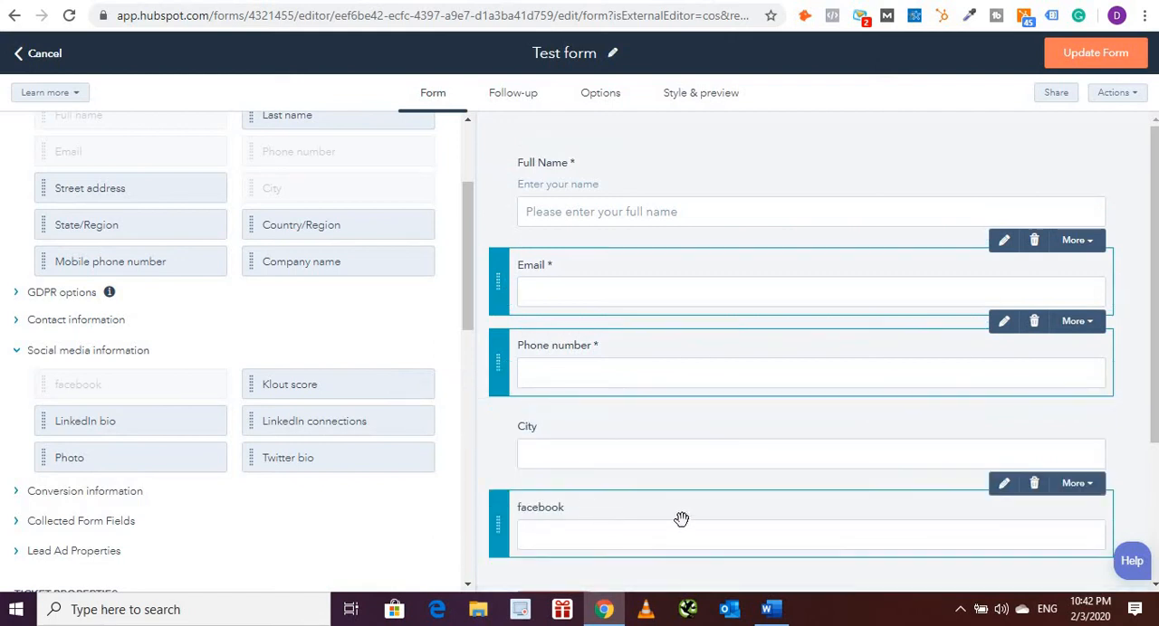
# - Open the facebook field for editing and capitalise its label as "Facebook"
pyautogui.click(1003, 484)
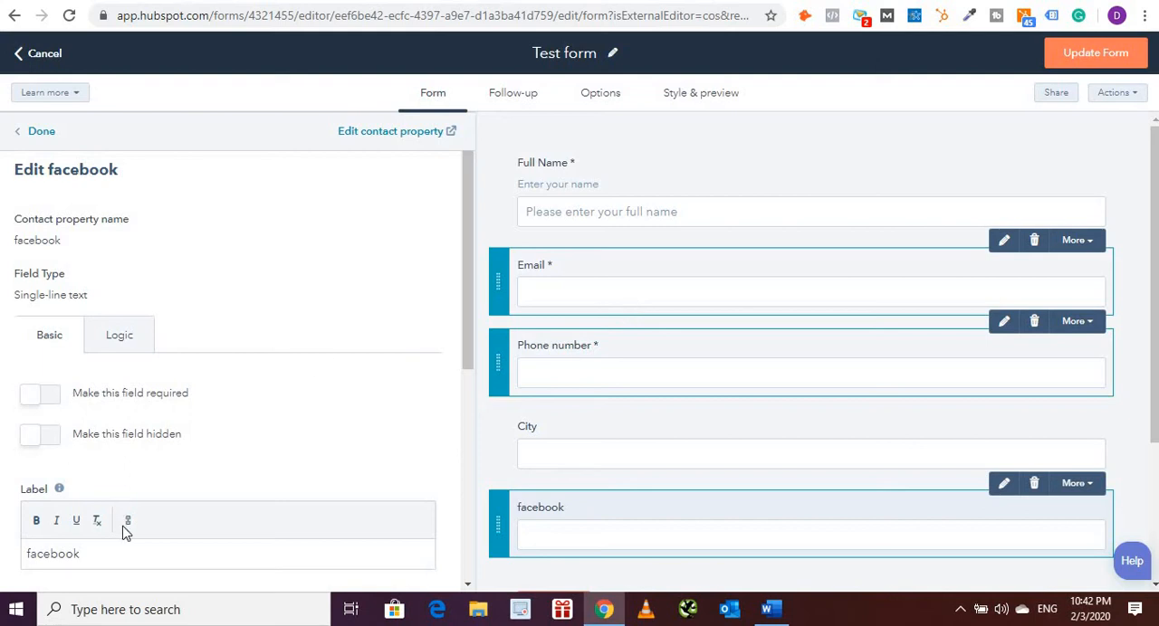
pyautogui.click(36, 561)
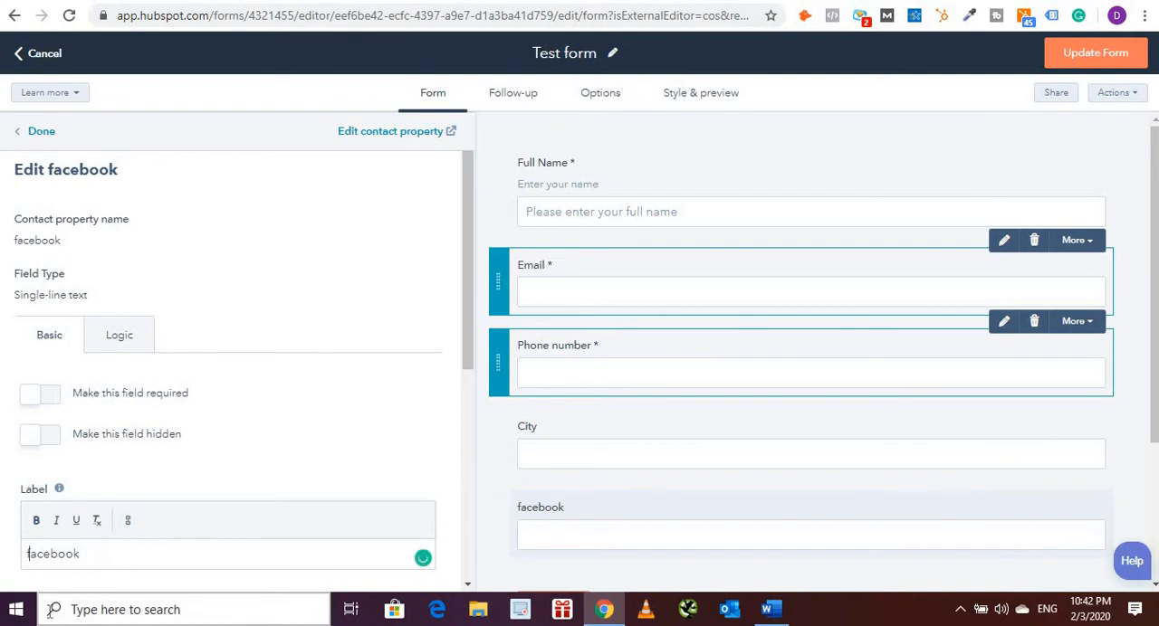
pyautogui.press('BackSpace')
pyautogui.write('F')
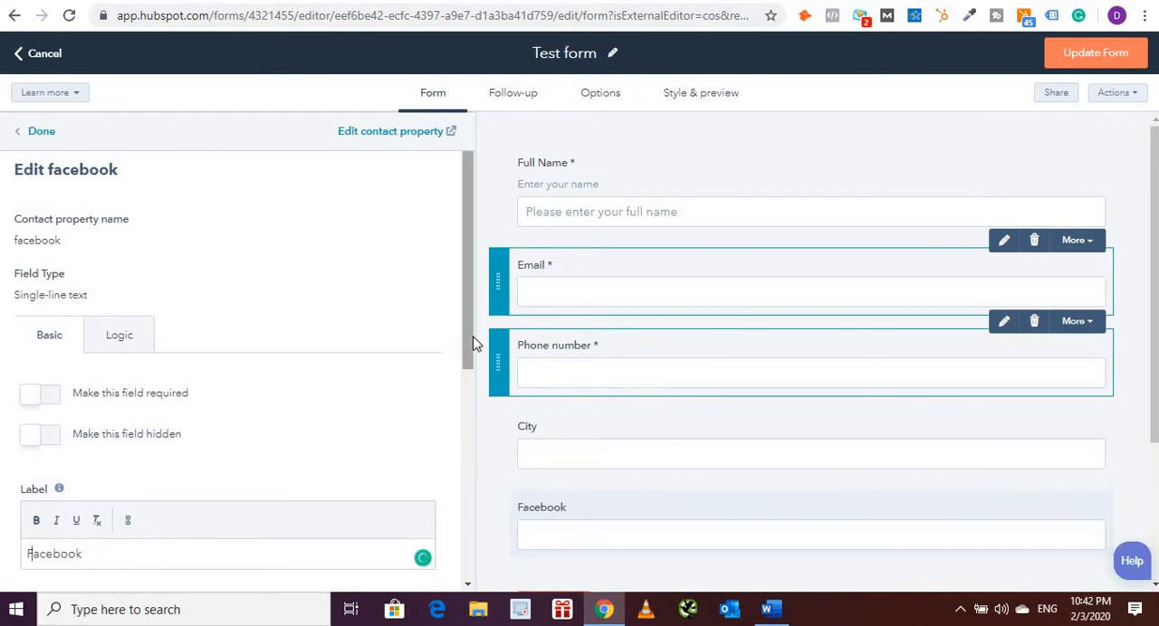
# - Add the help text "Enter your Facebook ID" to the Facebook field and finish editing the field
pyautogui.scroll(-4, 474, 455)
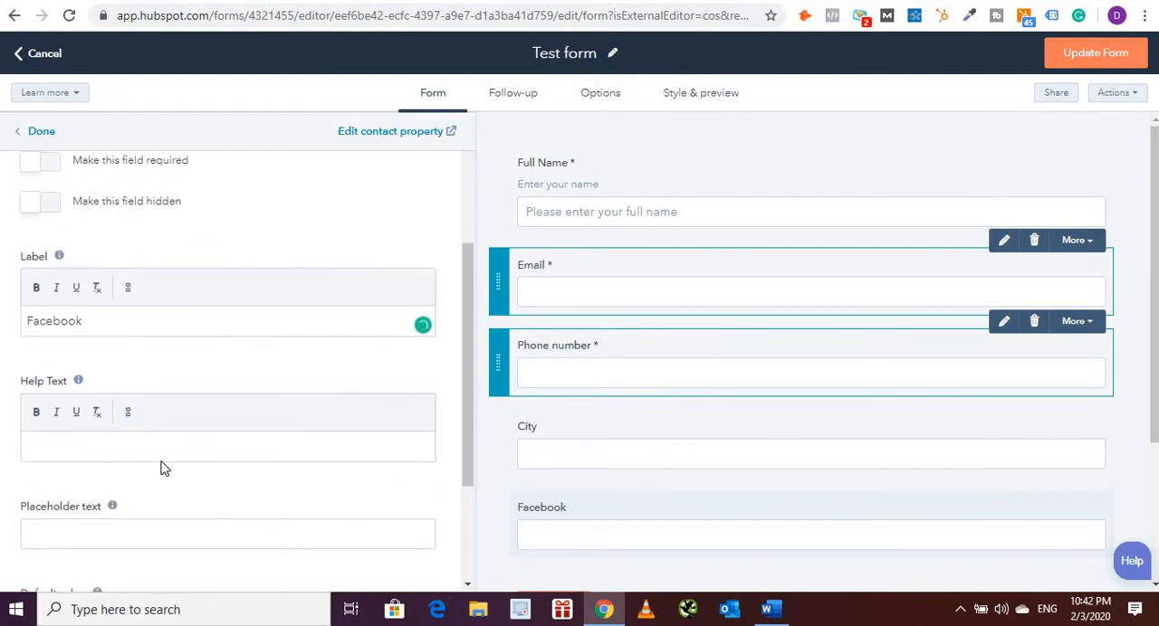
pyautogui.click(140, 443)
pyautogui.write('Enter')
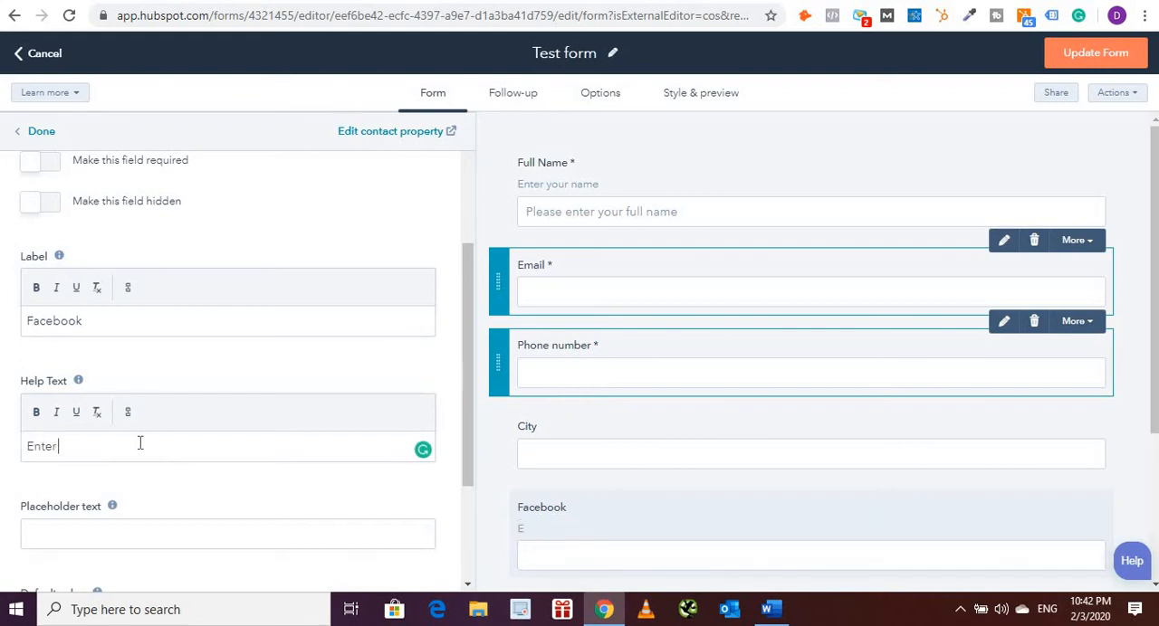
pyautogui.write(' your Facebook ID')
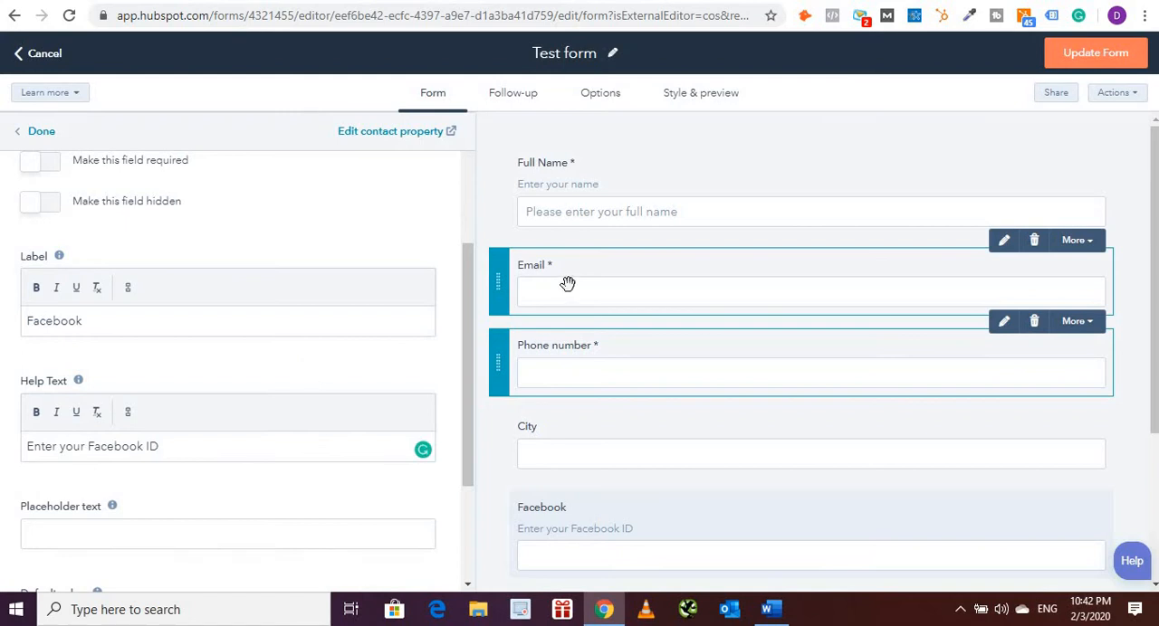
pyautogui.scroll(-2, 467, 399)
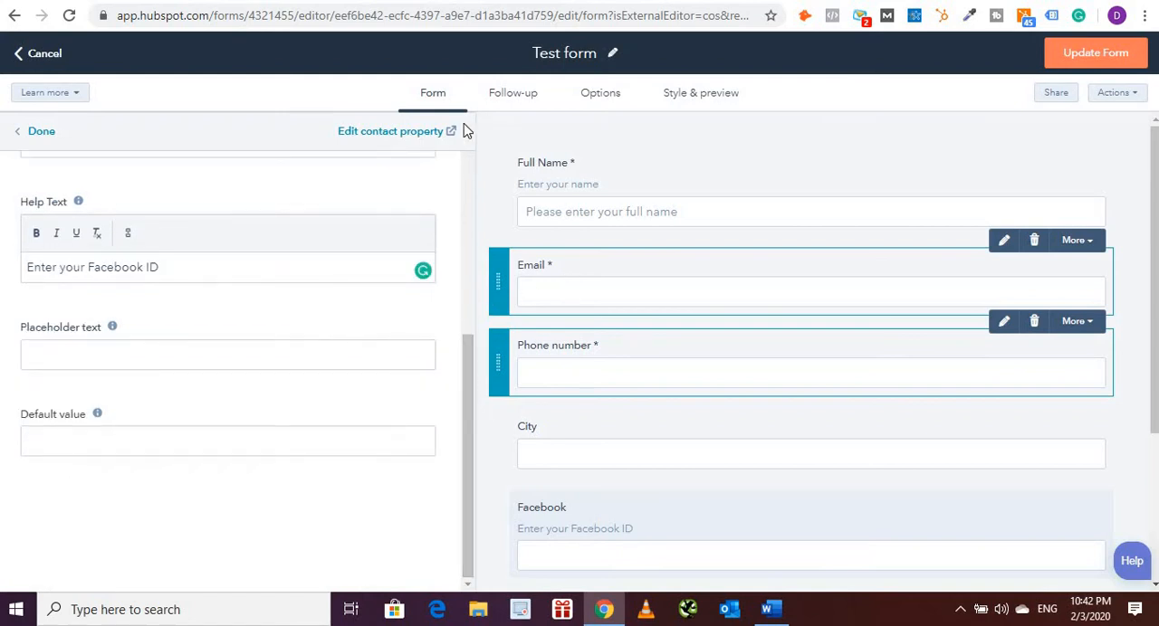
pyautogui.moveTo(467, 130); pyautogui.dragTo(474, 169)
pyautogui.click(468, 177)
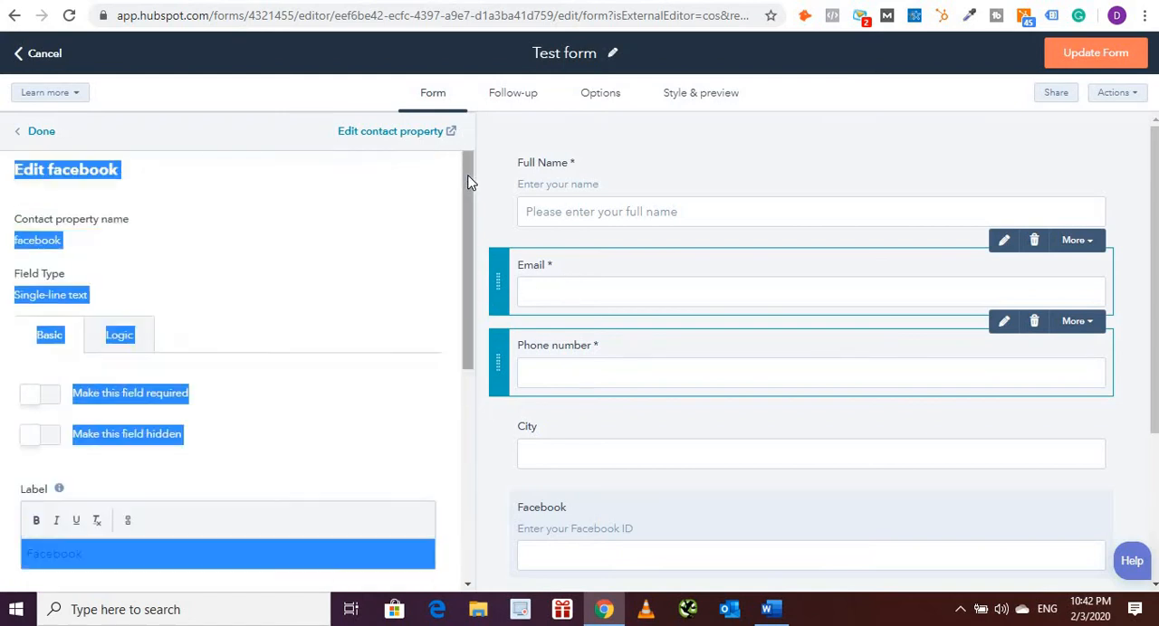
pyautogui.click(42, 133)
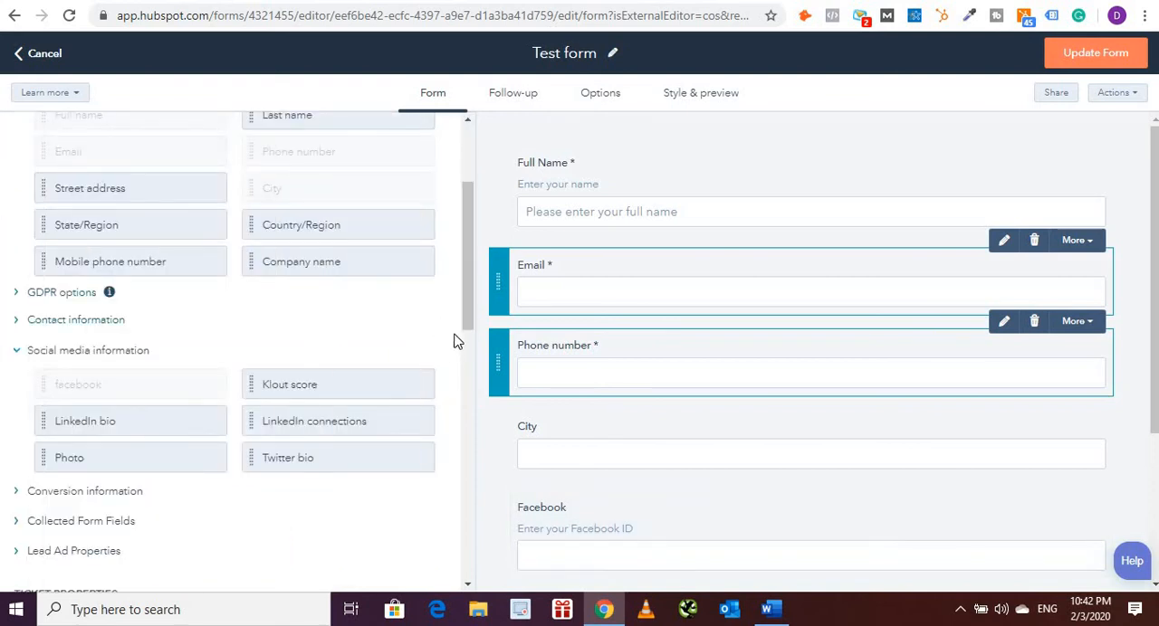
# - Review the field types that can be created for the form and the City field's settings, leaving the field as it is
pyautogui.moveTo(463, 323); pyautogui.dragTo(471, 471)
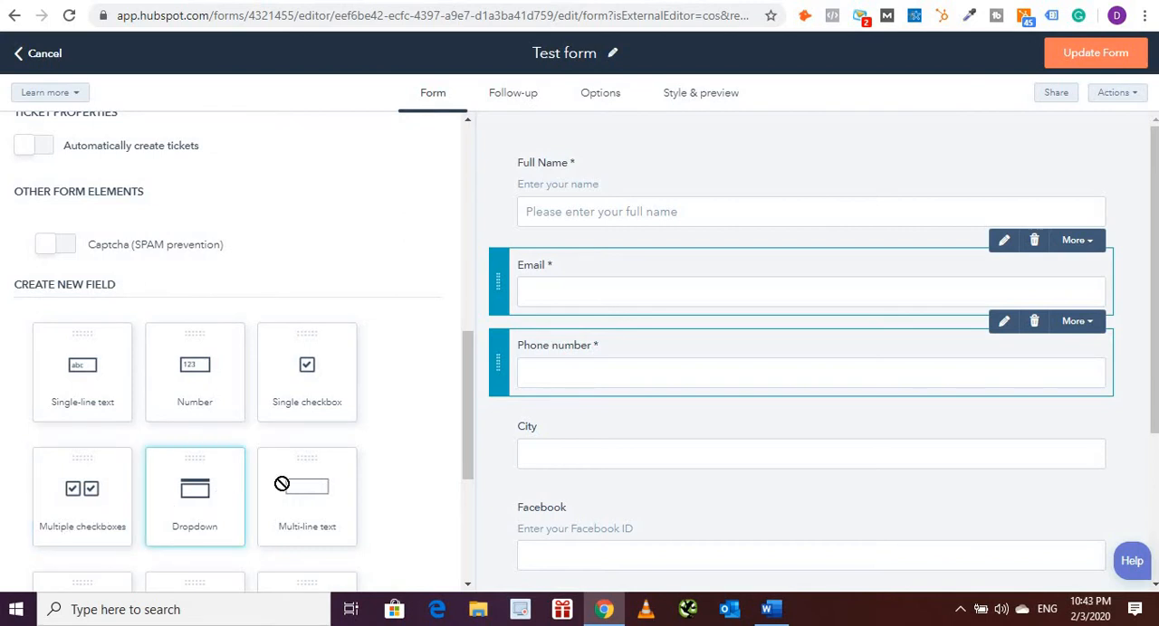
pyautogui.moveTo(281, 484); pyautogui.dragTo(528, 424)
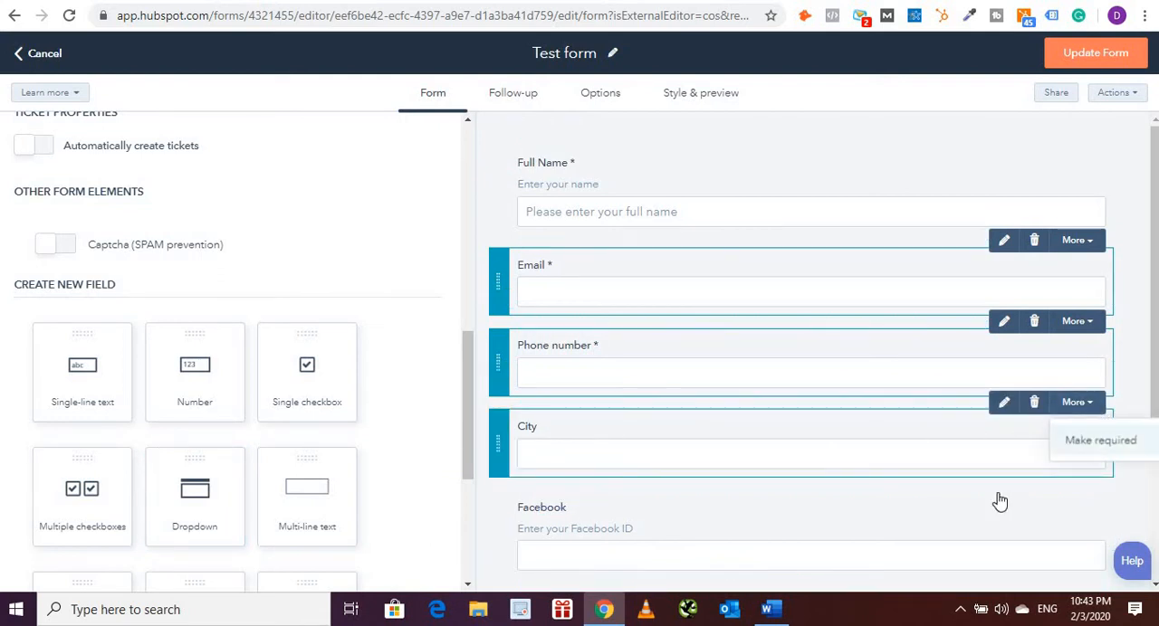
pyautogui.click(922, 465)
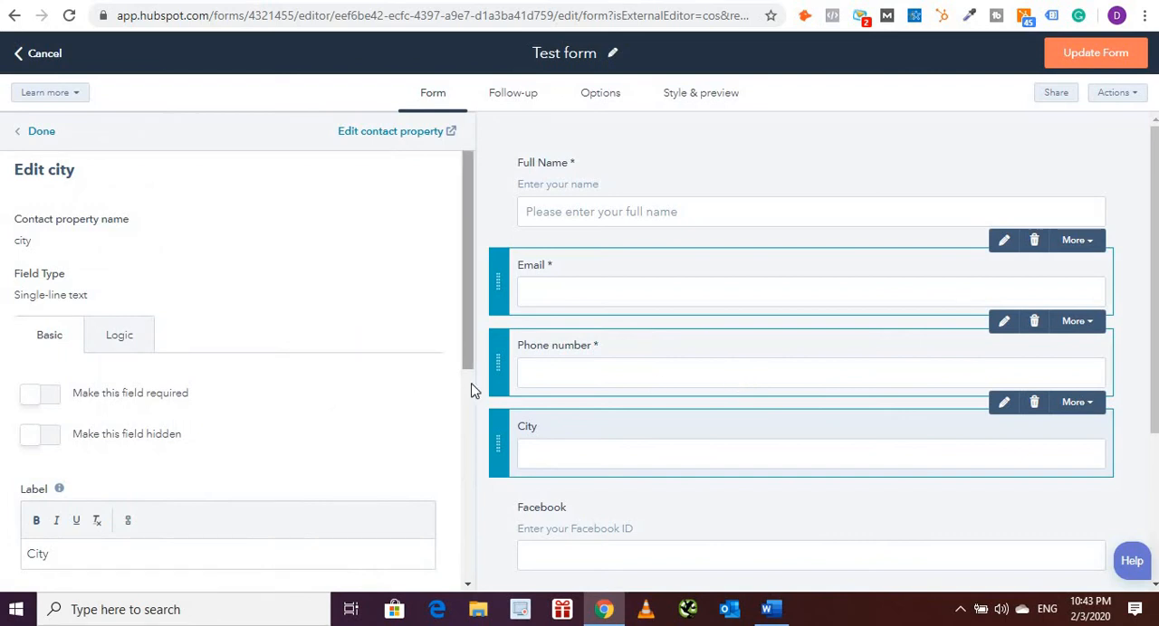
pyautogui.moveTo(472, 388); pyautogui.dragTo(434, 37)
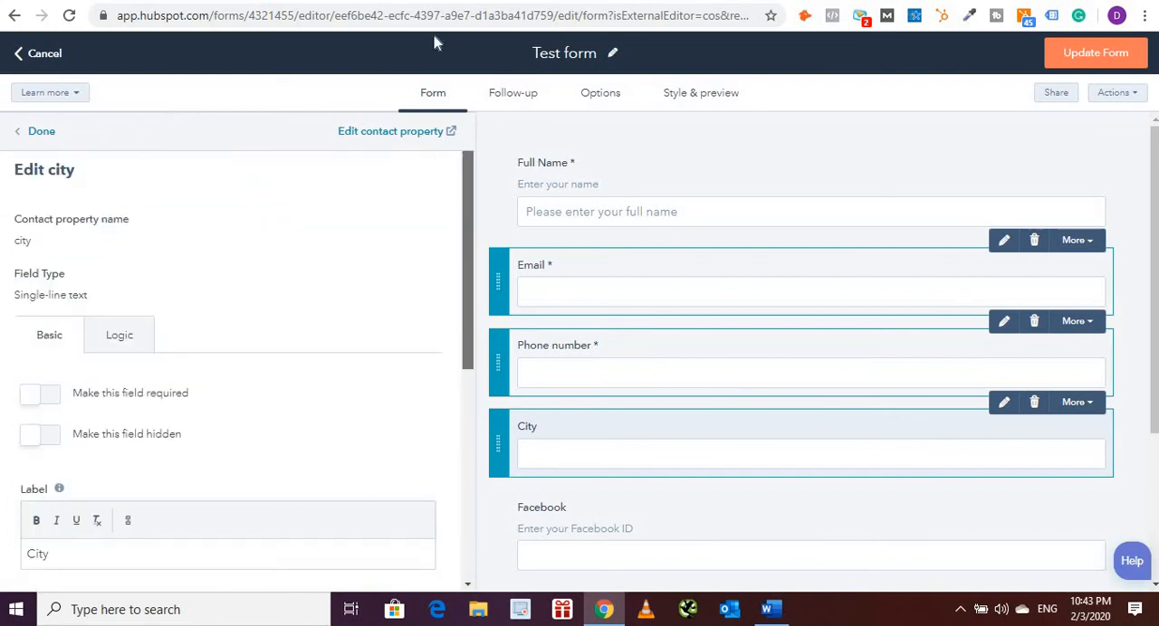
pyautogui.click(41, 131)
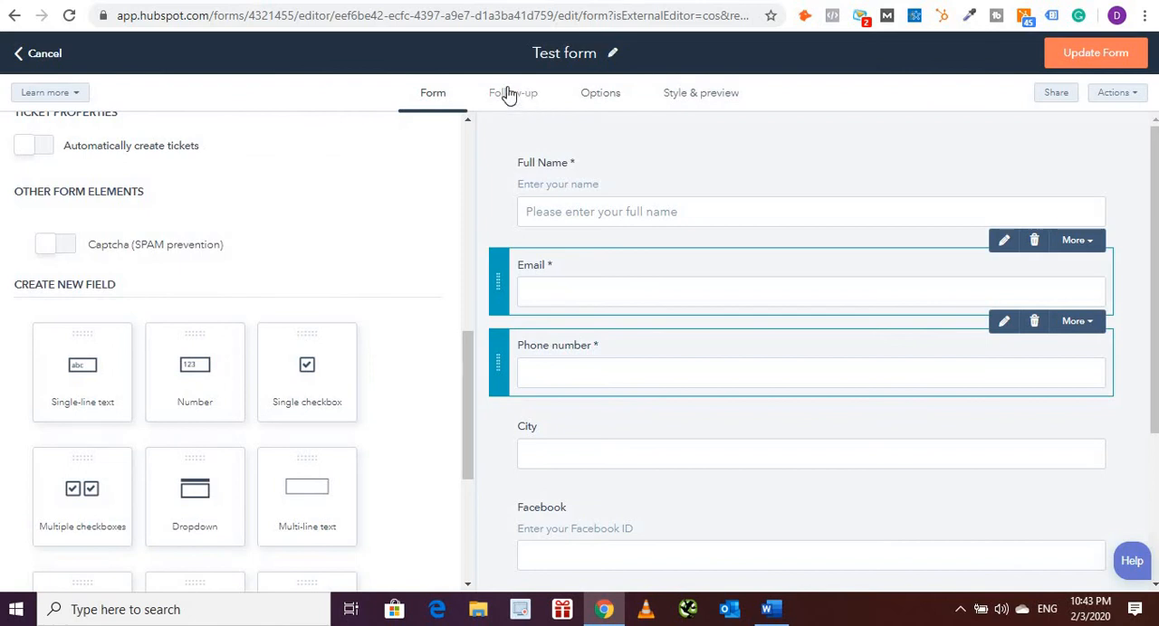
# - Look at the settings for creating a follow-up email for the form and close them without creating one
pyautogui.click(510, 94)
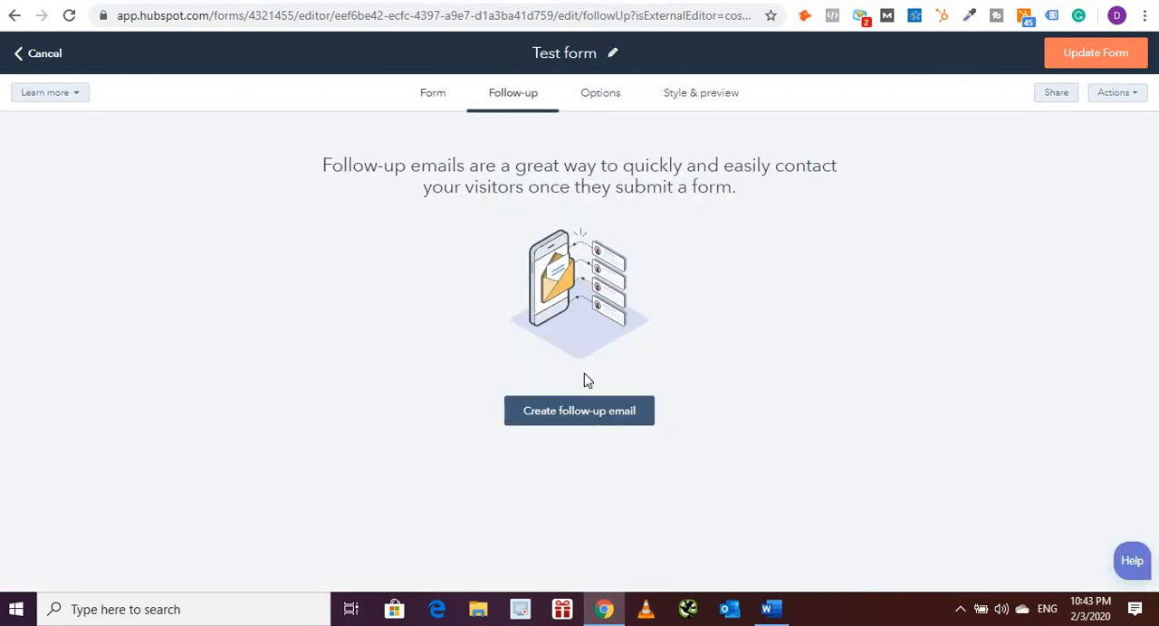
pyautogui.click(584, 410)
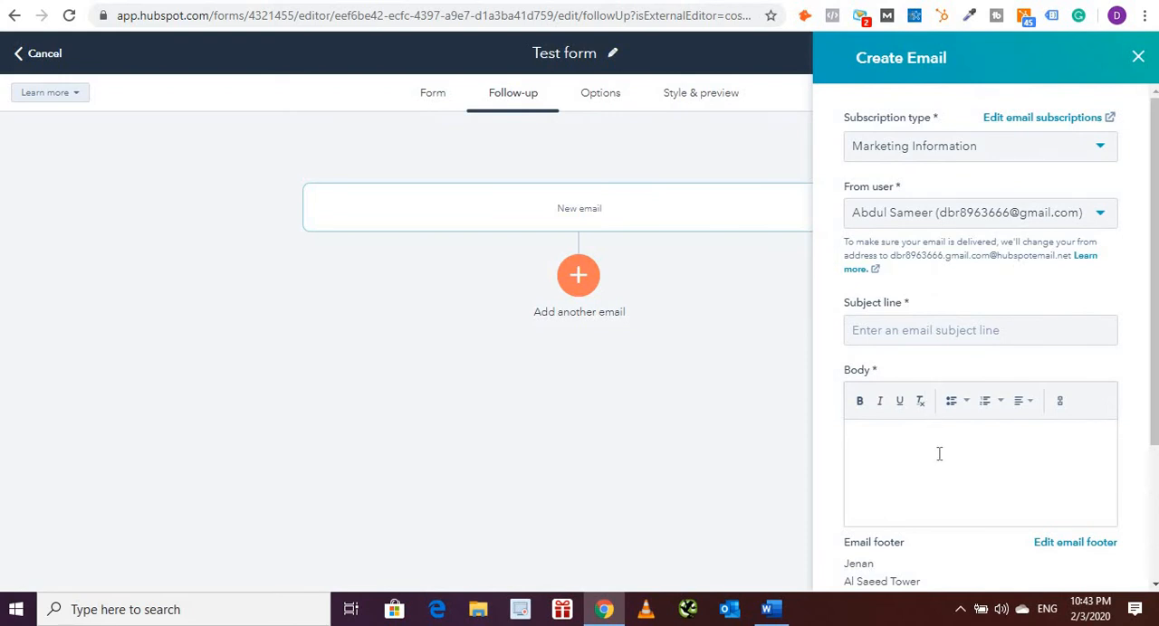
pyautogui.click(1136, 57)
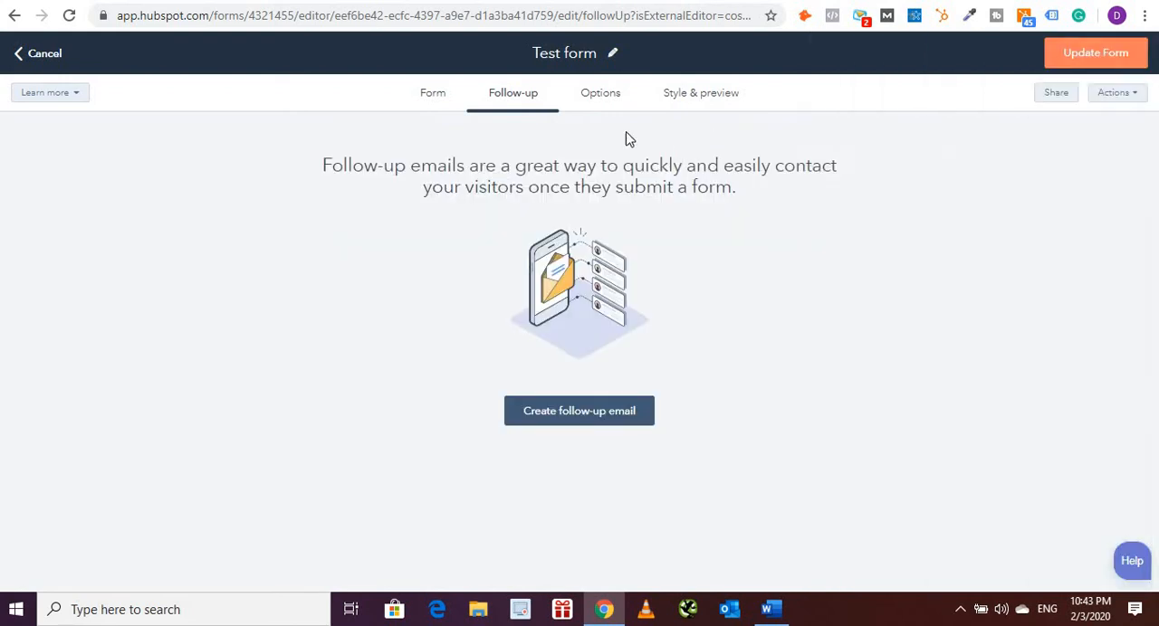
# - Enable submission email notifications to the contact's owner and check the available notification recipients without choosing one
pyautogui.click(598, 94)
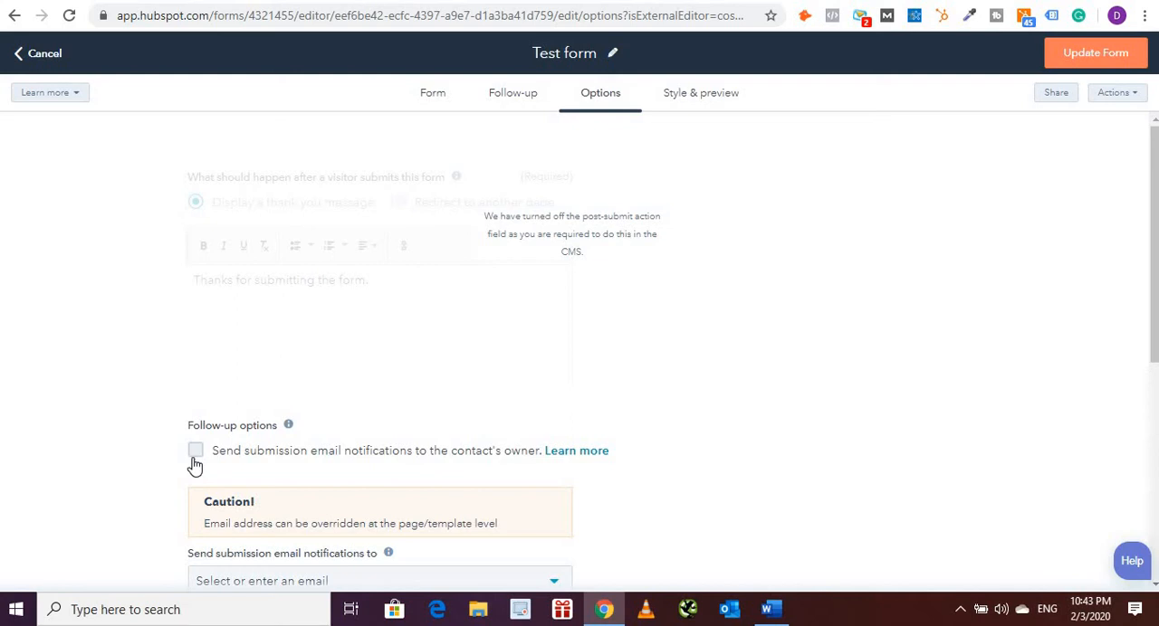
pyautogui.click(195, 464)
pyautogui.scroll(-2, 1154, 245)
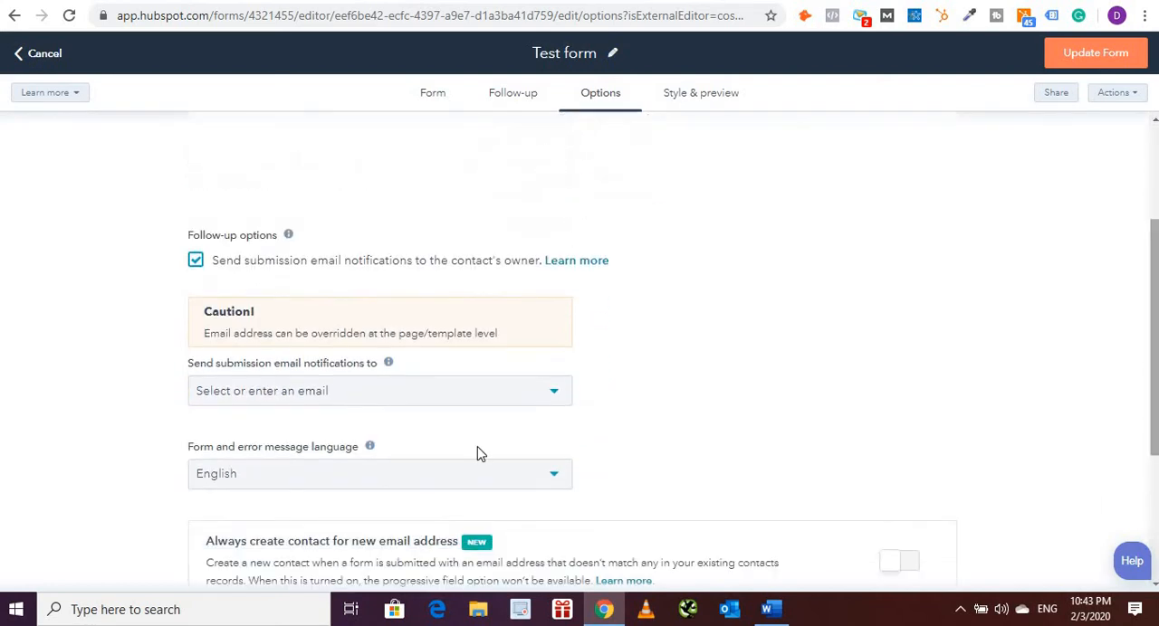
pyautogui.click(419, 395)
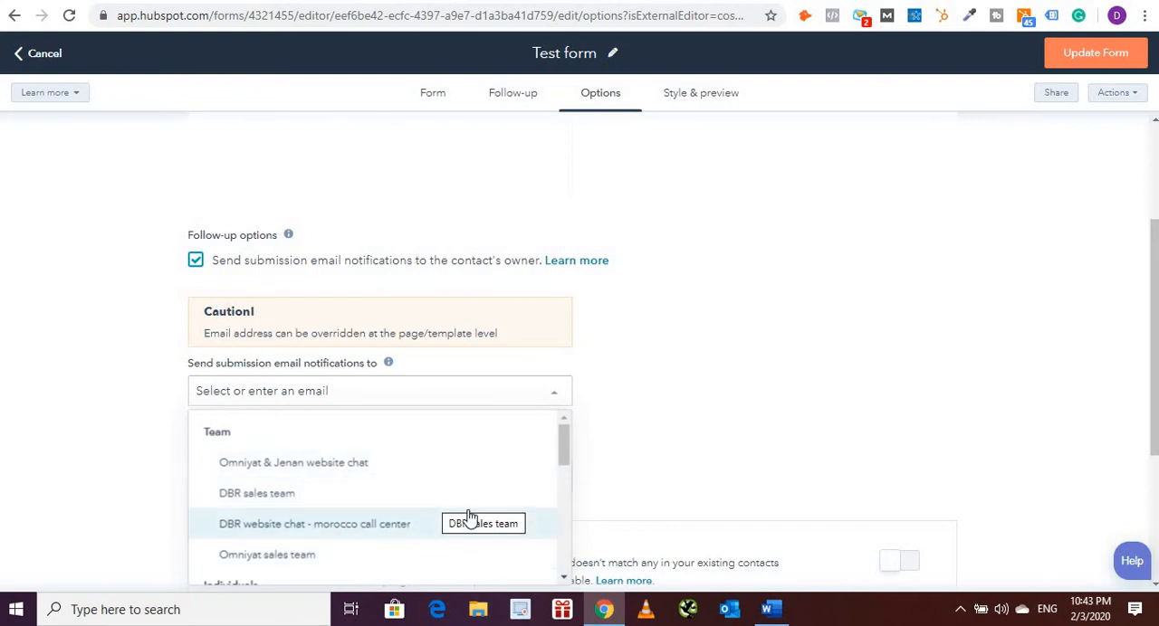
pyautogui.click(694, 407)
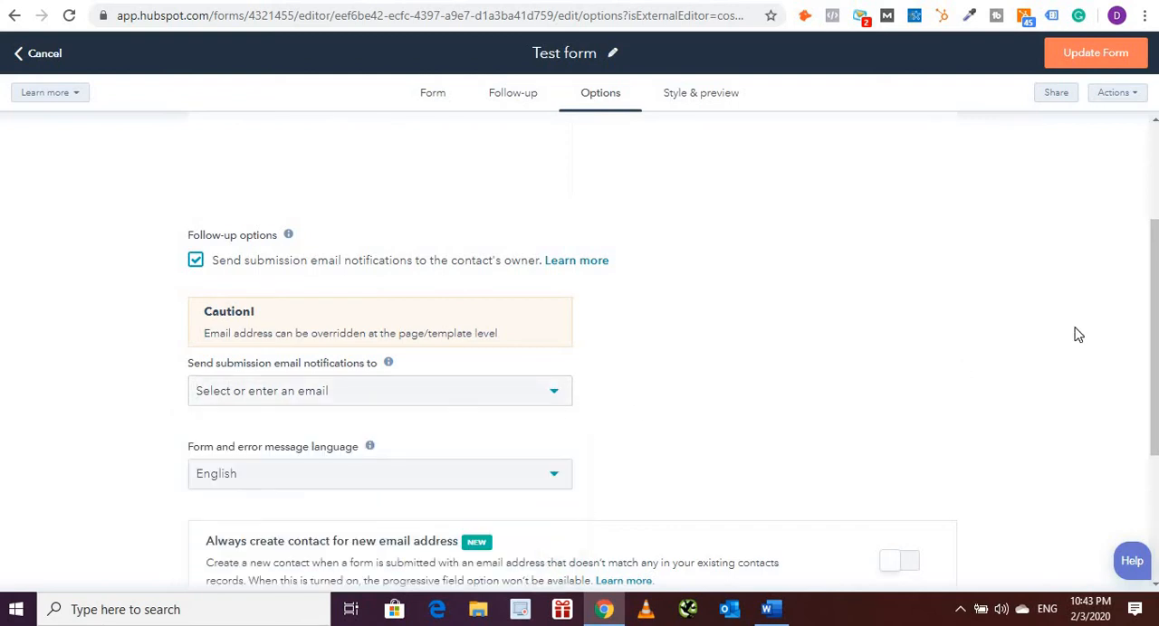
# - Check the form's style and preview, and update the form to return to the landing page
pyautogui.click(757, 107)
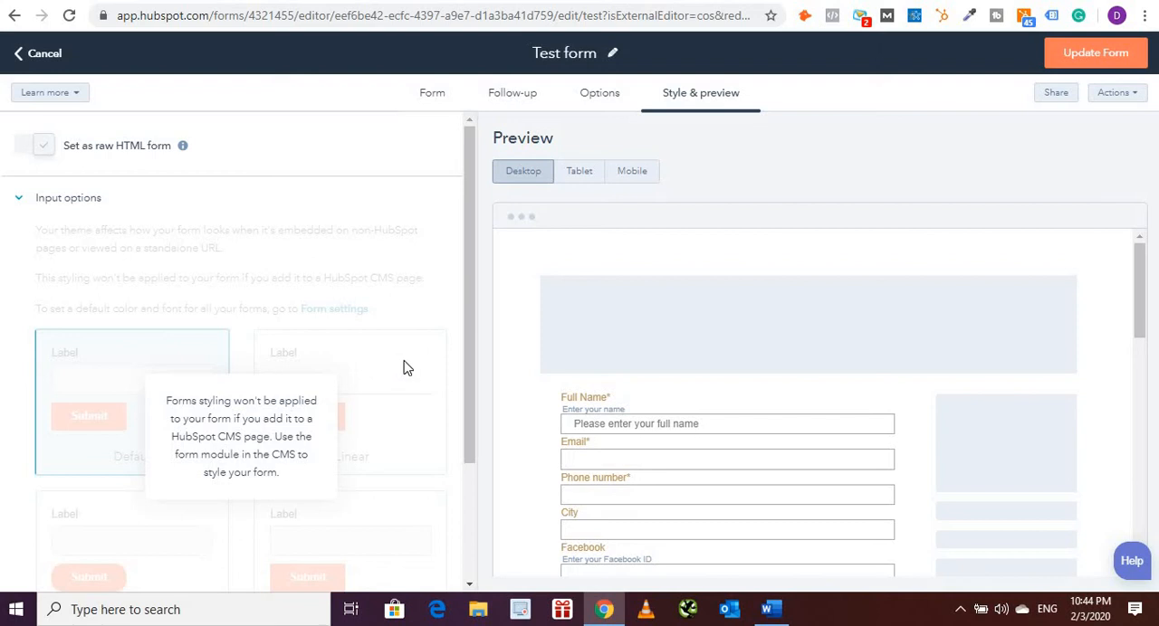
pyautogui.click(1085, 56)
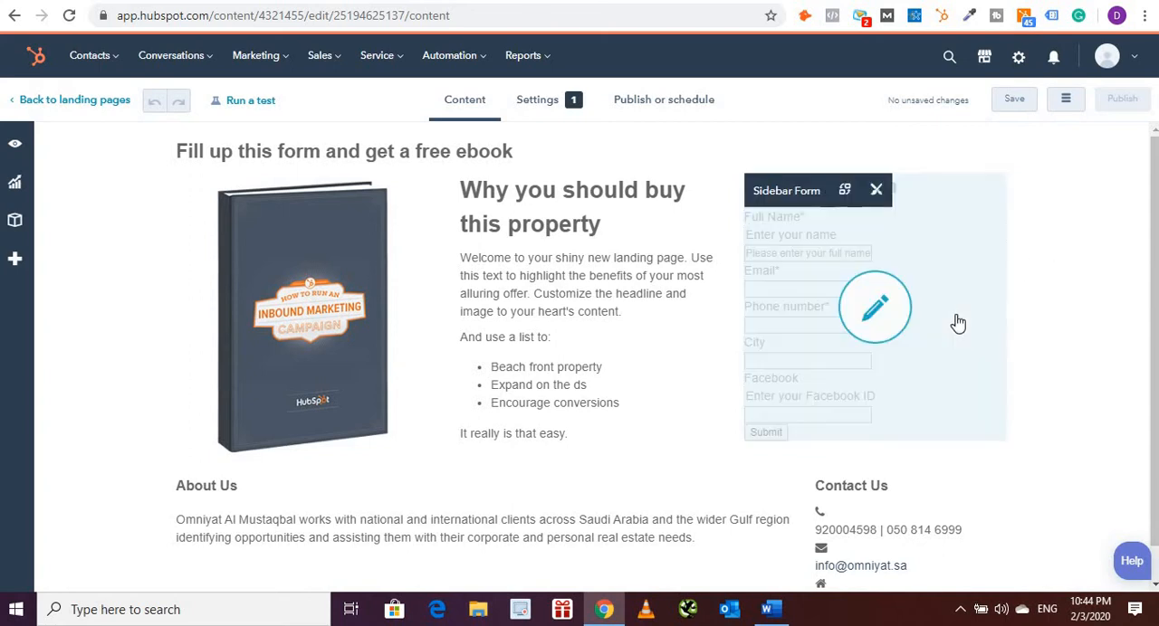
# - Open the landing page's Sidebar Form module and review its smart rules information, selected form and post-submission options
pyautogui.click(876, 307)
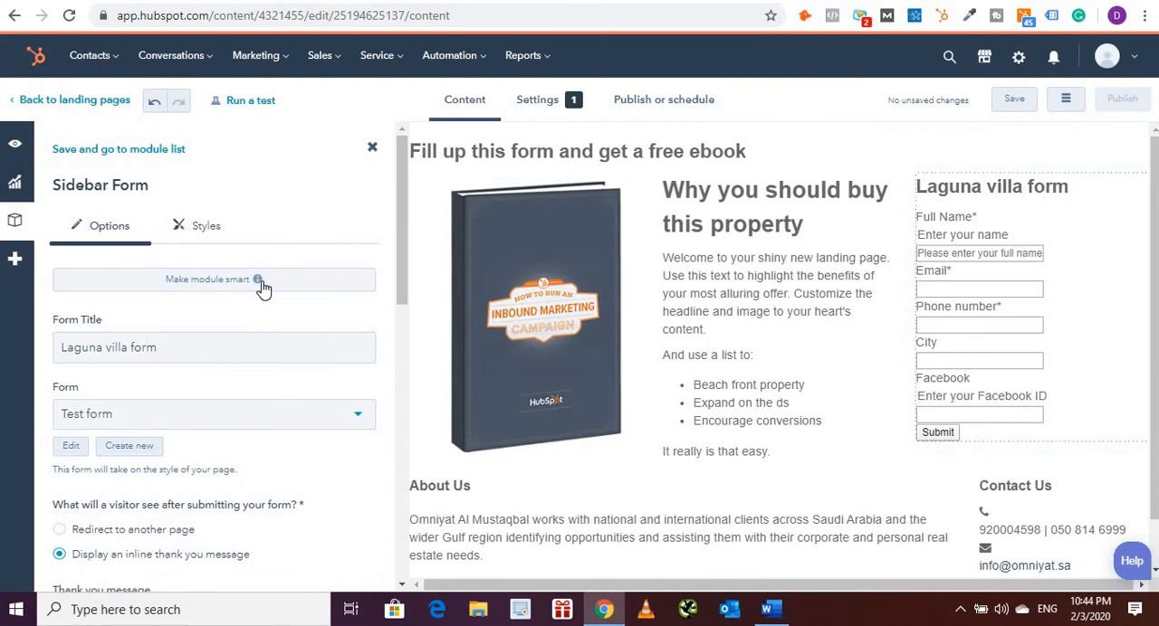
pyautogui.moveTo(261, 285)
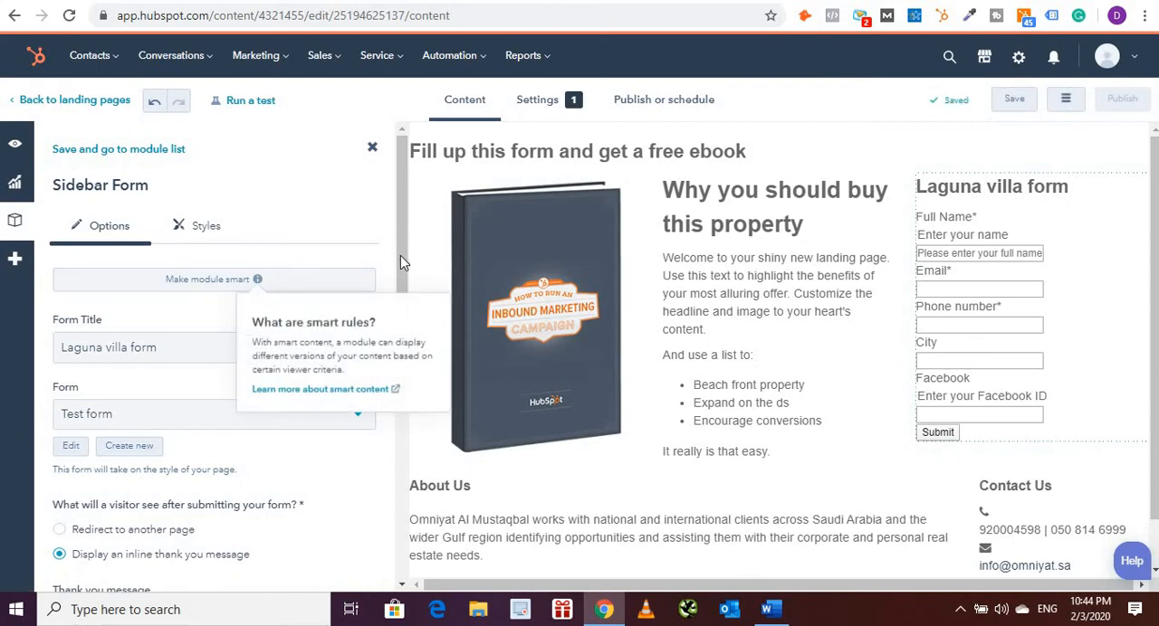
pyautogui.scroll(-3, 389, 348)
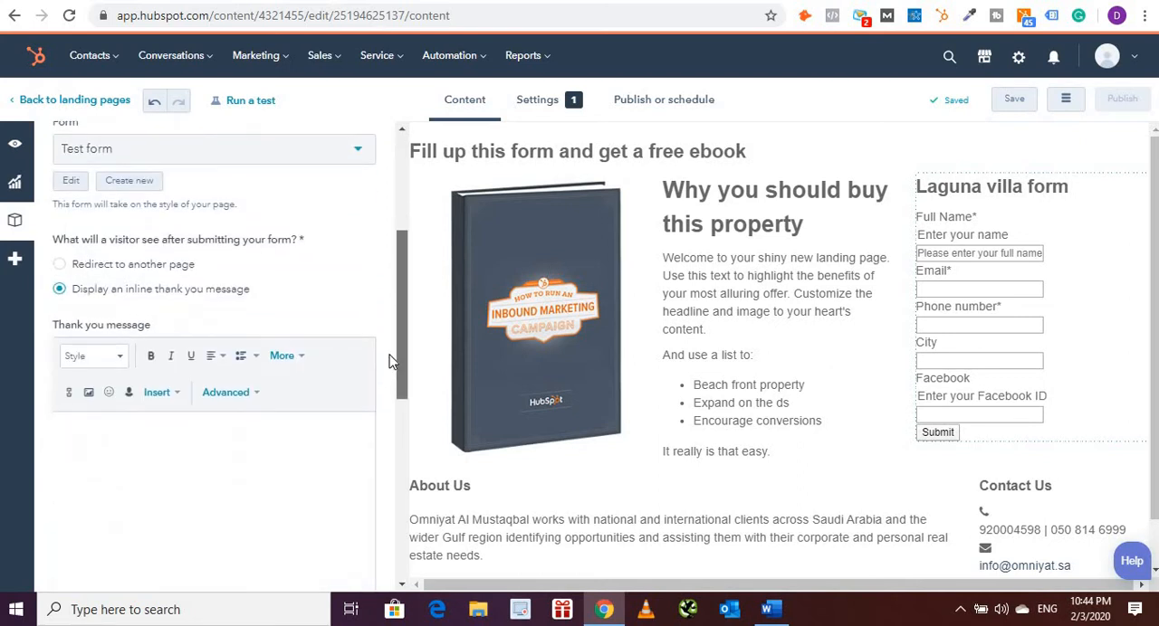
pyautogui.scroll(1, 389, 336)
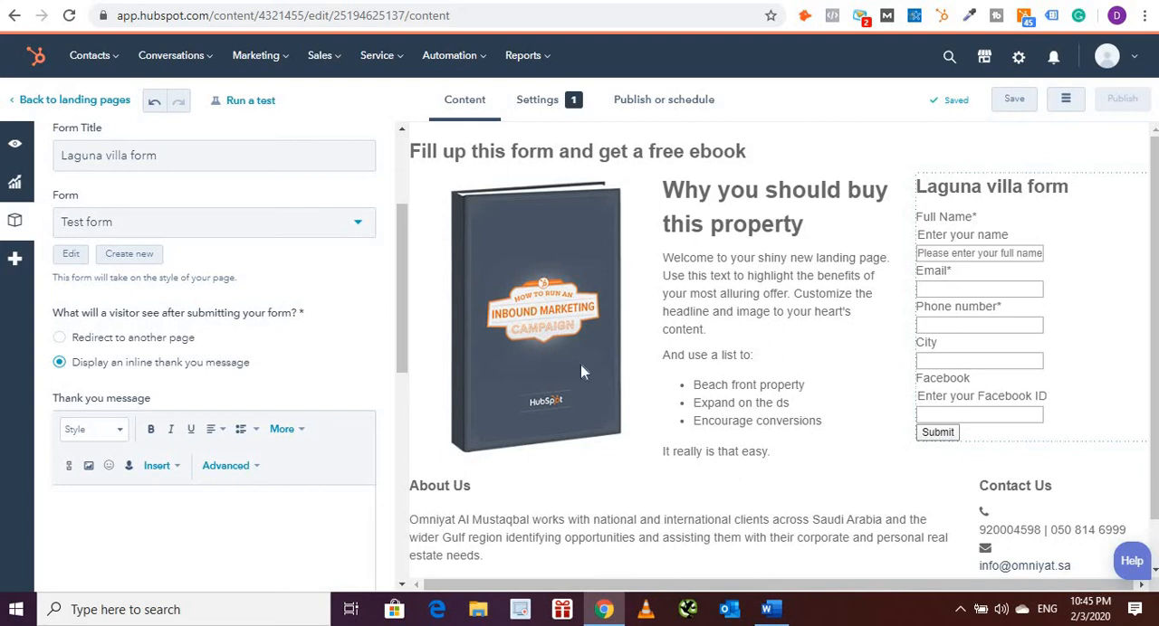
# - Display an inline thank you message reading "Thank you for submitting your info. It means a lot to us. You'll get the e-book in your inbox."
pyautogui.click(152, 342)
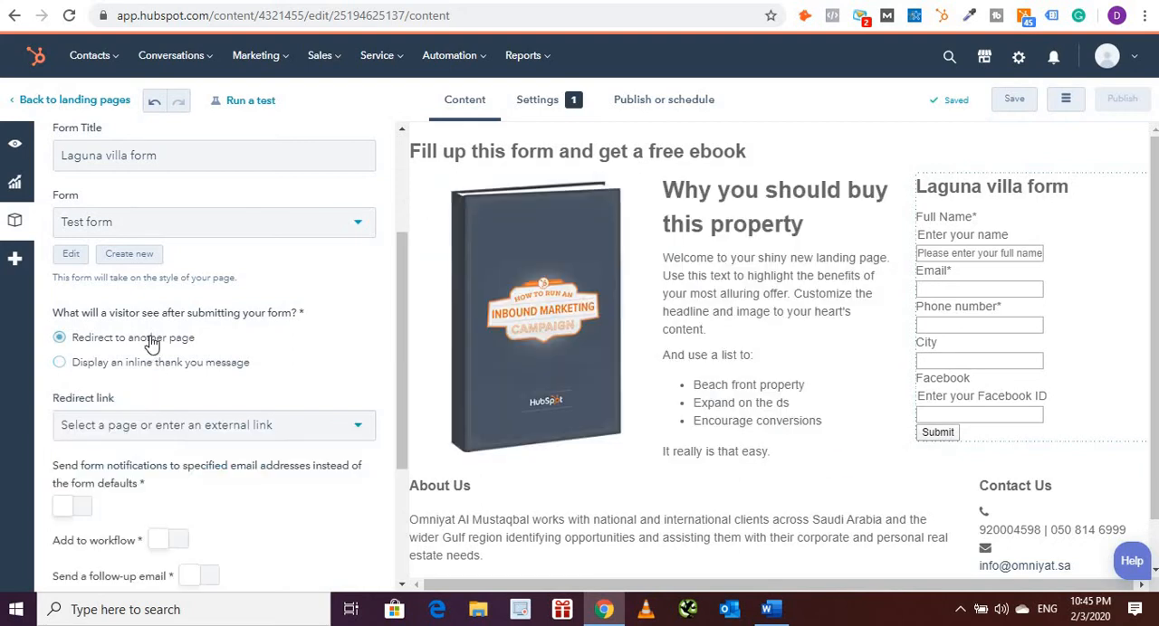
pyautogui.click(155, 363)
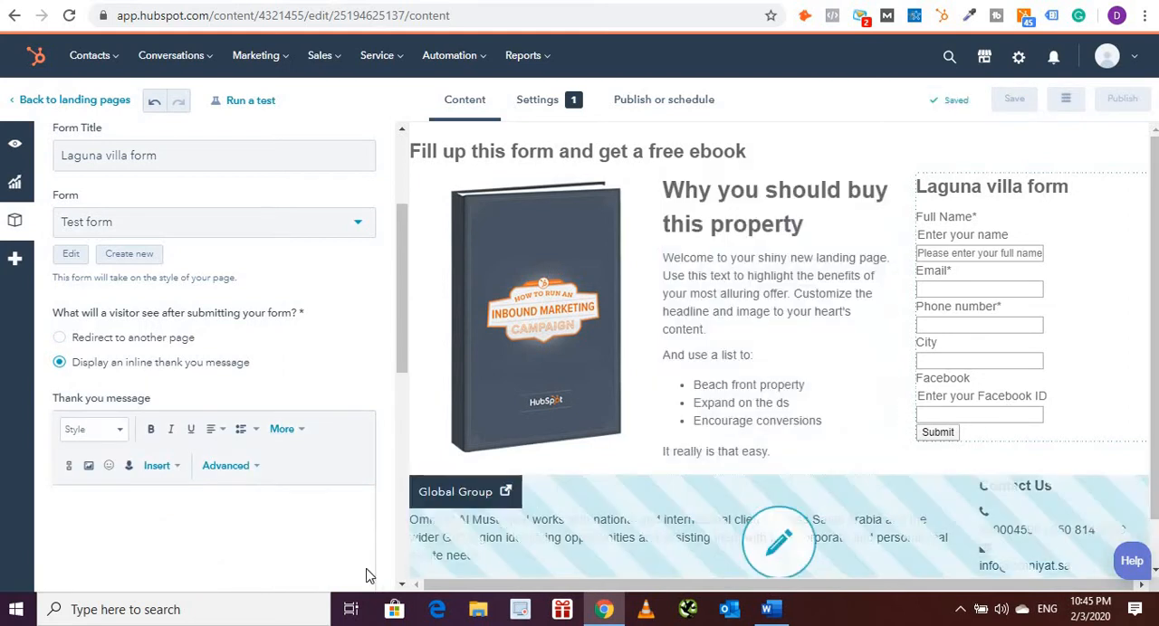
pyautogui.click(244, 537)
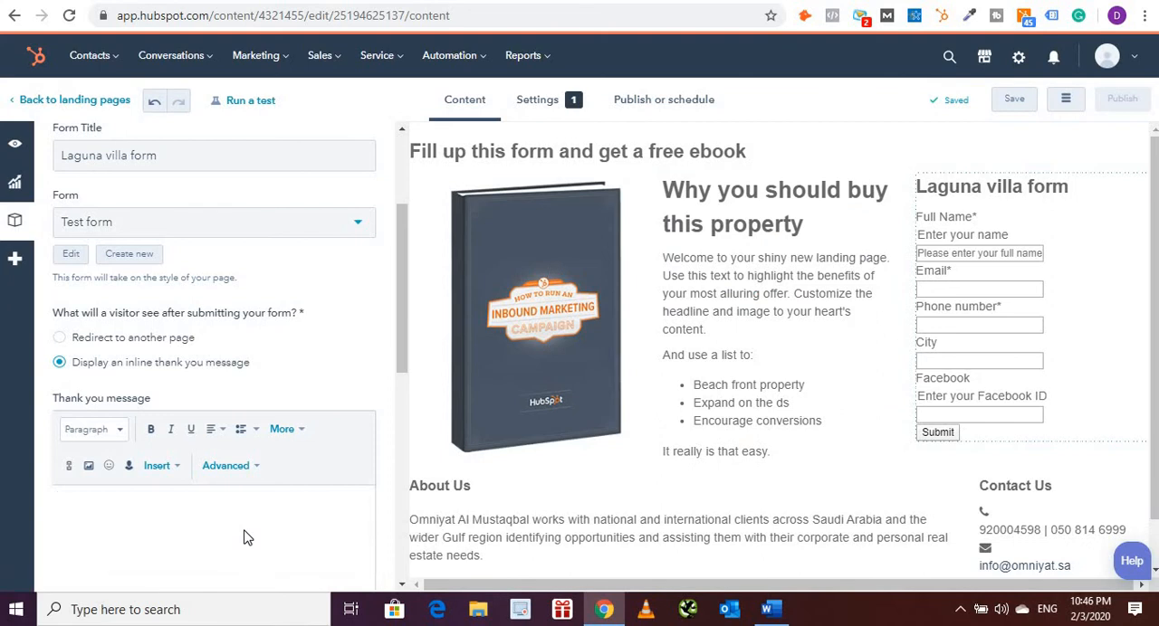
pyautogui.write('Thank')
pyautogui.write('submitting your ')
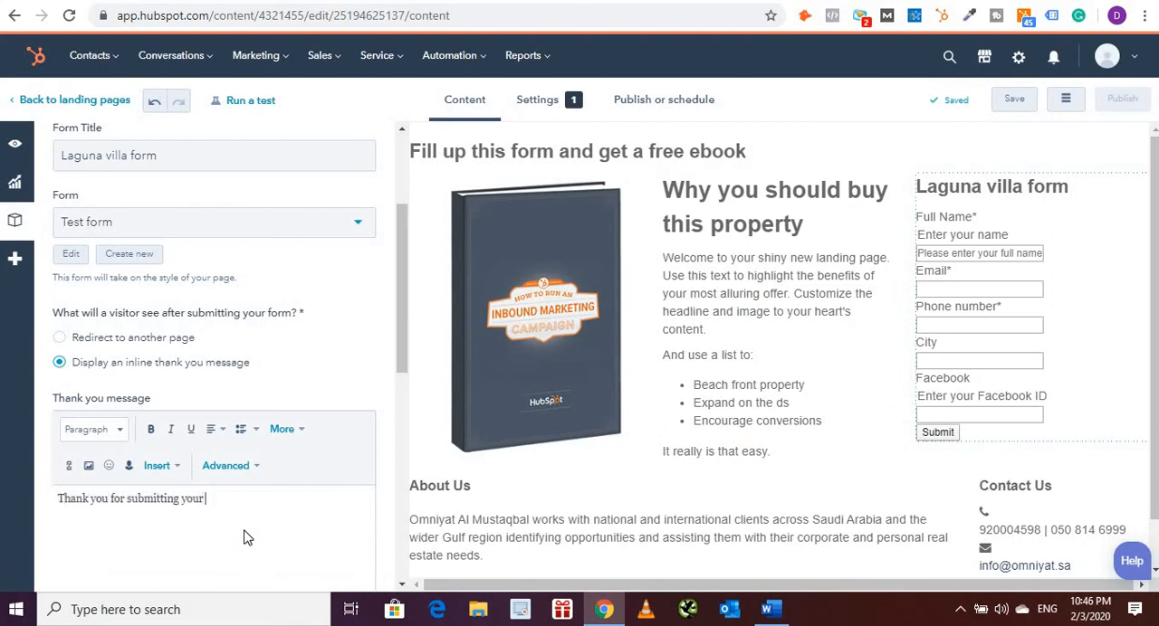
pyautogui.write("info. It means a lot to us. You'll g")
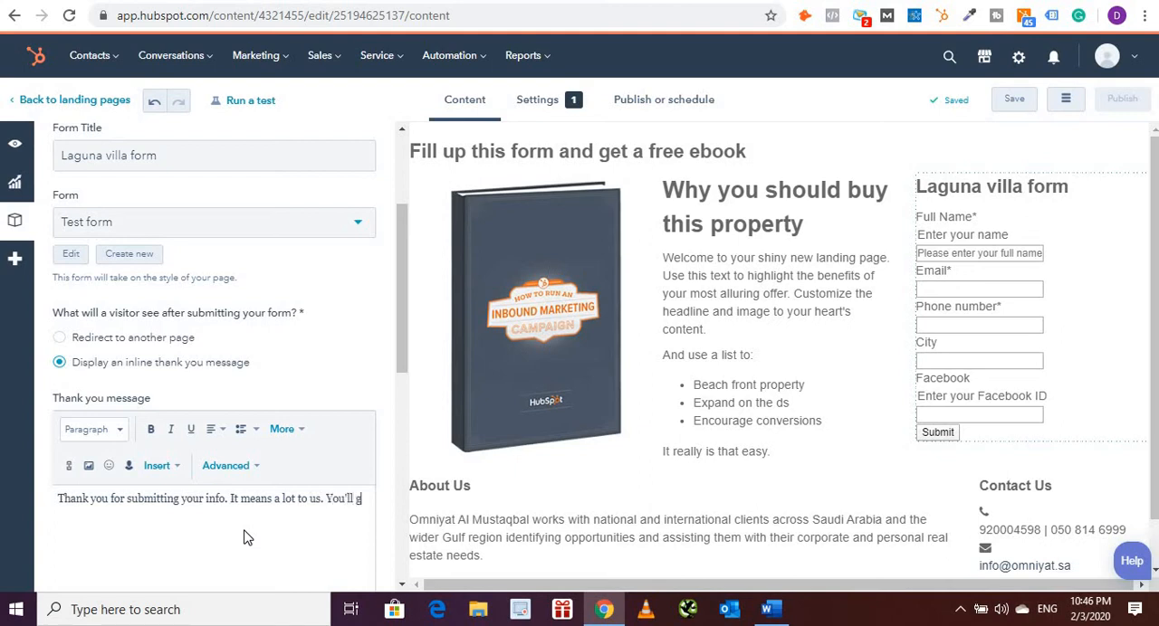
pyautogui.write('et the e-book in your inbox.  ')
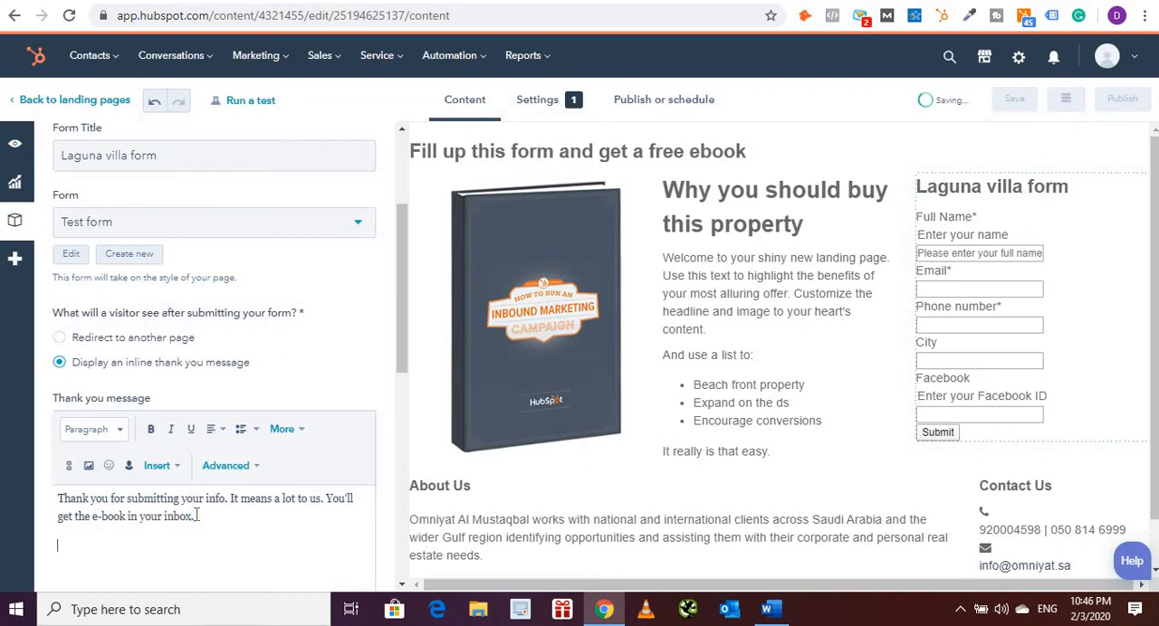
pyautogui.write('Otherwise,')
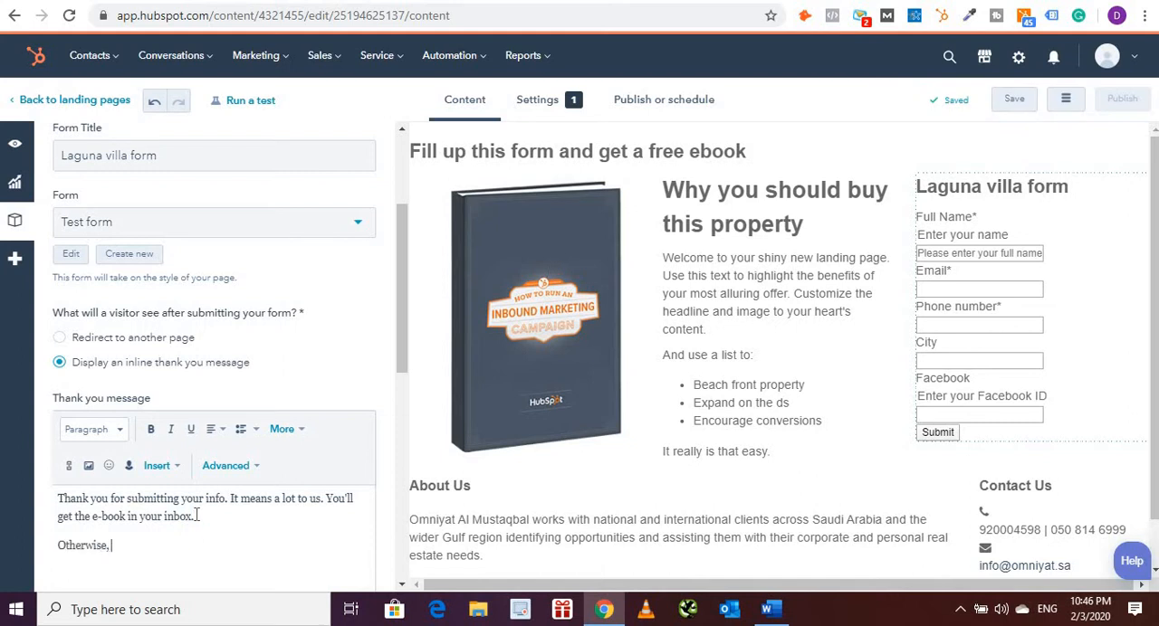
pyautogui.write(' you can download by clicking here')
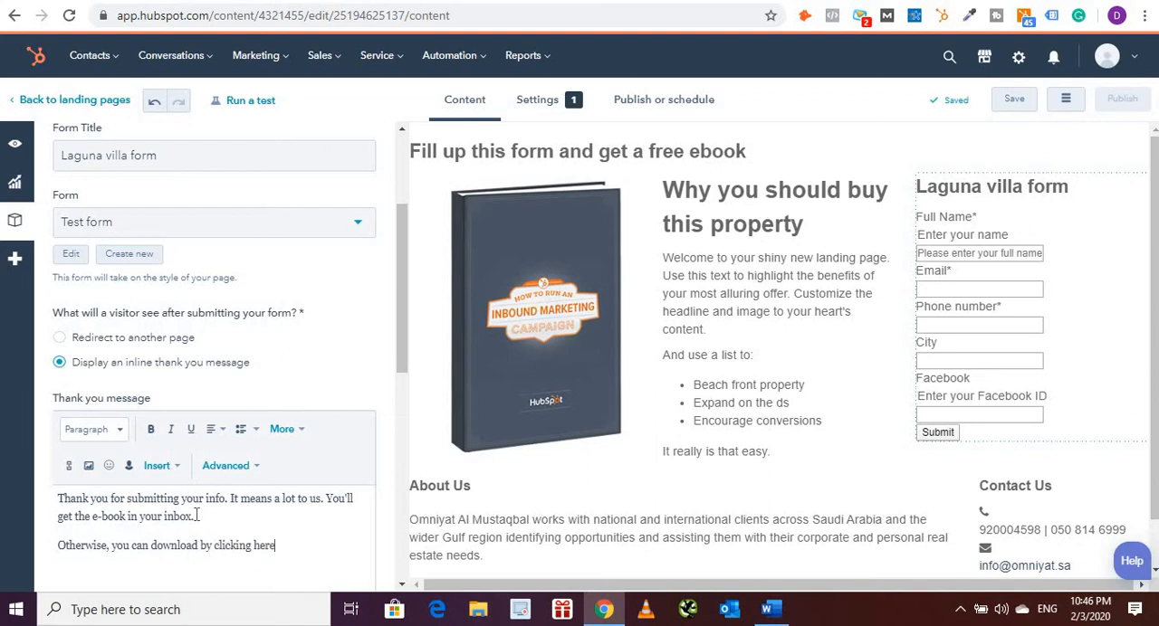
pyautogui.hotkey('shift', 'Left')
pyautogui.hotkey('shift', 'Left')
pyautogui.hotkey('shift', 'Left')
pyautogui.click(70, 464)
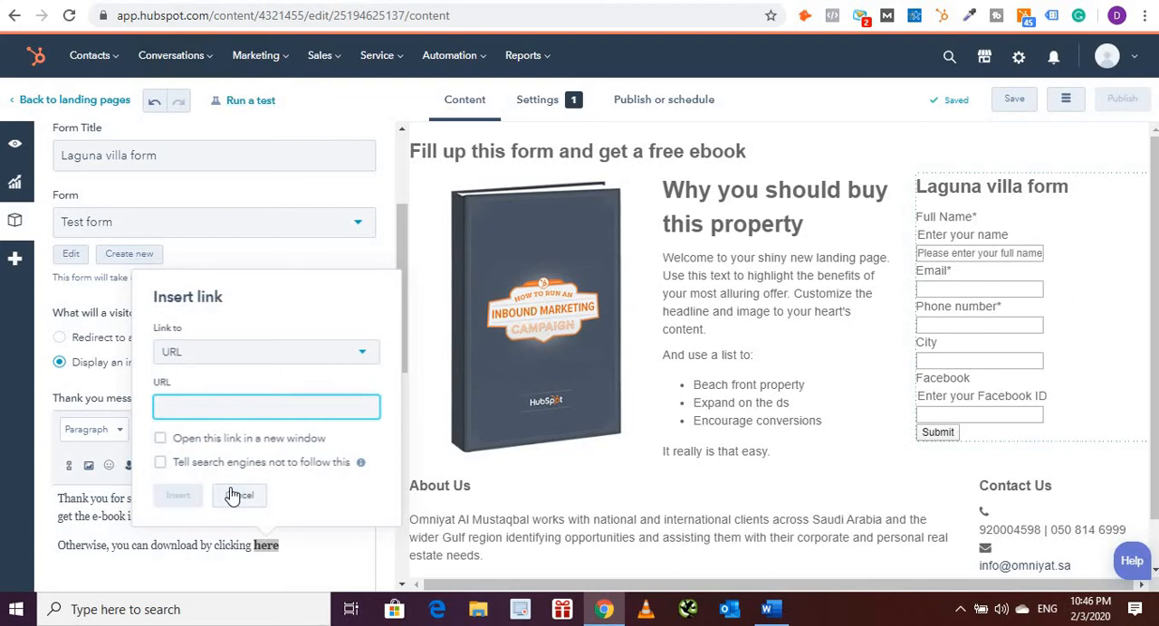
# - Open the HubSpot Files library in a new browser tab and switch to it
pyautogui.click(254, 65)
pyautogui.moveTo(317, 261)
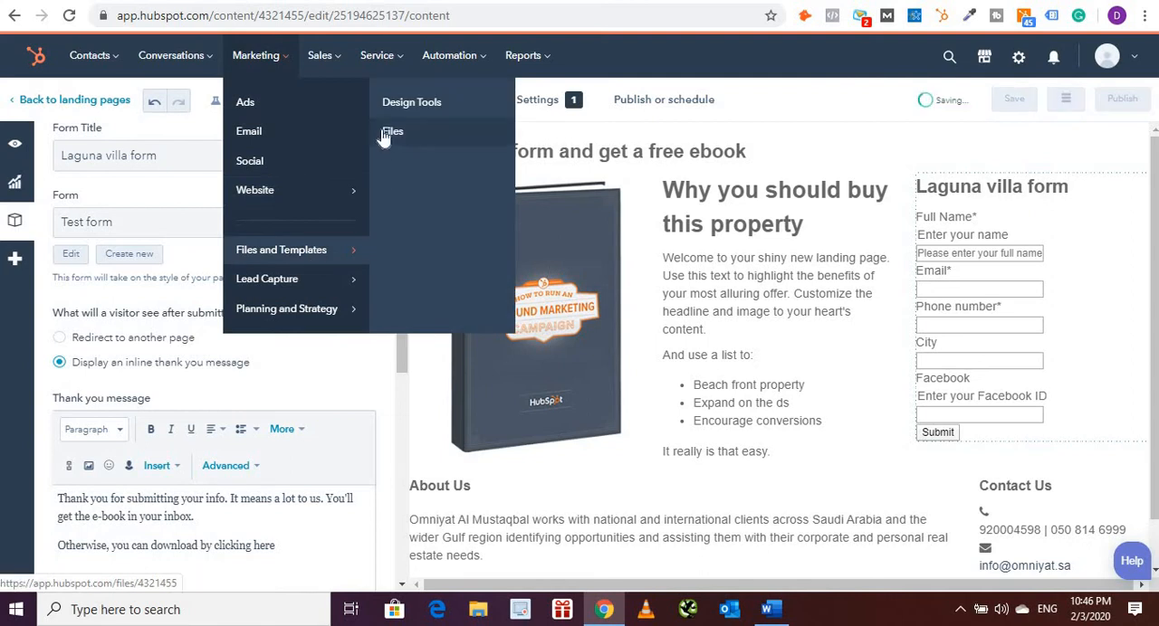
pyautogui.rightClick(384, 134)
pyautogui.click(412, 140)
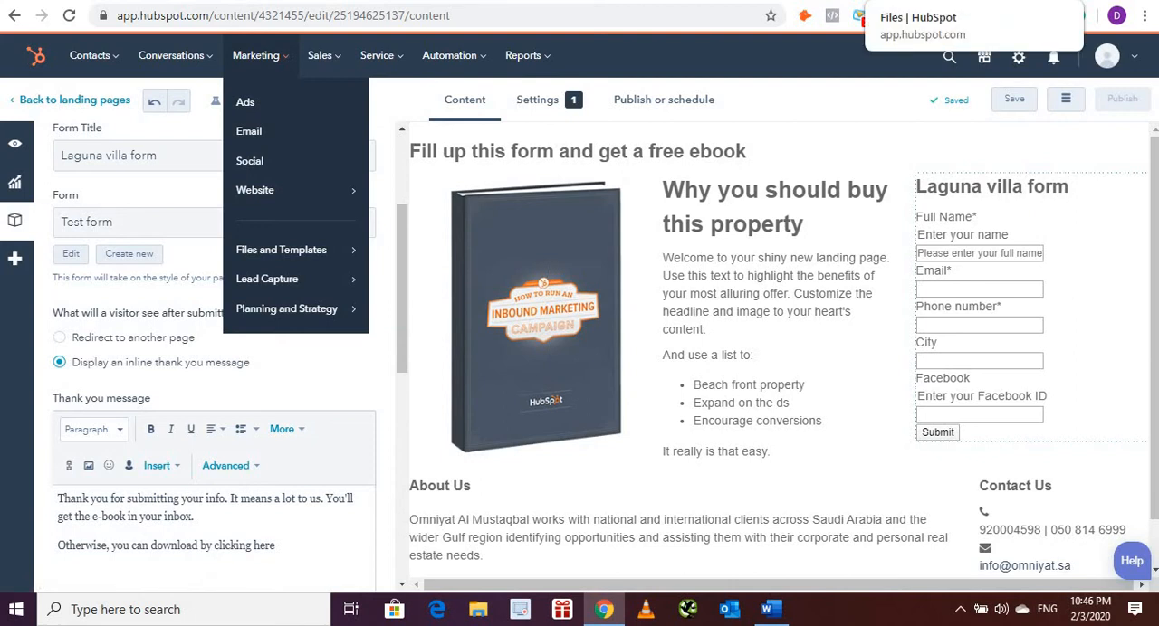
pyautogui.click(910, 1)
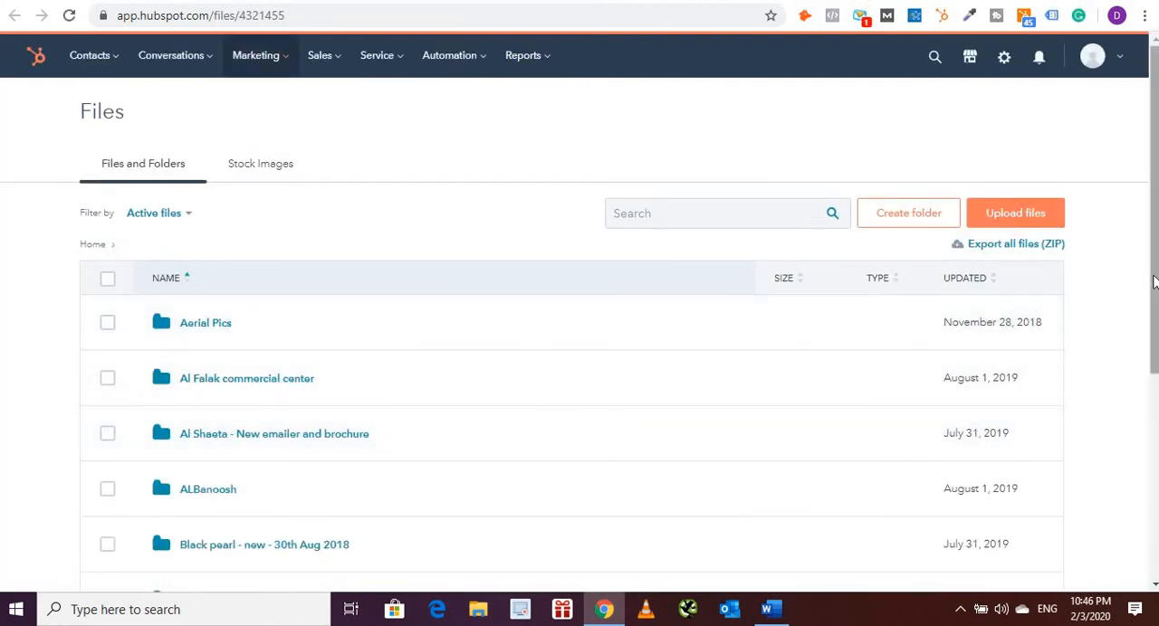
# - Search the files for "broch" and open the "Brochure - Khobar views" folder
pyautogui.scroll(-1, 1150, 281)
pyautogui.scroll(-3, 759, 203)
pyautogui.scroll(5, 758, 203)
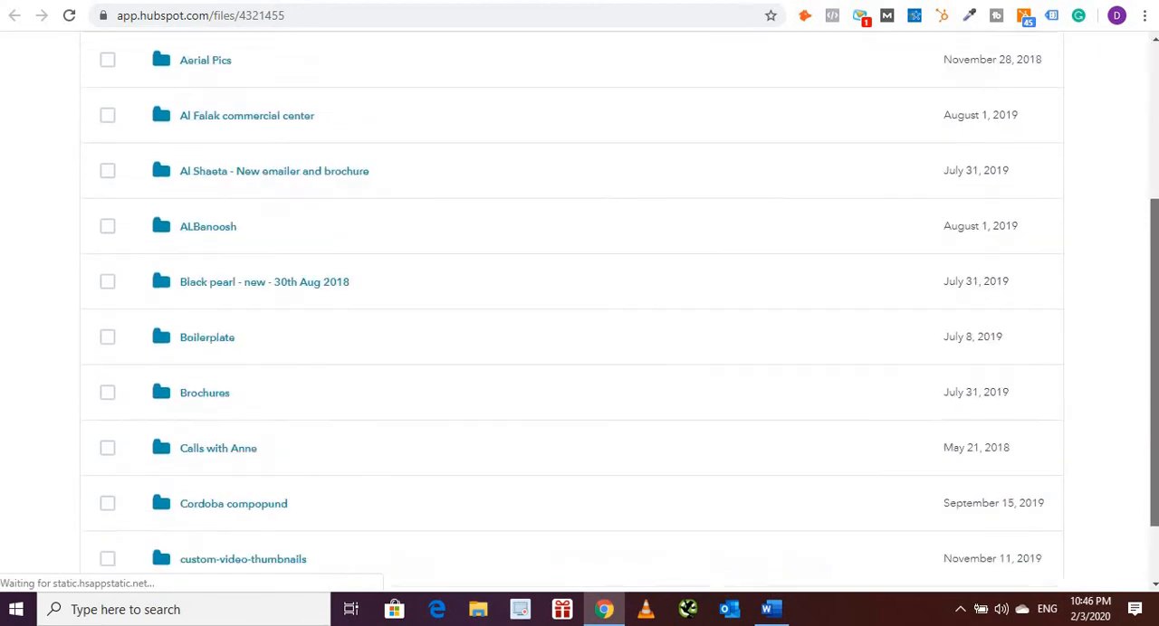
pyautogui.click(751, 207)
pyautogui.write('broc')
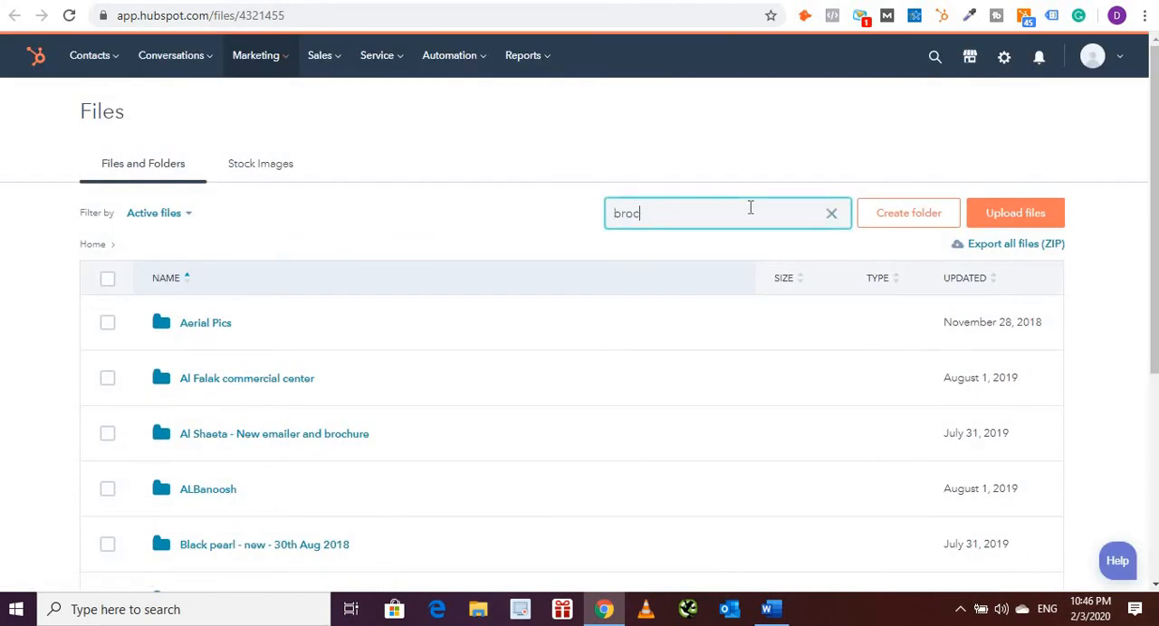
pyautogui.write('h')
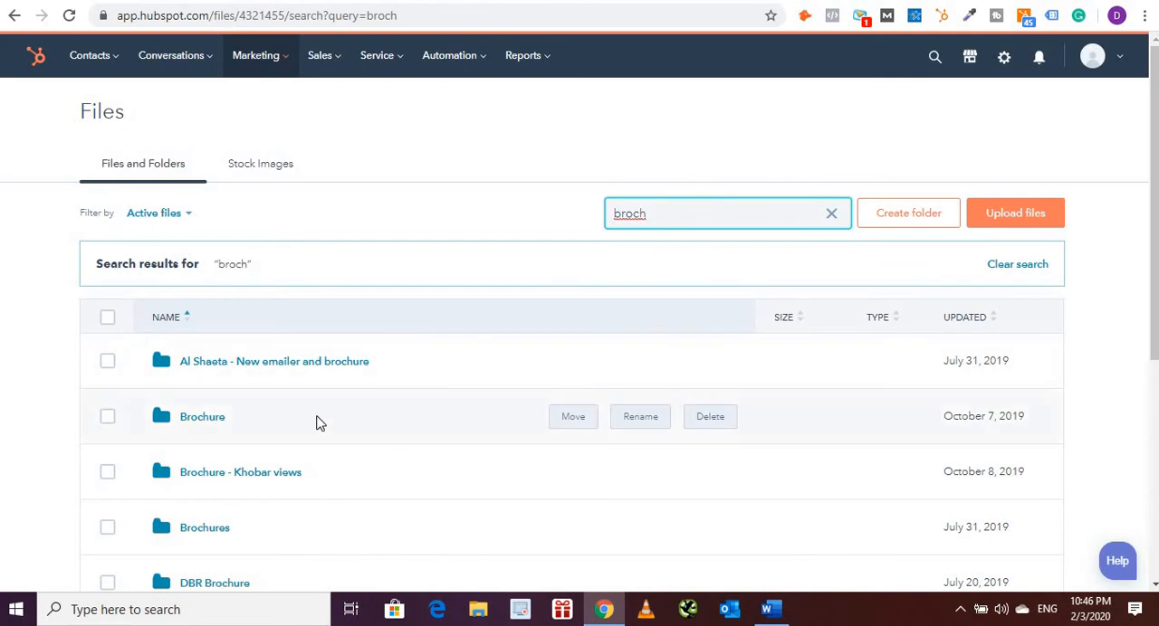
pyautogui.click(218, 477)
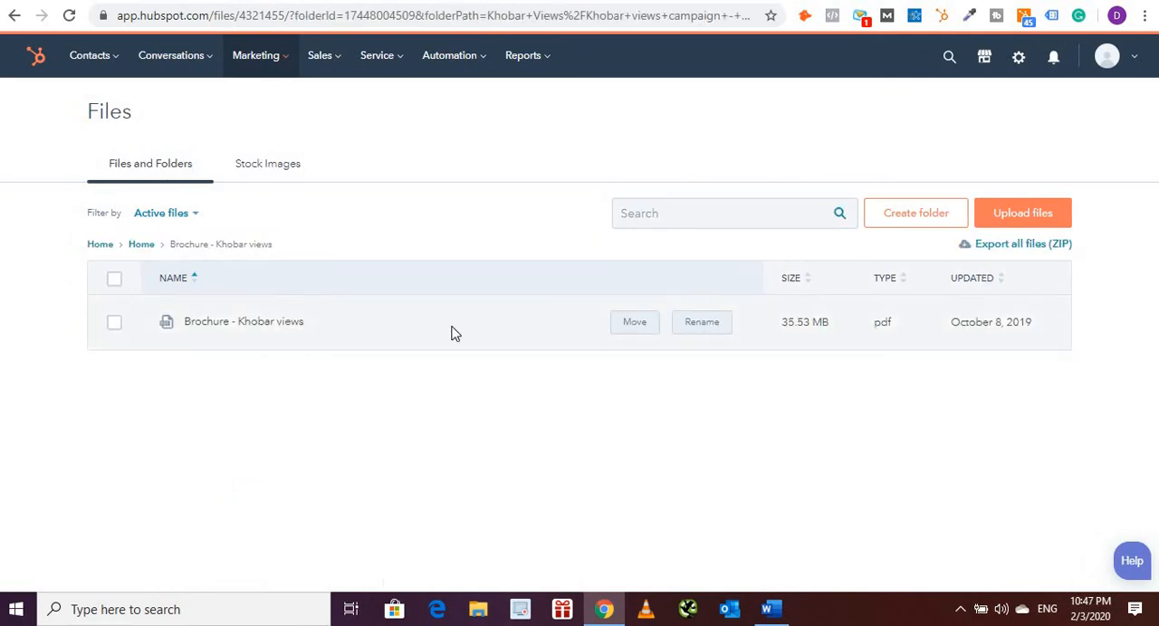
# - Copy the URL of the "Brochure - Khobar views" PDF from its file details and close the details
pyautogui.click(234, 327)
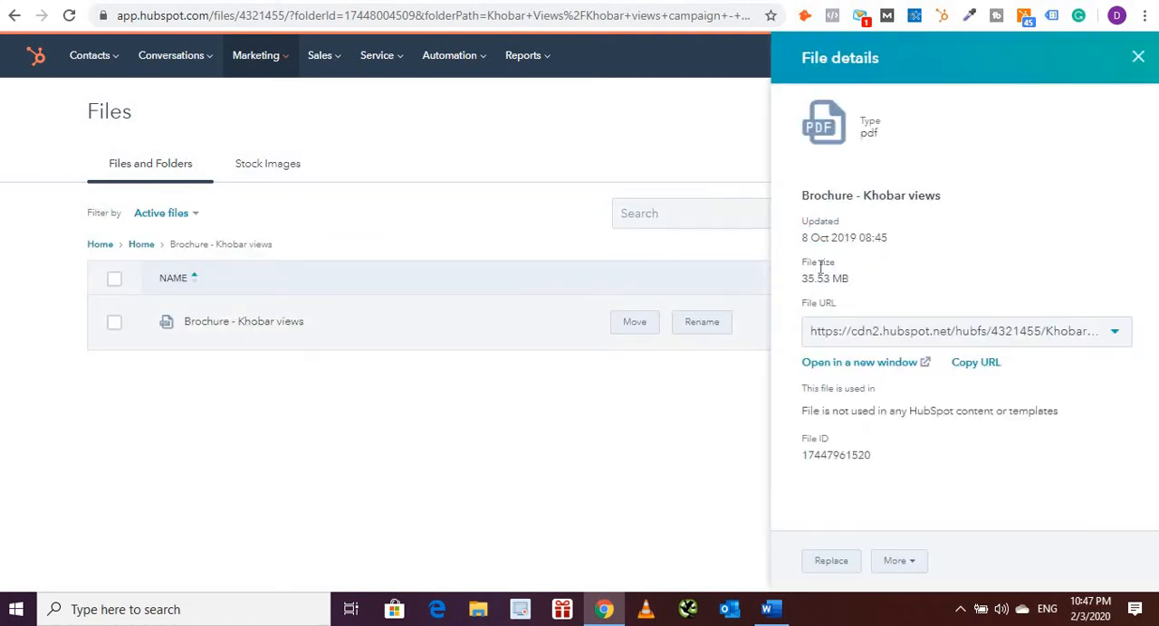
pyautogui.click(981, 366)
pyautogui.click(1137, 57)
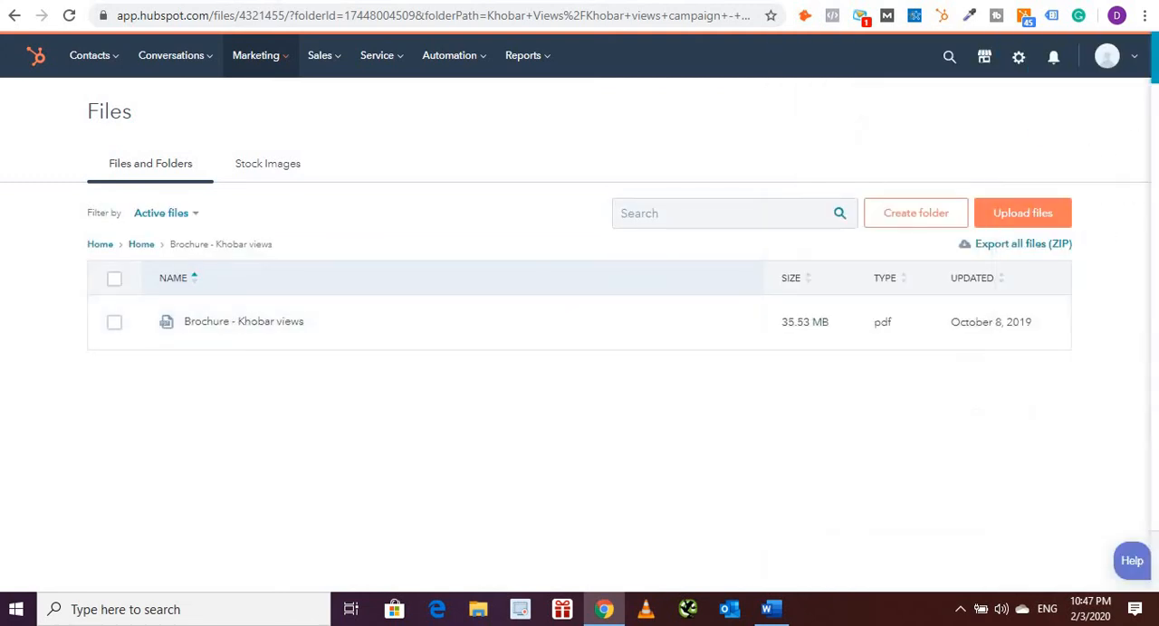
# - Back in the landing page editor, link the word "here" in the thank you message to the copied brochure URL, opening in a new window
pyautogui.click(389, 1)
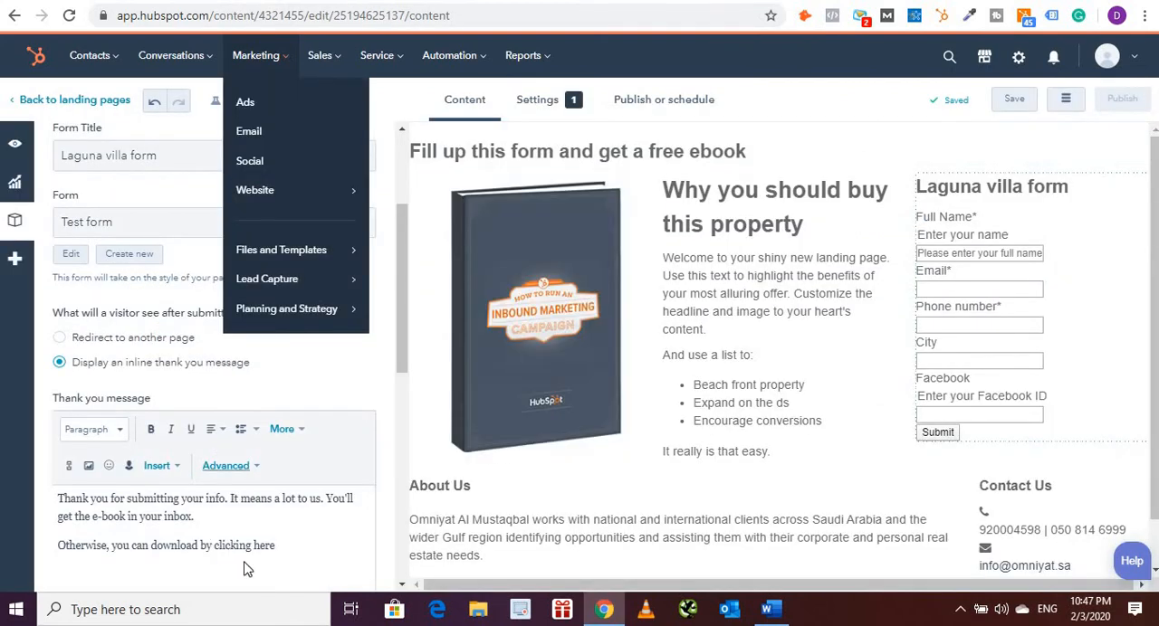
pyautogui.moveTo(284, 544); pyautogui.dragTo(256, 544)
pyautogui.click(68, 465)
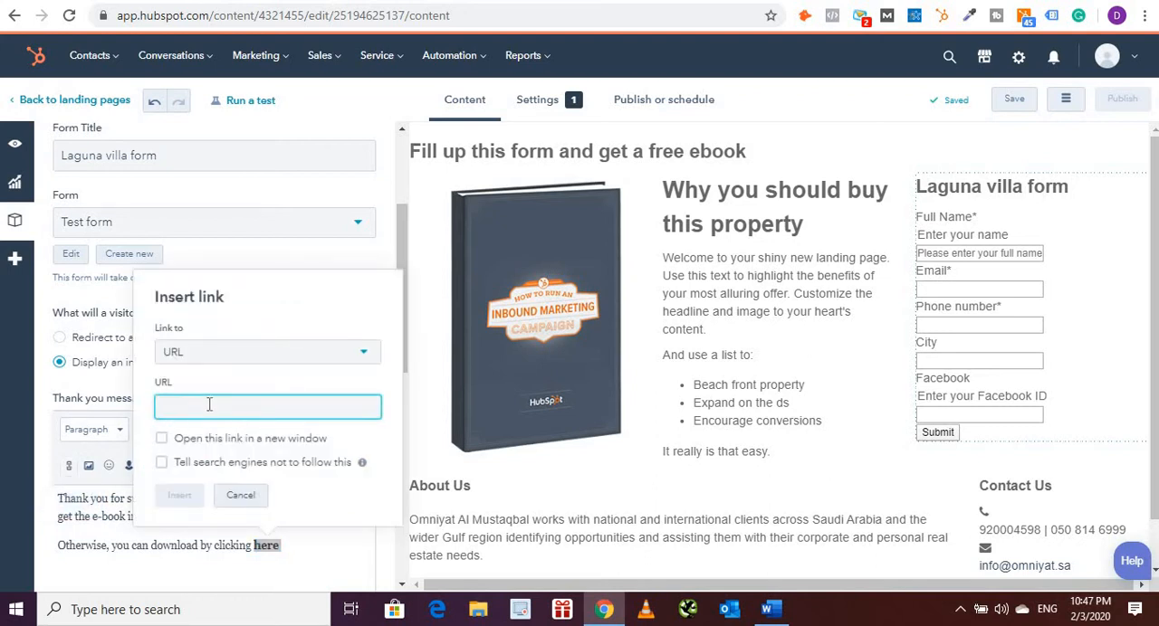
pyautogui.hotkey('ctrl', 'v')
pyautogui.click(196, 442)
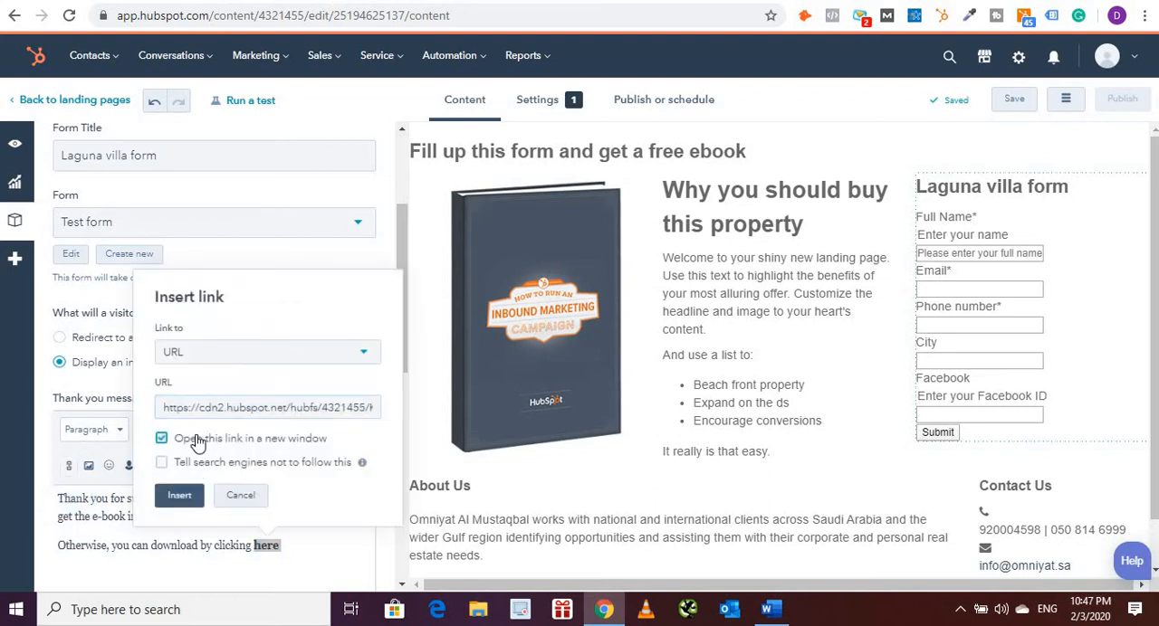
pyautogui.click(180, 496)
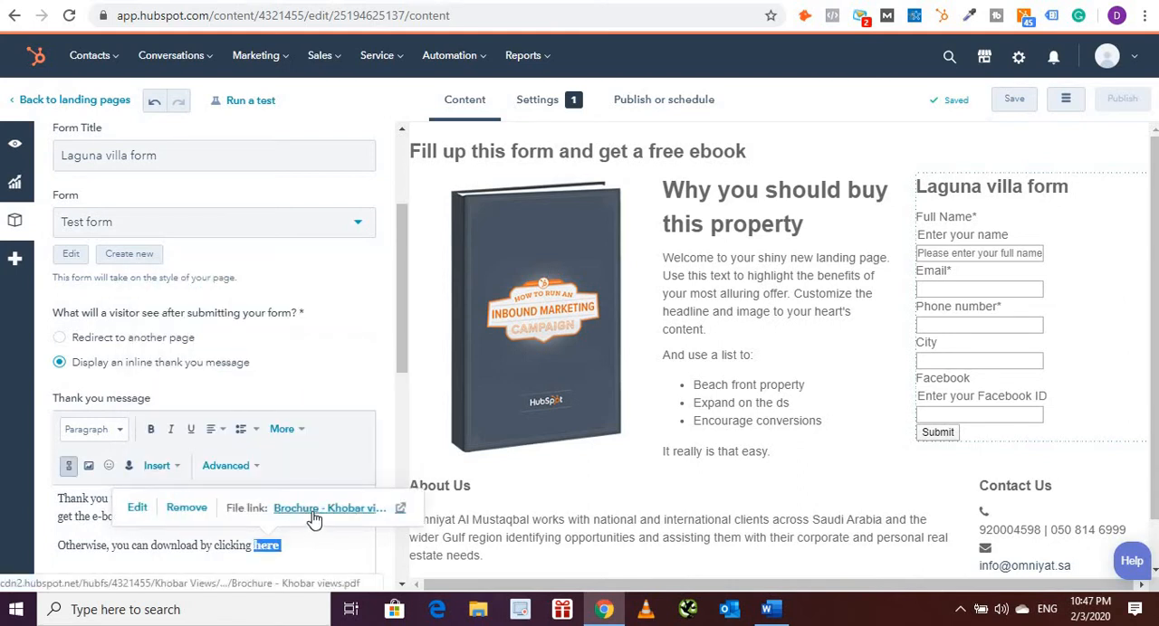
# - Open the linked brochure PDF to check that the link works, and return to the thank you message
pyautogui.click(314, 509)
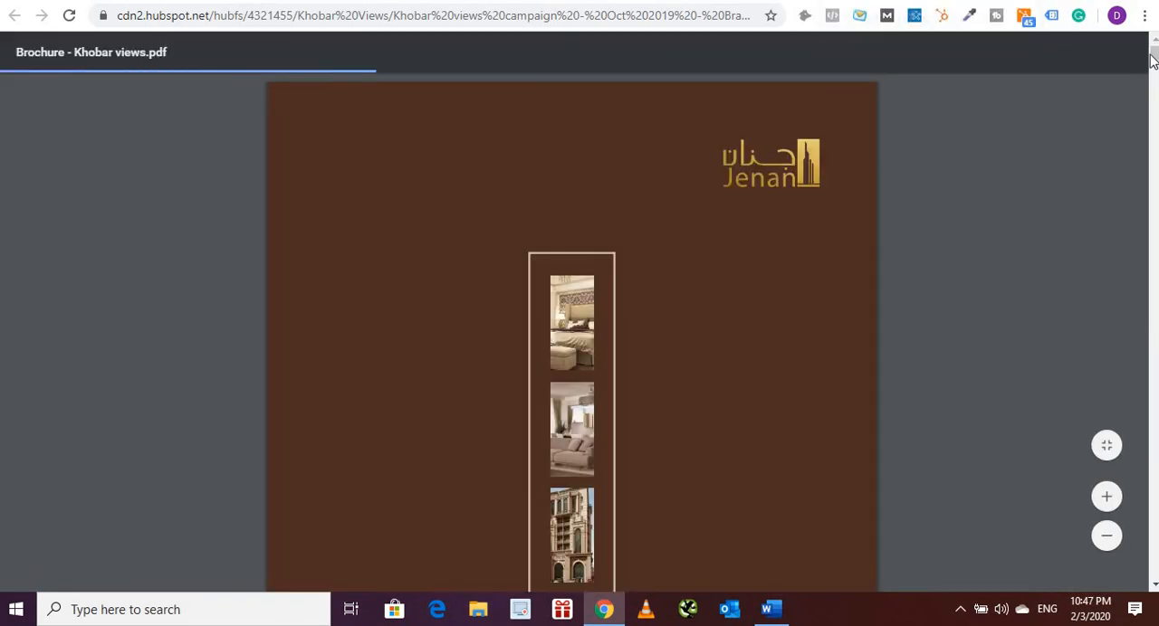
pyautogui.moveTo(1154, 56); pyautogui.dragTo(1155, 269)
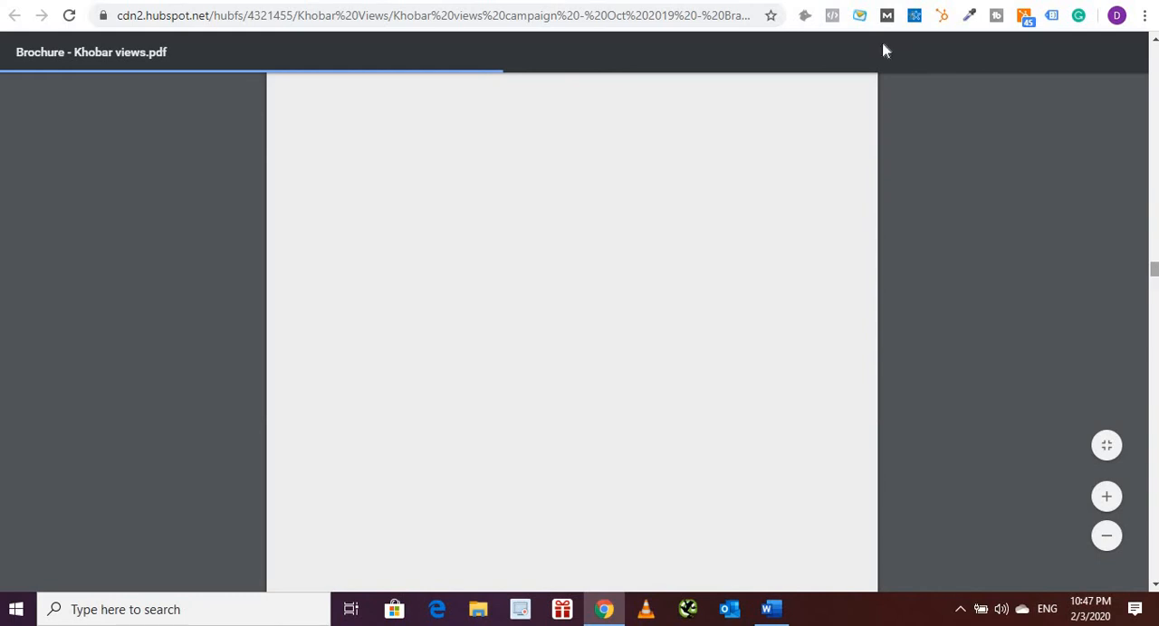
pyautogui.hotkey('ctrl', 'w')
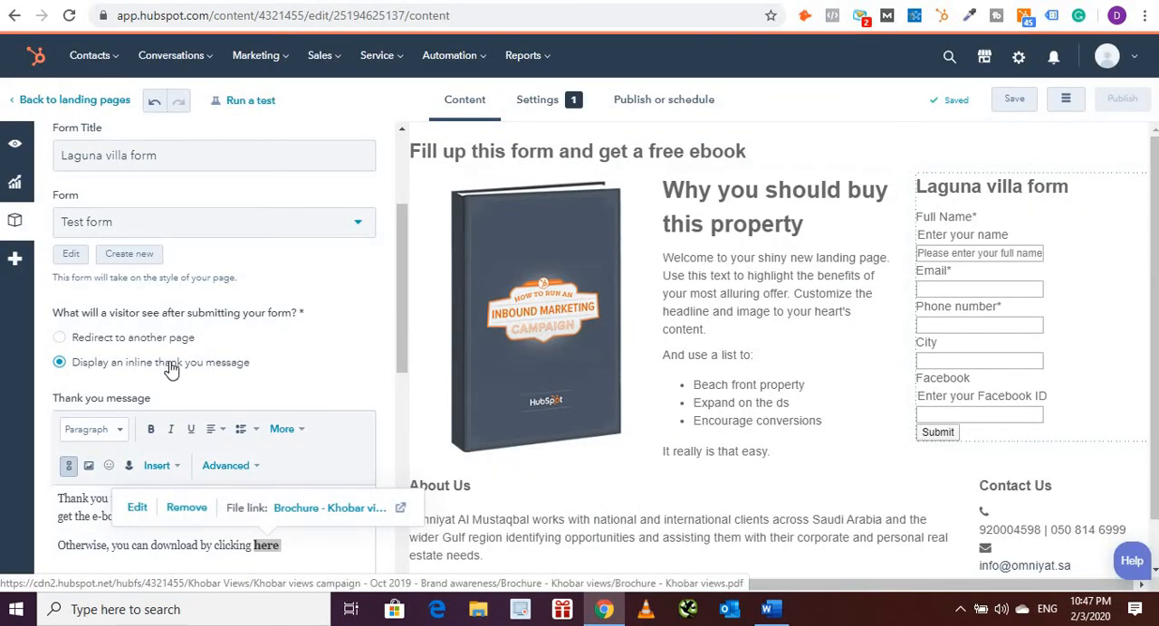
pyautogui.click(153, 546)
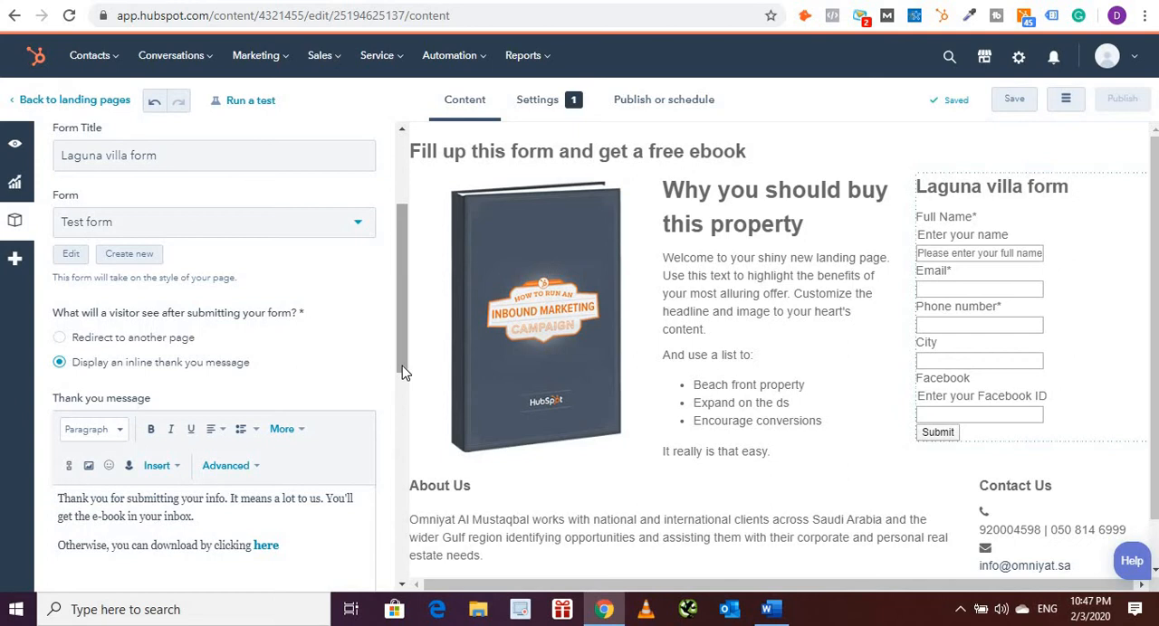
# - Switch the post-submission option to redirecting to another page and search the redirect pages for "thank you" without choosing one
pyautogui.moveTo(404, 369)
pyautogui.mouseDown()
pyautogui.moveTo(414, 517)
pyautogui.moveTo(406, 371)
pyautogui.mouseUp()
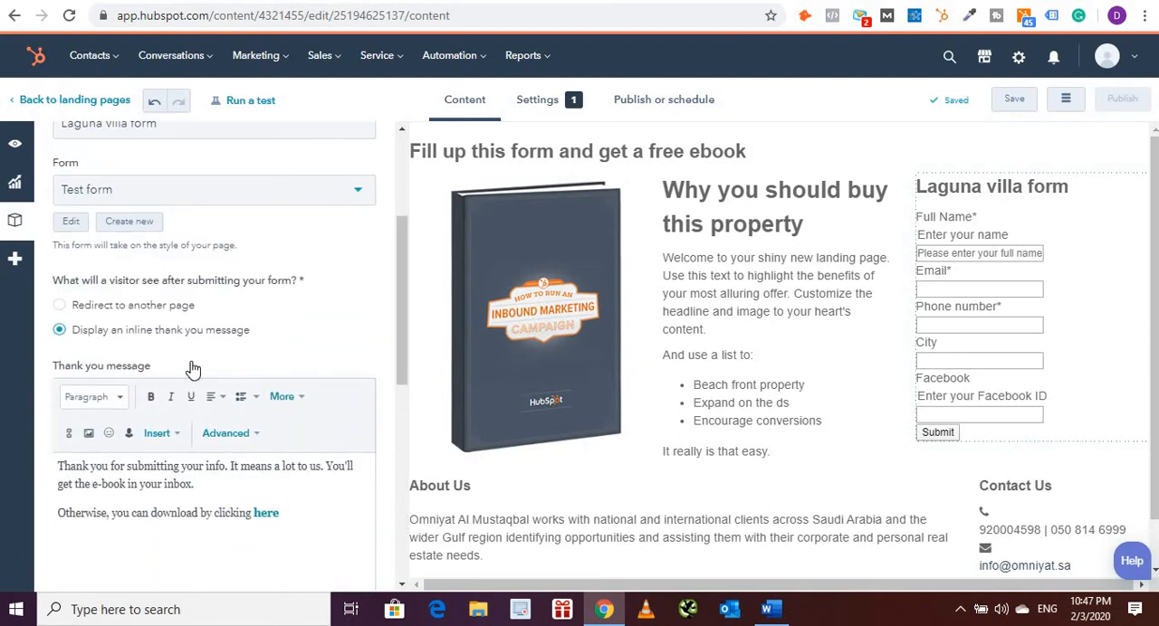
pyautogui.click(154, 311)
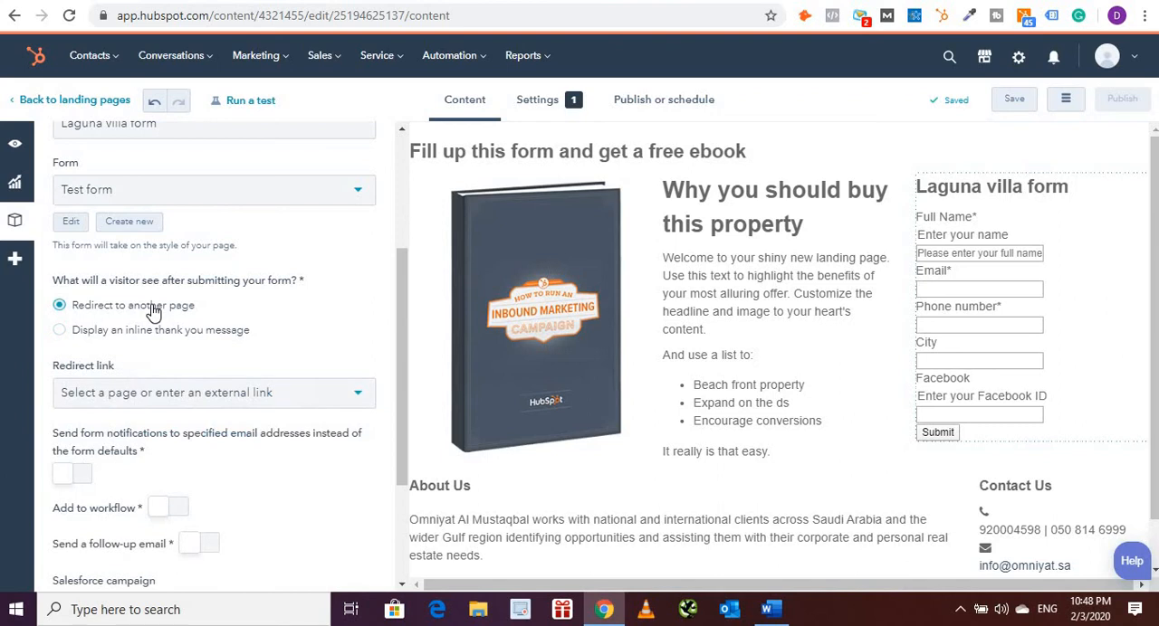
pyautogui.click(159, 392)
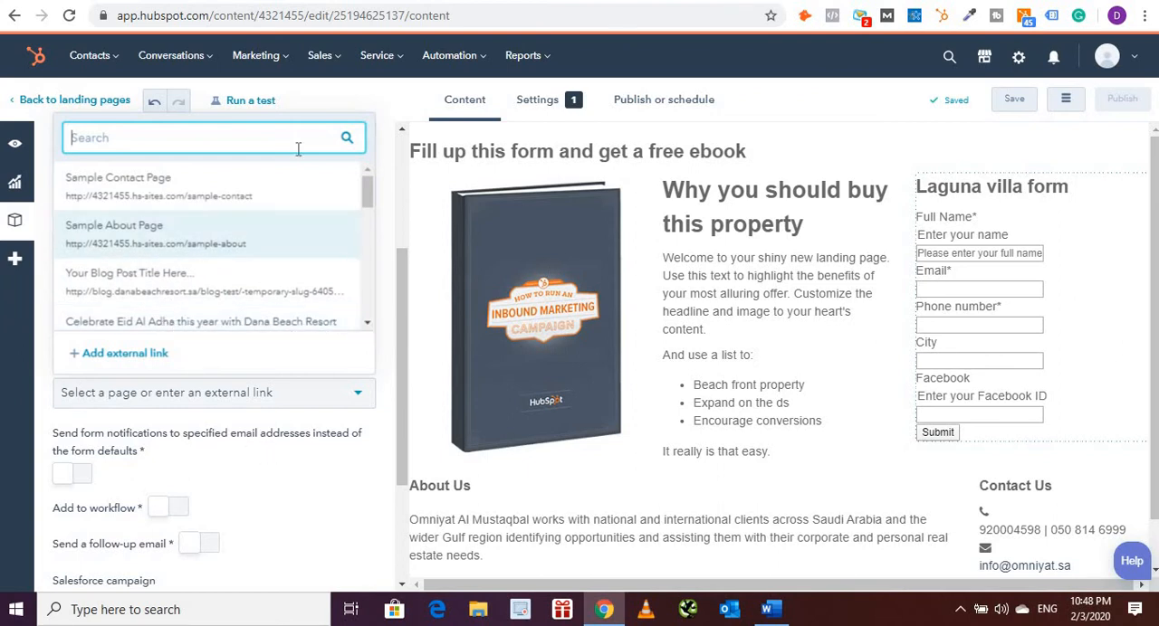
pyautogui.write('thank you')
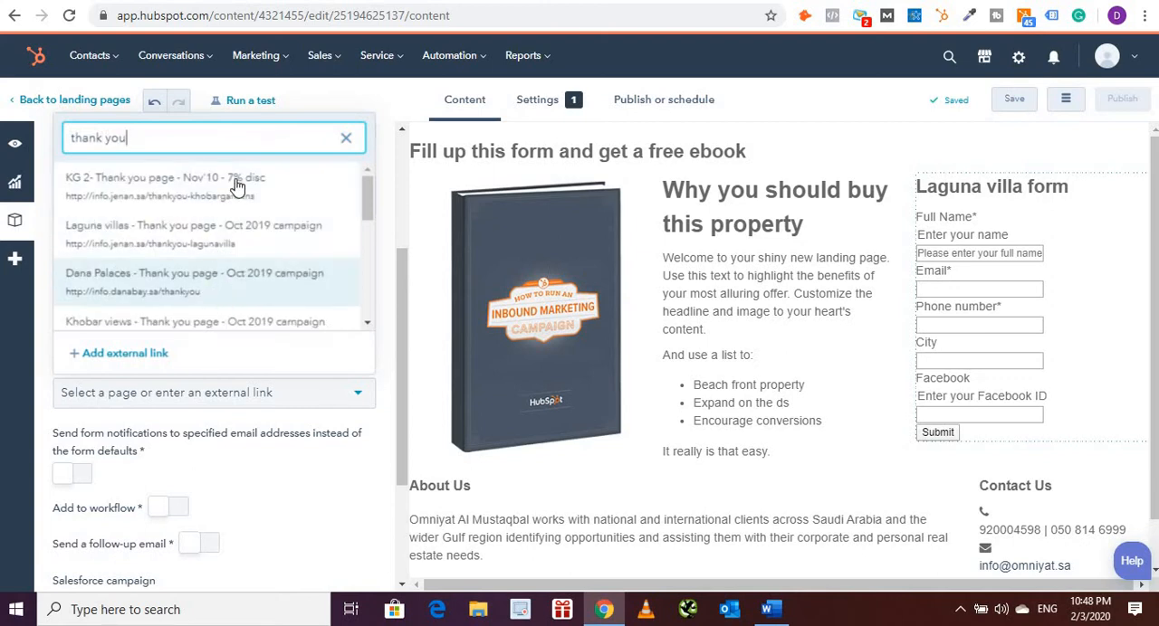
pyautogui.click(278, 448)
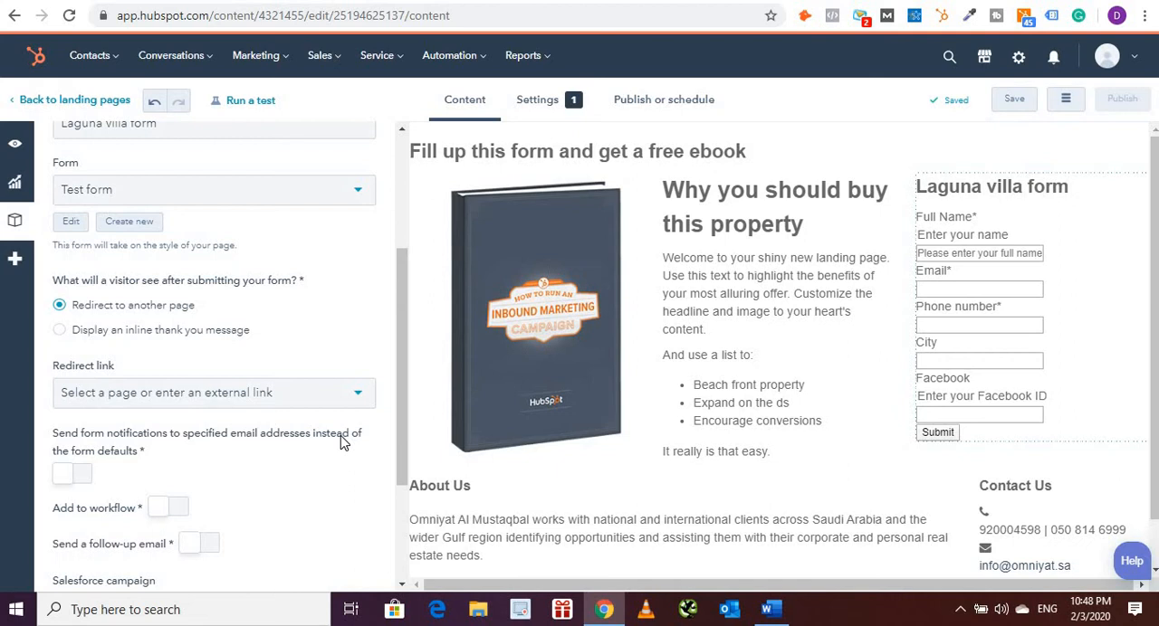
# - Enable sending form notifications to specified email addresses instead of the form defaults, and check the address list without choosing any
pyautogui.click(91, 482)
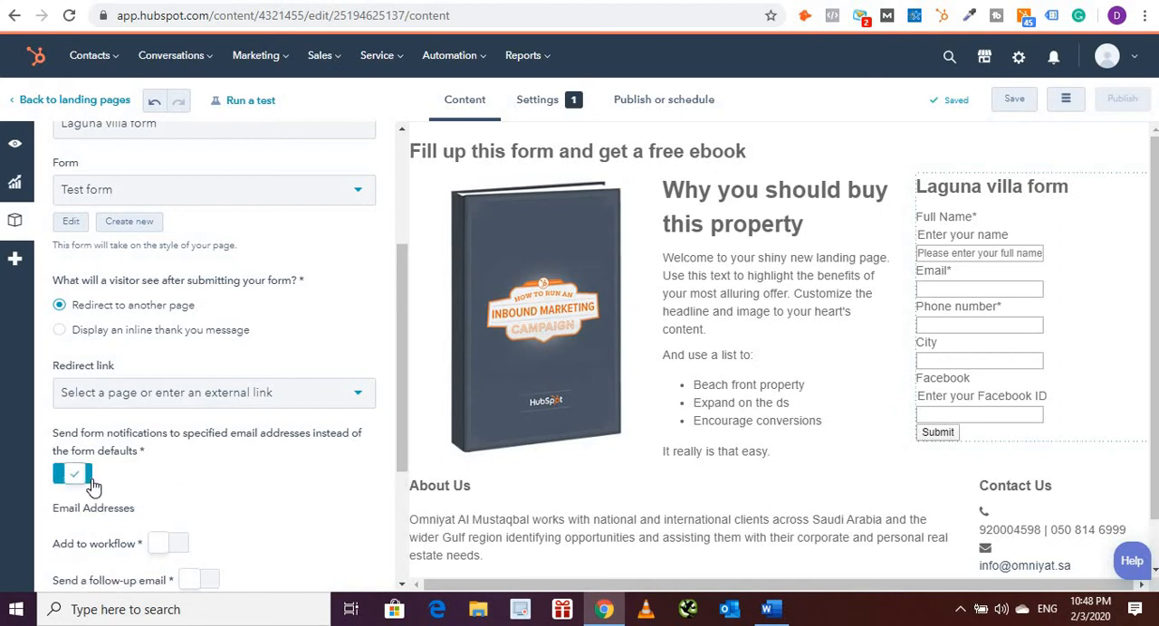
pyautogui.click(156, 533)
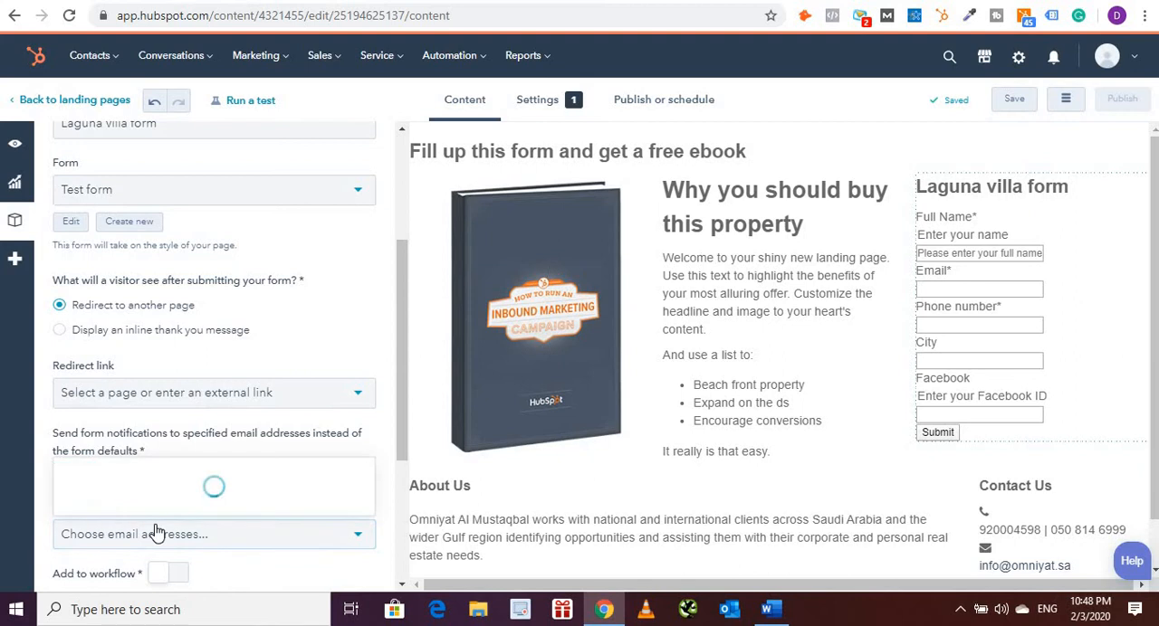
pyautogui.click(158, 533)
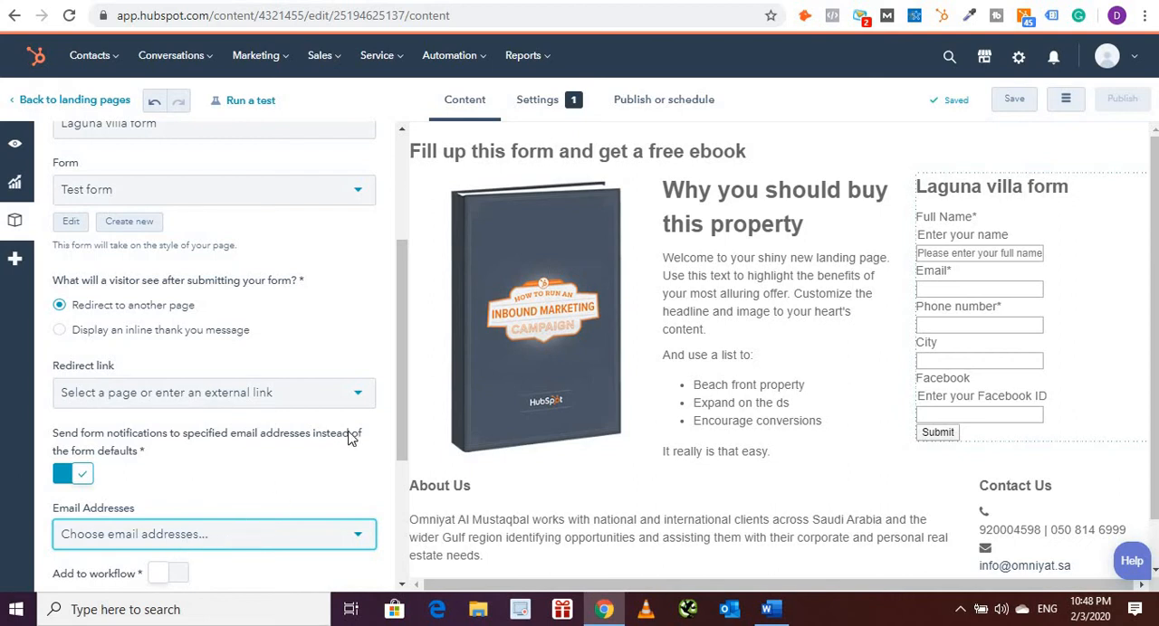
# - Review the sidebar form's workflow and follow-up email options and the available automation tools
pyautogui.moveTo(402, 409); pyautogui.dragTo(391, 520)
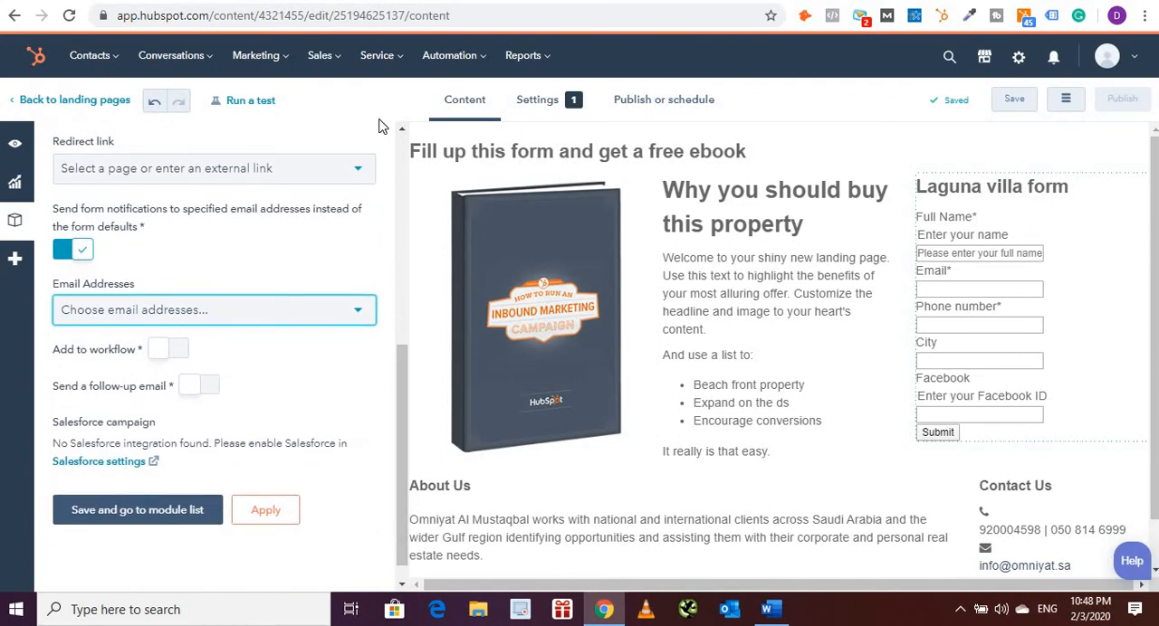
pyautogui.click(440, 74)
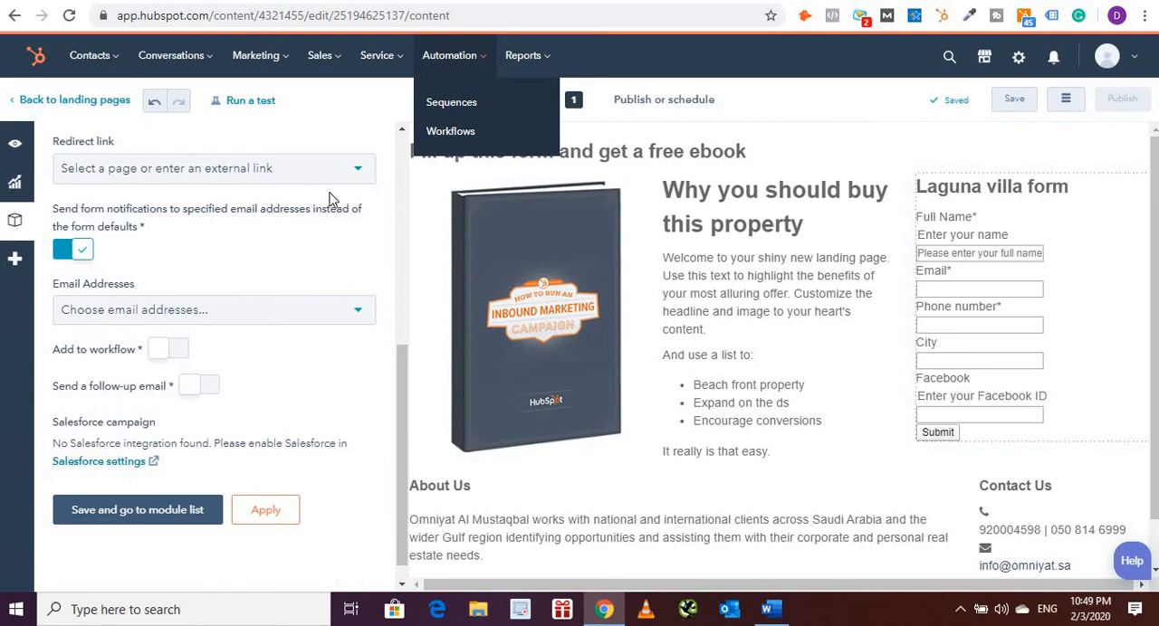
pyautogui.scroll(5, 405, 181)
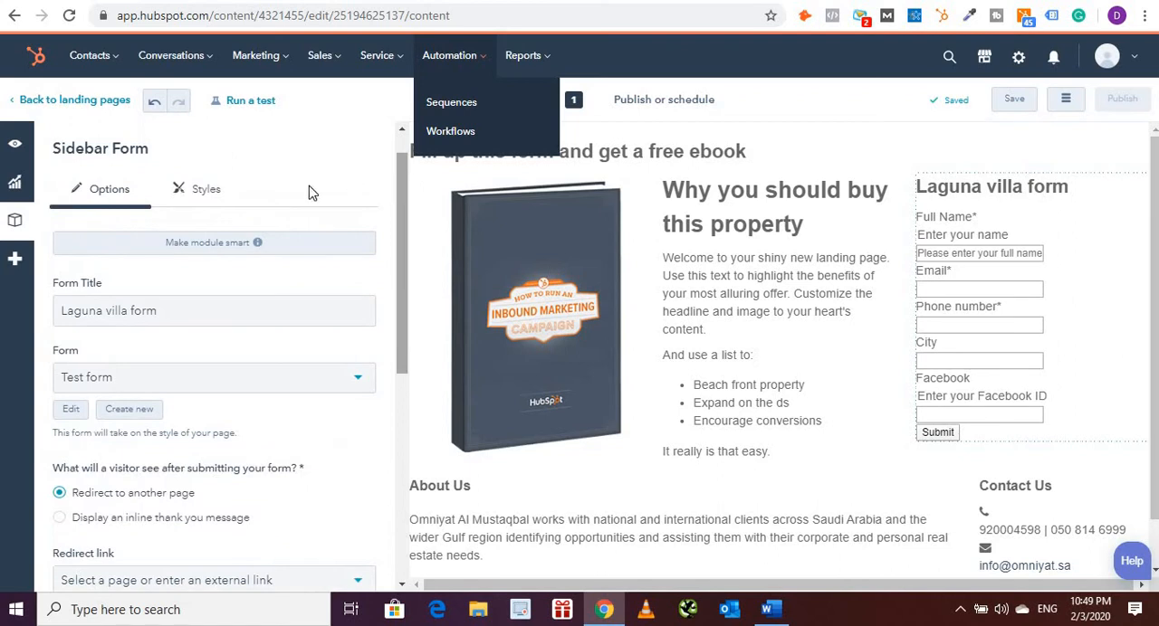
# - In the sidebar form's styles, choose the whole form as the element and set its left padding to 10 px
pyautogui.click(207, 201)
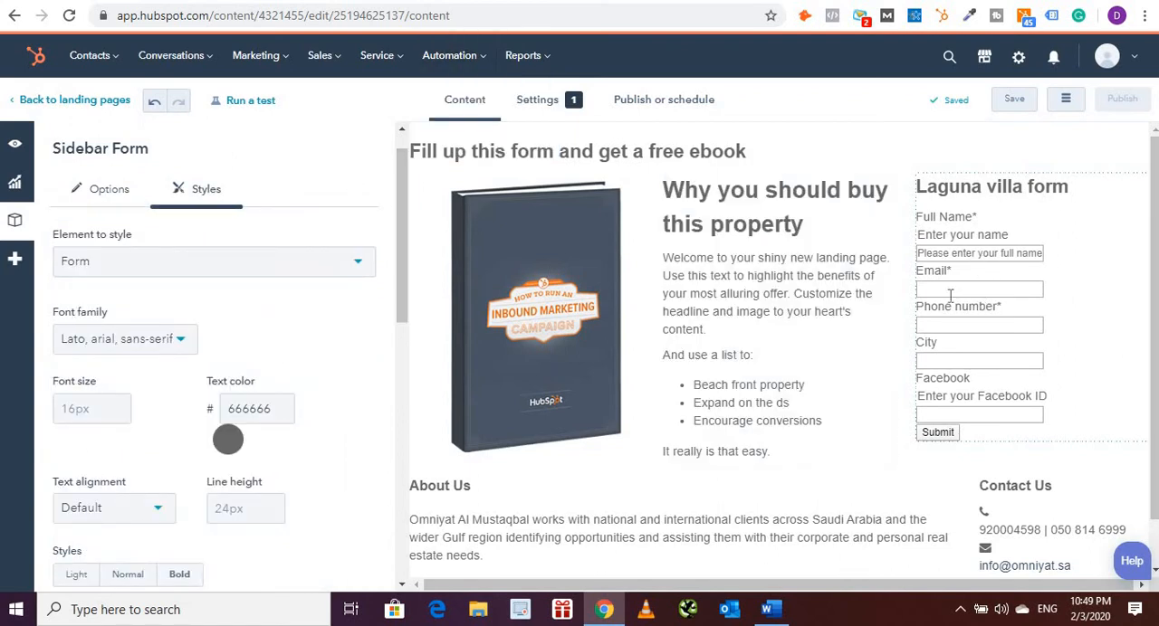
pyautogui.click(214, 276)
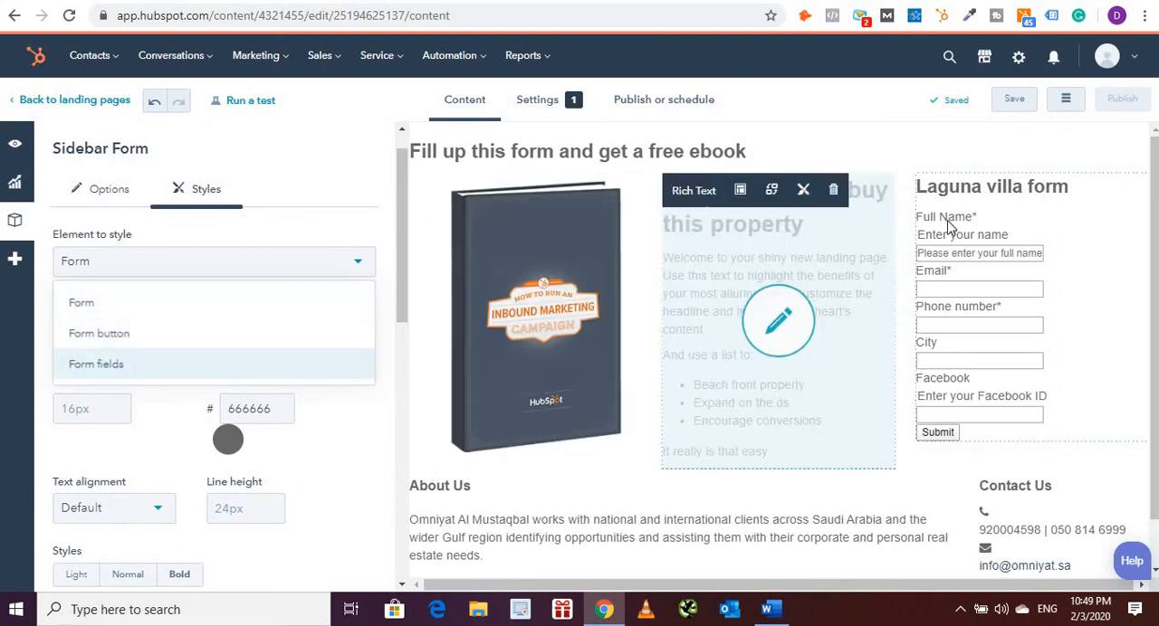
pyautogui.click(176, 315)
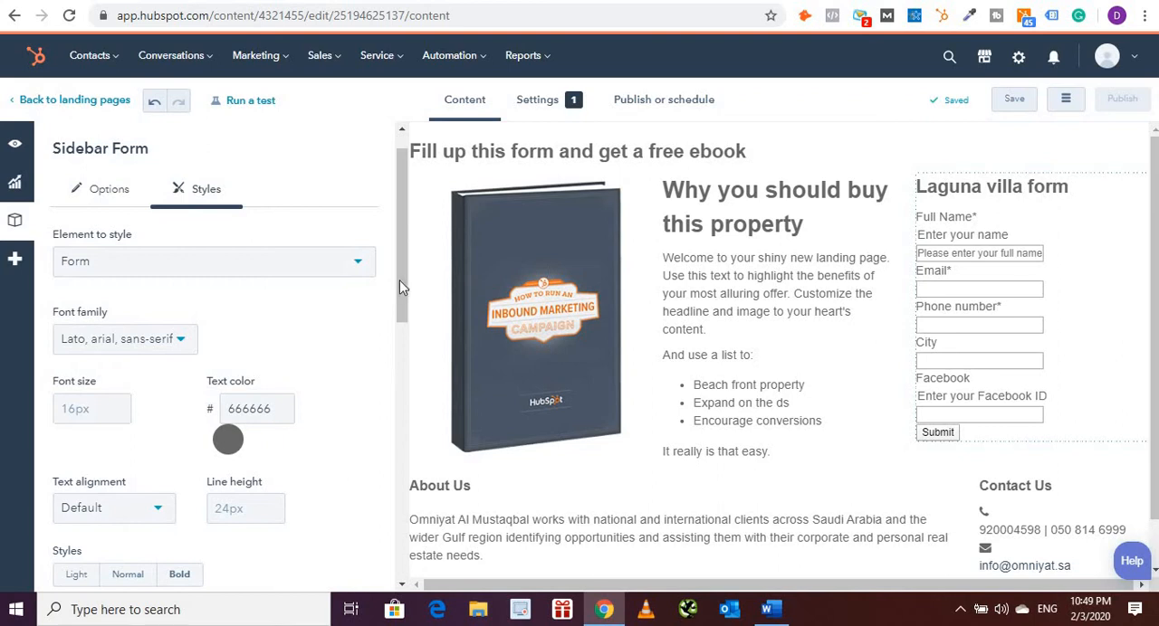
pyautogui.moveTo(403, 287); pyautogui.dragTo(410, 410)
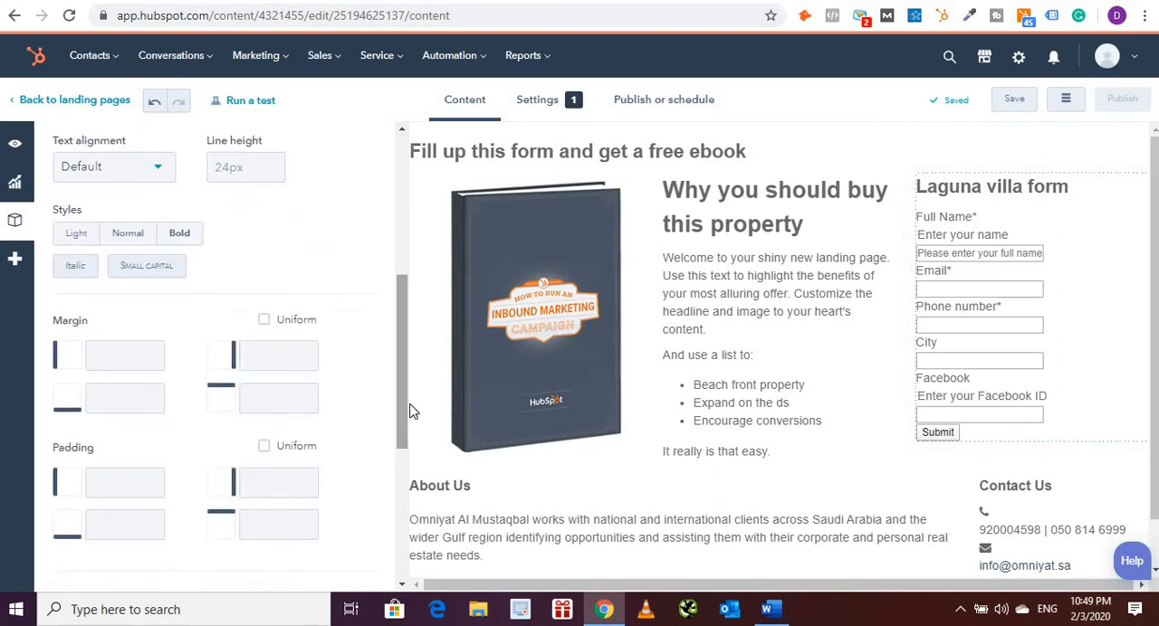
pyautogui.click(139, 486)
pyautogui.write('10')
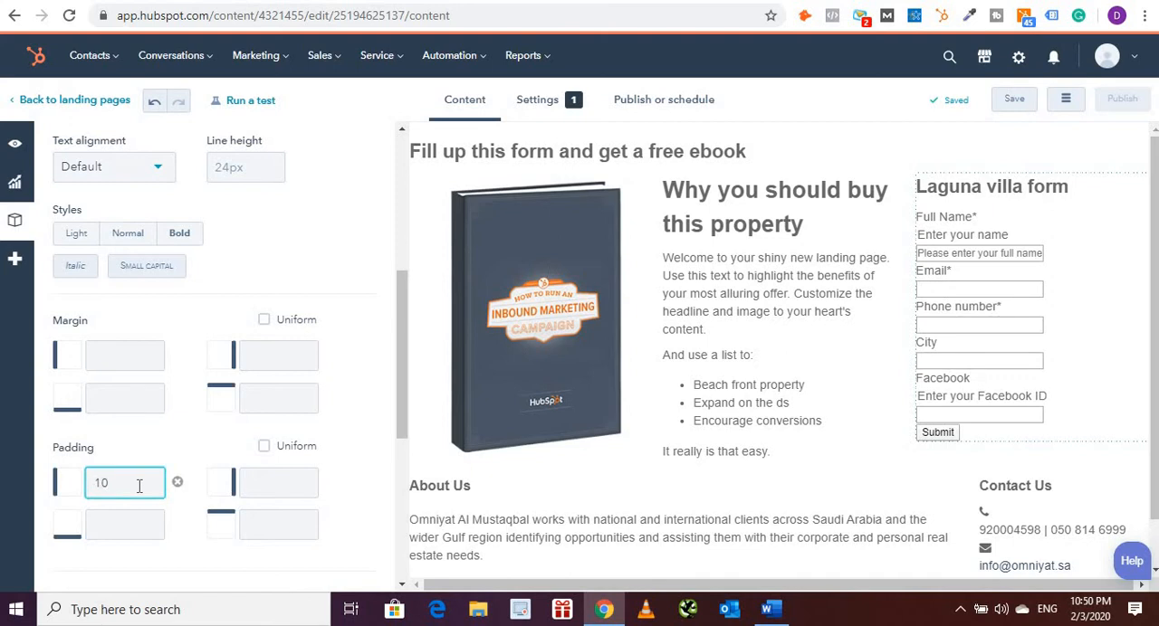
pyautogui.press('Return')
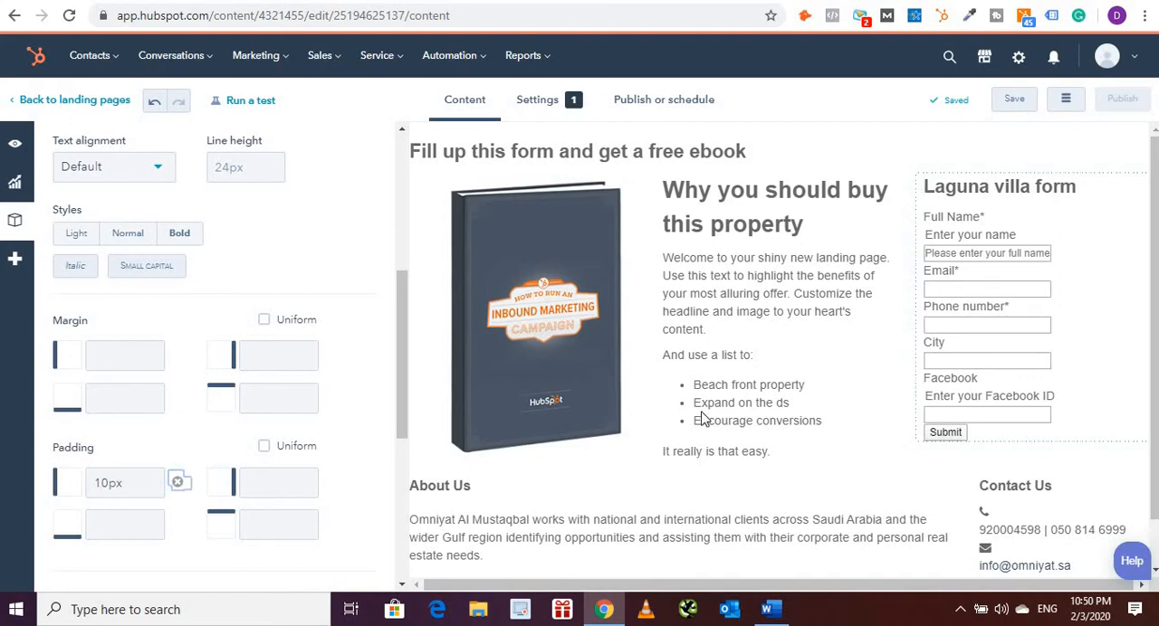
# - Set the form's left margin to 10 px and its font style to Normal
pyautogui.click(99, 353)
pyautogui.write('1')
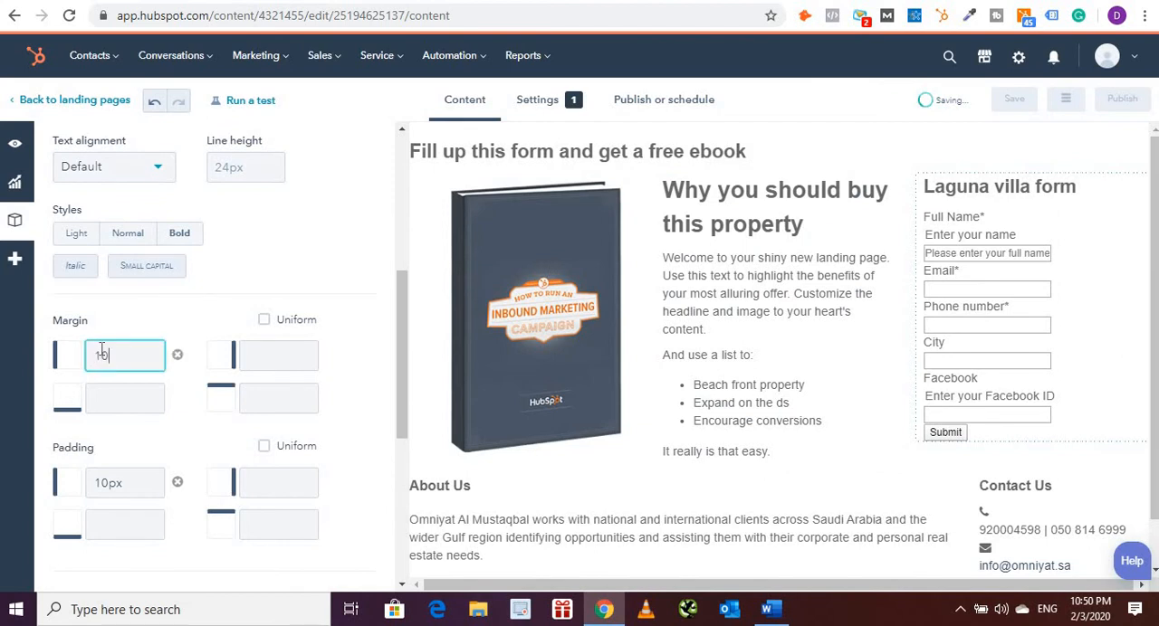
pyautogui.write('0')
pyautogui.press('Return')
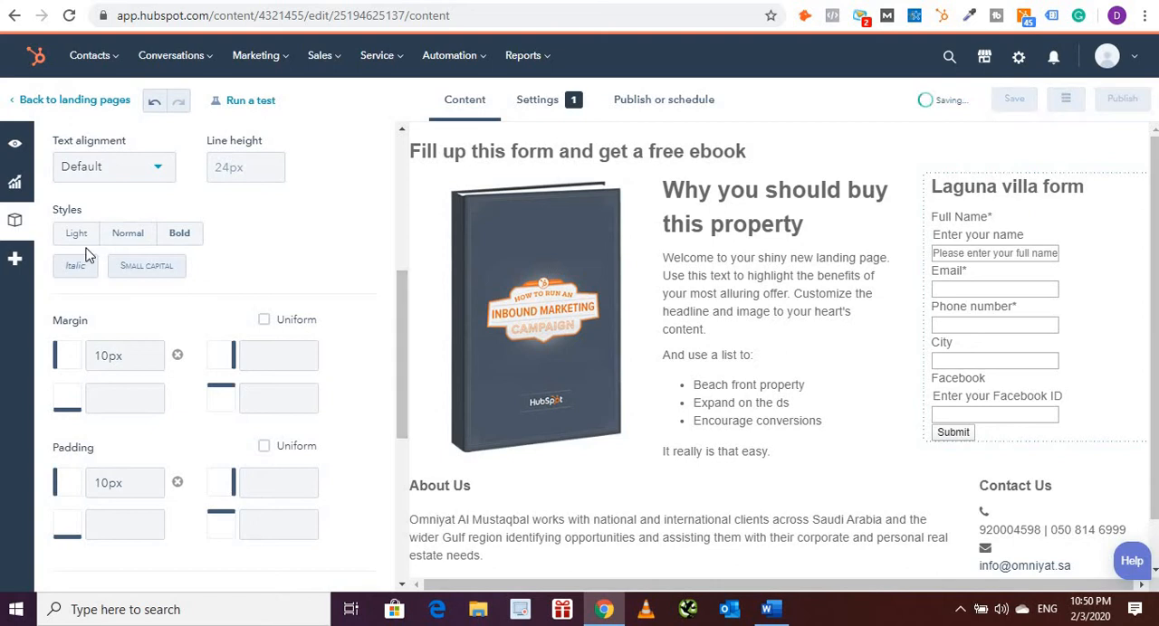
pyautogui.click(137, 239)
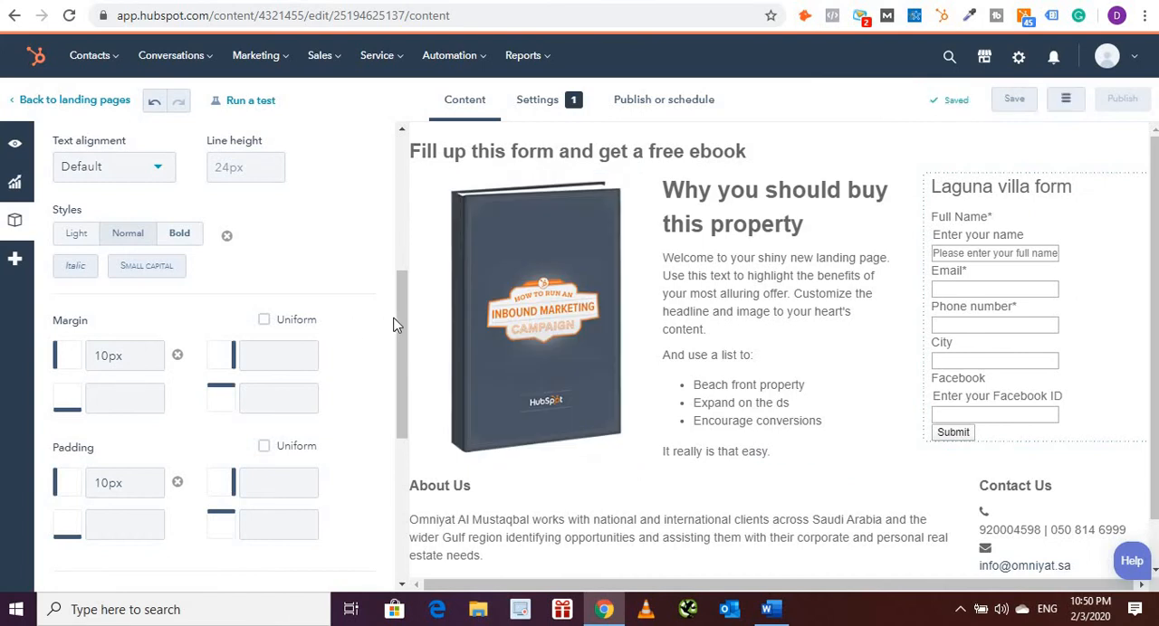
pyautogui.moveTo(399, 322); pyautogui.dragTo(399, 452)
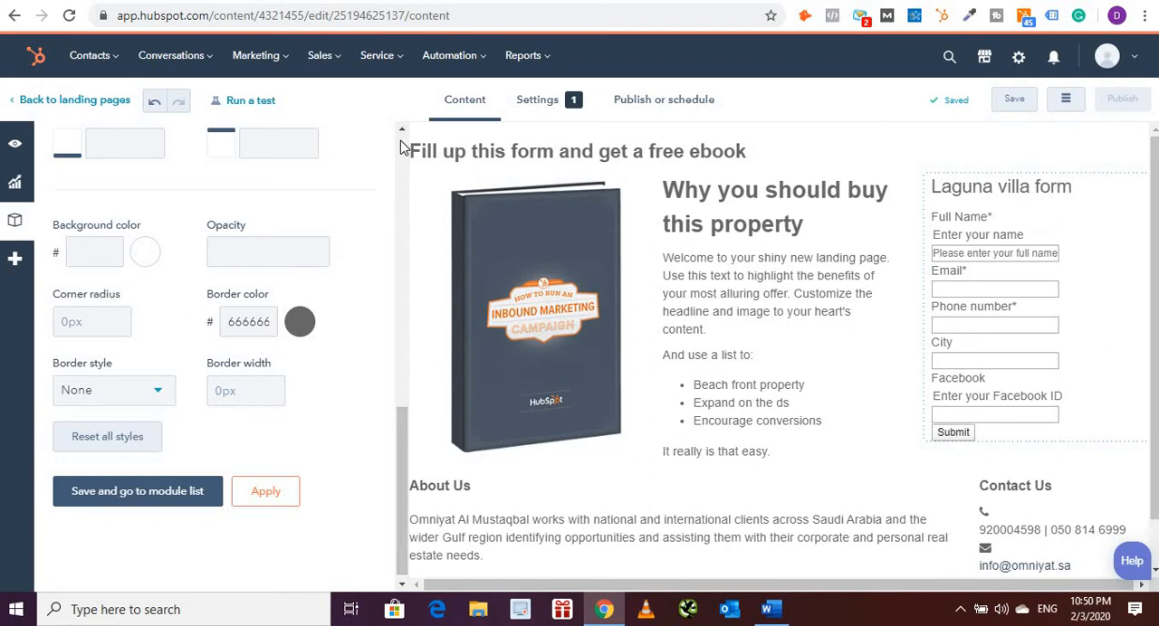
# - Choose the form button as the element to style and bring up its margin and padding settings
pyautogui.scroll(10, 400, 141)
pyautogui.click(154, 303)
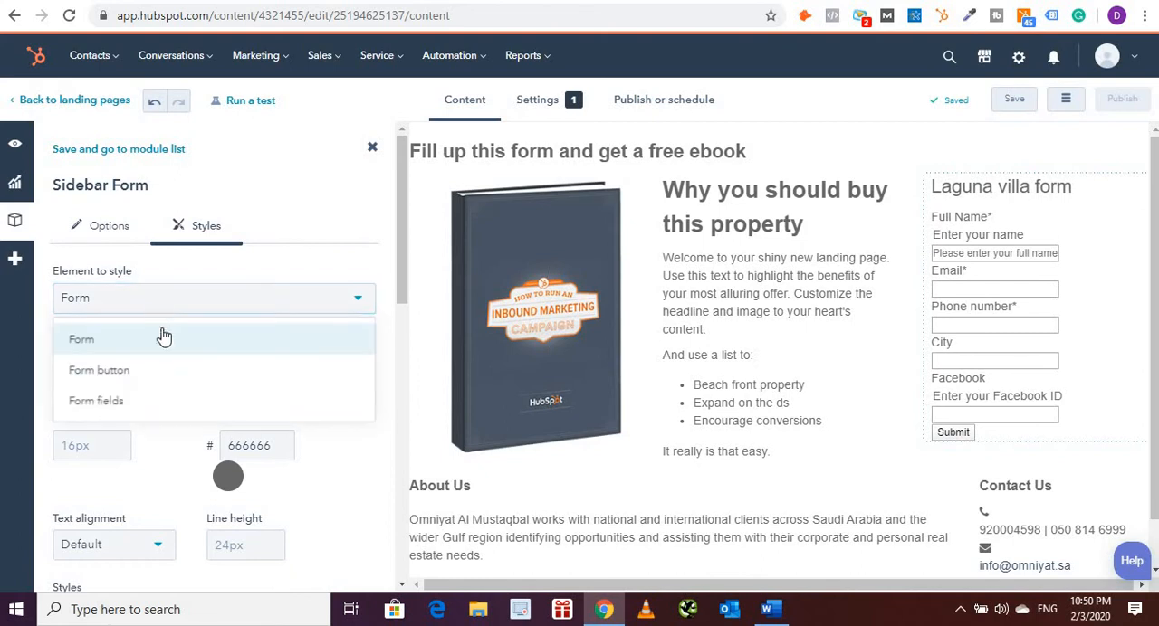
pyautogui.click(166, 373)
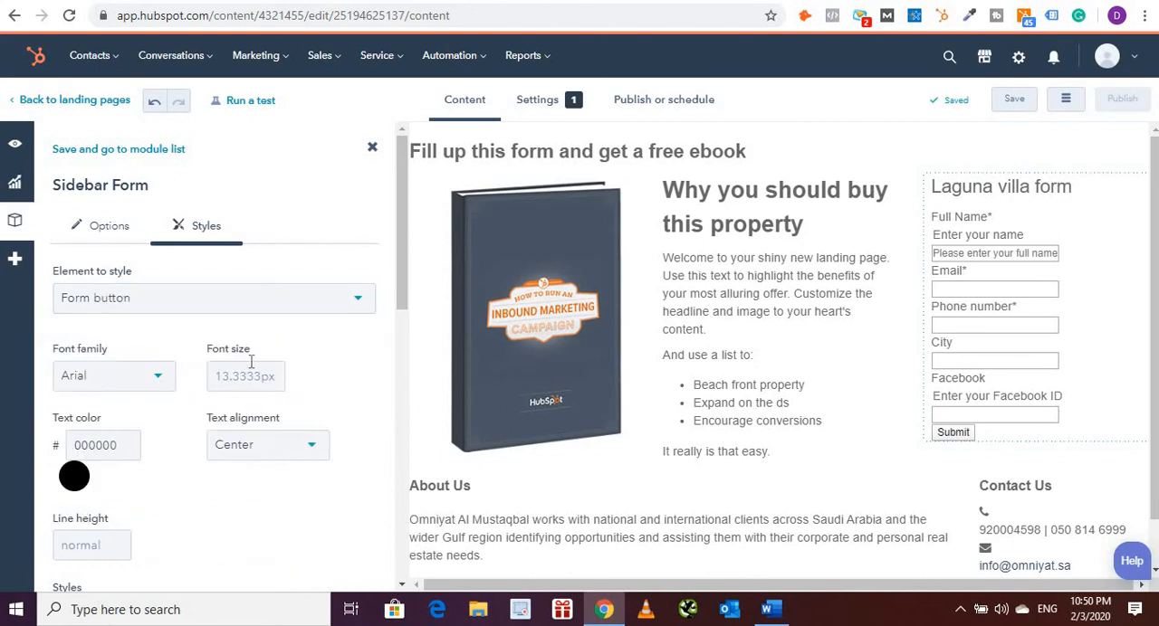
pyautogui.moveTo(403, 268); pyautogui.dragTo(412, 452)
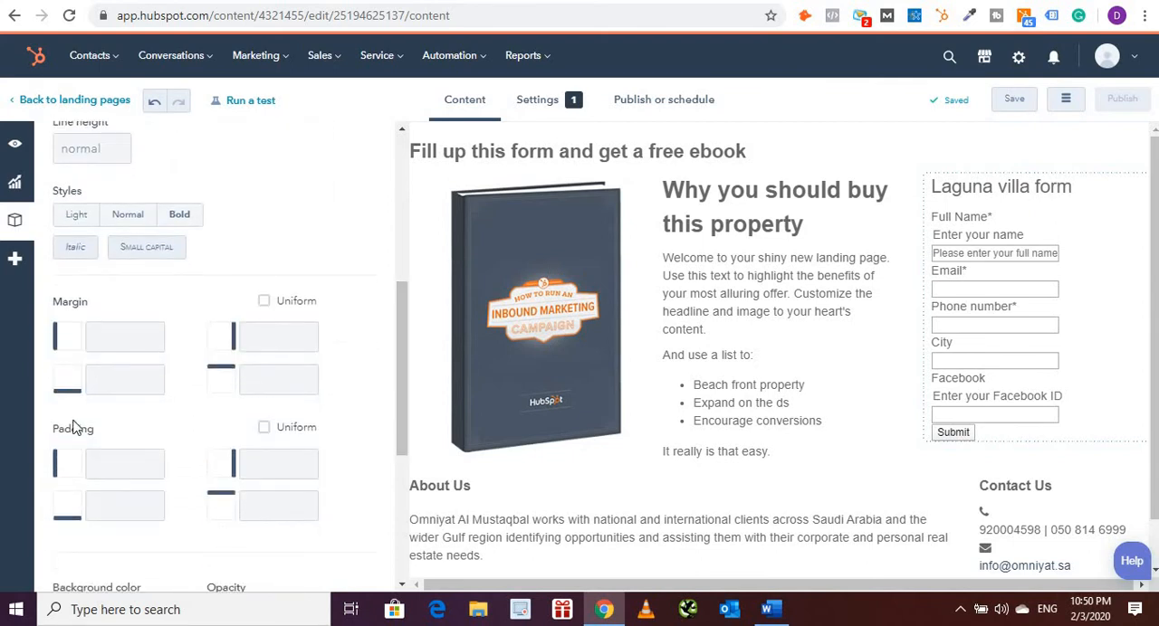
# - Try 5 px left padding and 10 px right padding on the form button
pyautogui.click(125, 459)
pyautogui.write('5')
pyautogui.press('Return')
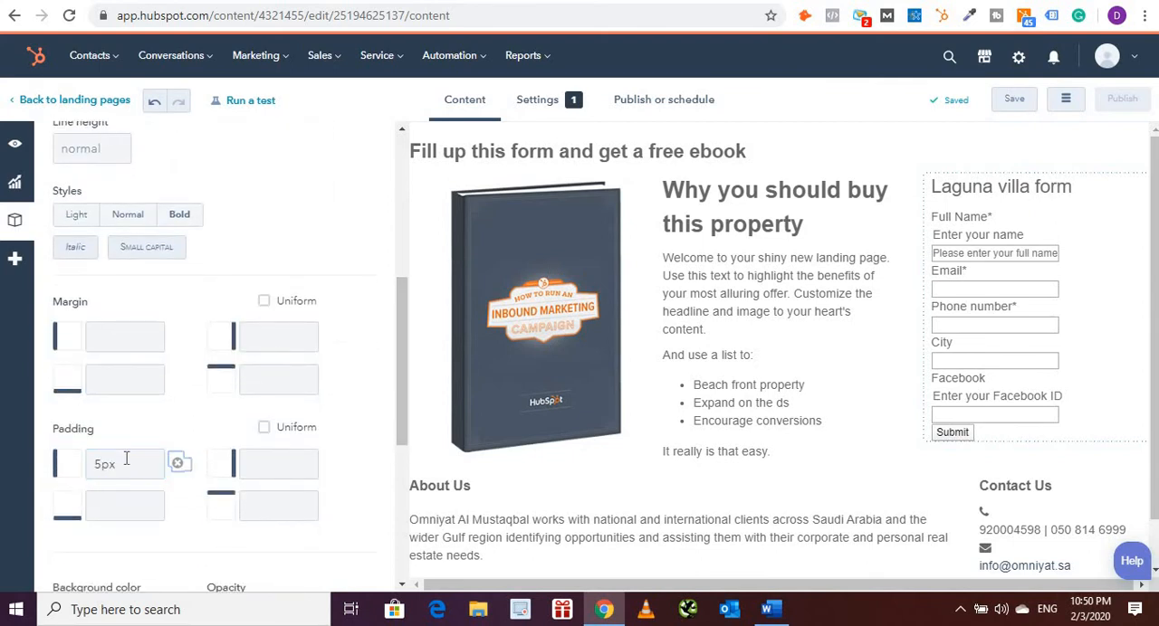
pyautogui.click(250, 464)
pyautogui.write('10')
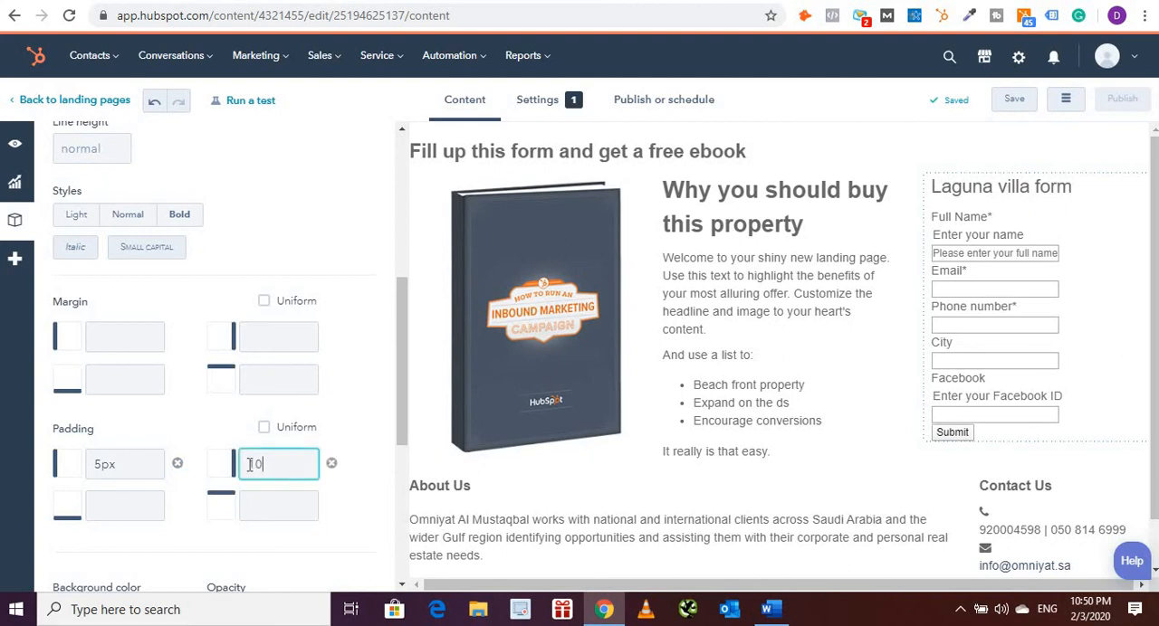
pyautogui.press('Tab')
# - Clear the form button's right and left padding values
pyautogui.click(254, 464)
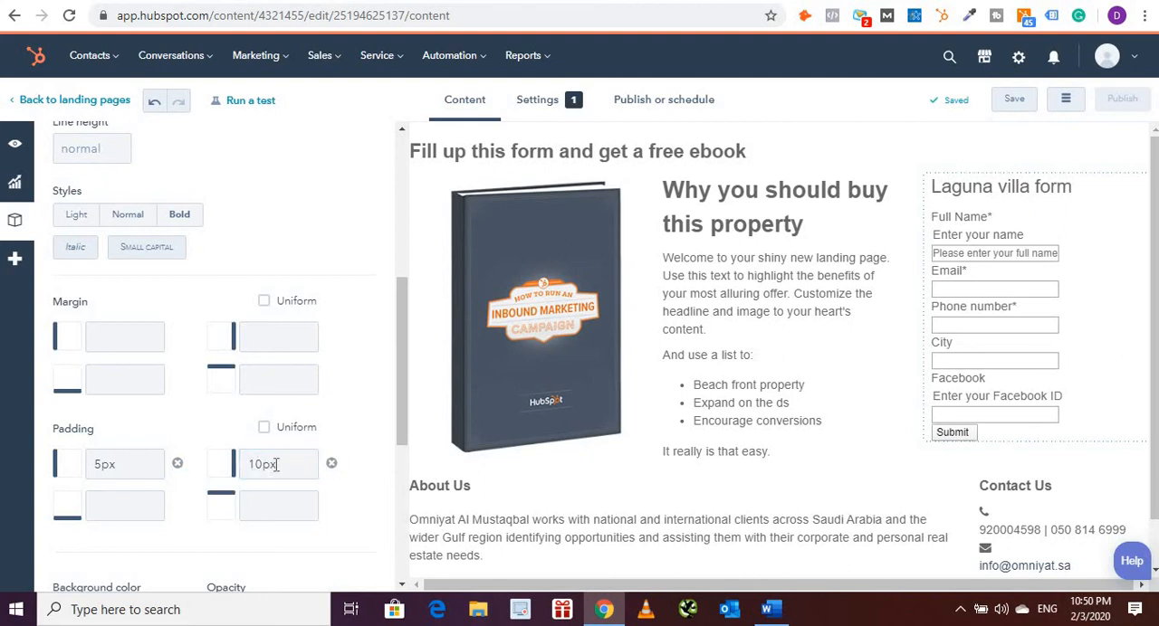
pyautogui.hotkey('ctrl', 'a')
pyautogui.press('BackSpace')
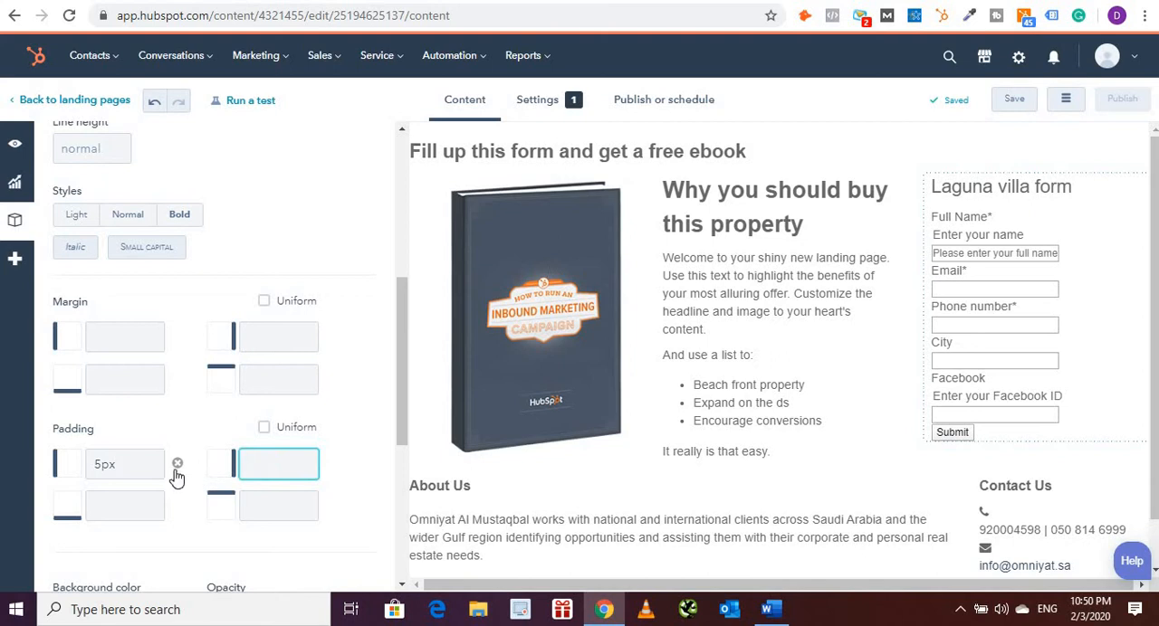
pyautogui.hotkey('shift', 'Tab')
pyautogui.hotkey('shift', 'Tab')
pyautogui.press('BackSpace')
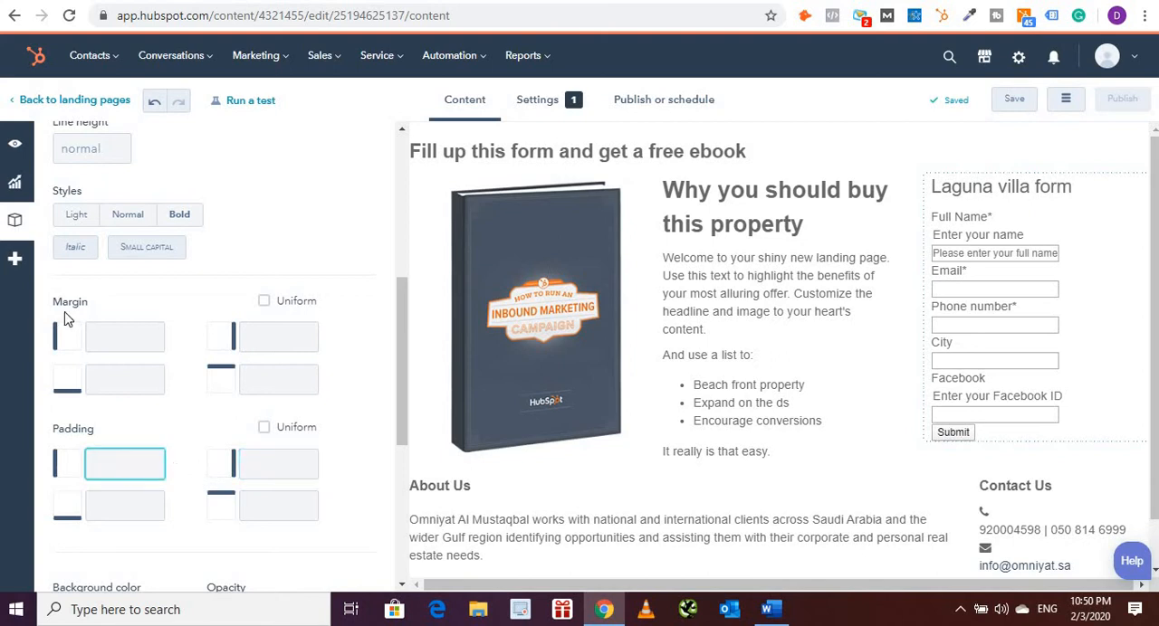
# - Set the form button's left margin to 10 px
pyautogui.click(117, 336)
pyautogui.write('10px')
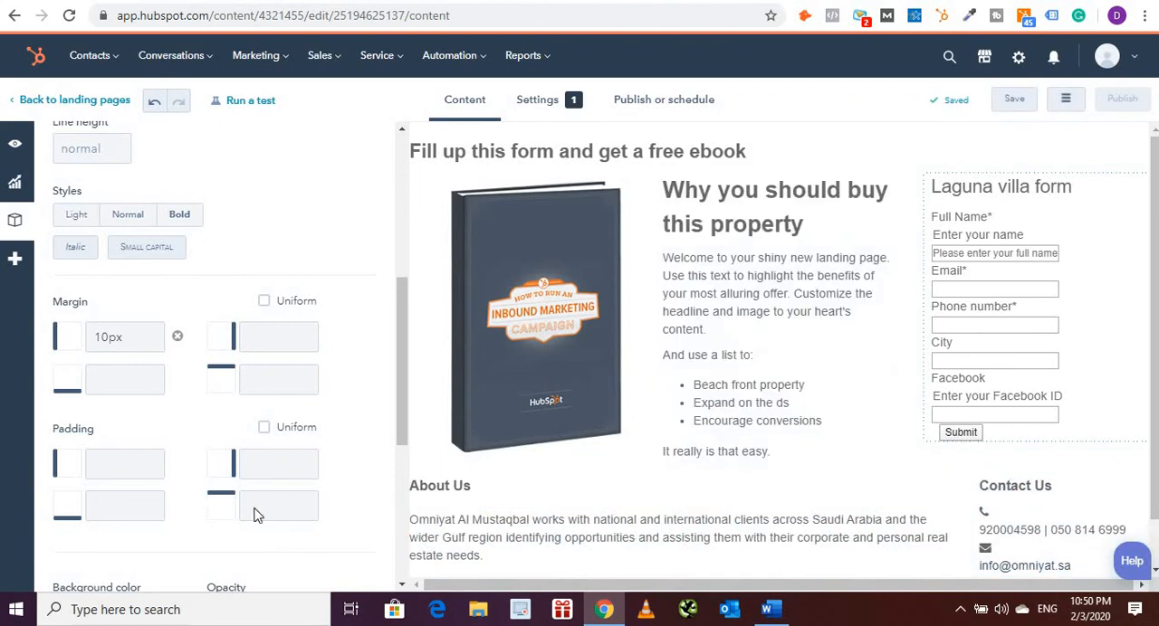
# - Choose the form fields as the element to style and set their font family to Times
pyautogui.moveTo(407, 429); pyautogui.dragTo(407, 286)
pyautogui.click(303, 314)
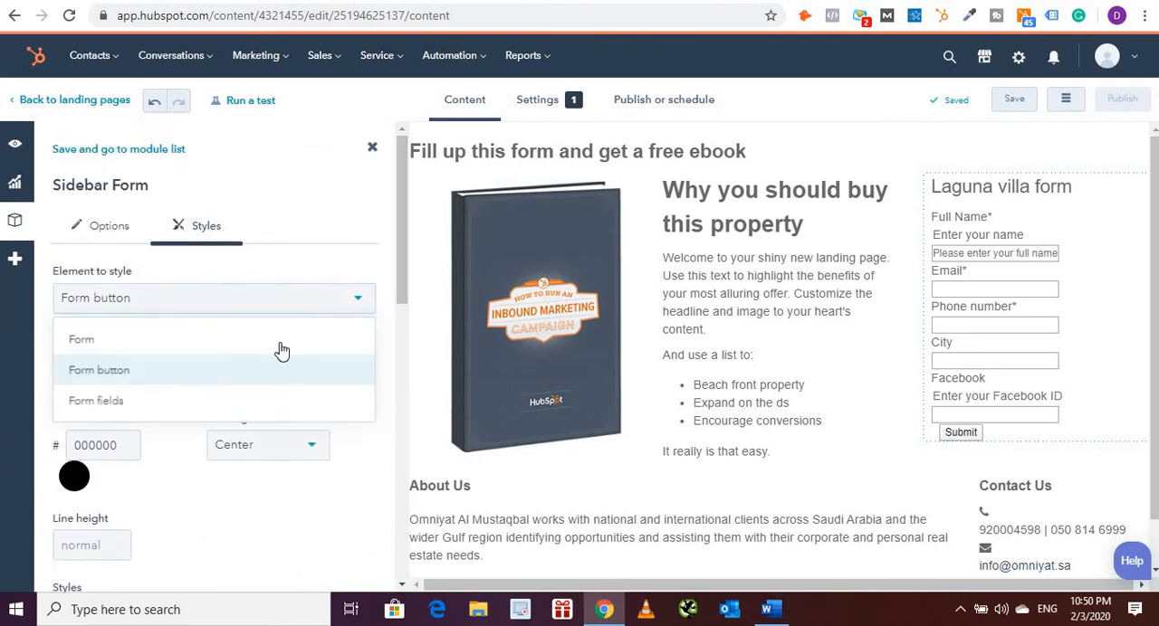
pyautogui.click(244, 402)
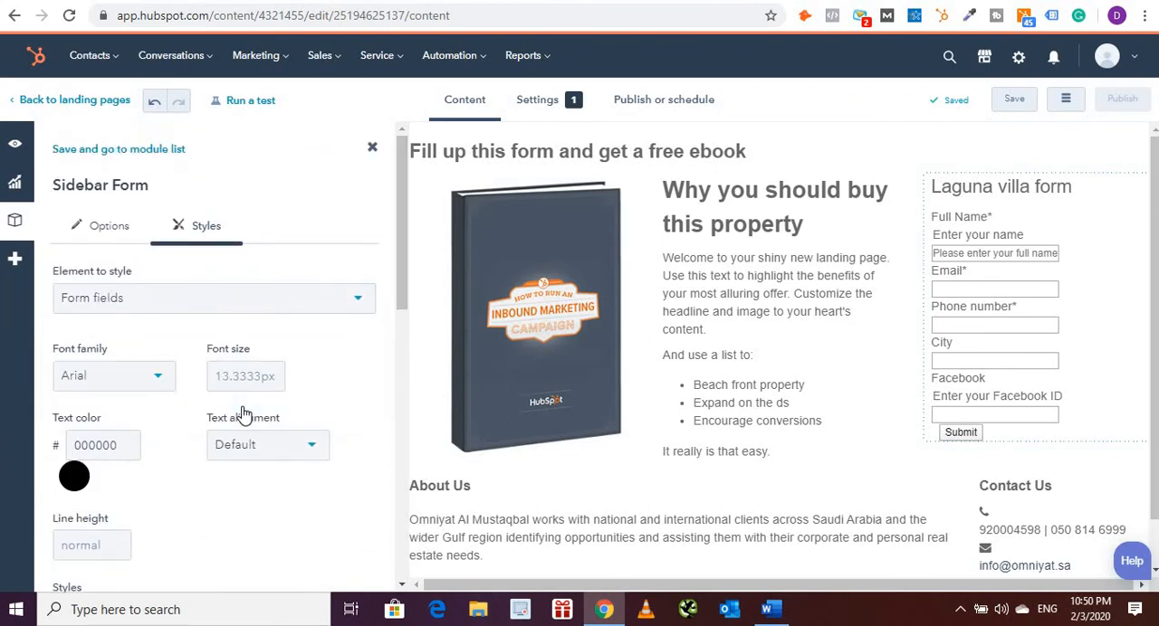
pyautogui.click(134, 390)
pyautogui.click(122, 480)
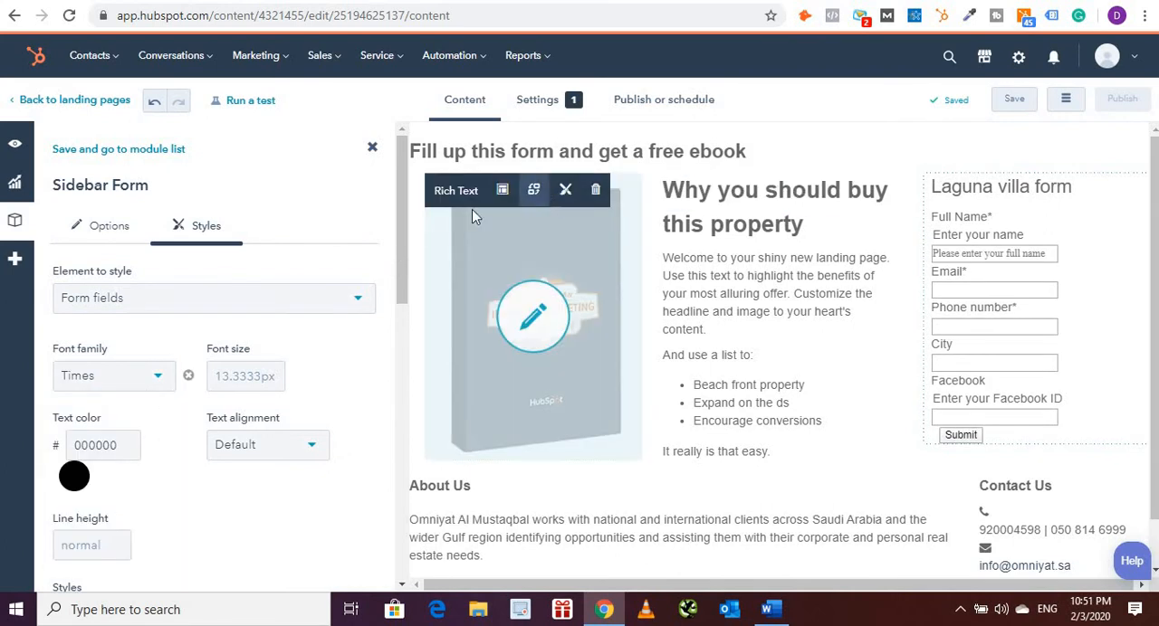
# - Try a font size of 20 px for the form fields
pyautogui.click(245, 384)
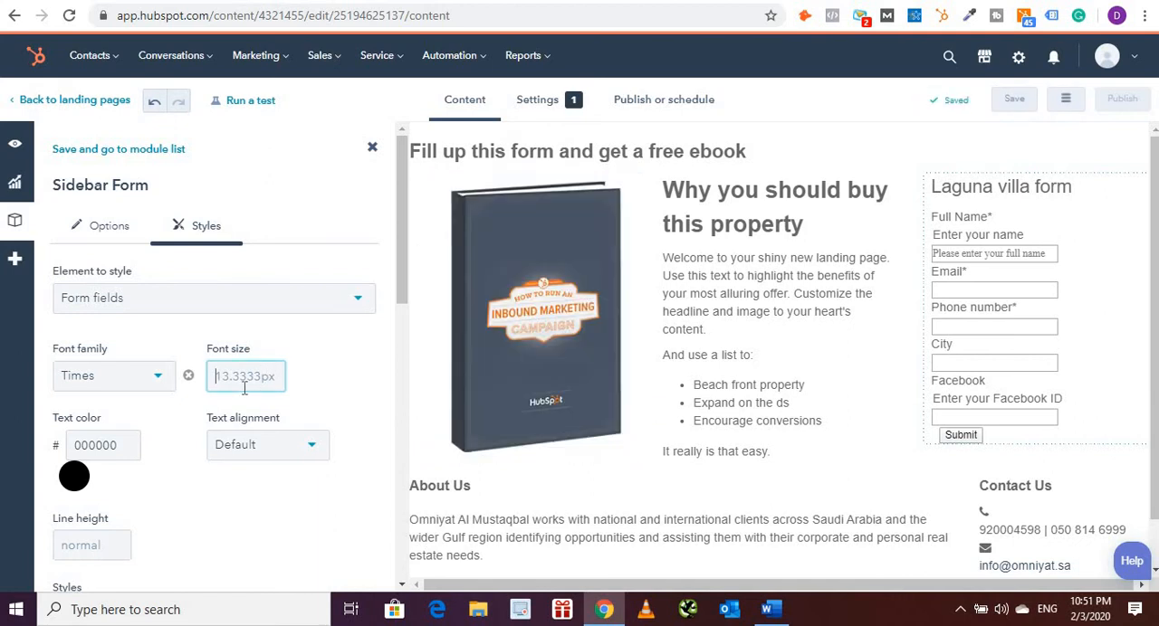
pyautogui.write('20')
pyautogui.press('Return')
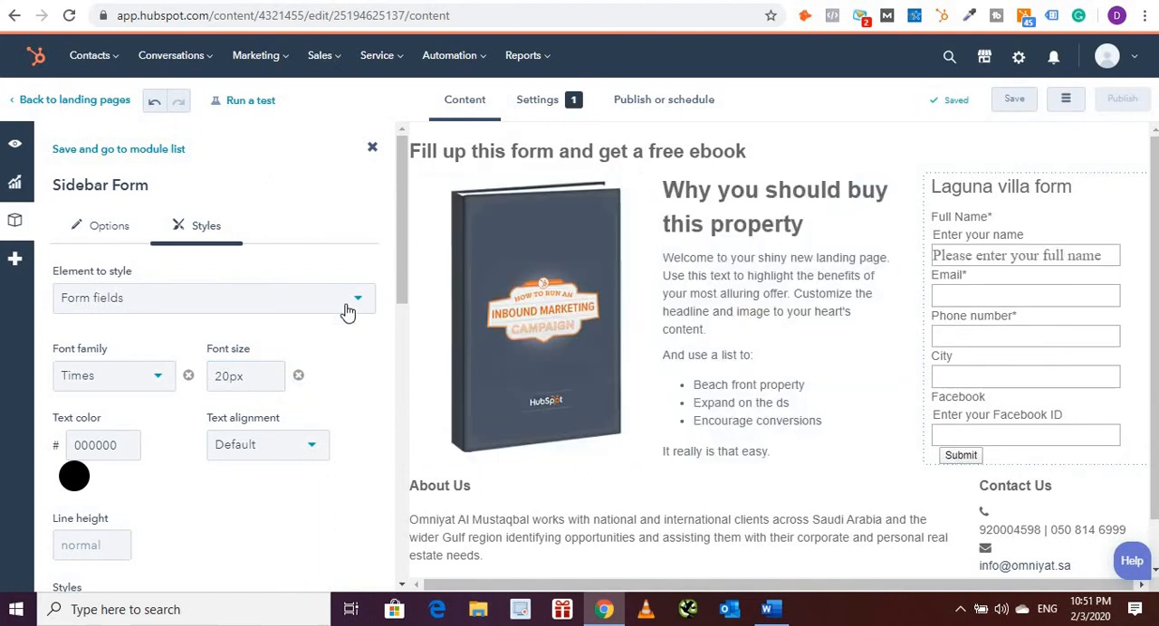
# - Set the form fields' font size to 15 px and make their text bold
pyautogui.moveTo(232, 378); pyautogui.dragTo(211, 380)
pyautogui.write('15')
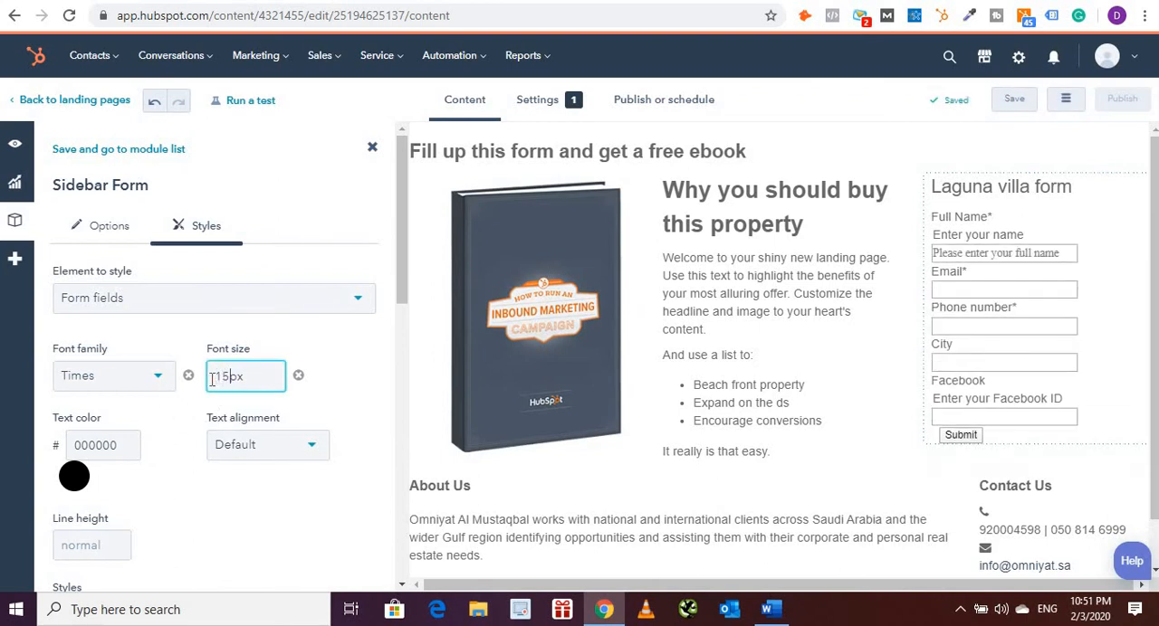
pyautogui.press('Return')
pyautogui.moveTo(400, 283); pyautogui.dragTo(401, 424)
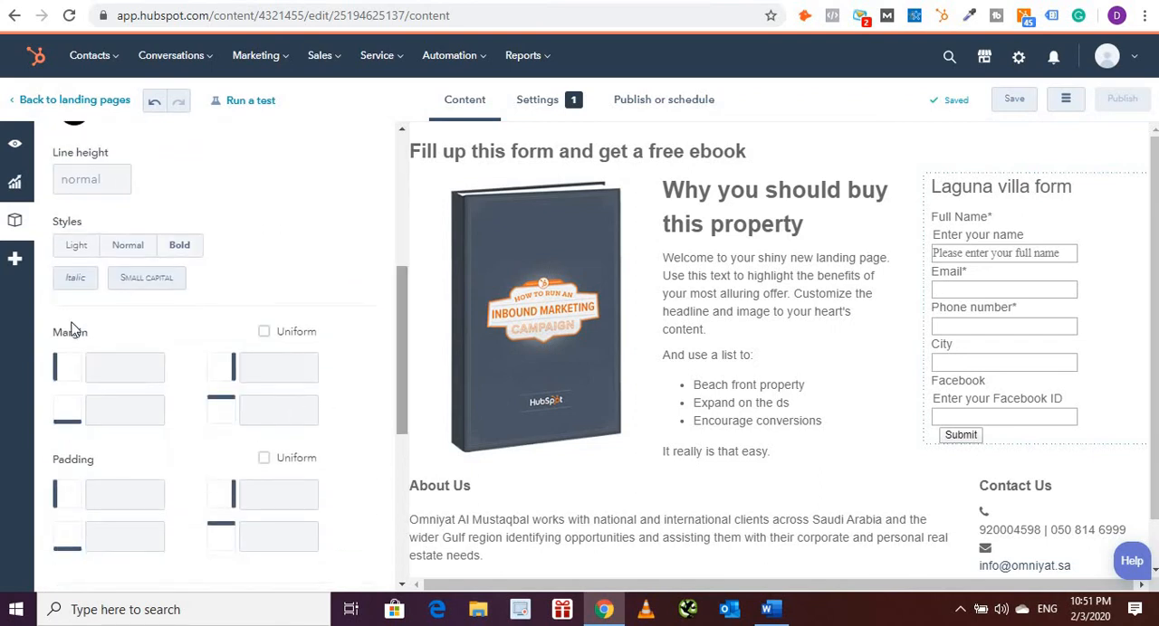
pyautogui.click(179, 248)
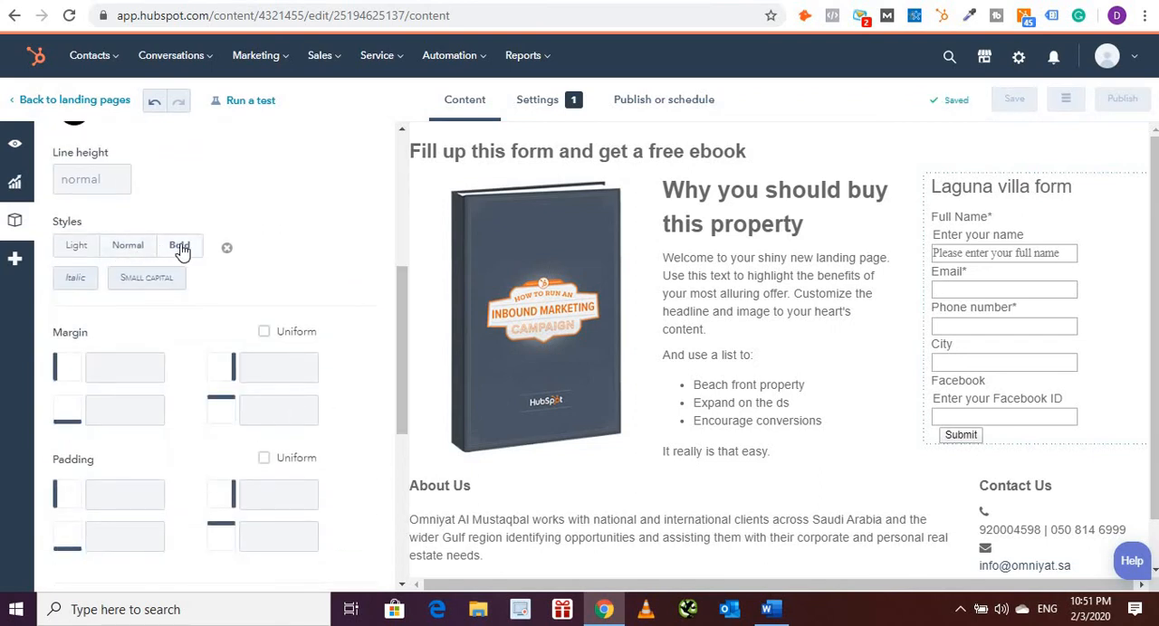
# - Try a 10 px left margin on the form fields and clear it again
pyautogui.click(139, 360)
pyautogui.write('10')
pyautogui.press('Return')
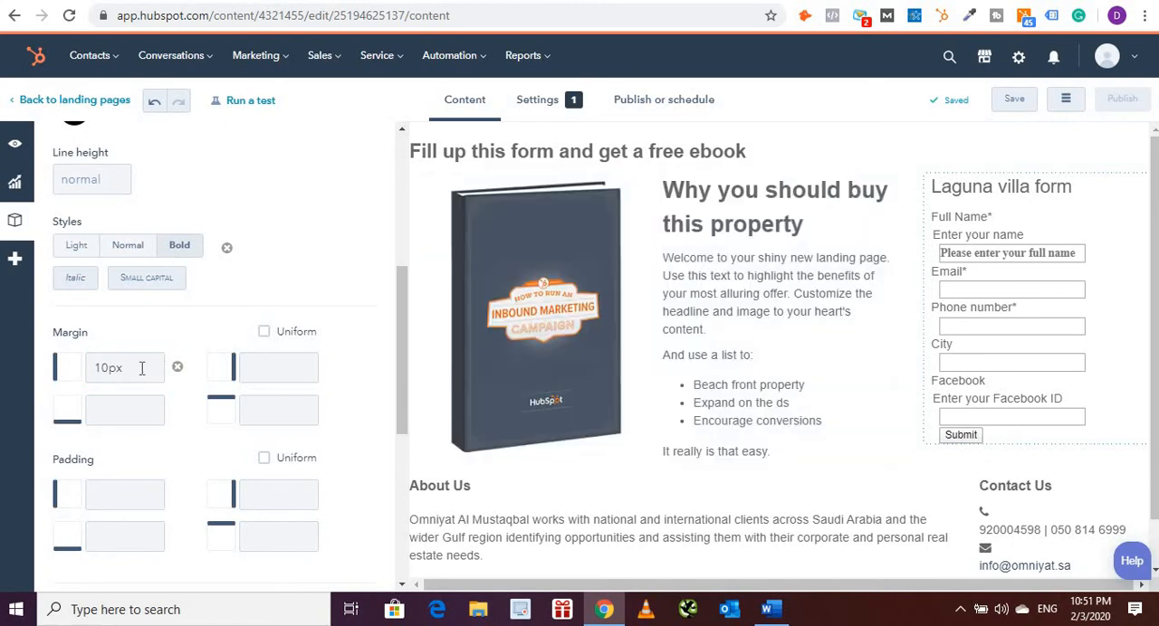
pyautogui.click(140, 367)
pyautogui.hotkey('ctrl', 'a')
pyautogui.press('BackSpace')
# - Set the form fields' left padding to 5 px
pyautogui.press('Tab')
pyautogui.press('Tab')
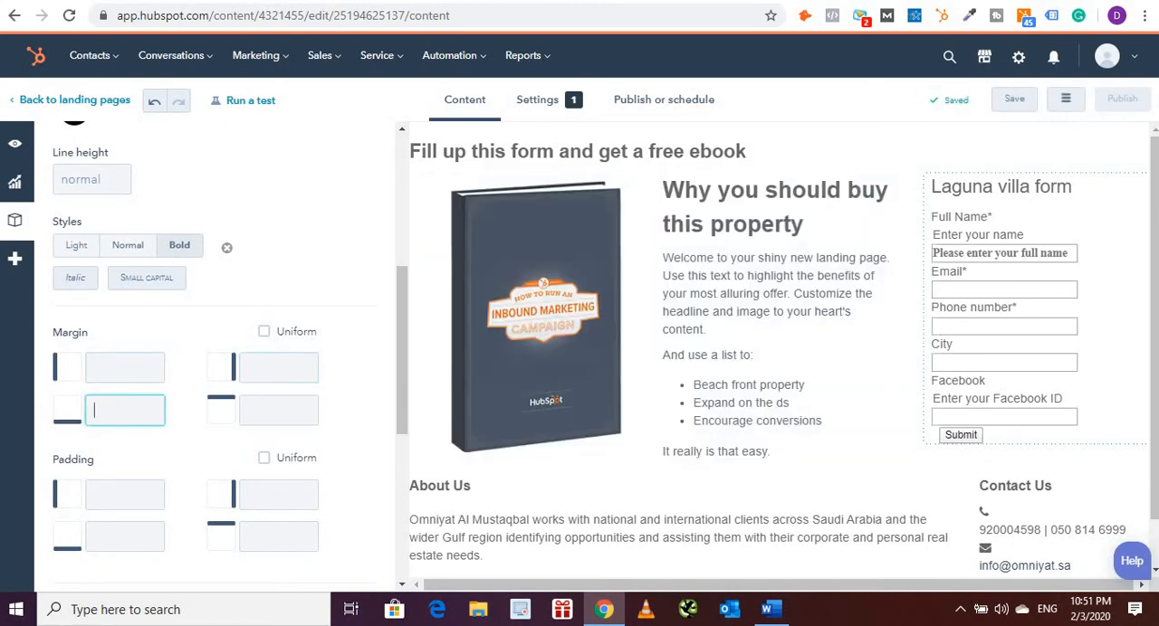
pyautogui.press('Tab')
pyautogui.press('Tab')
pyautogui.press('Tab')
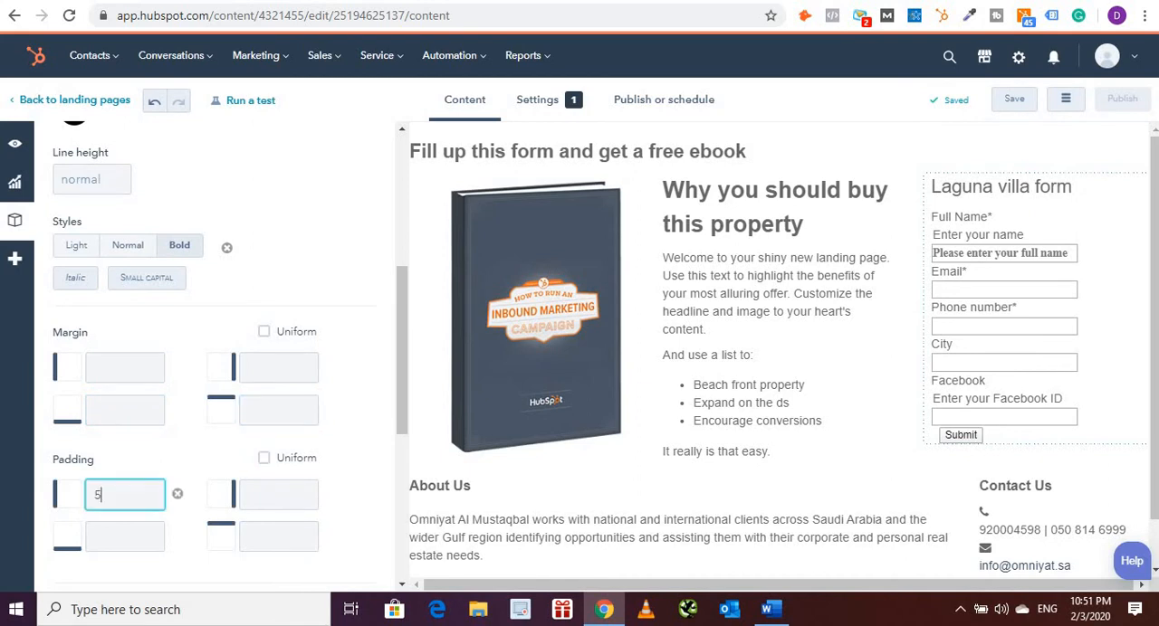
pyautogui.write('5')
pyautogui.press('Tab')
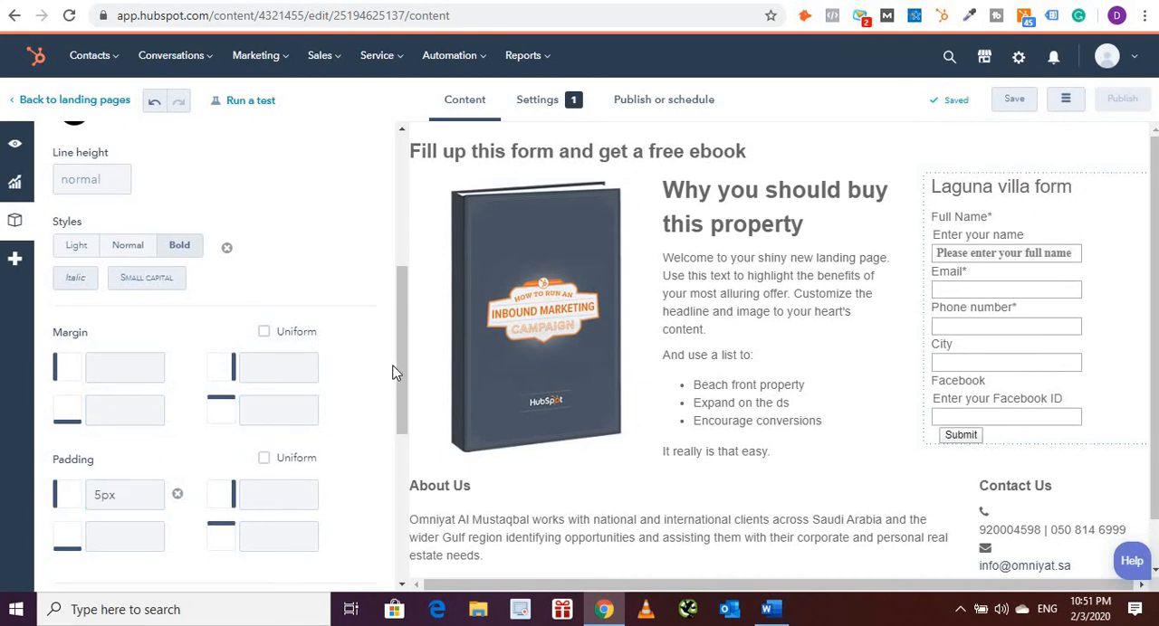
pyautogui.moveTo(402, 373); pyautogui.dragTo(371, 549)
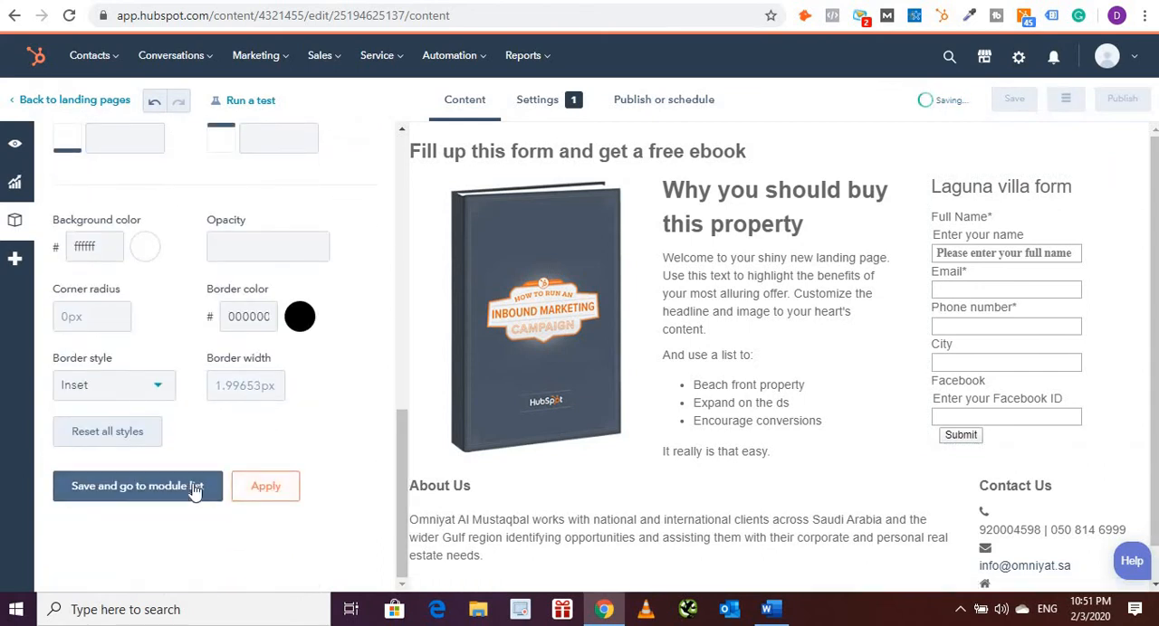
# - Save the sidebar form module's styling and close the list of page modules
pyautogui.click(196, 485)
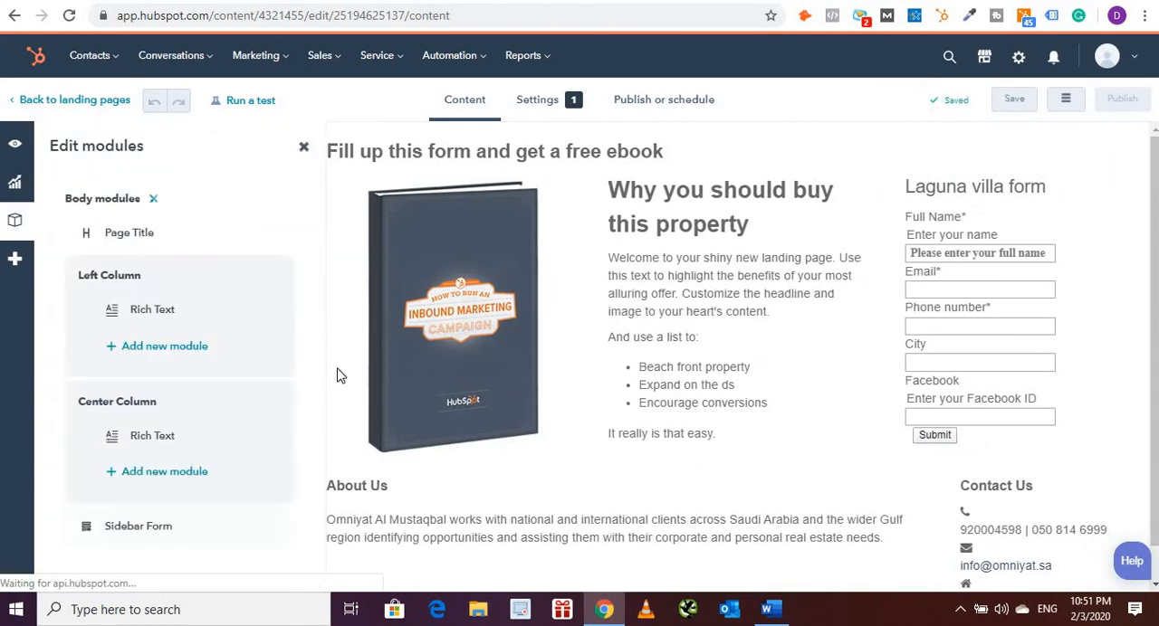
pyautogui.click(302, 149)
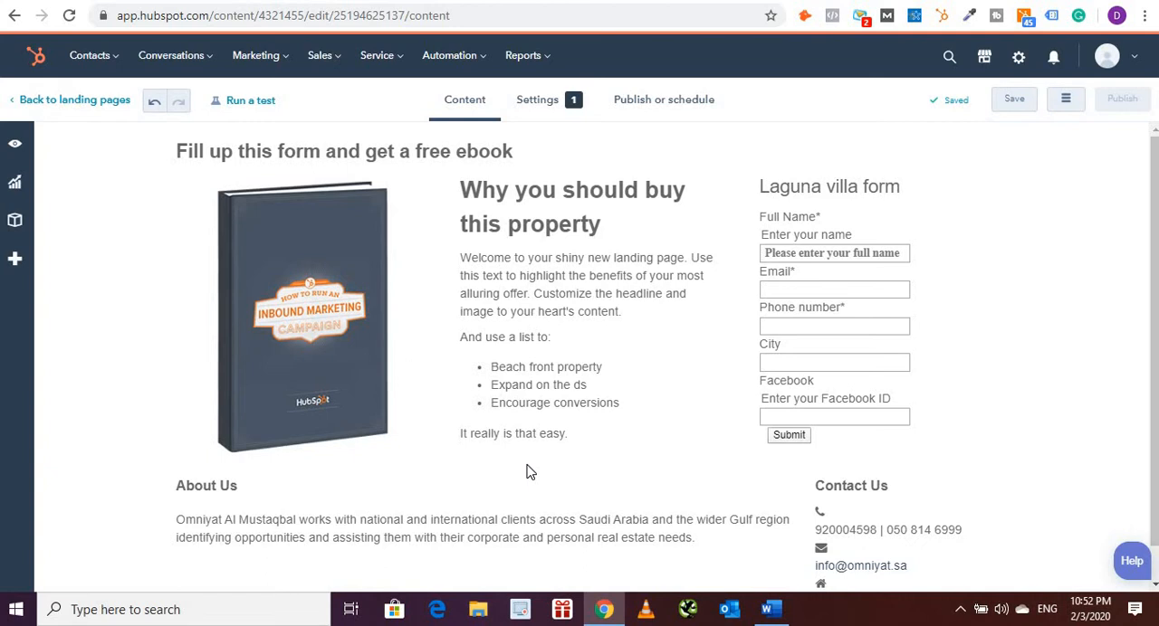
# - Examine the landing page's settings, including the advanced options for audience access and additional code snippets
pyautogui.click(539, 101)
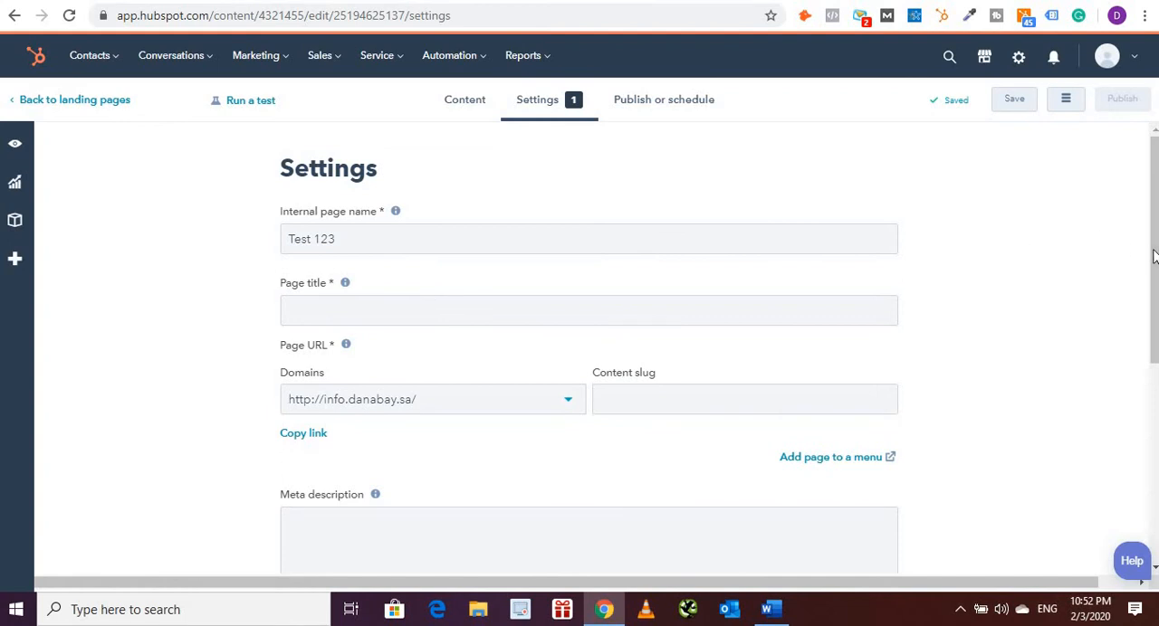
pyautogui.moveTo(1155, 254); pyautogui.dragTo(1155, 453)
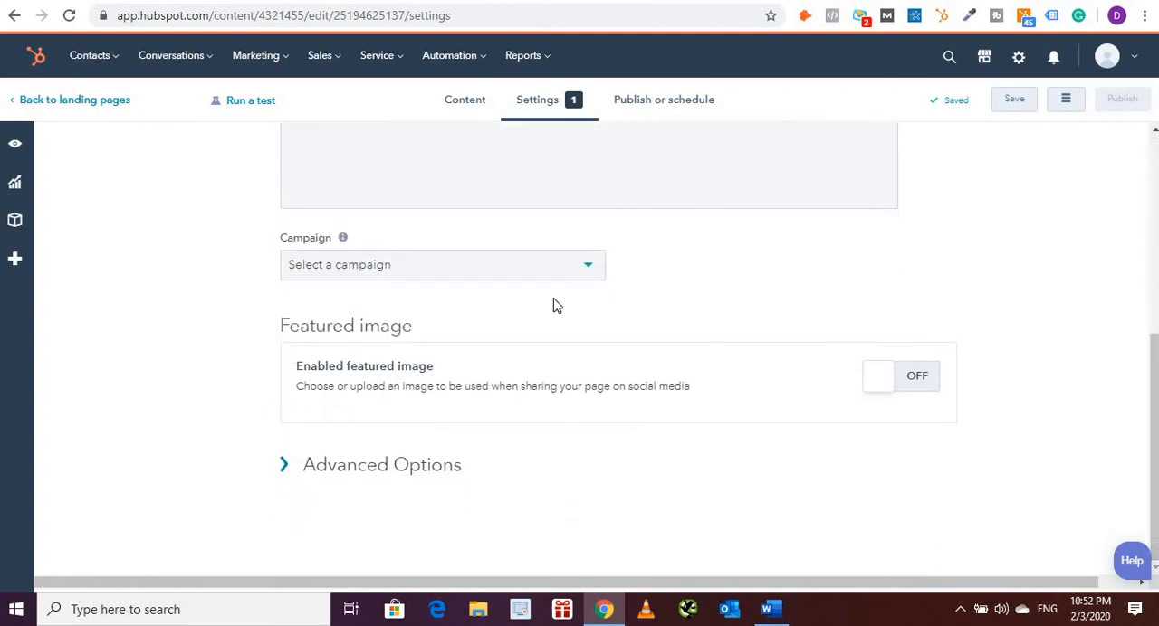
pyautogui.click(431, 472)
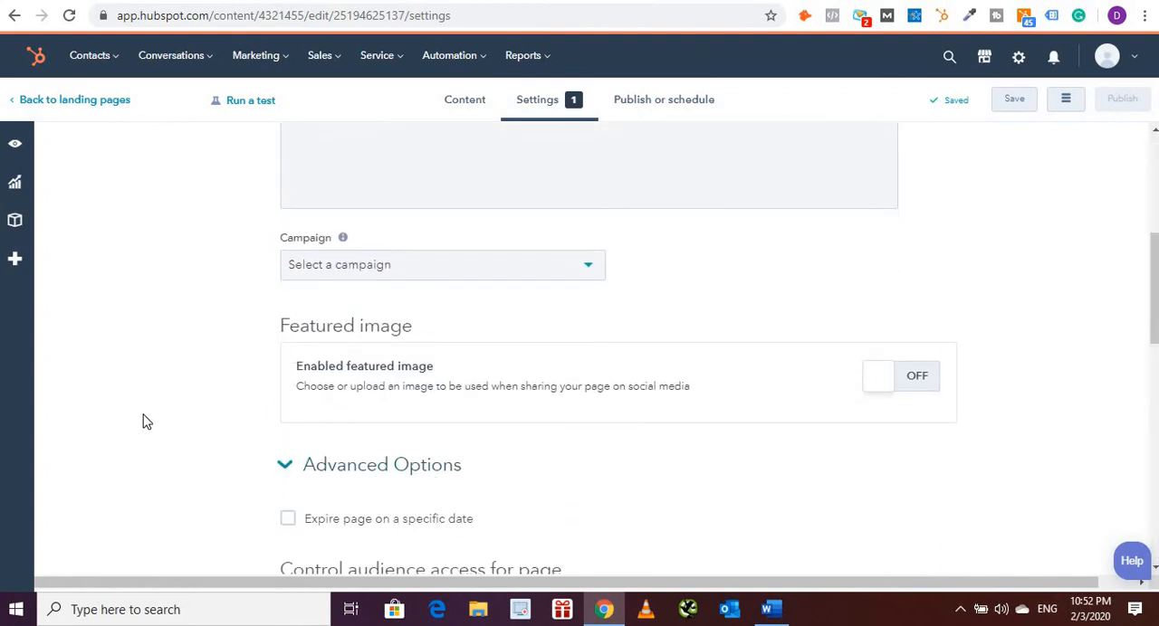
pyautogui.scroll(-5, 142, 422)
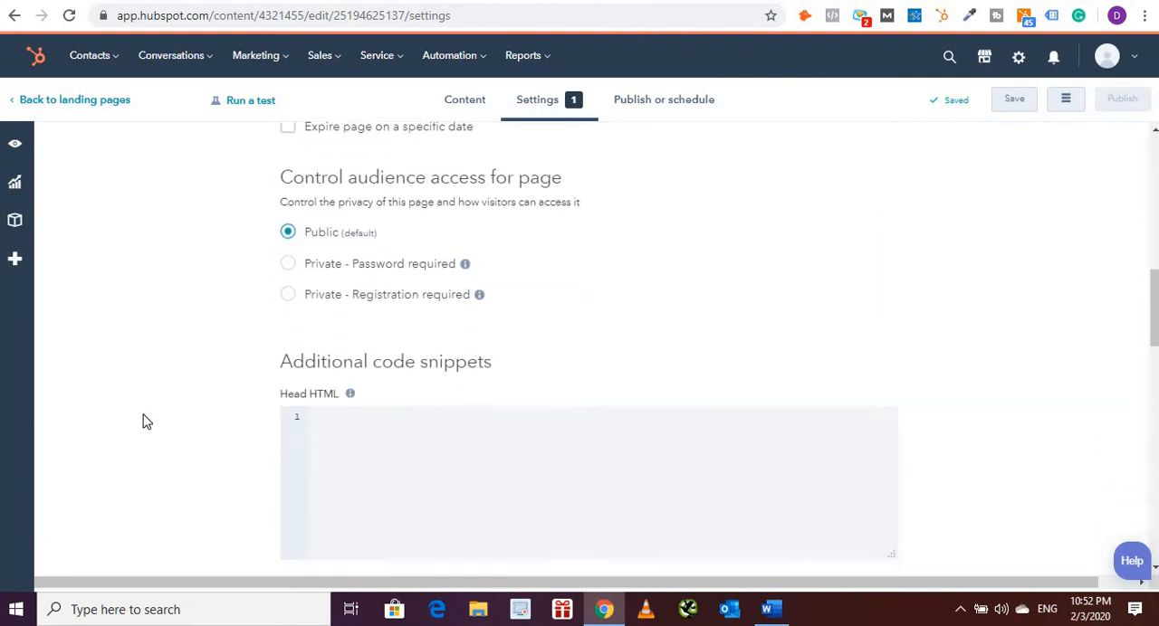
pyautogui.scroll(-1, 142, 422)
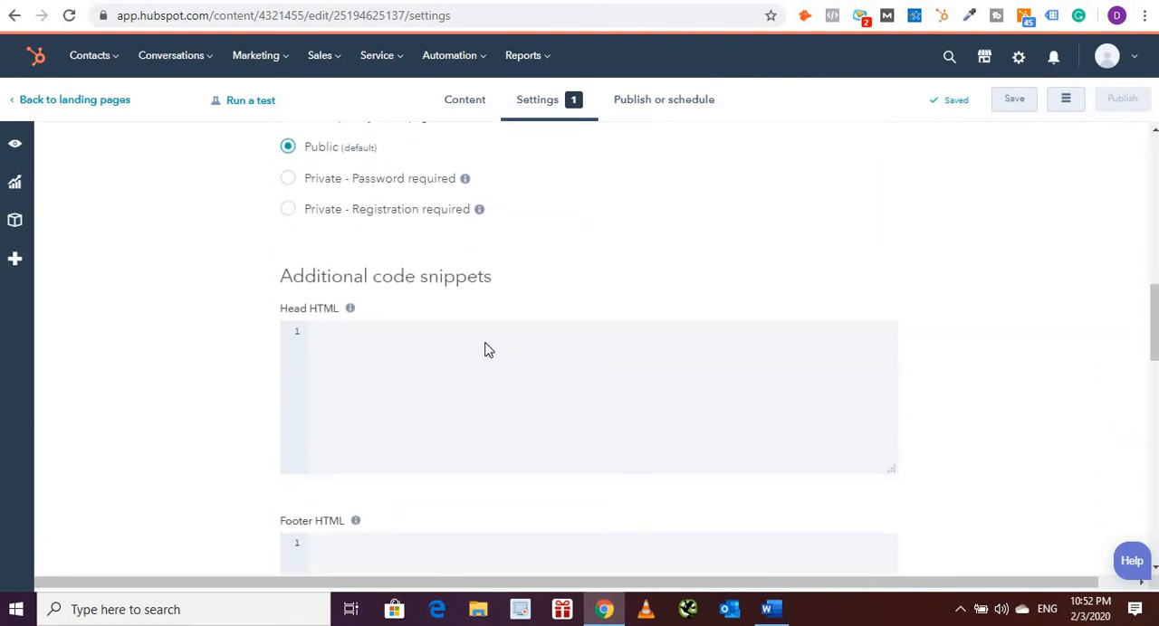
pyautogui.click(325, 323)
pyautogui.moveTo(350, 309)
# - Clone the page's template under the name "Test 123" in the same folder as the original
pyautogui.moveTo(1155, 344); pyautogui.dragTo(1155, 437)
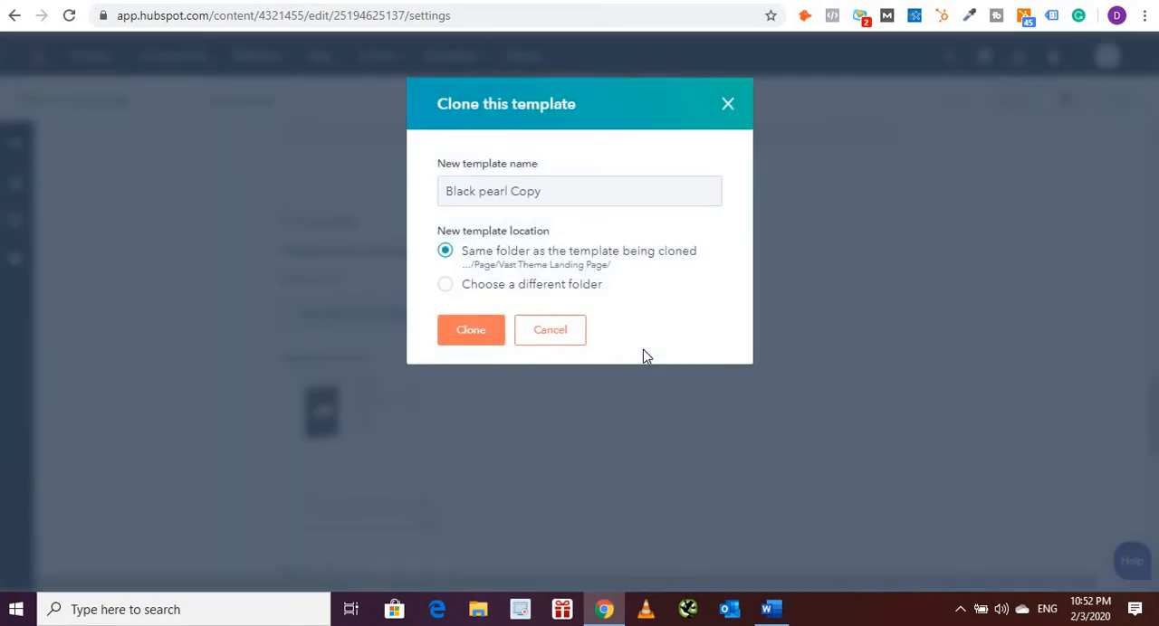
pyautogui.click(485, 335)
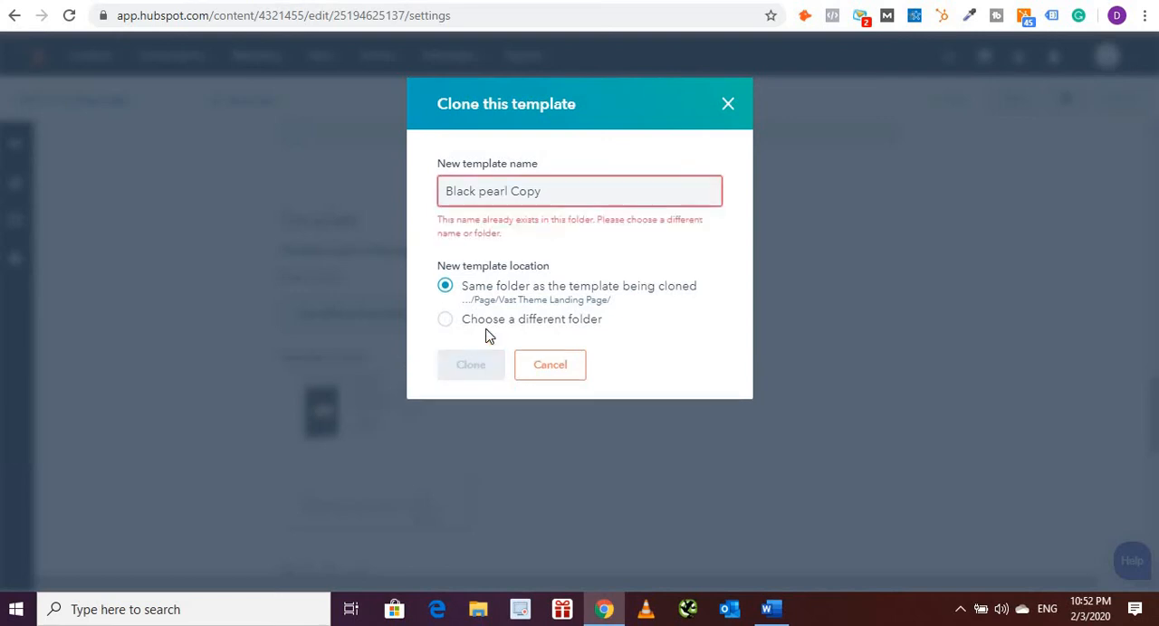
pyautogui.tripleClick(571, 200)
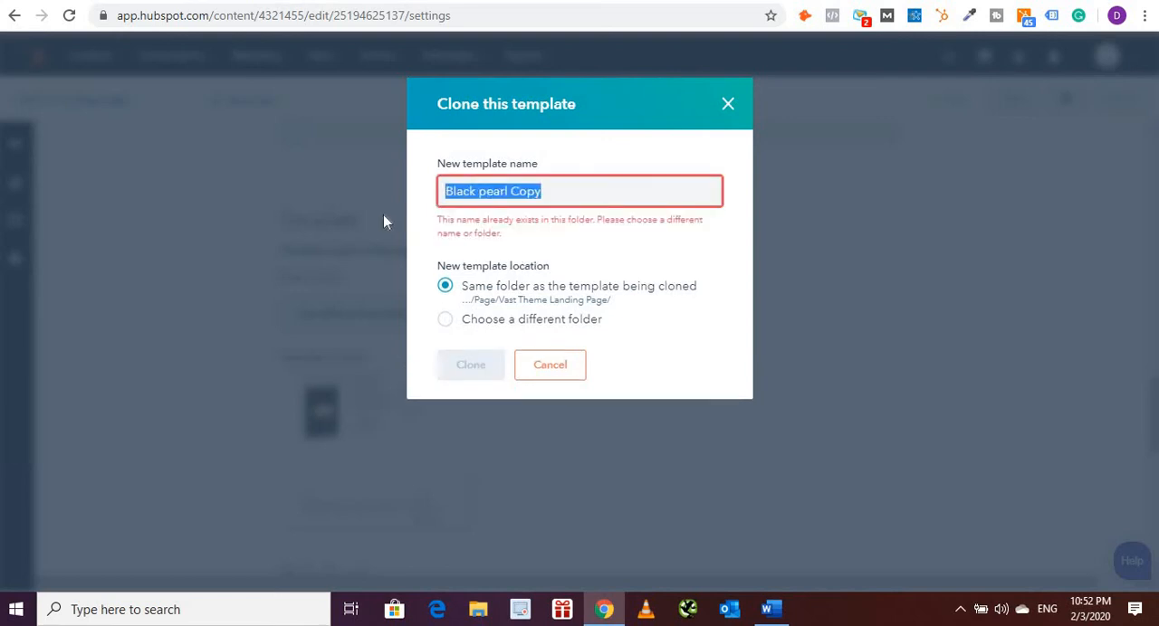
pyautogui.write('Test 123')
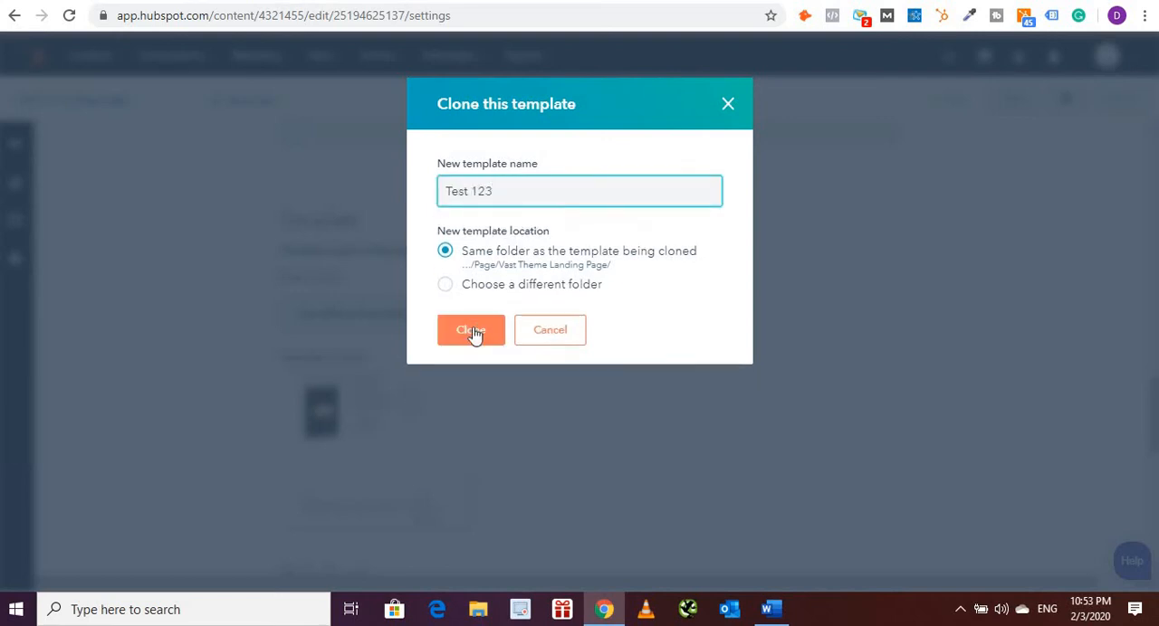
pyautogui.click(472, 331)
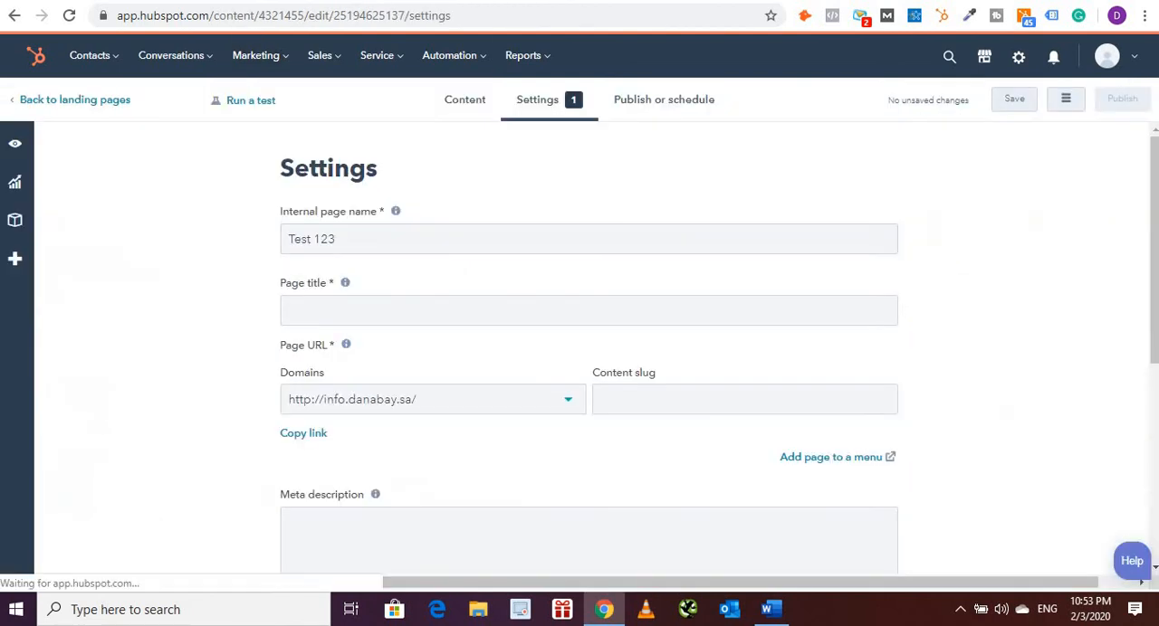
# - Compare the landing page's title, content columns and footer with the layout of the Test 123 template in the design manager
pyautogui.click(458, 101)
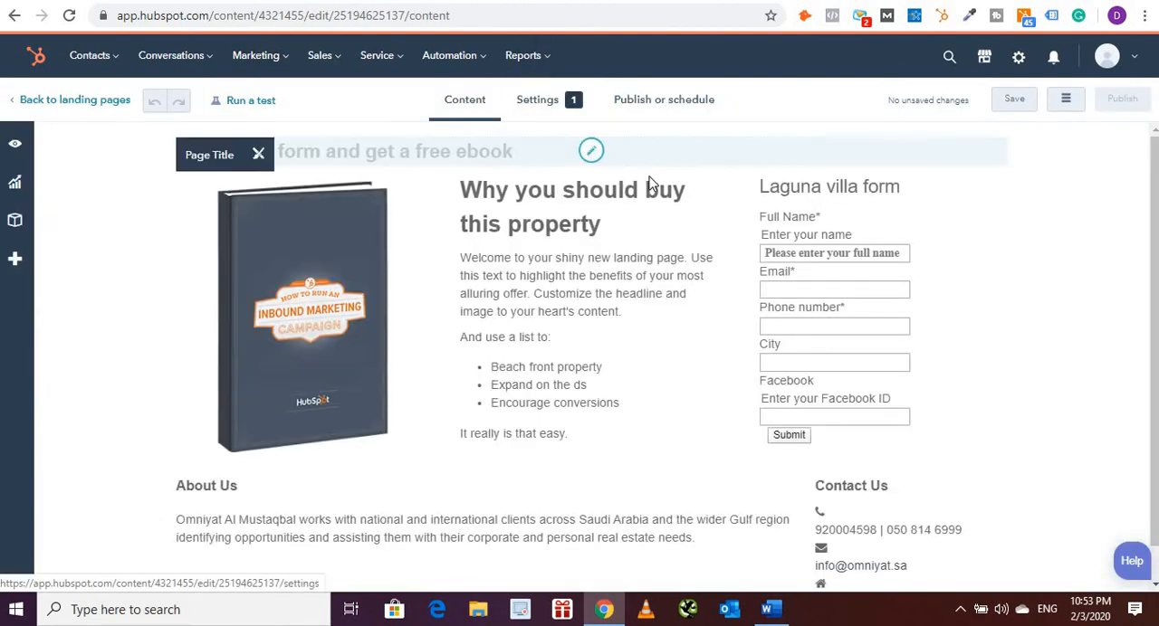
pyautogui.scroll(-1, 1156, 371)
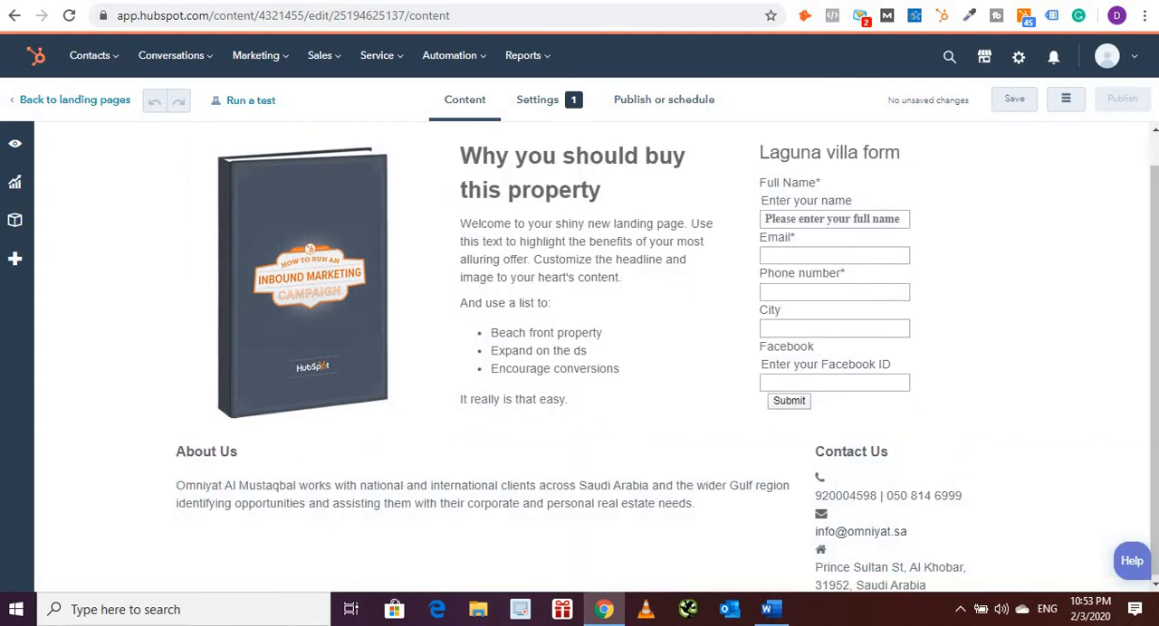
pyautogui.hotkey('ctrl', 'Tab')
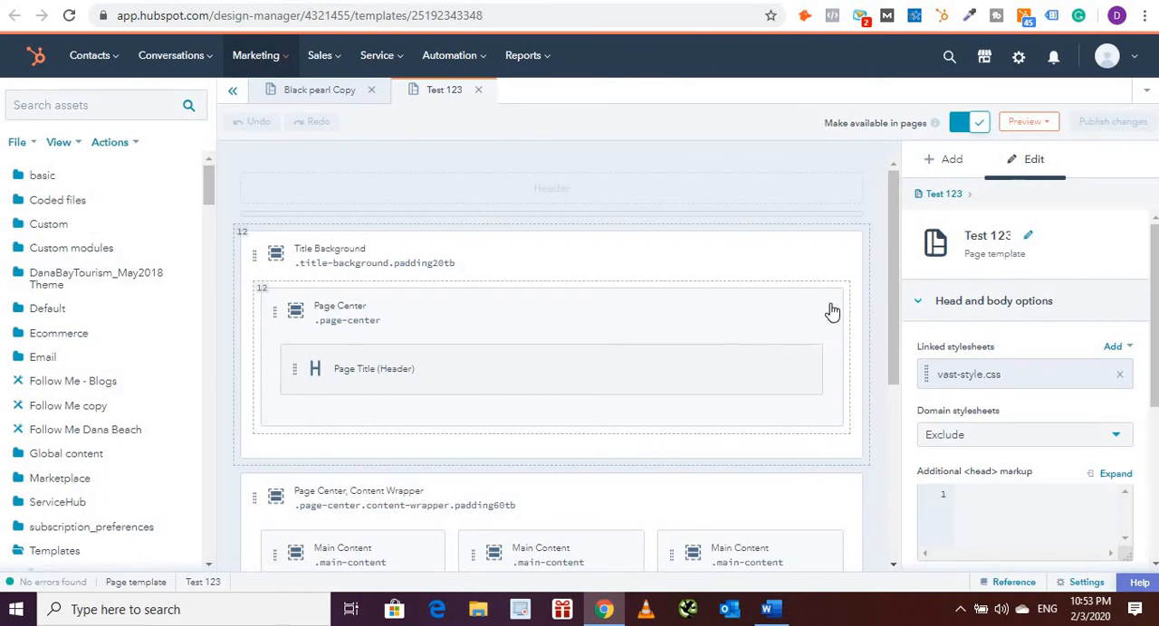
pyautogui.moveTo(894, 308); pyautogui.dragTo(892, 314)
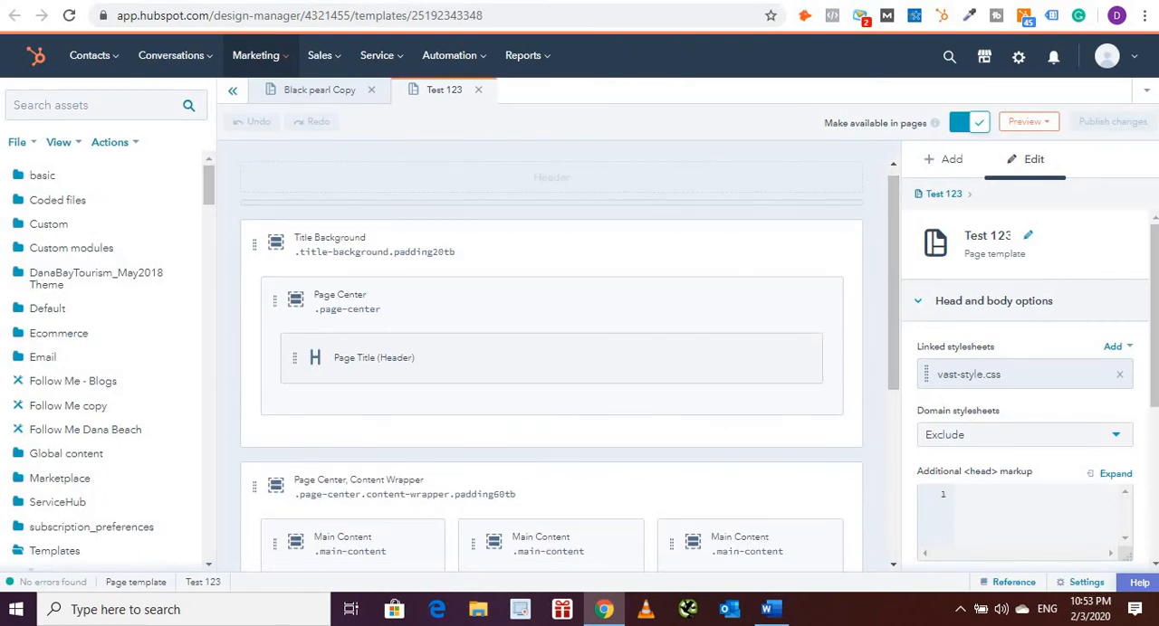
pyautogui.hotkey('ctrl', 'Tab')
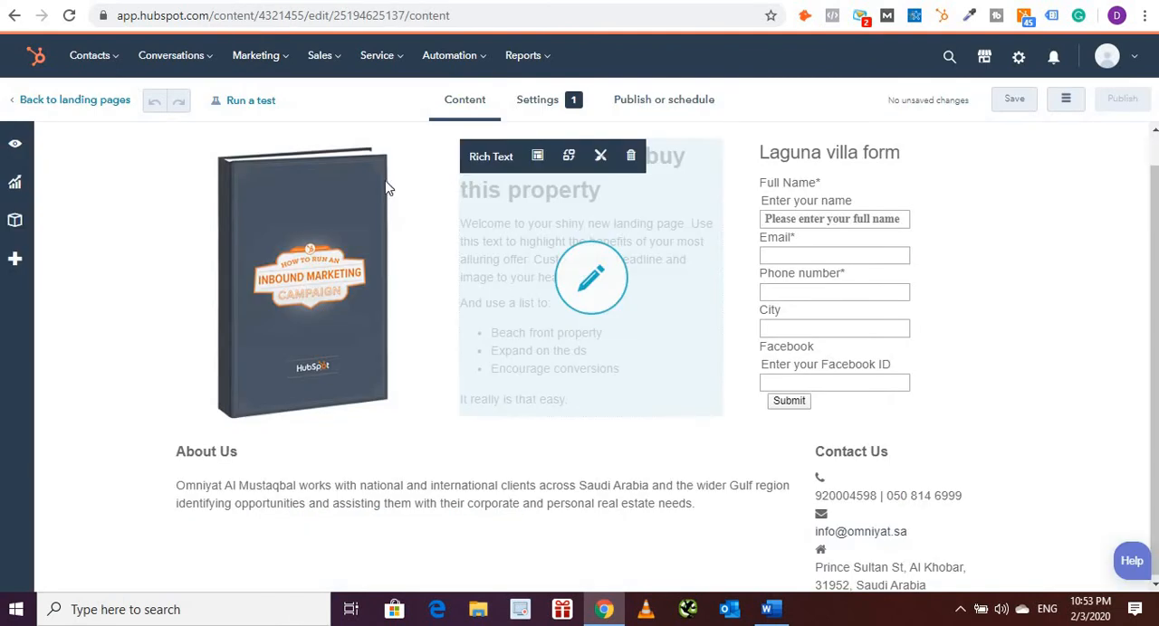
pyautogui.scroll(1, 1155, 336)
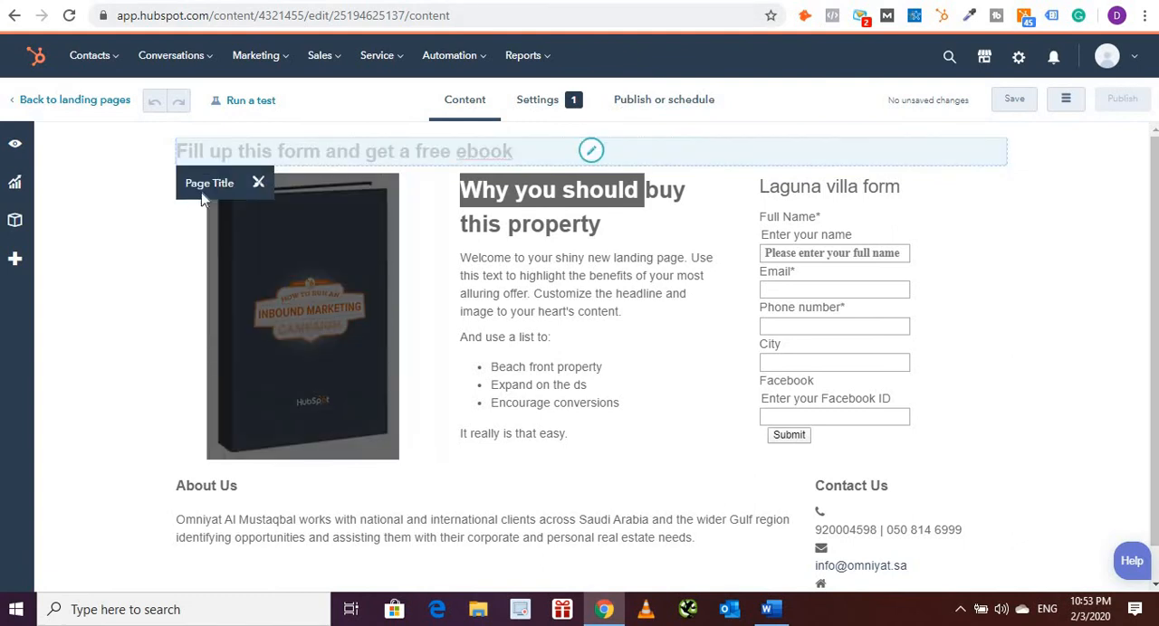
pyautogui.click(771, 2)
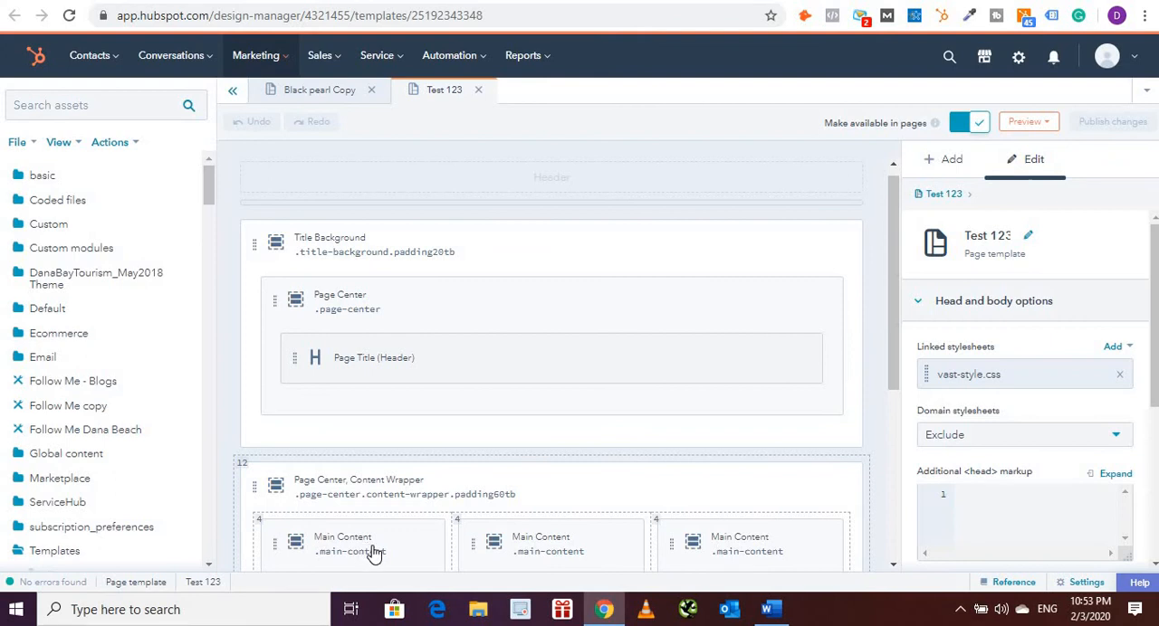
pyautogui.moveTo(897, 307); pyautogui.dragTo(906, 429)
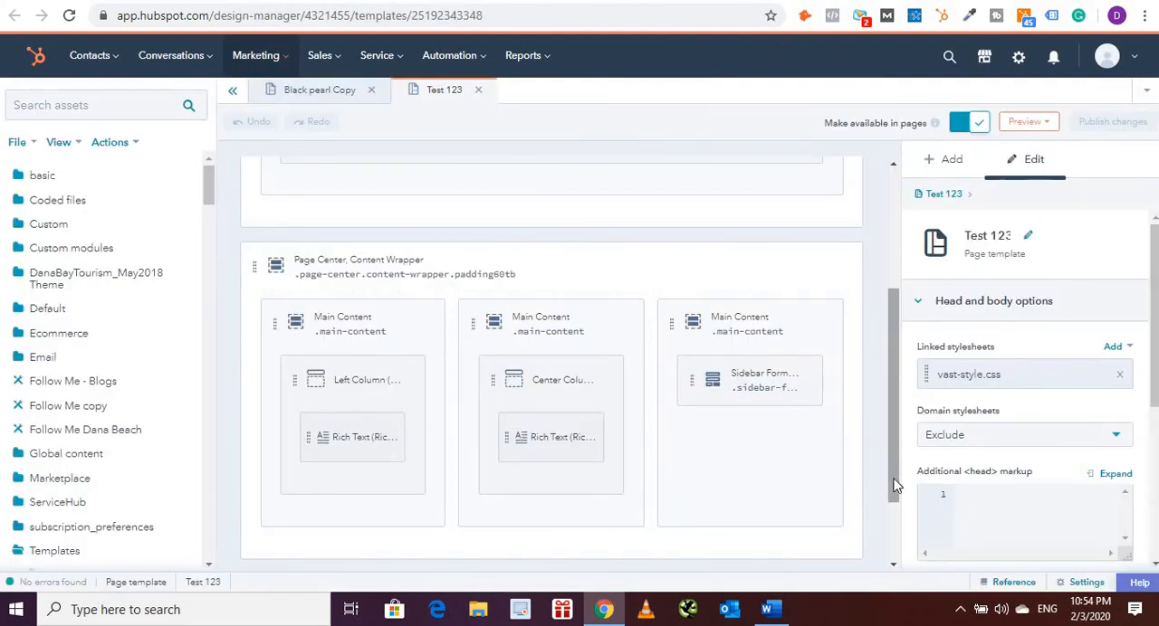
pyautogui.scroll(-2, 893, 486)
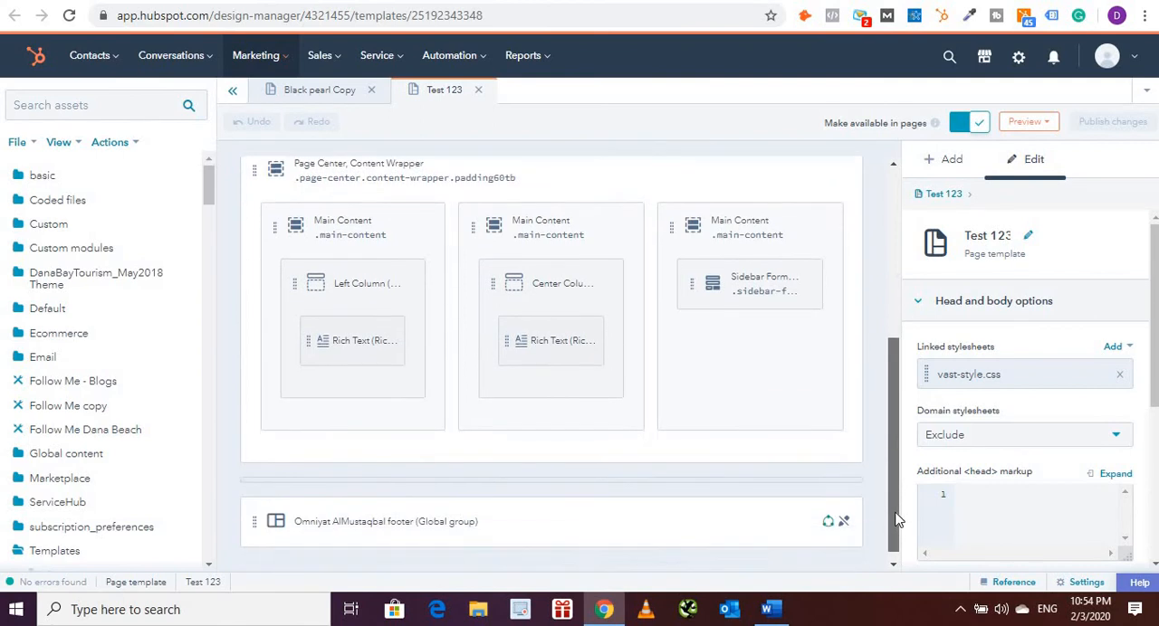
# - Search the modules available for the template for "image" and clear the search
pyautogui.click(952, 160)
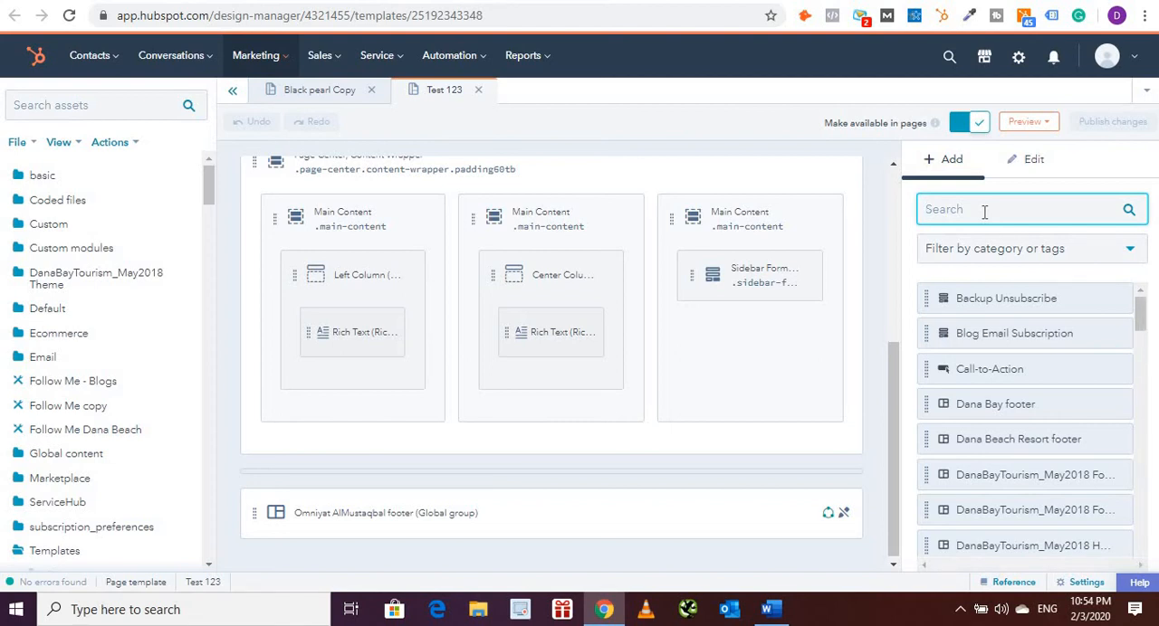
pyautogui.write('image')
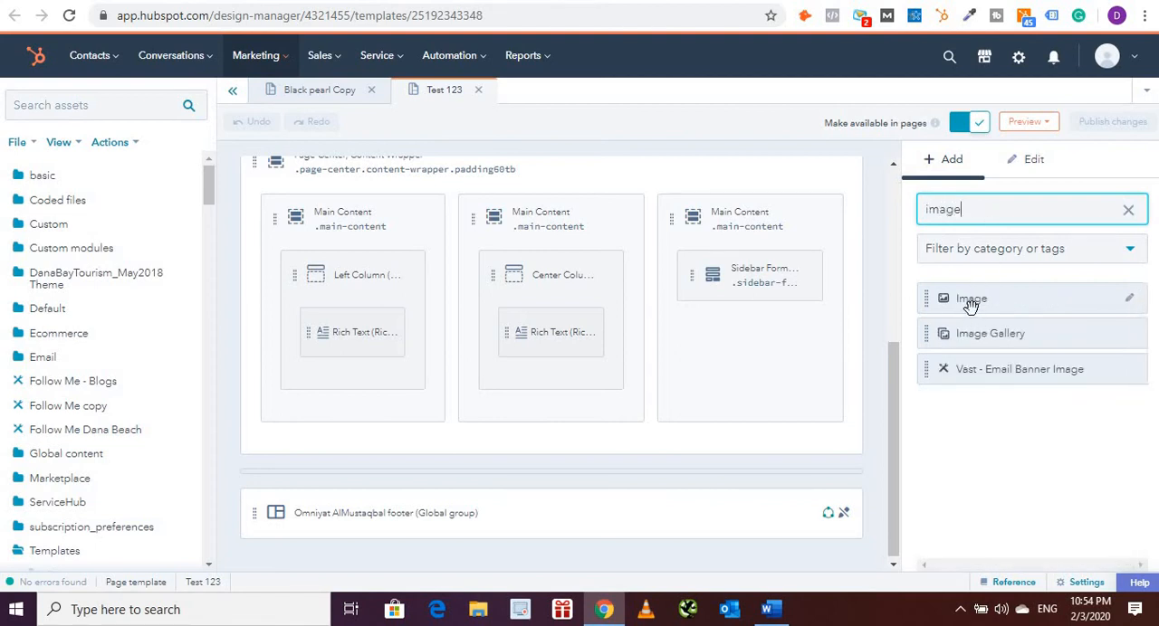
pyautogui.press('BackSpace')
pyautogui.press('BackSpace')
pyautogui.press('BackSpace')
pyautogui.press('BackSpace')
pyautogui.press('BackSpace')
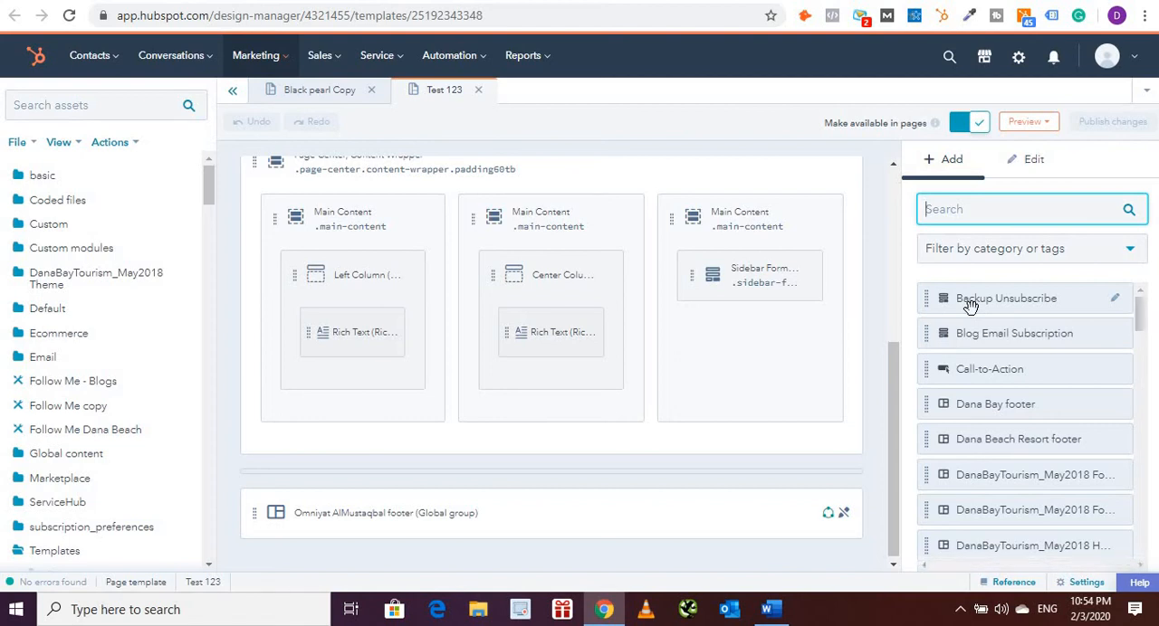
# - Find the Rich Text module, add it beneath the three Main Content columns and publish the template changes
pyautogui.click(1143, 372)
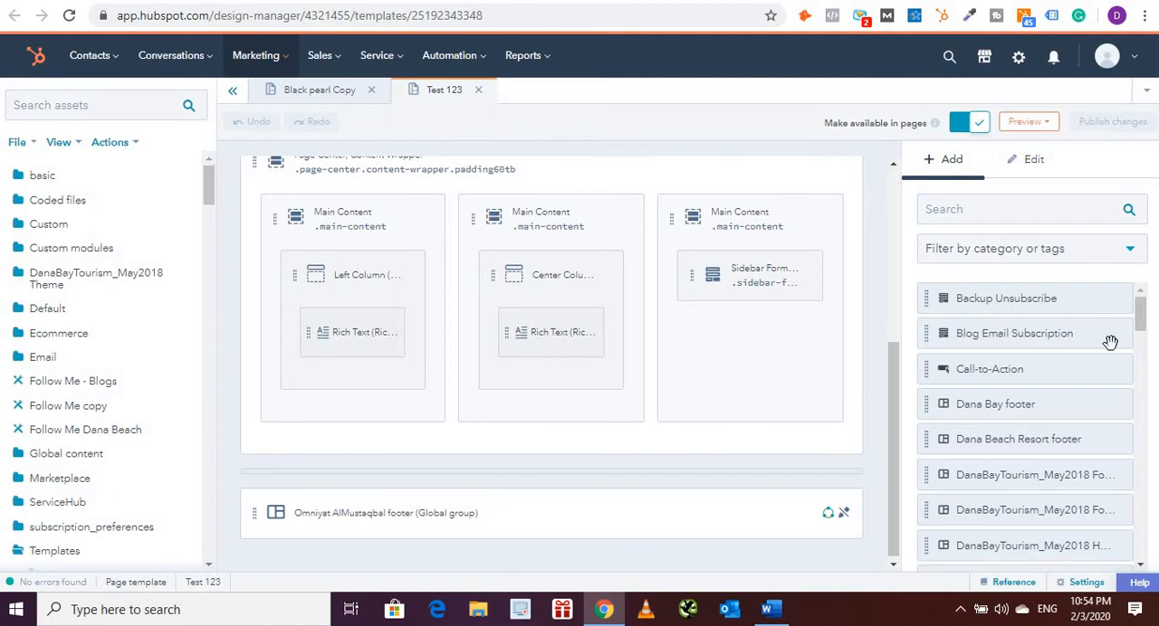
pyautogui.click(964, 206)
pyautogui.write('te')
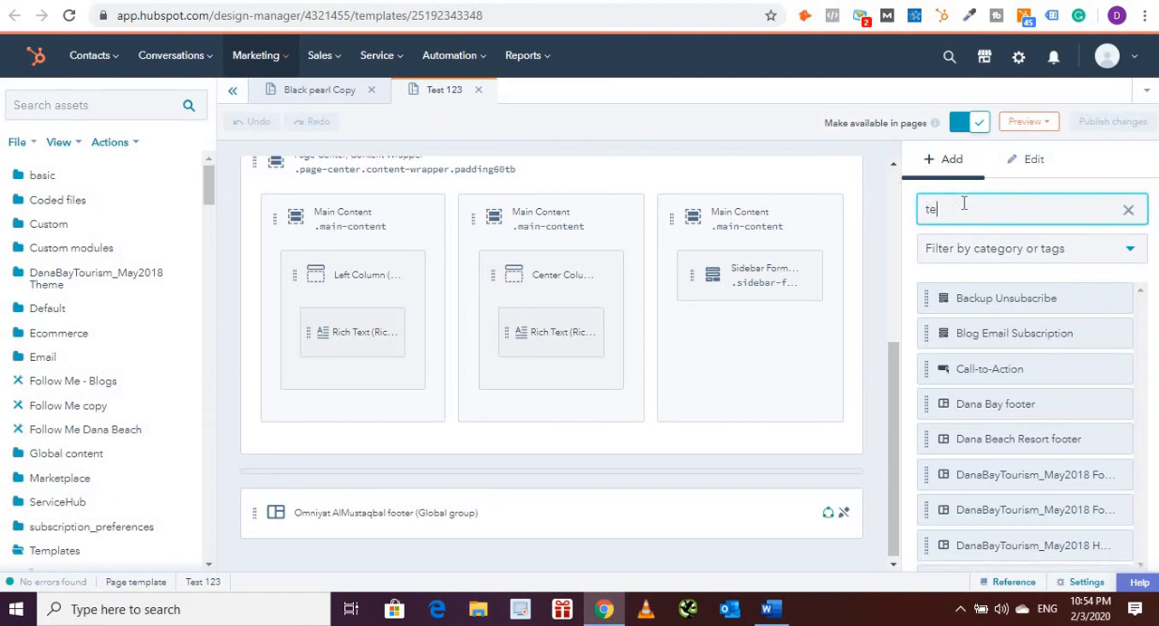
pyautogui.write('xt')
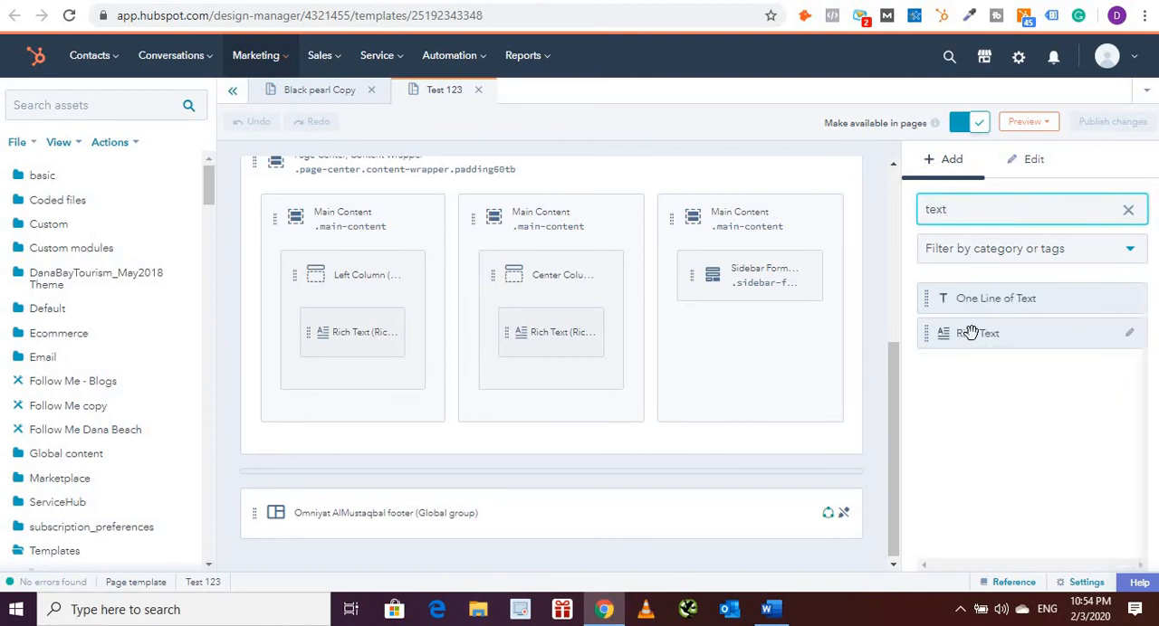
pyautogui.moveTo(970, 332); pyautogui.dragTo(738, 443)
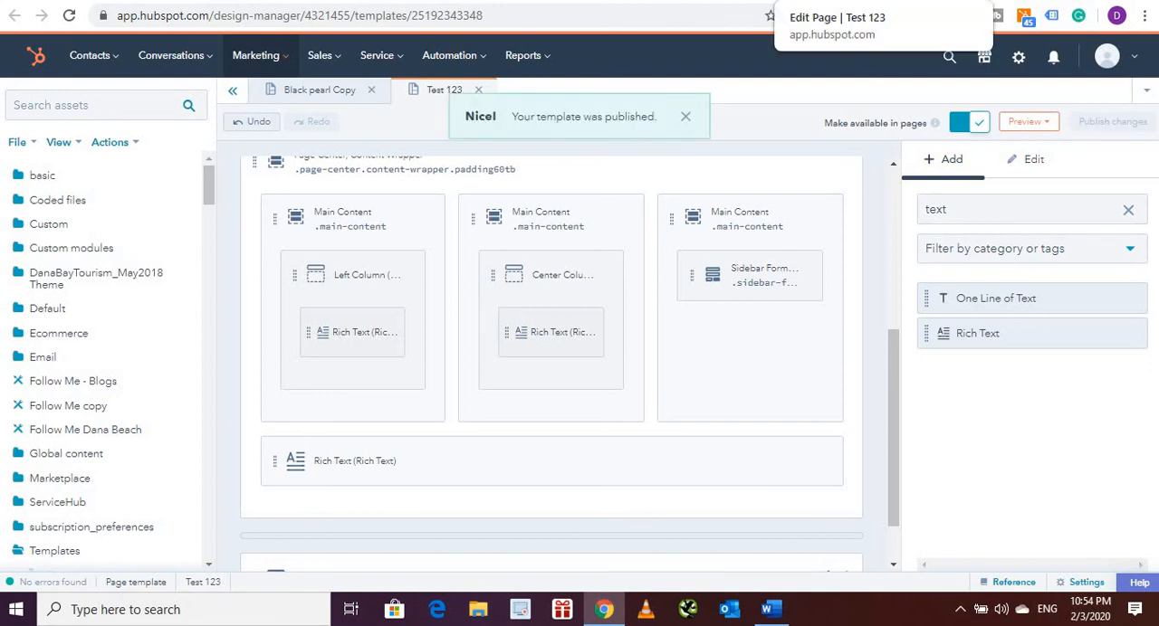
# - Return to the landing page and delete all placeholder text from the new rich text section above About Us
pyautogui.click(837, 0)
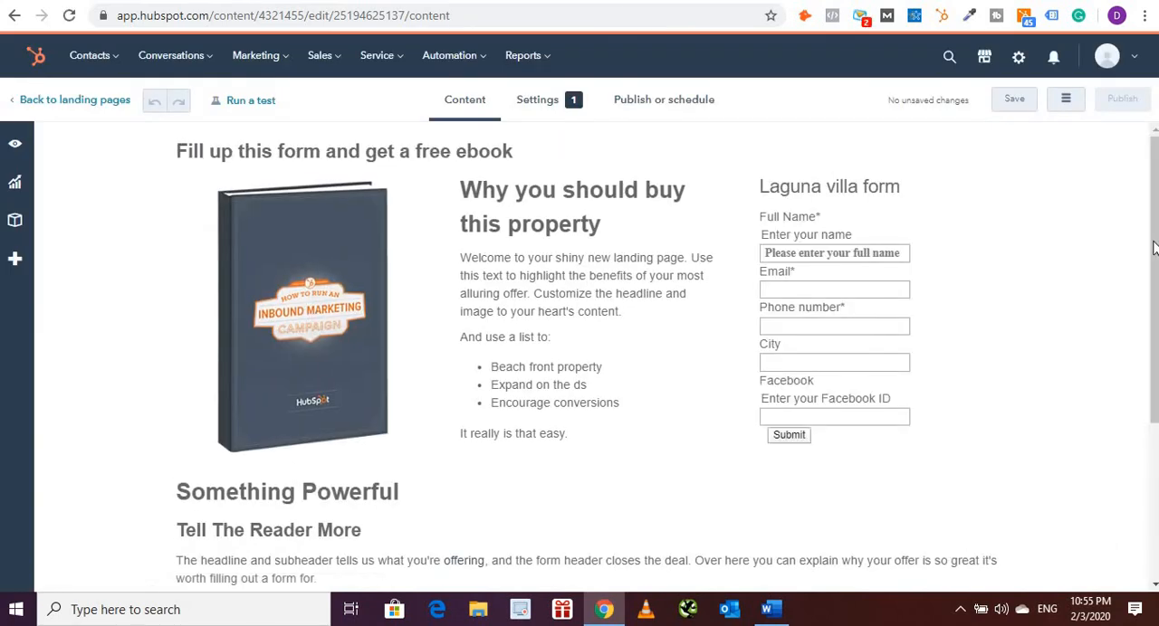
pyautogui.moveTo(1154, 273); pyautogui.dragTo(1154, 382)
pyautogui.click(442, 455)
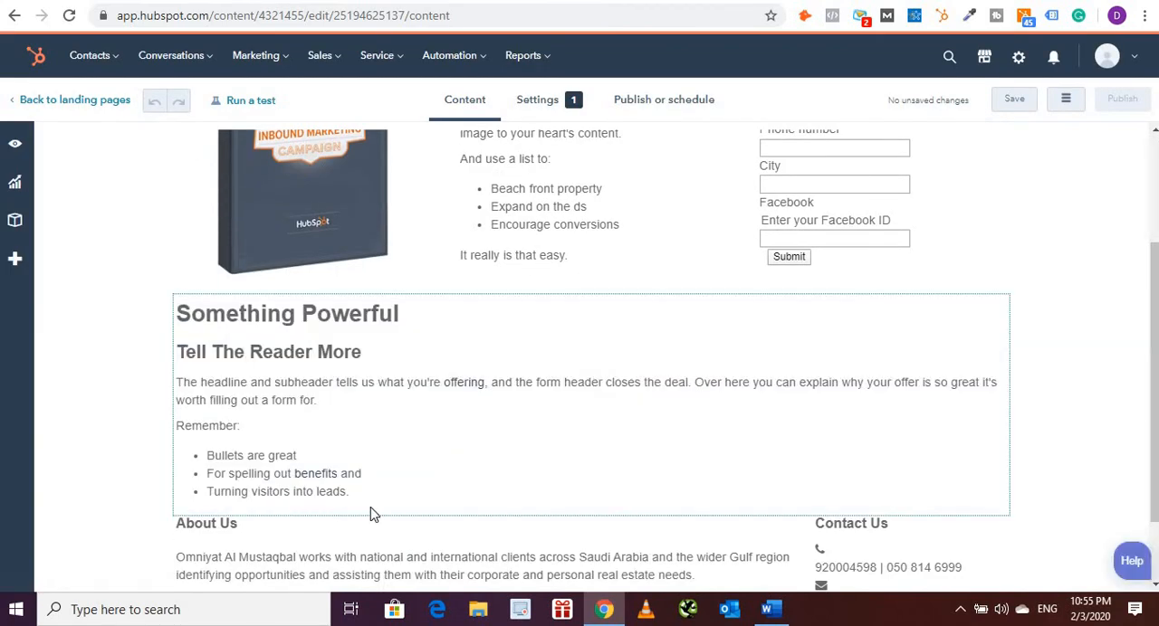
pyautogui.moveTo(382, 492); pyautogui.dragTo(181, 314)
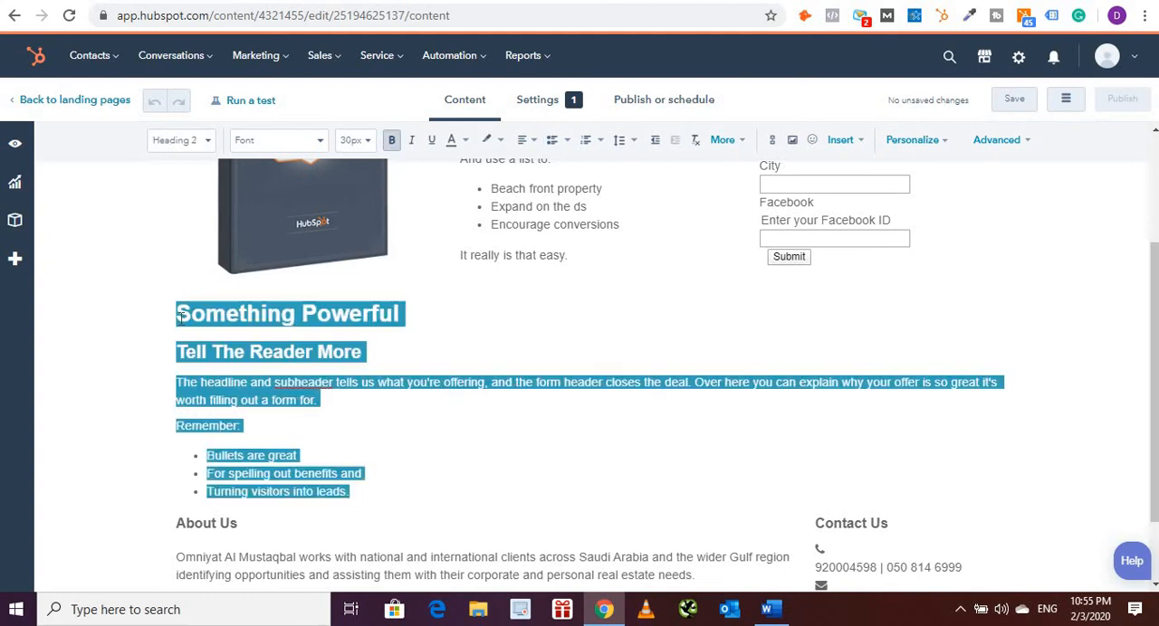
pyautogui.press('BackSpace')
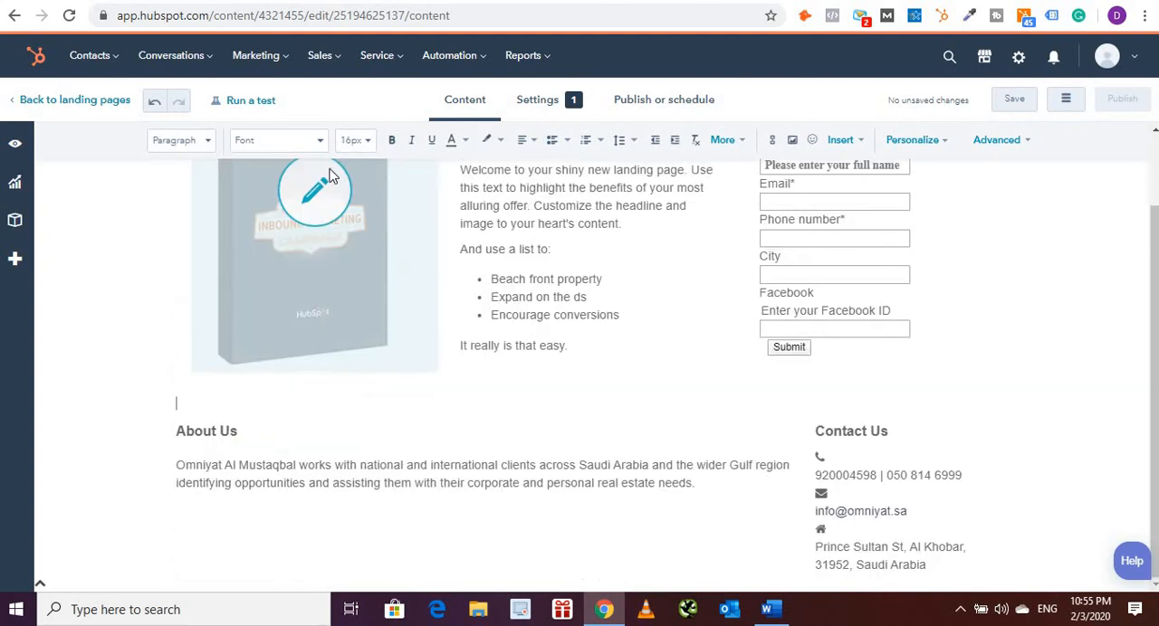
# - Insert the HubSpot video Khobar Views SM-6.mp4 into the empty rich text section above About Us
pyautogui.click(851, 143)
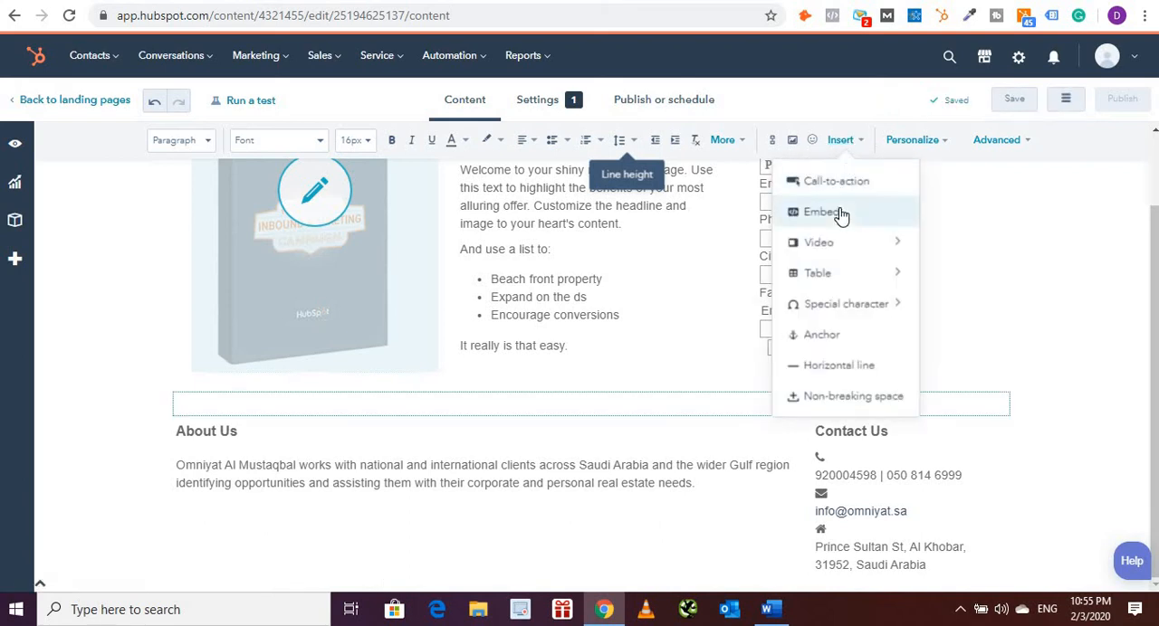
pyautogui.moveTo(851, 246)
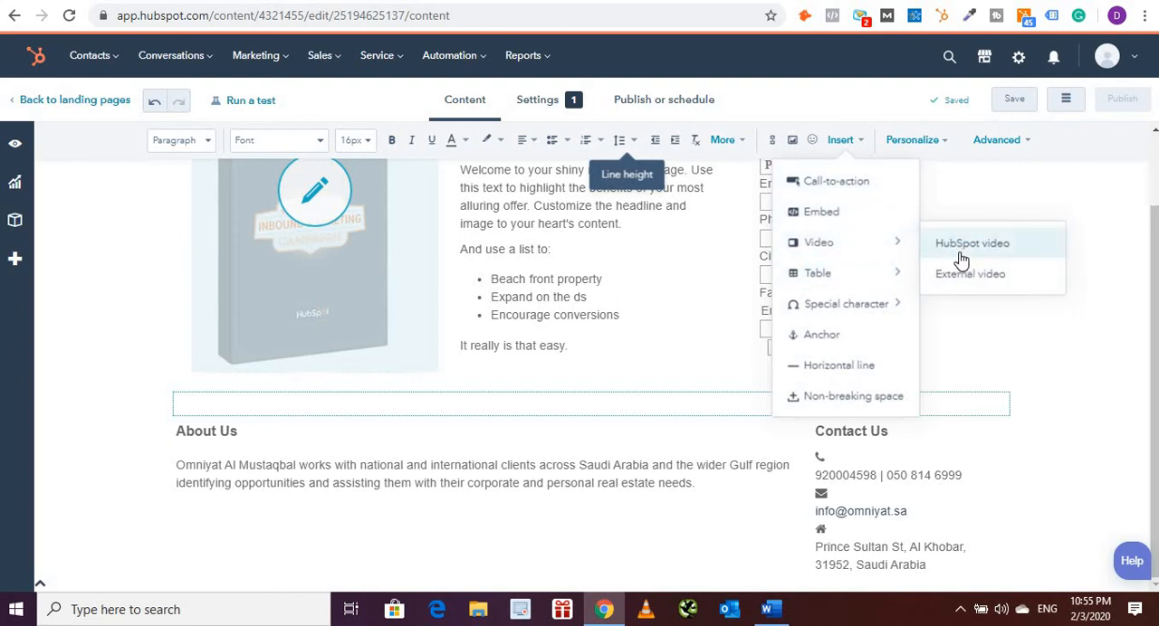
pyautogui.click(259, 55)
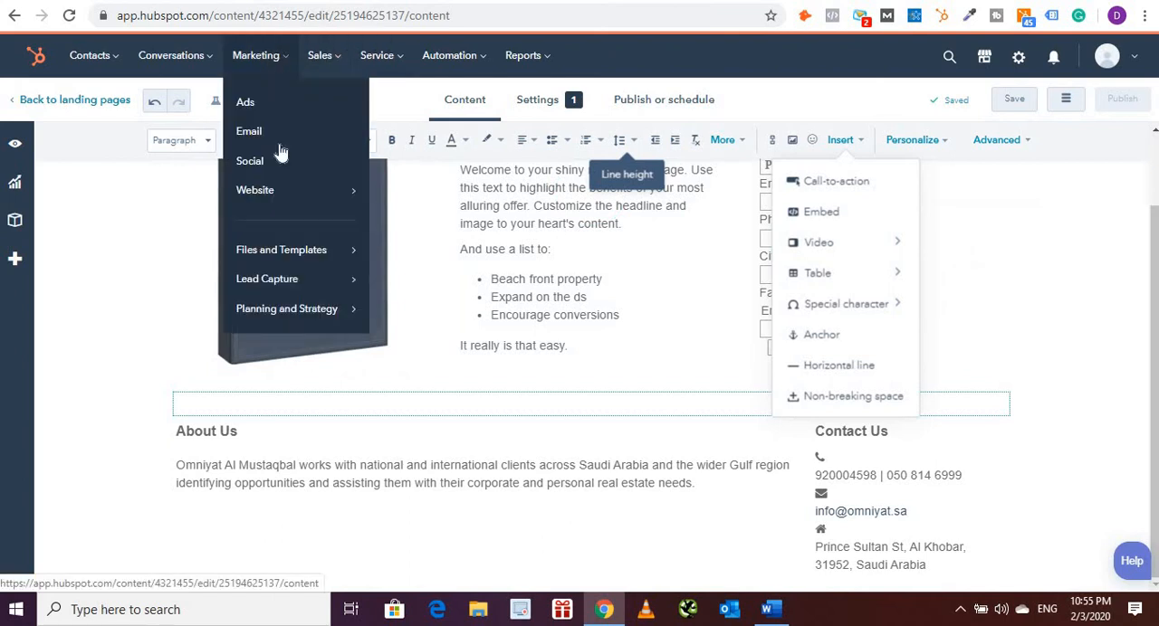
pyautogui.moveTo(302, 269)
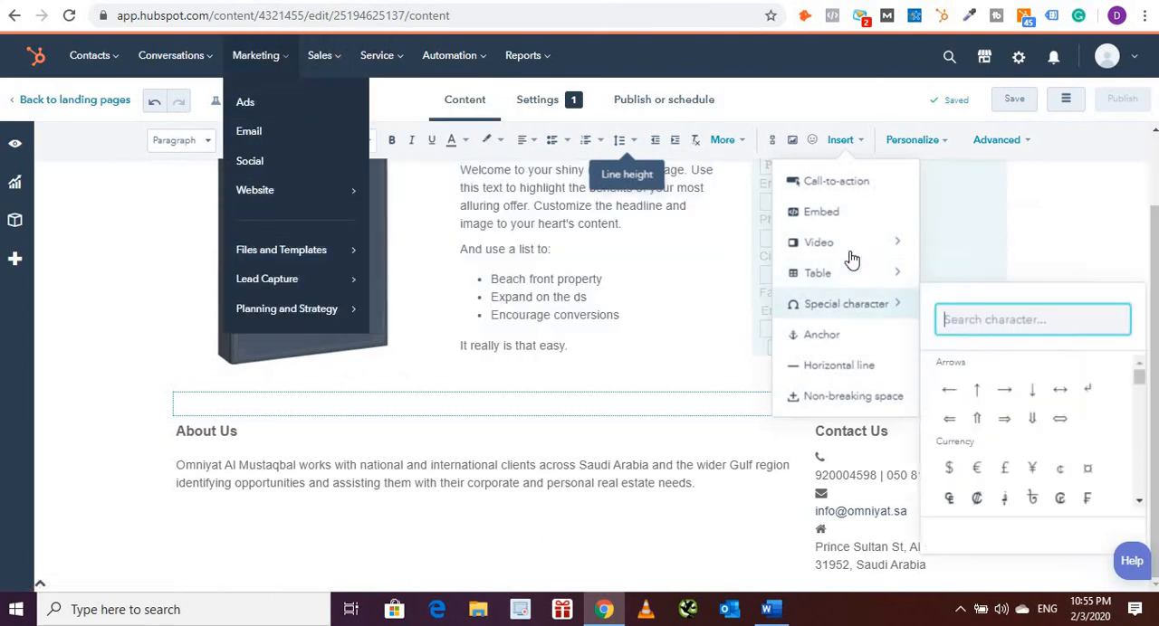
pyautogui.moveTo(855, 257)
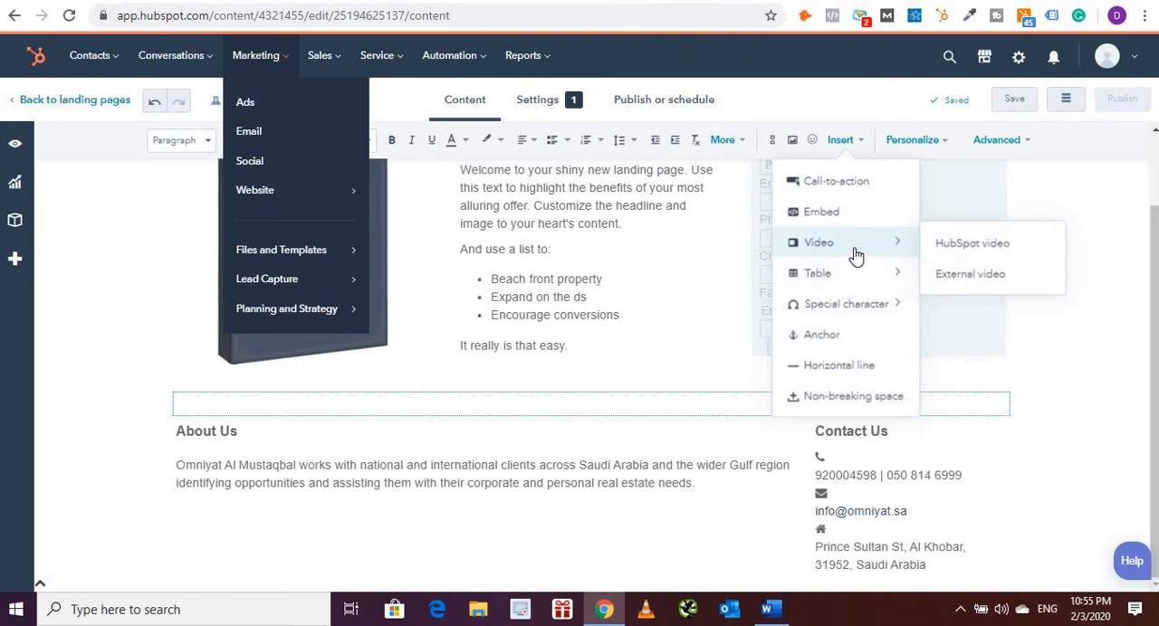
pyautogui.click(972, 245)
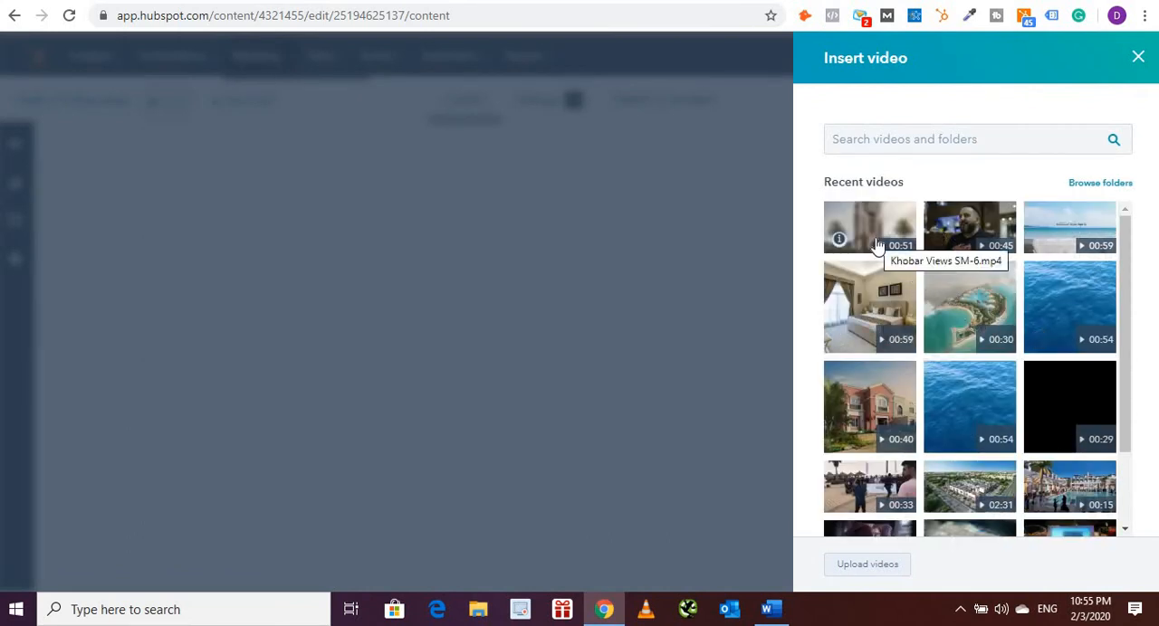
pyautogui.click(876, 253)
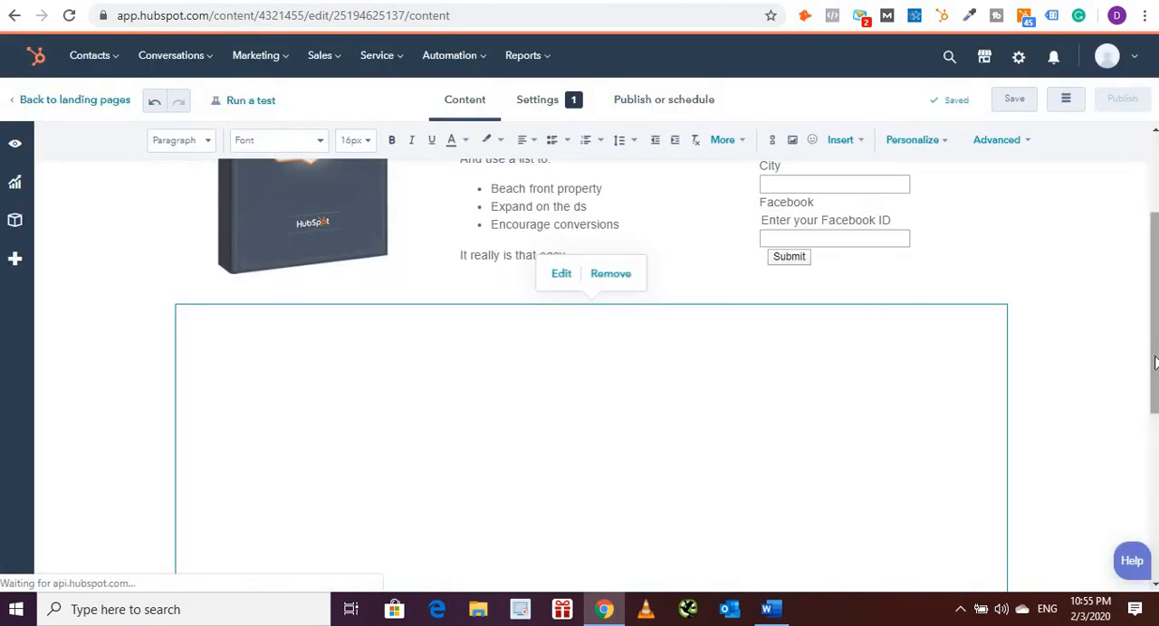
pyautogui.moveTo(1154, 360); pyautogui.dragTo(1155, 456)
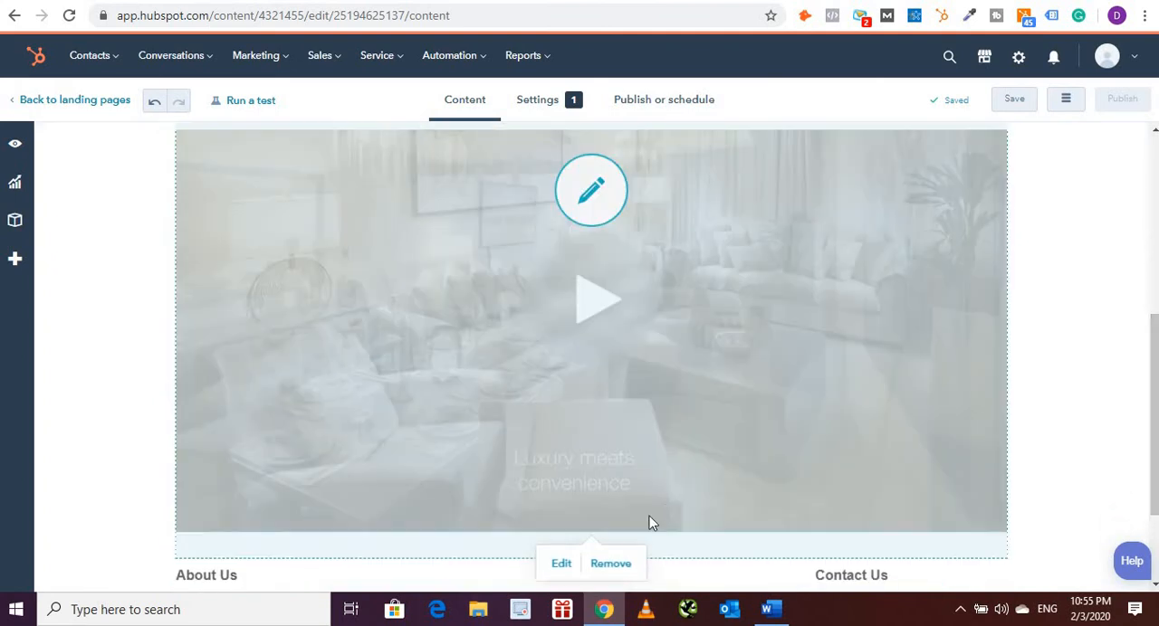
# - Set the inserted video's overlay to Form and start creating a new form for it
pyautogui.click(563, 564)
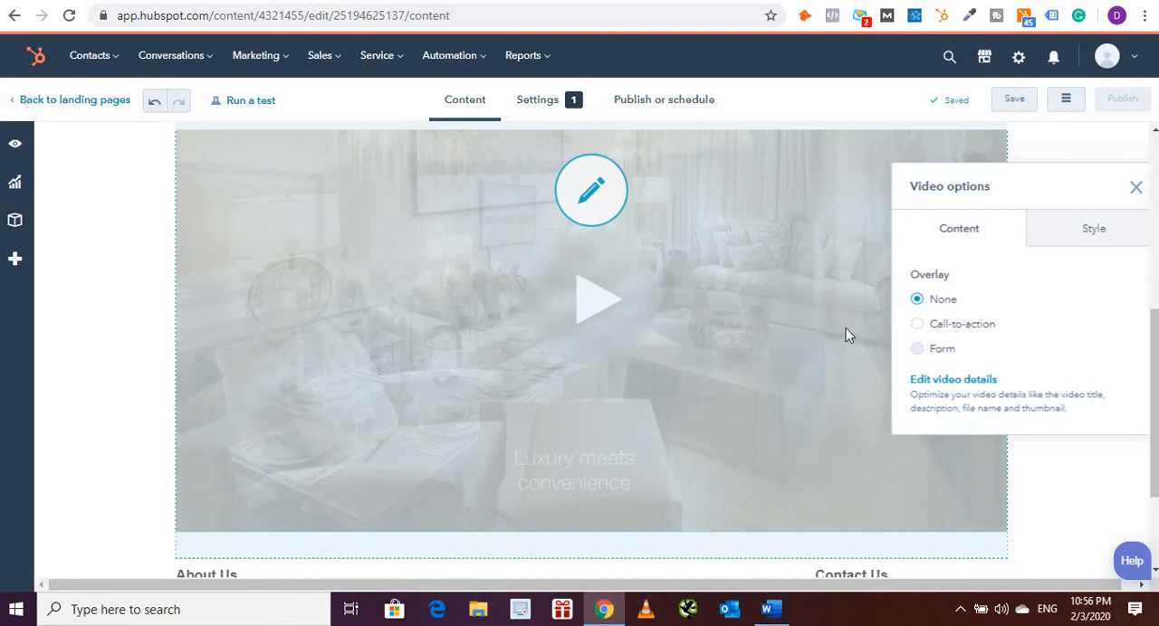
pyautogui.click(917, 353)
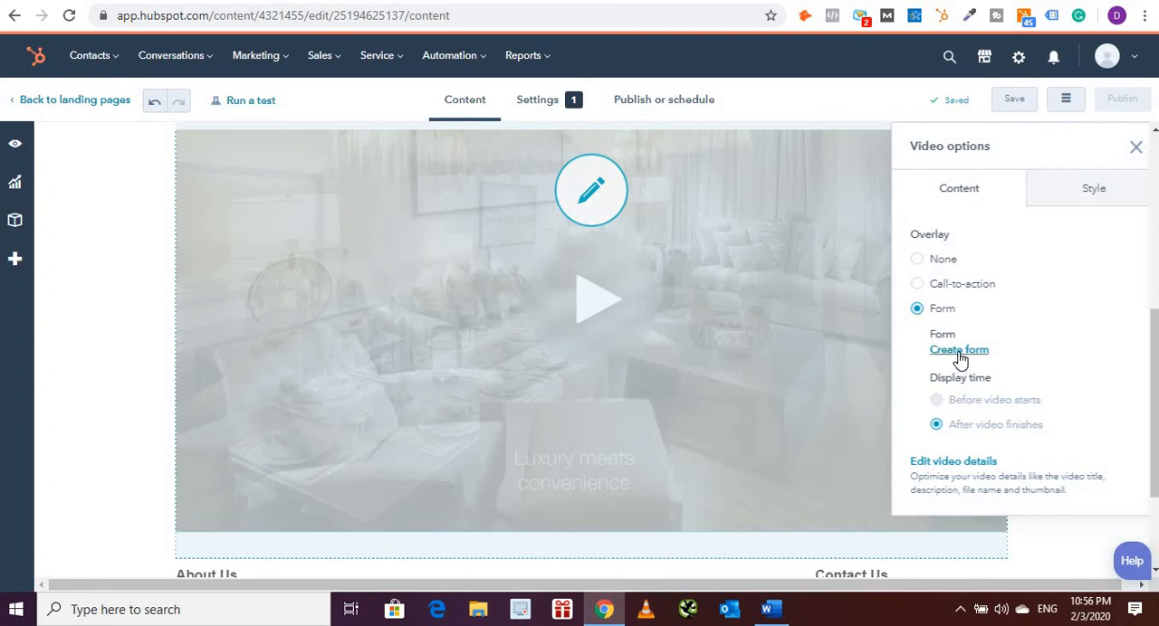
pyautogui.click(960, 353)
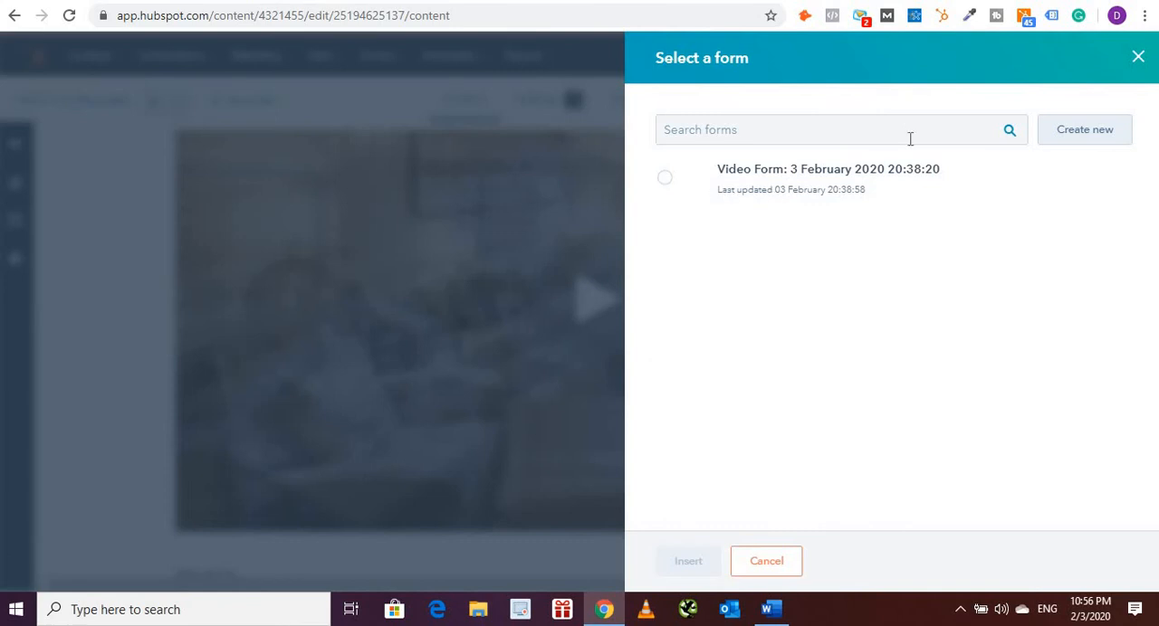
pyautogui.click(1076, 131)
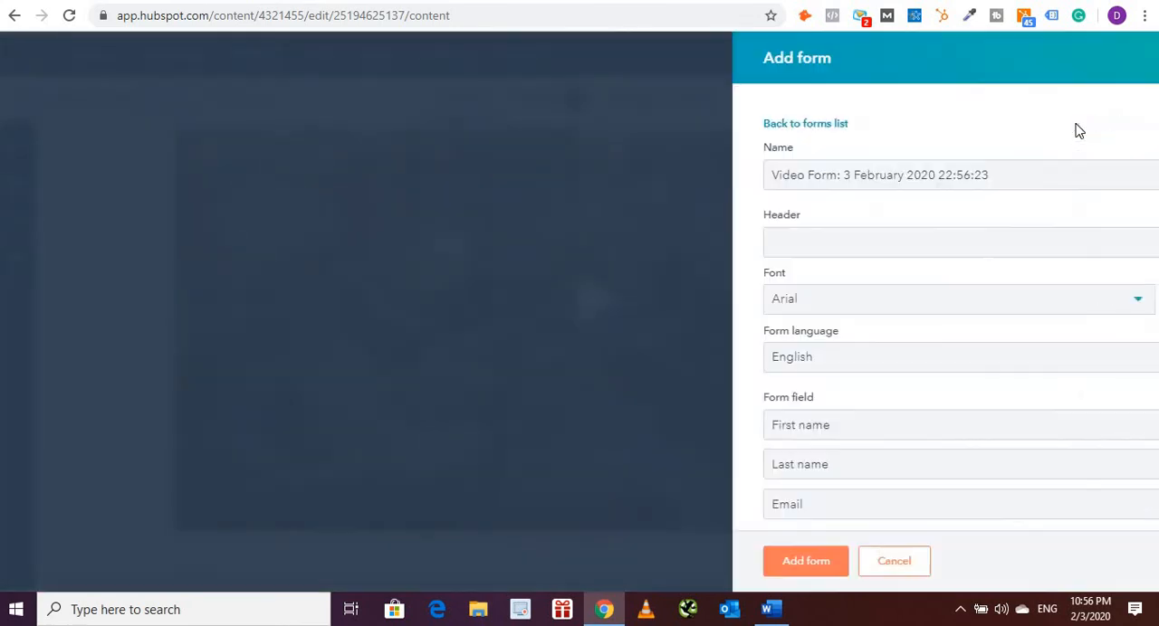
pyautogui.click(888, 245)
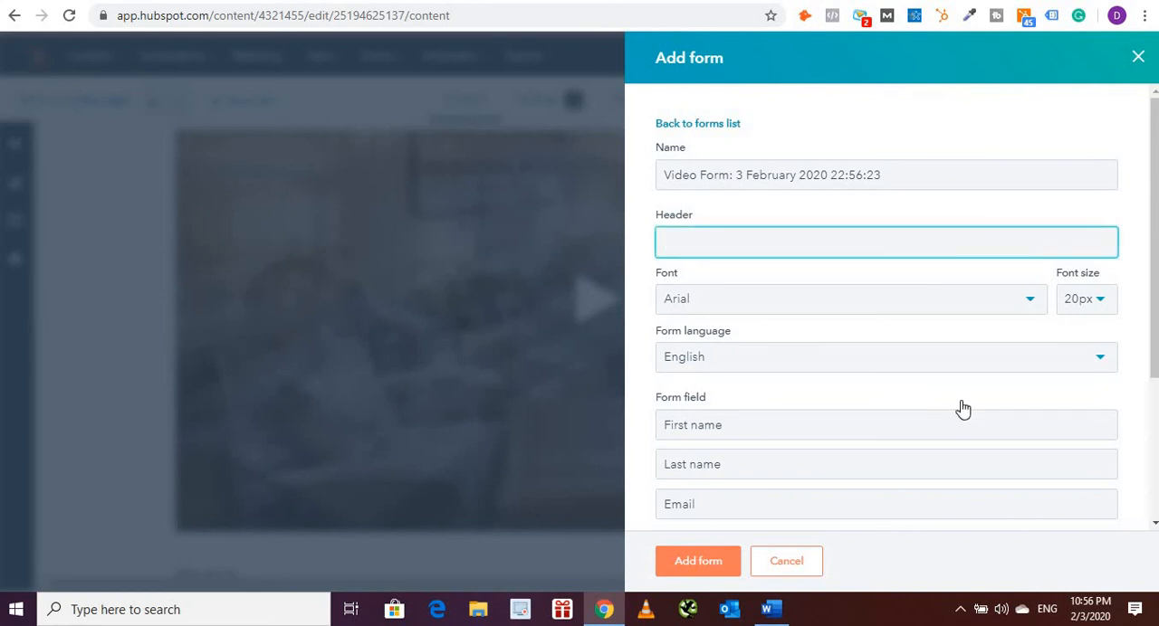
# - Change the video form's second field to "email" and its third field to "phone number"
pyautogui.click(842, 435)
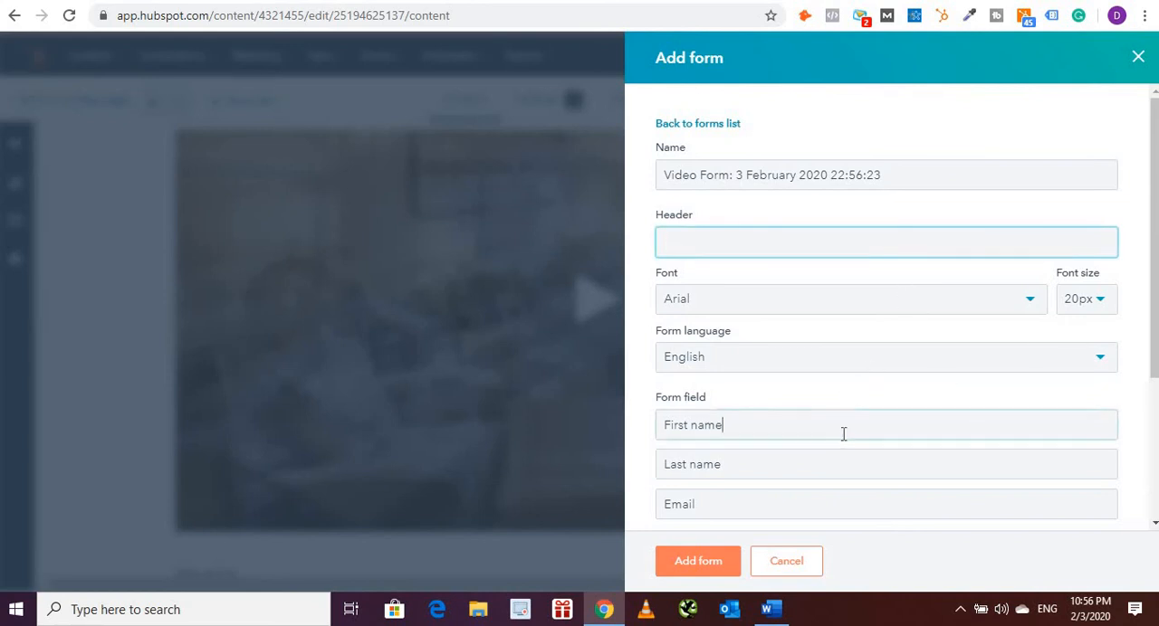
pyautogui.click(840, 501)
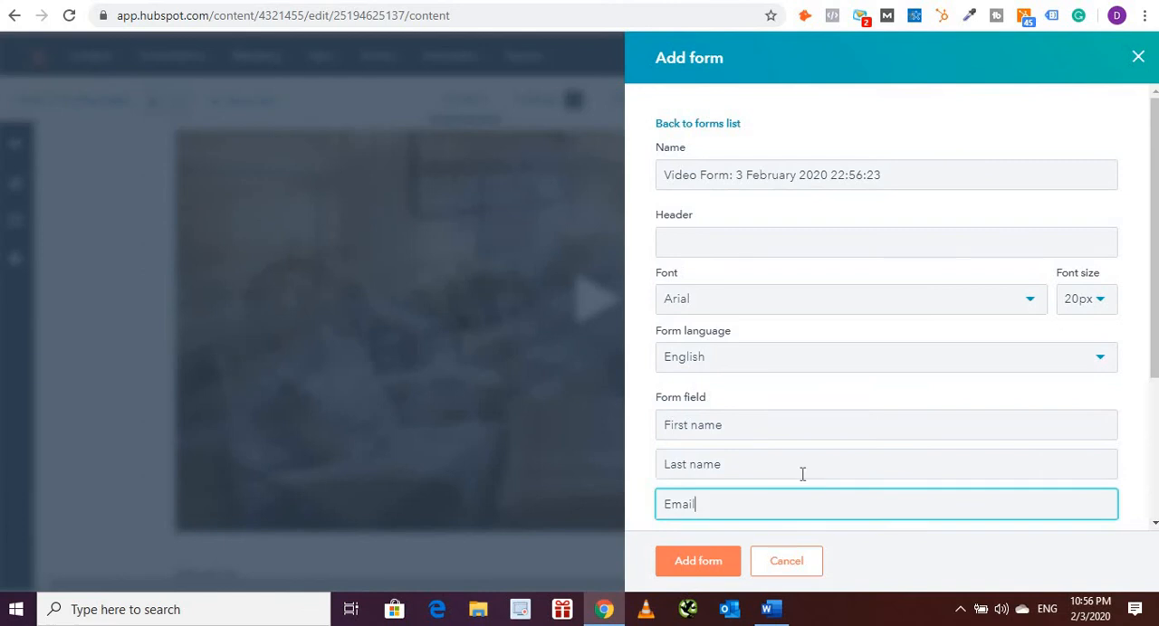
pyautogui.click(802, 471)
pyautogui.hotkey('ctrl', 'a')
pyautogui.write('email')
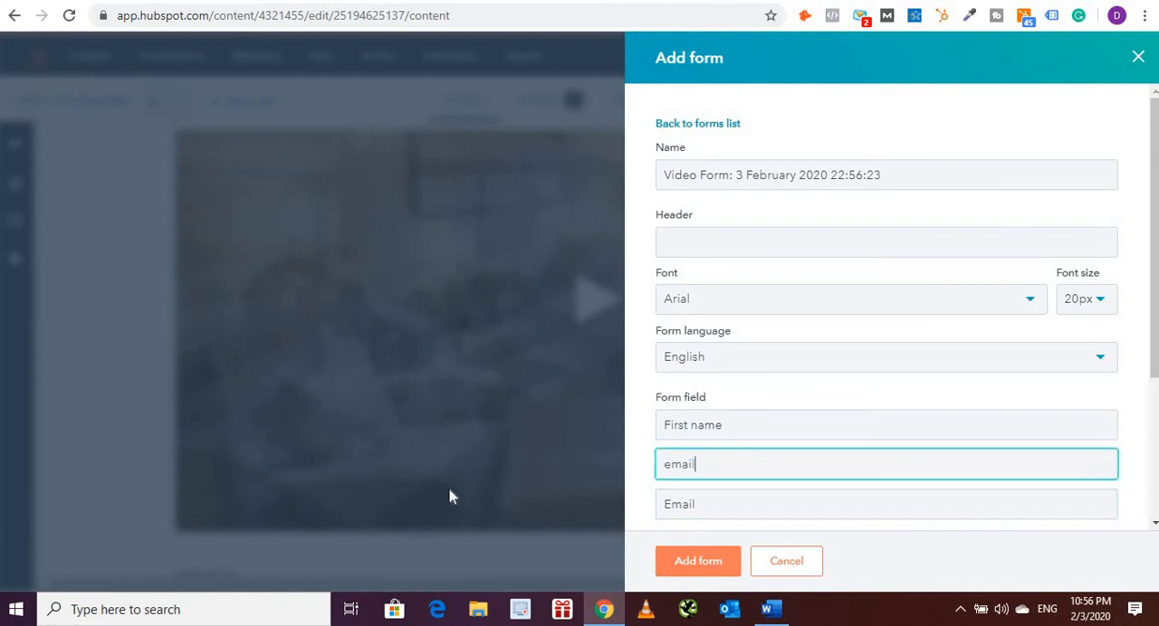
pyautogui.press('Tab')
pyautogui.write('phone number')
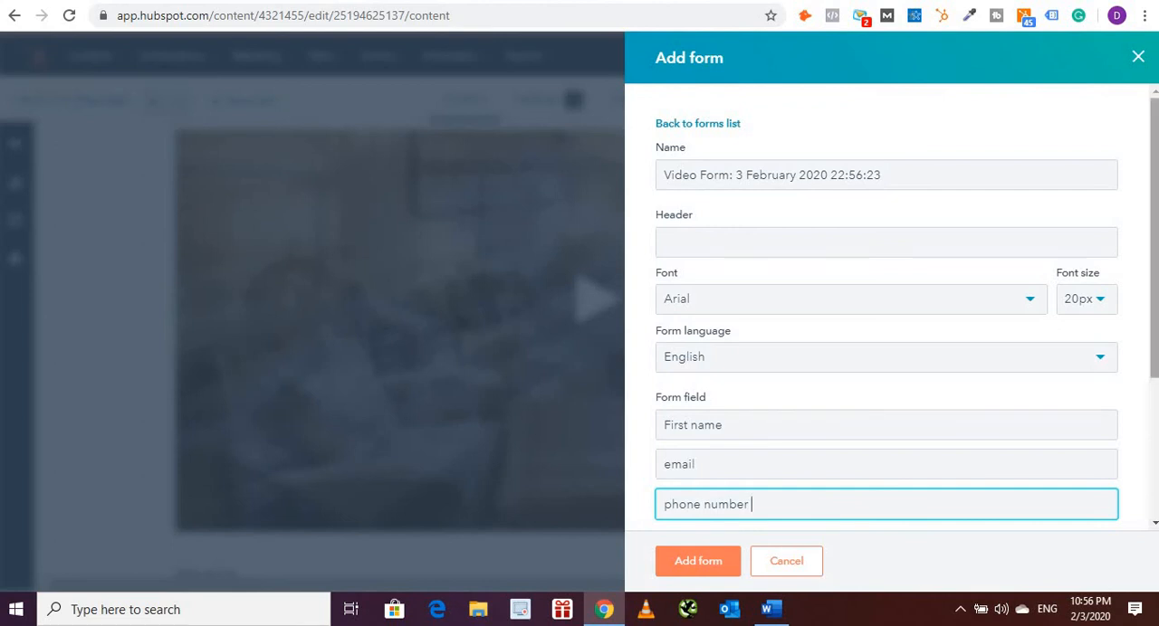
pyautogui.click(974, 397)
# - Replace the form's thank you message with "Thank you. Enjoy watching our vid"
pyautogui.scroll(-3, 974, 397)
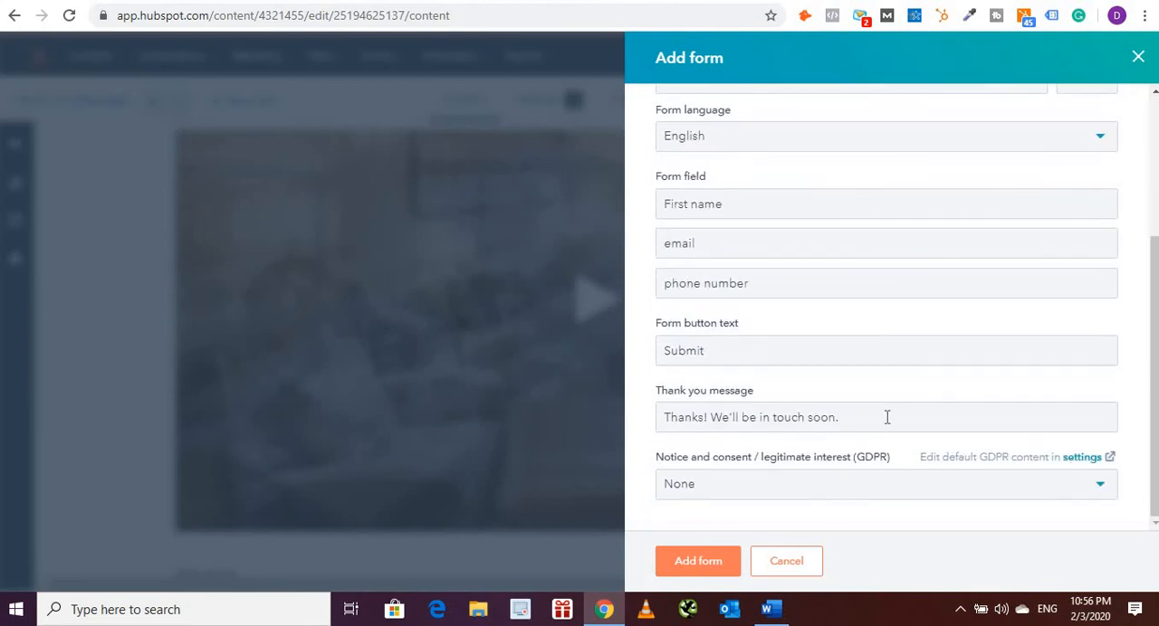
pyautogui.click(873, 418)
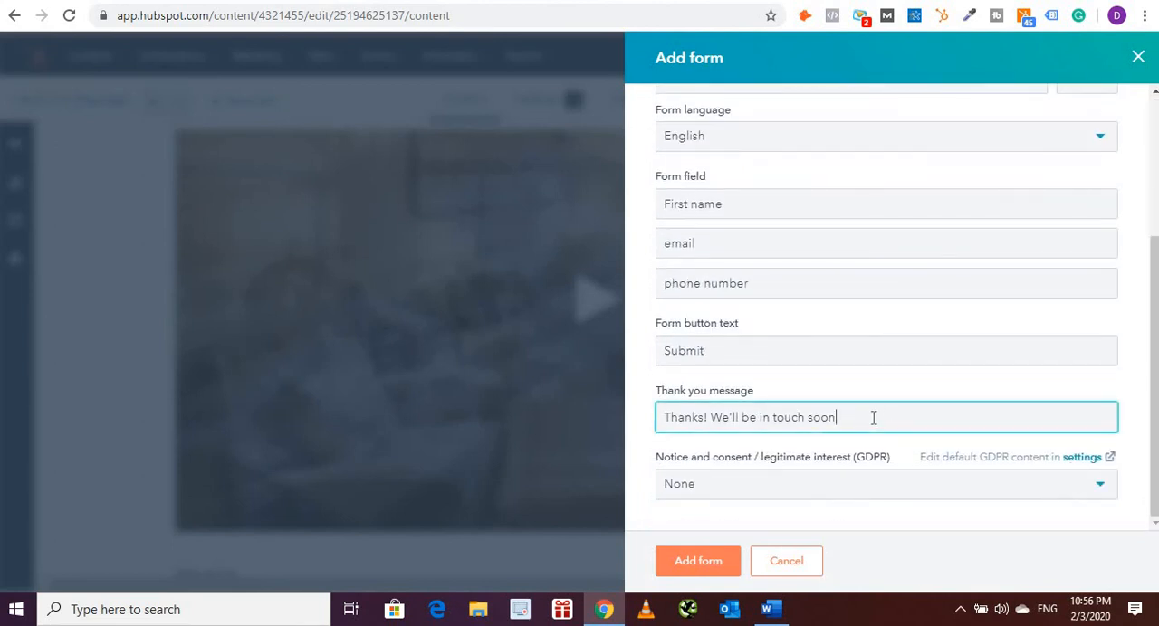
pyautogui.press('BackSpace')
pyautogui.press('BackSpace')
pyautogui.press('BackSpace')
pyautogui.press('BackSpace')
pyautogui.press('BackSpace')
pyautogui.press('BackSpace')
pyautogui.press('BackSpace')
pyautogui.press('BackSpace')
pyautogui.press('BackSpace')
pyautogui.press('BackSpace')
pyautogui.press('BackSpace')
pyautogui.press('BackSpace')
pyautogui.press('BackSpace')
pyautogui.press('BackSpace')
pyautogui.press('BackSpace')
pyautogui.press('BackSpace')
pyautogui.press('BackSpace')
pyautogui.press('BackSpace')
pyautogui.press('BackSpace')
pyautogui.press('BackSpace')
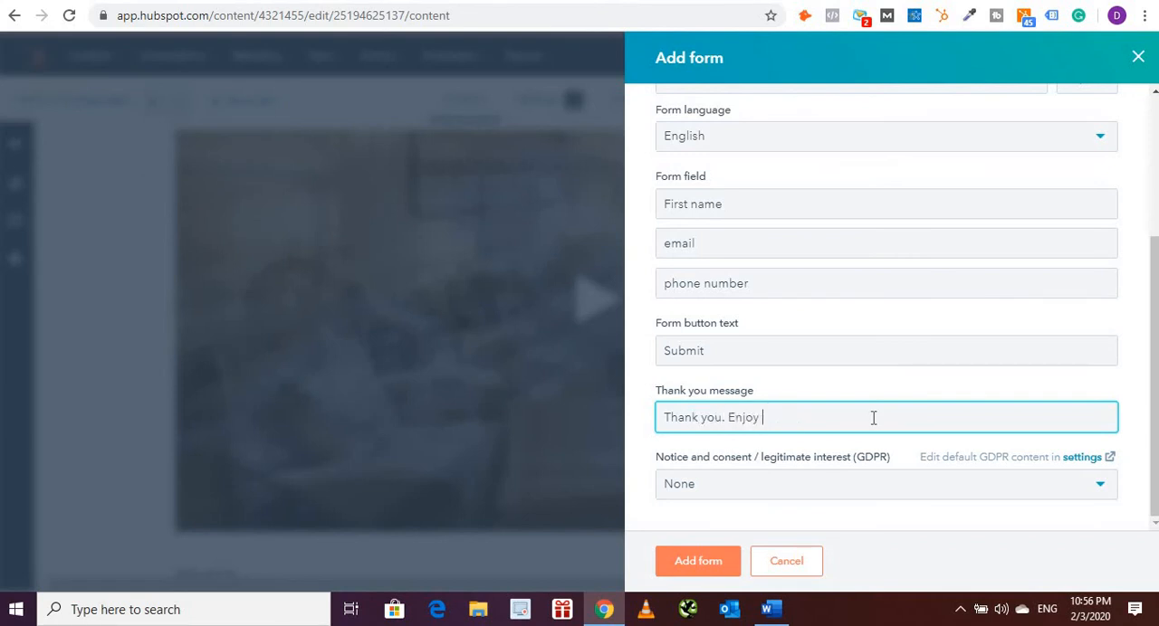
pyautogui.write('k you. Enjoy watching our video')
# - Add the form to the video with the header left empty and display it before the video starts
pyautogui.scroll(3, 1130, 241)
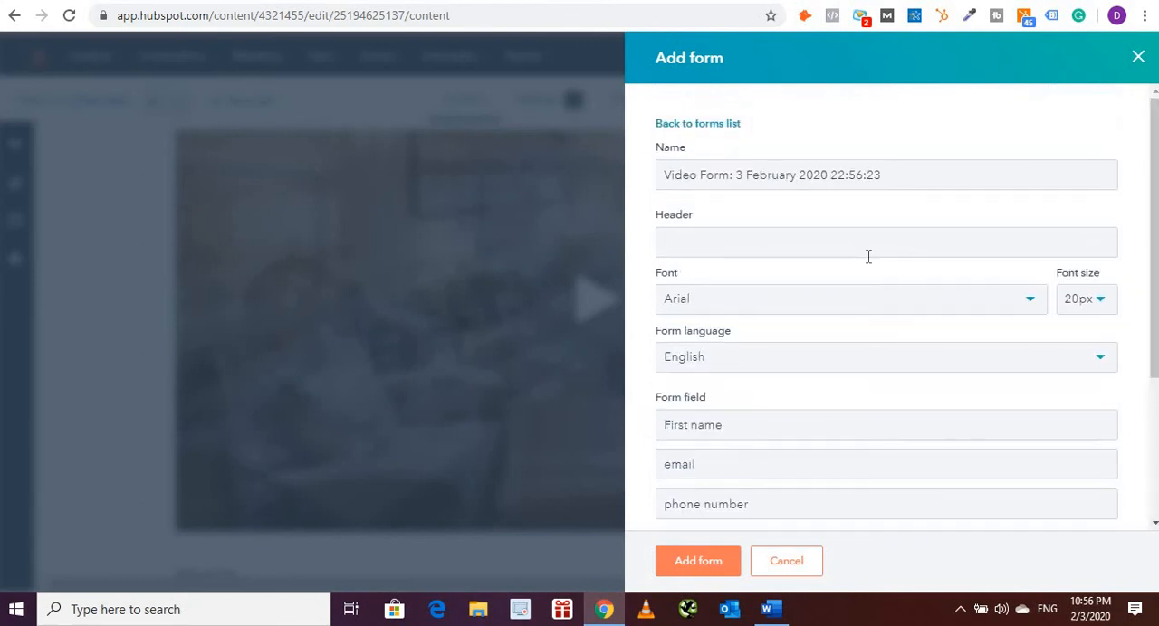
pyautogui.click(866, 257)
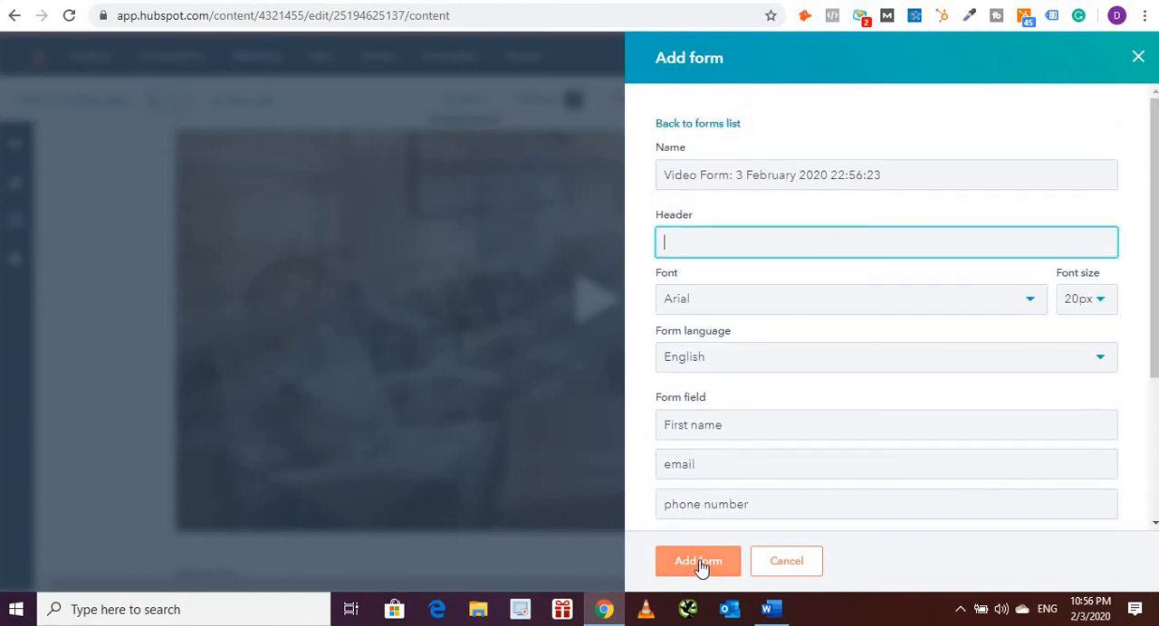
pyautogui.click(703, 562)
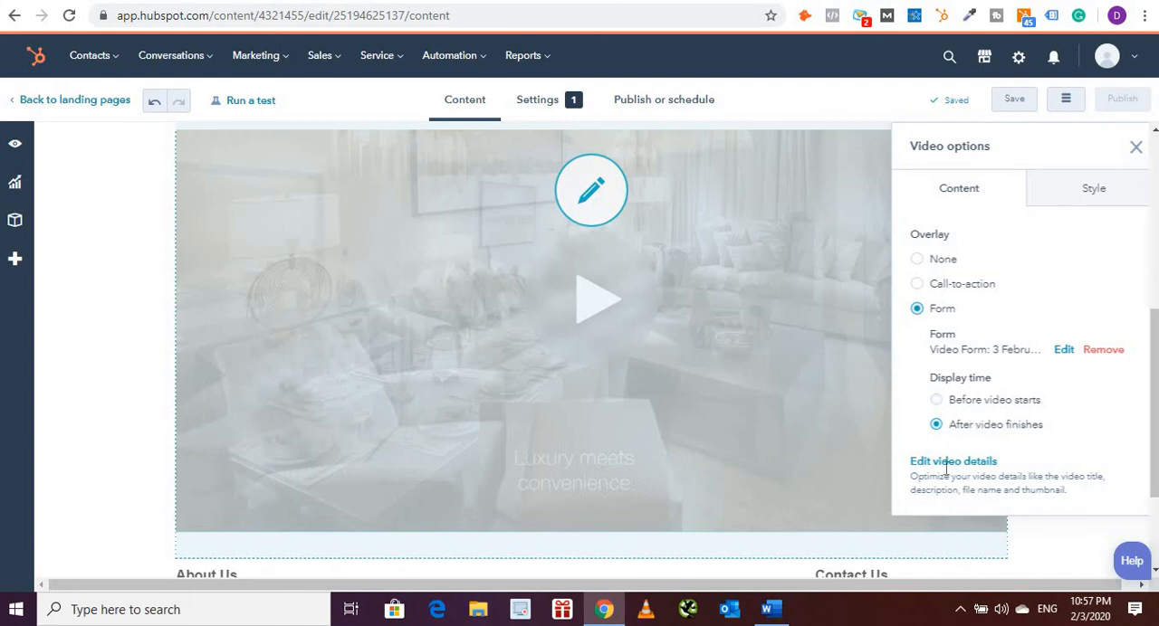
pyautogui.click(959, 404)
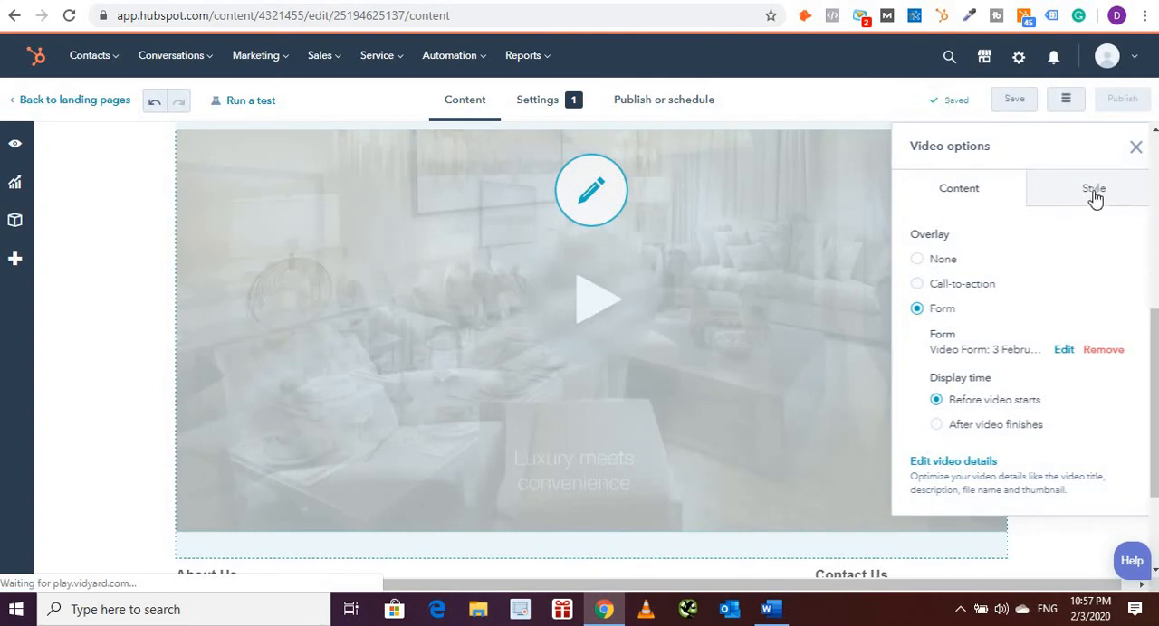
# - Set the video's layout style to right-aligned with text wrapping and save the landing page
pyautogui.click(1094, 194)
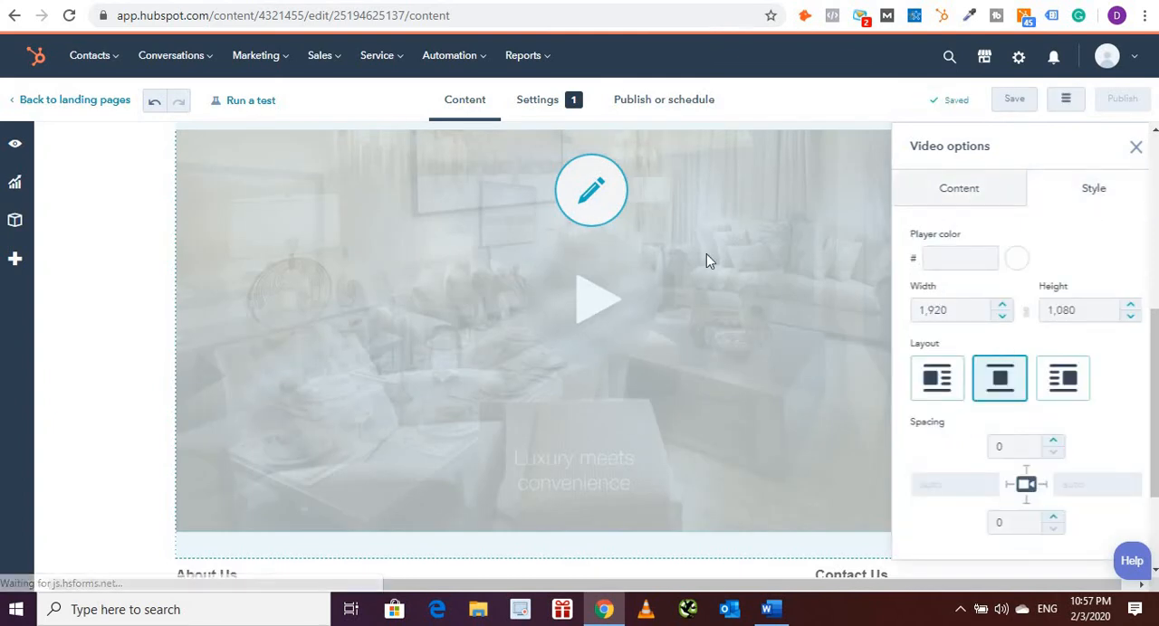
pyautogui.click(951, 385)
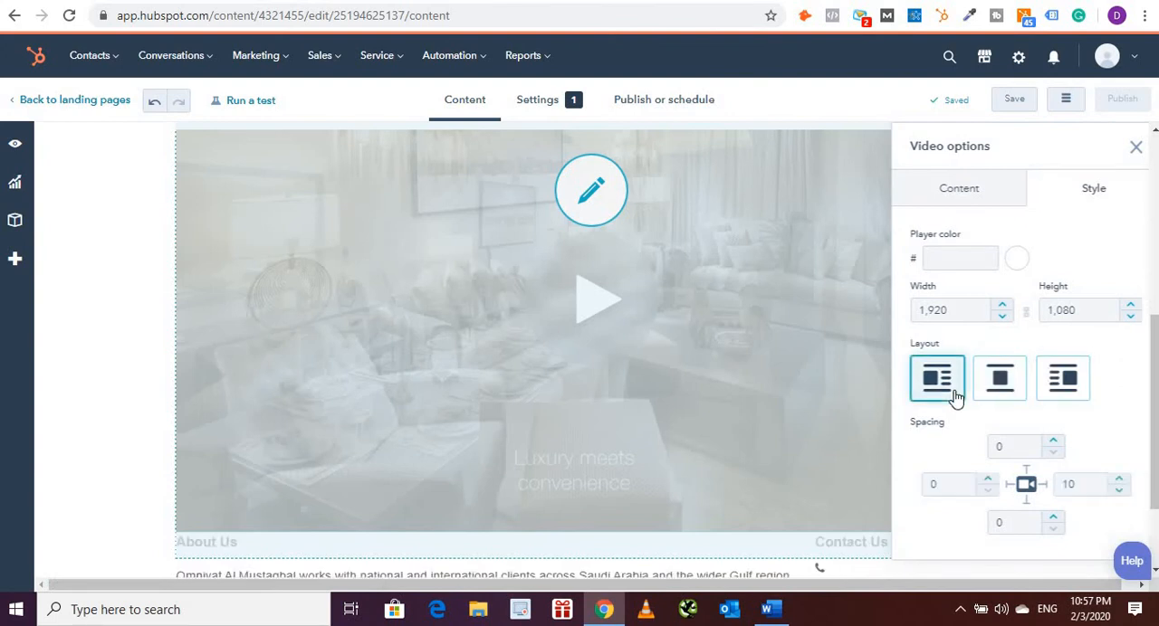
pyautogui.click(1063, 380)
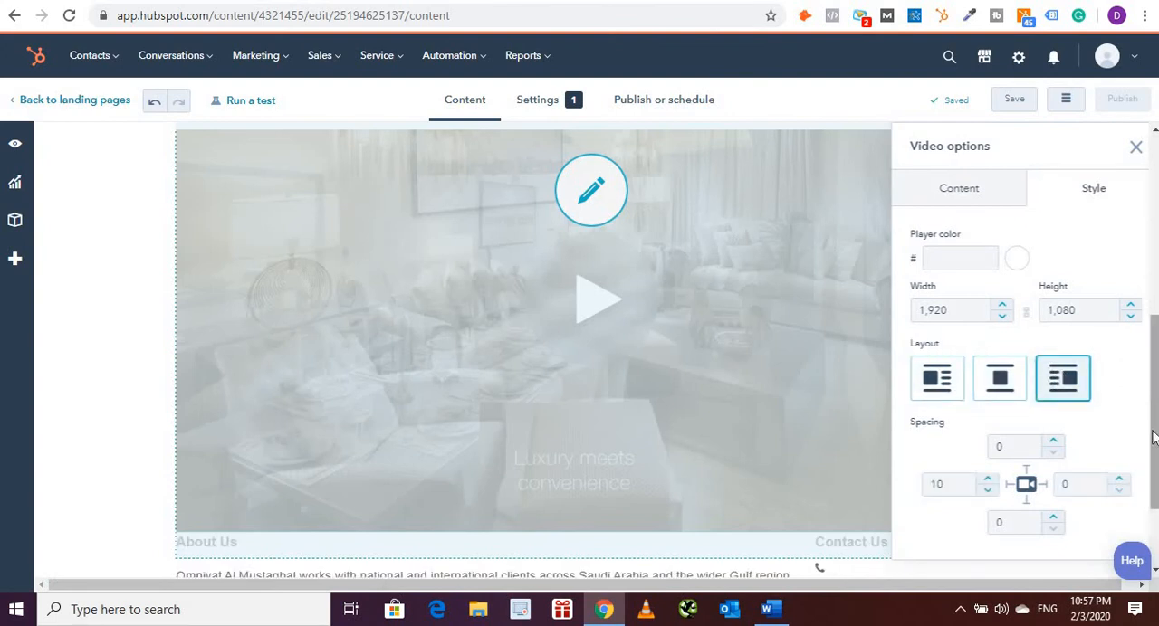
pyautogui.scroll(-1, 1154, 430)
pyautogui.scroll(2, 1156, 421)
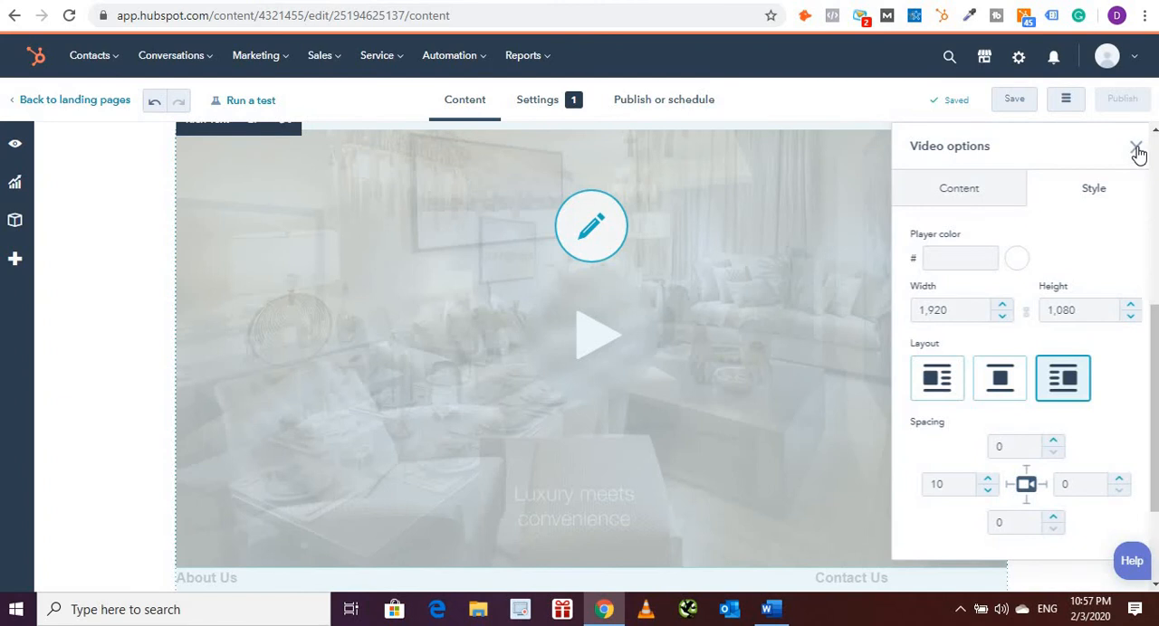
pyautogui.click(1135, 149)
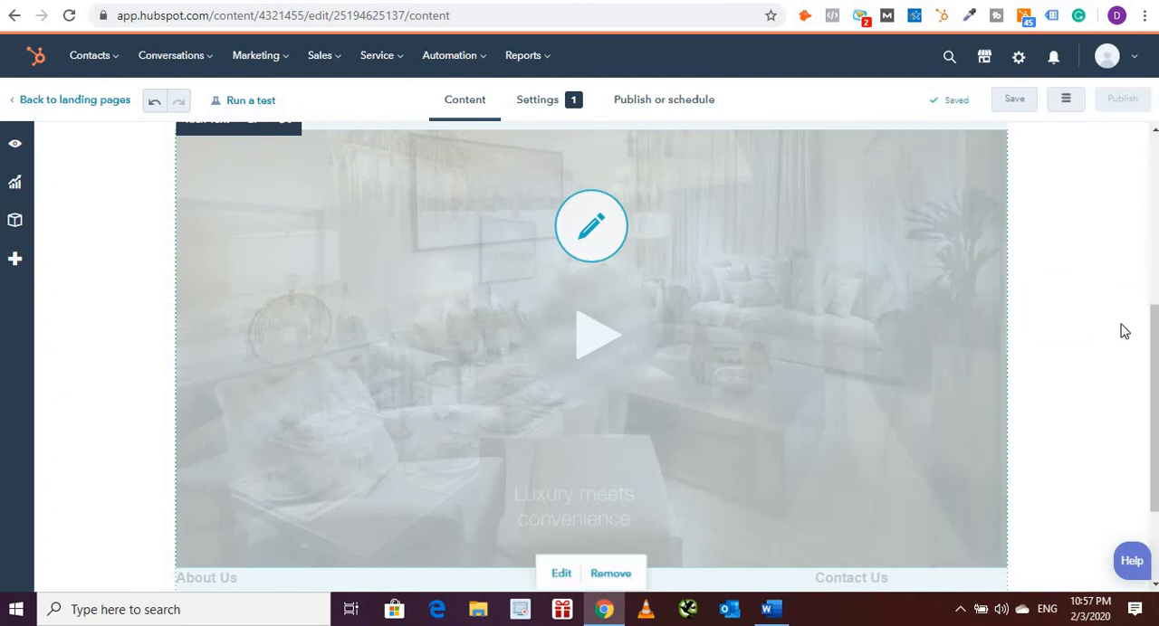
pyautogui.scroll(-1, 1152, 387)
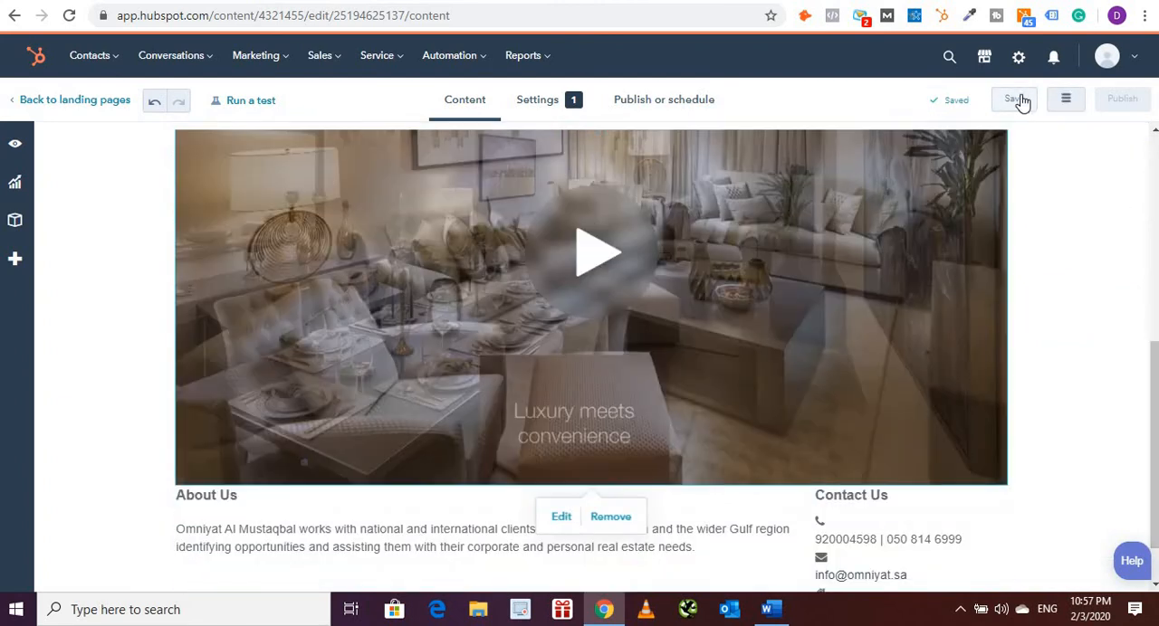
pyautogui.click(1014, 100)
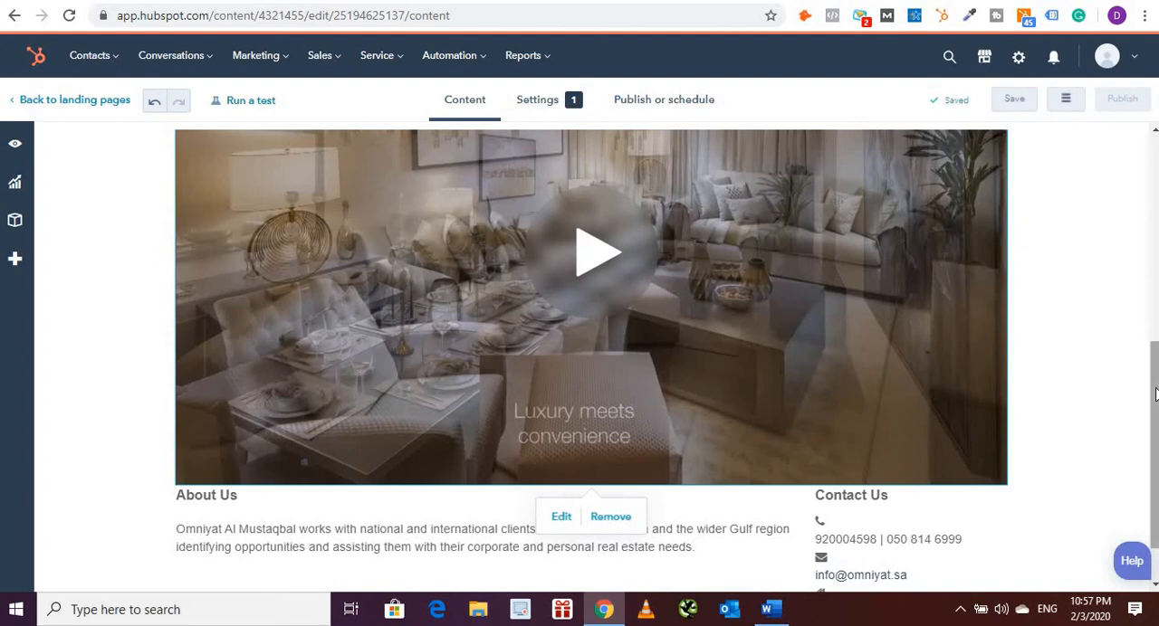
# - Preview the landing page on the landscape tablet device type and look through it down to the footer
pyautogui.scroll(2, 1147, 294)
pyautogui.scroll(-2, 1148, 294)
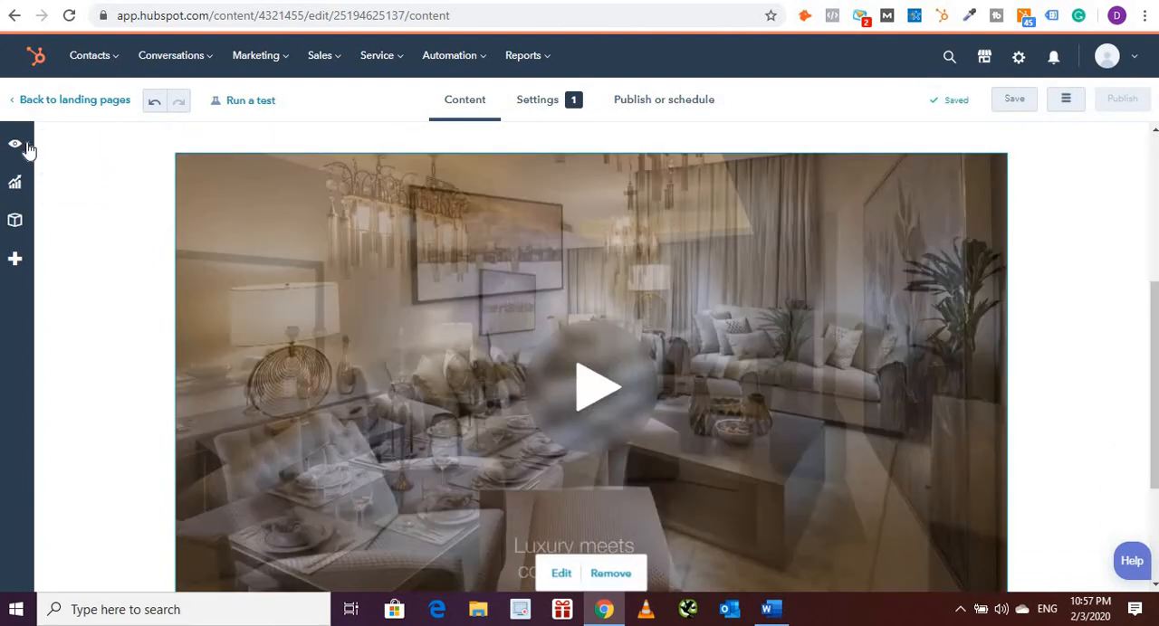
pyautogui.click(25, 148)
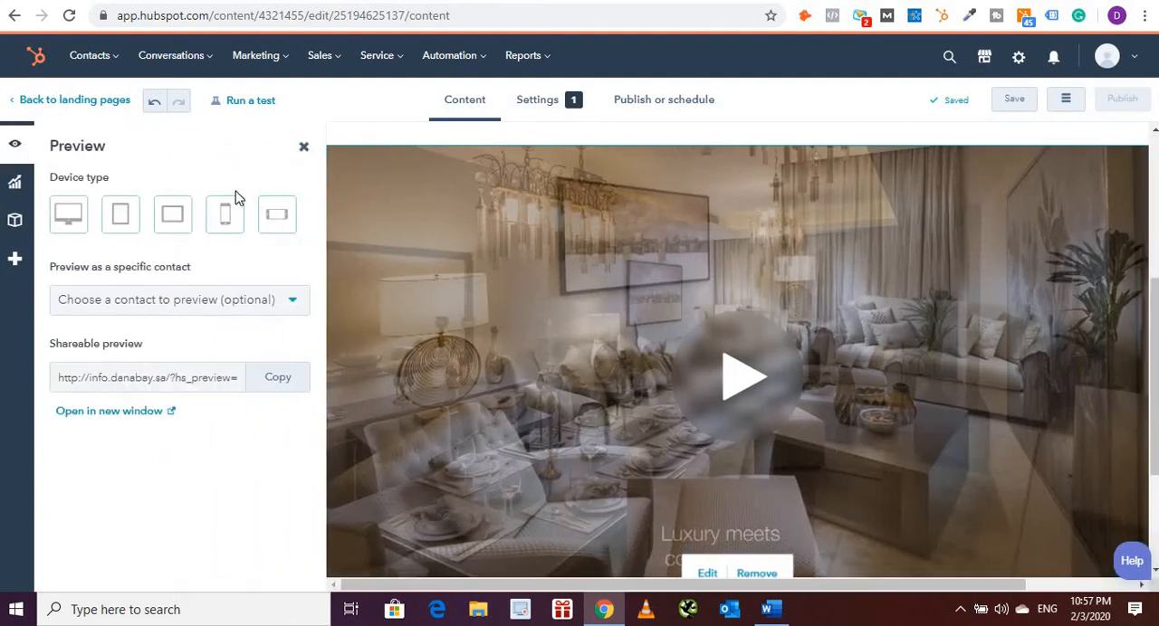
pyautogui.click(173, 213)
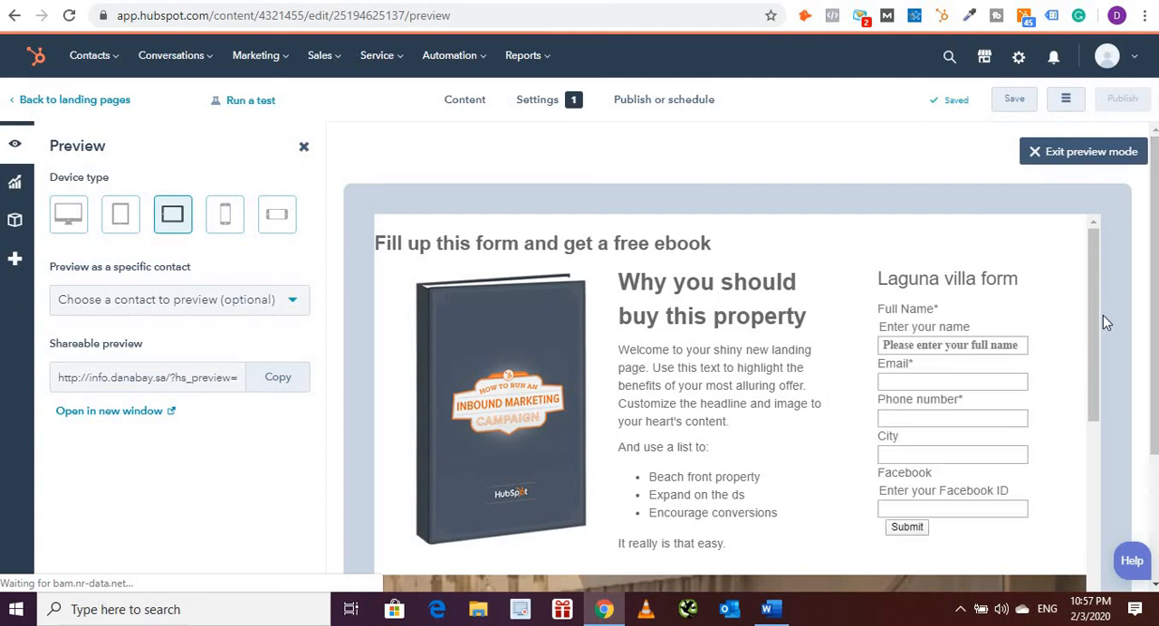
pyautogui.moveTo(1097, 401); pyautogui.dragTo(1082, 625)
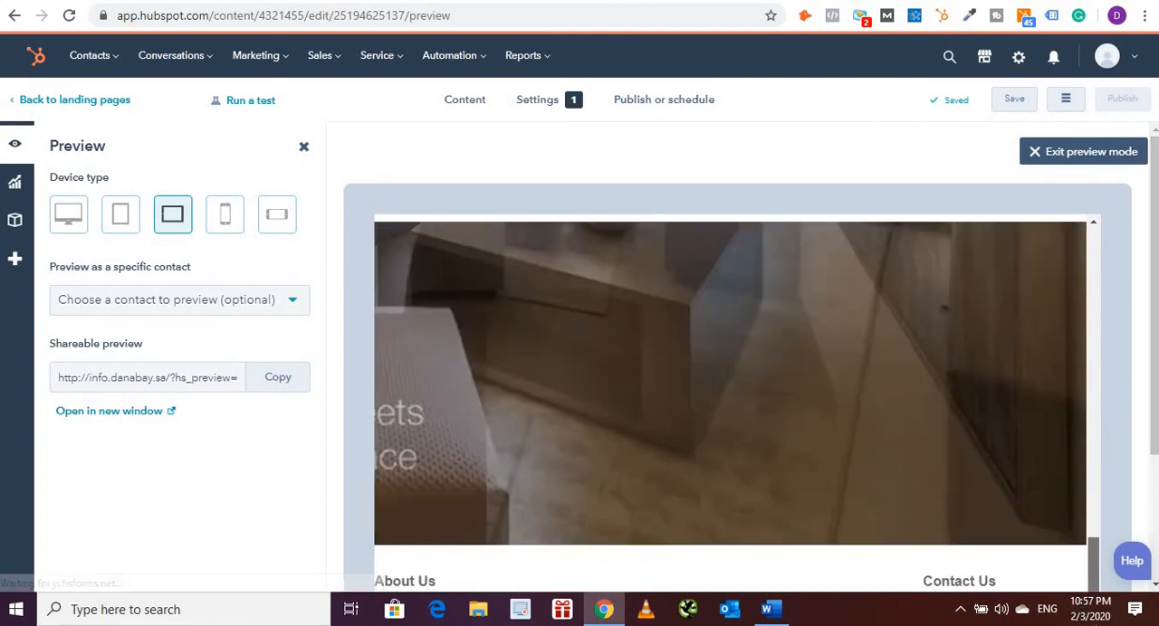
# - Preview the landing page on the portrait tablet and desktop device types, down to the form over the video
pyautogui.click(121, 213)
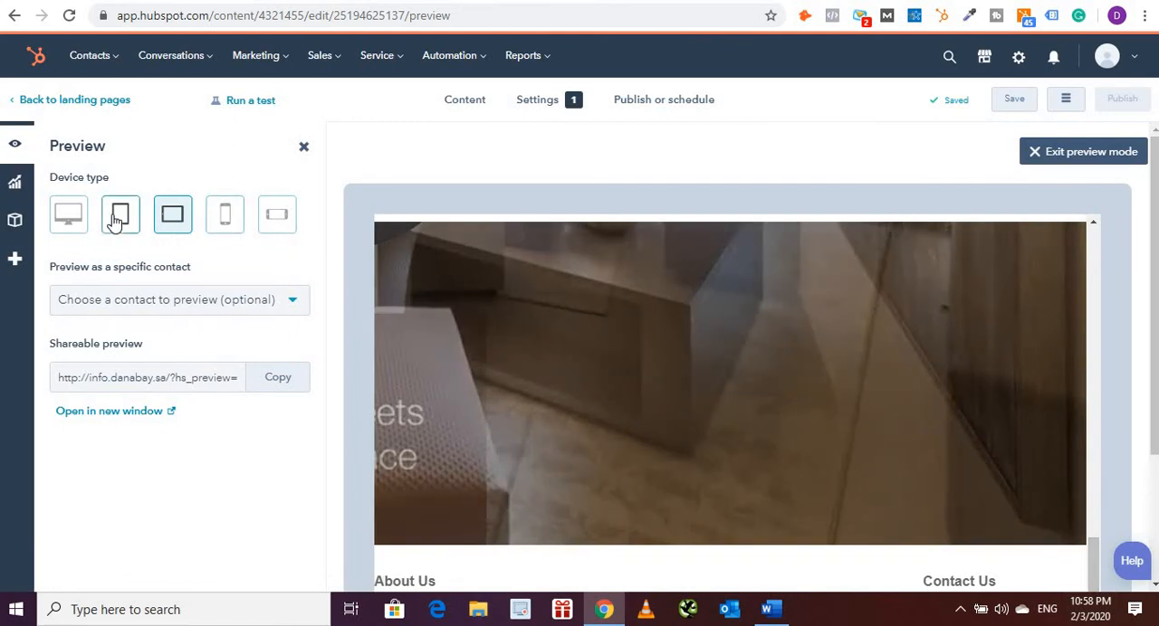
pyautogui.click(65, 213)
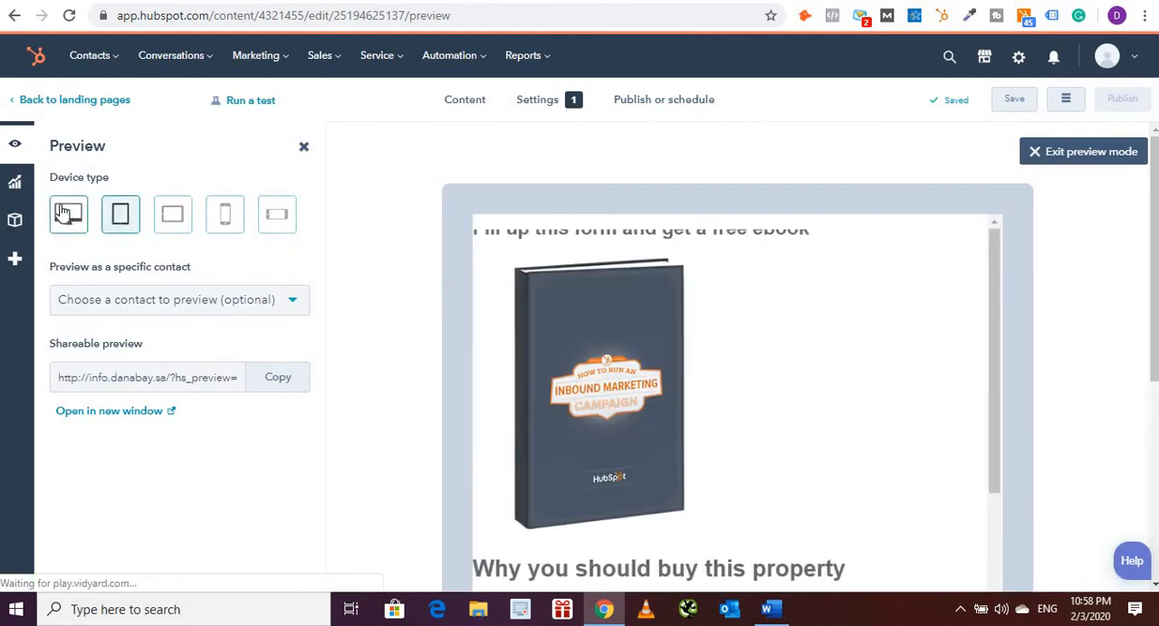
pyautogui.moveTo(1141, 272); pyautogui.dragTo(1143, 497)
pyautogui.click(414, 236)
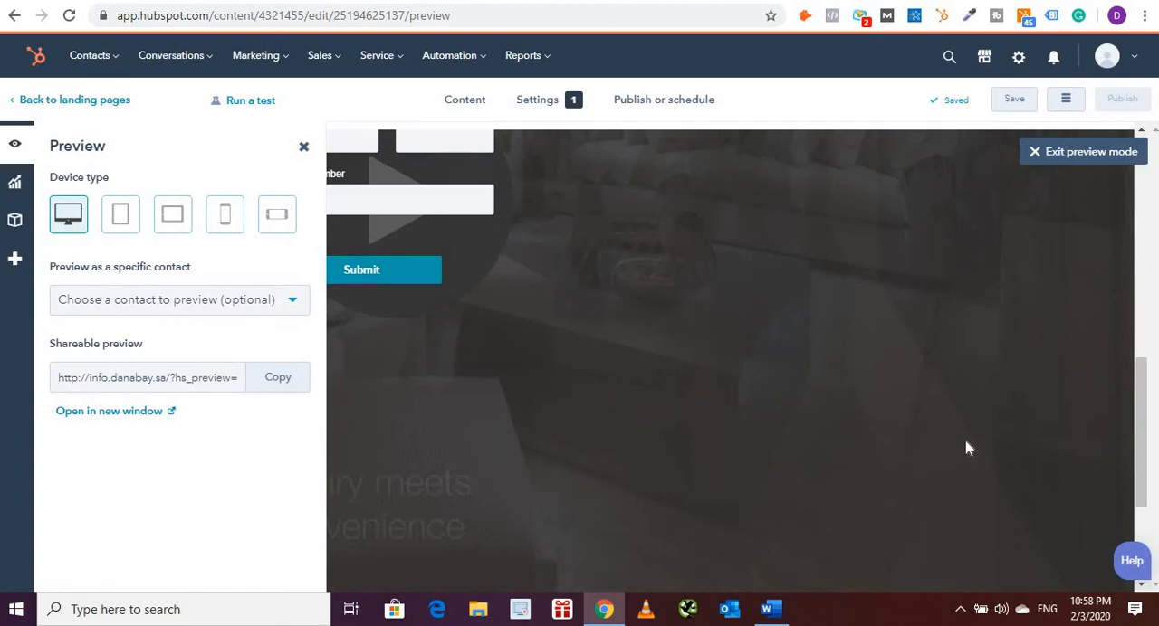
pyautogui.moveTo(1141, 448); pyautogui.dragTo(1142, 374)
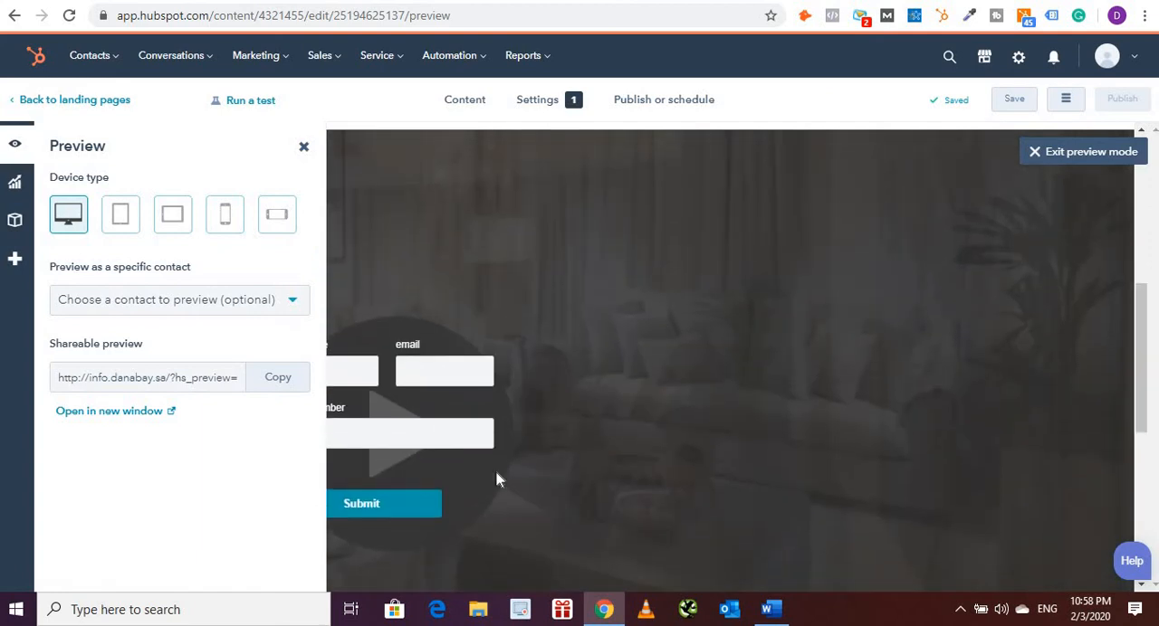
# - Check the first name, email and phone number fields of the video's form without the preview options, then exit preview mode
pyautogui.click(303, 149)
pyautogui.click(186, 372)
pyautogui.click(310, 366)
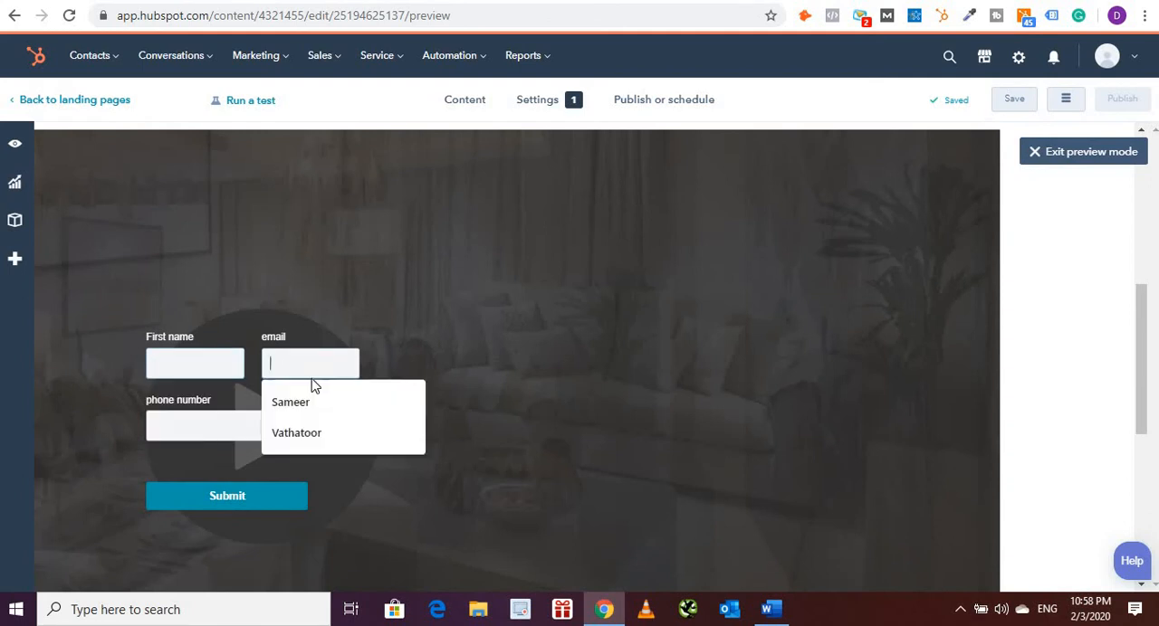
pyautogui.click(251, 430)
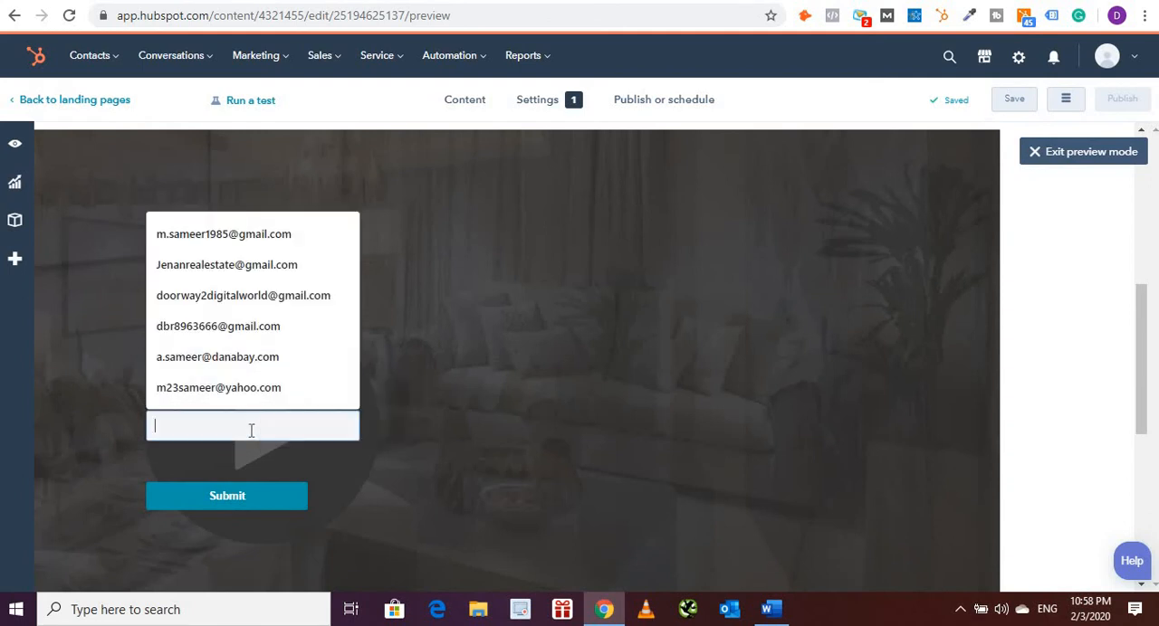
pyautogui.click(411, 434)
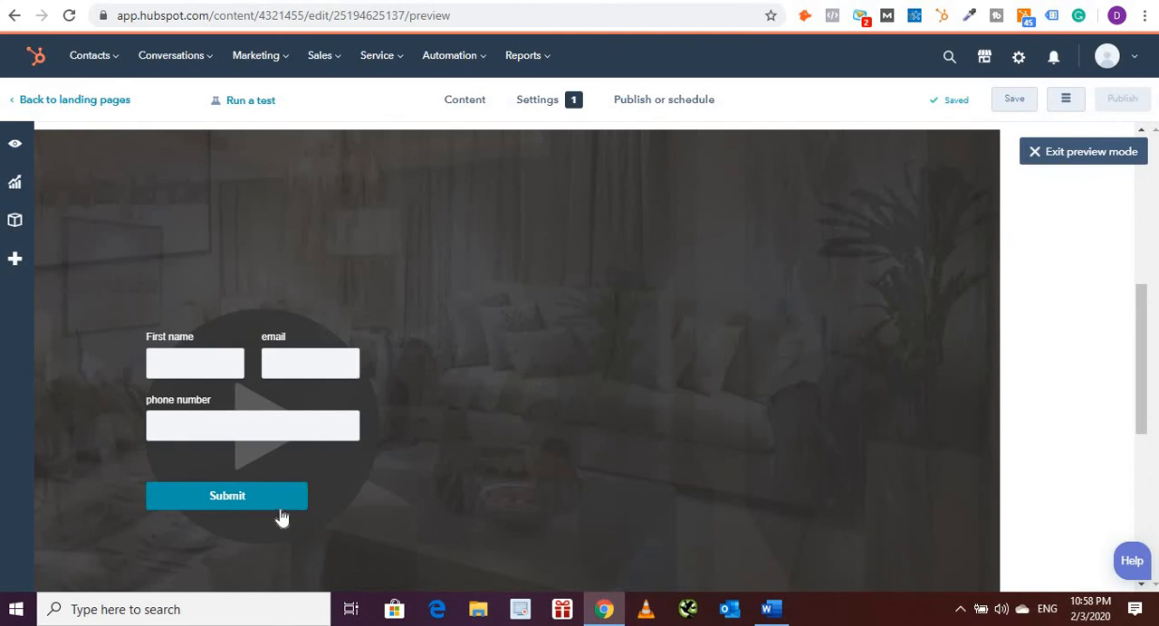
pyautogui.click(1075, 167)
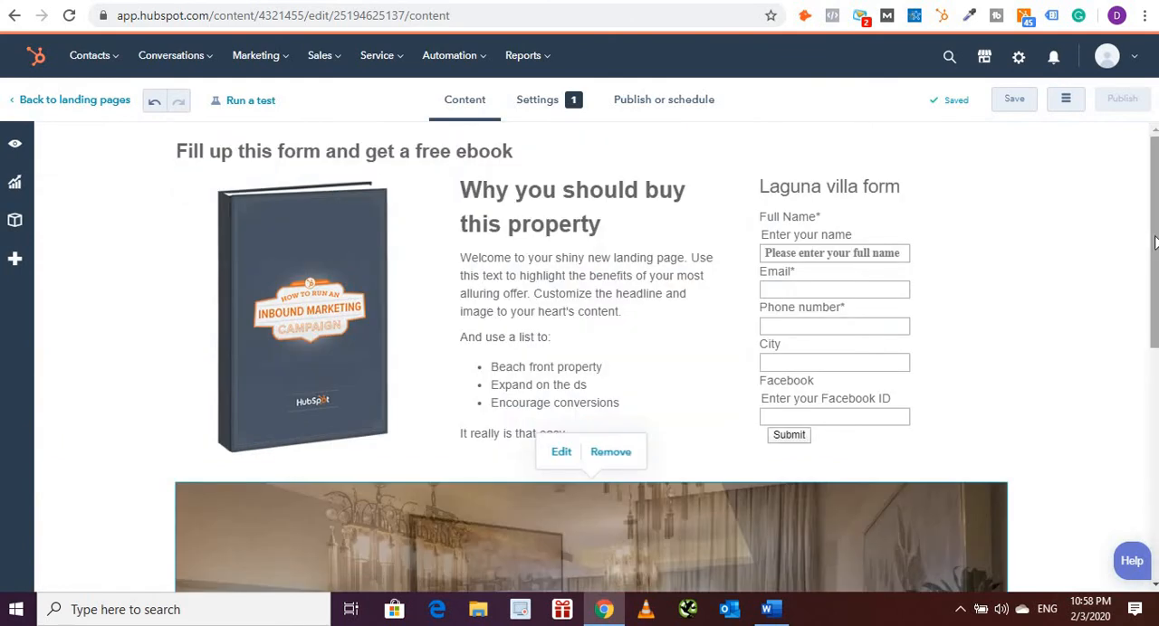
# - Add an Image Gallery module below the full-width Rich Text module in the Test 123 template, publish it and return to the landing page
pyautogui.moveTo(1148, 210); pyautogui.dragTo(1140, 385)
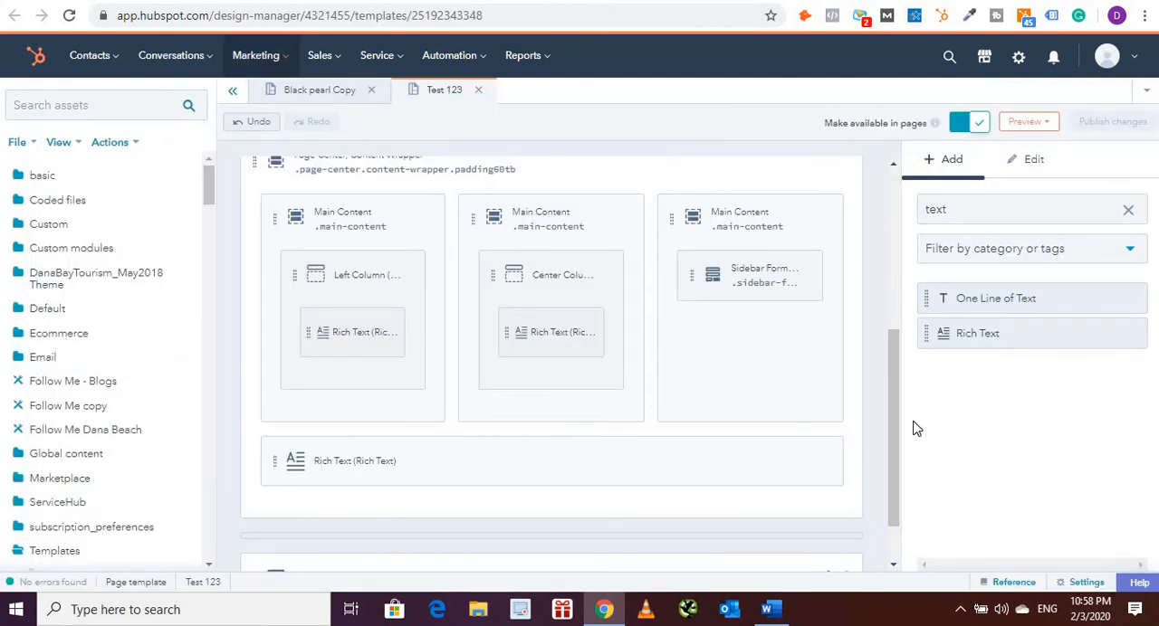
pyautogui.click(1126, 209)
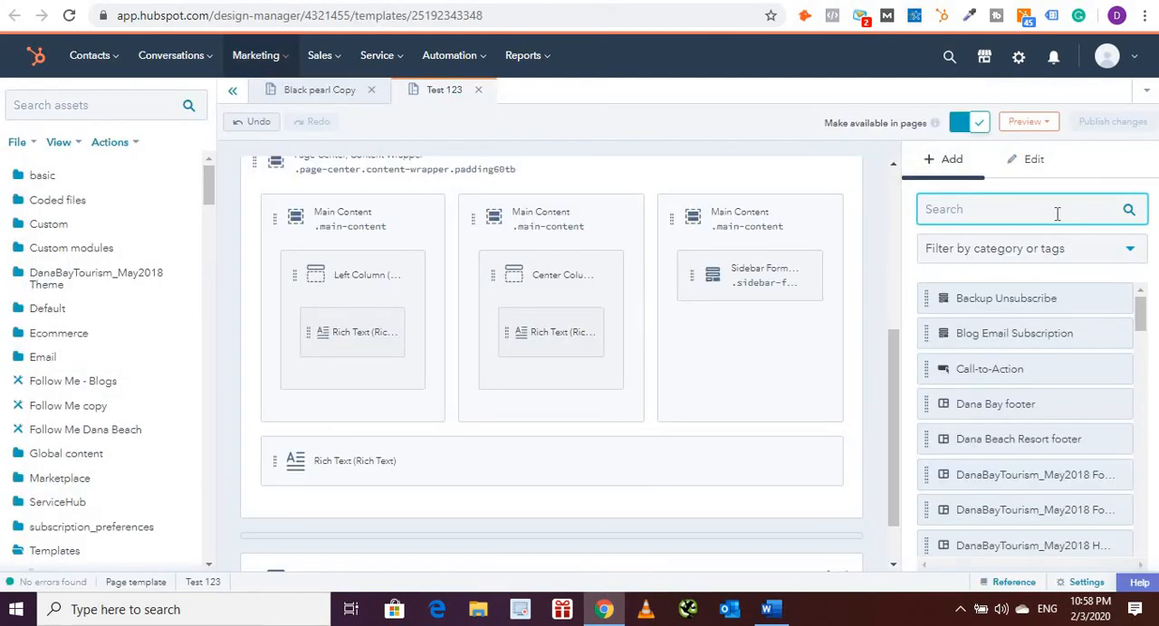
pyautogui.write('image')
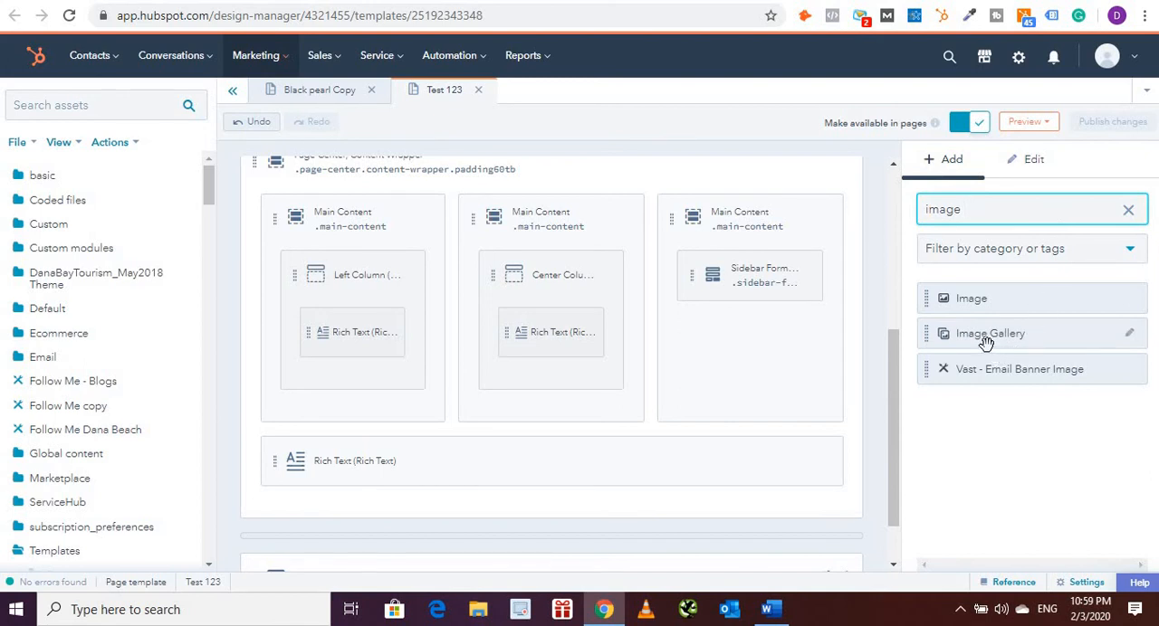
pyautogui.moveTo(976, 342); pyautogui.dragTo(532, 493)
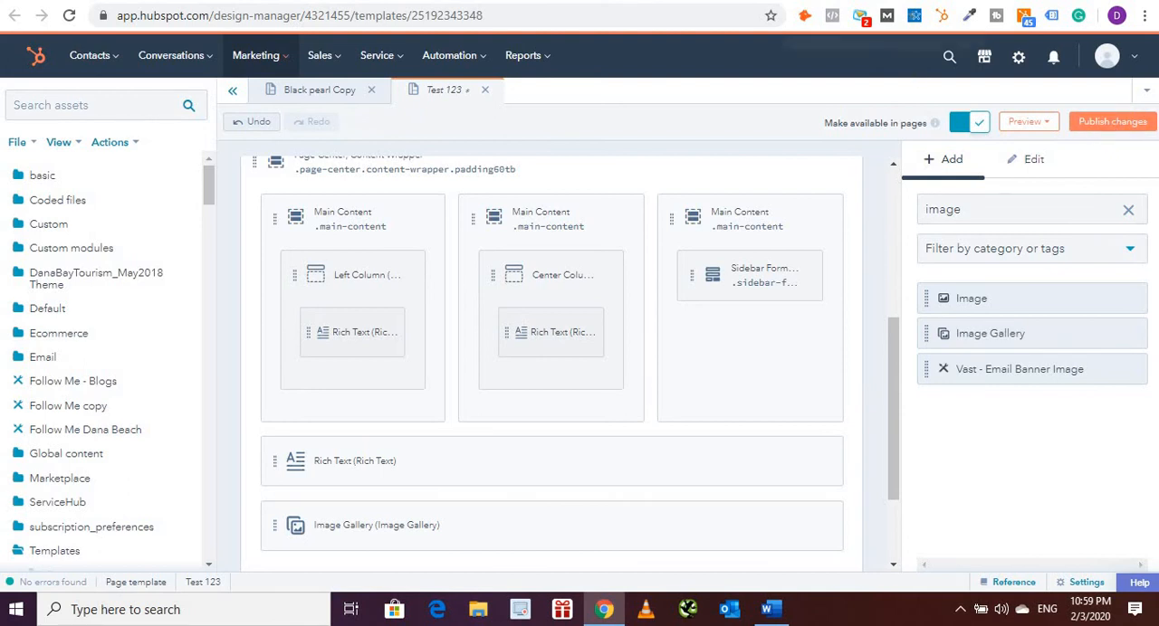
pyautogui.click(833, 1)
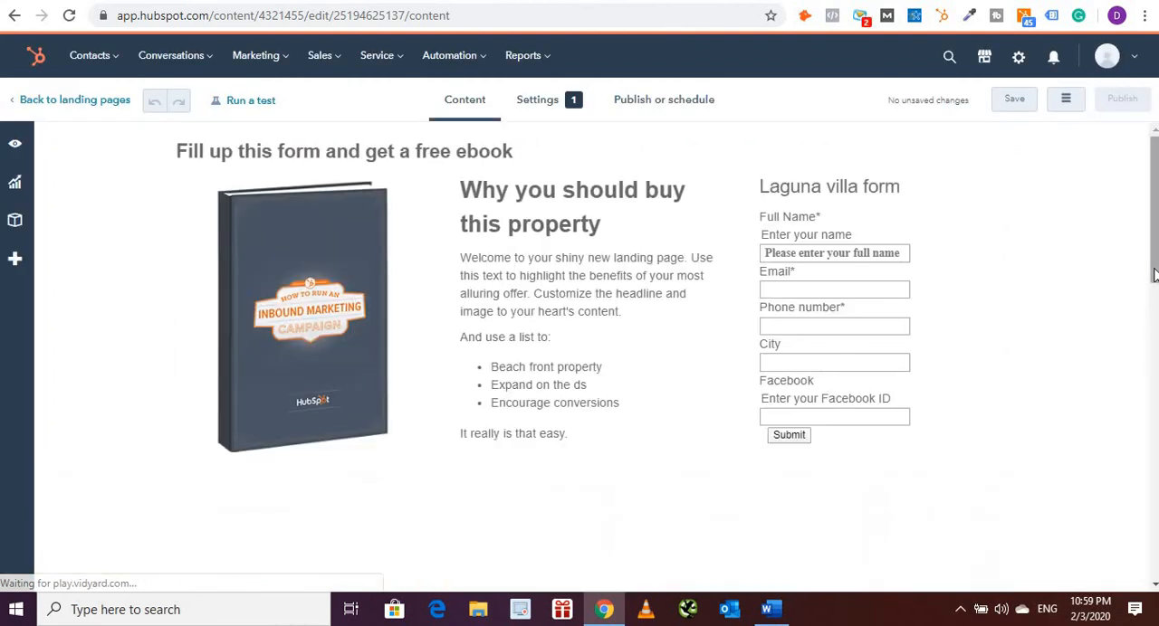
# - Open the Image Gallery module above the page footer and add a new slide to it
pyautogui.moveTo(1154, 277); pyautogui.dragTo(1156, 577)
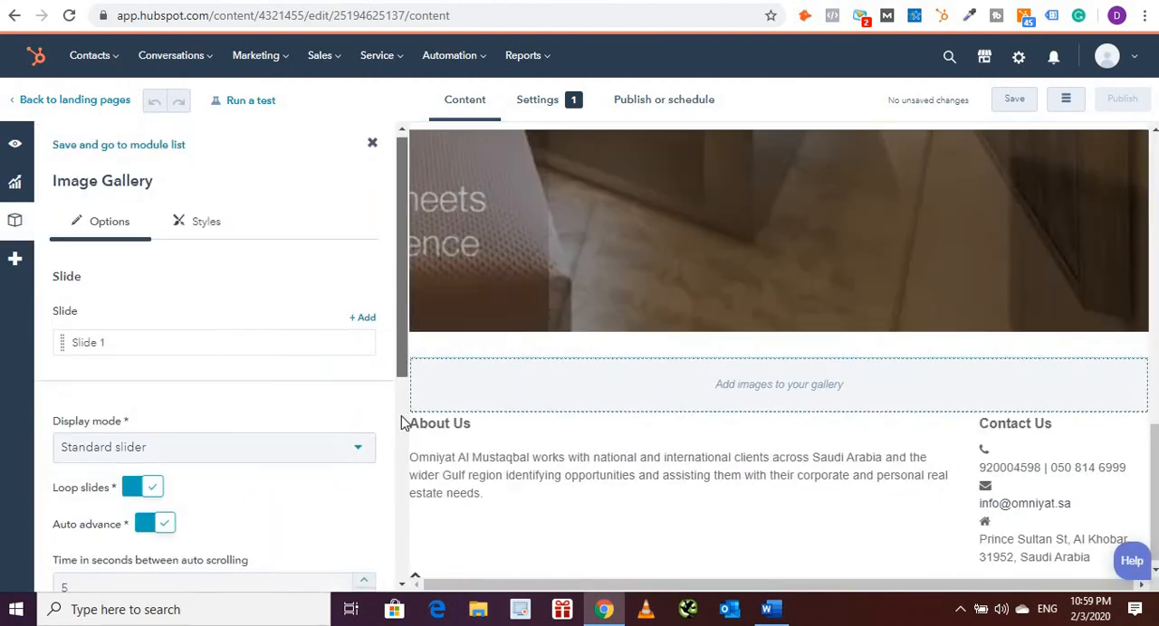
pyautogui.scroll(-1, 401, 407)
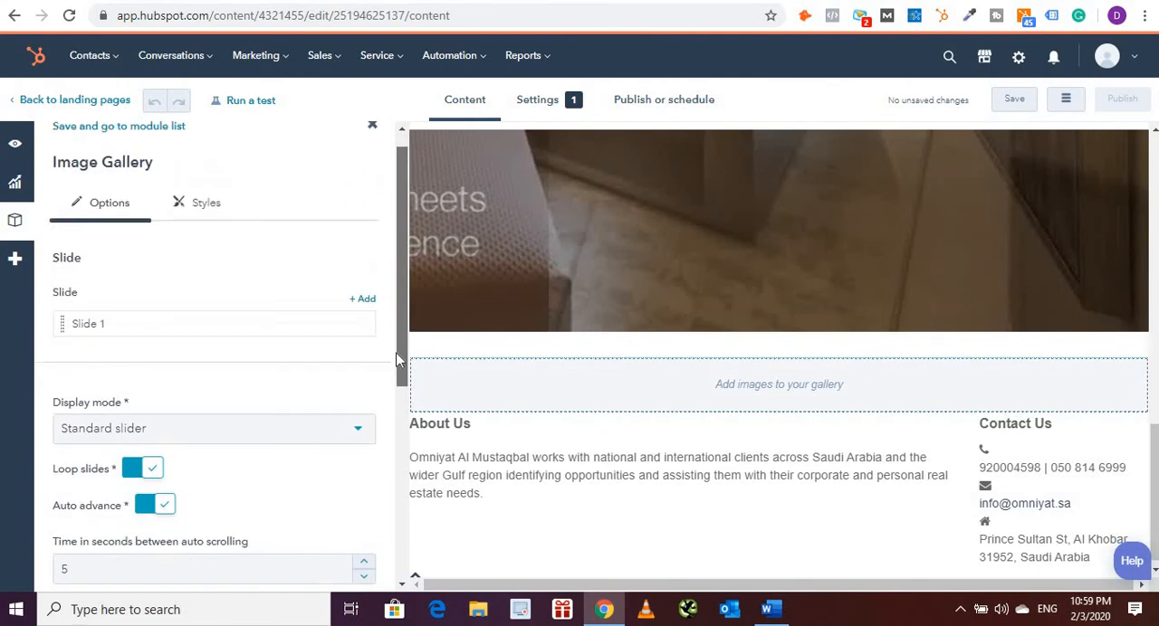
pyautogui.click(361, 304)
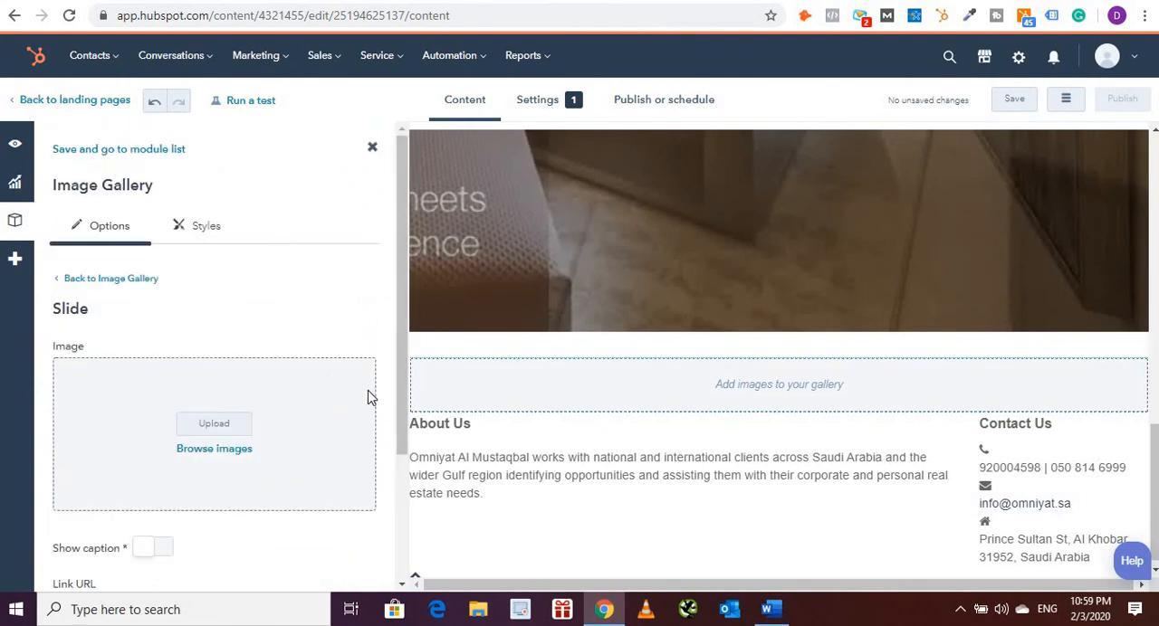
pyautogui.moveTo(398, 391)
pyautogui.mouseDown()
pyautogui.moveTo(400, 504)
pyautogui.moveTo(395, 405)
pyautogui.mouseUp()
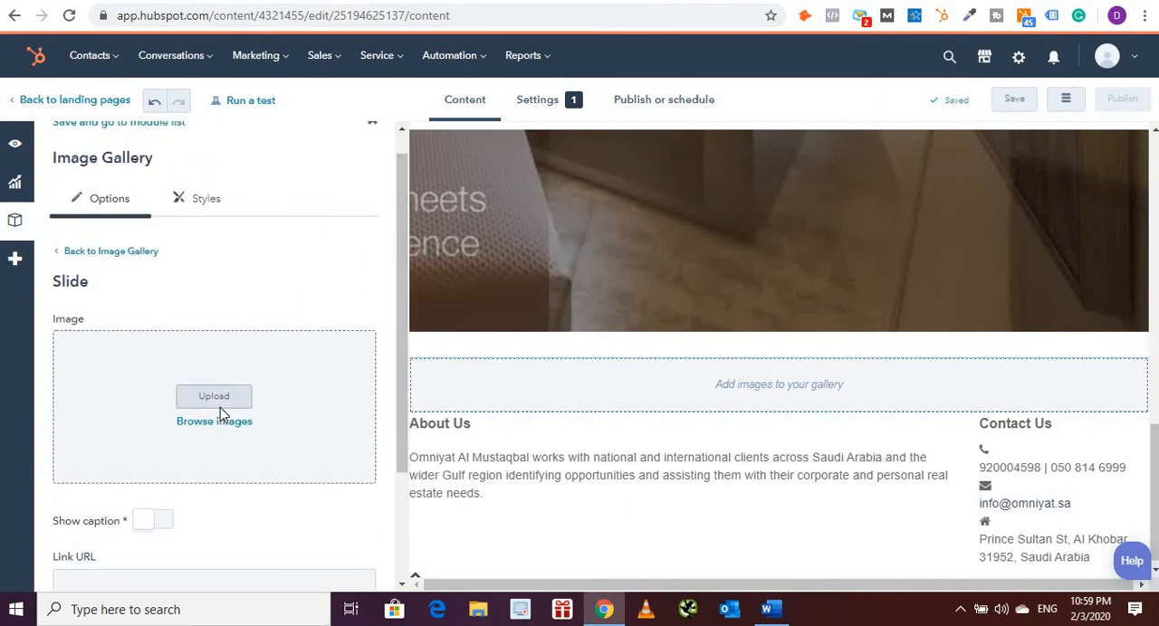
# - Insert the dessert image F&B (11) from the recent images into the new slide
pyautogui.click(218, 418)
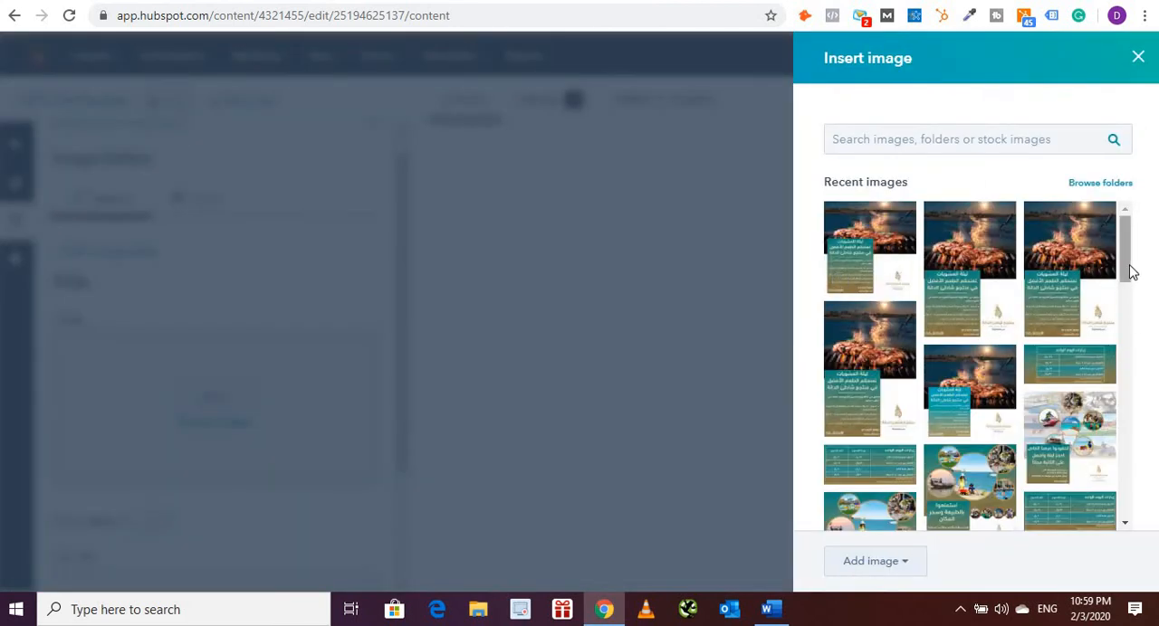
pyautogui.scroll(-10, 1138, 440)
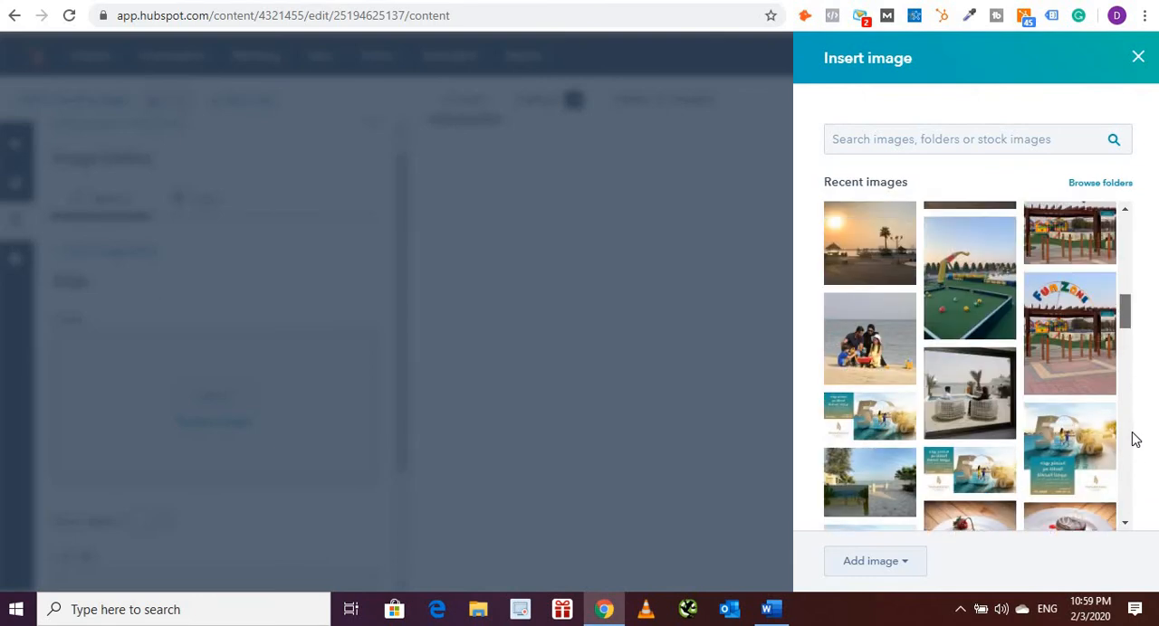
pyautogui.scroll(-10, 1136, 440)
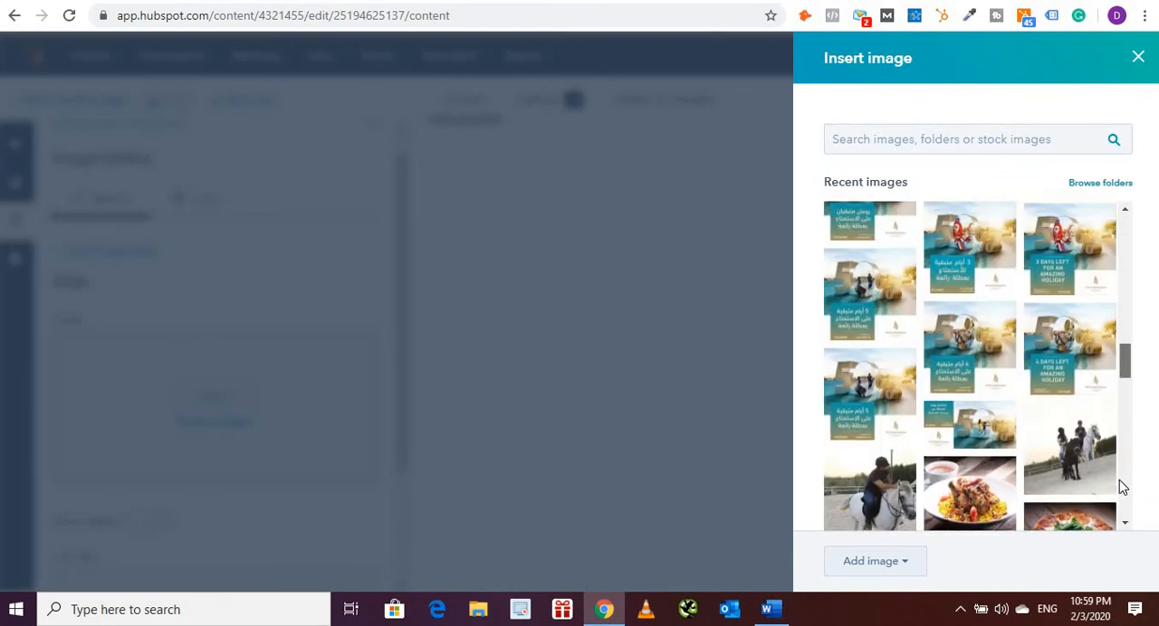
pyautogui.scroll(3, 1118, 462)
pyautogui.click(966, 340)
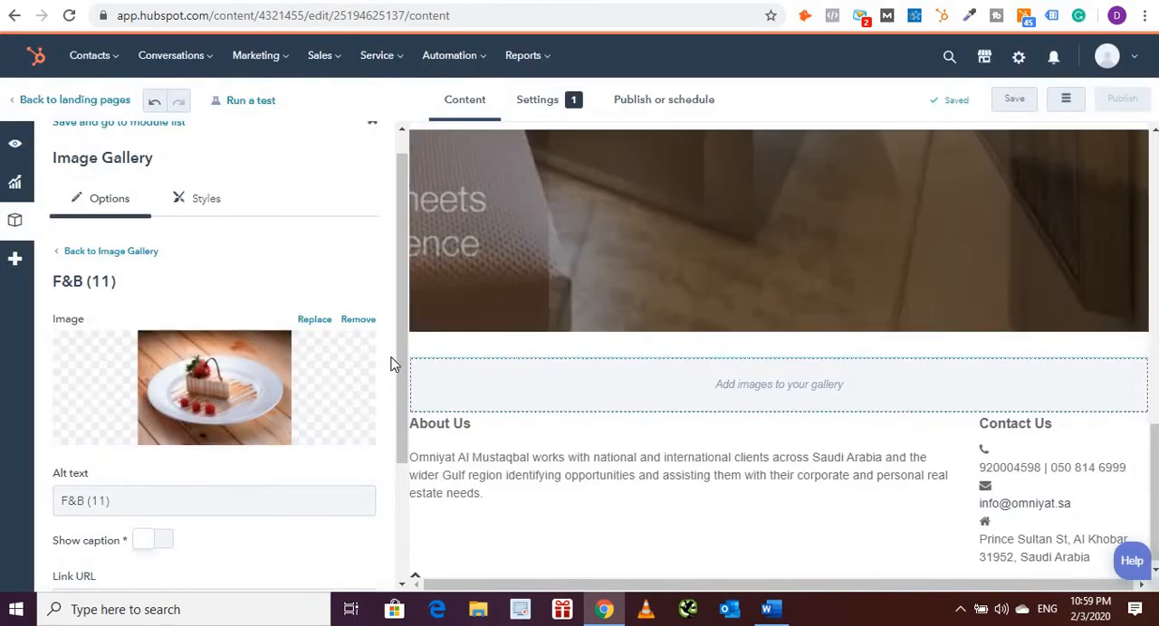
# - Save the slide with its alt text F&B (11), no caption and an empty link URL, and close the module list
pyautogui.moveTo(397, 355); pyautogui.dragTo(397, 463)
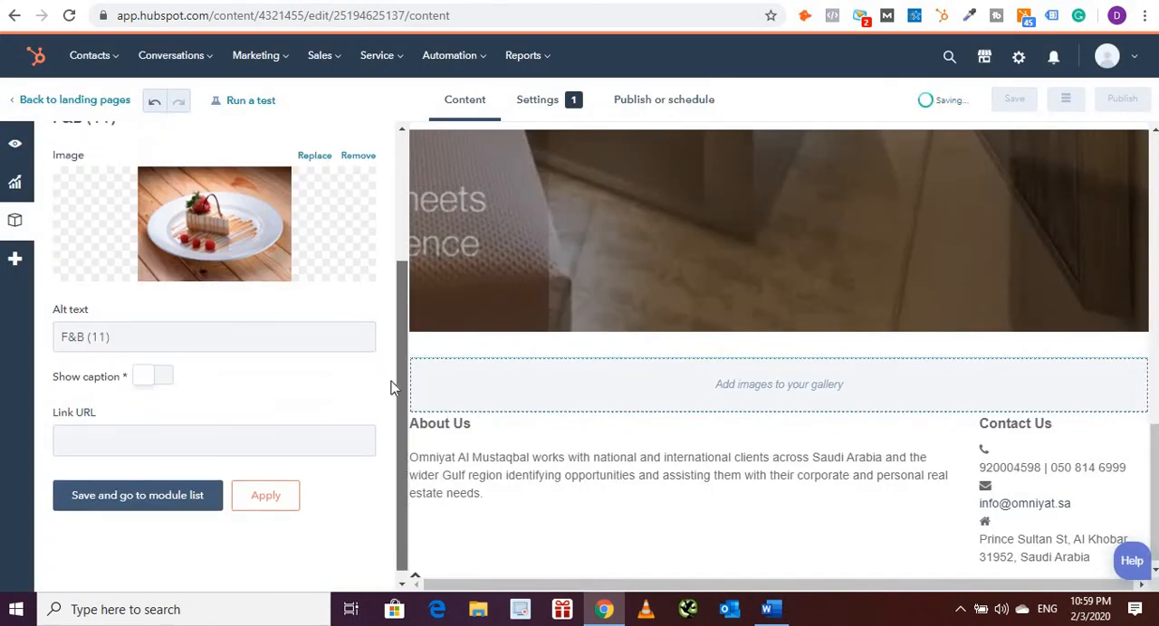
pyautogui.scroll(-3, 389, 398)
pyautogui.click(266, 448)
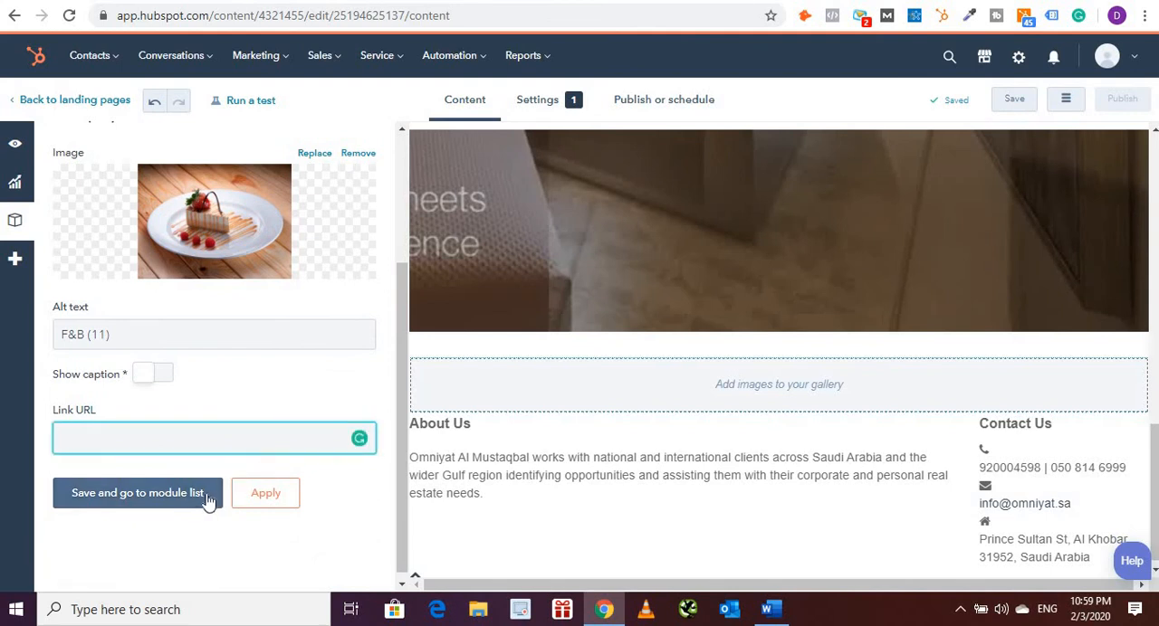
pyautogui.click(177, 331)
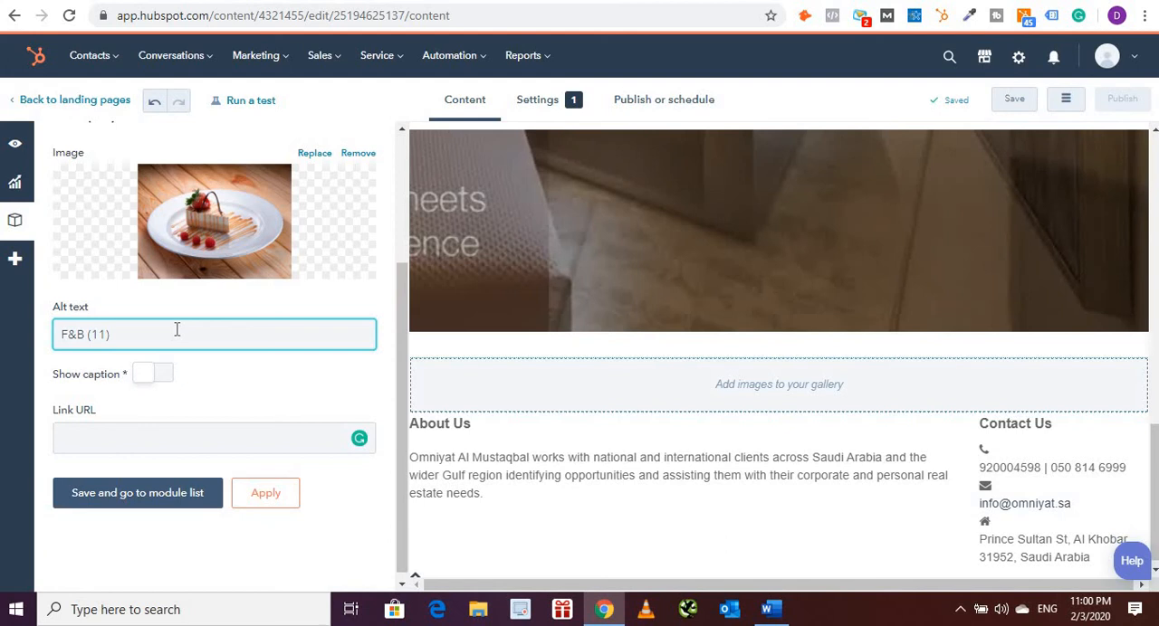
pyautogui.click(150, 496)
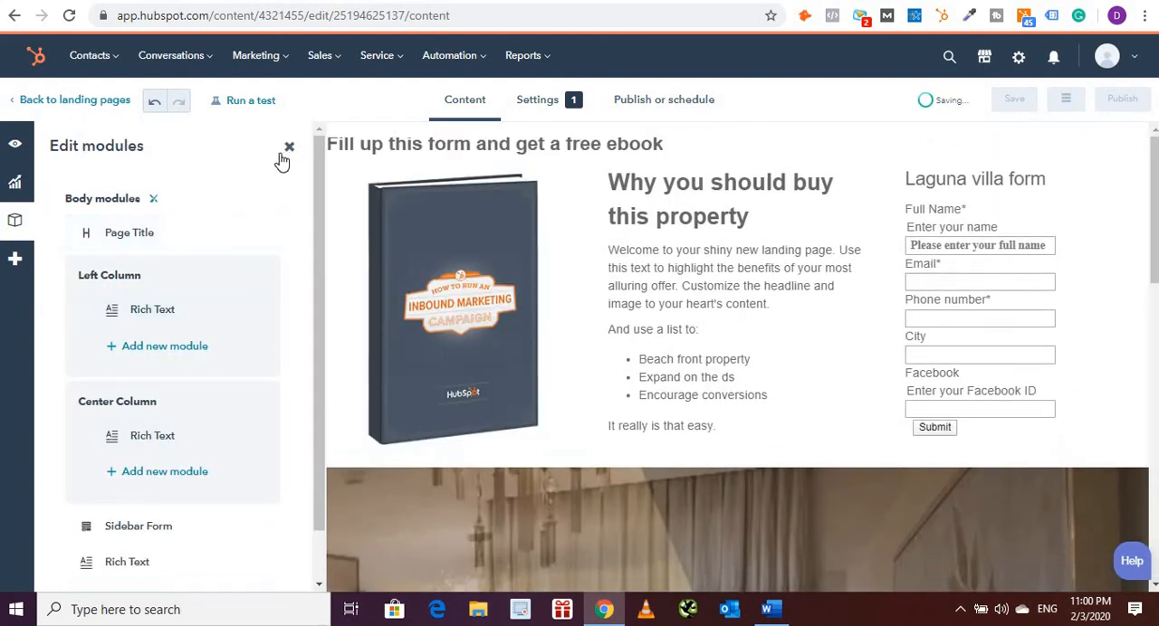
pyautogui.click(287, 152)
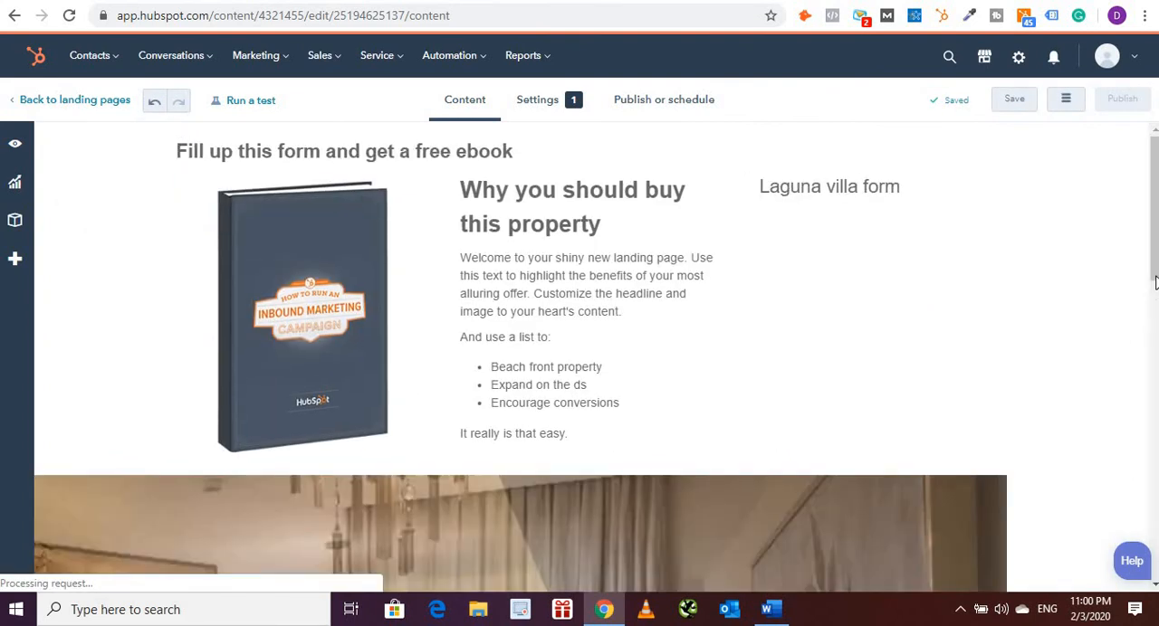
# - Reopen the Image Gallery module, look at the dessert slide, add another slide without an image and close the module editor
pyautogui.moveTo(1155, 264); pyautogui.dragTo(1154, 587)
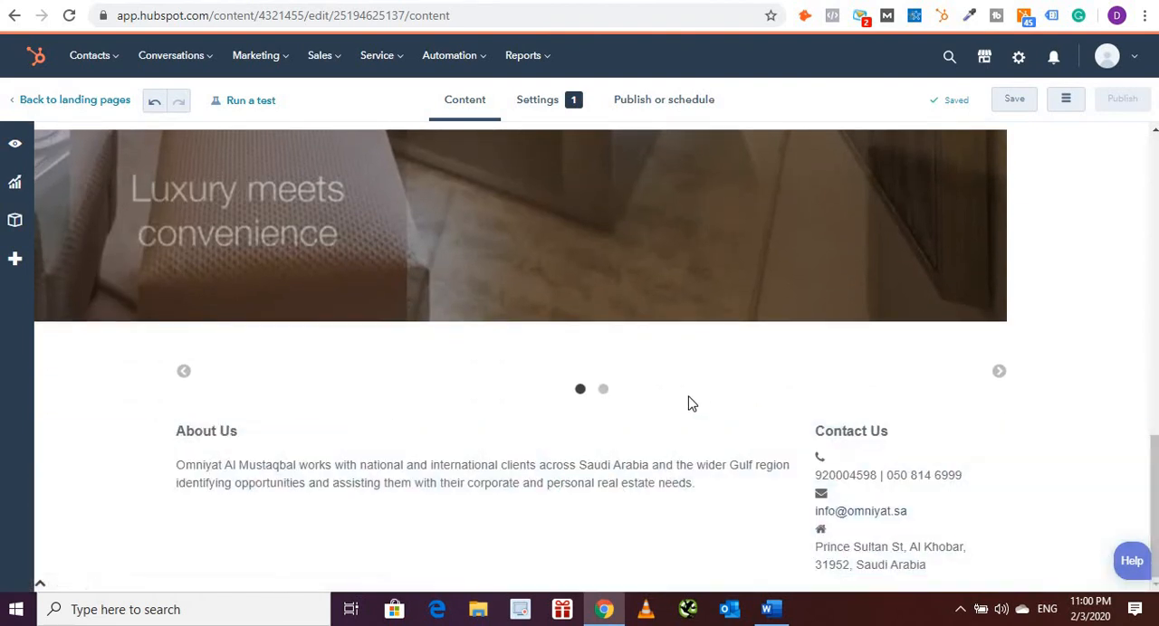
pyautogui.moveTo(602, 393)
pyautogui.click(591, 373)
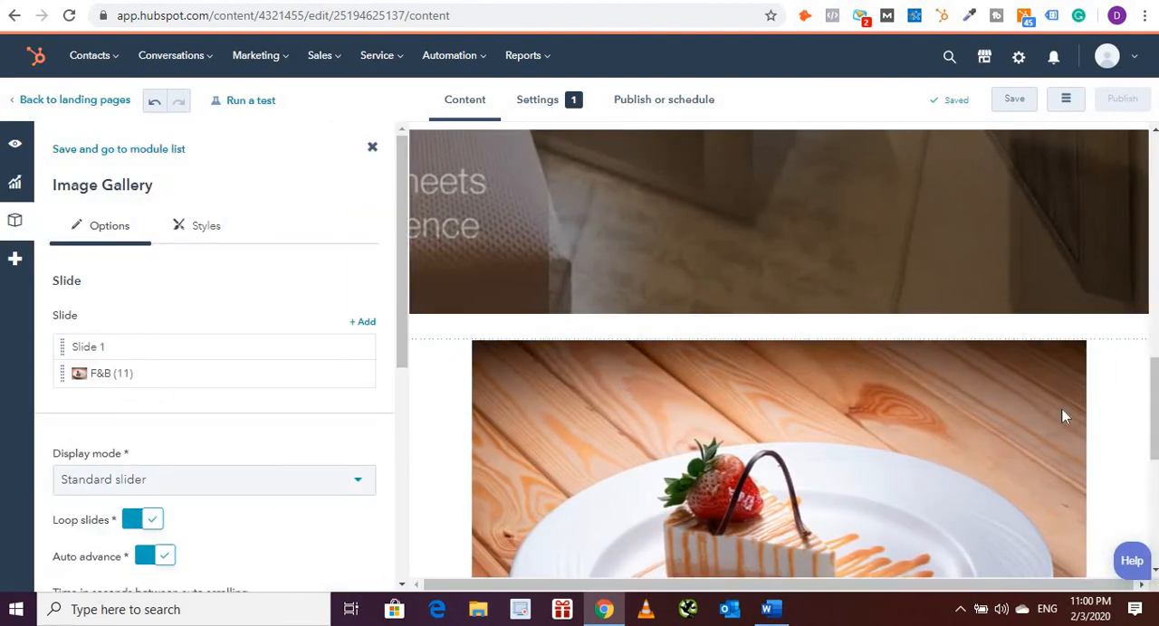
pyautogui.scroll(-3, 1154, 401)
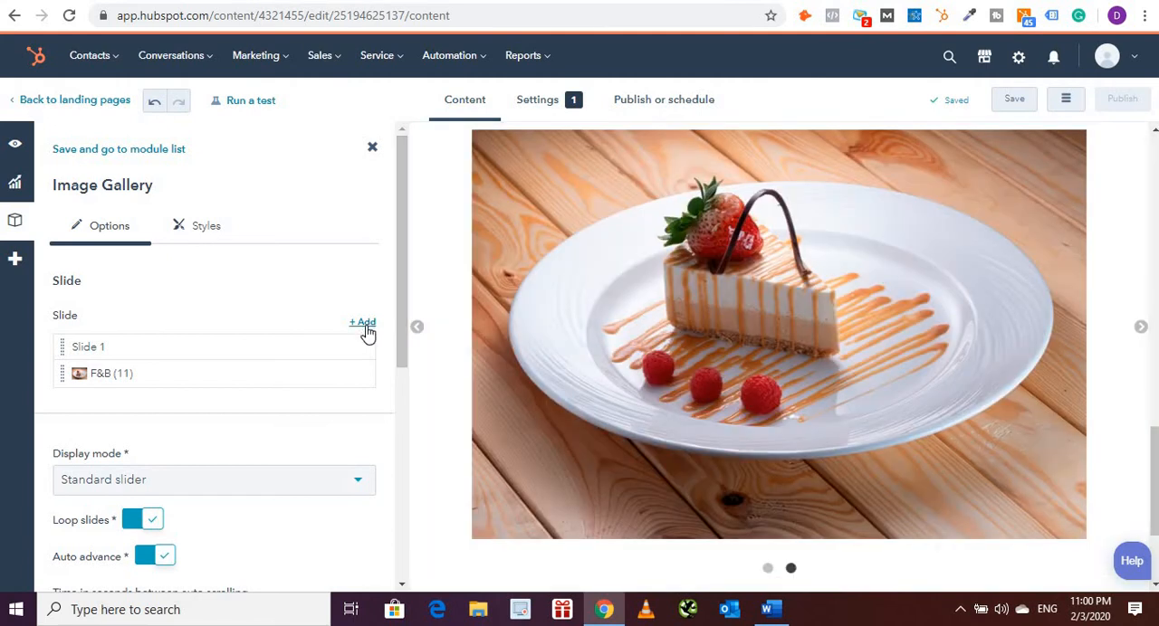
pyautogui.click(363, 323)
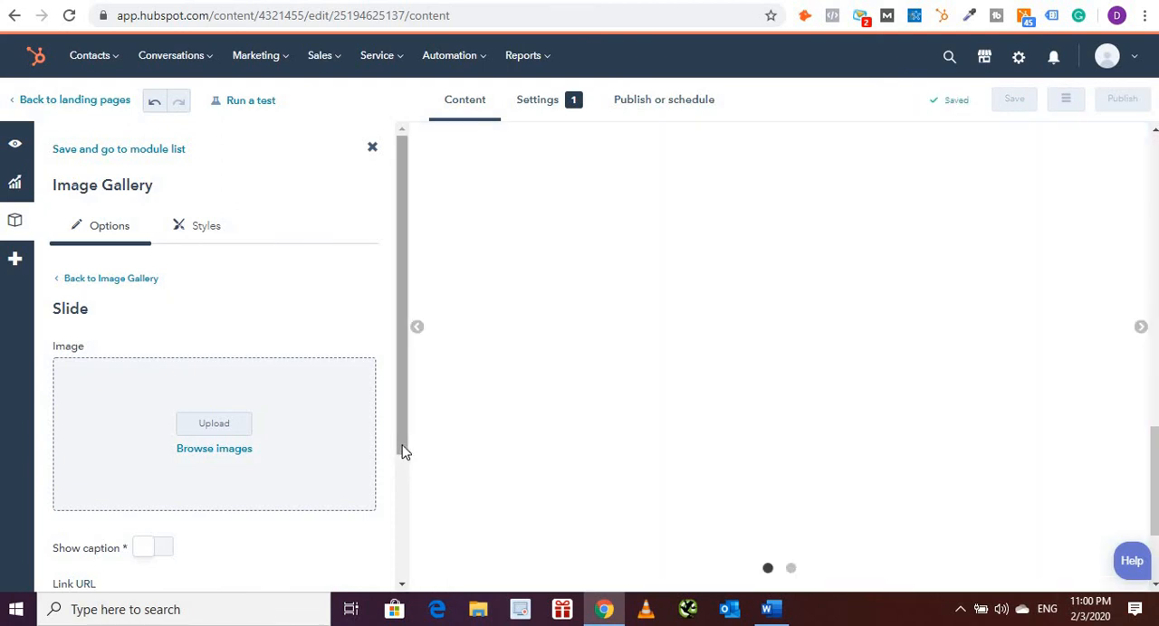
pyautogui.moveTo(401, 452); pyautogui.dragTo(445, 574)
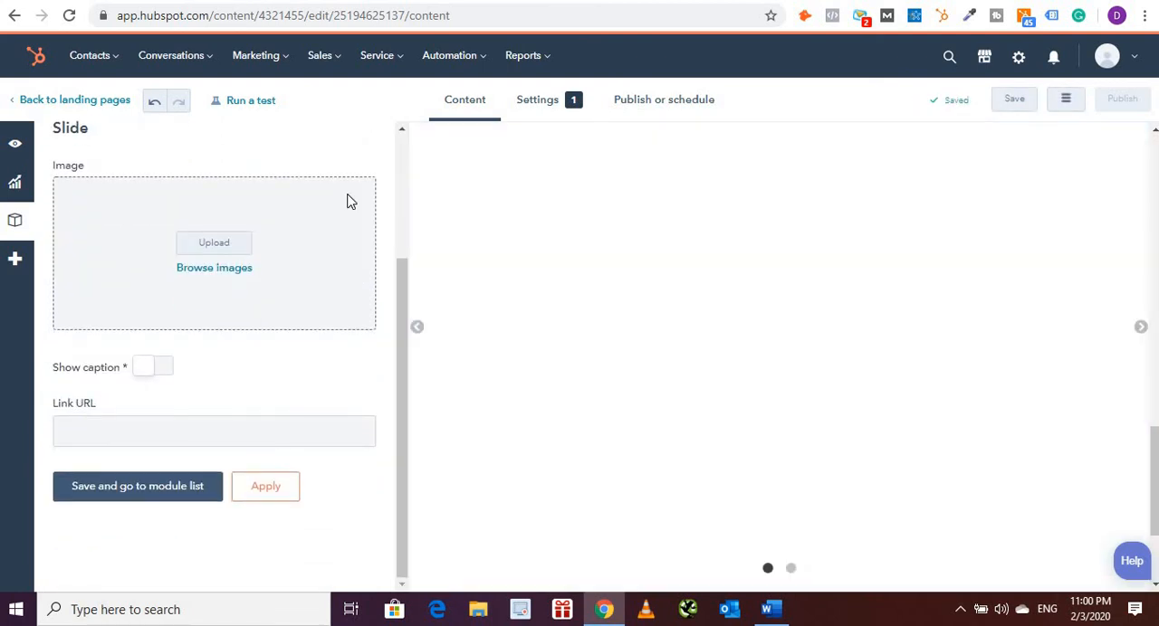
pyautogui.doubleClick(350, 193)
pyautogui.click(403, 150)
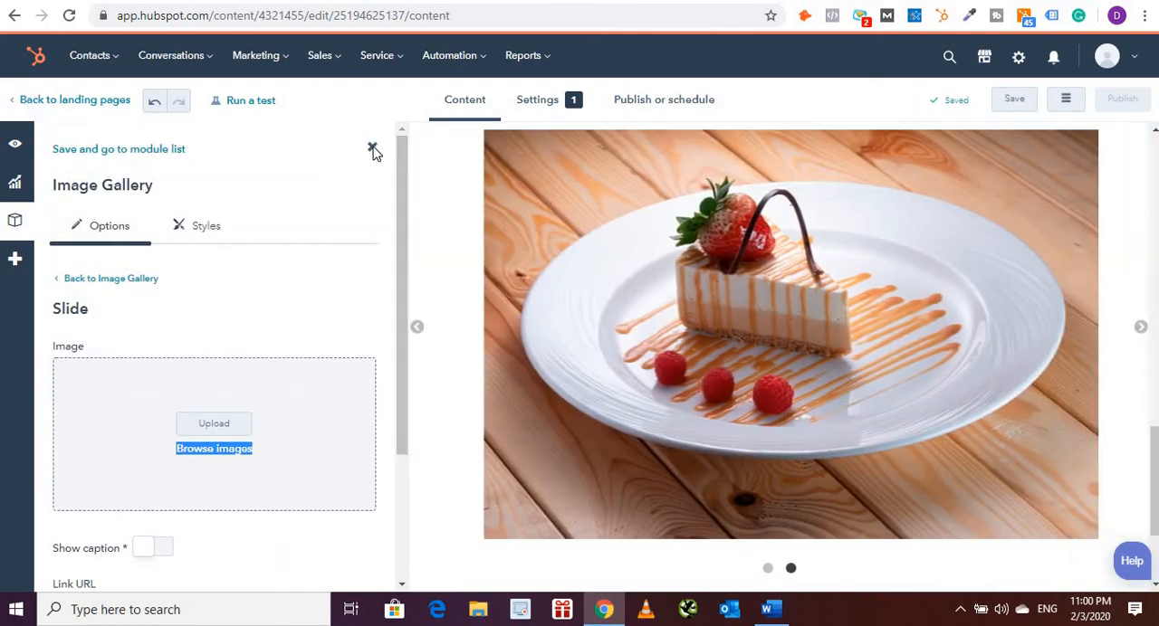
pyautogui.click(372, 148)
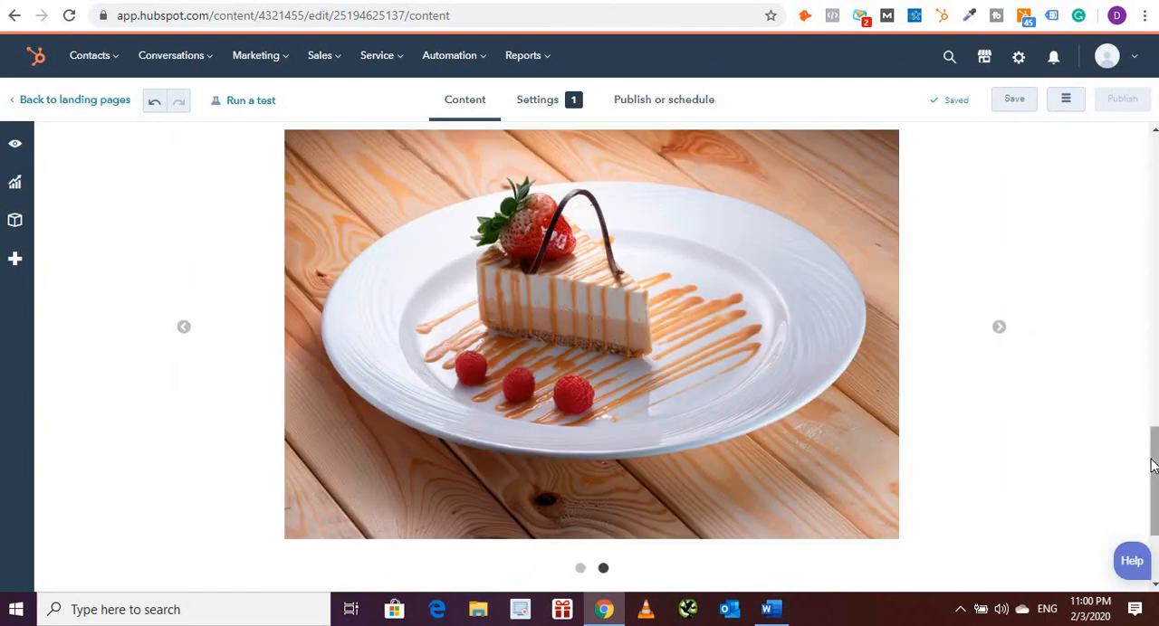
# - Check the margin and padding styles of the Rich Text module holding the video, and review the page's ebook and form section
pyautogui.scroll(5, 1146, 380)
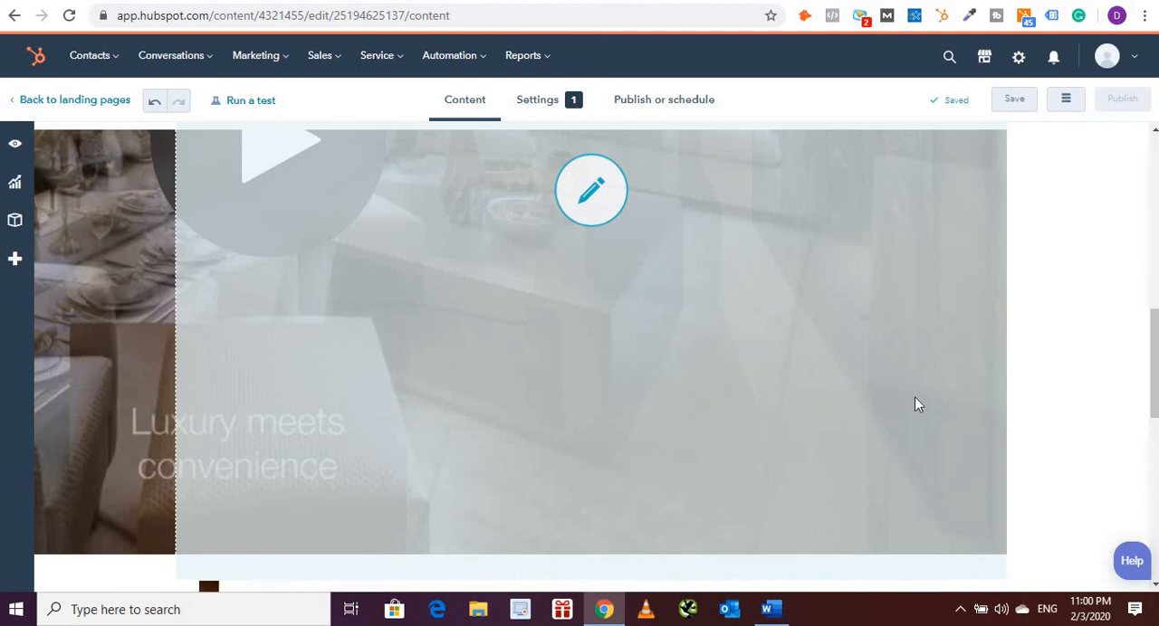
pyautogui.moveTo(1154, 357); pyautogui.dragTo(1119, 321)
pyautogui.scroll(3, 1121, 321)
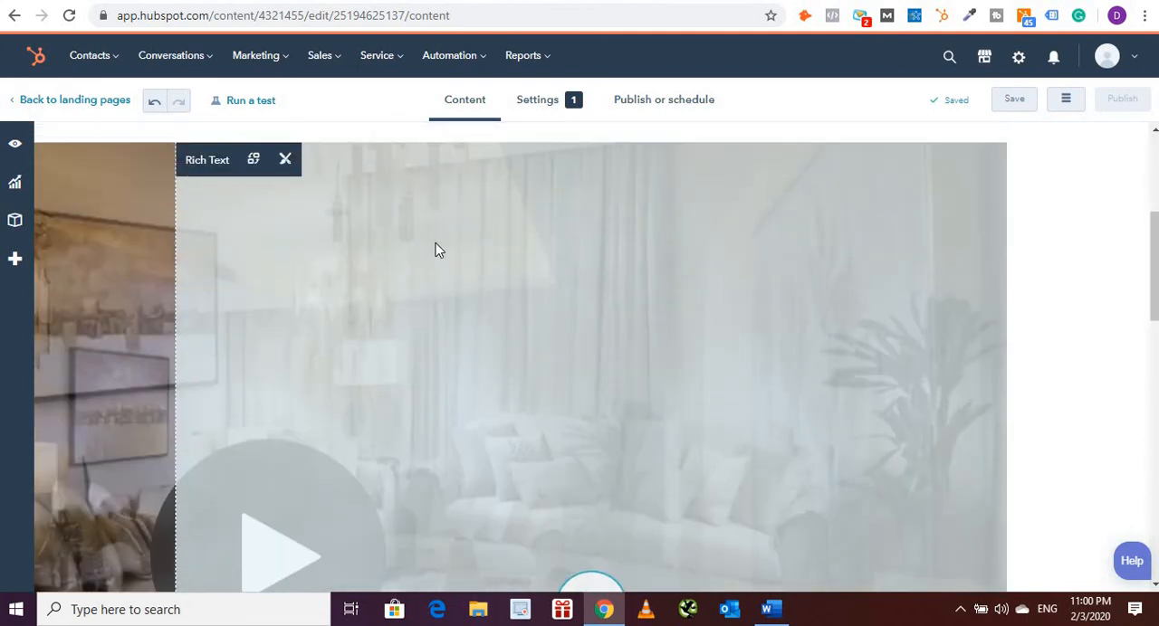
pyautogui.click(284, 162)
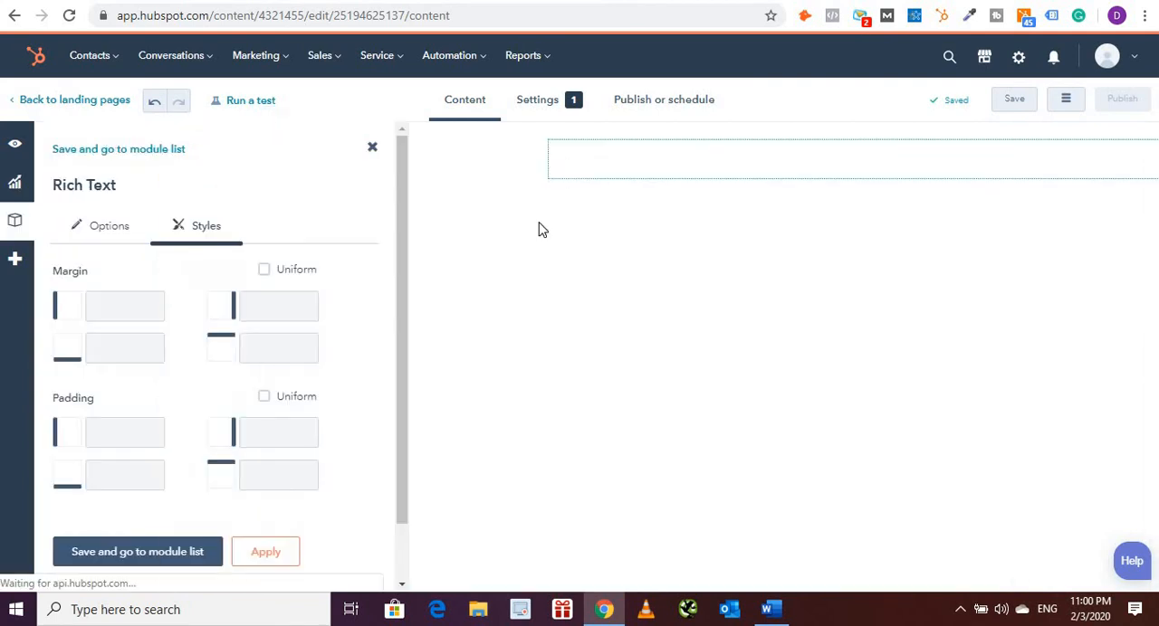
pyautogui.click(372, 147)
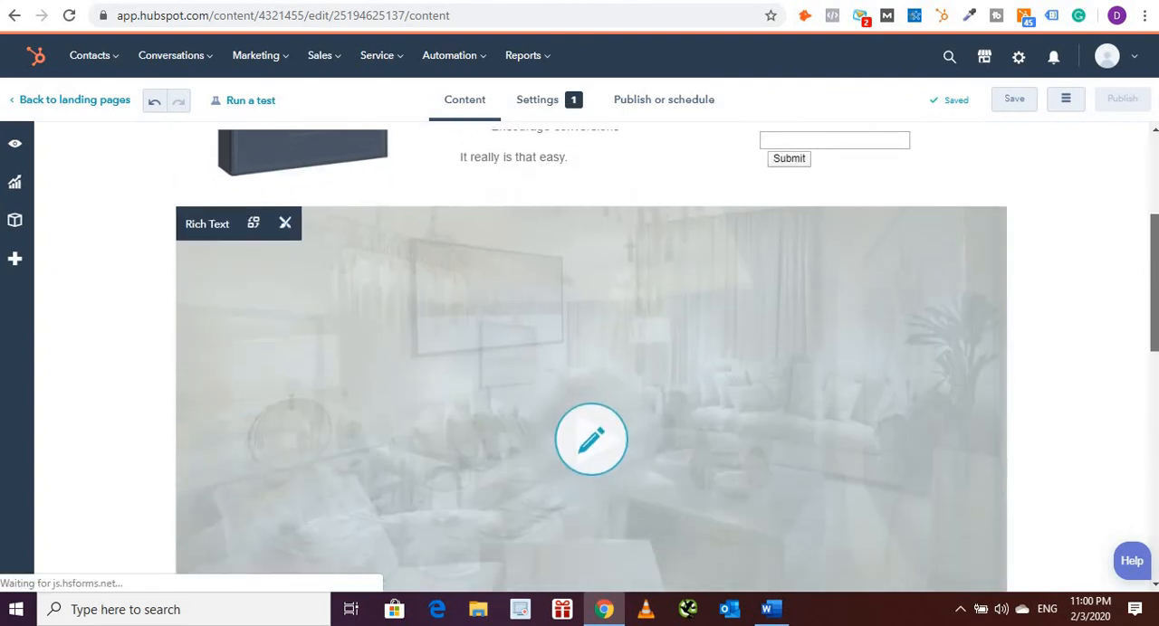
pyautogui.moveTo(1155, 311); pyautogui.dragTo(1142, 217)
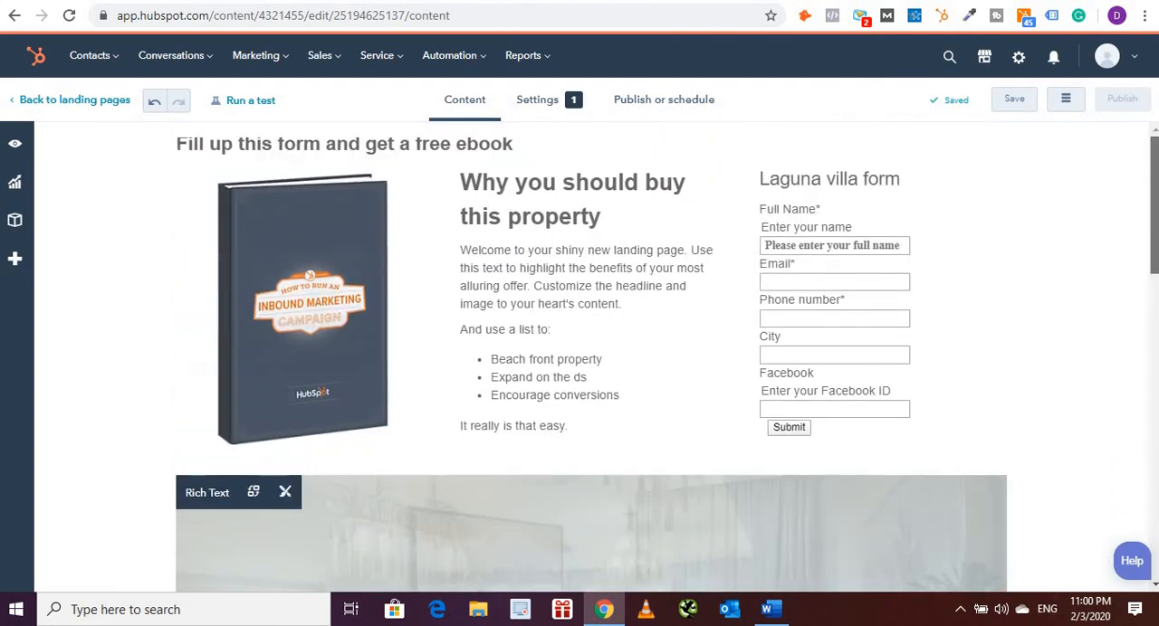
pyautogui.moveTo(1155, 163); pyautogui.dragTo(1092, 495)
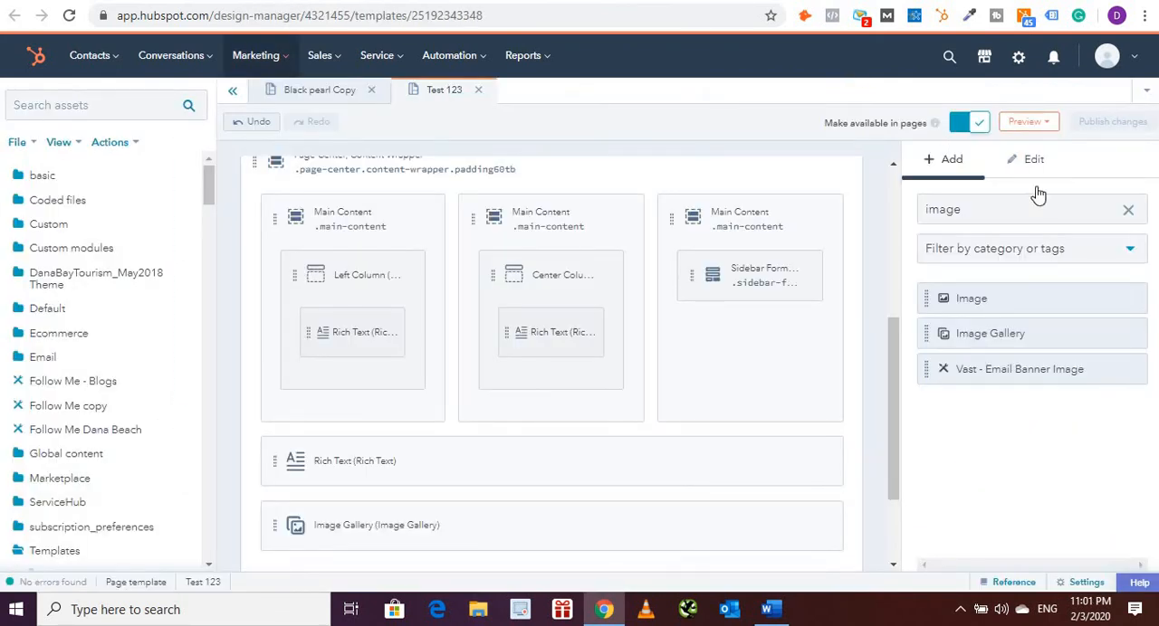
# - Clear the image search in the Test 123 template and browse the full module list to locate the Social Sharing module
pyautogui.click(1128, 210)
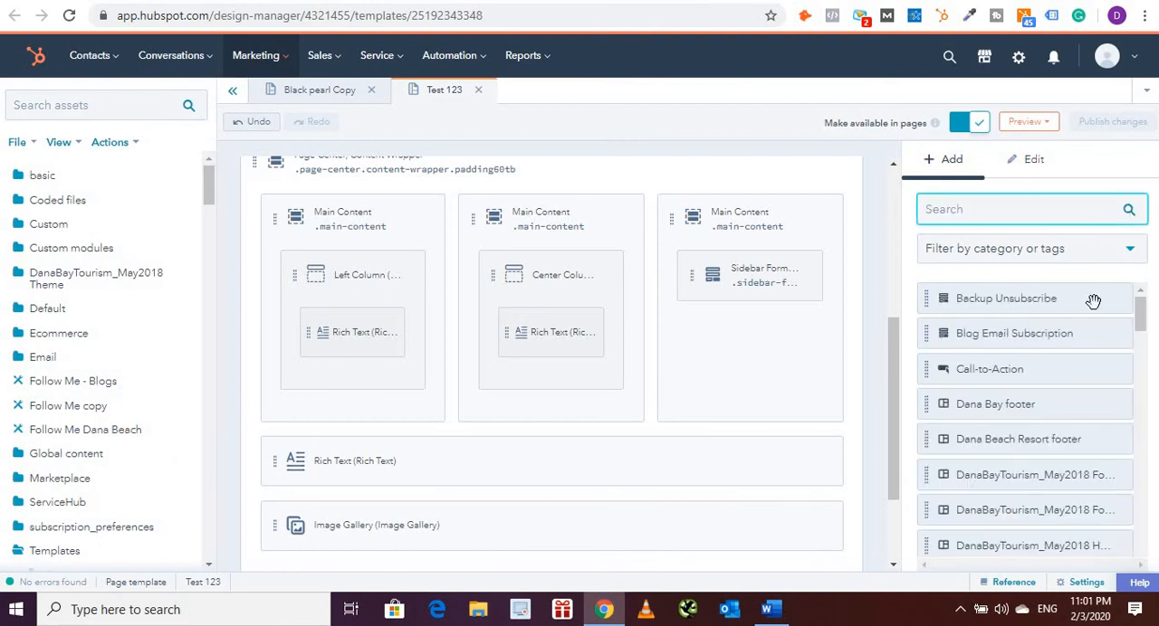
pyautogui.moveTo(1141, 327); pyautogui.dragTo(1150, 429)
pyautogui.hotkey('ctrl', 'Tab')
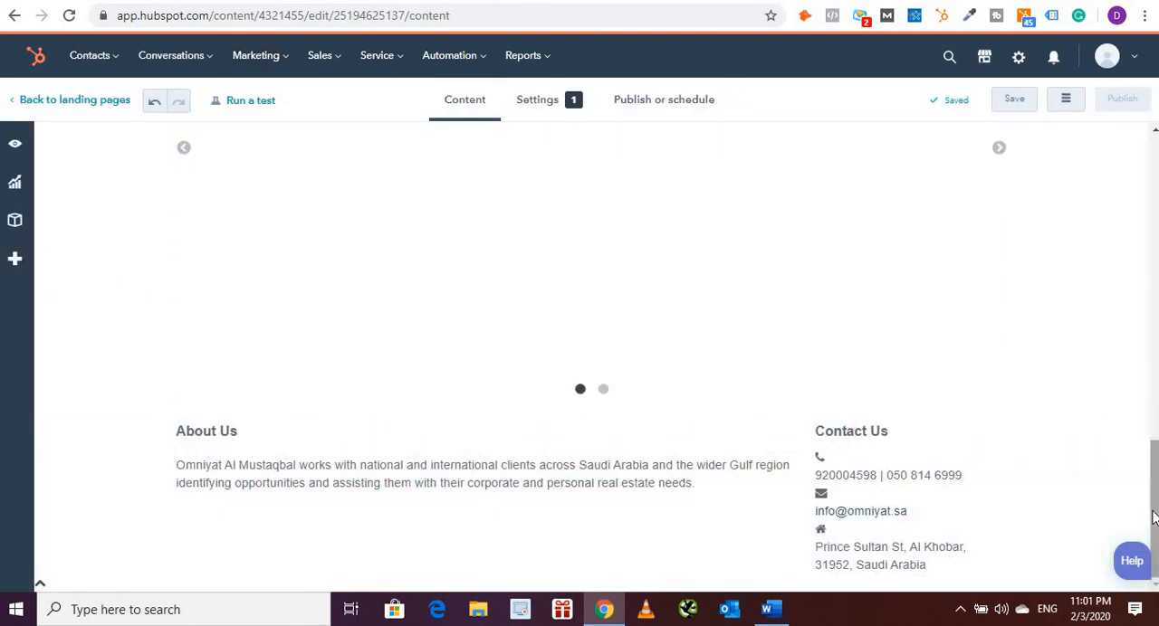
pyautogui.scroll(2, 749, 543)
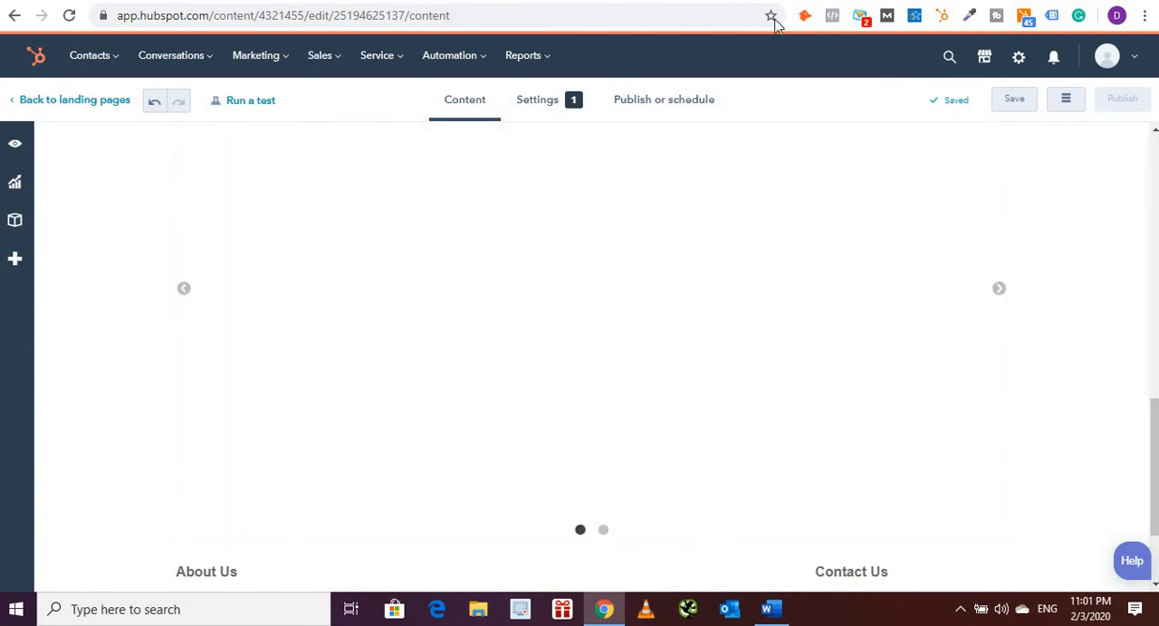
pyautogui.hotkey('ctrl', 'shift', 'Tab')
pyautogui.click(966, 208)
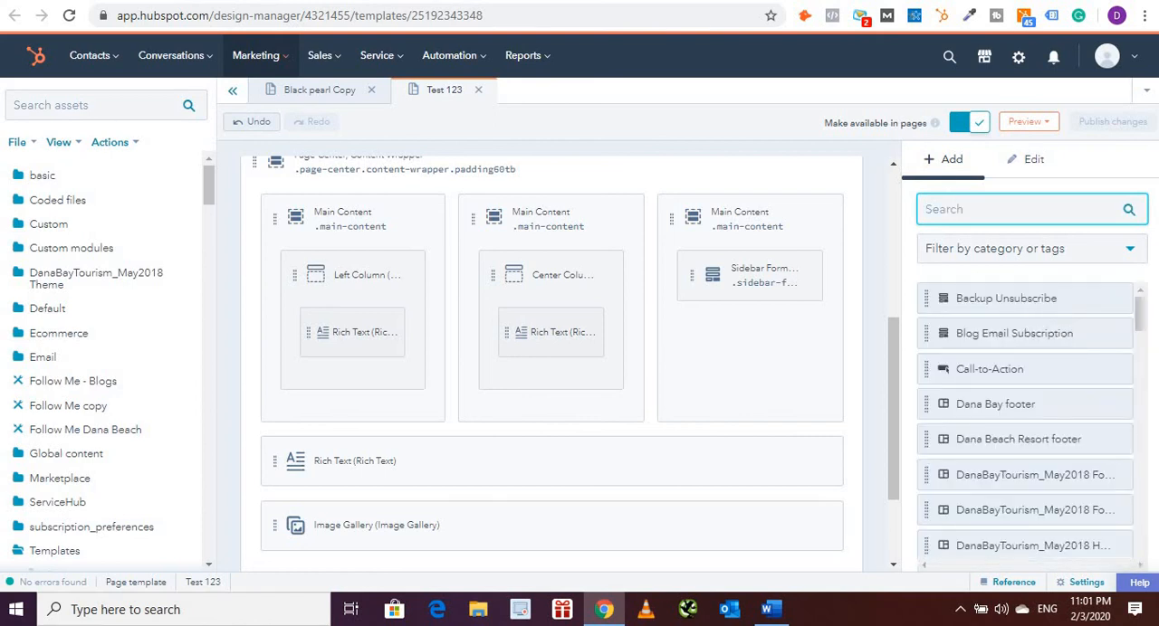
pyautogui.scroll(-5, 1138, 380)
pyautogui.scroll(-8, 1139, 407)
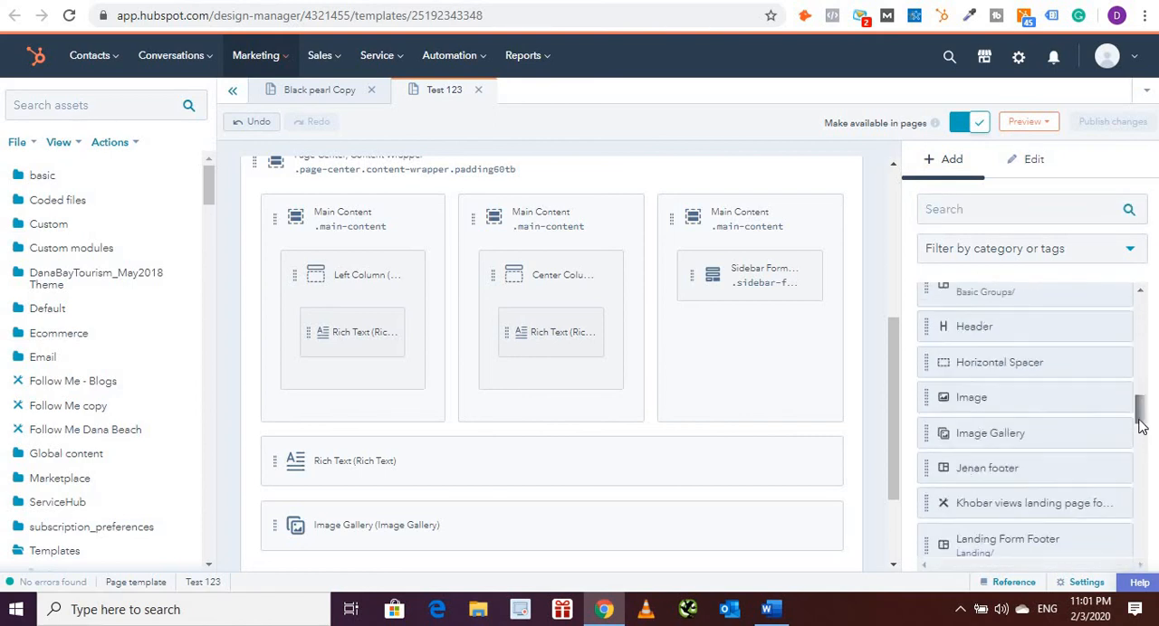
pyautogui.moveTo(1139, 444); pyautogui.dragTo(1132, 522)
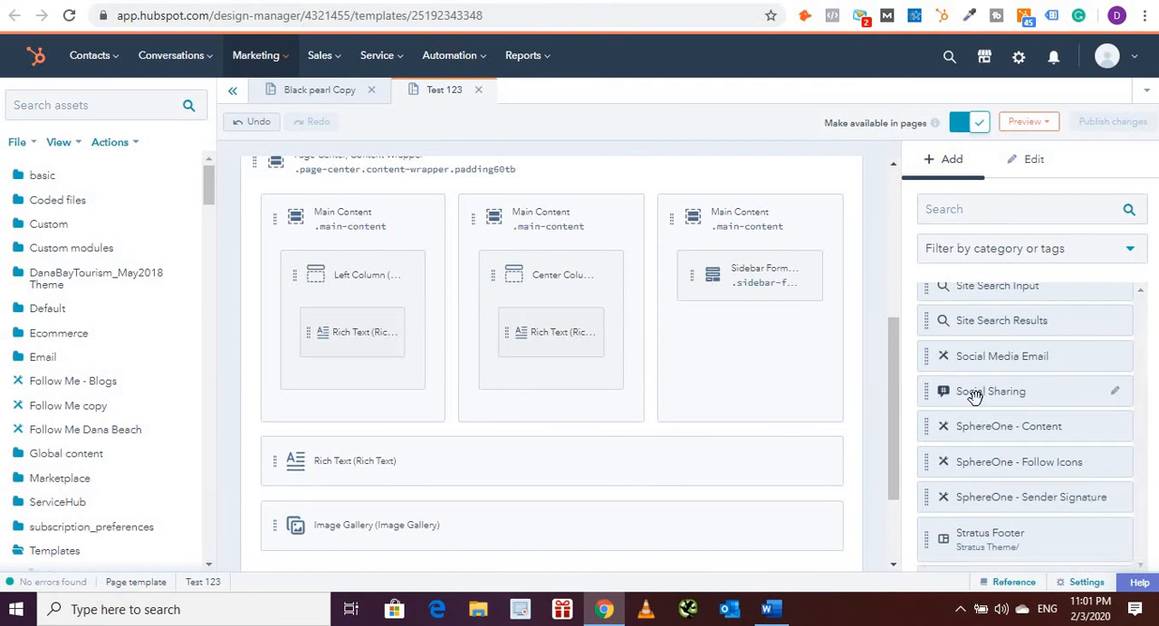
pyautogui.moveTo(896, 410); pyautogui.dragTo(915, 483)
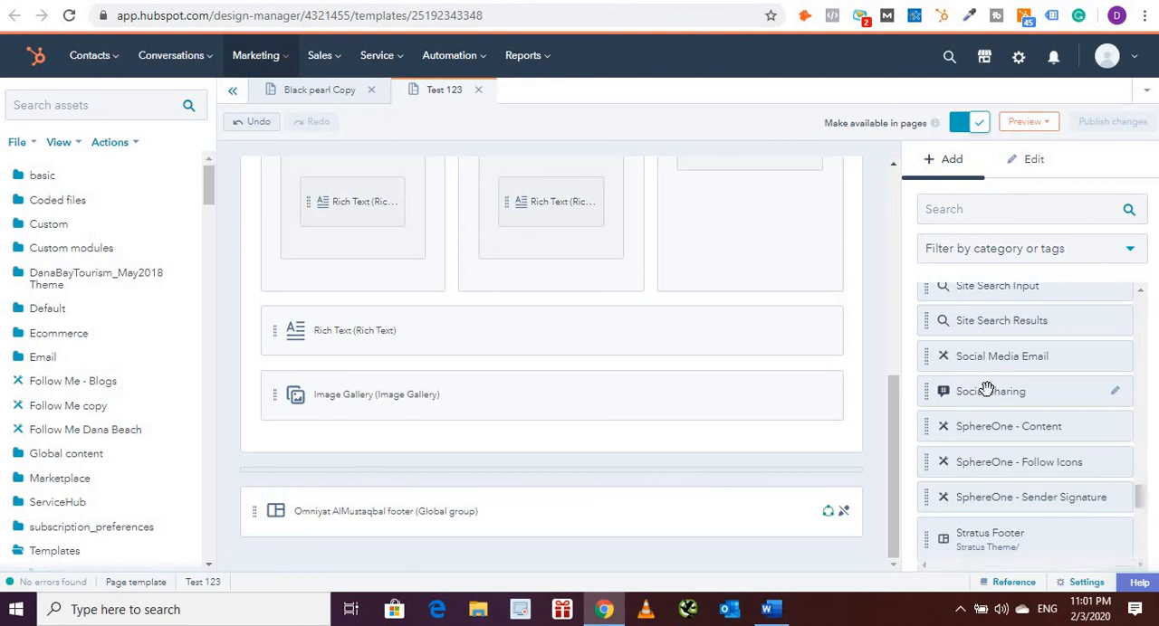
# - Return to the landing page, open its settings and set the page title to "This property"
pyautogui.click(842, 1)
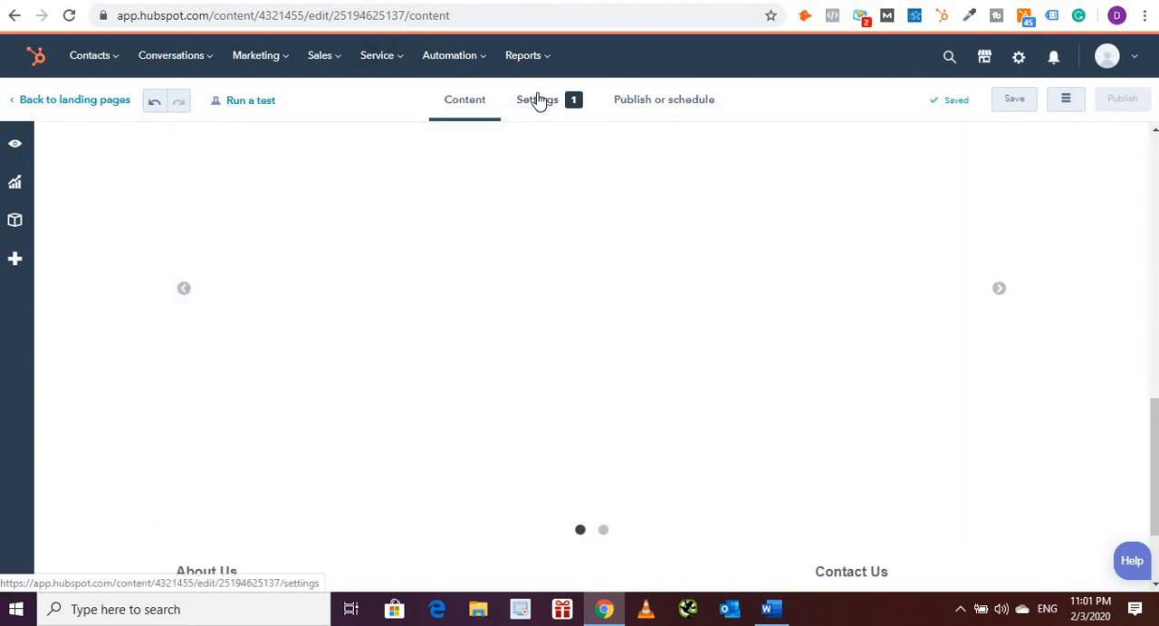
pyautogui.click(541, 100)
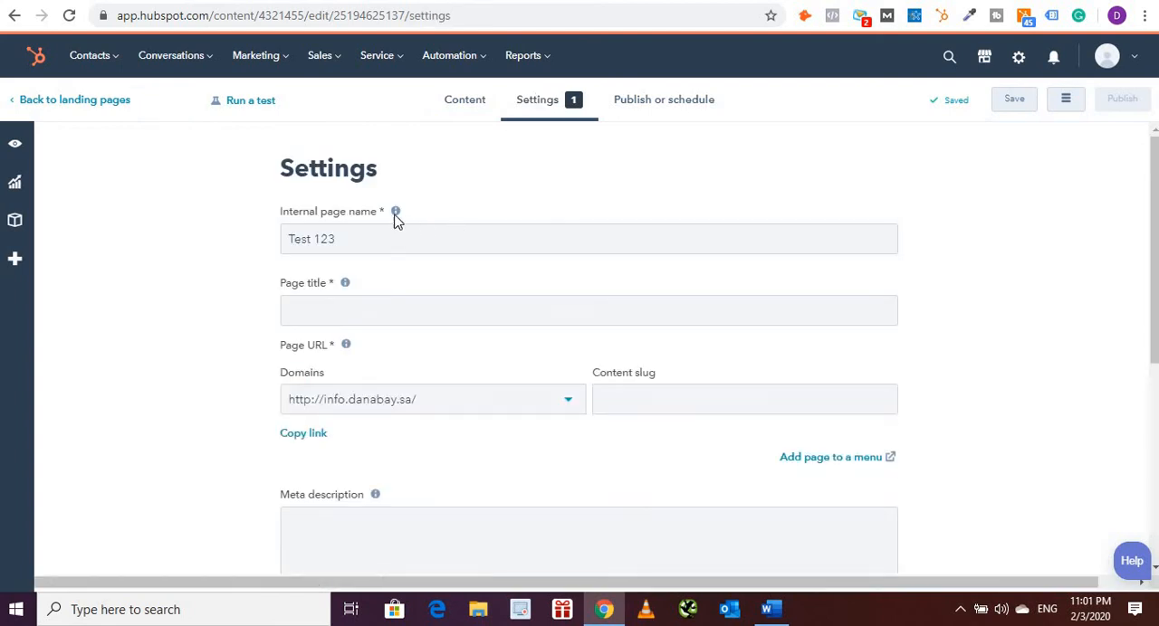
pyautogui.click(381, 307)
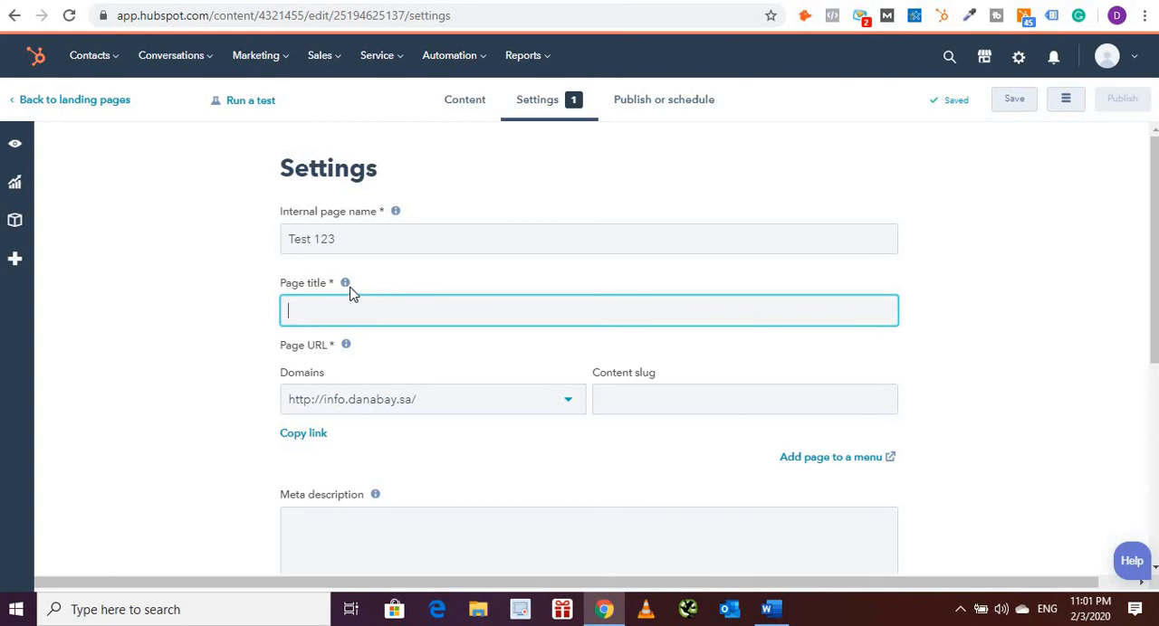
pyautogui.moveTo(349, 290)
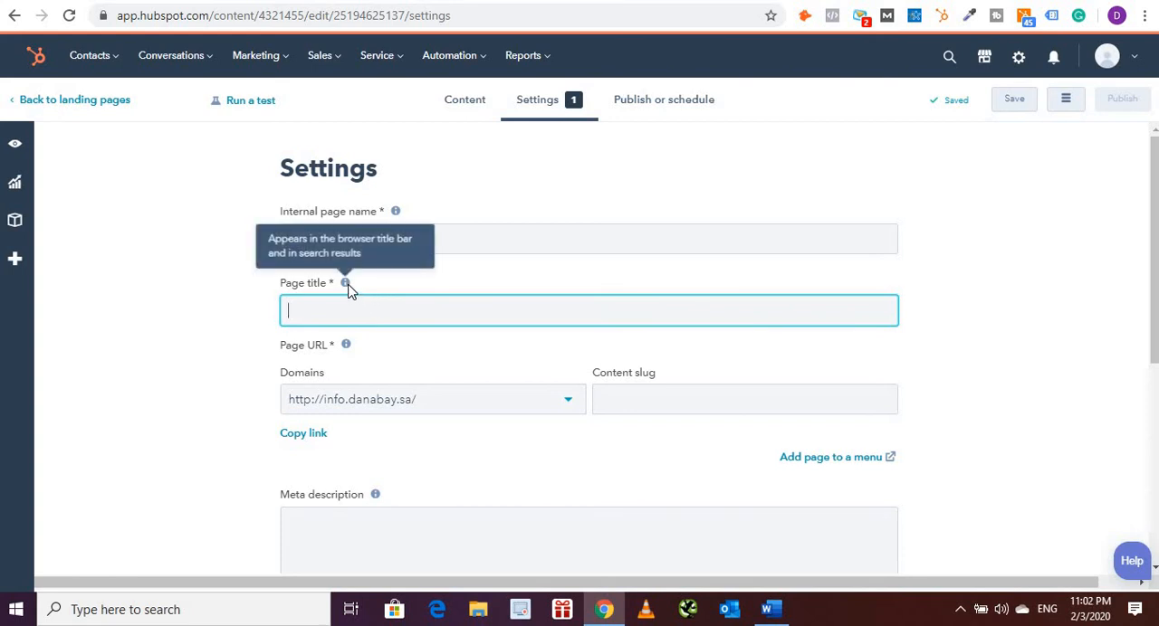
pyautogui.write('This property')
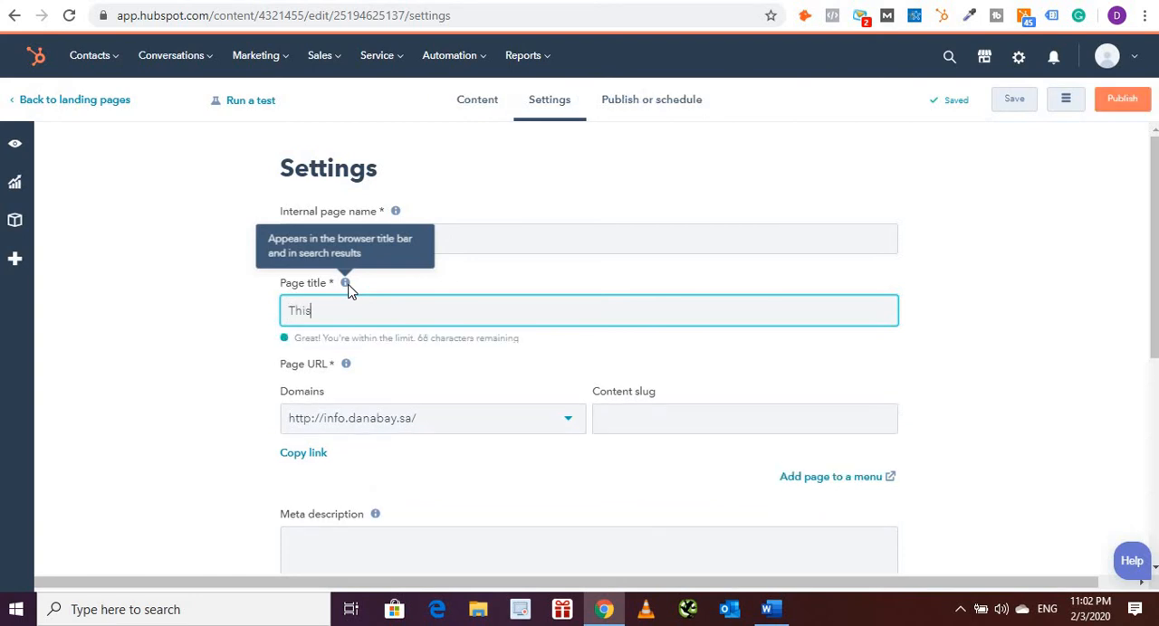
pyautogui.click(419, 346)
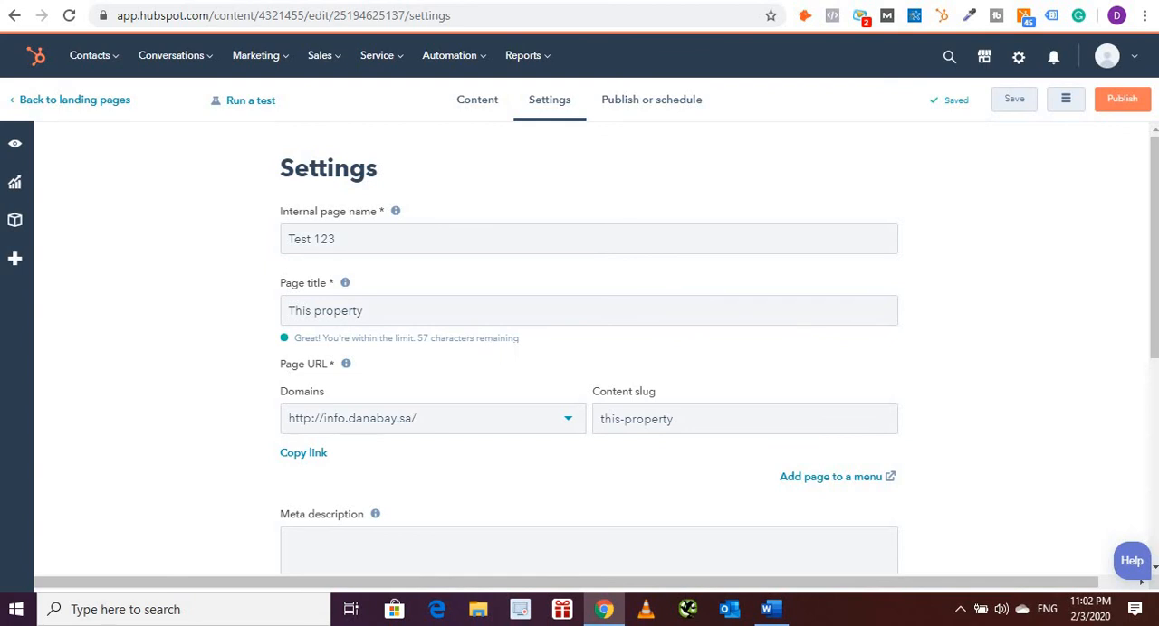
# - Search Google for "khobar views property" in a new tab and examine the titles and descriptions of the results
pyautogui.hotkey('ctrl', 't')
pyautogui.write('g')
pyautogui.press('Return')
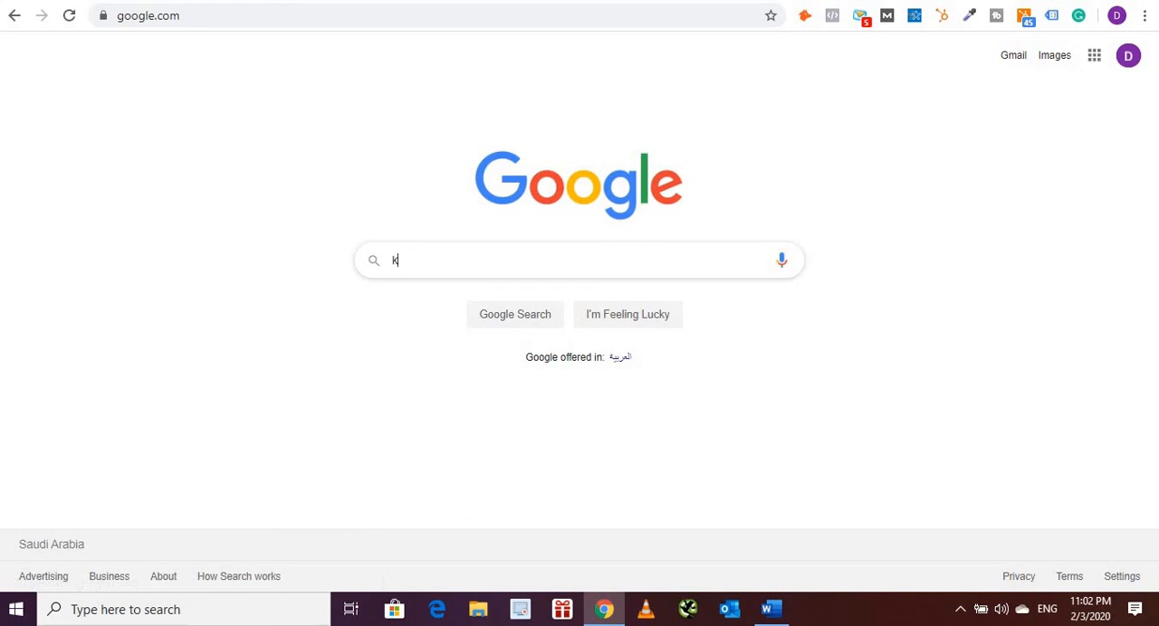
pyautogui.write('khobar views property')
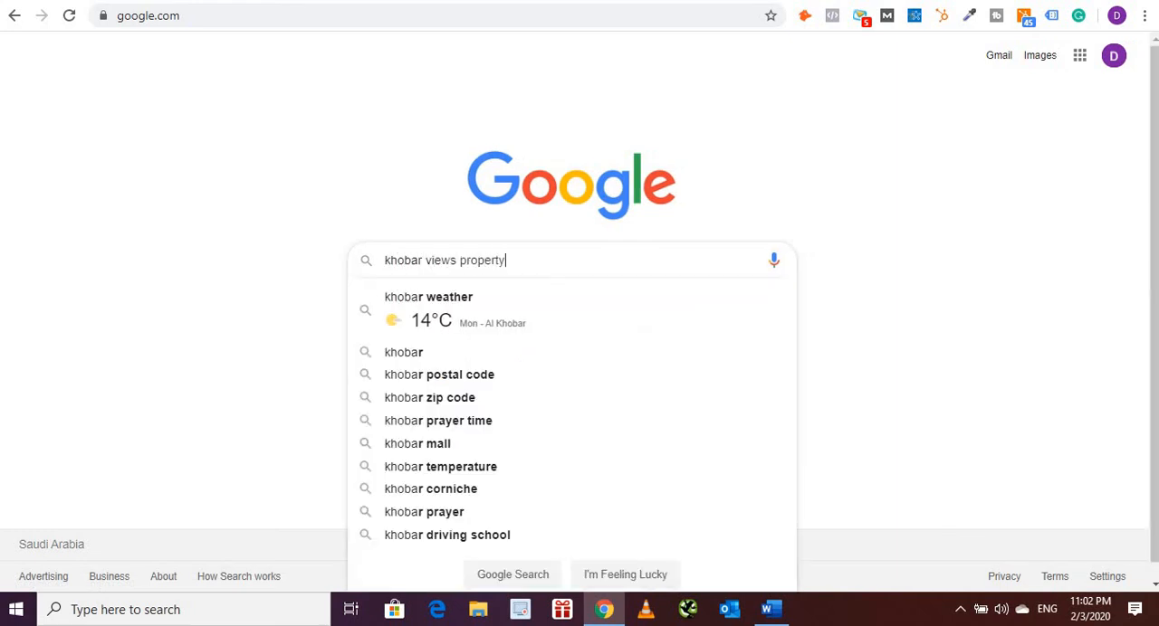
pyautogui.press('Return')
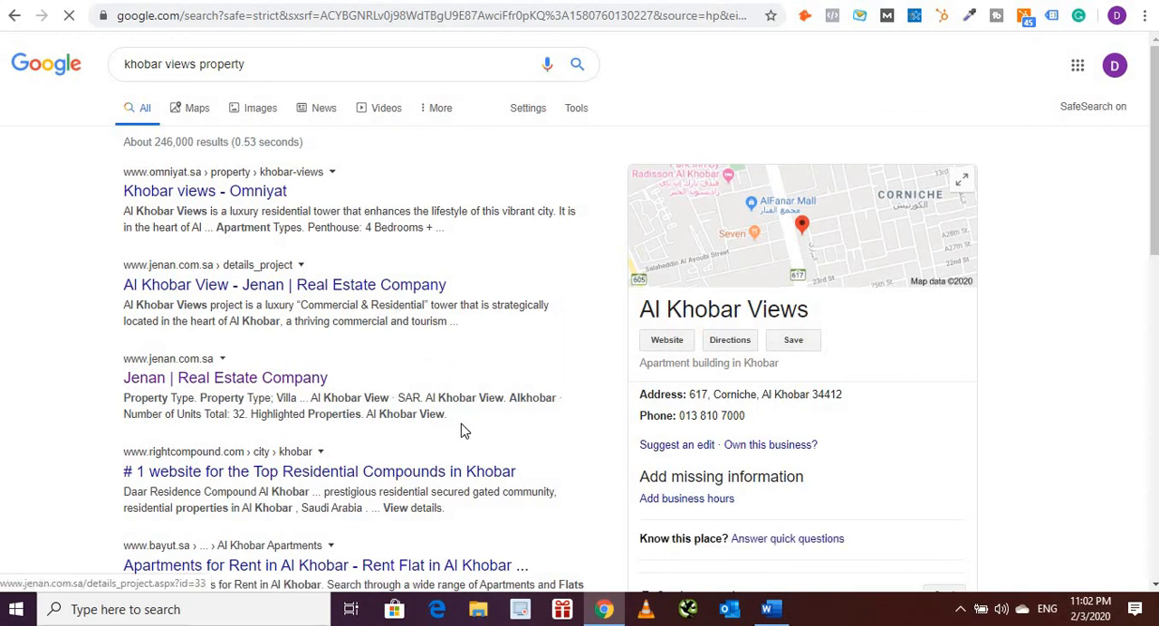
pyautogui.moveTo(463, 425); pyautogui.dragTo(136, 407)
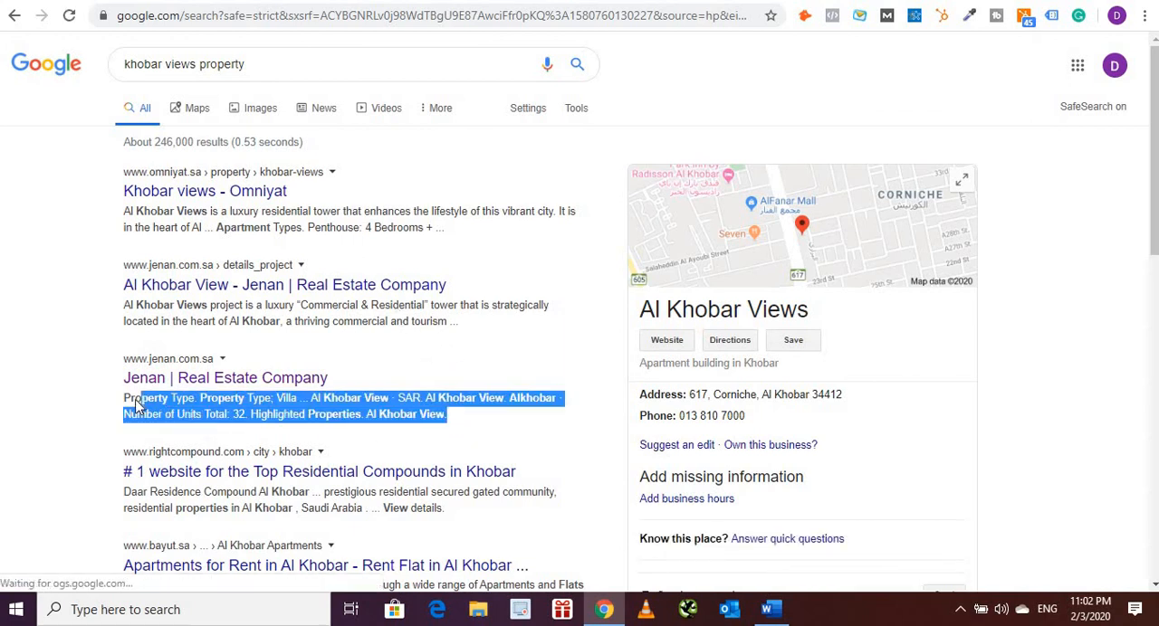
pyautogui.click(435, 414)
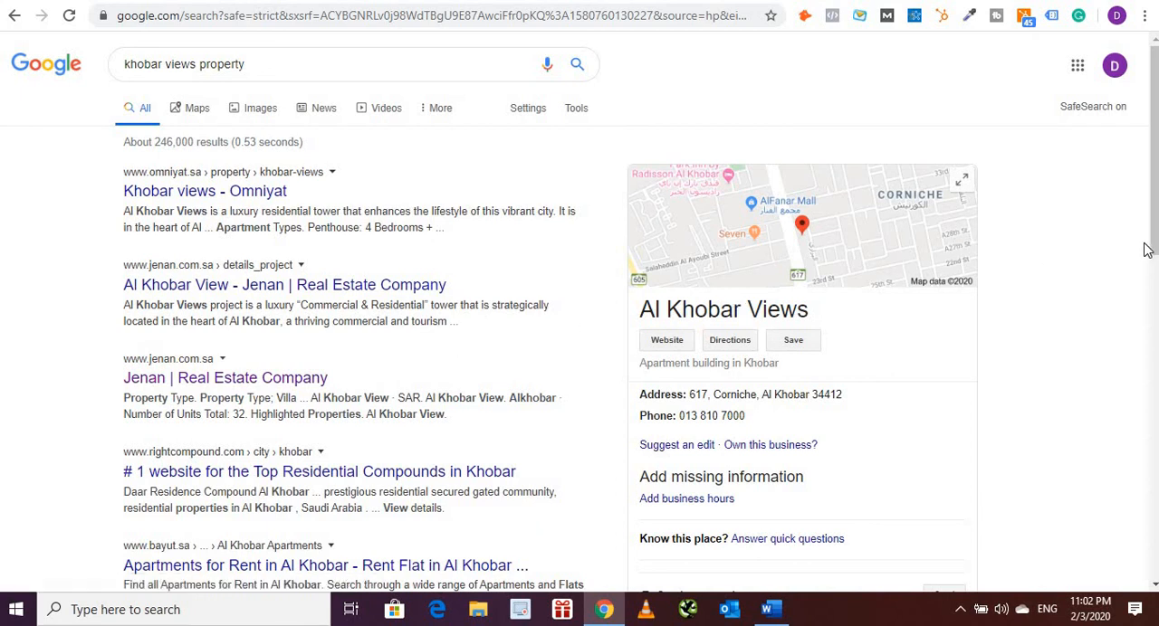
pyautogui.scroll(-4, 1152, 249)
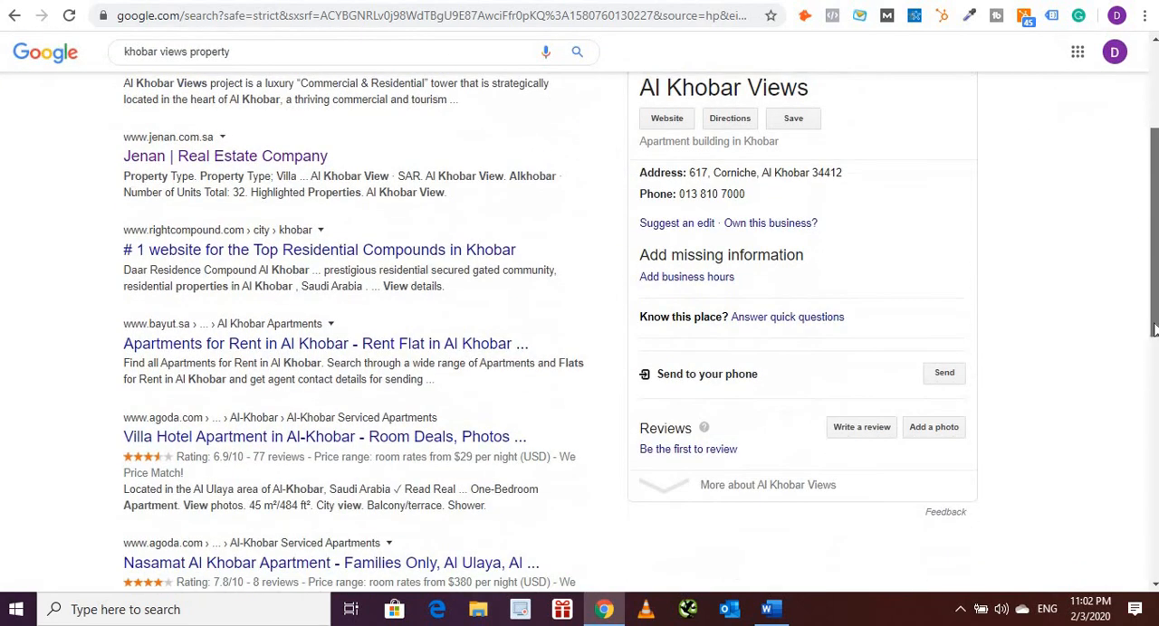
pyautogui.scroll(-5, 1152, 271)
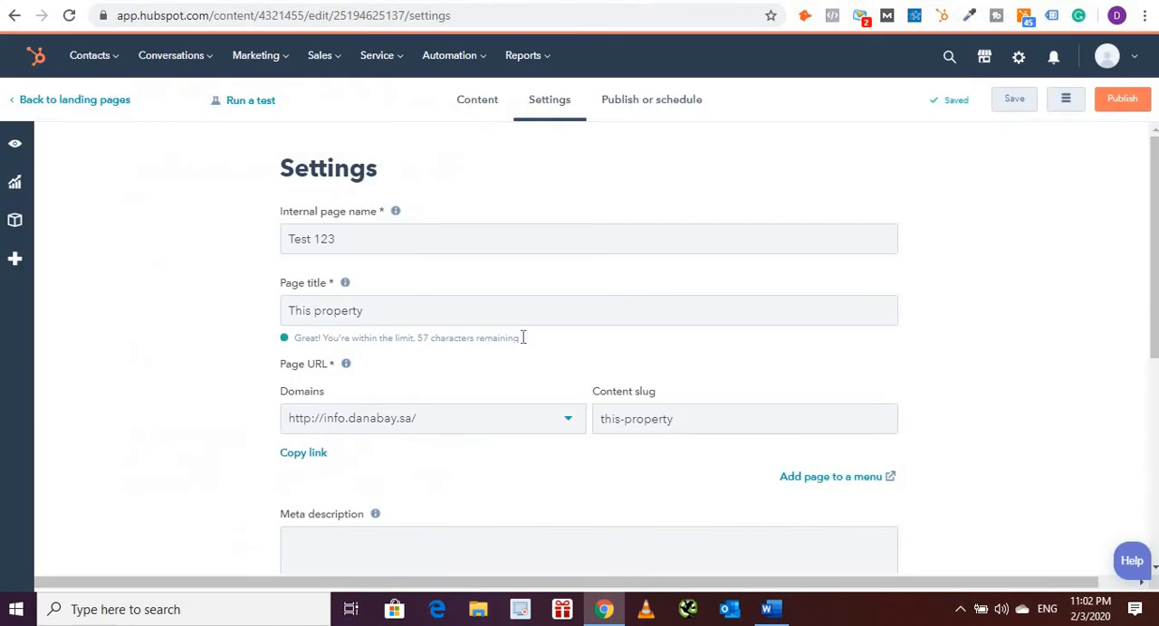
# - Back in the landing page settings, replace the page title with "k" and select the word "property" in the content slug
pyautogui.click(443, 312)
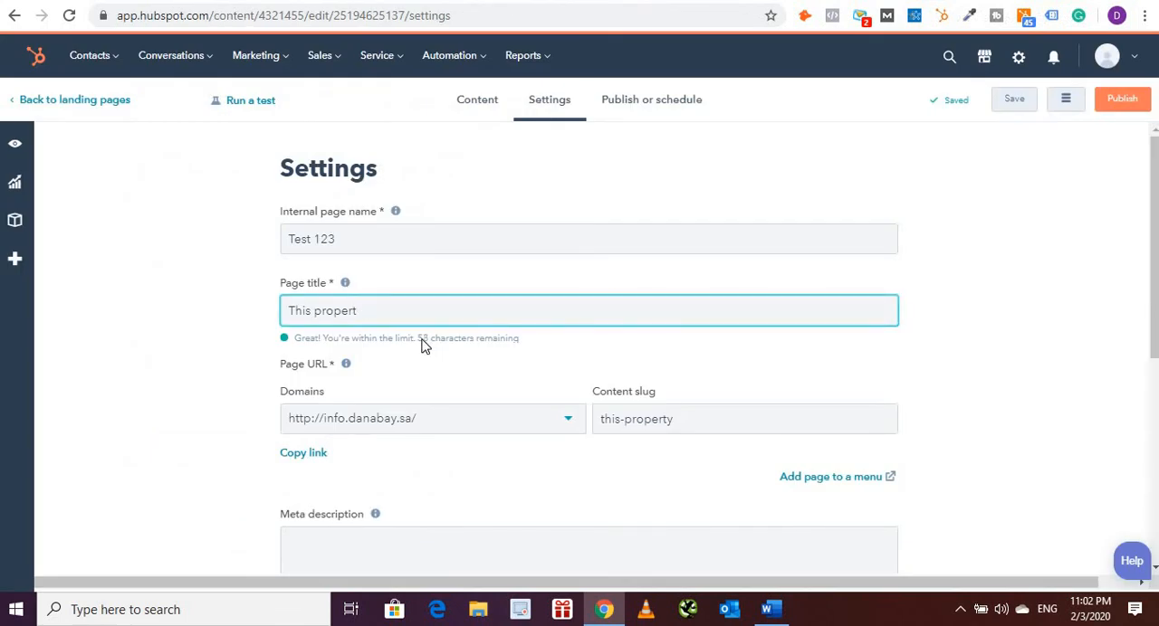
pyautogui.press('BackSpace')
pyautogui.press('BackSpace')
pyautogui.press('BackSpace')
pyautogui.press('BackSpace')
pyautogui.press('BackSpace')
pyautogui.press('BackSpace')
pyautogui.press('BackSpace')
pyautogui.press('BackSpace')
pyautogui.press('BackSpace')
pyautogui.press('BackSpace')
pyautogui.press('BackSpace')
pyautogui.press('BackSpace')
pyautogui.write('k')
pyautogui.doubleClick(691, 419)
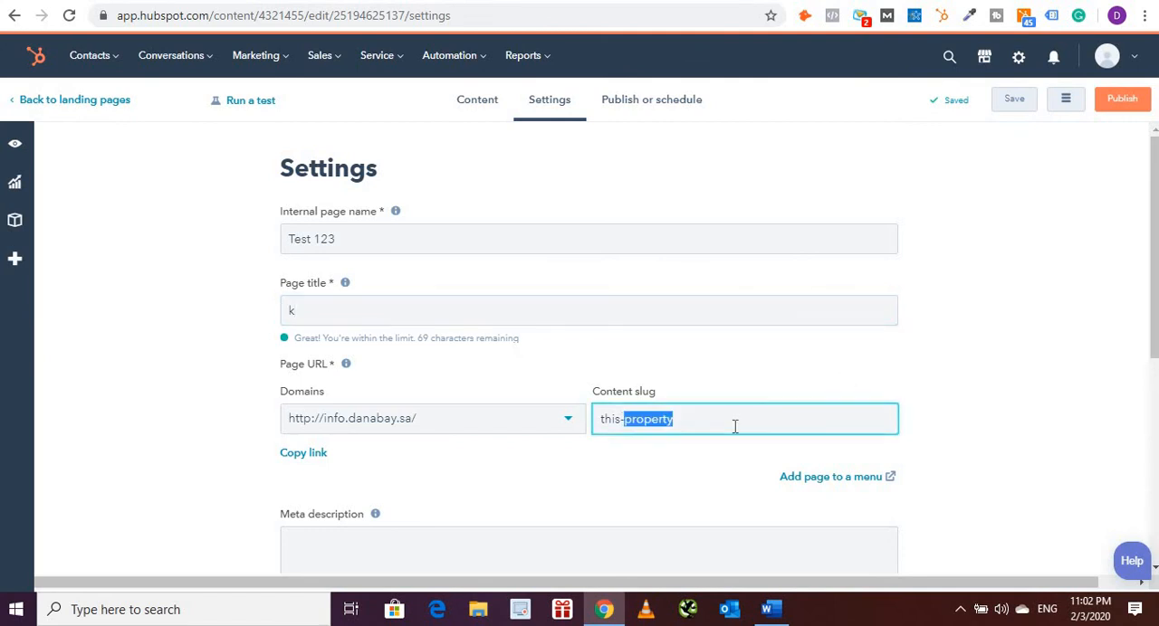
# - Enter "This" as the meta description of the Test 123 landing page
pyautogui.moveTo(1156, 328); pyautogui.dragTo(1156, 353)
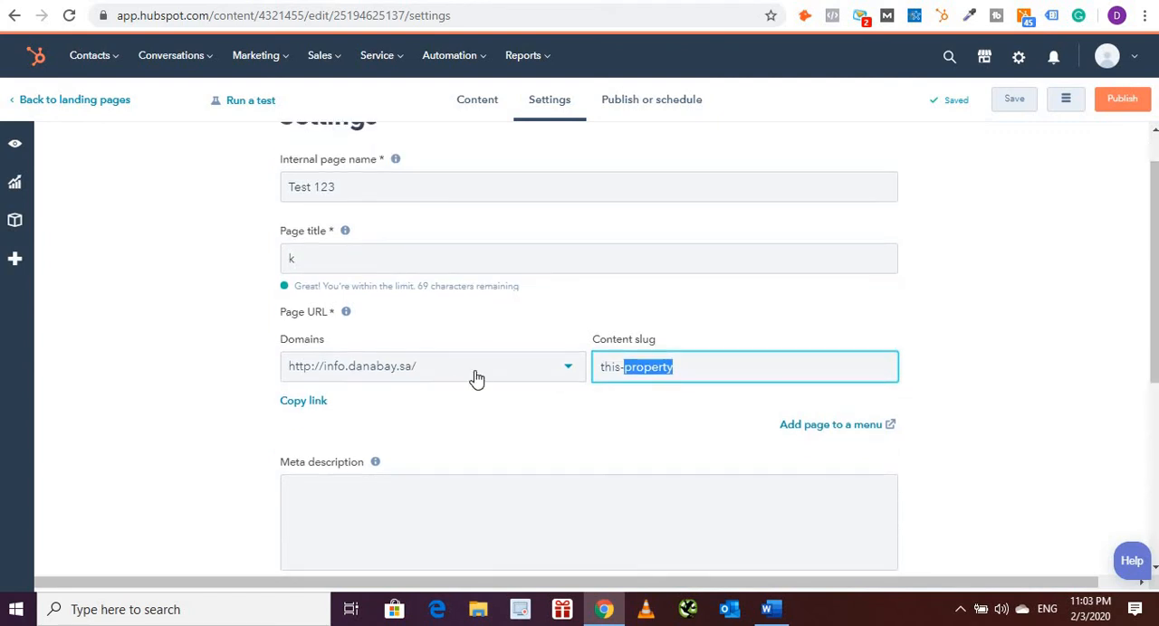
pyautogui.scroll(-2, 580, 385)
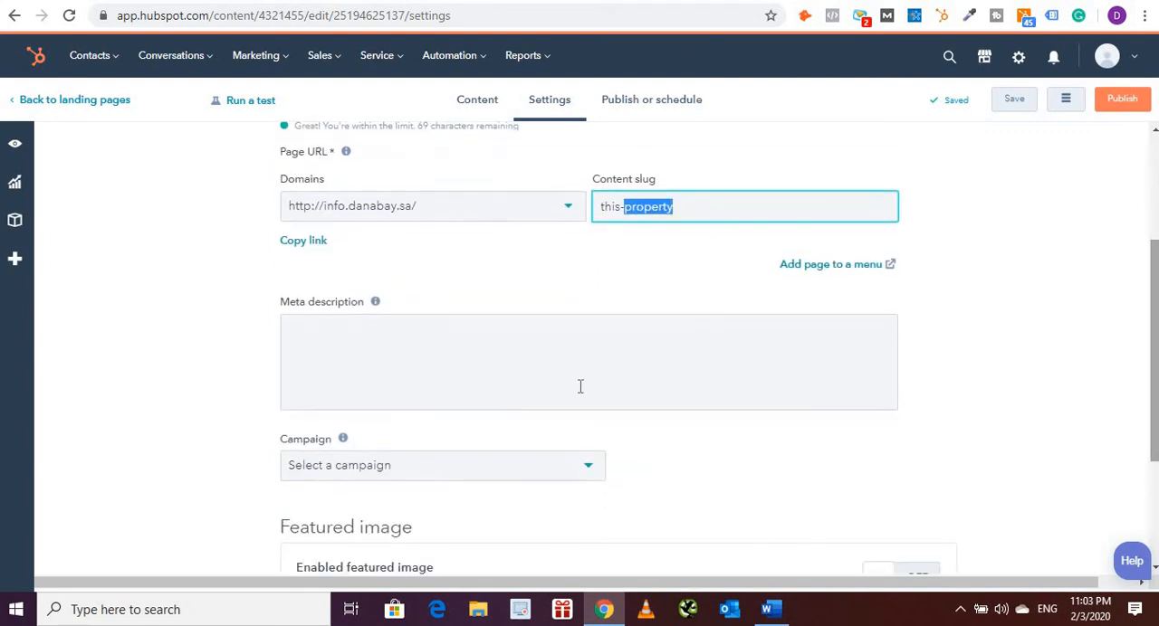
pyautogui.click(458, 375)
pyautogui.write('s')
pyautogui.press('BackSpace')
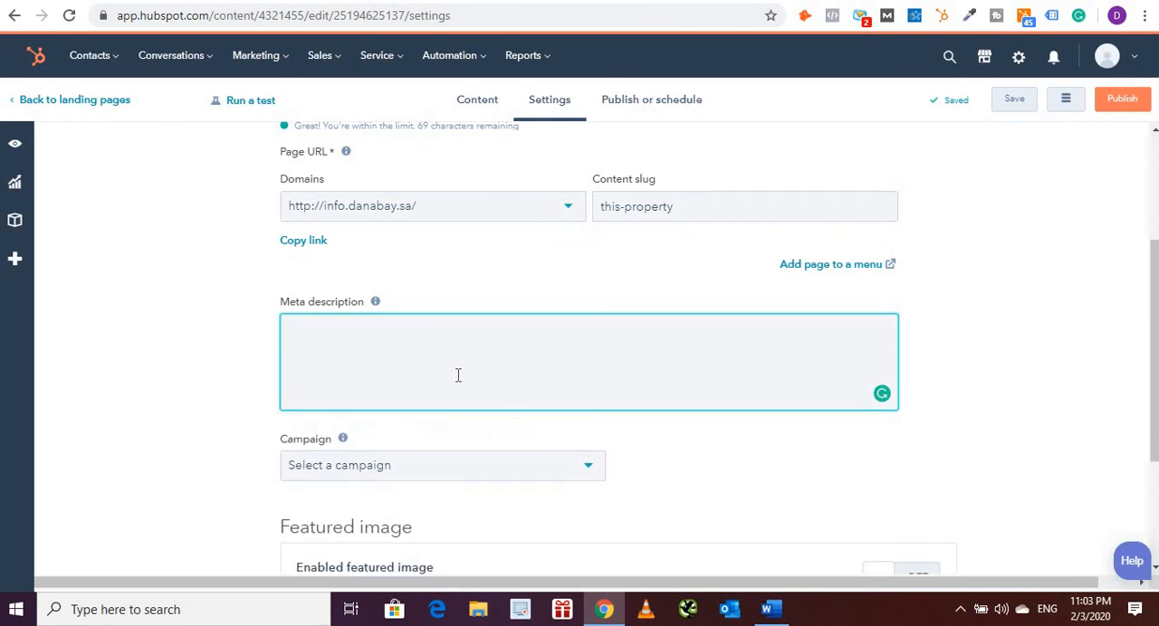
pyautogui.write('This')
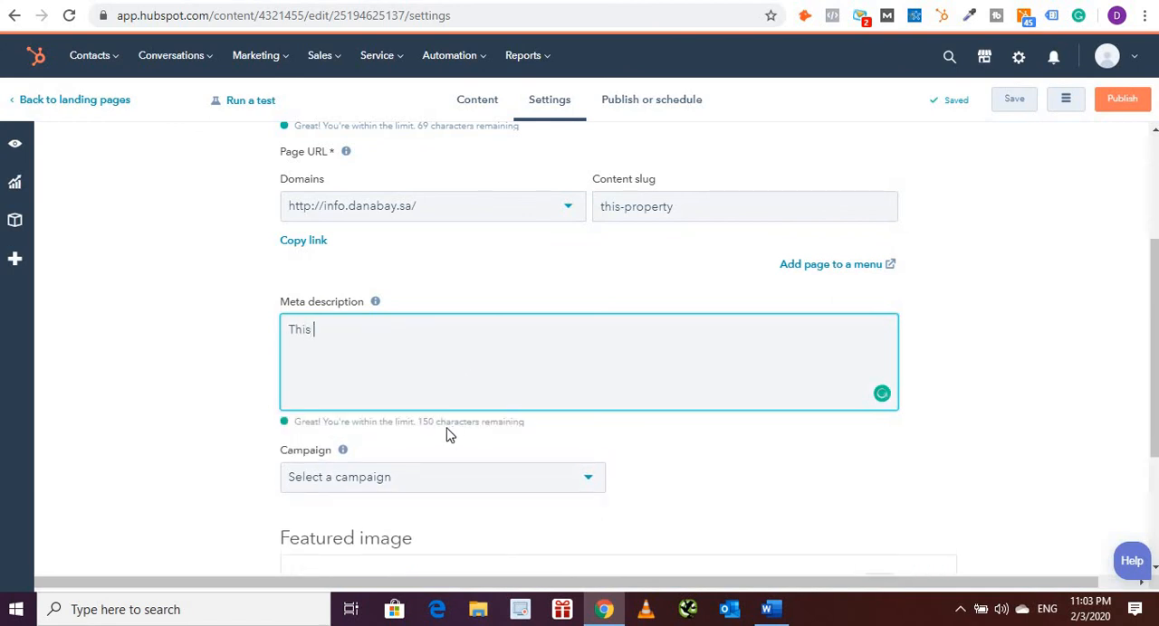
pyautogui.click(424, 428)
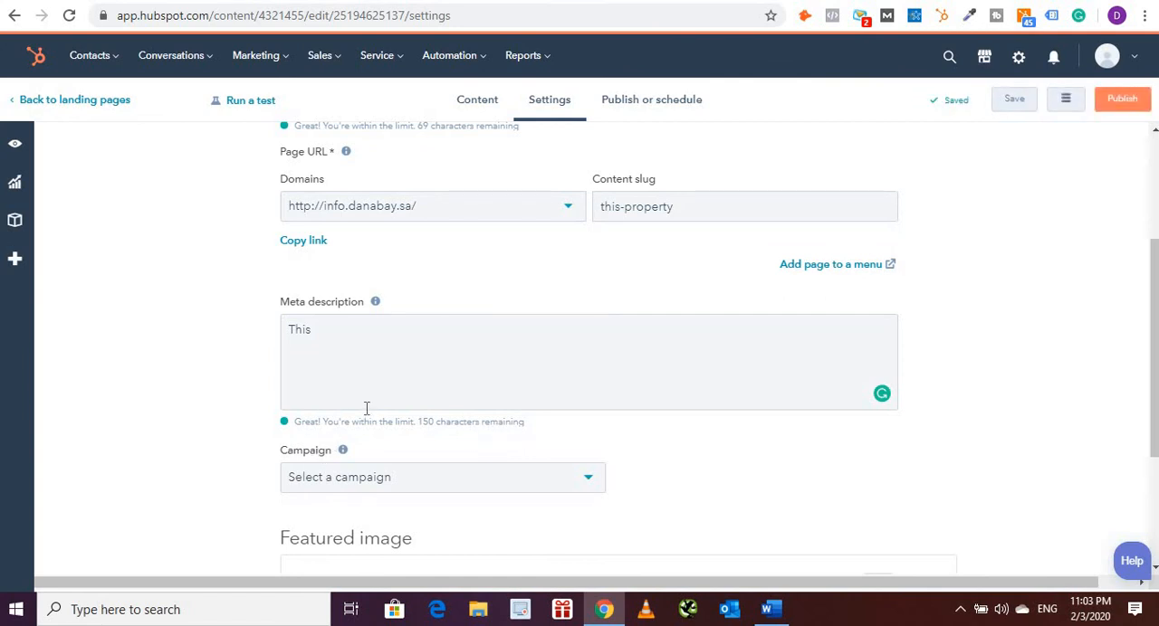
# - Extend the meta description with a long run of "d" characters and trim it to fit the recommended limit of 155 characters
pyautogui.click(332, 335)
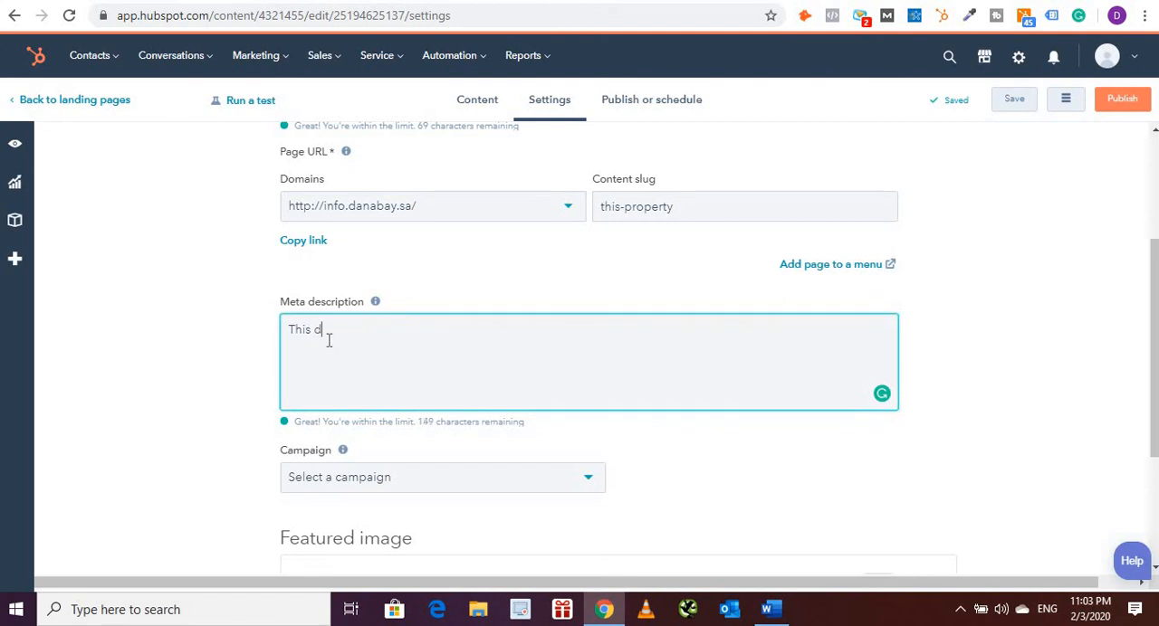
pyautogui.write('ddddddddddddddddddddddddddddddddd')
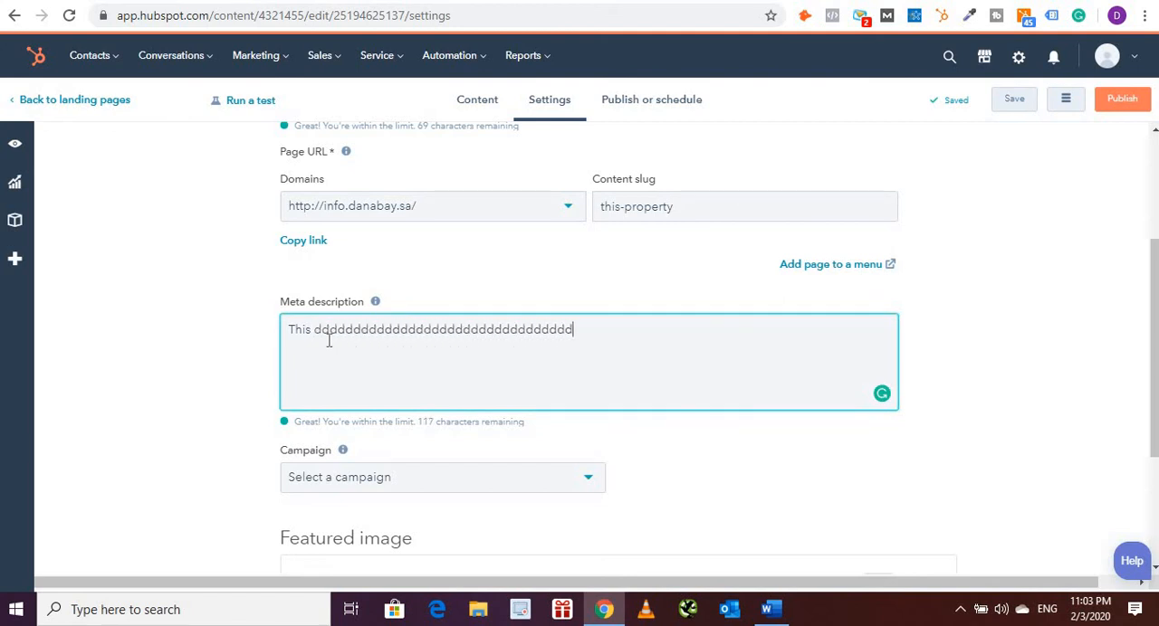
pyautogui.write('ddddddddddddddddddddddddddddddddddddddddddddddddddddddddddddddddddddddddd')
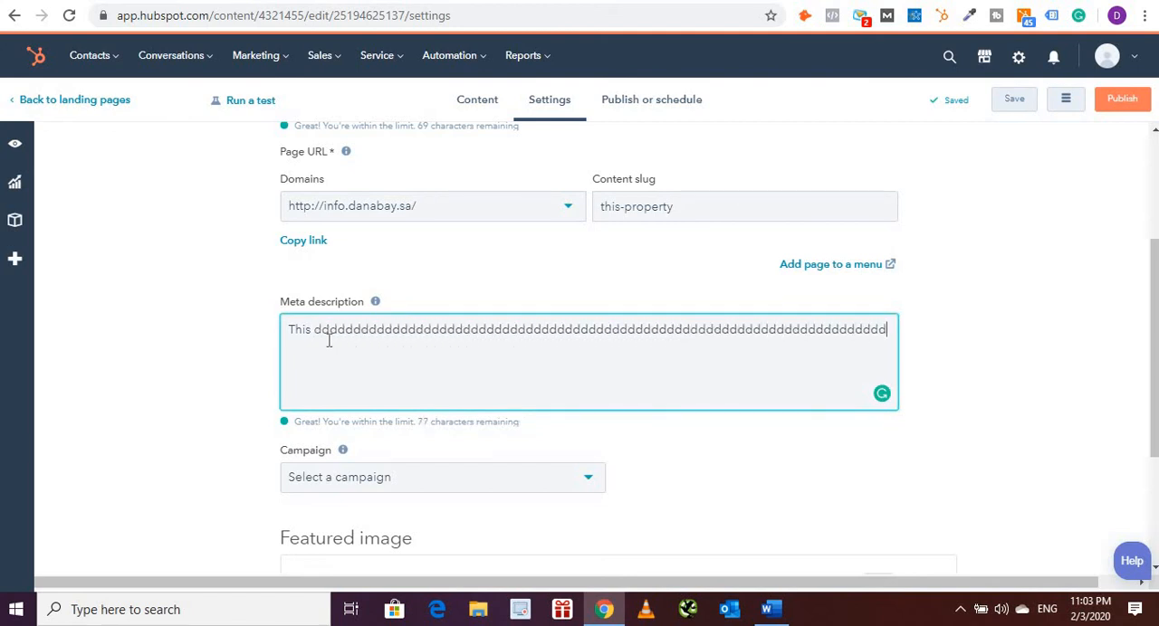
pyautogui.write('ddddddddddddddddddddddddddddddddddddddddddddd')
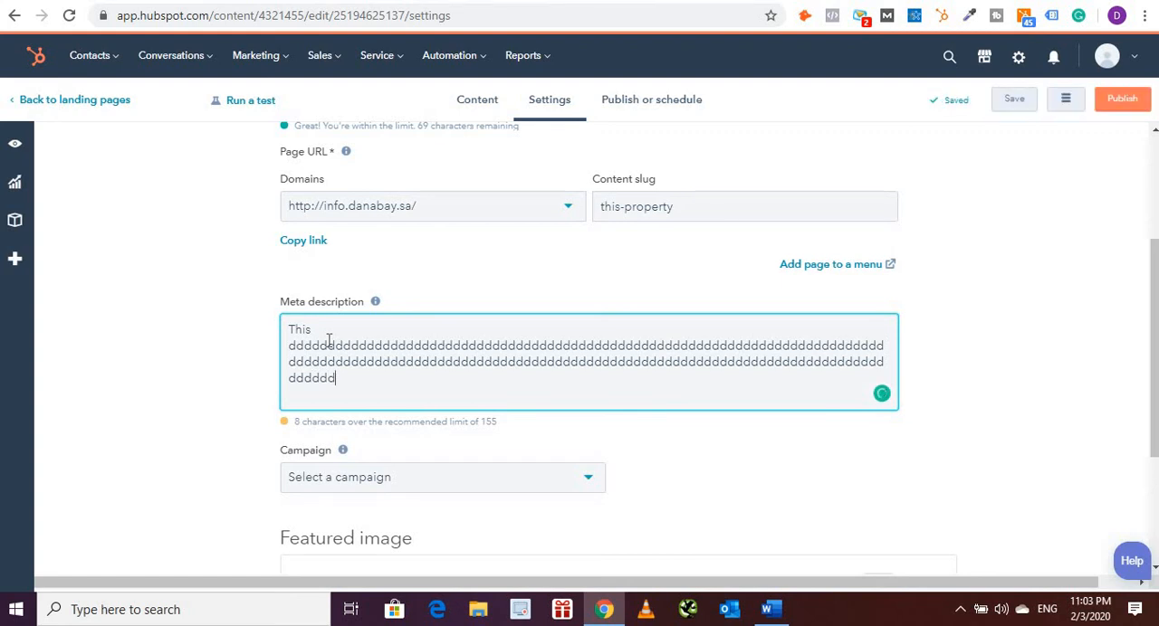
pyautogui.press('BackSpace')
pyautogui.press('BackSpace')
pyautogui.press('BackSpace')
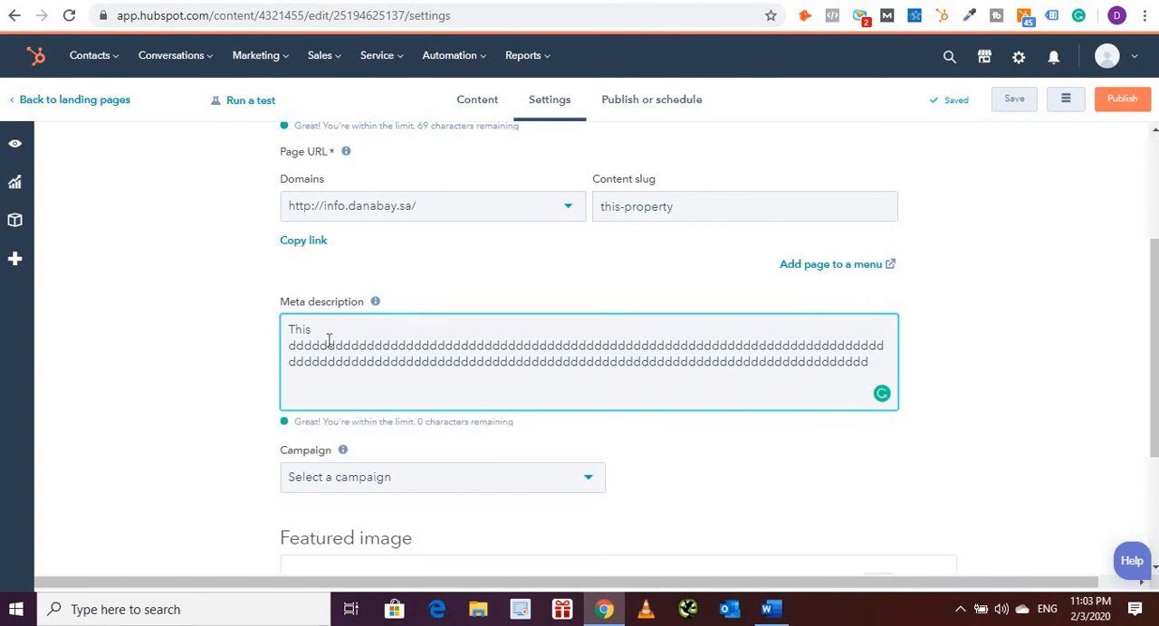
# - Examine the campaign choices, the form for creating a new campaign and the available report options without creating a campaign
pyautogui.click(379, 483)
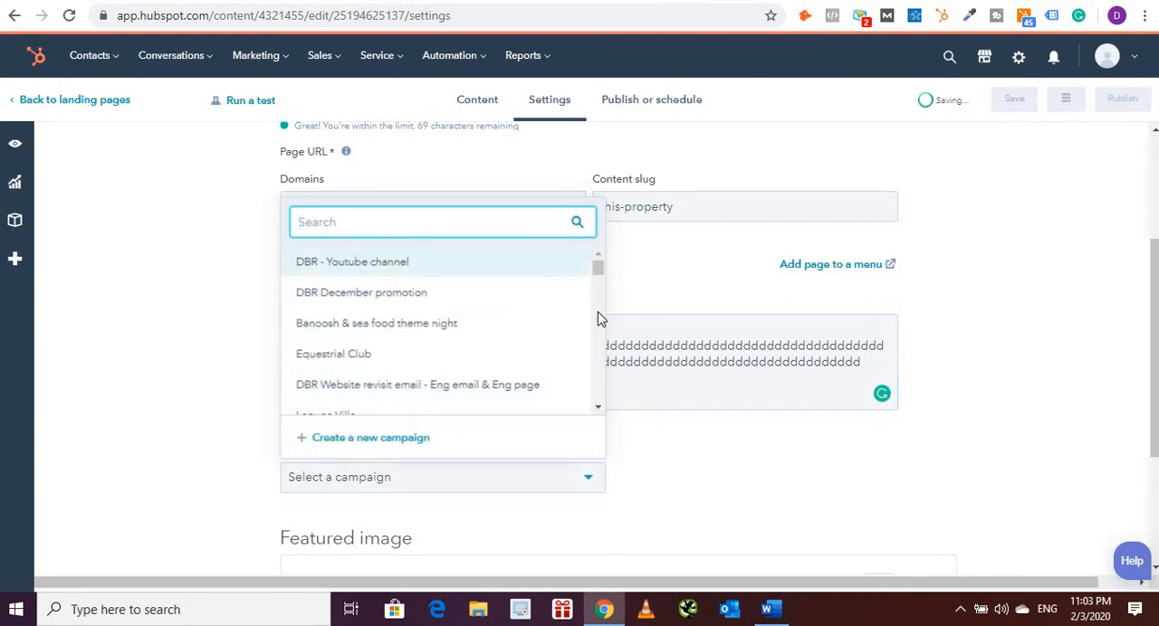
pyautogui.click(412, 440)
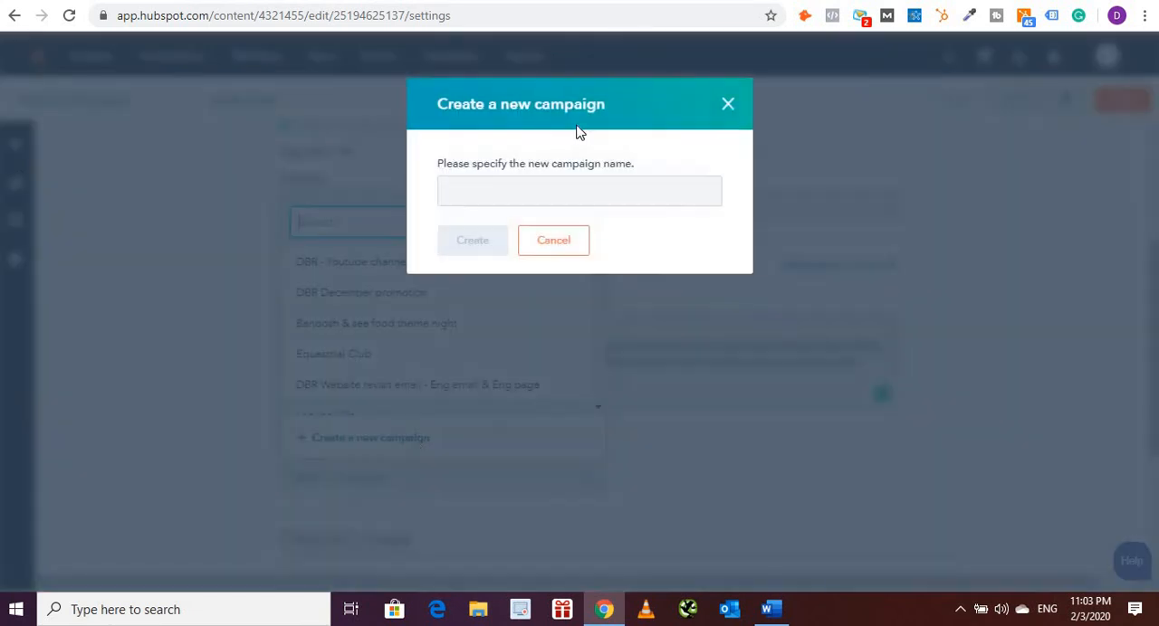
pyautogui.click(553, 240)
pyautogui.click(541, 57)
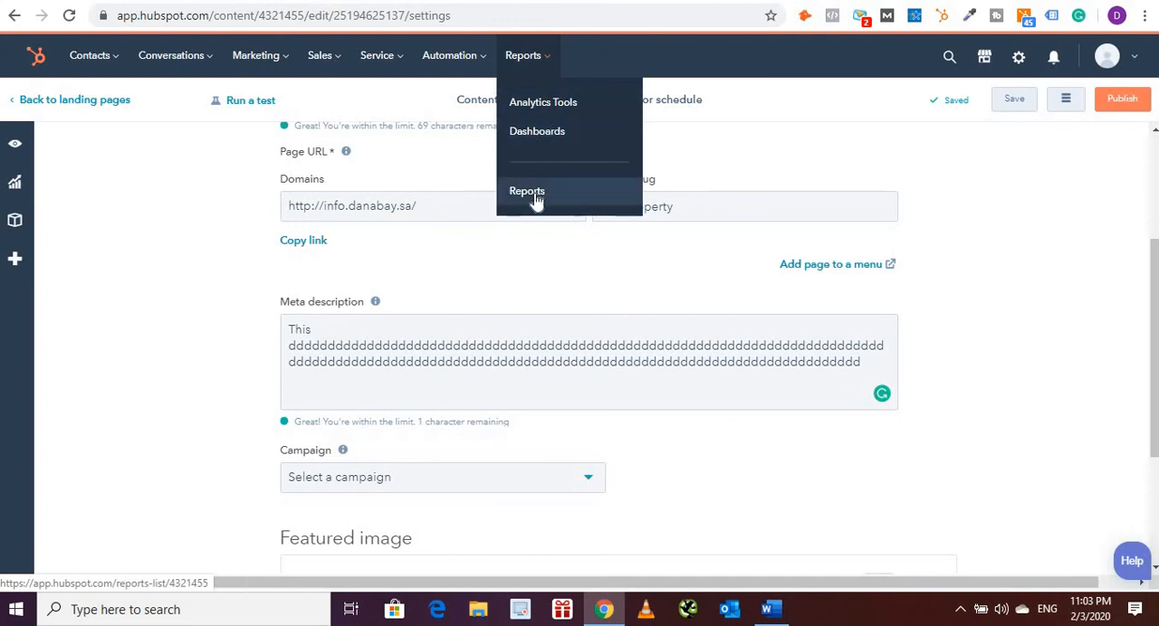
pyautogui.click(145, 299)
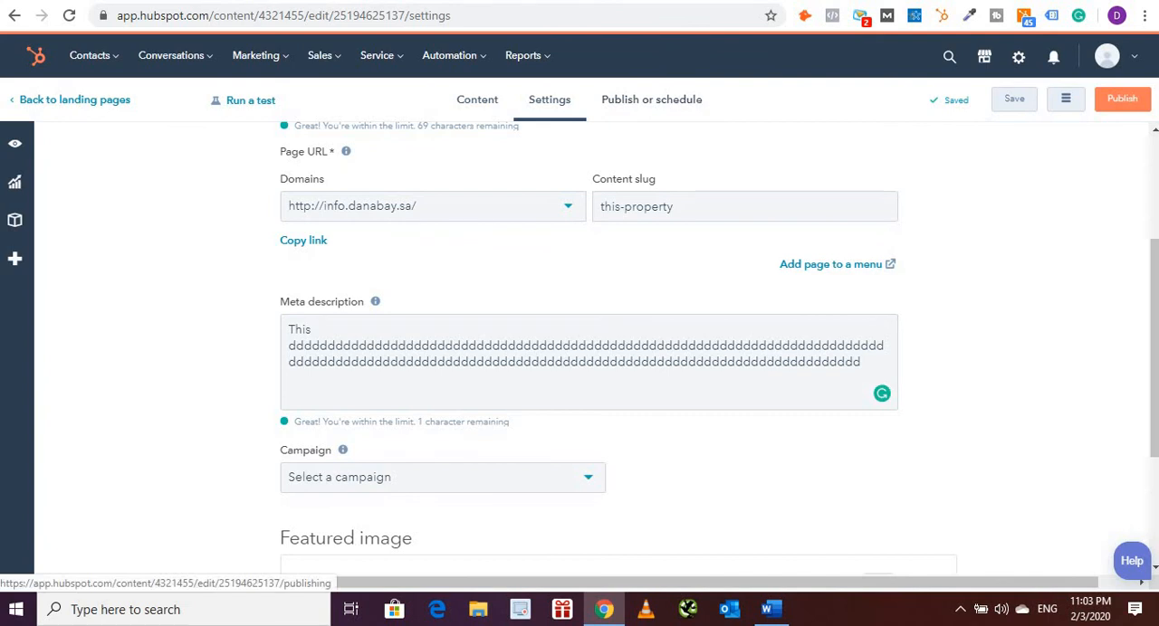
# - Enable the featured image for the page and set its publishing option to Schedule for later
pyautogui.scroll(-3, 534, 439)
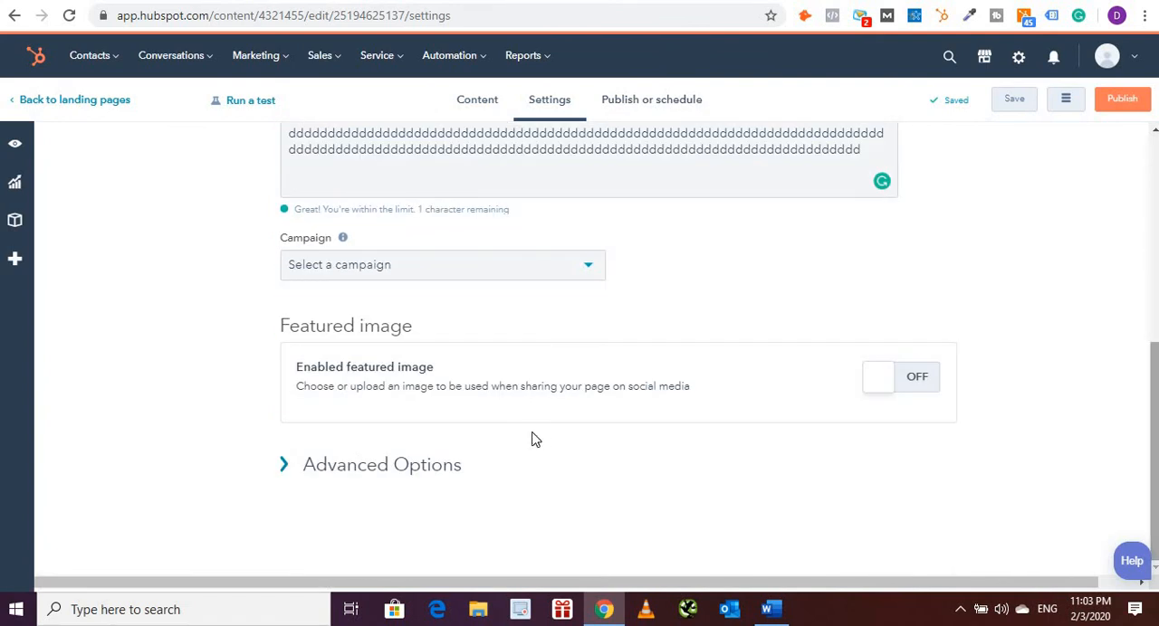
pyautogui.click(936, 381)
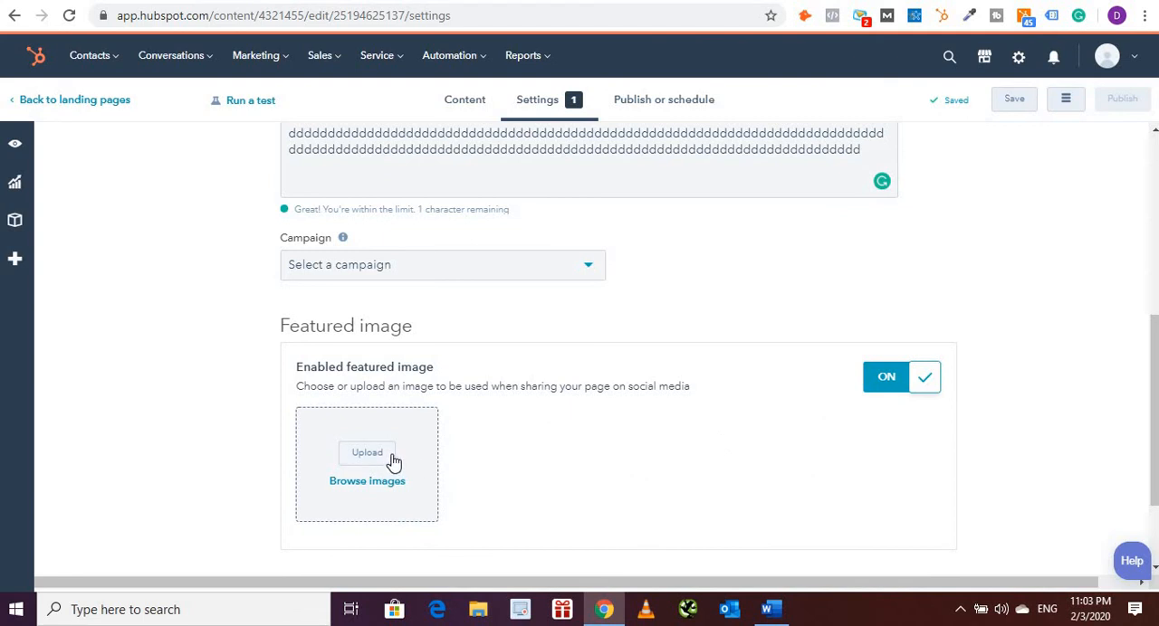
pyautogui.moveTo(1153, 414); pyautogui.dragTo(1153, 461)
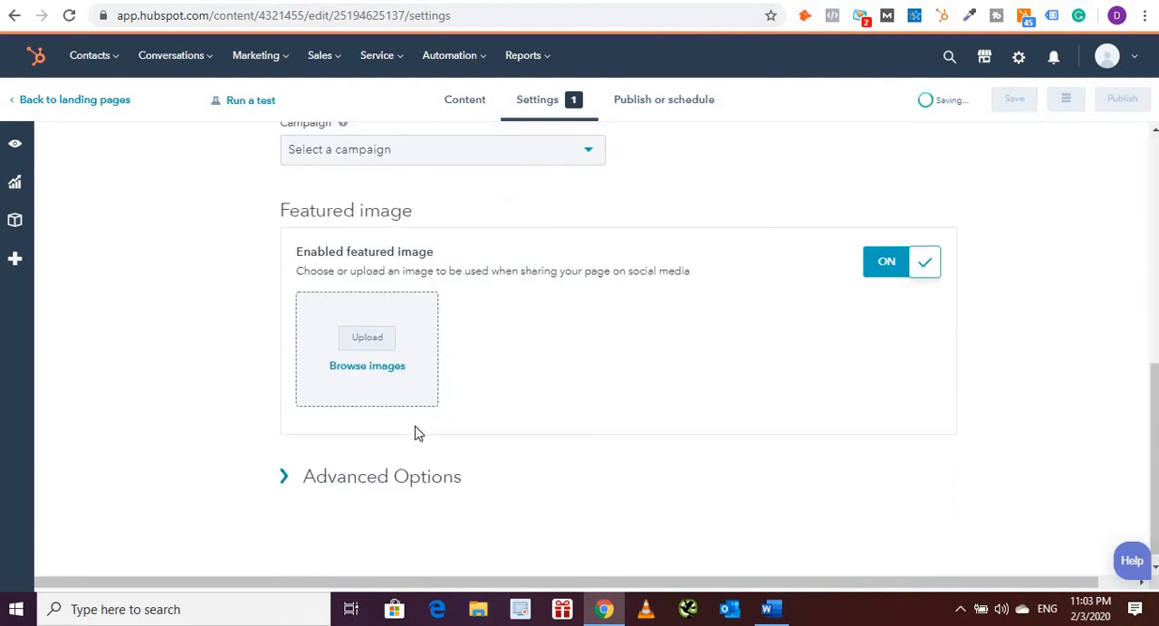
pyautogui.moveTo(538, 272); pyautogui.dragTo(671, 276)
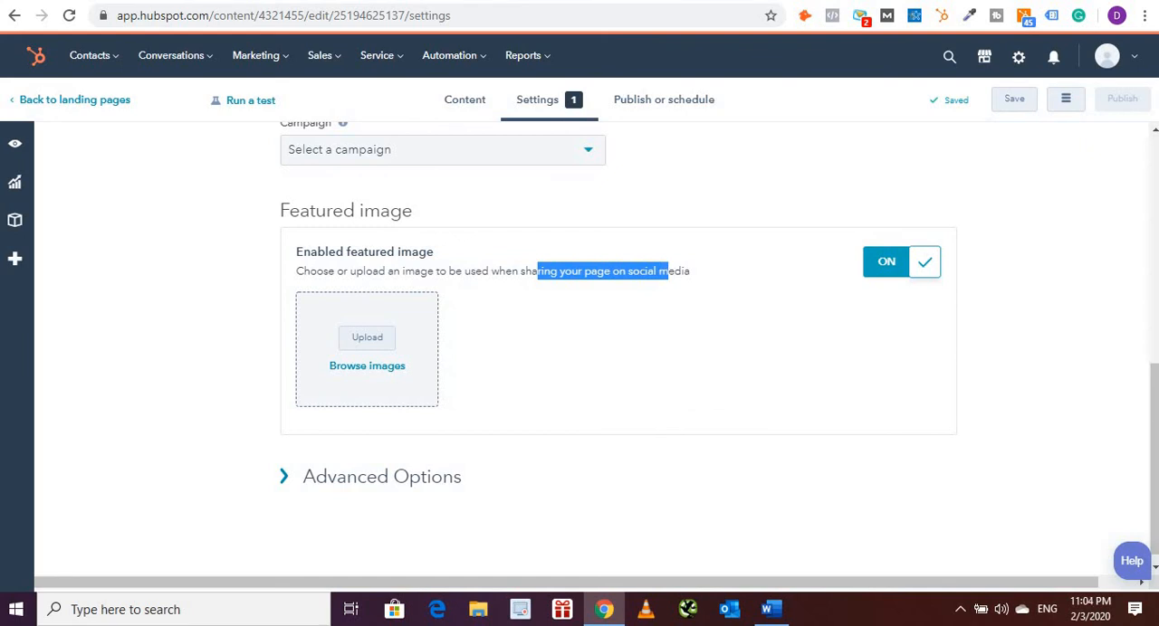
pyautogui.click(649, 107)
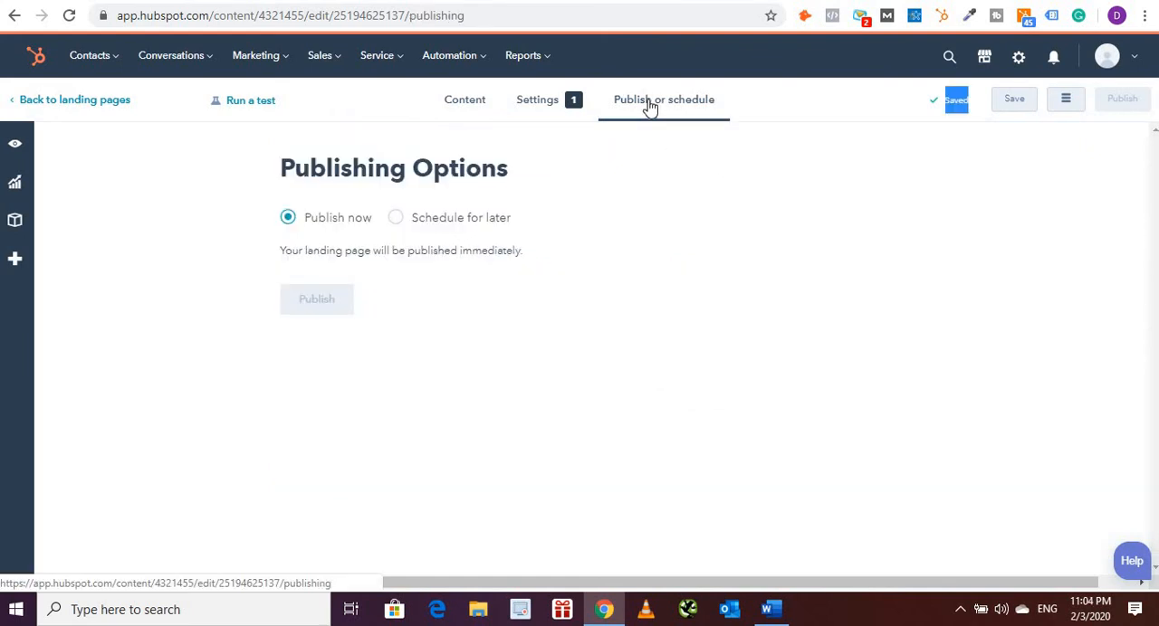
pyautogui.click(398, 219)
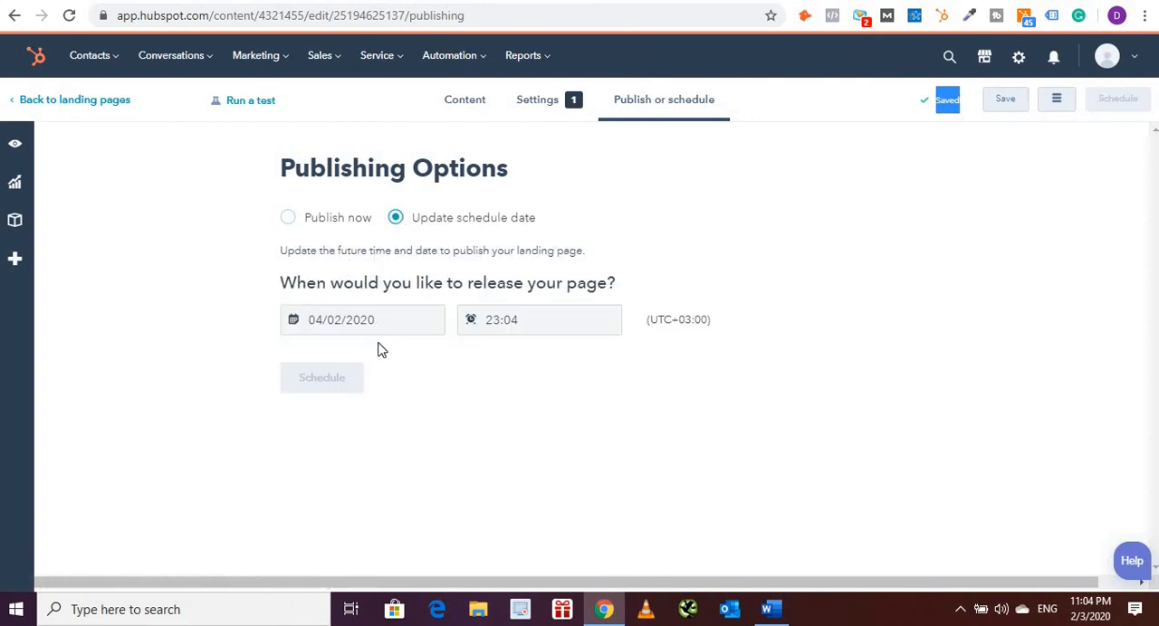
# - Return to the landing pages list and start creating a new landing page
pyautogui.click(91, 102)
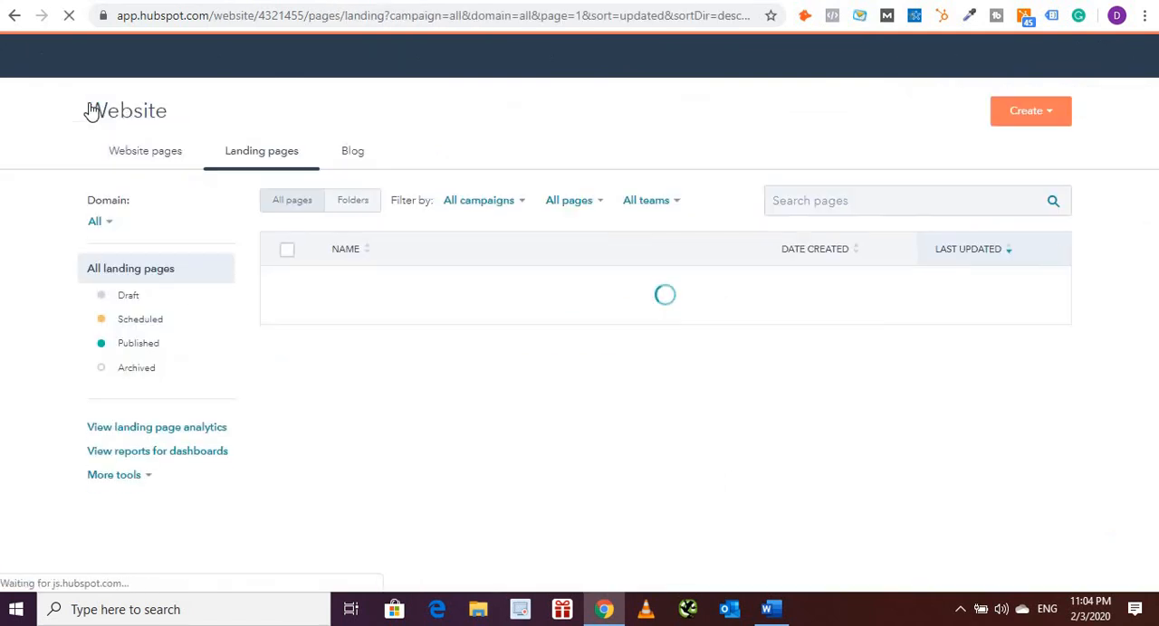
pyautogui.click(1007, 114)
pyautogui.click(998, 155)
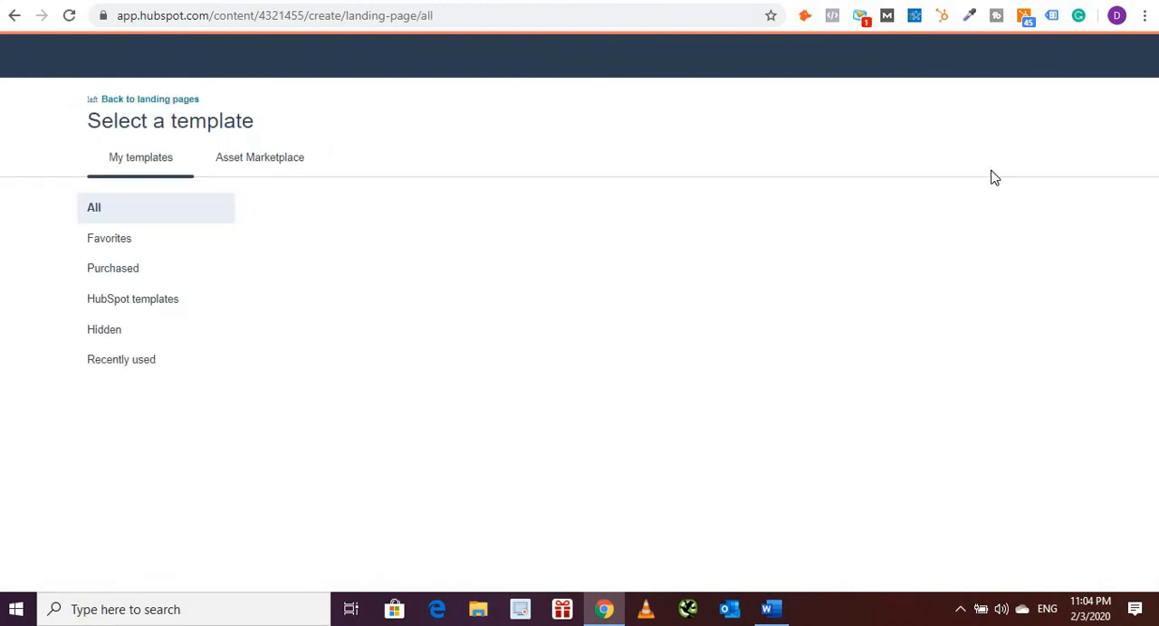
# - Search the templates for "thank" and browse the matching thank you page templates
pyautogui.click(923, 210)
pyautogui.write('k')
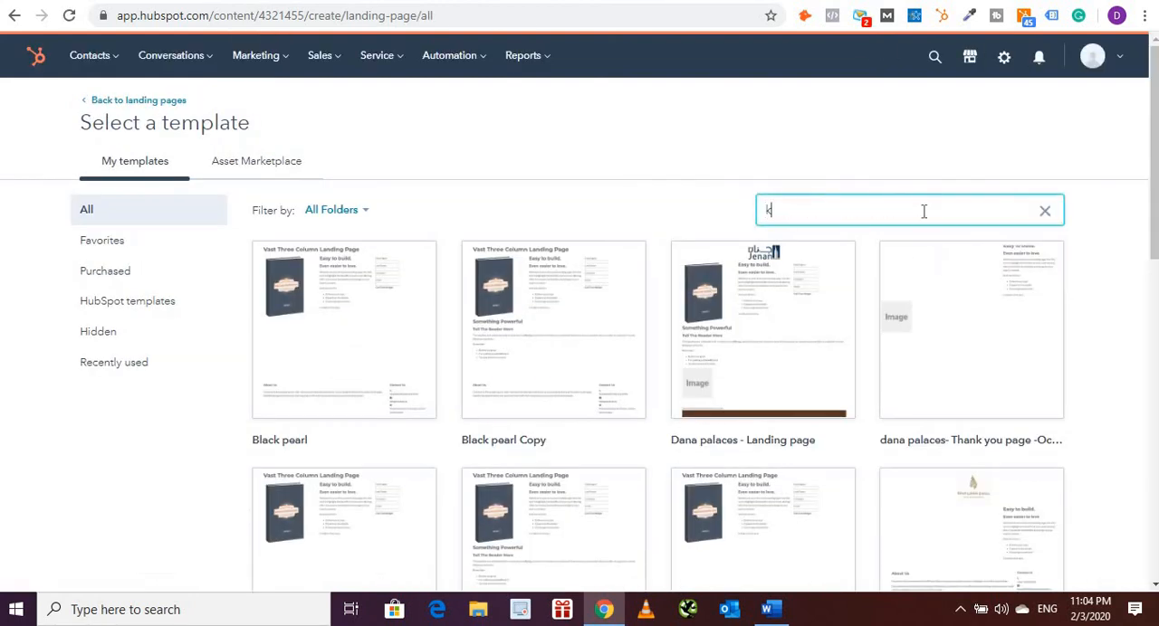
pyautogui.write('hob')
pyautogui.press('BackSpace')
pyautogui.press('BackSpace')
pyautogui.press('BackSpace')
pyautogui.press('BackSpace')
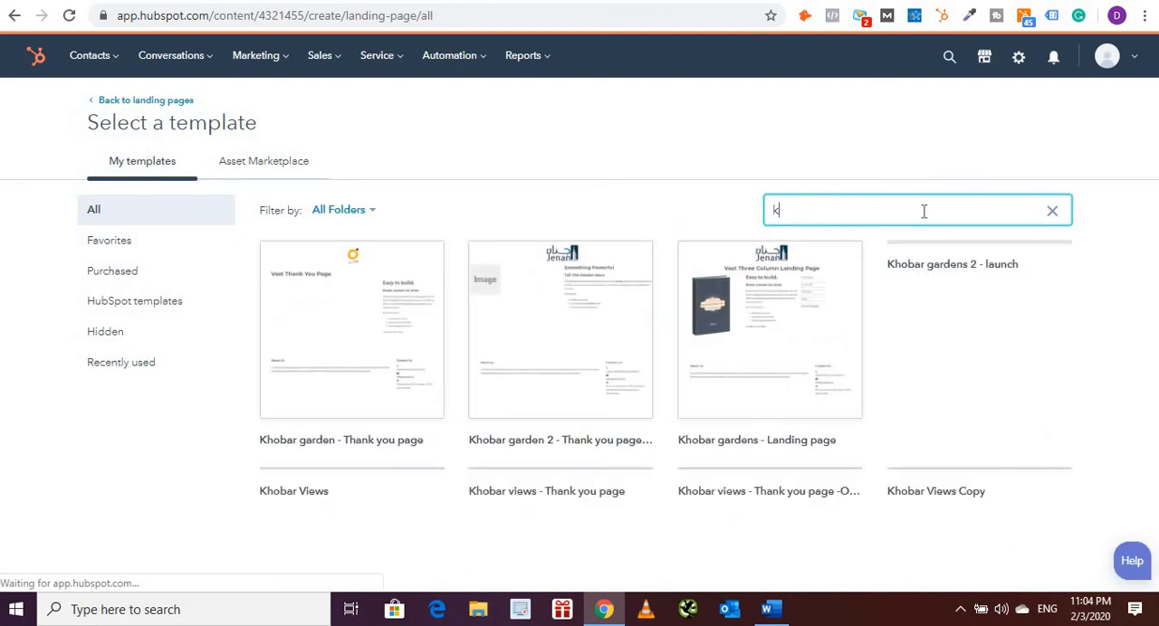
pyautogui.write('thank')
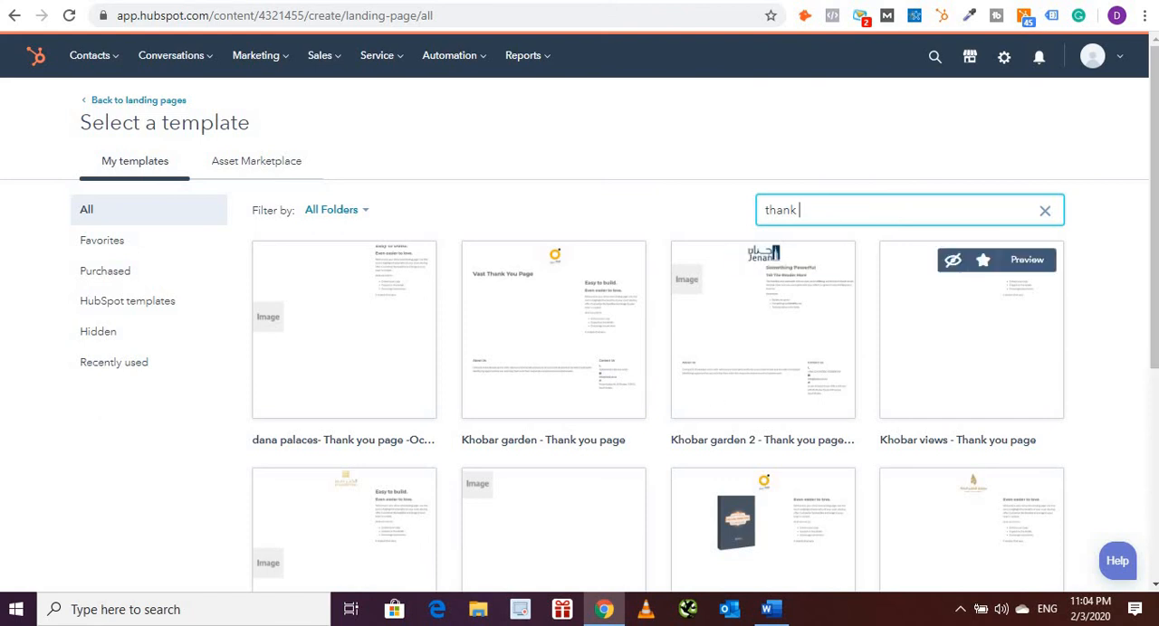
pyautogui.scroll(-4, 1117, 453)
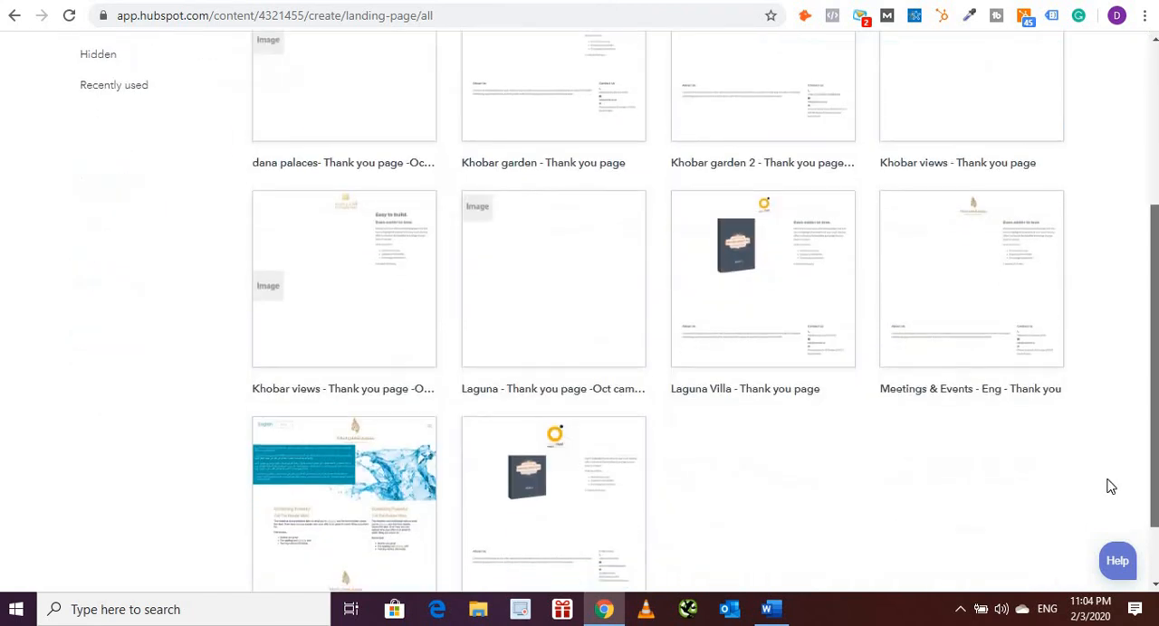
pyautogui.scroll(2, 1127, 393)
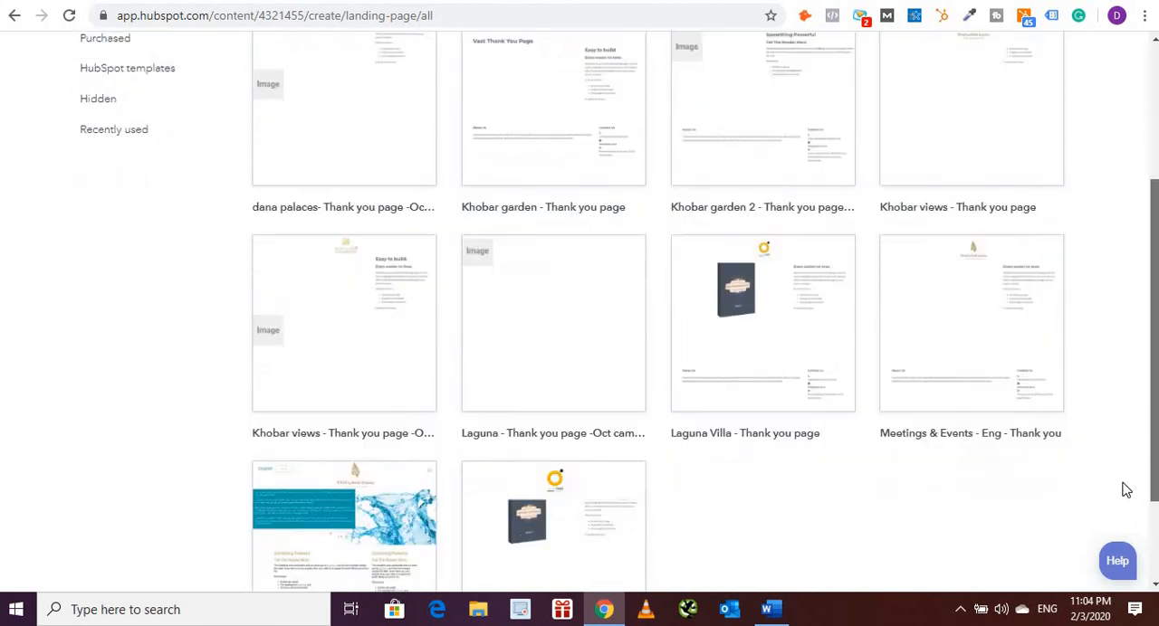
pyautogui.scroll(-2, 1123, 489)
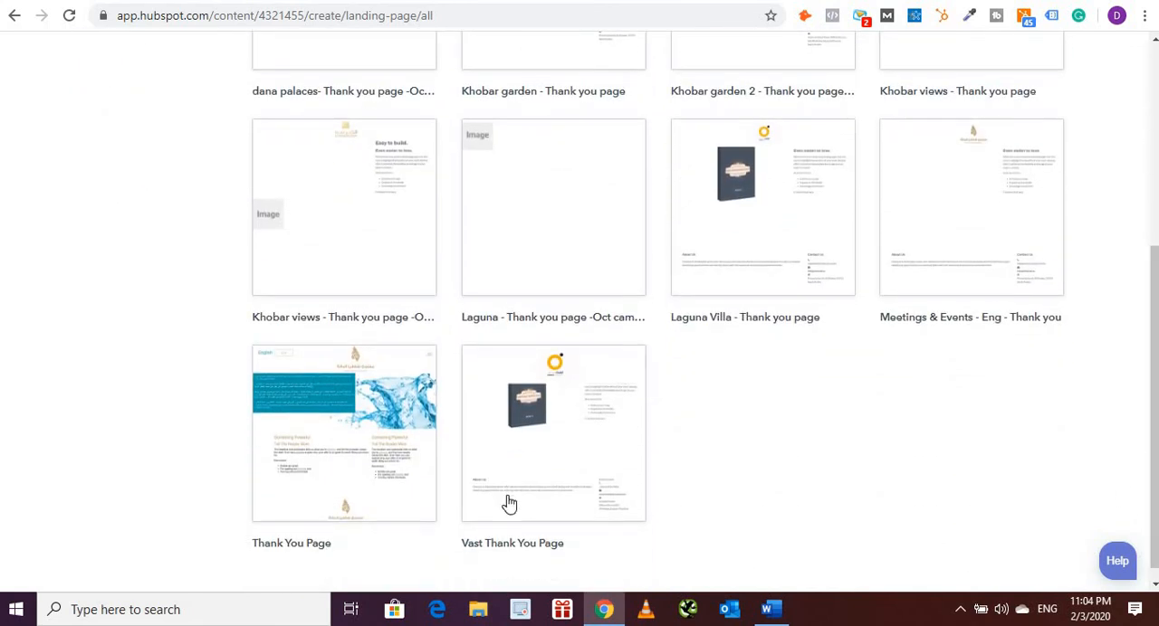
pyautogui.click(552, 440)
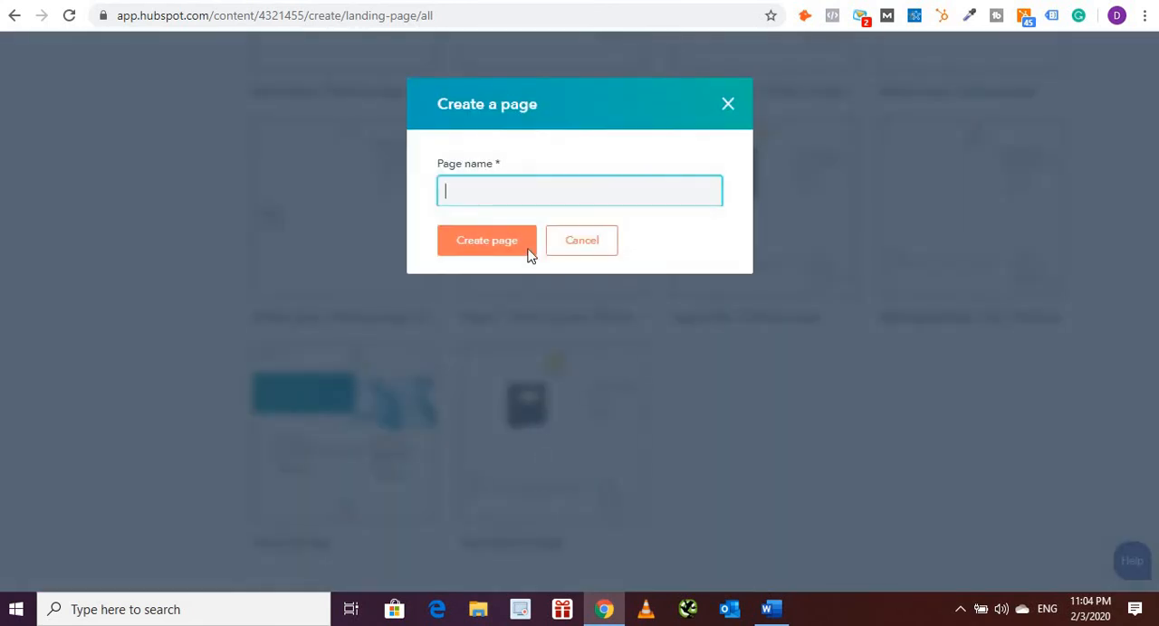
pyautogui.click(550, 237)
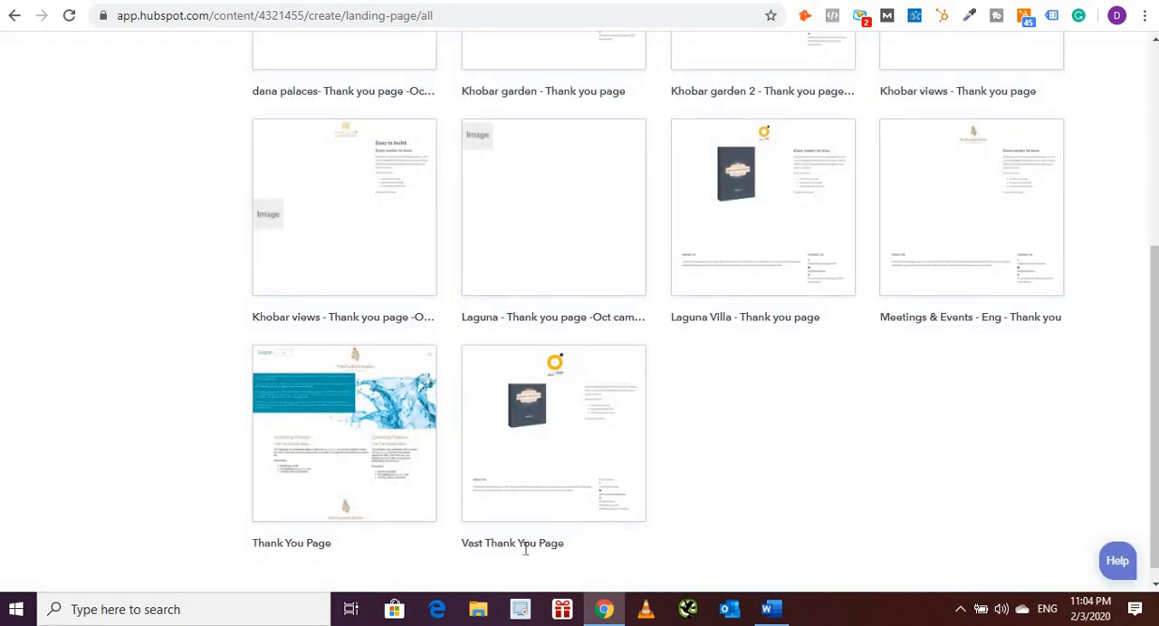
pyautogui.click(565, 448)
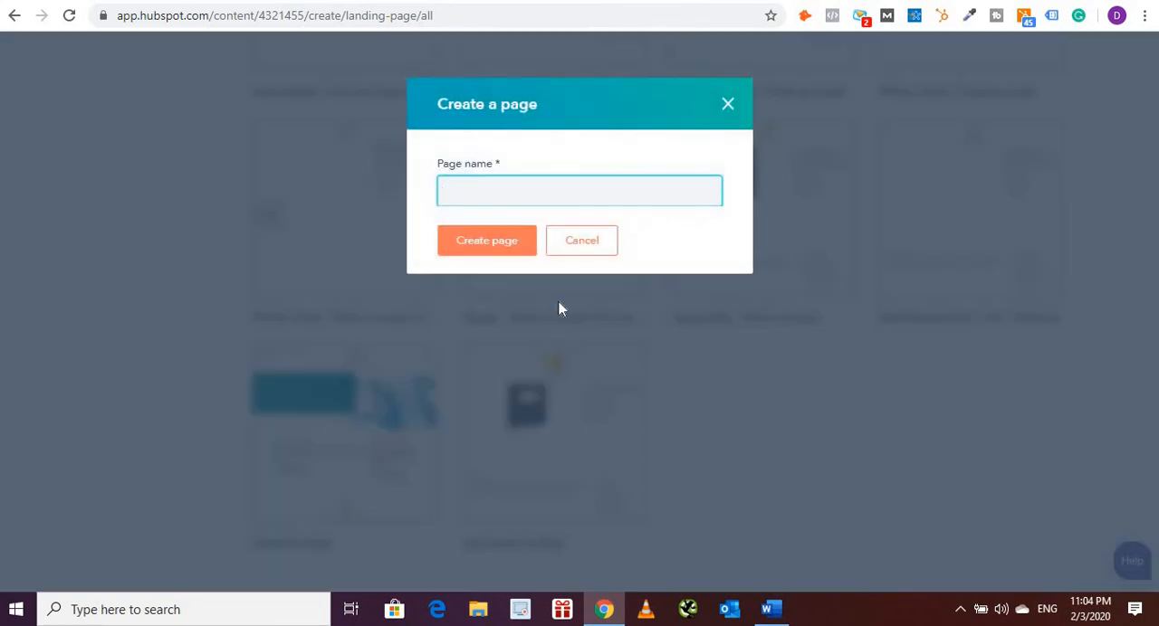
pyautogui.click(554, 241)
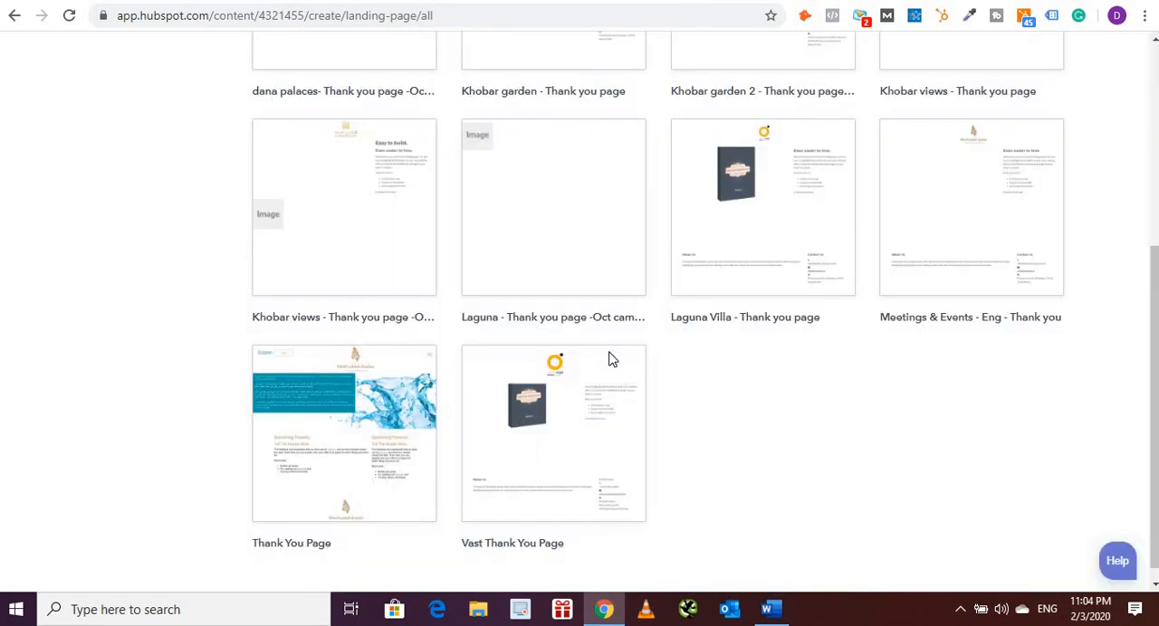
# - Create a page named "Test - Thank you page" from the Vast Thank You Page template
pyautogui.click(608, 364)
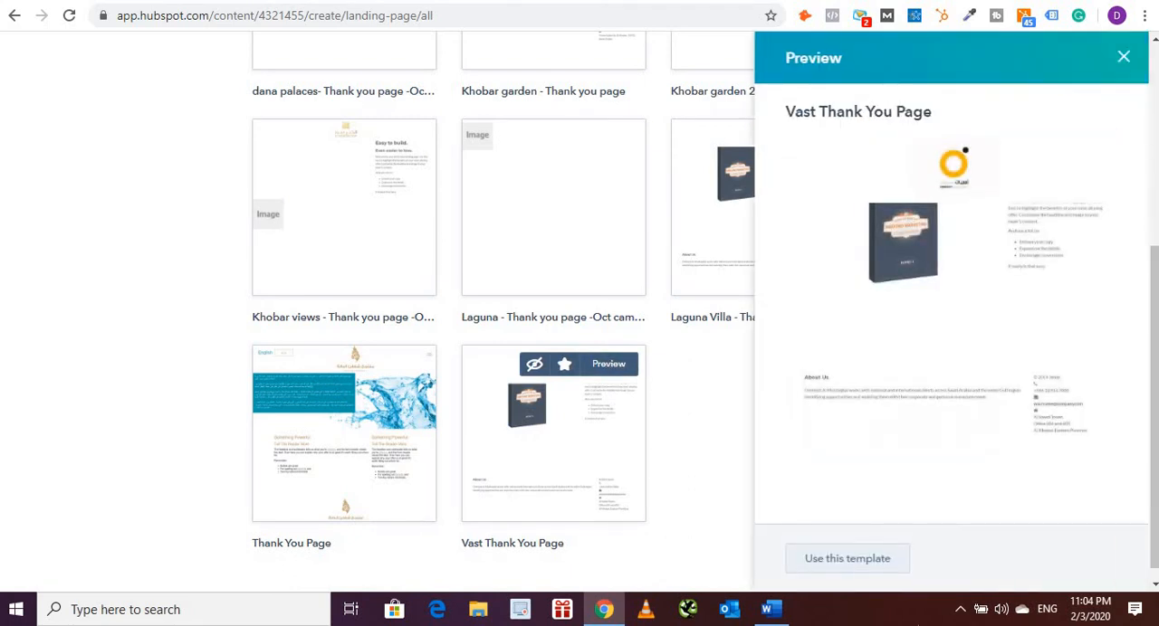
pyautogui.click(820, 561)
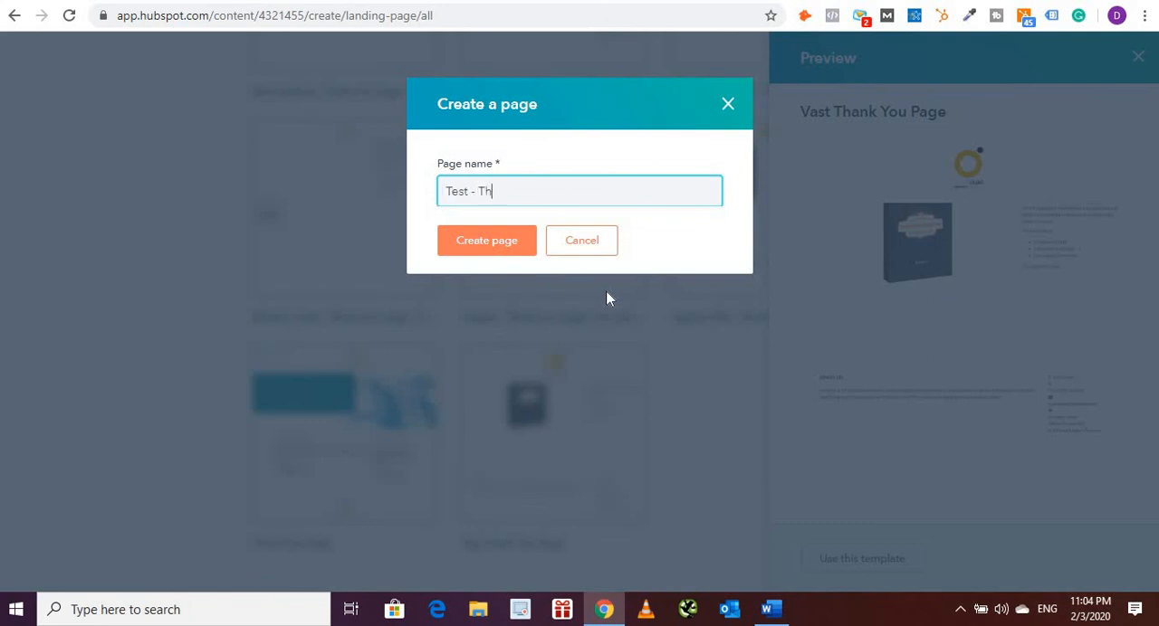
pyautogui.write('ge')
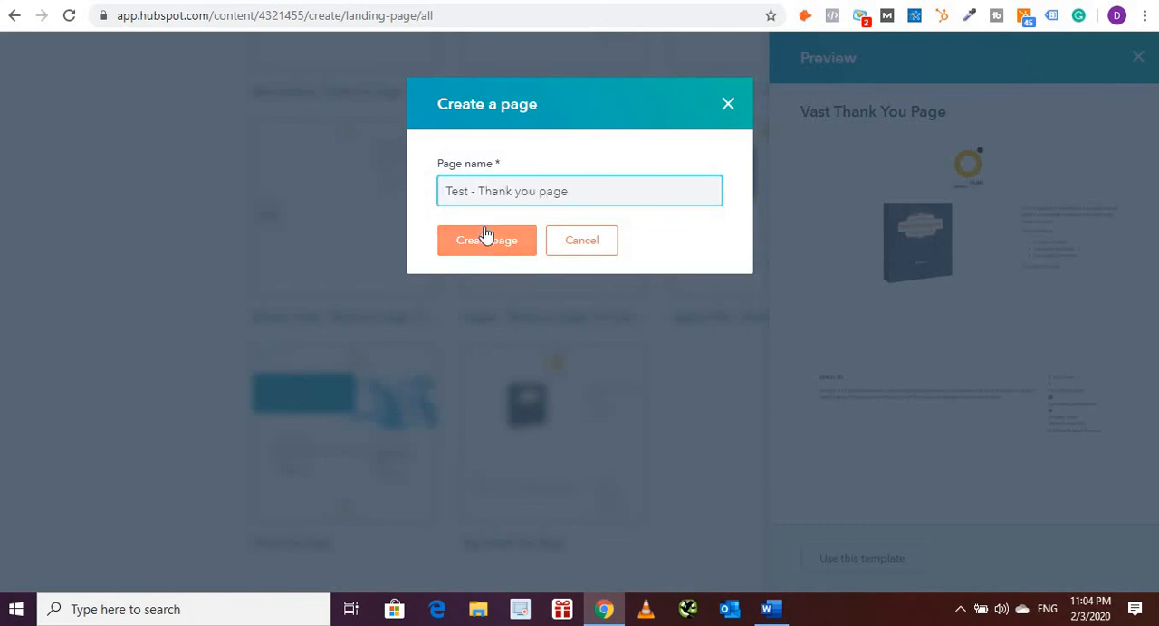
pyautogui.click(489, 250)
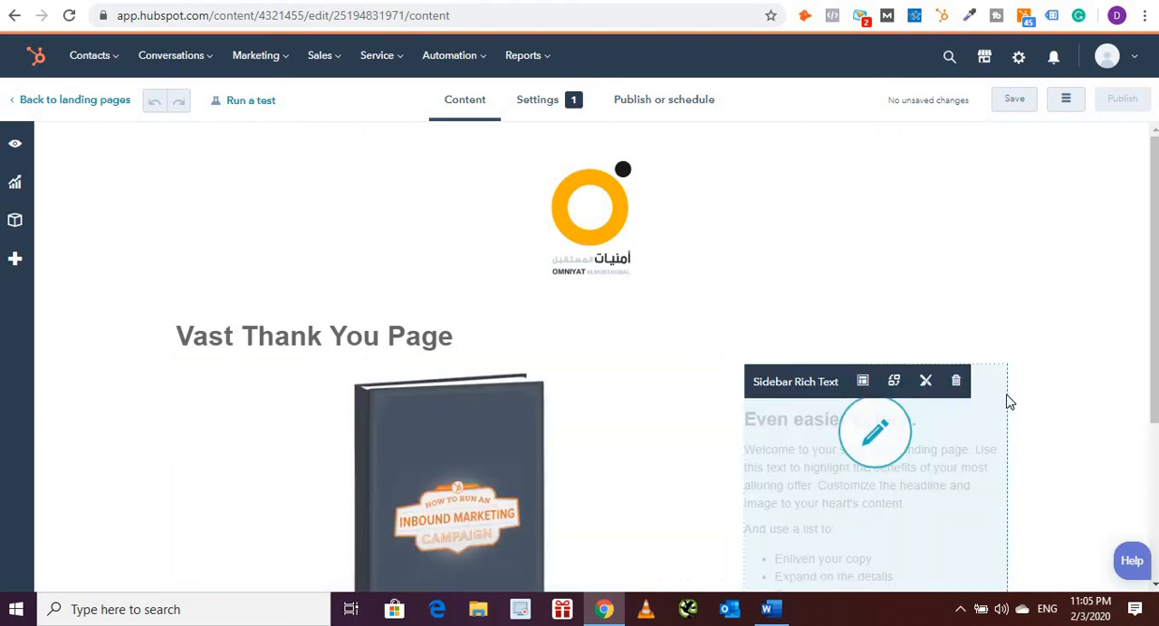
# - Review the new thank you page's content and its optimization recommendations for title, meta description and images
pyautogui.scroll(-2, 1139, 373)
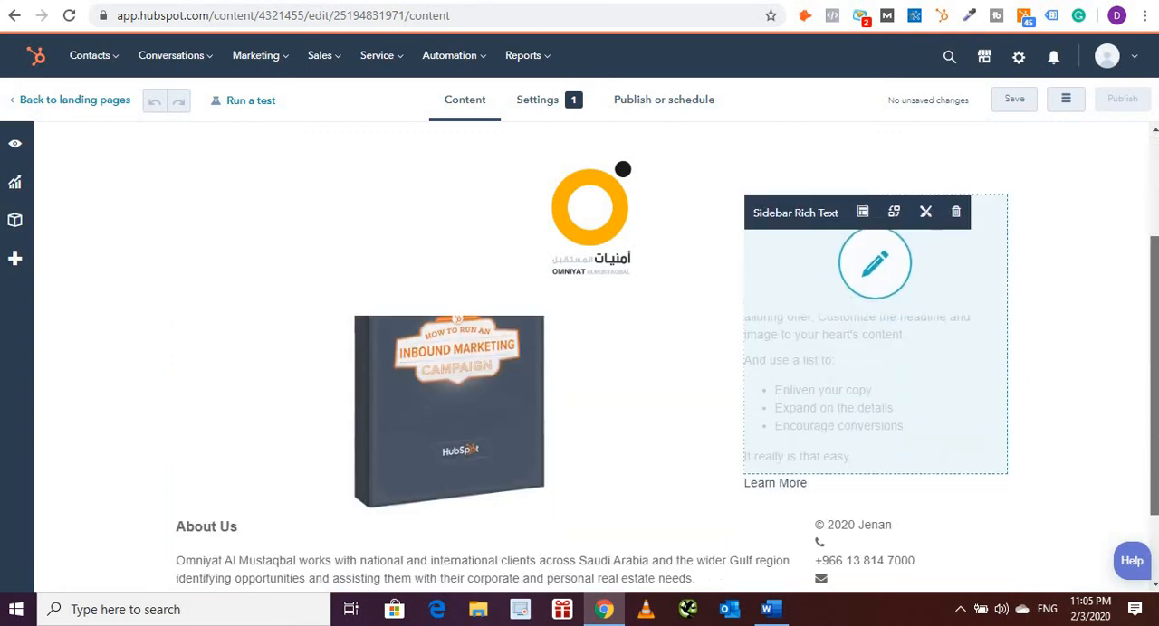
pyautogui.scroll(-1, 1063, 540)
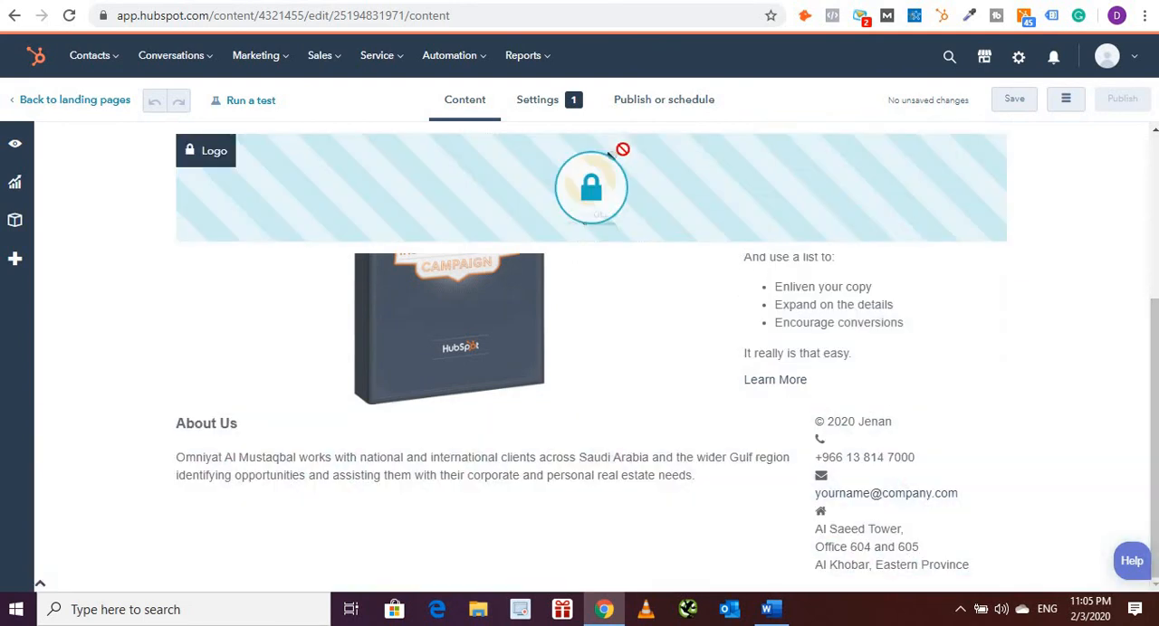
pyautogui.click(539, 104)
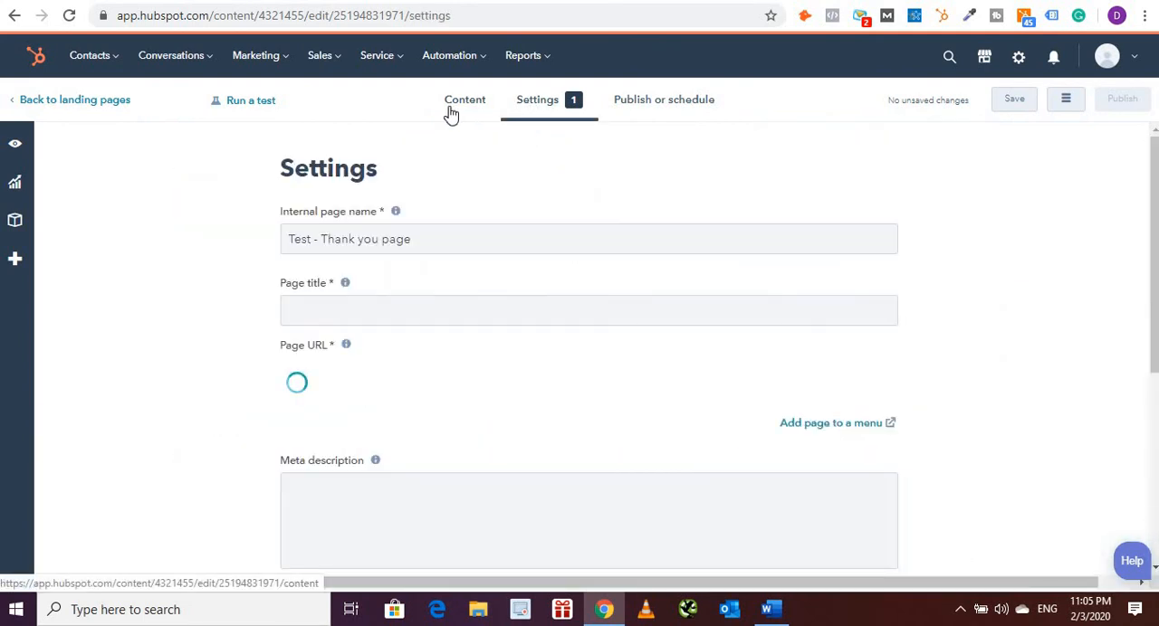
pyautogui.click(451, 111)
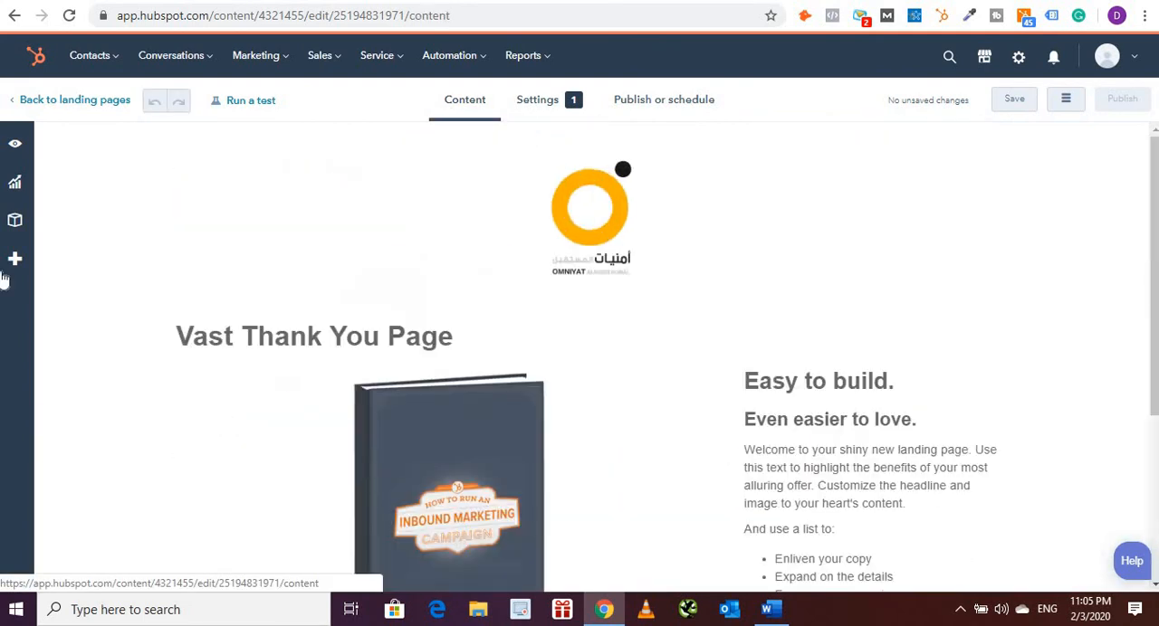
pyautogui.click(14, 185)
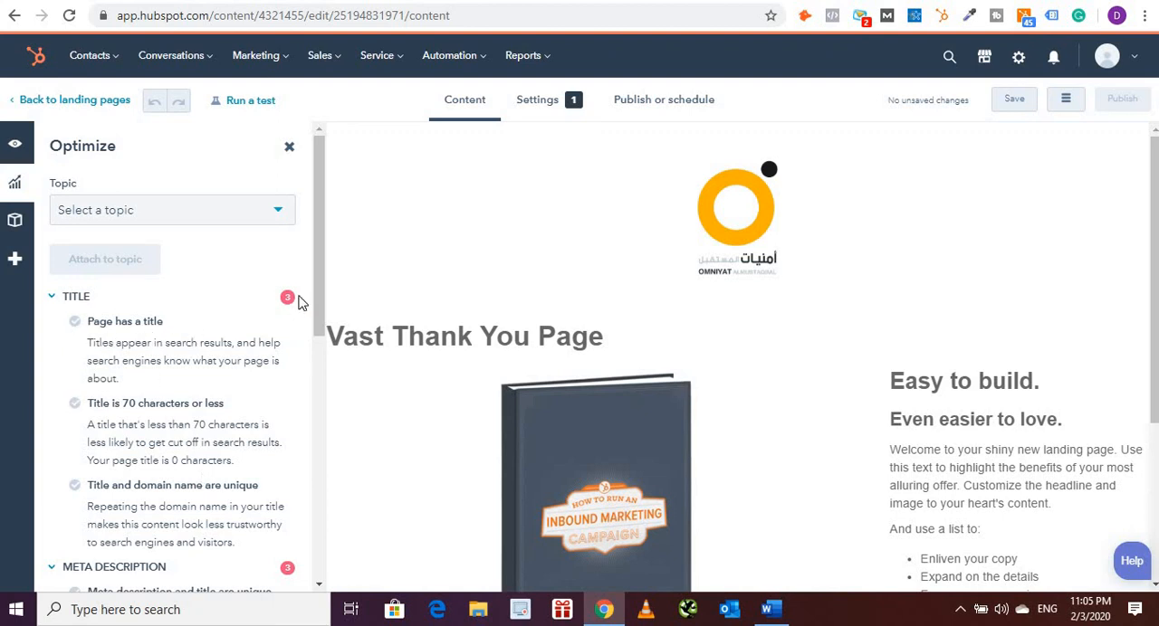
pyautogui.moveTo(315, 306); pyautogui.dragTo(371, 572)
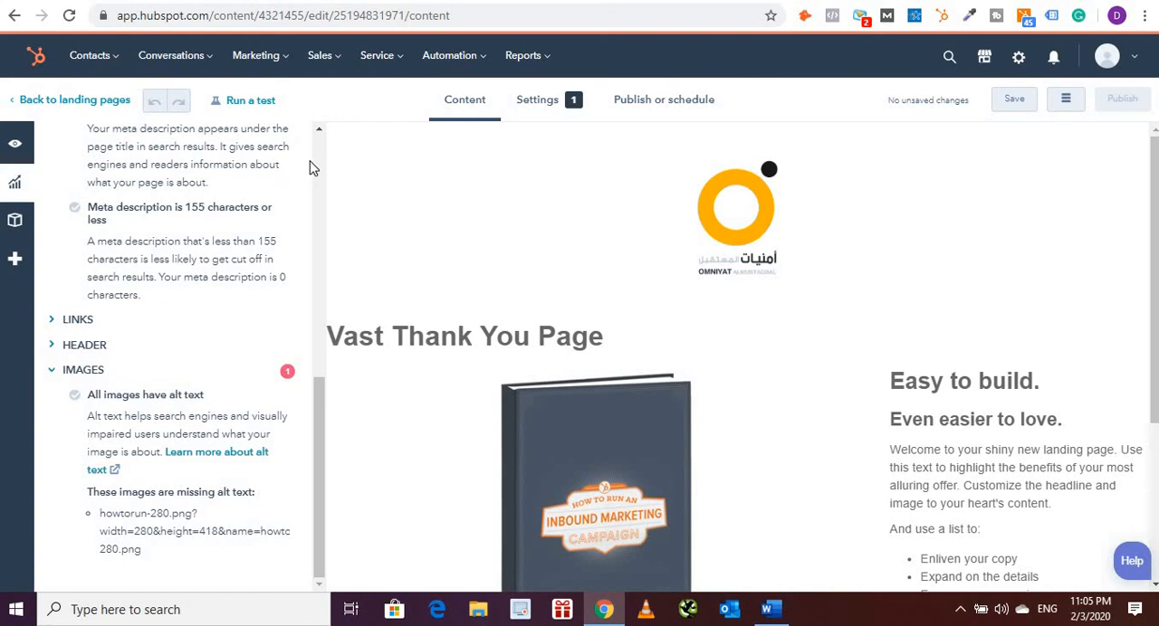
pyautogui.scroll(10, 316, 168)
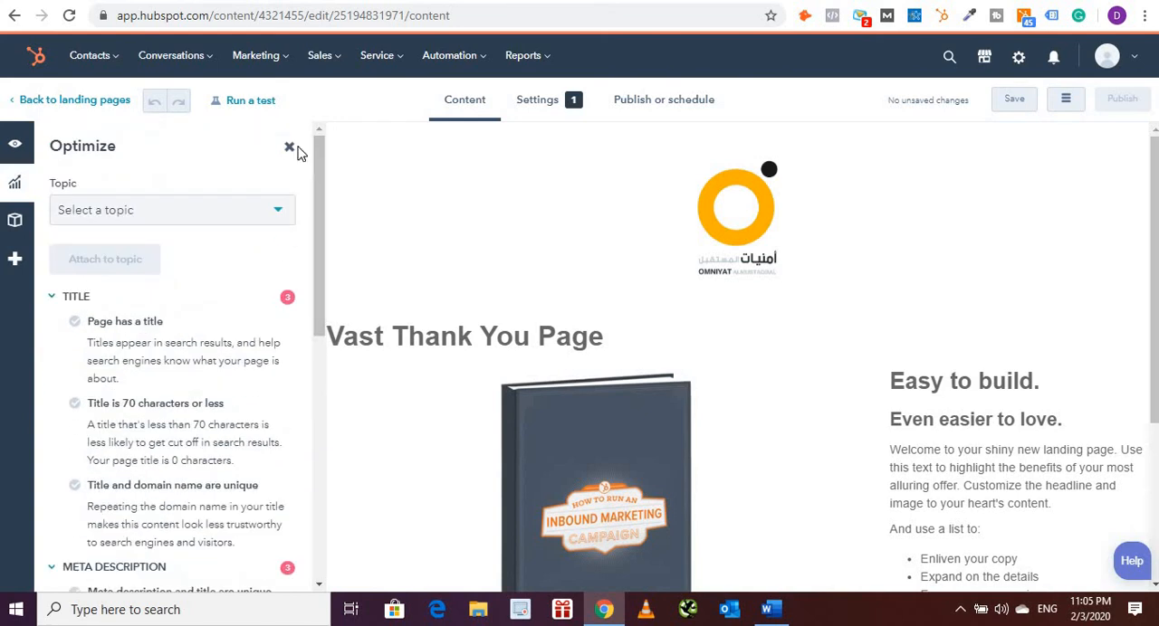
pyautogui.click(289, 147)
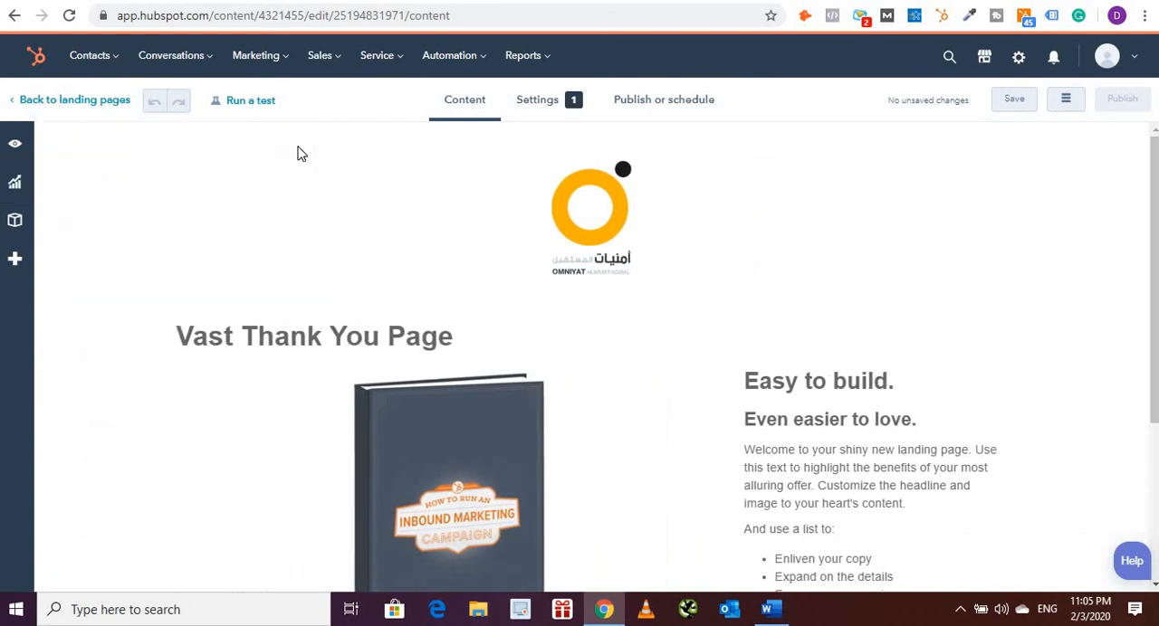
# - Set the thank you page's content slug to "test" and copy the page link
pyautogui.click(534, 117)
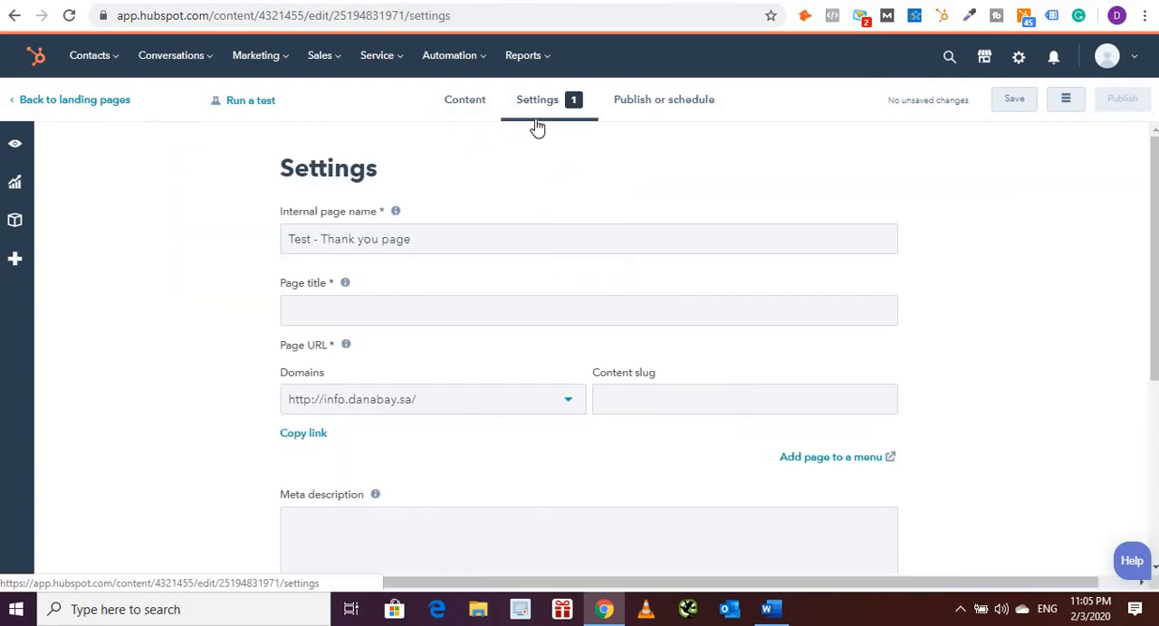
pyautogui.click(619, 391)
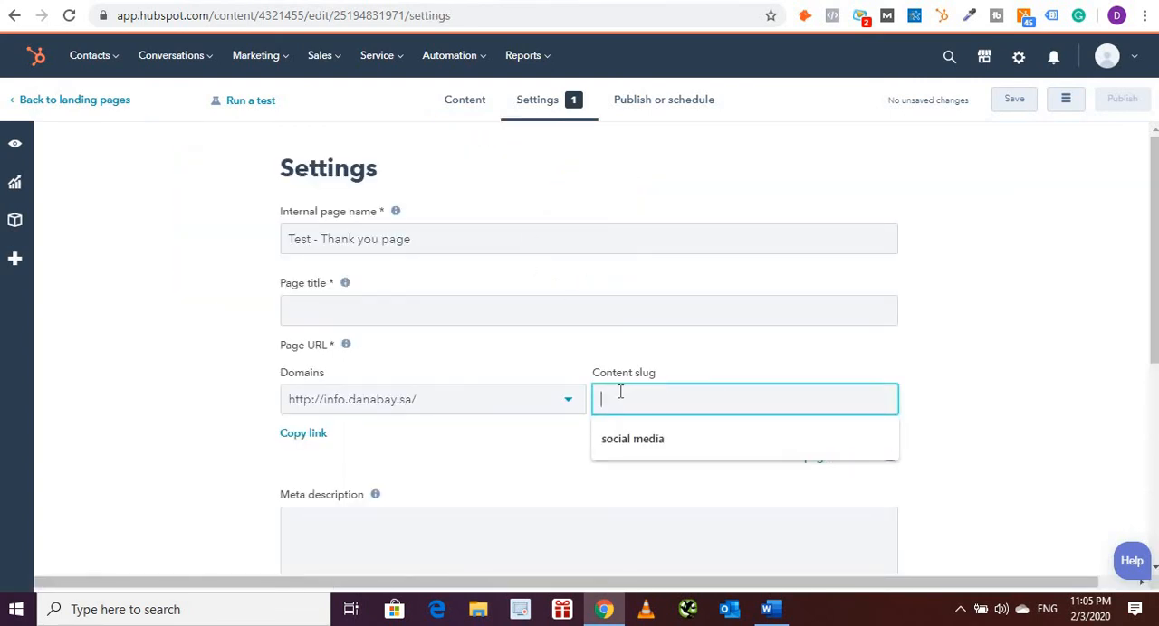
pyautogui.write('test')
pyautogui.press('Tab')
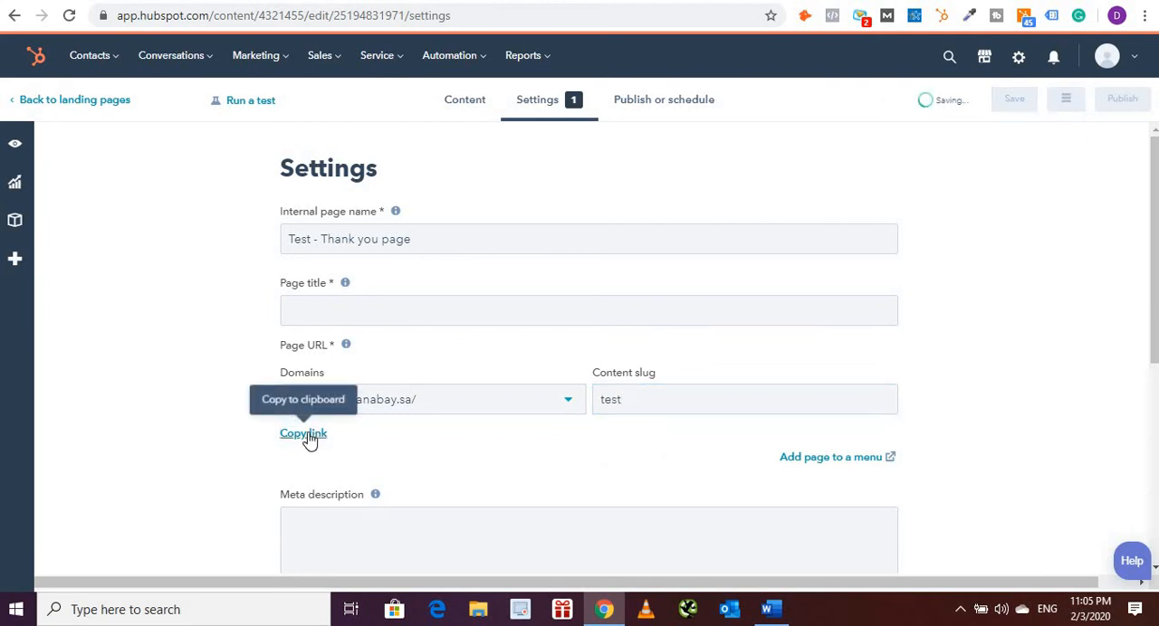
pyautogui.click(311, 438)
# - Open the Test 123 landing page for editing and examine its sidebar form's options for what visitors see after submitting
pyautogui.click(104, 103)
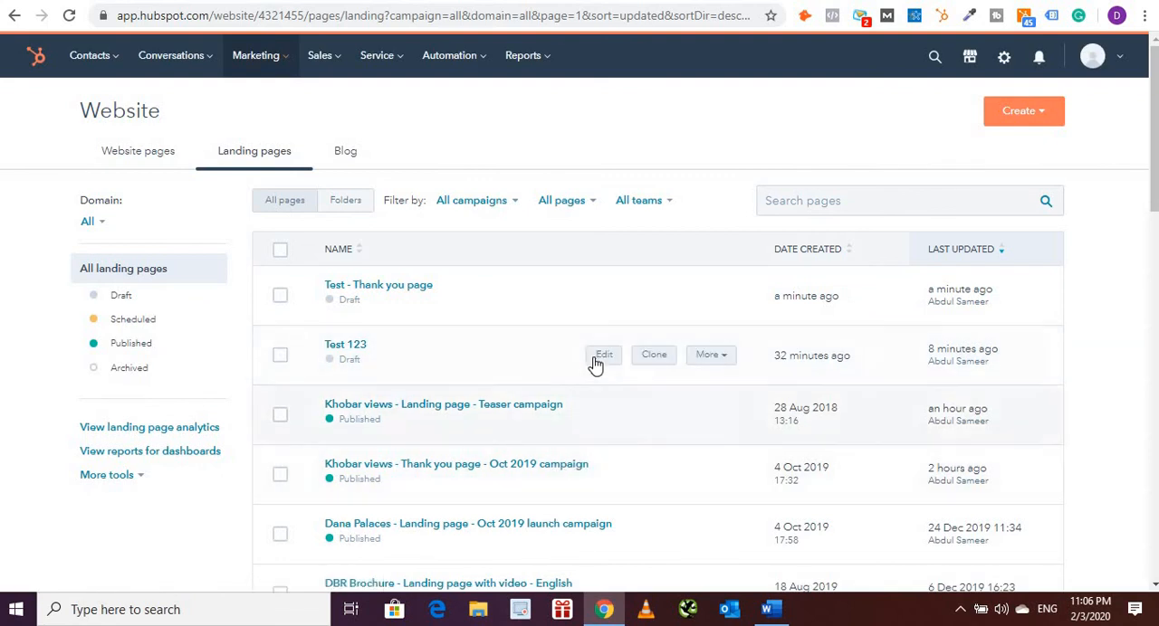
pyautogui.click(601, 356)
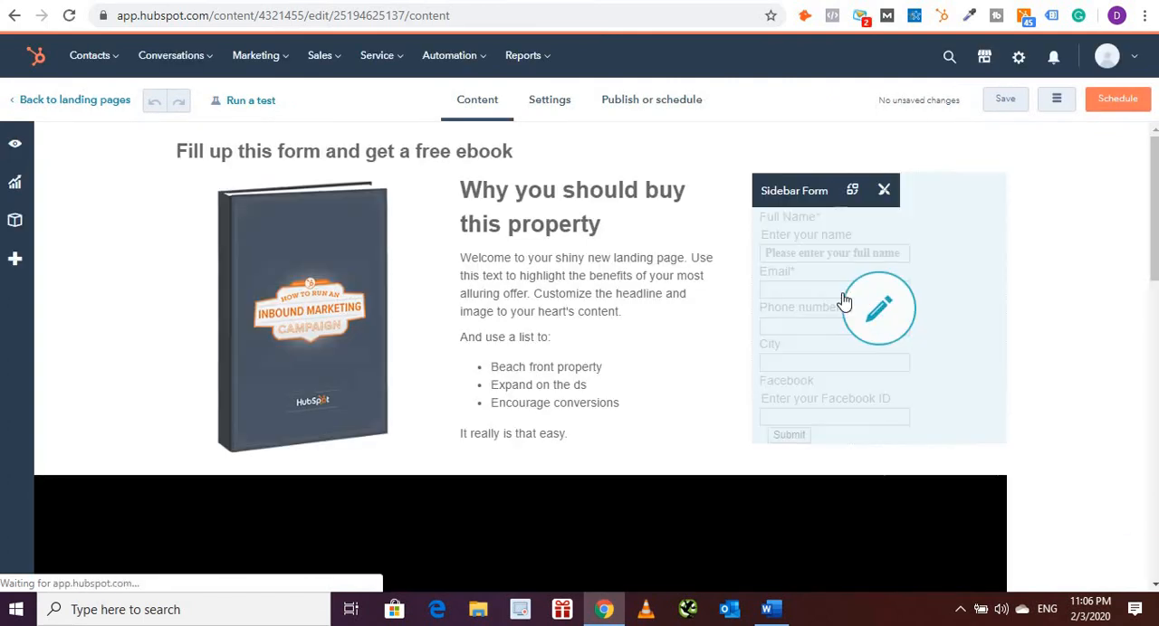
pyautogui.click(869, 312)
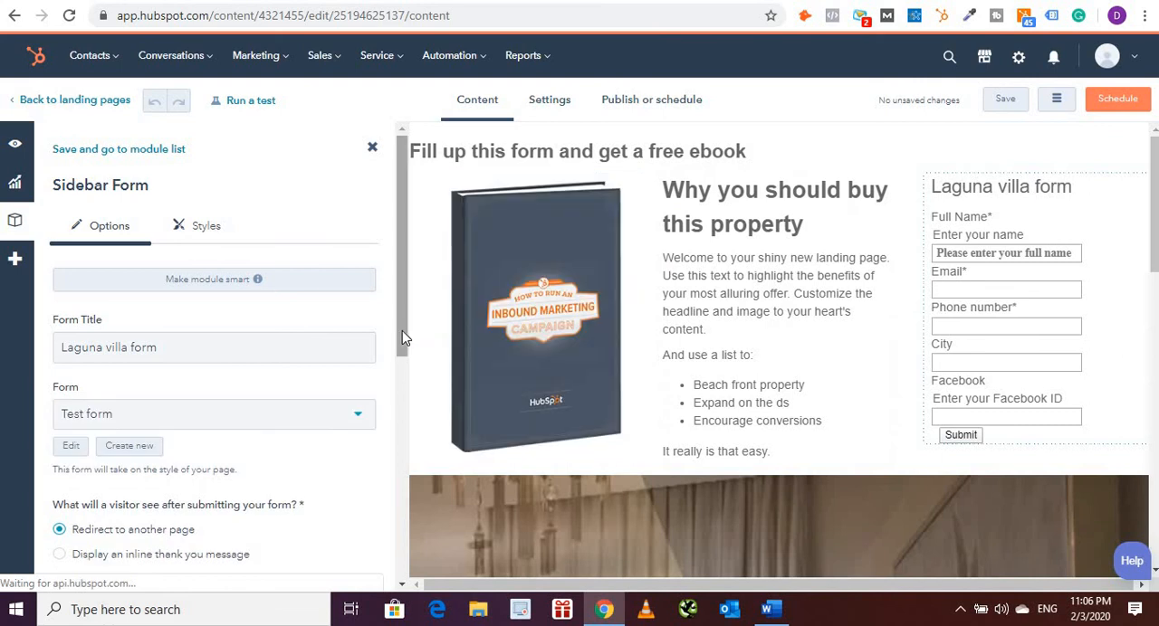
pyautogui.moveTo(402, 330); pyautogui.dragTo(391, 453)
pyautogui.scroll(-3, 389, 450)
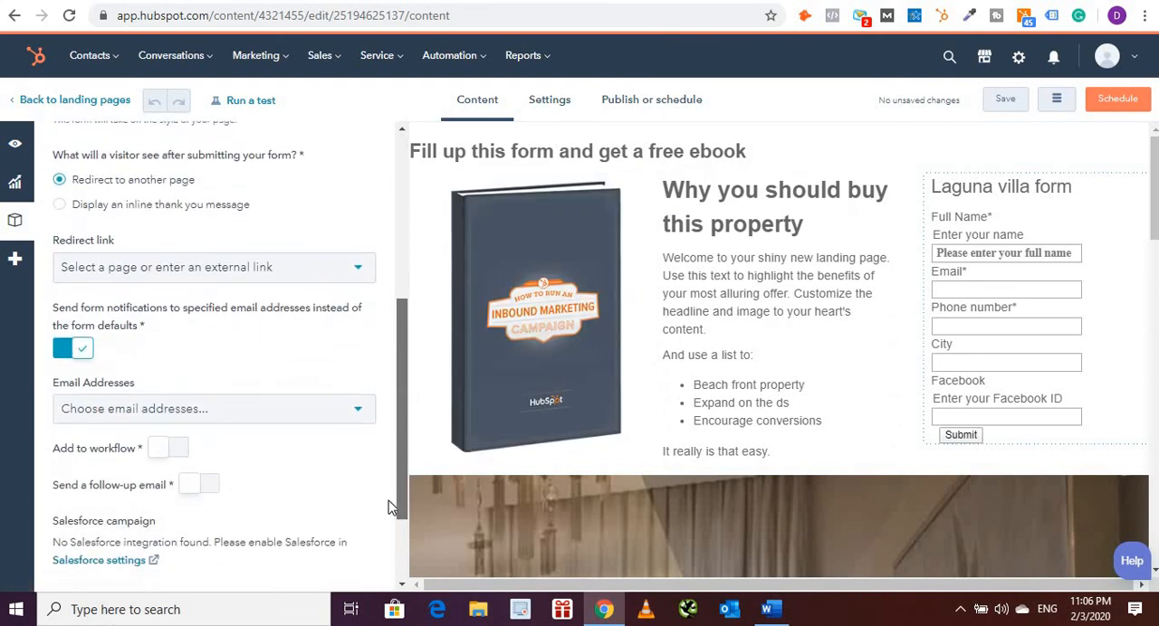
pyautogui.scroll(3, 398, 441)
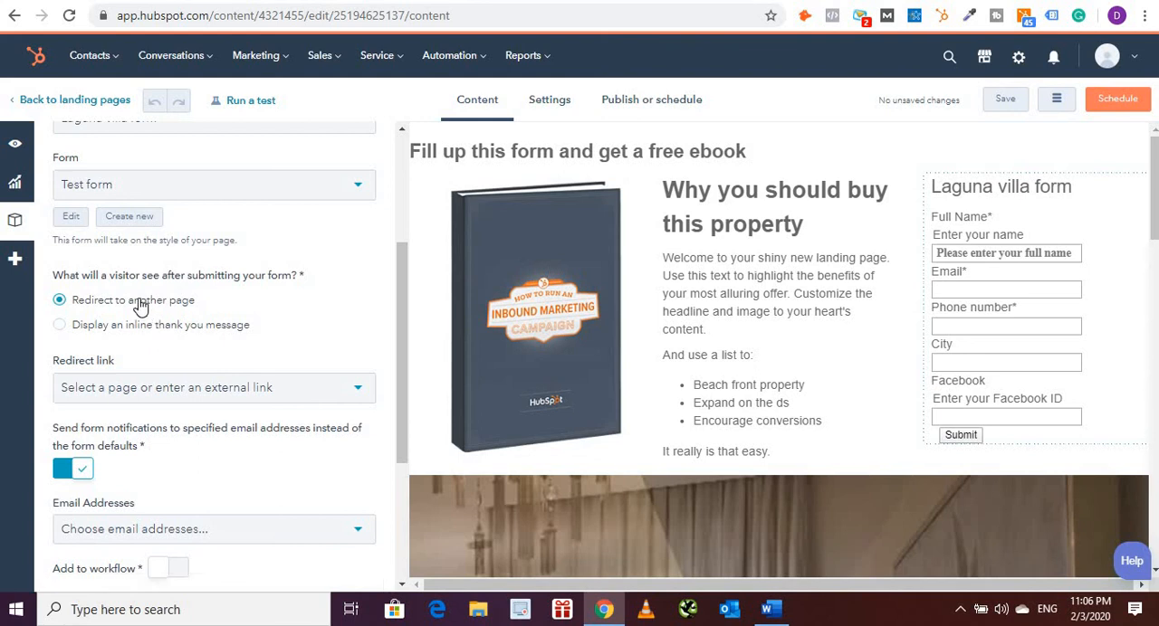
pyautogui.moveTo(533, 440)
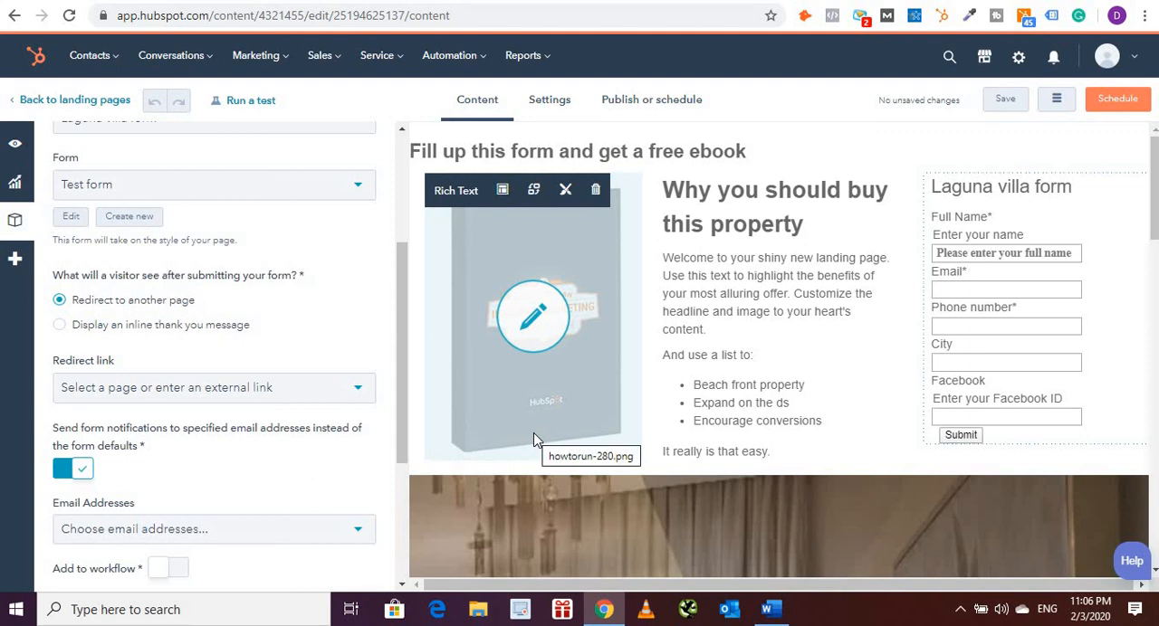
pyautogui.click(263, 389)
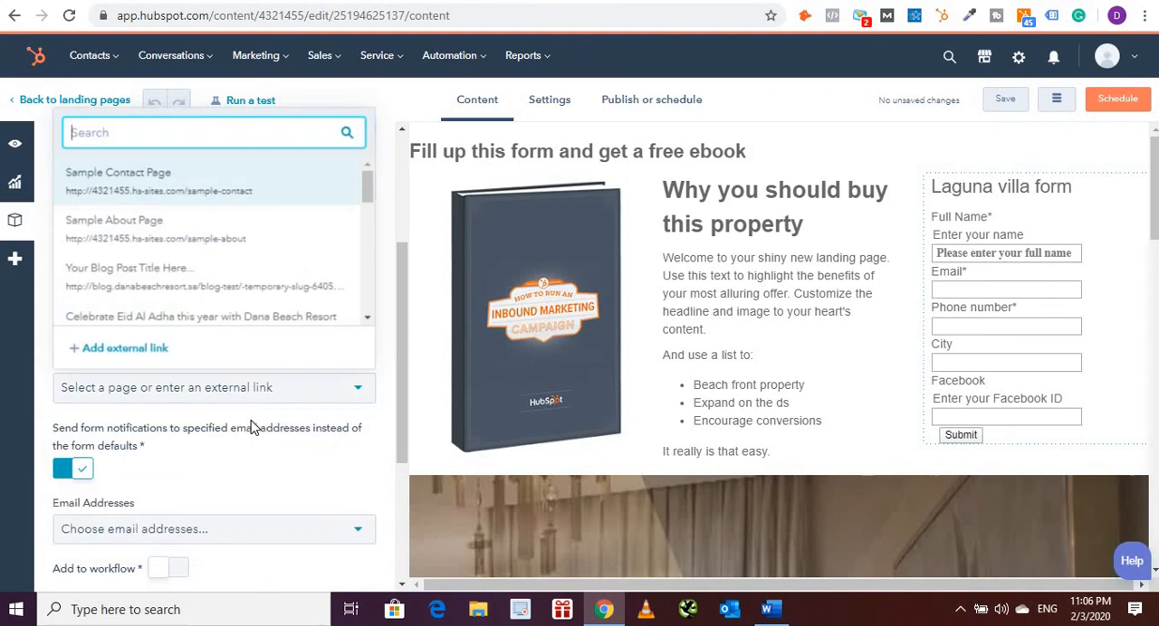
pyautogui.hotkey('ctrl', 'v')
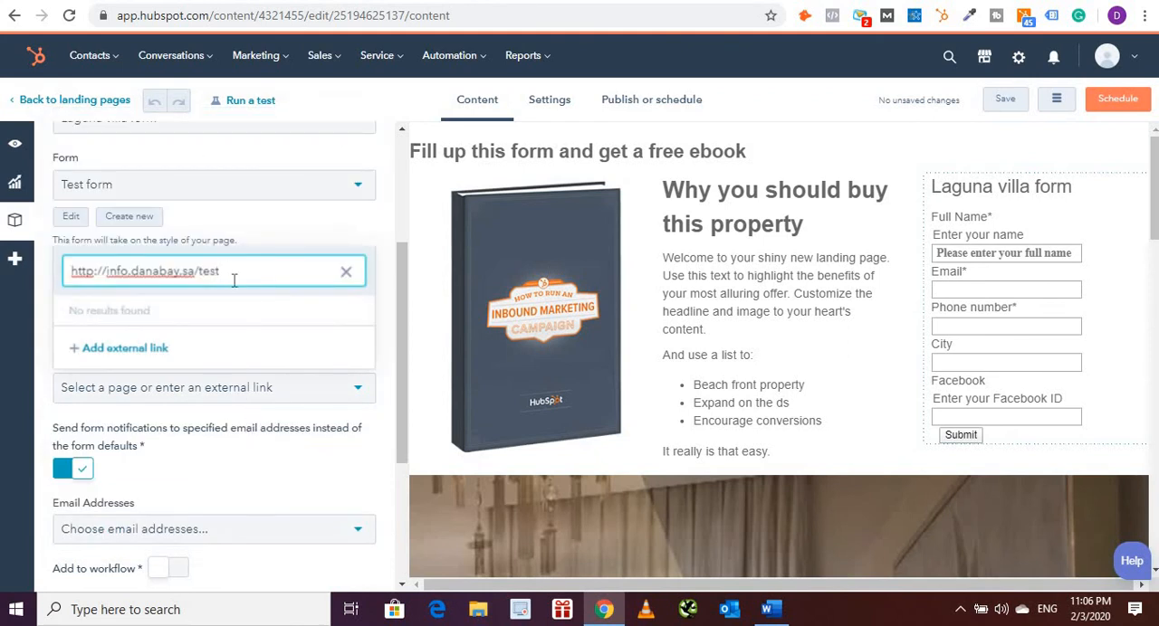
pyautogui.click(317, 471)
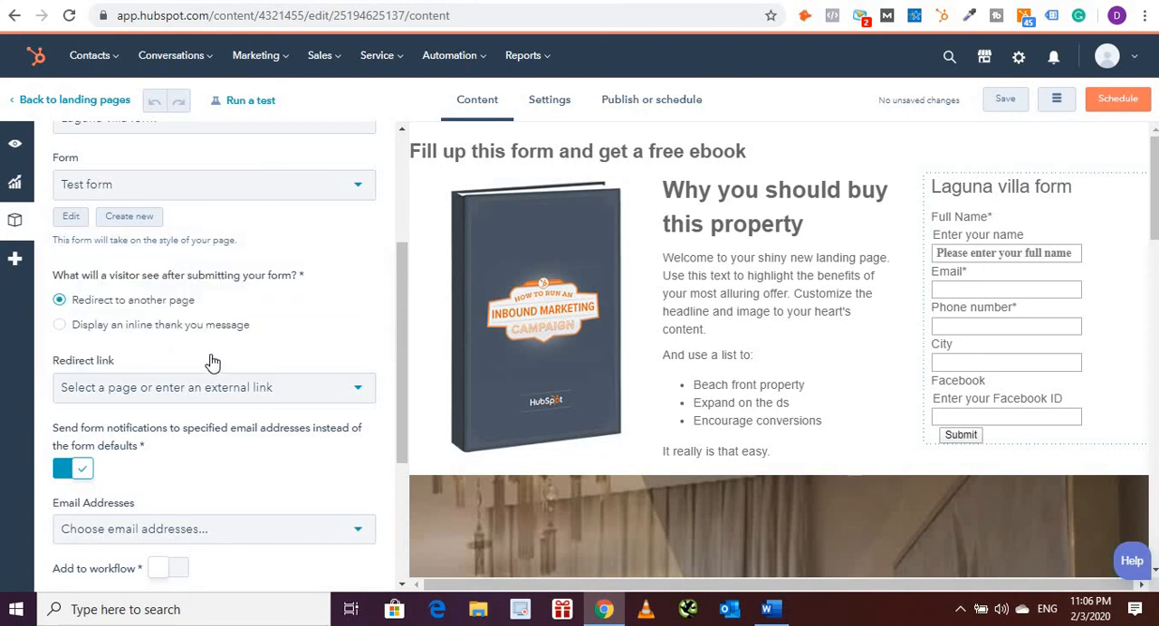
pyautogui.click(209, 398)
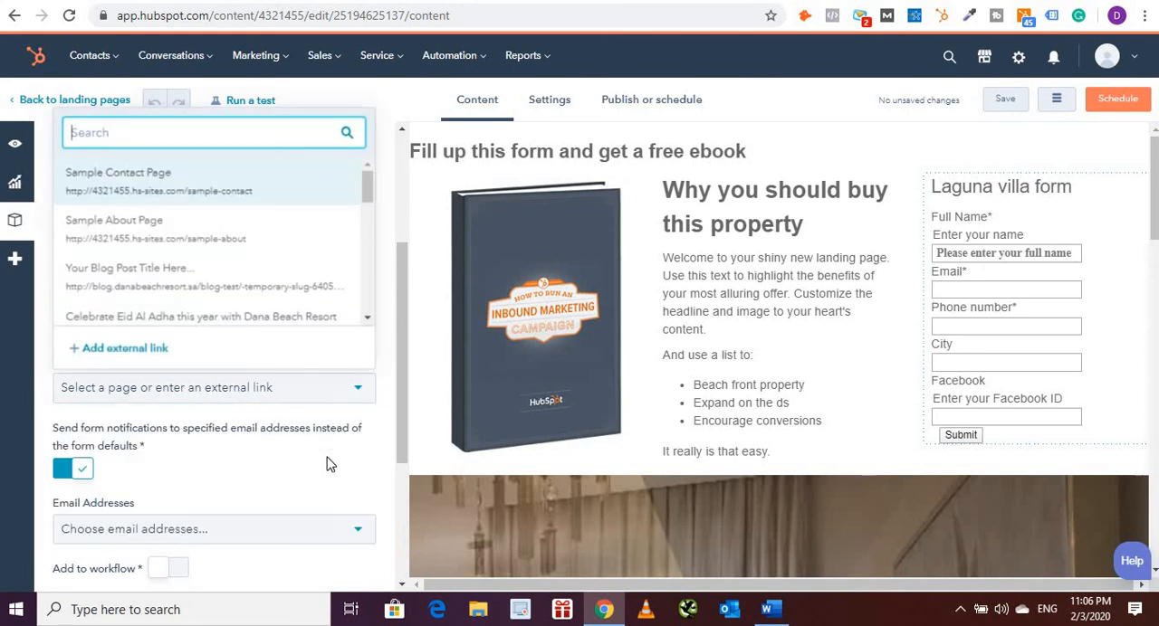
pyautogui.click(331, 465)
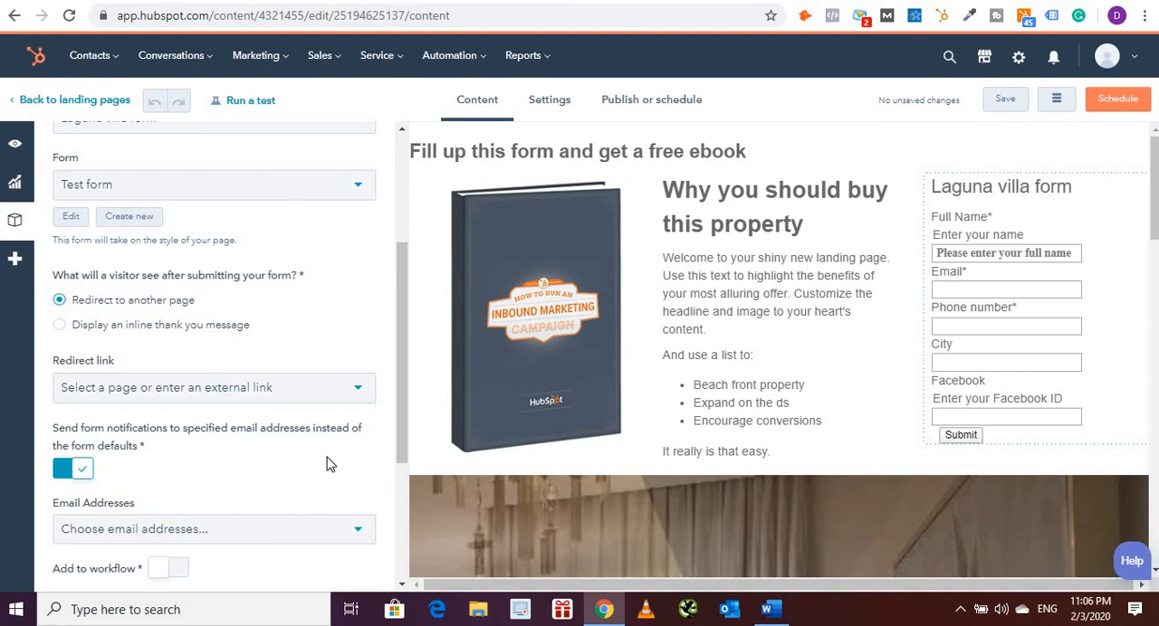
pyautogui.scroll(3, 399, 193)
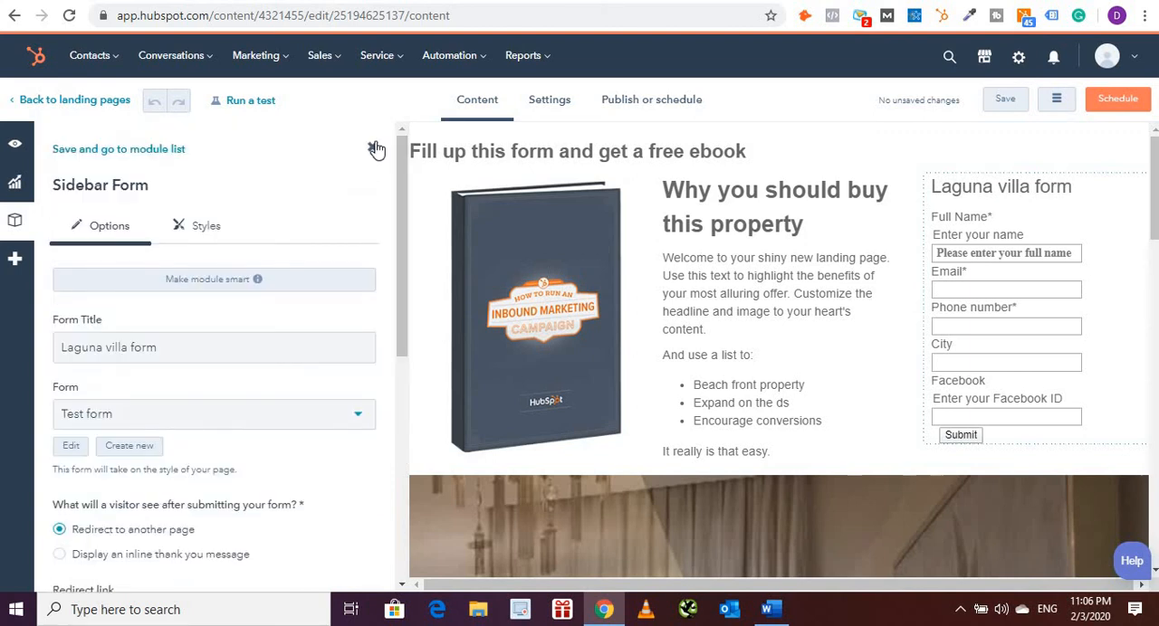
pyautogui.click(375, 147)
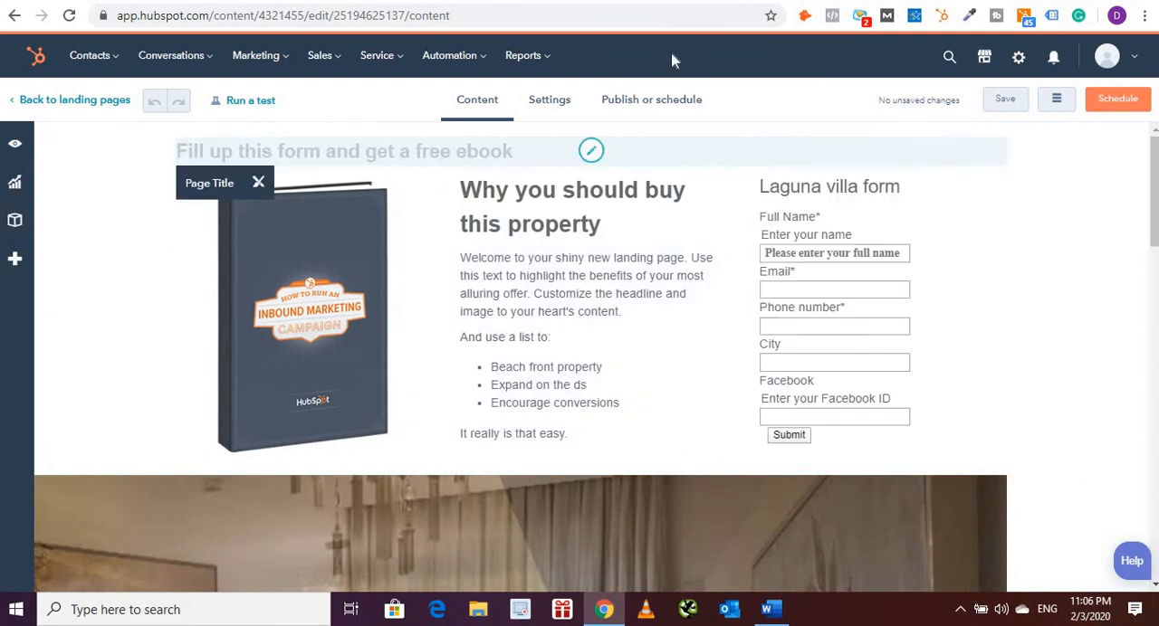
# - Leave the page editor and open the Khobar views Oct campaign 2019 automation workflow
pyautogui.click(101, 106)
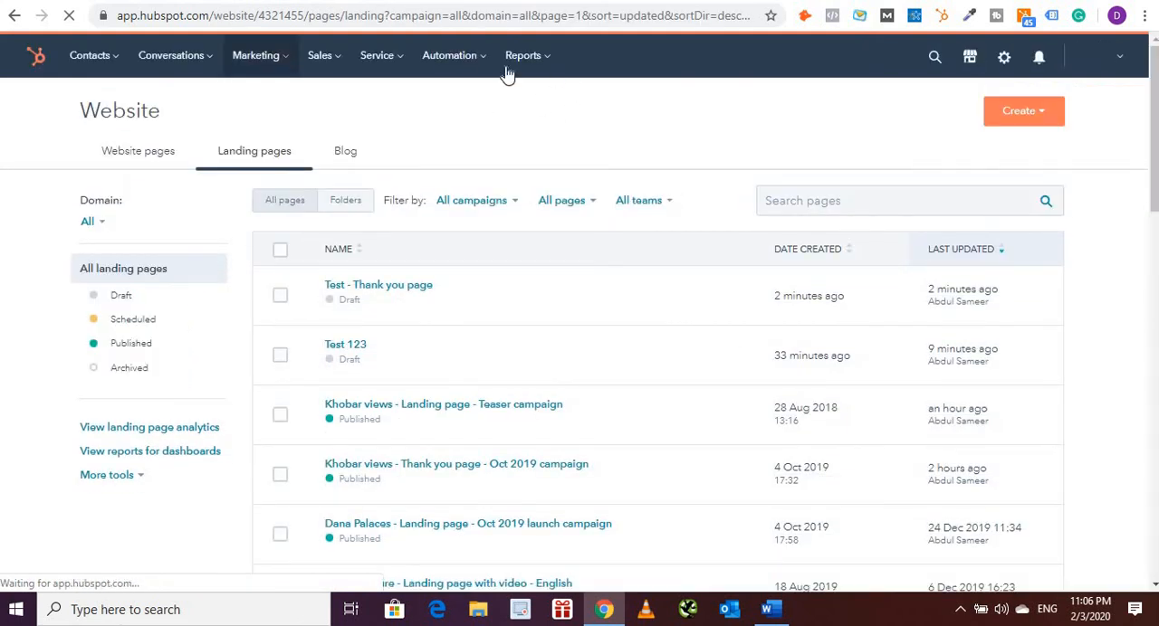
pyautogui.moveTo(470, 70)
pyautogui.click(468, 132)
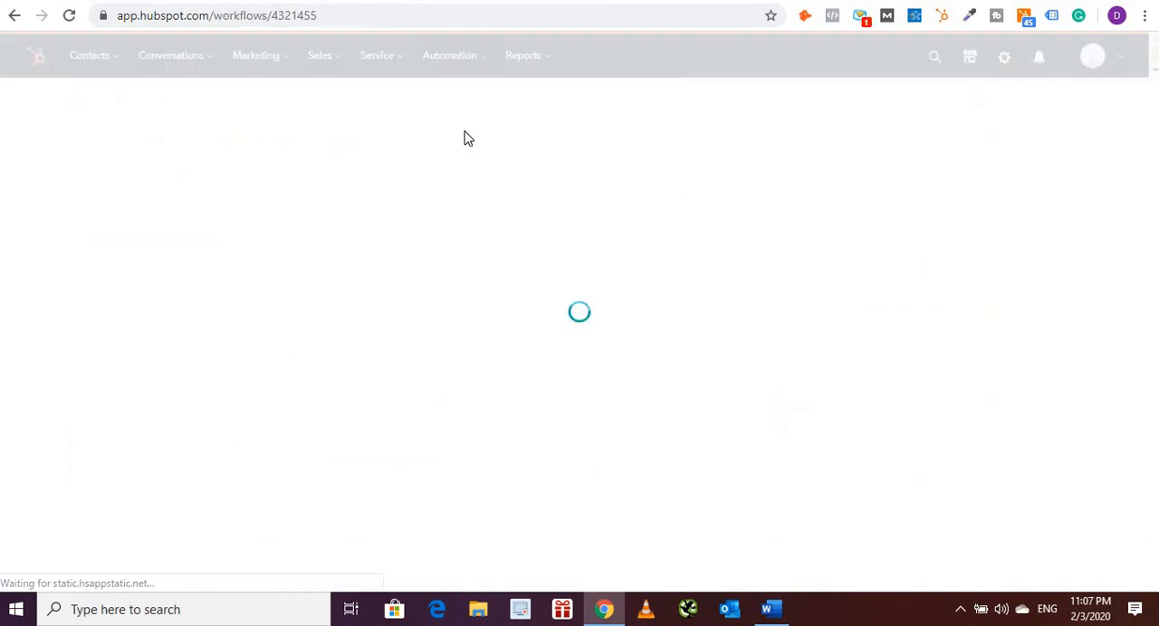
pyautogui.moveTo(185, 275)
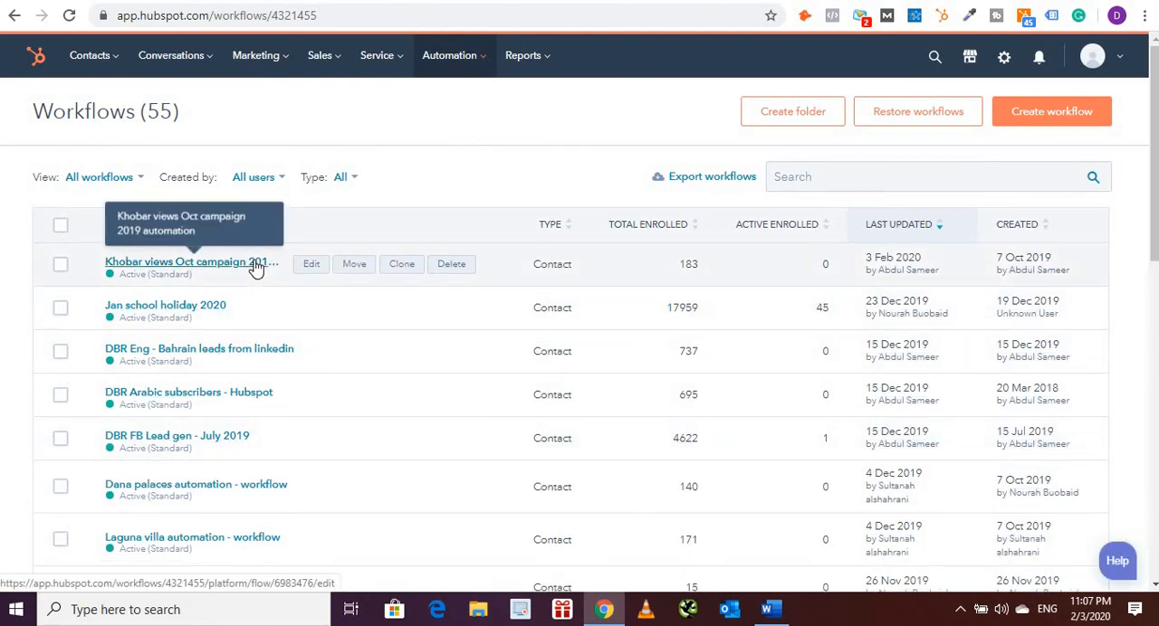
pyautogui.click(255, 264)
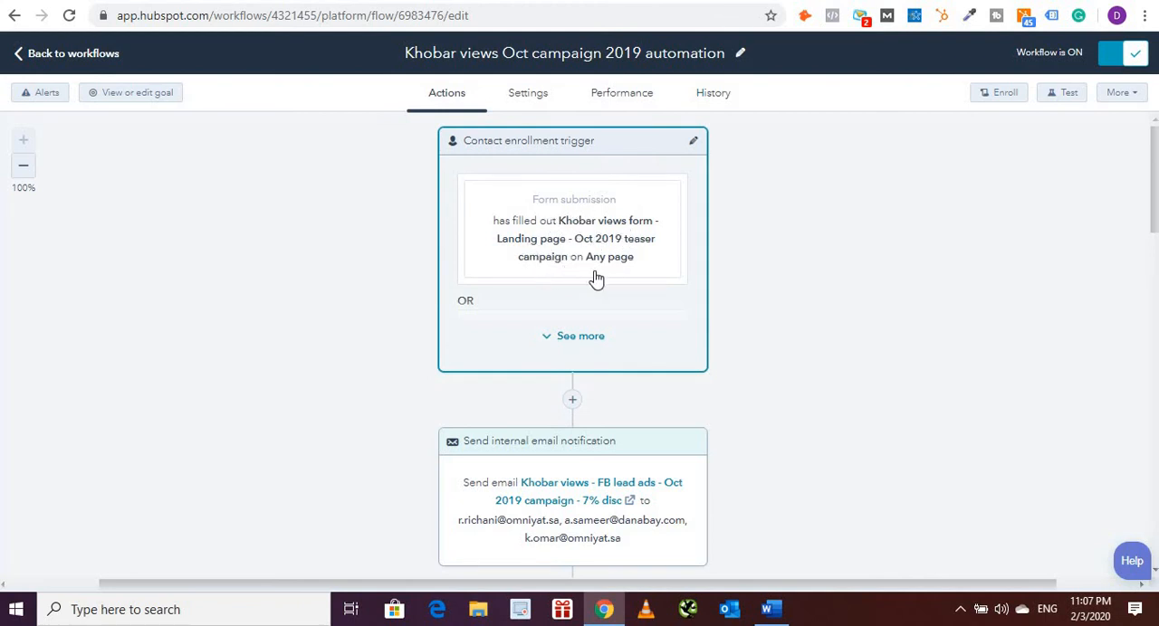
# - Examine the workflow's full enrollment triggers, notification emails, property changes, delays and if/then branches
pyautogui.click(567, 338)
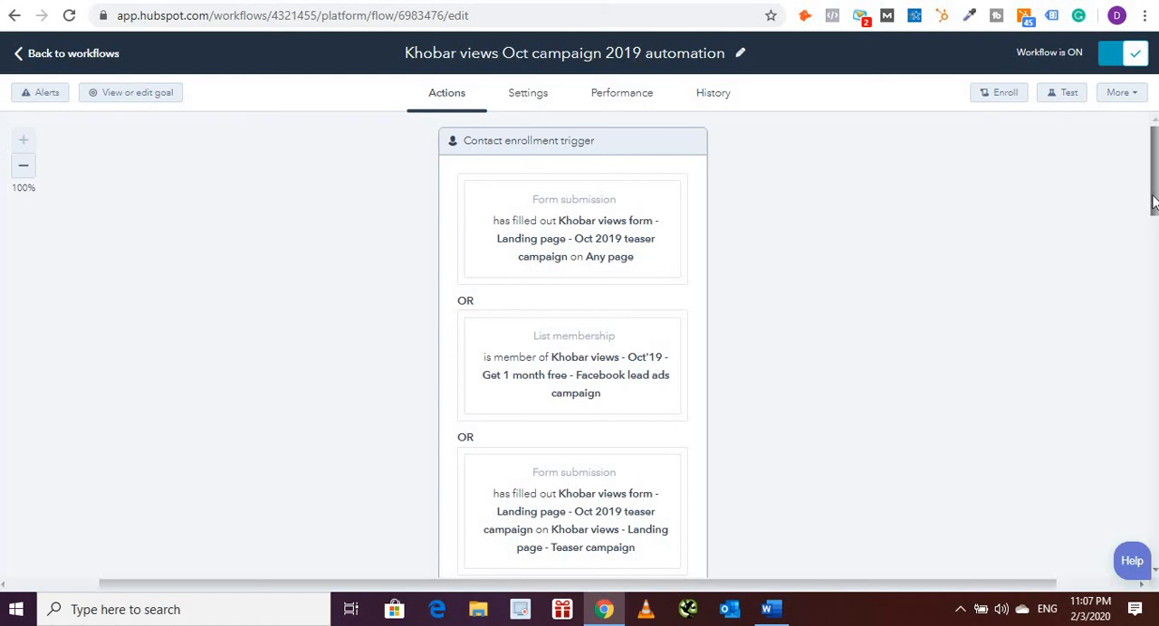
pyautogui.moveTo(1151, 199); pyautogui.dragTo(1155, 315)
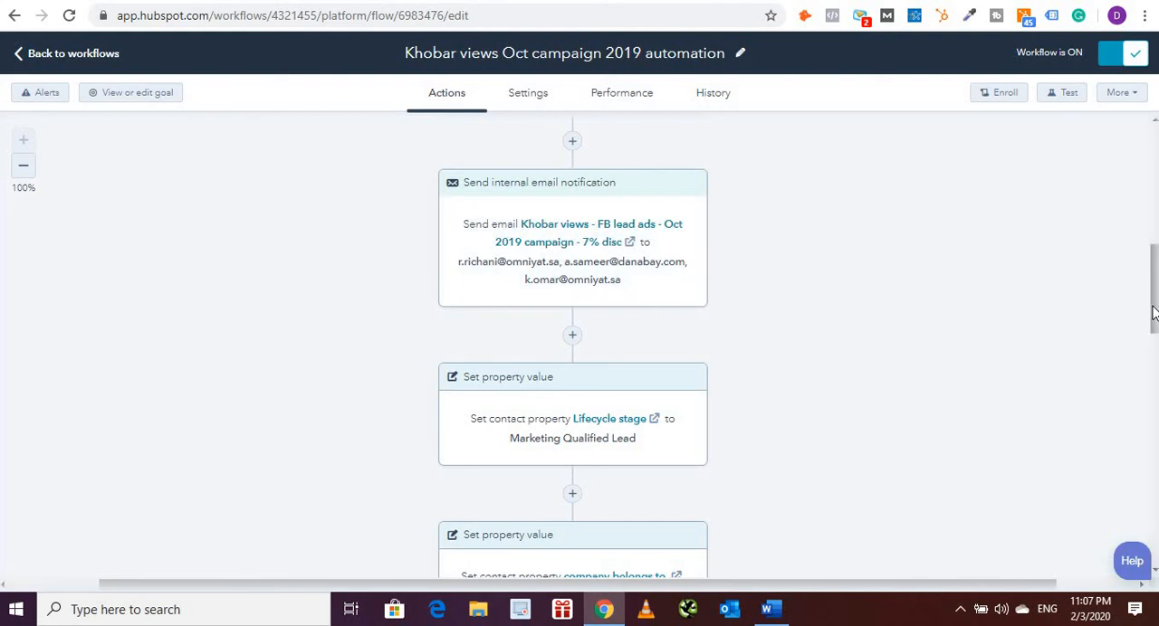
pyautogui.moveTo(1147, 305); pyautogui.dragTo(1150, 441)
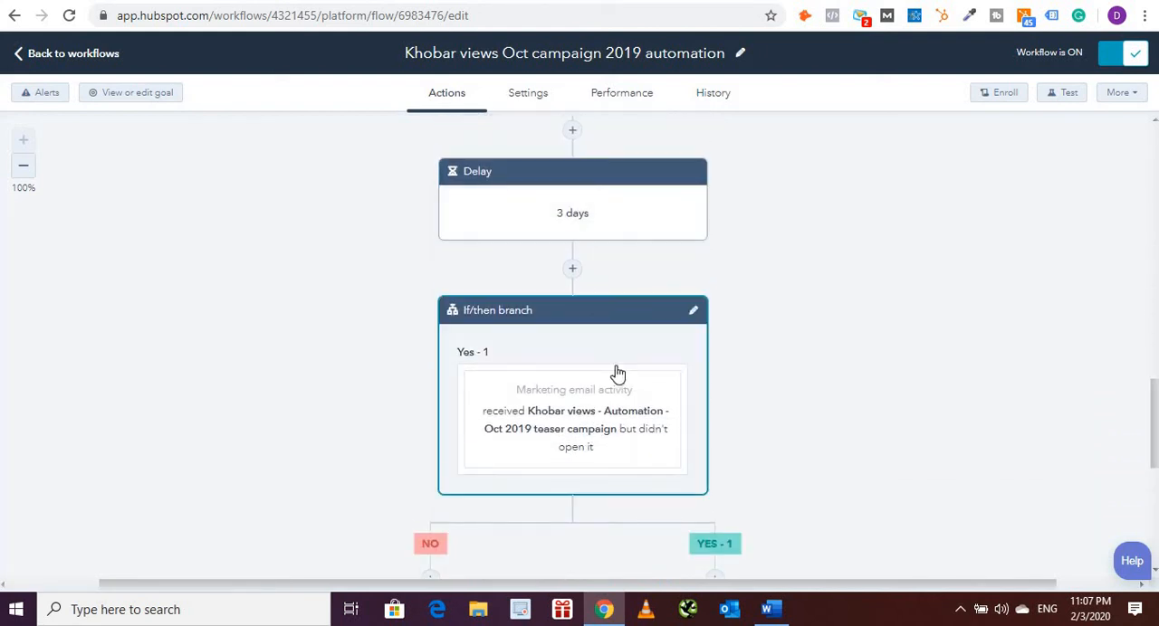
pyautogui.moveTo(1152, 421); pyautogui.dragTo(1152, 500)
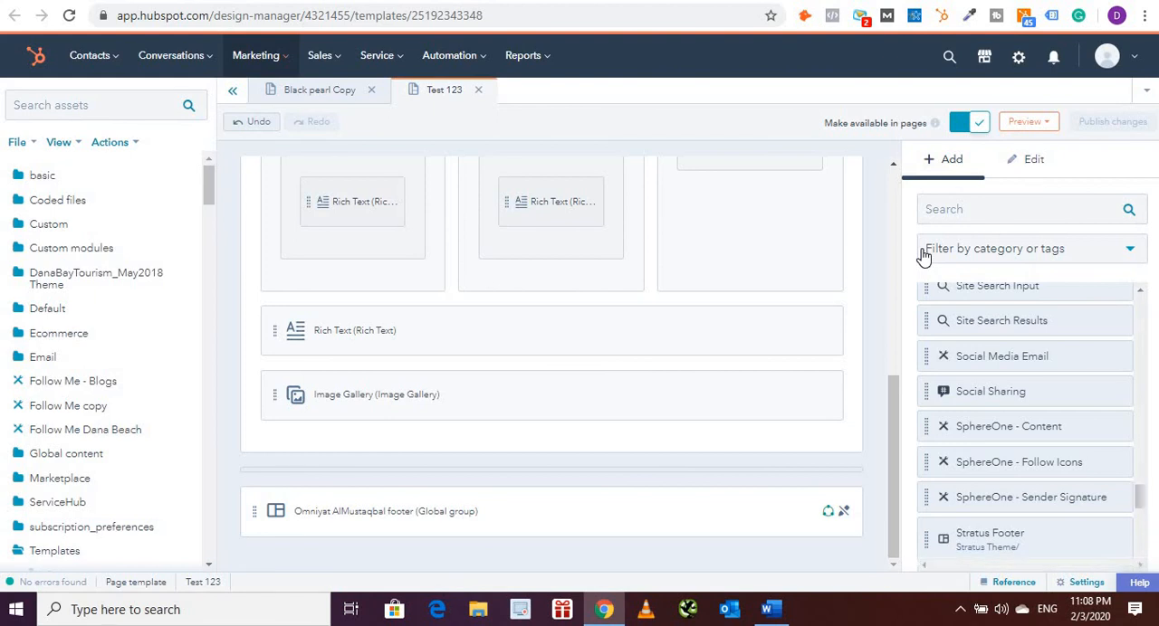
# - Browse the modules that can be added to the Test 123 template in the design manager
pyautogui.scroll(15, 1140, 312)
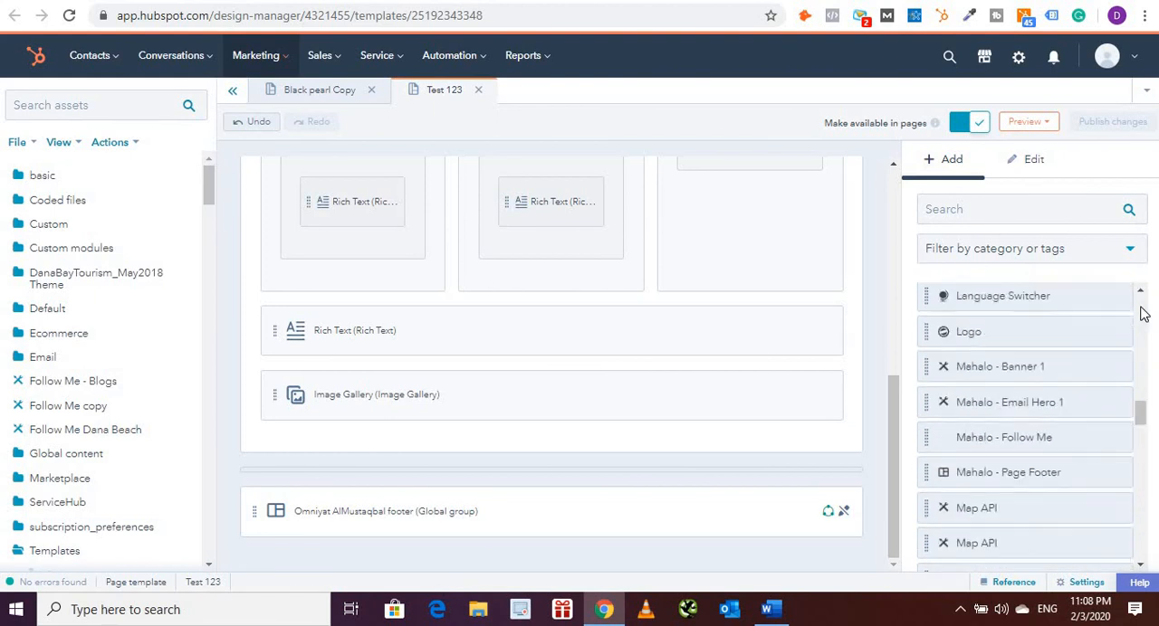
pyautogui.scroll(5, 1143, 310)
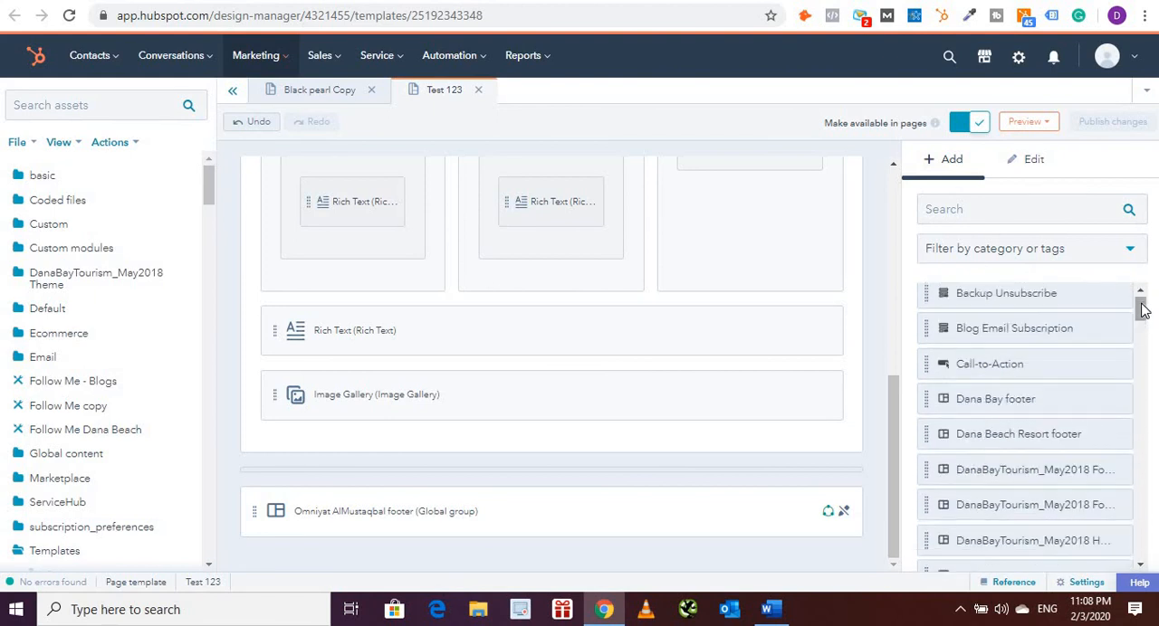